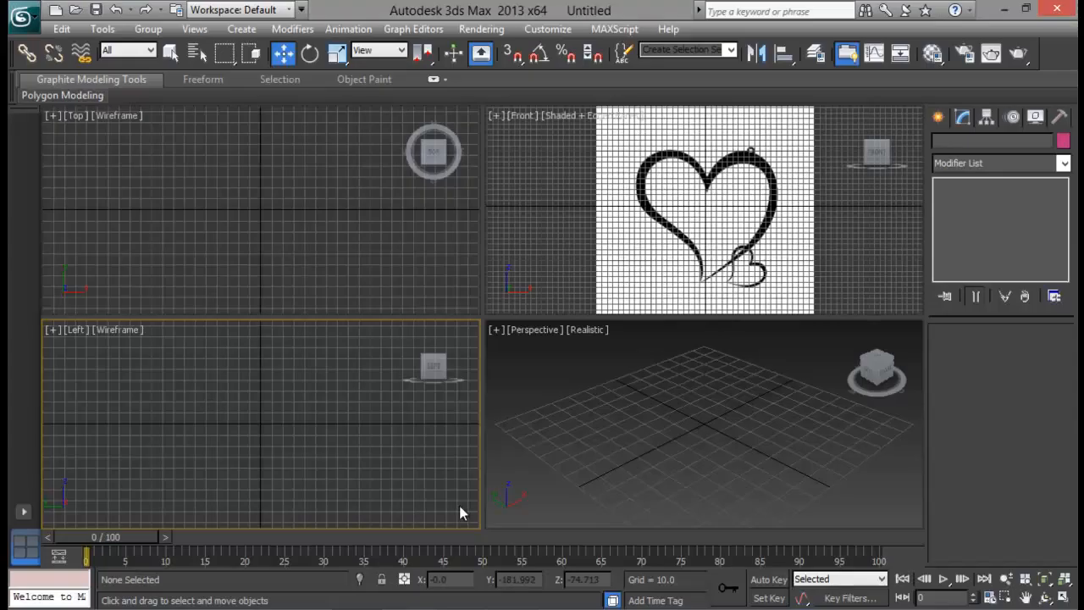
# Step: Maximize the Front viewport and frame the upper notch and right lobe of the heart reference image
pyautogui.click(762, 183)
pyautogui.hotkey('alt', 'w')
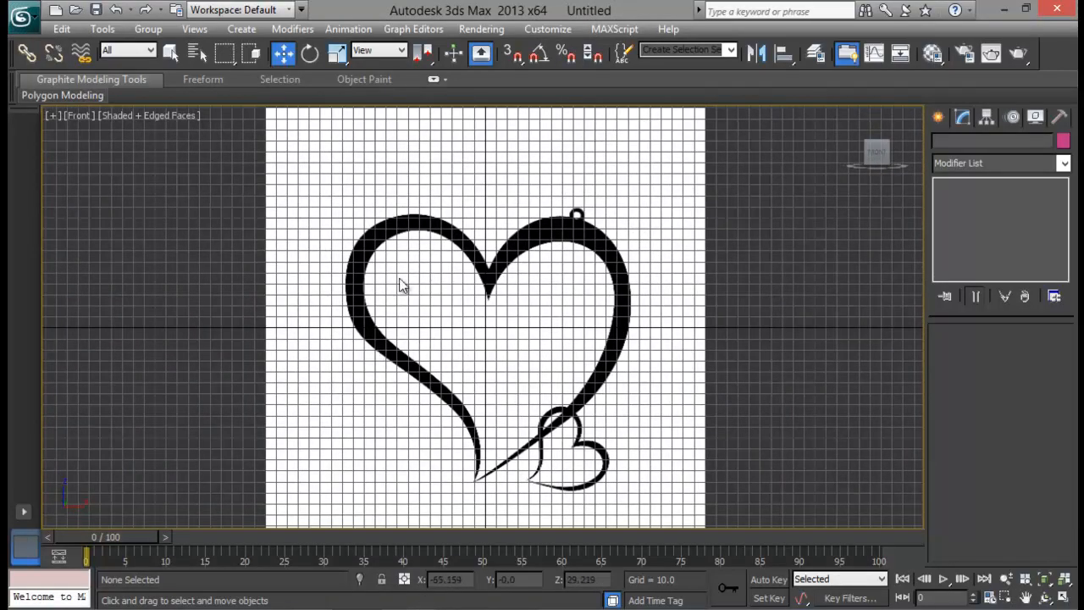
pyautogui.moveTo(458, 324); pyautogui.dragTo(459, 302, button='middle')
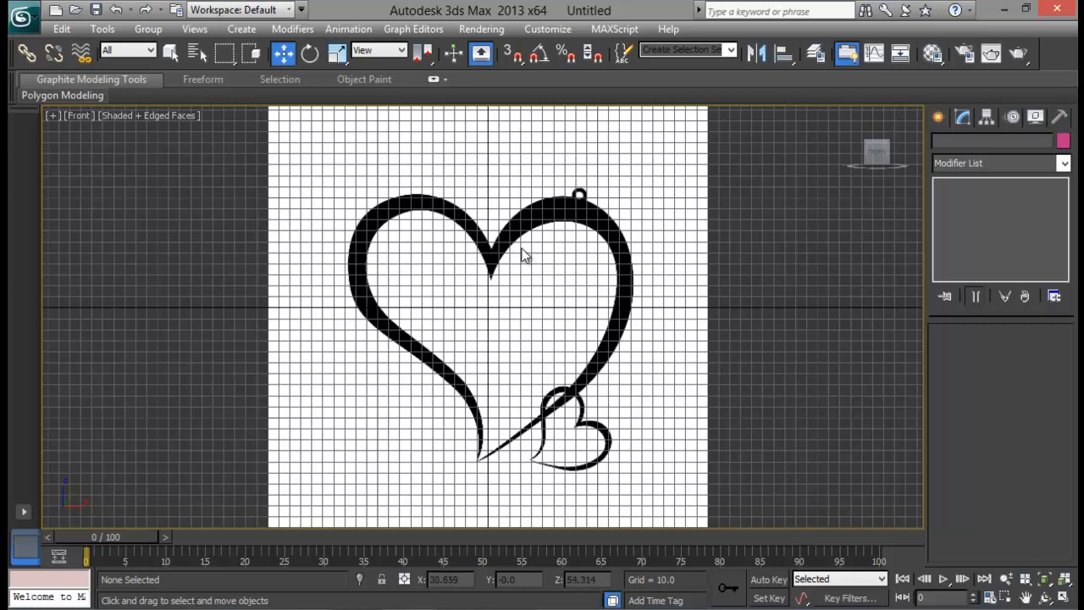
pyautogui.scroll(2, 525, 256)
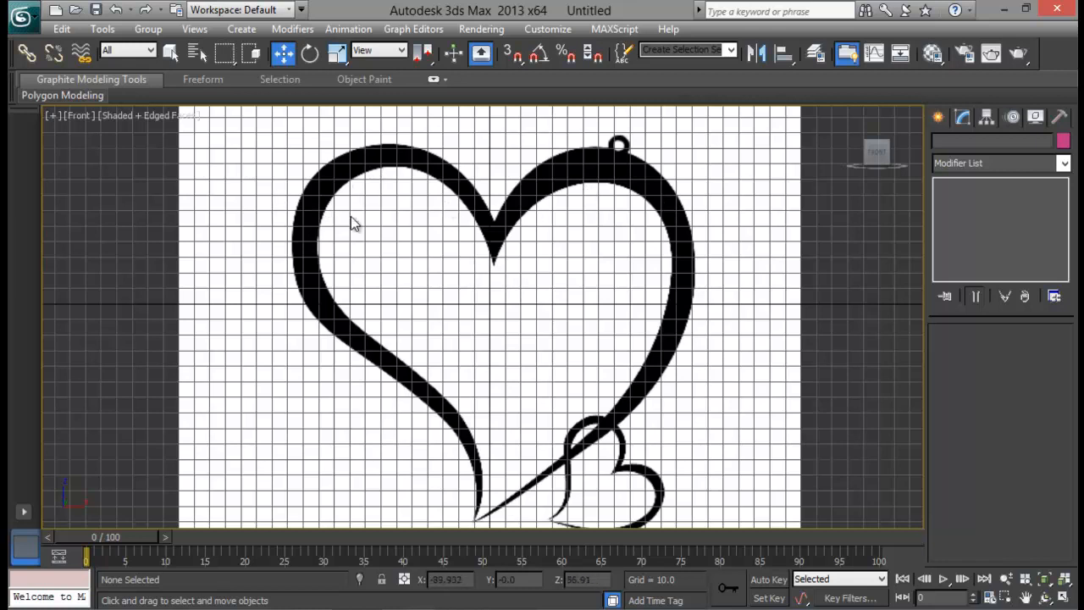
pyautogui.moveTo(615, 256); pyautogui.dragTo(620, 315, button='middle')
pyautogui.scroll(1, 627, 258)
pyautogui.scroll(1, 619, 312)
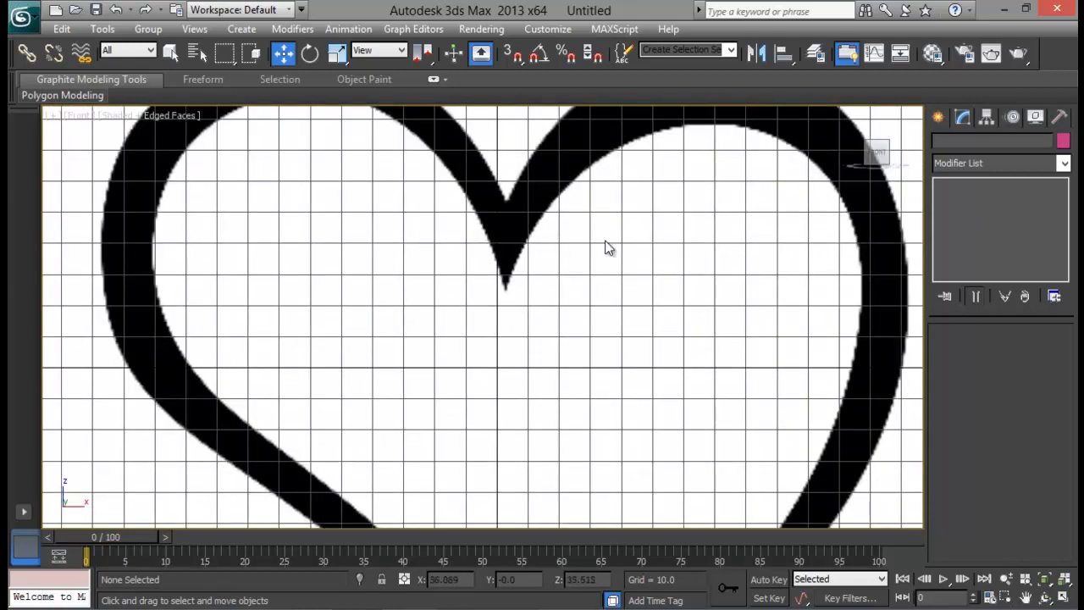
pyautogui.moveTo(607, 239); pyautogui.dragTo(562, 310, button='middle')
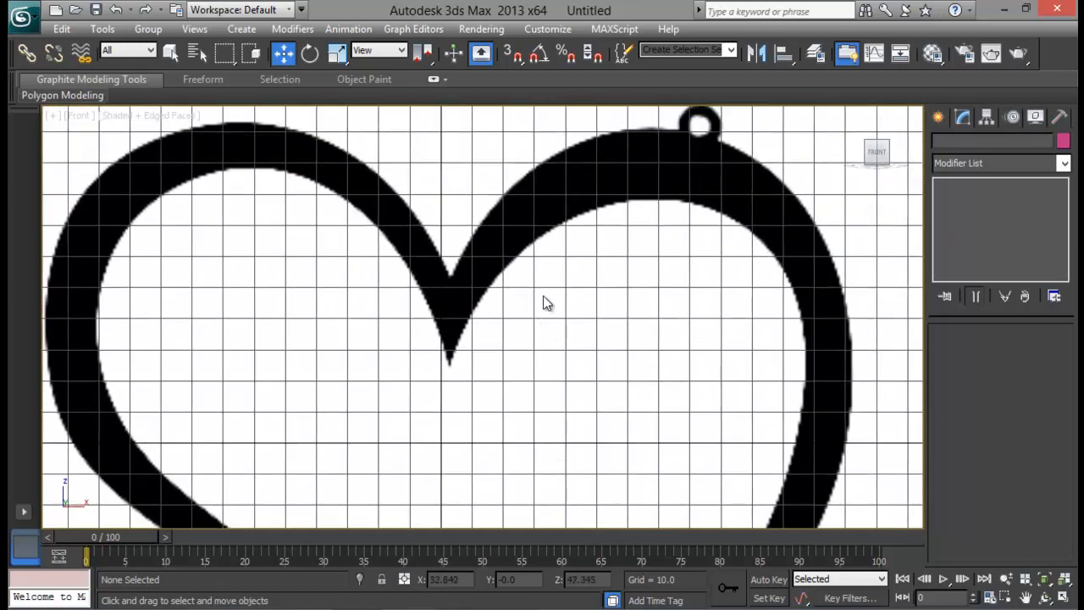
# Step: Draw a box about 31 long, 15 wide and 4.3 high at the heart's upper notch and convert it to an editable poly
pyautogui.click(938, 119)
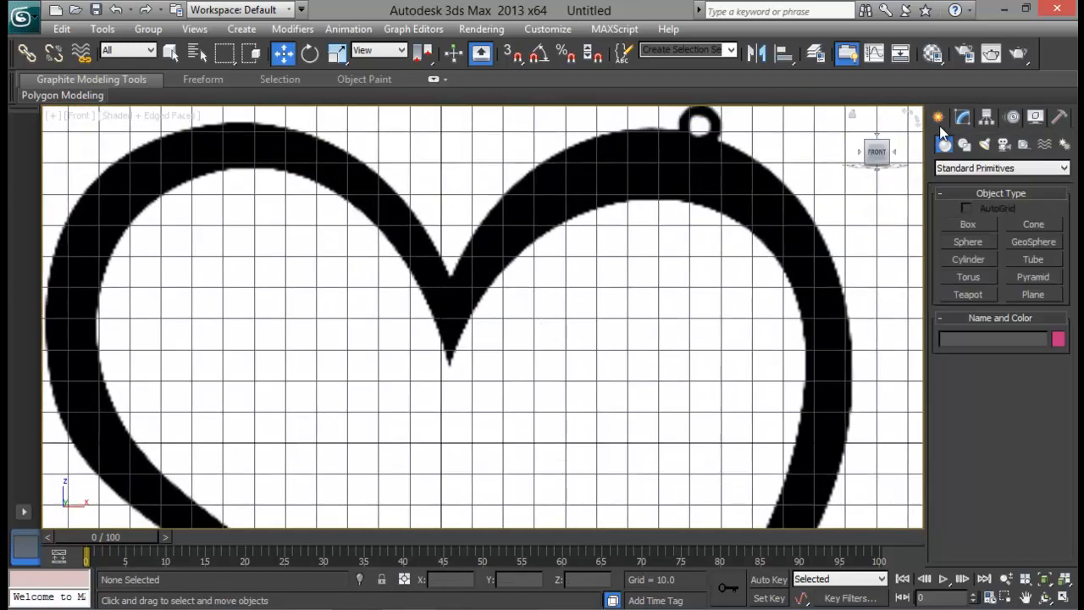
pyautogui.click(968, 223)
pyautogui.moveTo(449, 273); pyautogui.dragTo(497, 368)
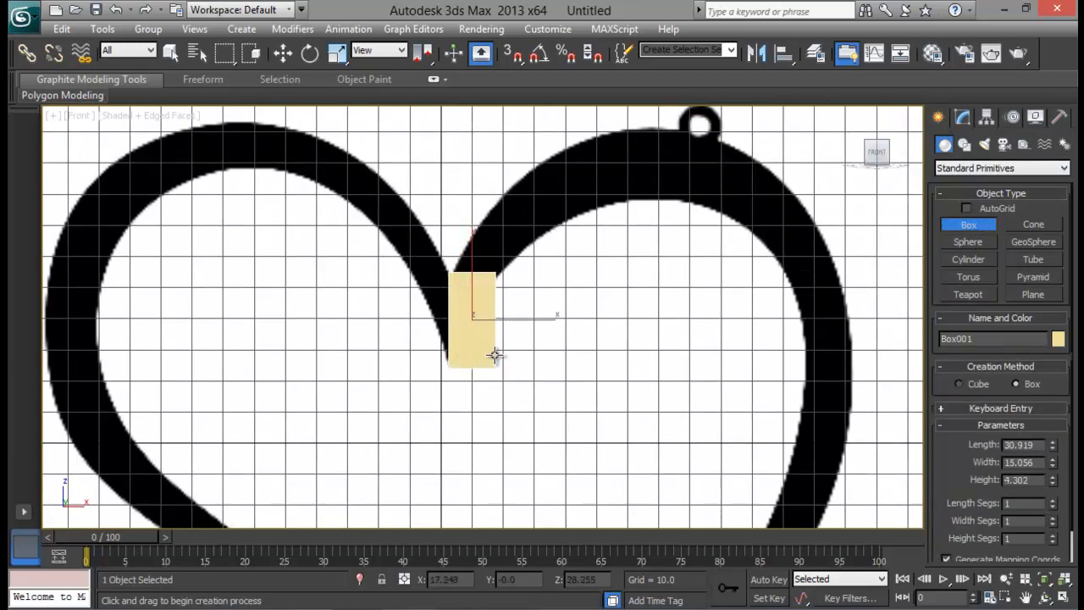
pyautogui.click(496, 355)
pyautogui.press('w')
pyautogui.rightClick(466, 326)
pyautogui.moveTo(593, 474)
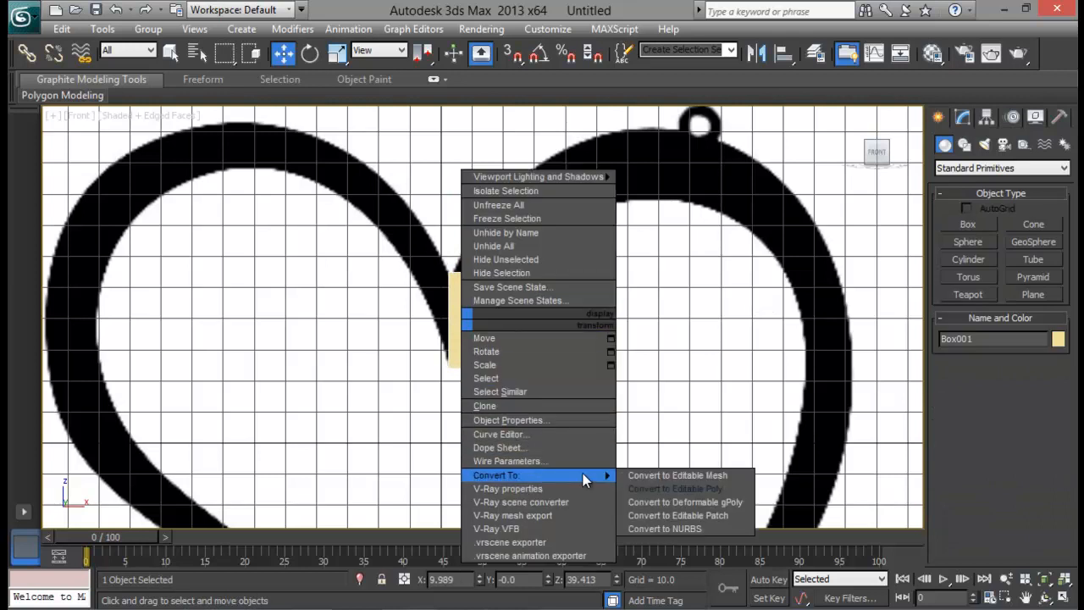
pyautogui.click(675, 487)
# Step: Move the box's upper and lower vertices on the right side onto the outer and inner edges of the heart's right lobe
pyautogui.click(957, 352)
pyautogui.moveTo(521, 230); pyautogui.dragTo(501, 192)
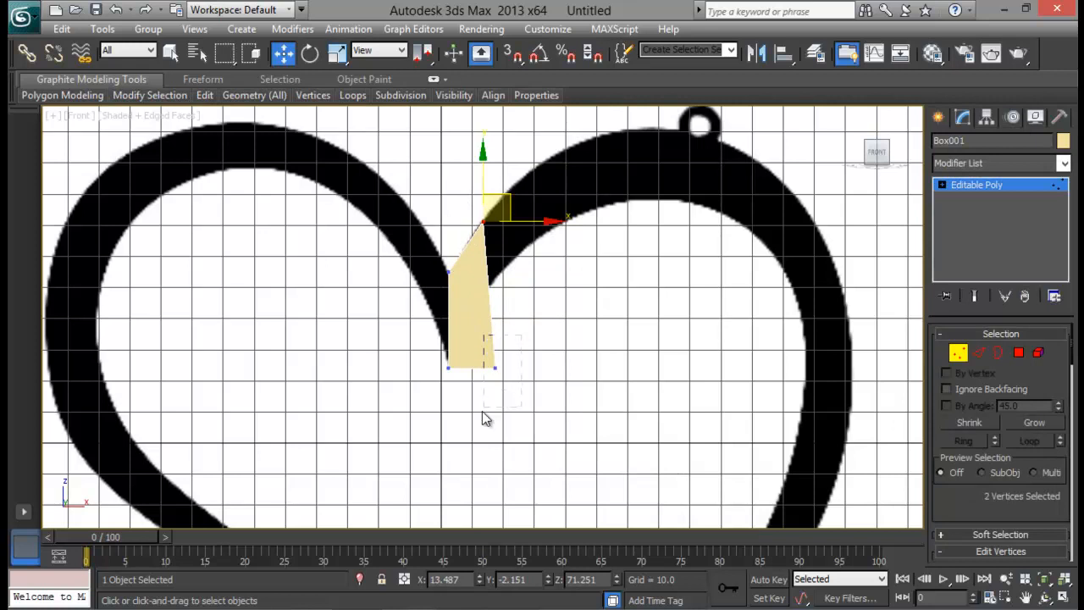
pyautogui.moveTo(486, 419); pyautogui.dragTo(487, 415)
pyautogui.moveTo(520, 347); pyautogui.dragTo(530, 290)
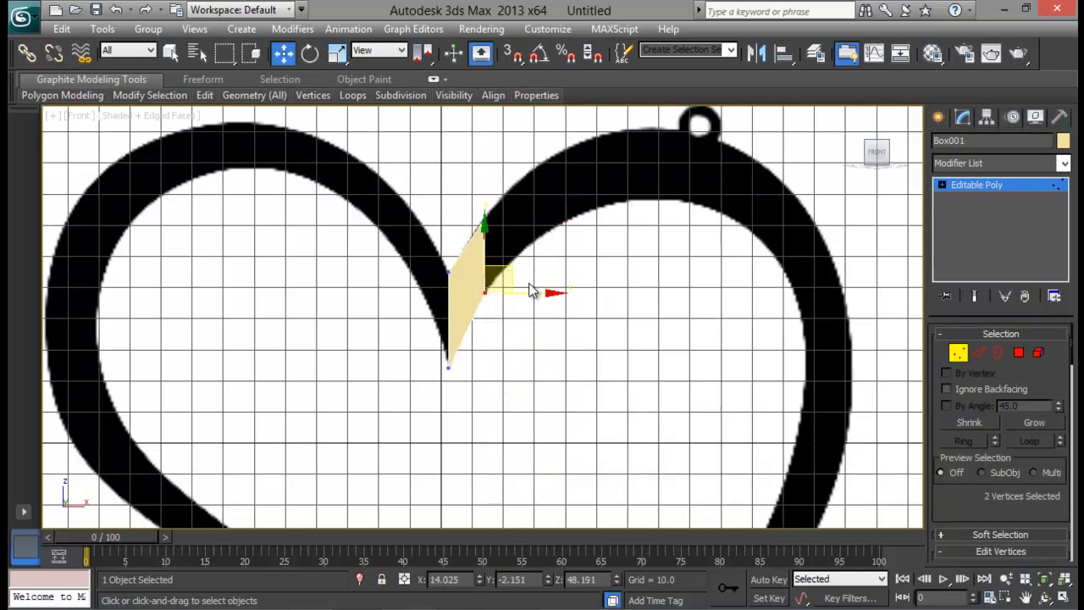
# Step: Extrude the box's right end polygon by 10 and move it up along the right lobe of the heart
pyautogui.click(1019, 352)
pyautogui.hotkey('alt', 'w')
pyautogui.click(598, 385)
pyautogui.hotkey('alt', 'w')
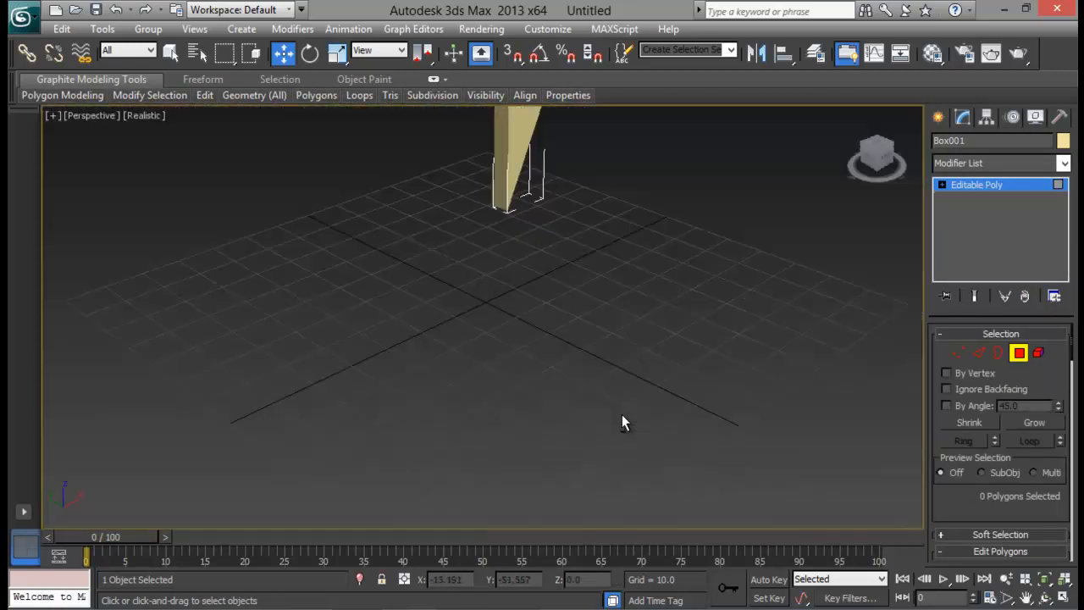
pyautogui.keyDown('alt'); pyautogui.moveTo(662, 250); pyautogui.dragTo(445, 444, button='middle'); pyautogui.keyUp('alt')
pyautogui.click(506, 290)
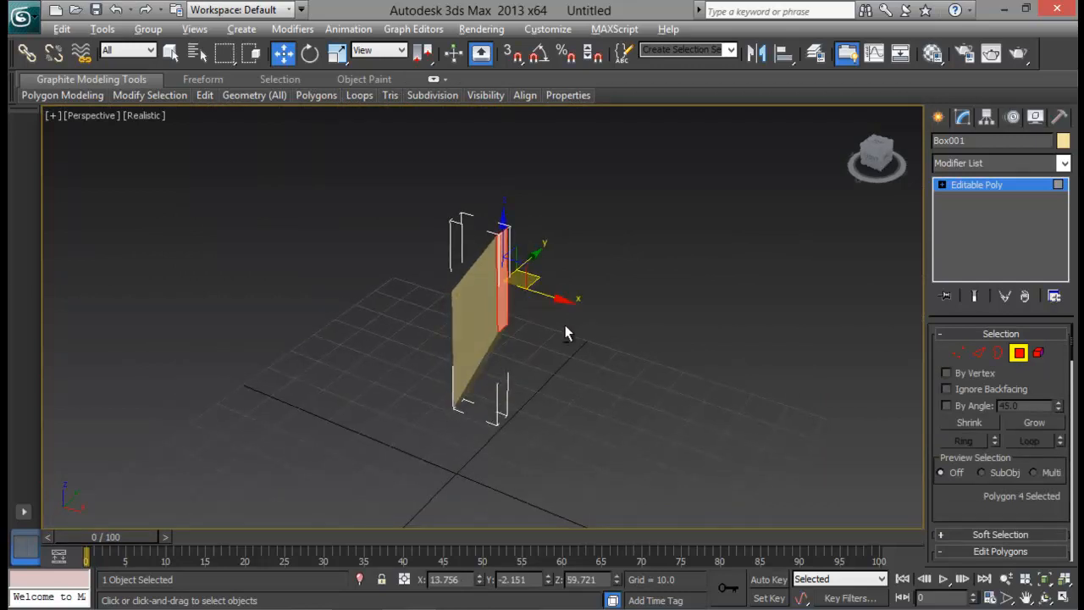
pyautogui.keyDown('alt'); pyautogui.moveTo(565, 328); pyautogui.dragTo(645, 378, button='middle'); pyautogui.keyUp('alt')
pyautogui.hotkey('alt', 'w')
pyautogui.hotkey('alt', 'w')
pyautogui.scroll(-5, 990, 424)
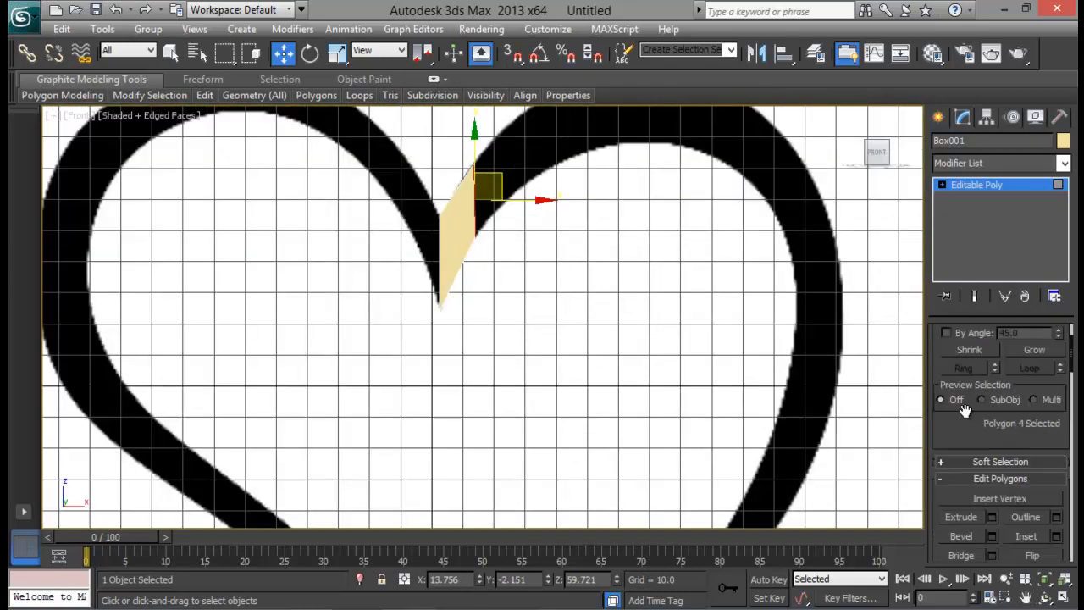
pyautogui.click(992, 432)
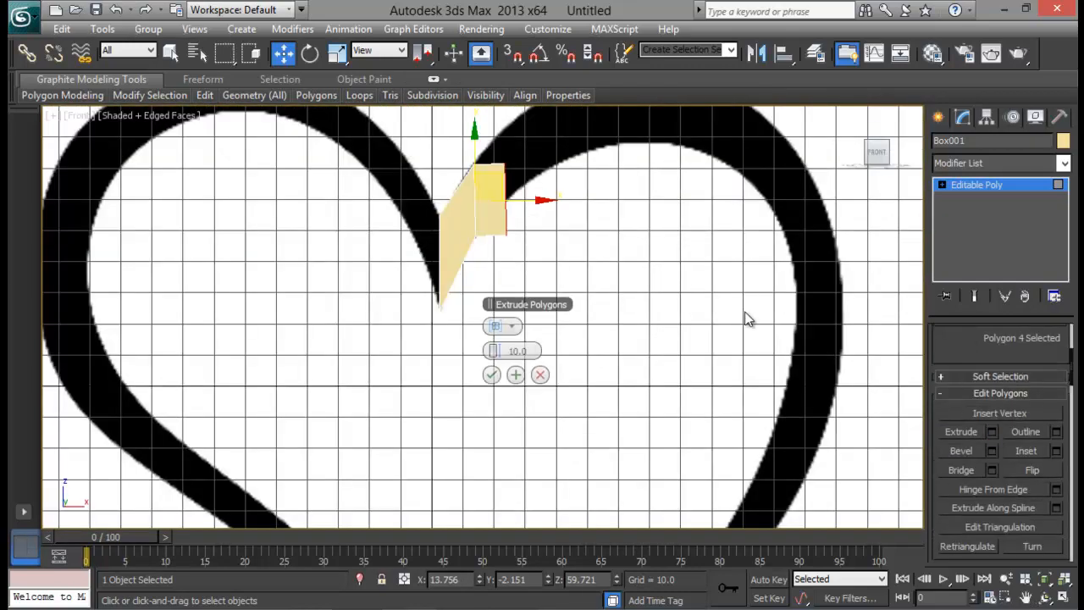
pyautogui.click(490, 375)
pyautogui.moveTo(567, 261); pyautogui.dragTo(555, 330, button='middle')
pyautogui.moveTo(517, 245); pyautogui.dragTo(517, 208)
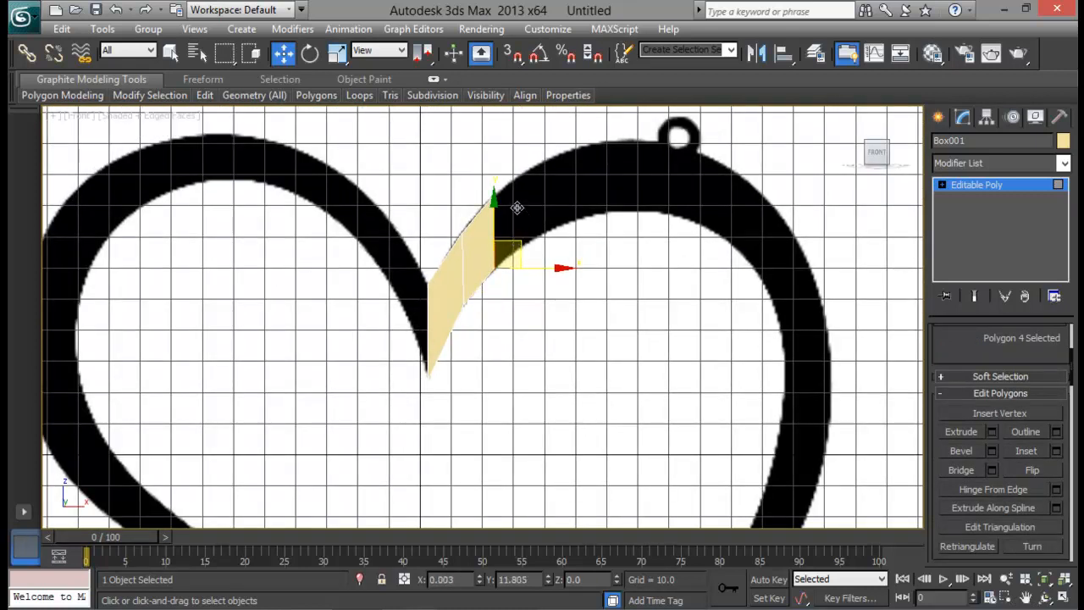
# Step: Extrude the new end polygon by another 10 and raise it to follow the right lobe's curve
pyautogui.click(992, 432)
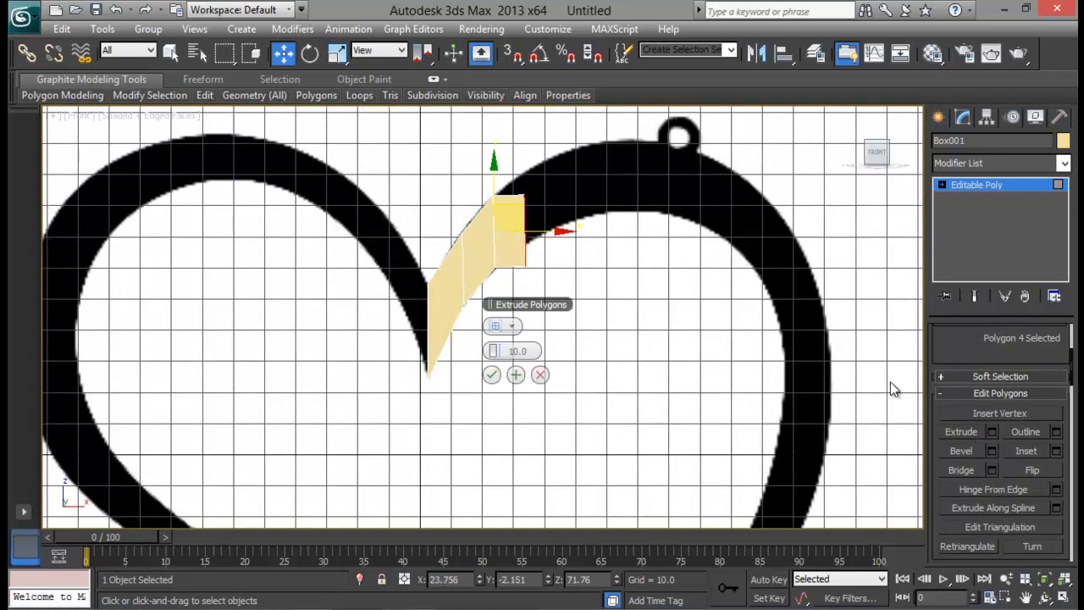
pyautogui.click(491, 376)
pyautogui.moveTo(547, 206); pyautogui.dragTo(555, 176)
# Step: Leave polygon editing and delete the box strip
pyautogui.moveTo(957, 338); pyautogui.dragTo(975, 543)
pyautogui.click(1019, 353)
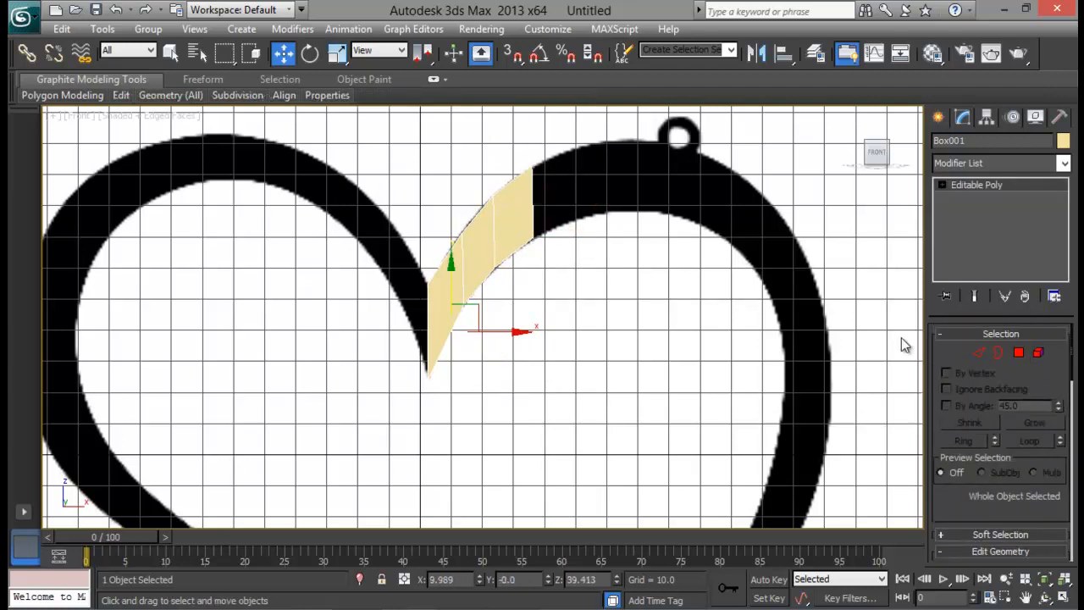
pyautogui.click(477, 242)
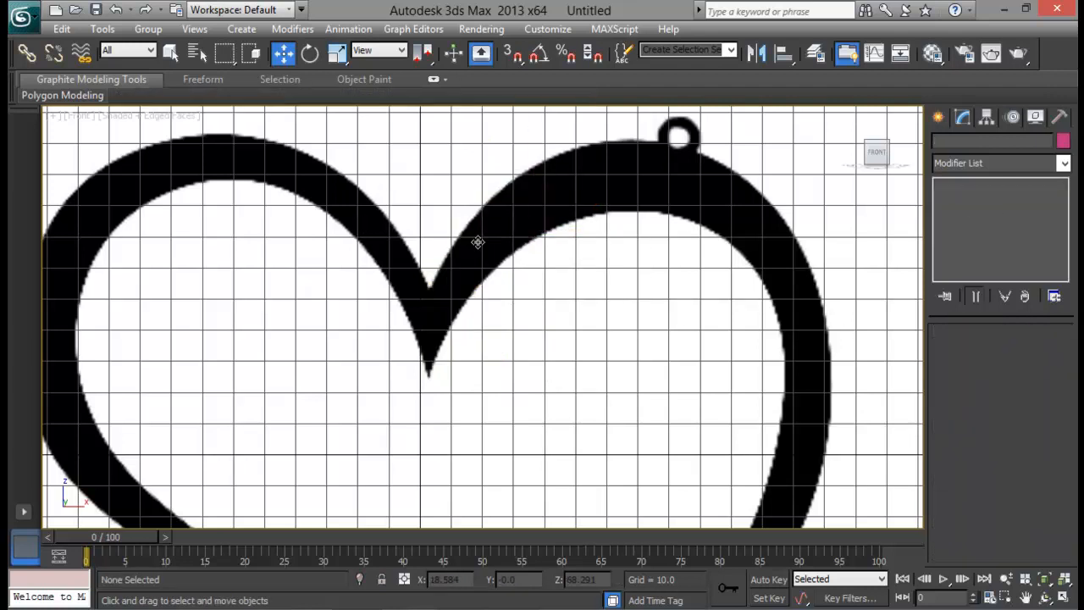
# Step: Draw a plane about 31 long and 17 wide at the heart's upper notch and convert it to an editable poly
pyautogui.click(938, 117)
pyautogui.click(1030, 295)
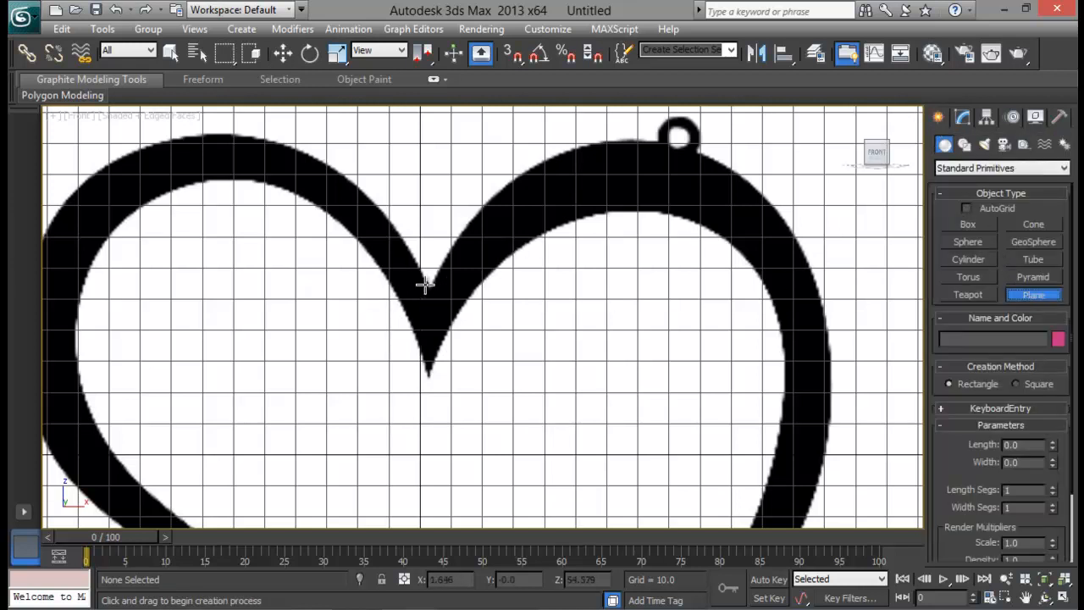
pyautogui.moveTo(428, 285); pyautogui.dragTo(475, 376)
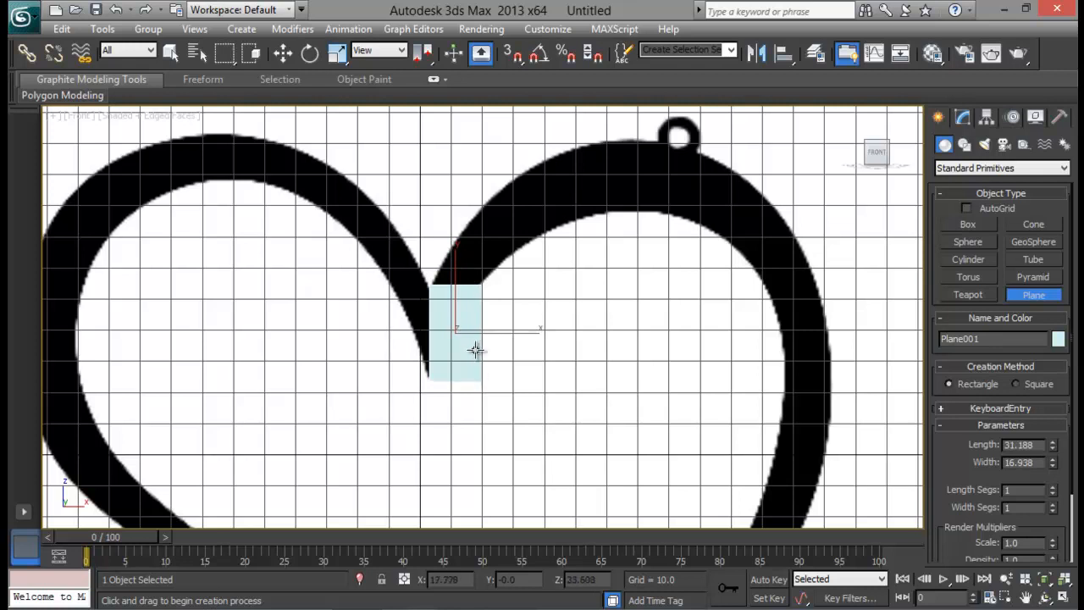
pyautogui.rightClick(474, 351)
pyautogui.rightClick(467, 317)
pyautogui.moveTo(558, 468)
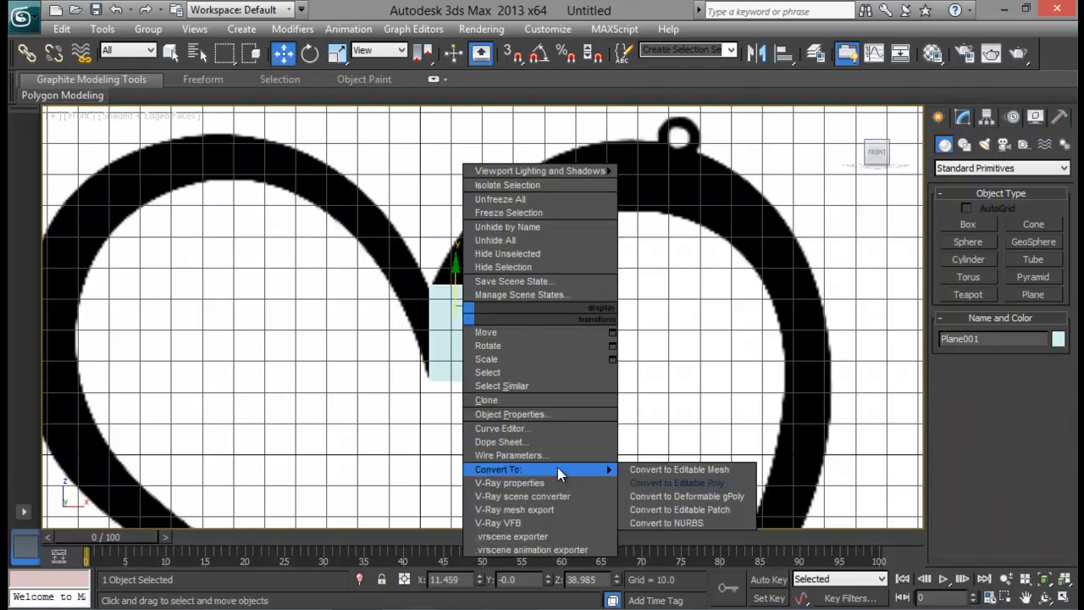
pyautogui.click(716, 485)
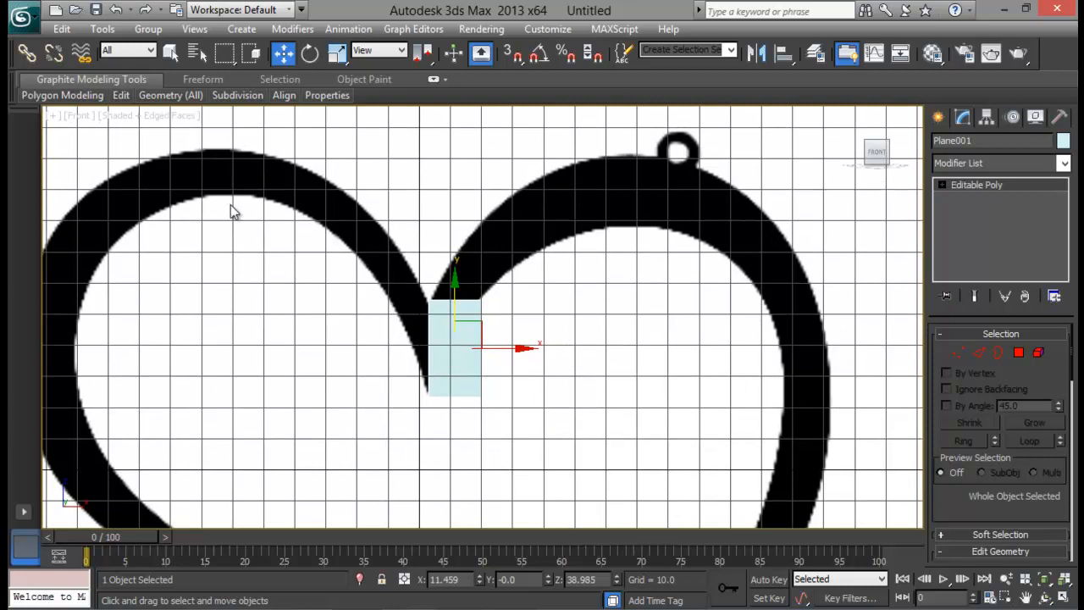
# Step: Make the plane see-through and move its two right vertices onto the outer and inner edges of the right lobe
pyautogui.press('m')
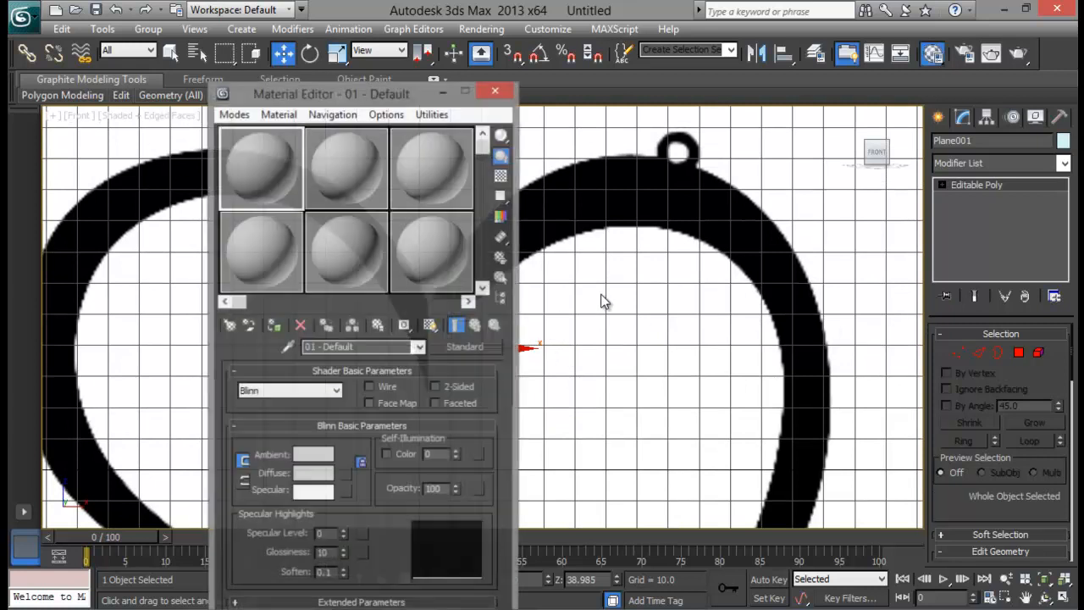
pyautogui.click(498, 89)
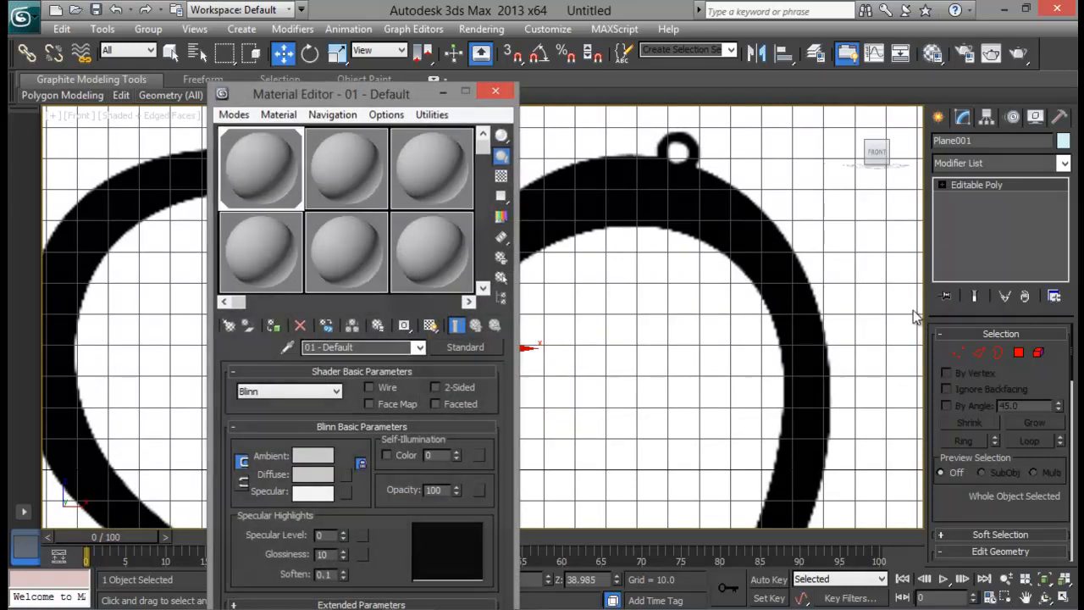
pyautogui.click(959, 353)
pyautogui.moveTo(483, 310); pyautogui.dragTo(476, 314)
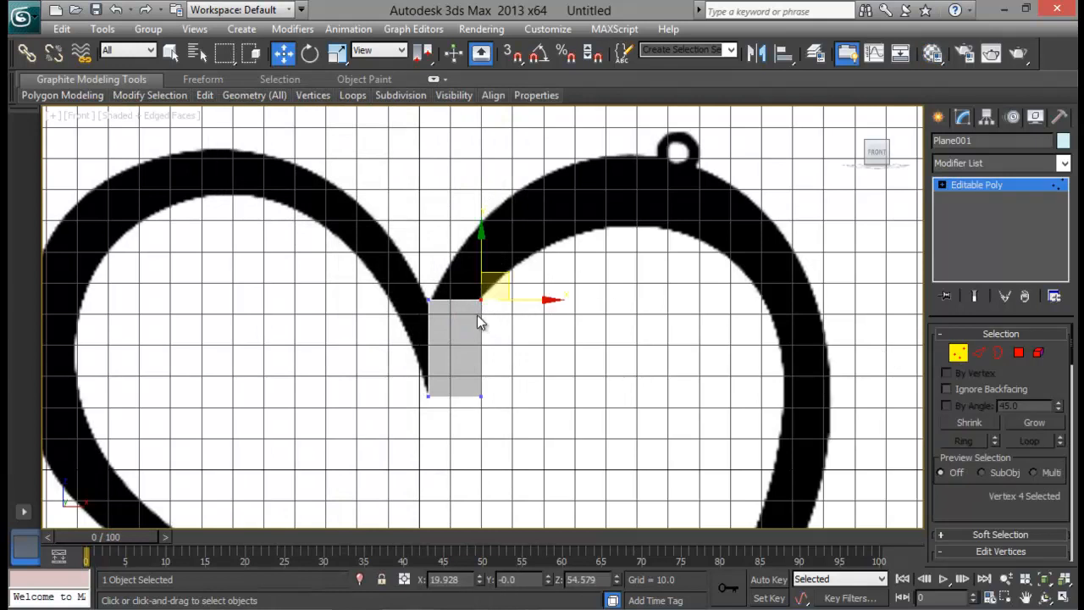
pyautogui.moveTo(503, 273); pyautogui.dragTo(486, 219)
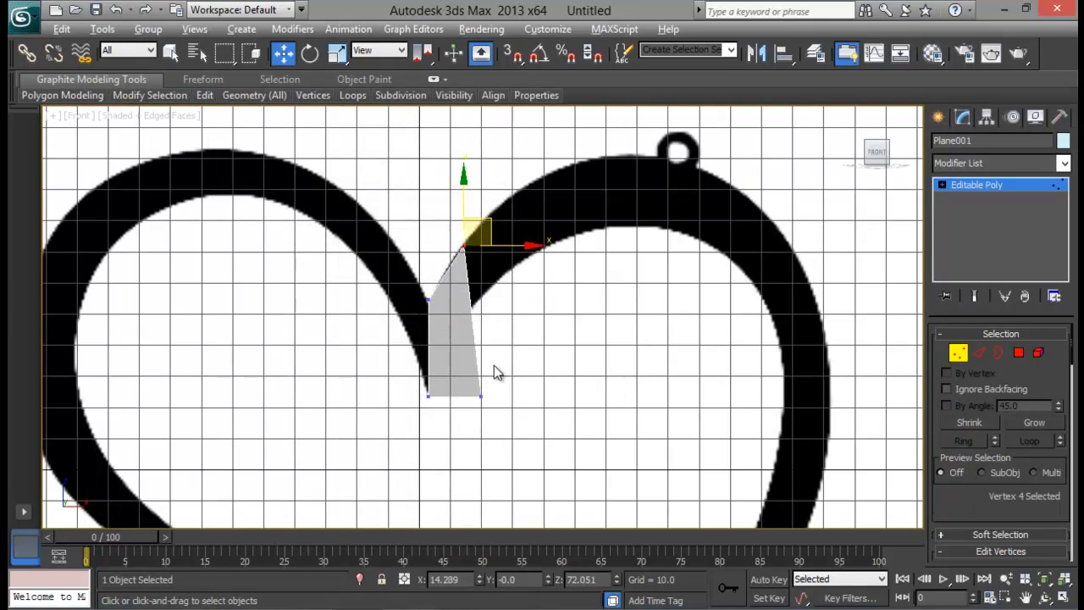
pyautogui.hotkey('alt', 'x')
pyautogui.moveTo(514, 370); pyautogui.dragTo(474, 435)
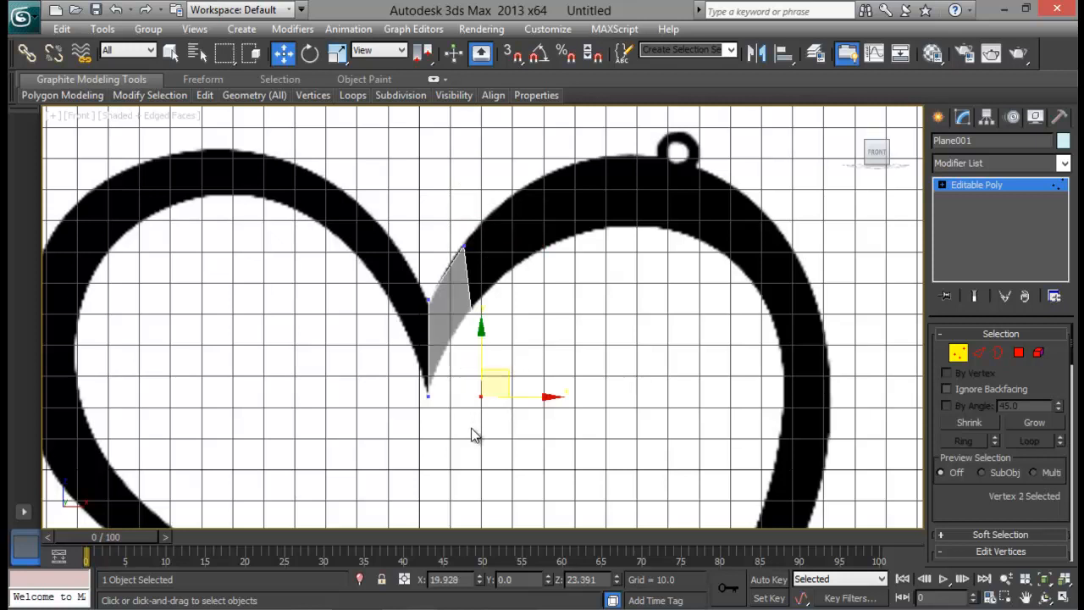
pyautogui.moveTo(497, 372); pyautogui.dragTo(476, 300)
# Step: Refine the two right vertices so the plane's end edge lies across the band close to the notch
pyautogui.click(460, 249)
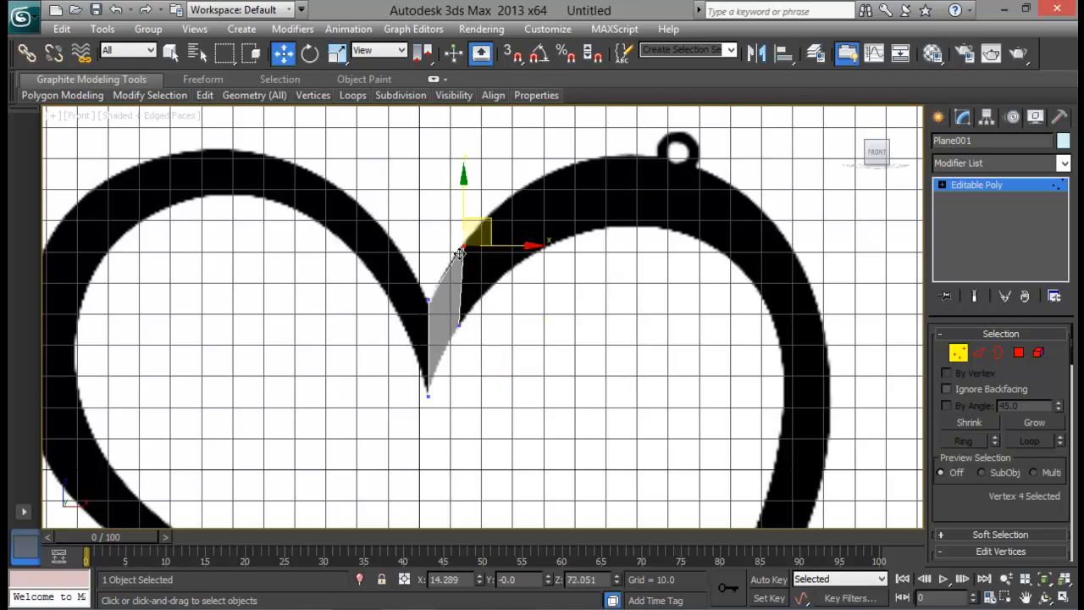
pyautogui.moveTo(487, 219); pyautogui.dragTo(476, 237)
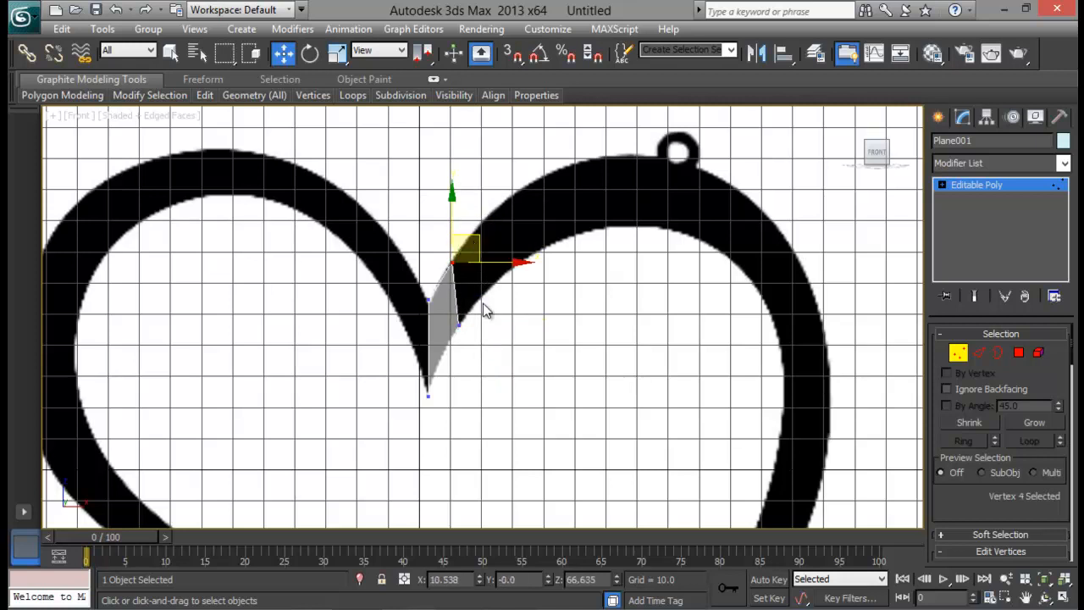
pyautogui.moveTo(482, 303); pyautogui.dragTo(453, 345)
pyautogui.moveTo(479, 302); pyautogui.dragTo(485, 293)
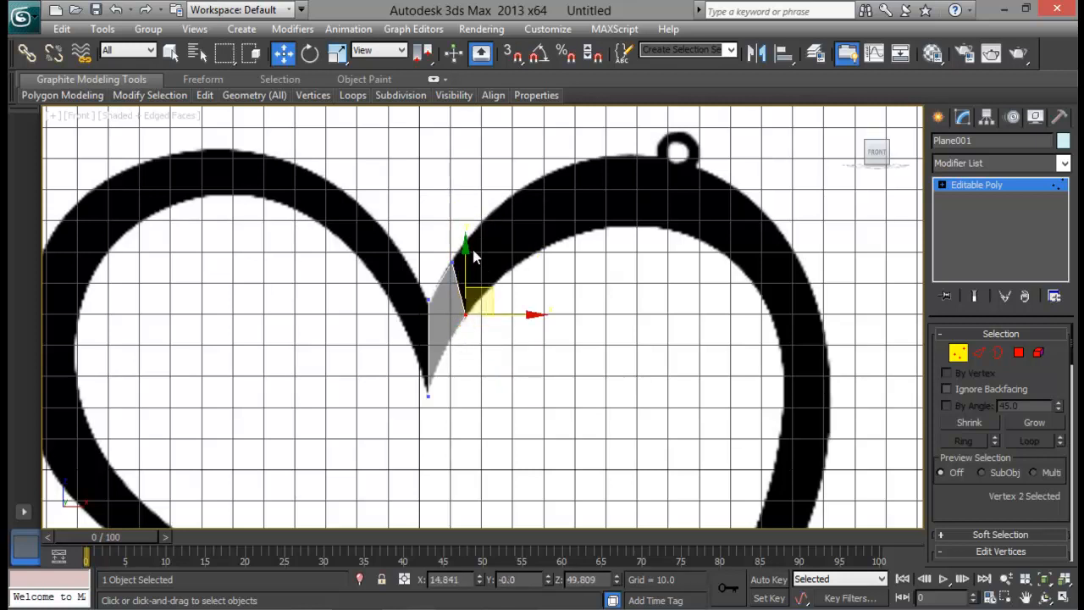
# Step: Extend the plane's right end edge into a new polygon along the heart's right lobe
pyautogui.click(978, 352)
pyautogui.click(458, 280)
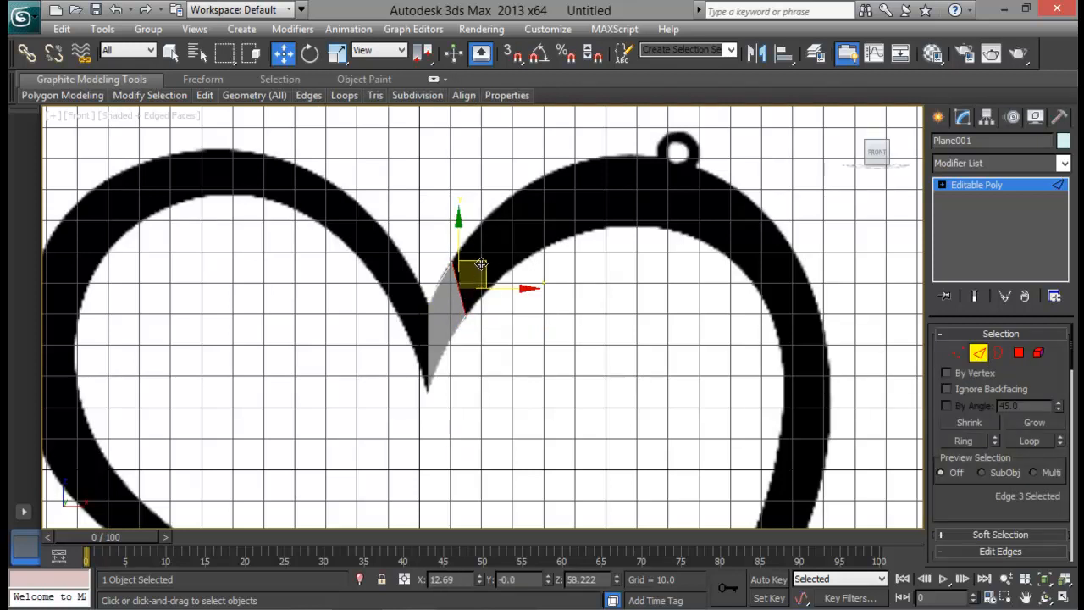
pyautogui.keyDown('shift'); pyautogui.moveTo(481, 264); pyautogui.dragTo(510, 227); pyautogui.keyUp('shift')
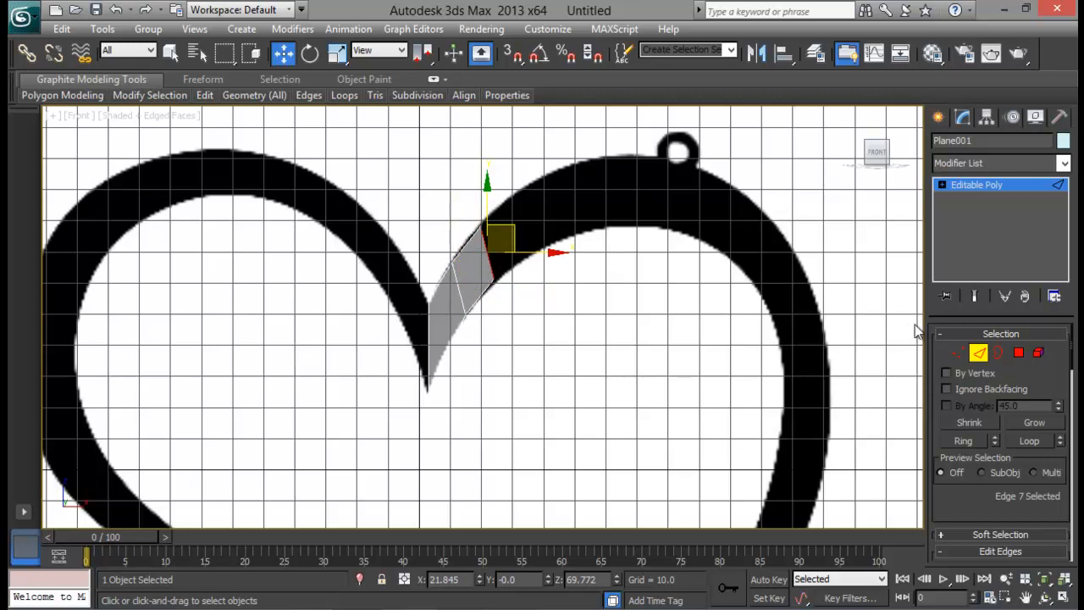
# Step: Fit the vertices of the newest polygon onto the outer and inner outlines of the right lobe's band near the notch
pyautogui.click(957, 353)
pyautogui.click(492, 279)
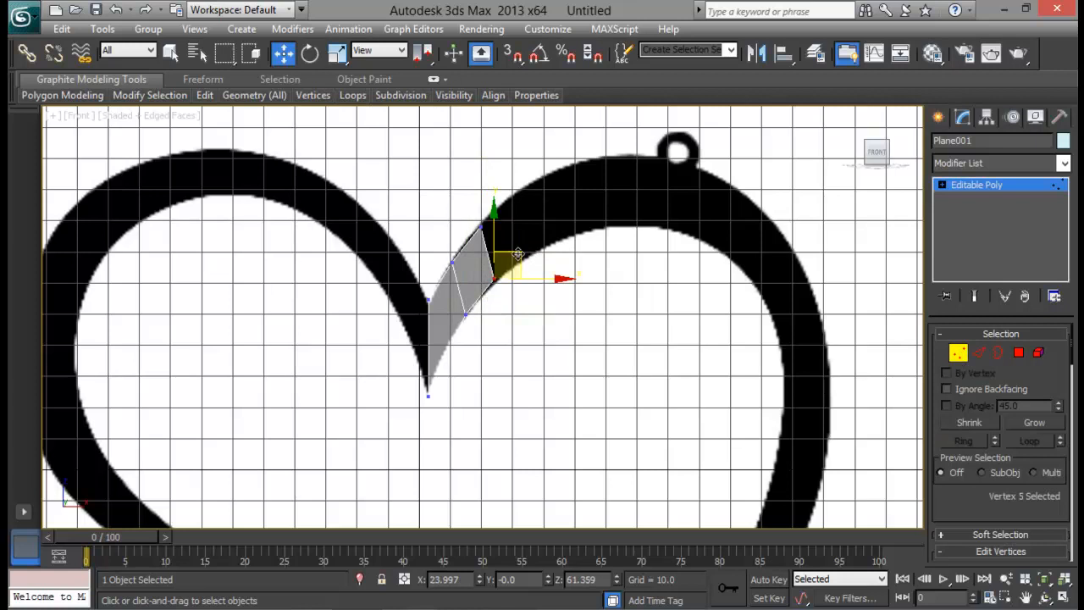
pyautogui.moveTo(518, 253); pyautogui.dragTo(506, 227)
pyautogui.click(476, 227)
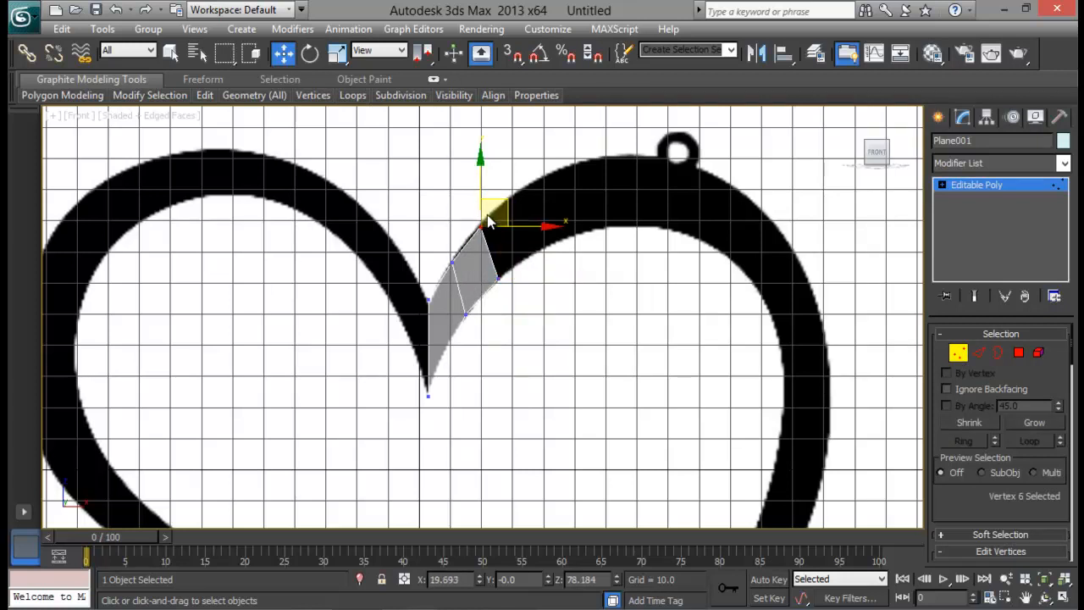
pyautogui.click(450, 261)
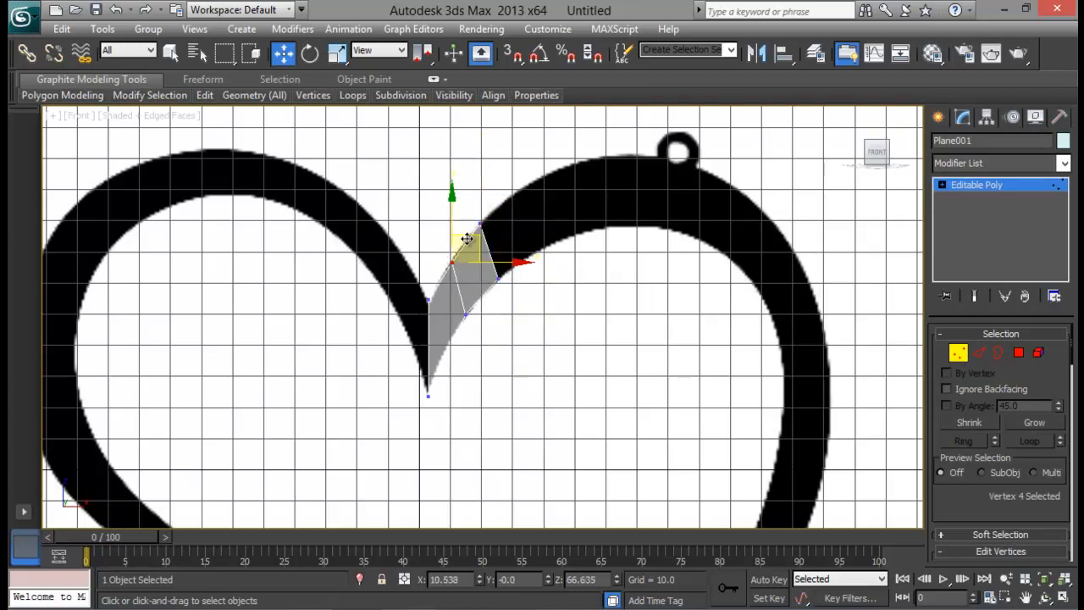
# Step: Extend the end edge by four polygons to the pendant's ring and fit the first new cross edge's vertices to the band
pyautogui.click(979, 354)
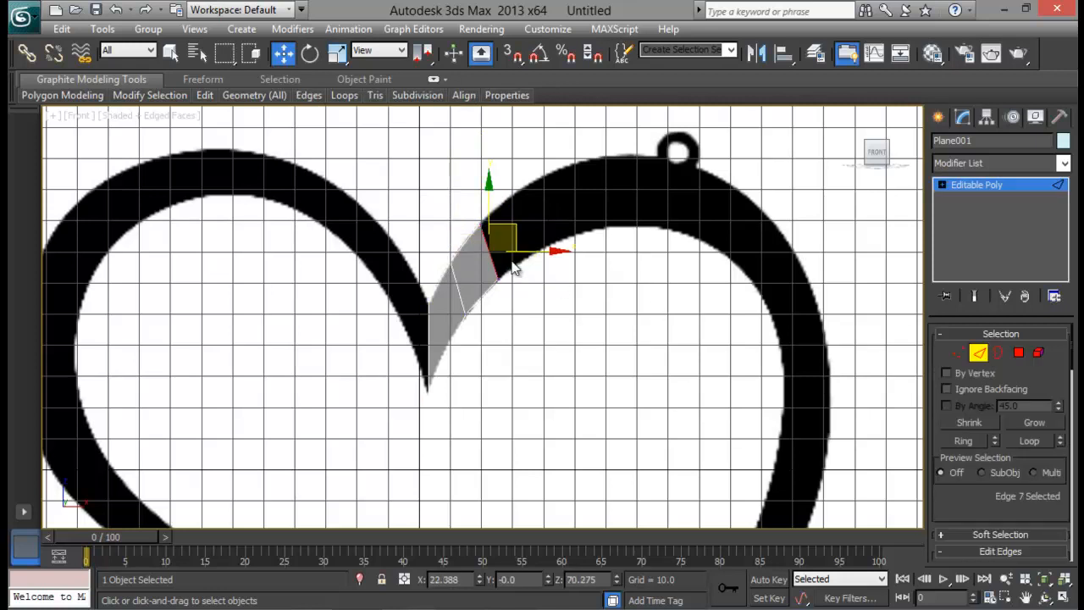
pyautogui.keyDown('shift'); pyautogui.moveTo(511, 229); pyautogui.dragTo(726, 169); pyautogui.keyUp('shift')
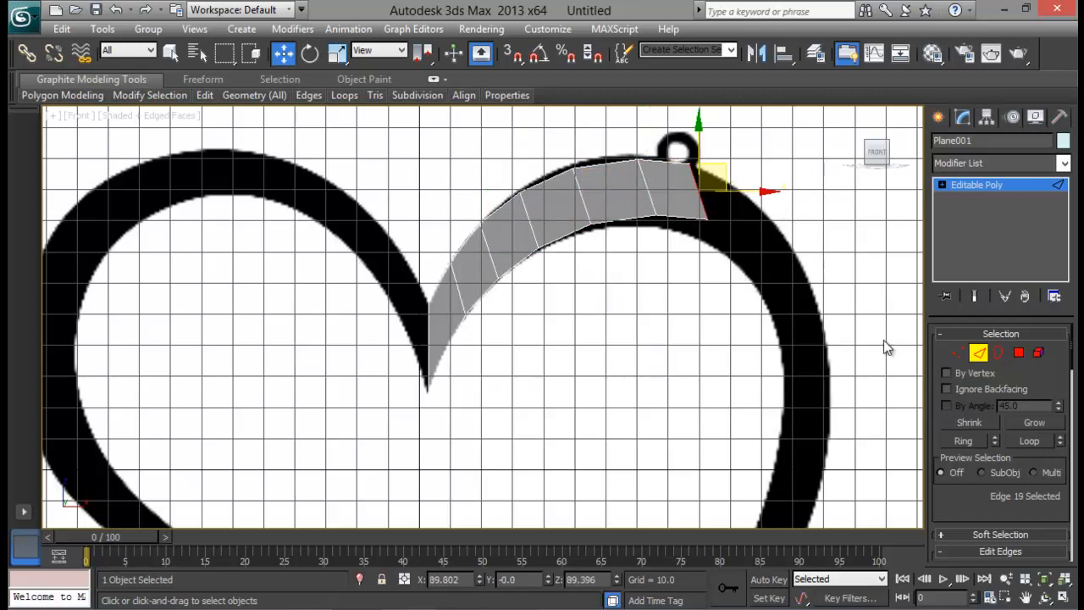
pyautogui.click(957, 353)
pyautogui.click(542, 247)
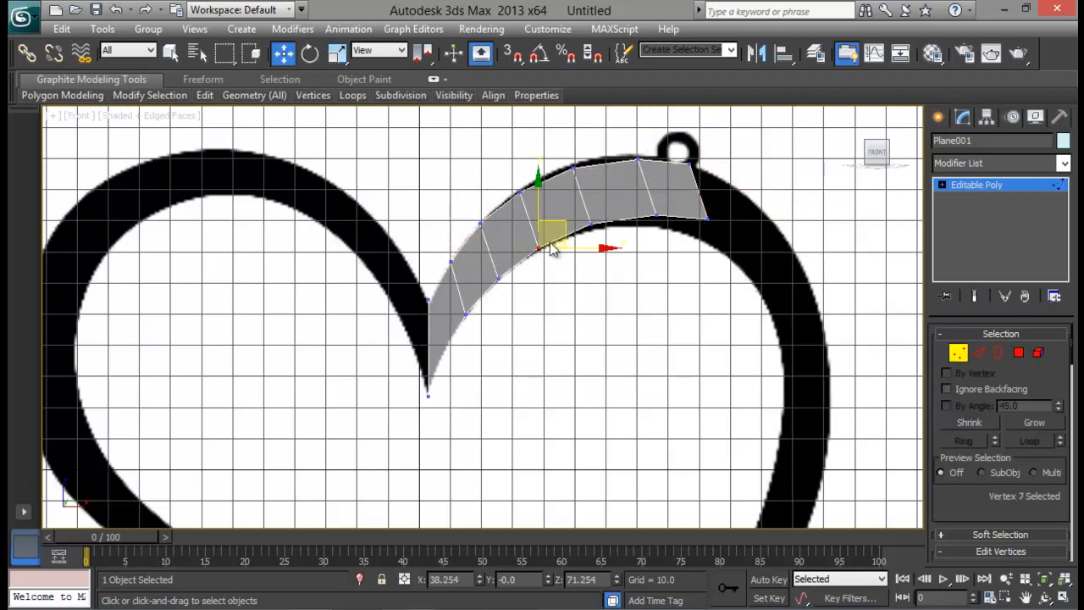
pyautogui.click(518, 193)
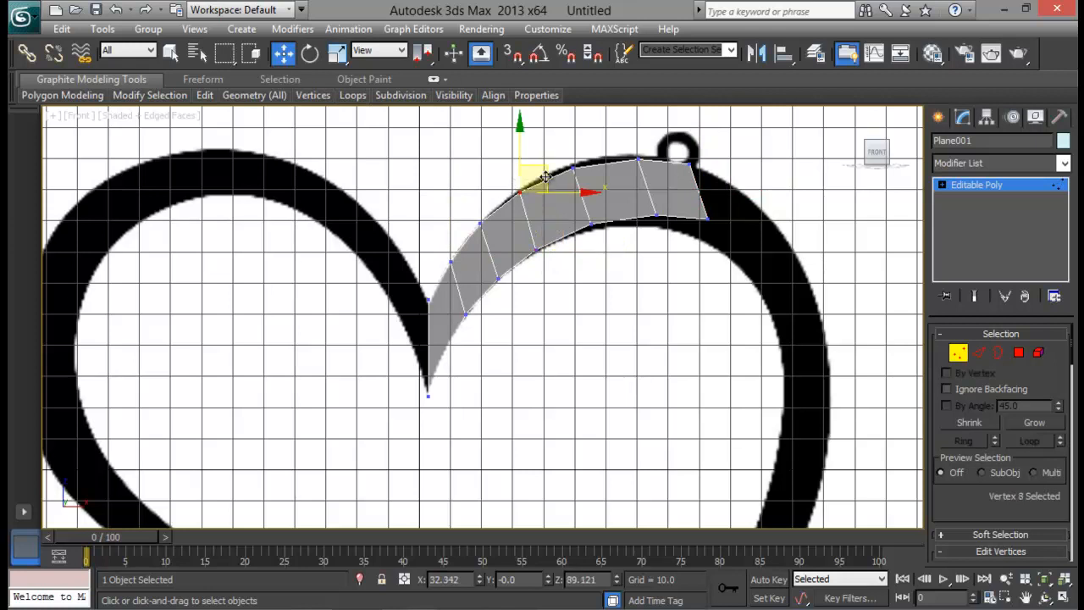
pyautogui.moveTo(541, 168); pyautogui.dragTo(540, 168)
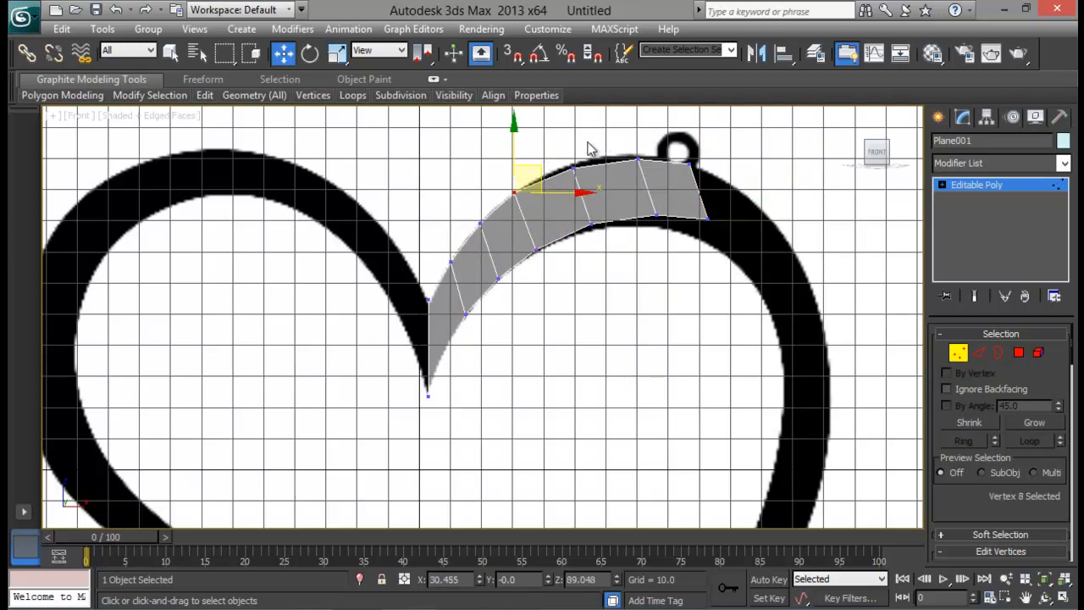
# Step: Move the second new cross edge's outer and inner vertices back toward the notch, onto the band's outlines
pyautogui.click(574, 169)
pyautogui.moveTo(600, 144); pyautogui.dragTo(586, 141)
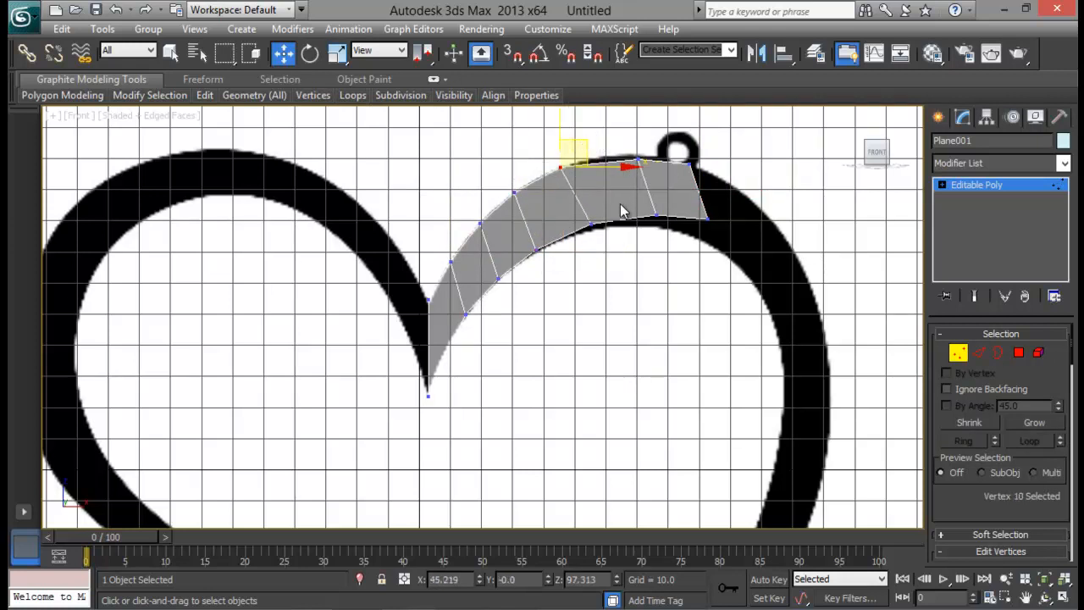
pyautogui.click(591, 226)
pyautogui.moveTo(613, 199); pyautogui.dragTo(601, 204)
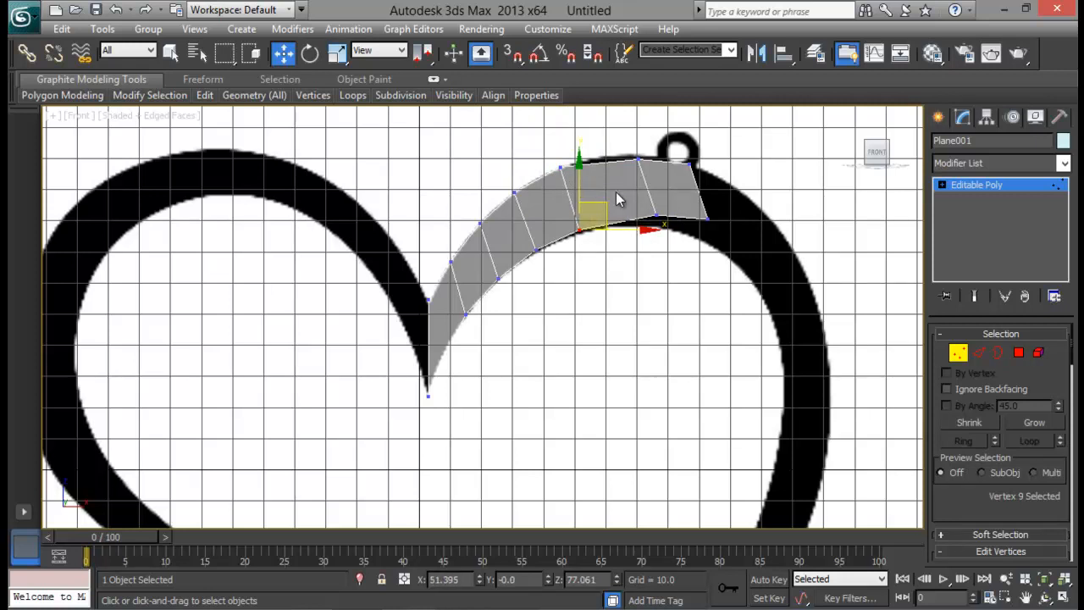
# Step: Shift the vertices of the cross edge at the lobe's crest onto the band's outlines so it stands nearly upright
pyautogui.moveTo(629, 168); pyautogui.dragTo(629, 171)
pyautogui.moveTo(665, 138); pyautogui.dragTo(635, 132)
pyautogui.moveTo(637, 229); pyautogui.dragTo(637, 229)
pyautogui.moveTo(681, 189); pyautogui.dragTo(649, 195)
pyautogui.moveTo(616, 149); pyautogui.dragTo(602, 165)
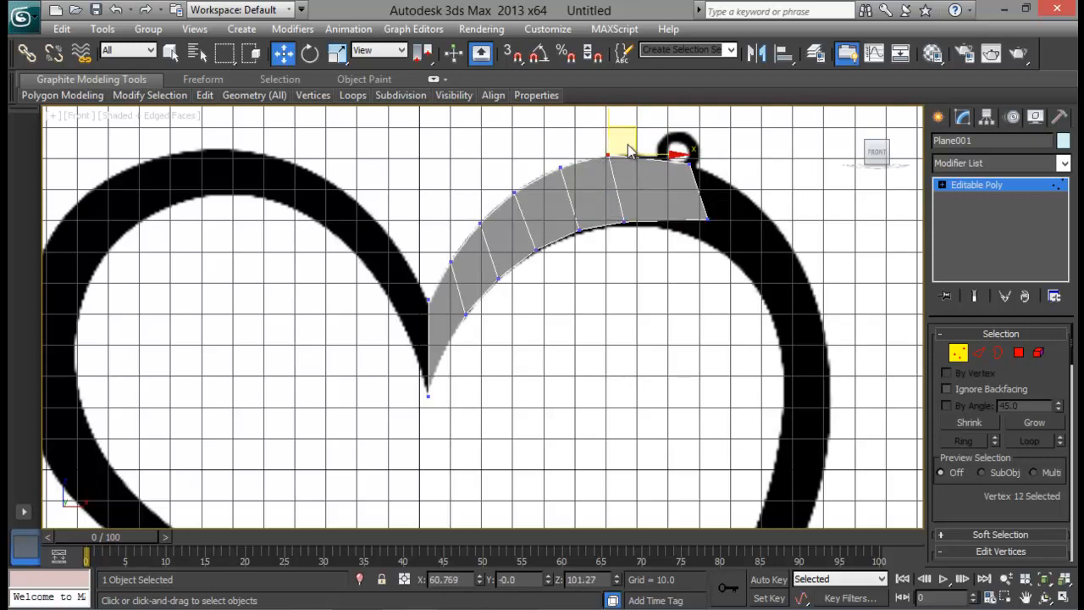
pyautogui.moveTo(635, 130); pyautogui.dragTo(646, 129)
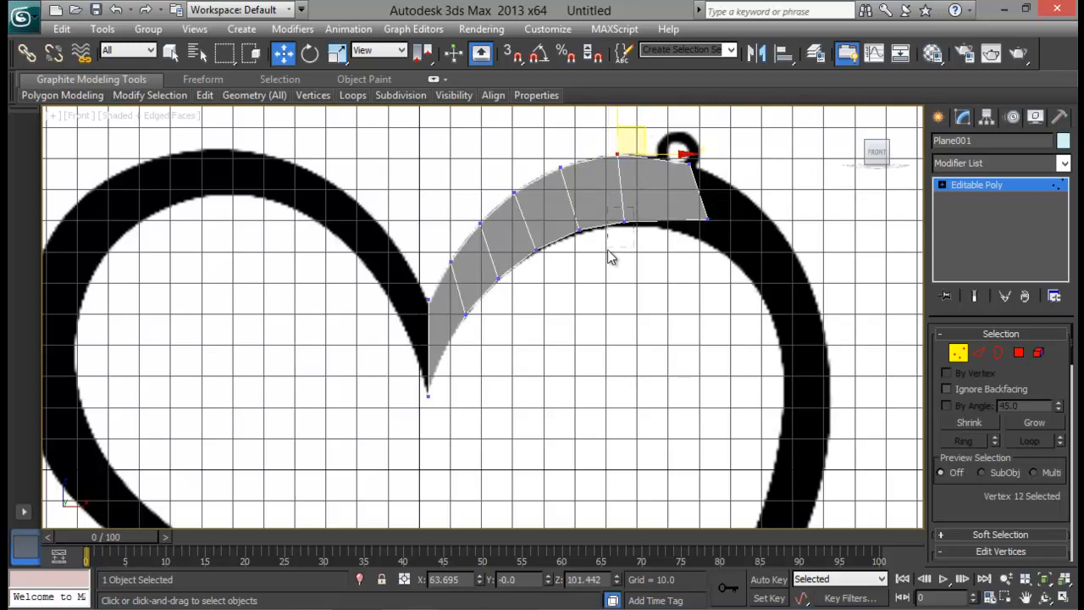
pyautogui.moveTo(608, 257); pyautogui.dragTo(608, 254)
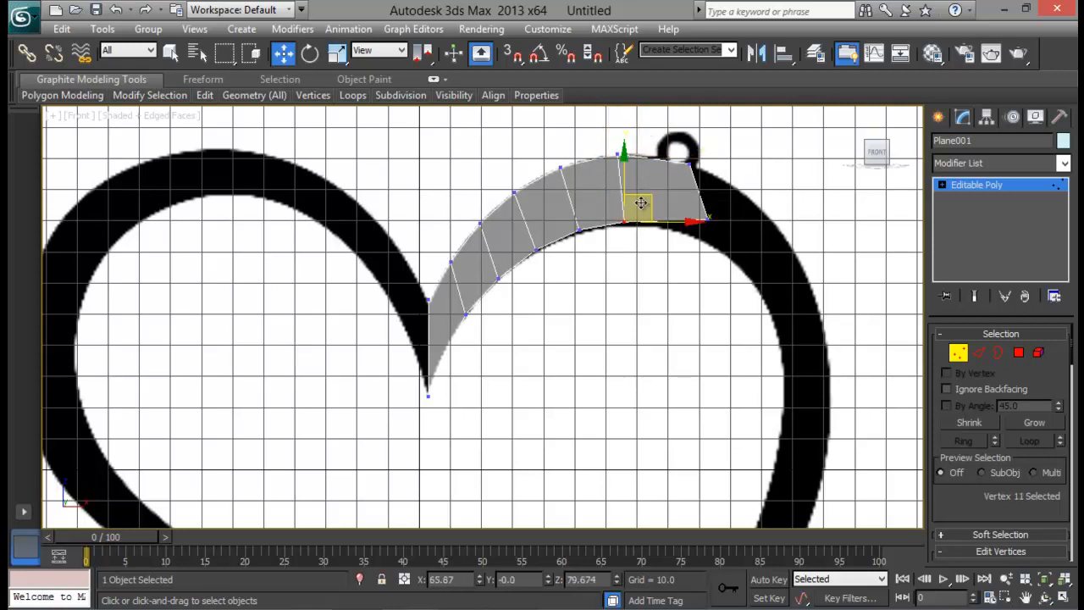
pyautogui.click(579, 231)
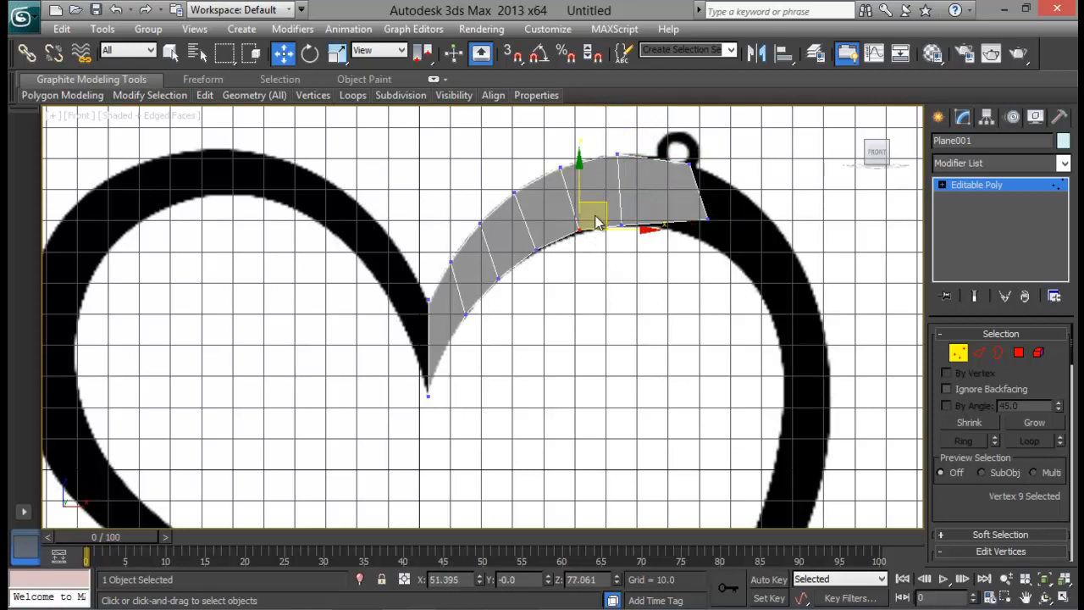
# Step: Place the strip's end edge across the band below the ring and nudge the stray inner vertex onto the lower outline
pyautogui.click(707, 219)
pyautogui.moveTo(729, 197); pyautogui.dragTo(685, 203)
pyautogui.moveTo(707, 154)
pyautogui.mouseDown()
pyautogui.moveTo(681, 170)
pyautogui.moveTo(696, 136)
pyautogui.mouseUp()
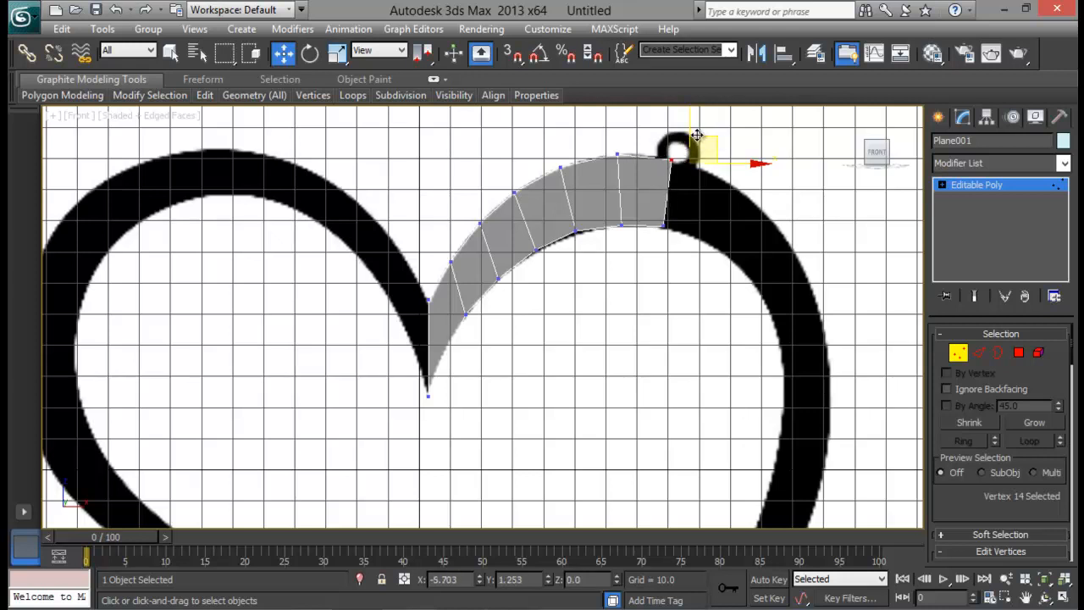
pyautogui.click(668, 227)
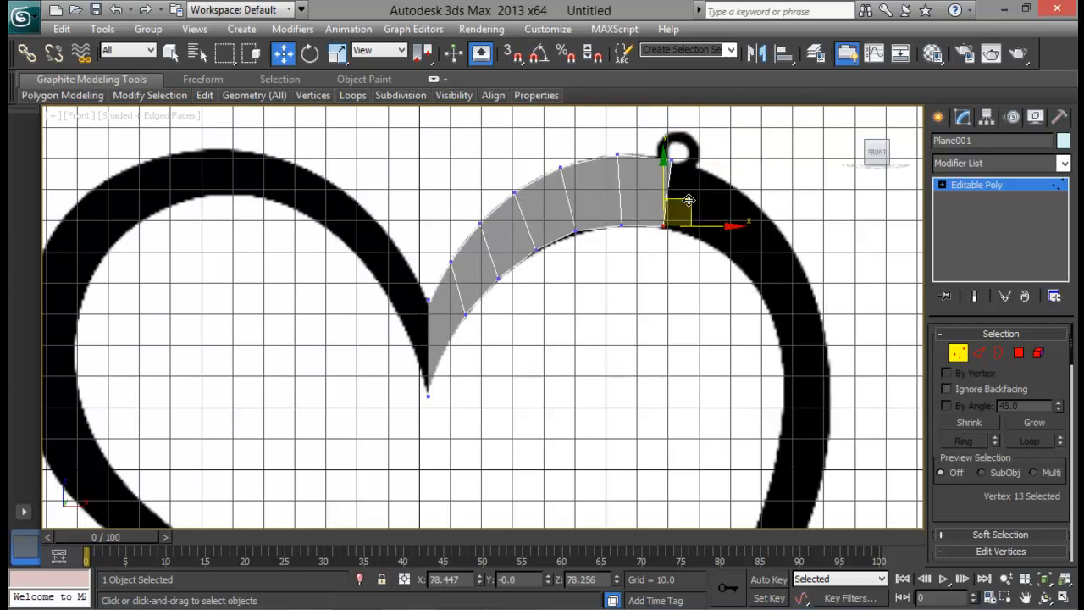
pyautogui.click(578, 229)
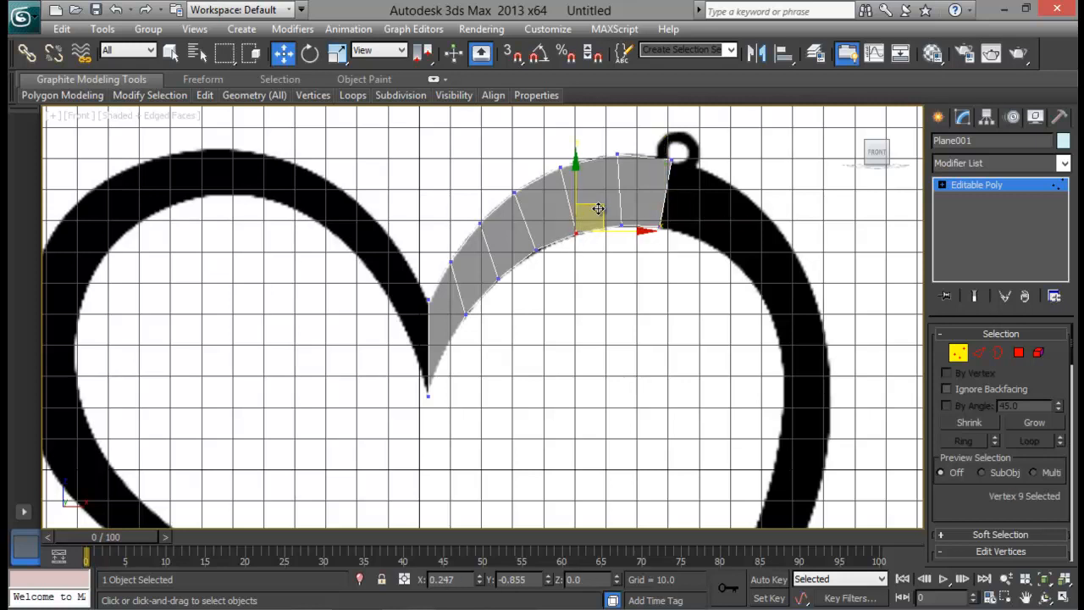
# Step: Extend the strip's end edge by four polygons from the ring down the right lobe's outer curve
pyautogui.moveTo(651, 298); pyautogui.dragTo(569, 248, button='middle')
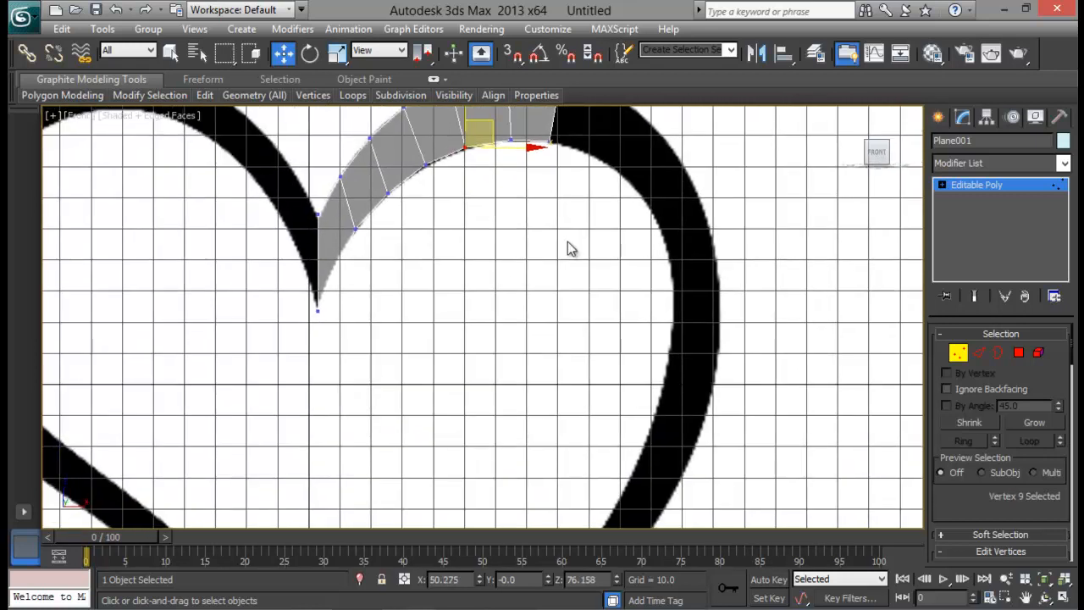
pyautogui.scroll(-2, 570, 248)
pyautogui.scroll(2, 472, 436)
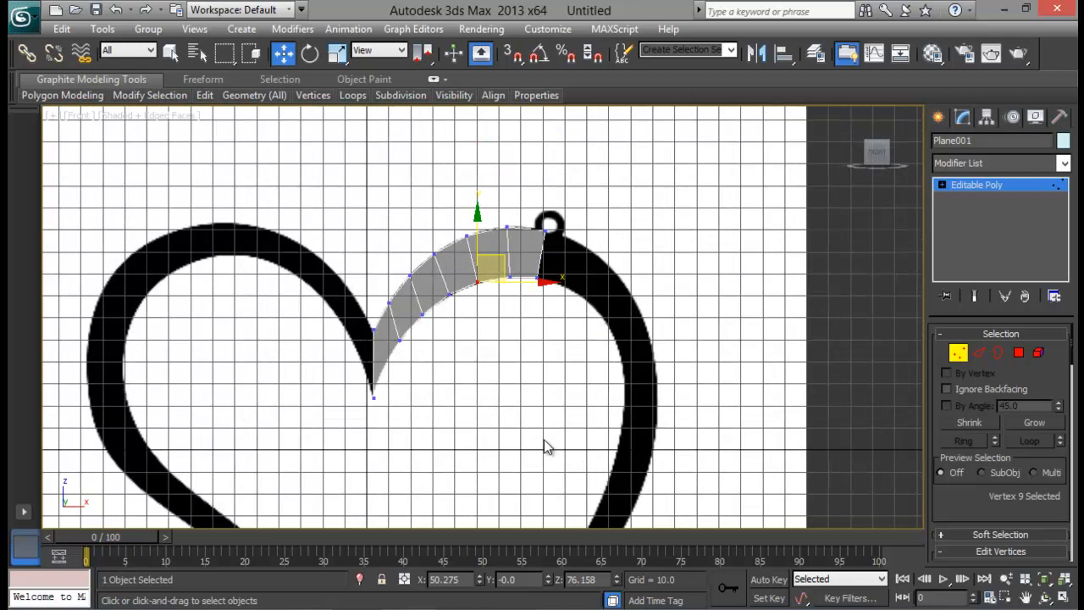
pyautogui.scroll(2, 546, 447)
pyautogui.click(978, 352)
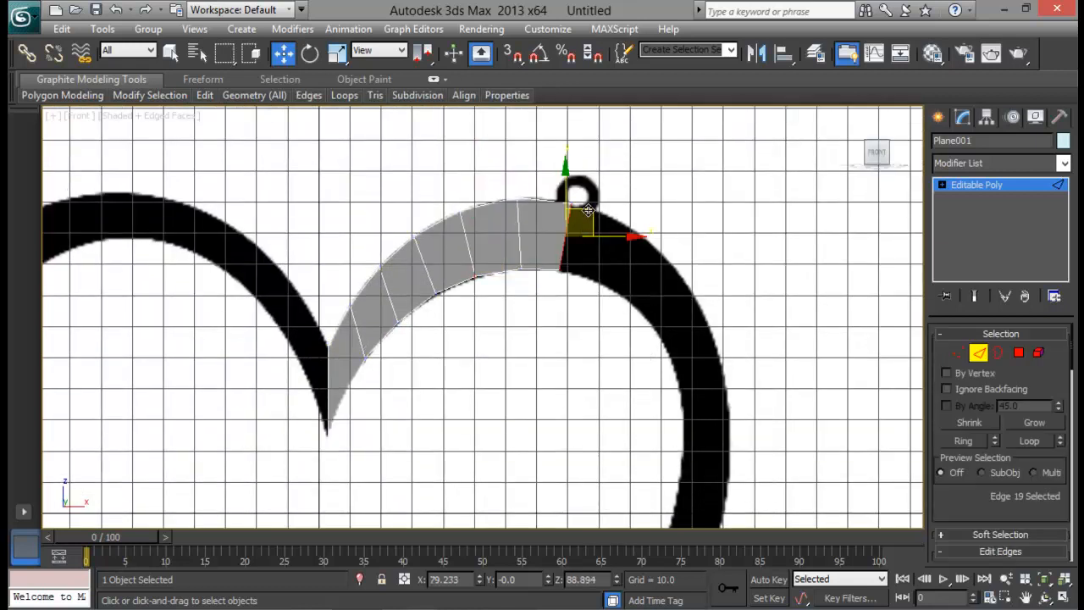
pyautogui.keyDown('shift'); pyautogui.moveTo(587, 210); pyautogui.dragTo(736, 371); pyautogui.keyUp('shift')
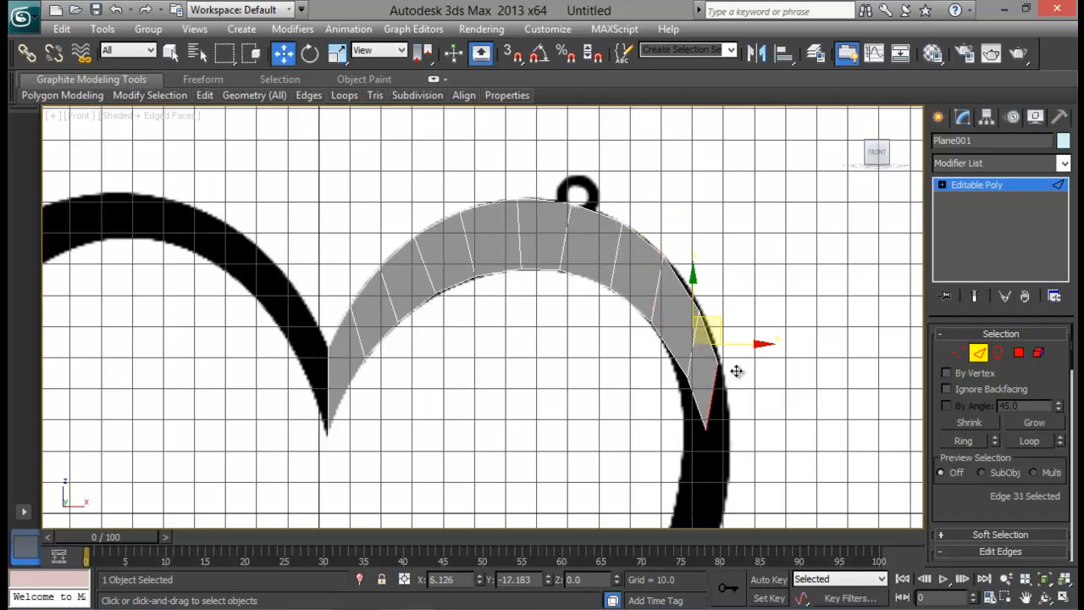
# Step: Move the inner vertices of the first two cross edges past the ring onto the band's inner outline
pyautogui.click(958, 352)
pyautogui.click(611, 288)
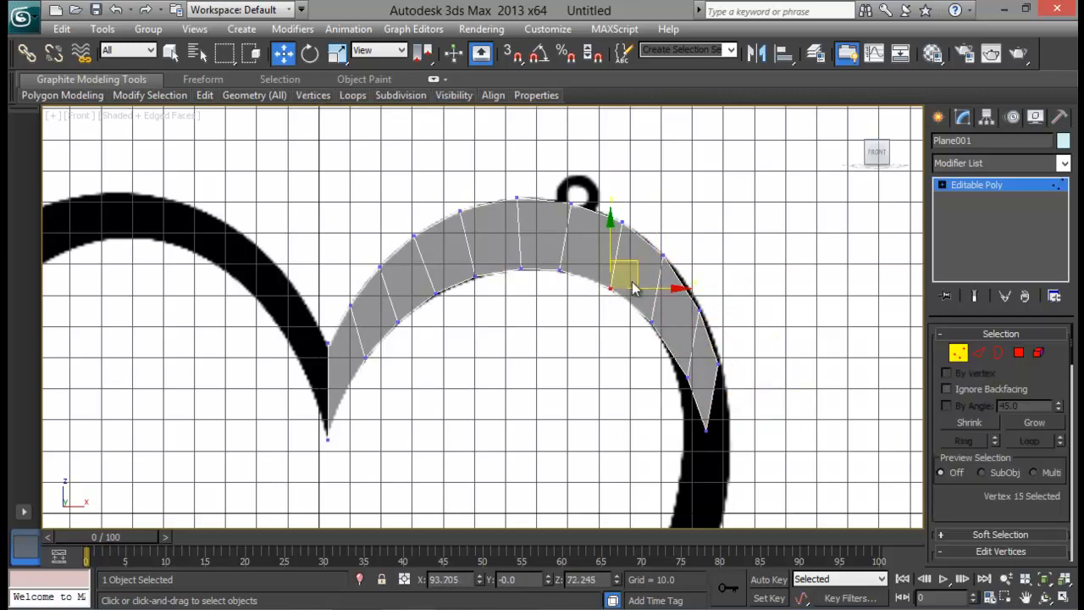
pyautogui.moveTo(636, 288); pyautogui.dragTo(652, 265)
pyautogui.moveTo(673, 317); pyautogui.dragTo(638, 334)
pyautogui.moveTo(676, 295); pyautogui.dragTo(653, 273)
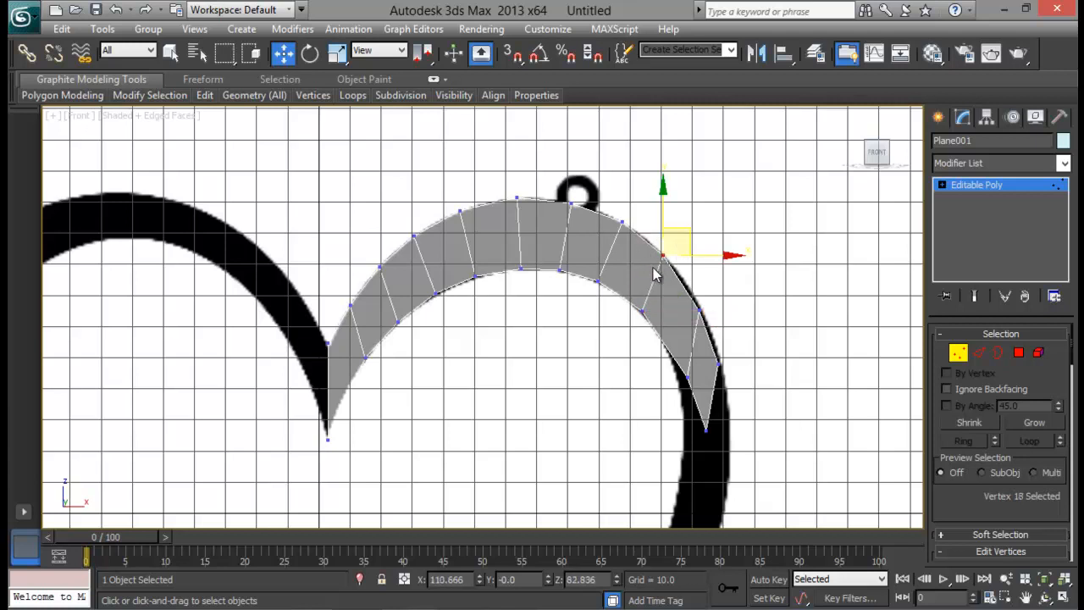
pyautogui.moveTo(625, 322); pyautogui.dragTo(623, 325)
# Step: Move the third cross edge's outer and inner vertices past the ring up onto the band's outlines
pyautogui.moveTo(668, 289); pyautogui.dragTo(701, 326)
pyautogui.moveTo(721, 285); pyautogui.dragTo(715, 270)
pyautogui.moveTo(704, 361); pyautogui.dragTo(685, 314)
# Step: Fit the strip's two end vertices to the band's inner and outer outlines on the lobe's right side
pyautogui.moveTo(733, 412); pyautogui.dragTo(691, 443)
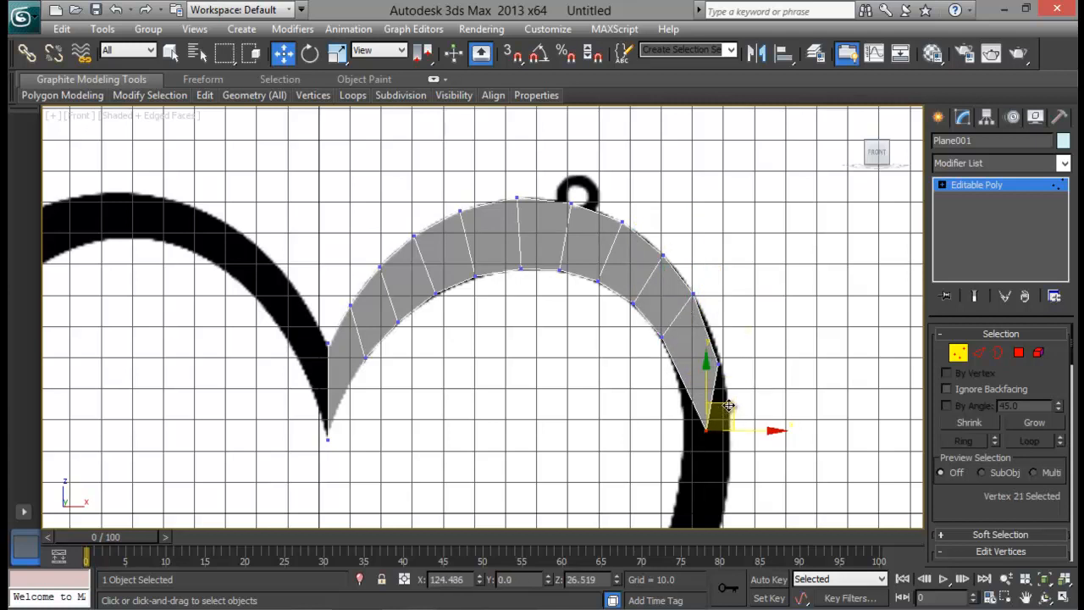
pyautogui.moveTo(729, 406); pyautogui.dragTo(738, 321)
pyautogui.click(718, 364)
pyautogui.moveTo(709, 355)
pyautogui.mouseDown()
pyautogui.moveTo(670, 399)
pyautogui.moveTo(700, 352)
pyautogui.mouseUp()
pyautogui.click(717, 350)
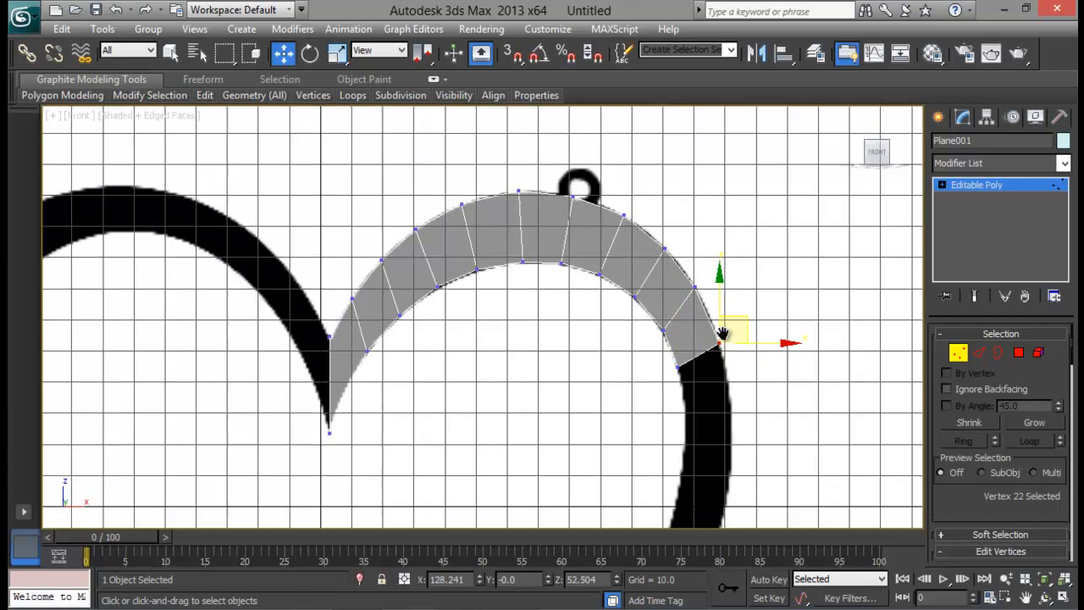
# Step: Extend the strip's end edge by three polygons down the heart's right side
pyautogui.moveTo(720, 335); pyautogui.dragTo(709, 209, button='middle')
pyautogui.click(978, 353)
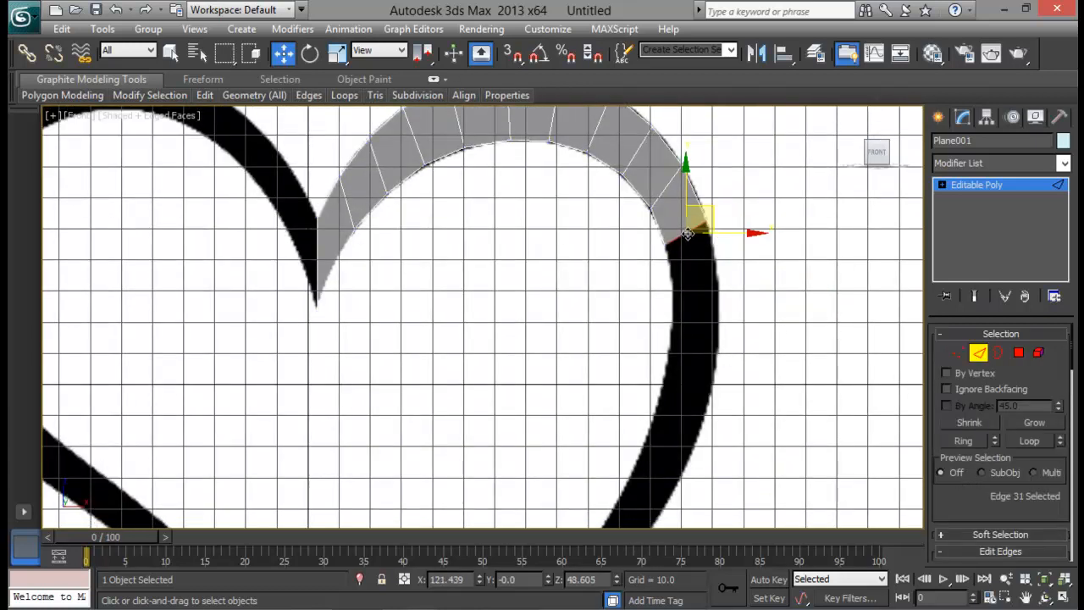
pyautogui.keyDown('shift'); pyautogui.moveTo(705, 211); pyautogui.dragTo(718, 257); pyautogui.keyUp('shift')
pyautogui.keyDown('shift'); pyautogui.moveTo(718, 257); pyautogui.dragTo(703, 399); pyautogui.keyUp('shift')
# Step: Fit the vertices of the last two cross edges to the band, leaving the strip's end edge nearly horizontal
pyautogui.click(955, 354)
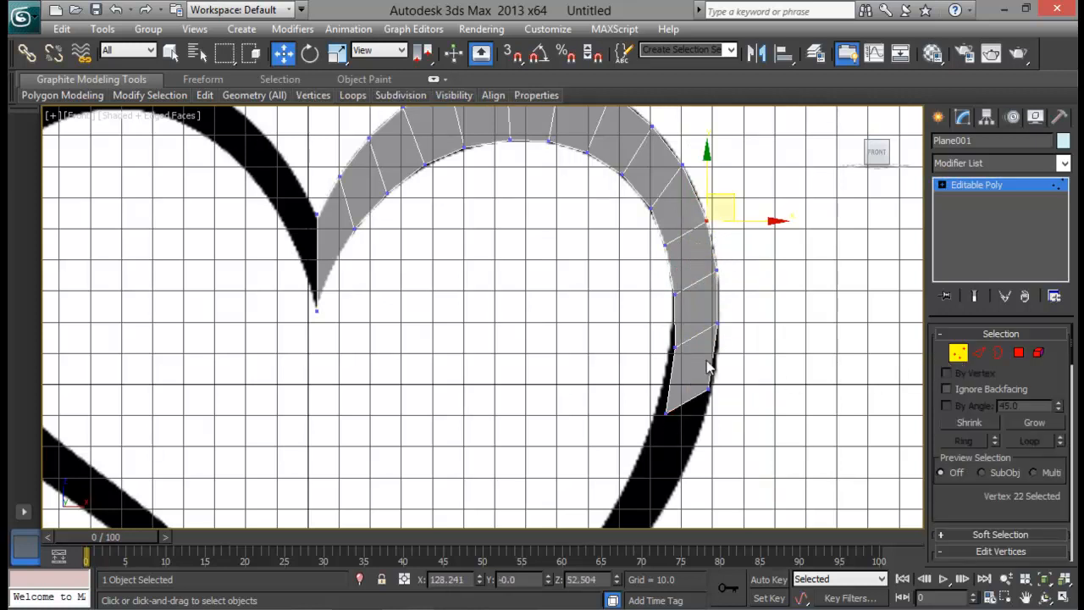
pyautogui.click(674, 346)
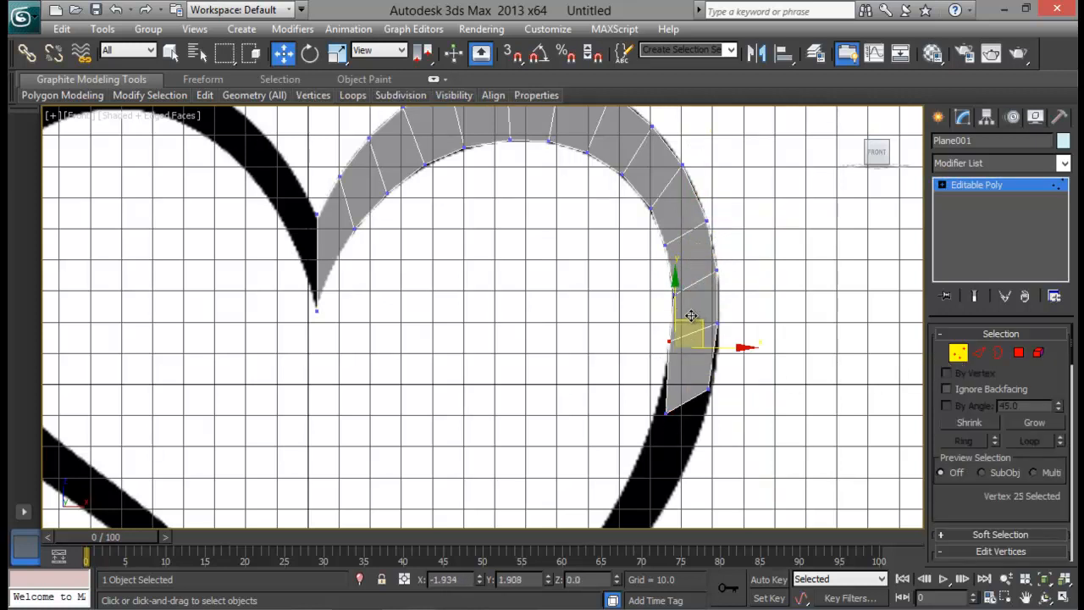
pyautogui.click(716, 325)
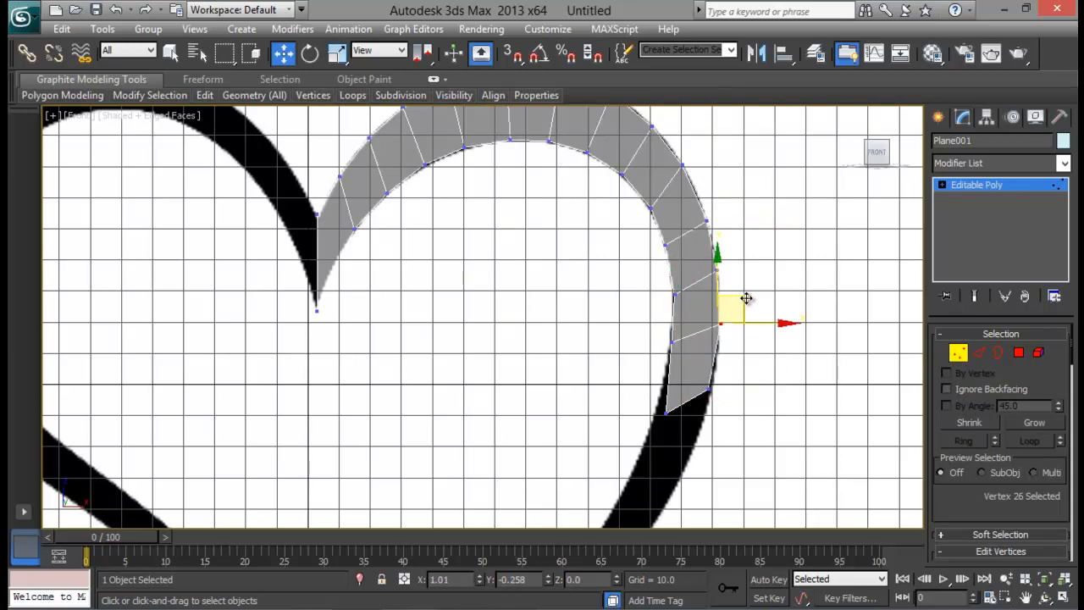
pyautogui.moveTo(735, 370)
pyautogui.mouseDown()
pyautogui.moveTo(675, 408)
pyautogui.moveTo(736, 363)
pyautogui.mouseUp()
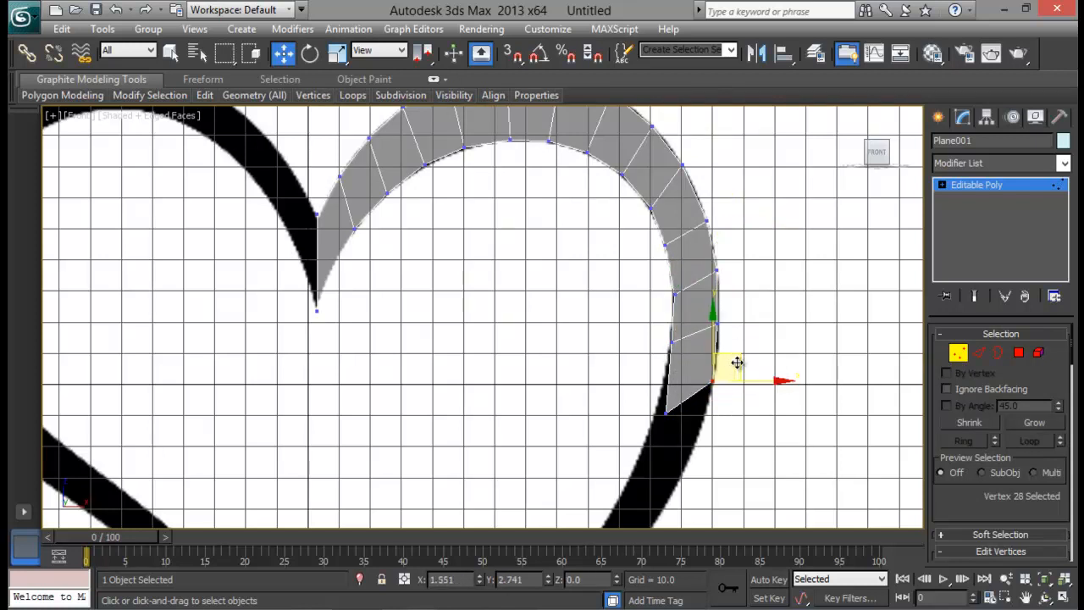
pyautogui.moveTo(669, 383); pyautogui.dragTo(653, 429)
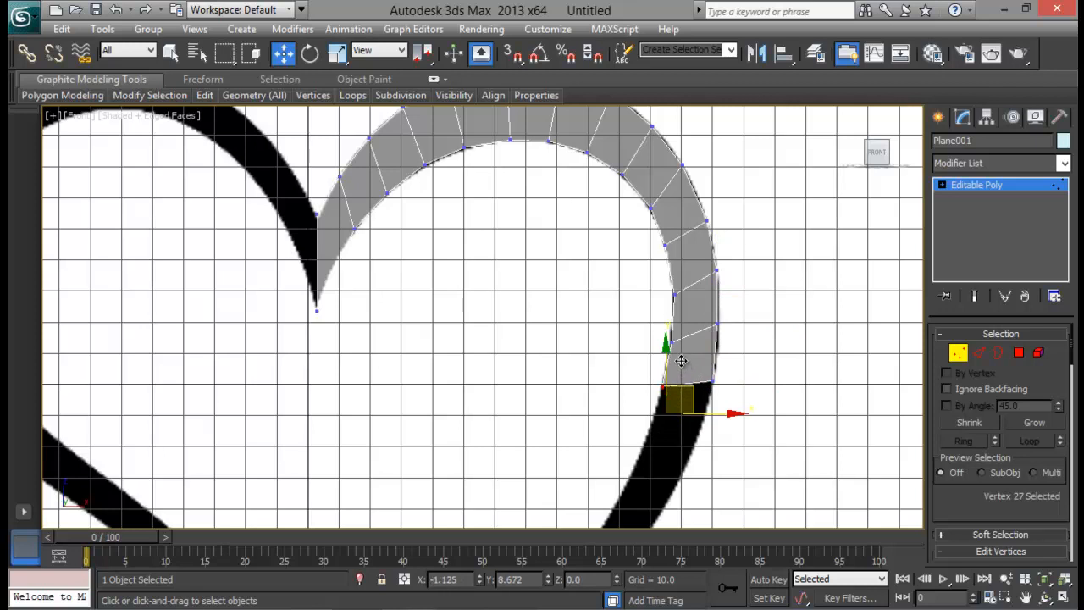
# Step: Extend the nearly horizontal end edge by three polygons along the band toward the heart's lower tip
pyautogui.moveTo(766, 437); pyautogui.dragTo(761, 326, button='middle')
pyautogui.click(983, 355)
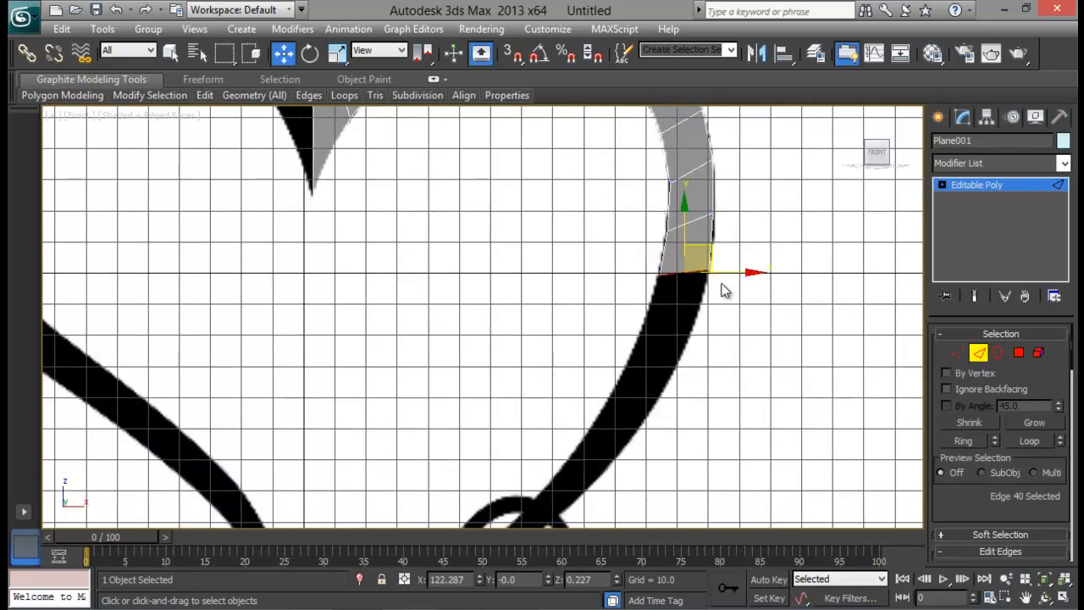
pyautogui.keyDown('shift'); pyautogui.moveTo(710, 252); pyautogui.dragTo(625, 430); pyautogui.keyUp('shift')
# Step: Fit the two vertices of the first newly added cross edge to the band's inner and outer outlines
pyautogui.click(958, 352)
pyautogui.moveTo(715, 335); pyautogui.dragTo(704, 389, button='middle')
pyautogui.click(641, 372)
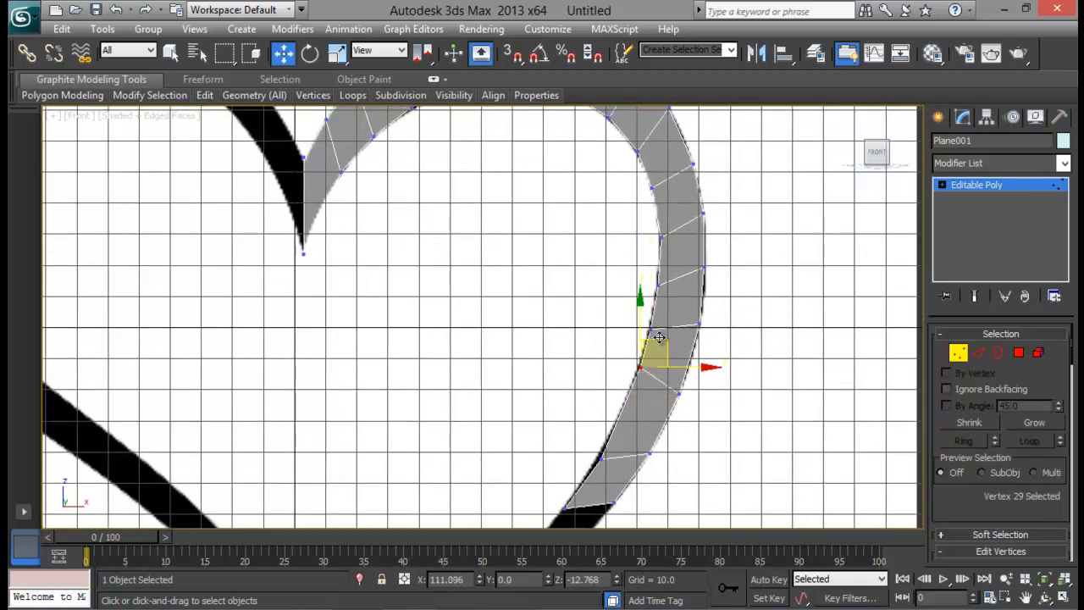
pyautogui.click(677, 398)
pyautogui.moveTo(696, 371); pyautogui.dragTo(702, 358)
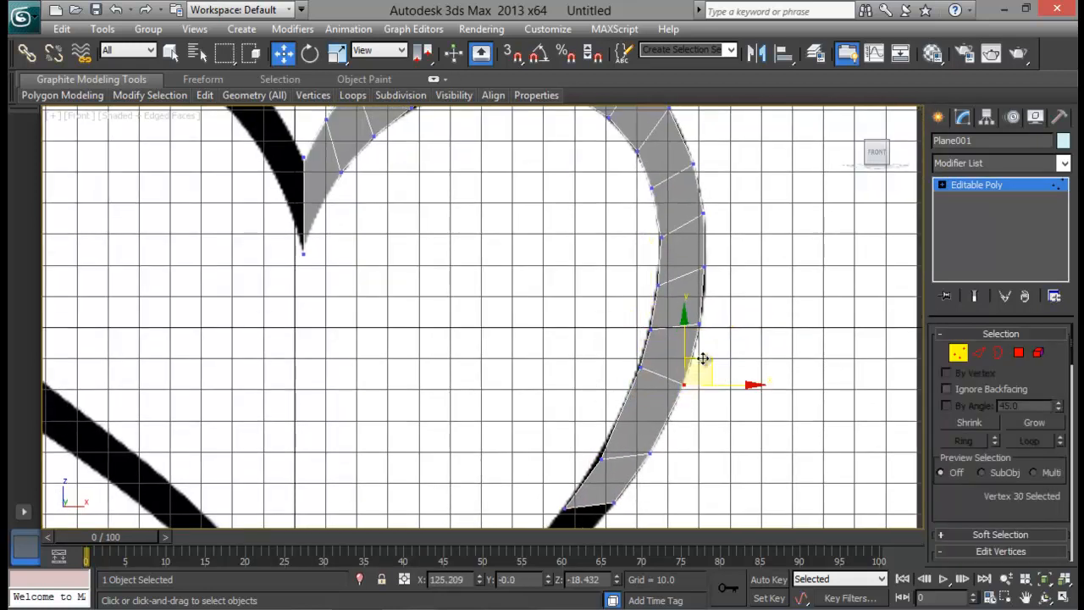
# Step: Even out the two cross edges above by lowering their outer vertices and raising the upper one's inner vertex along the band
pyautogui.click(701, 327)
pyautogui.moveTo(721, 298); pyautogui.dragTo(721, 308)
pyautogui.click(703, 268)
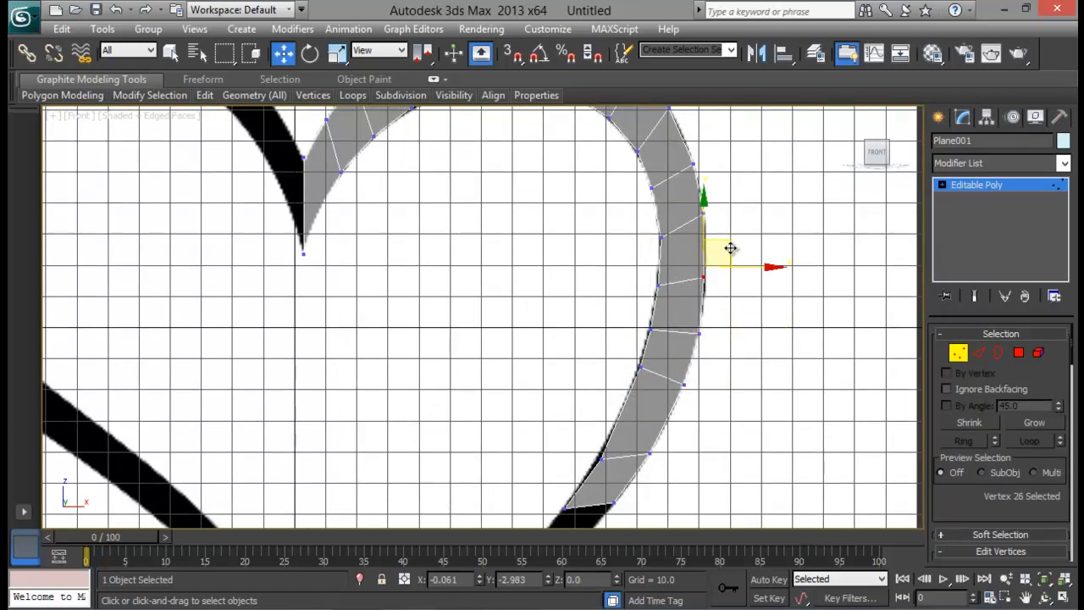
pyautogui.moveTo(731, 248); pyautogui.dragTo(729, 261)
pyautogui.moveTo(648, 264); pyautogui.dragTo(683, 252)
# Step: Fit the vertices of the strip's last two cross edges to the band so both edges run across it
pyautogui.moveTo(617, 410); pyautogui.dragTo(645, 310, button='middle')
pyautogui.moveTo(636, 364); pyautogui.dragTo(696, 320)
pyautogui.click(678, 351)
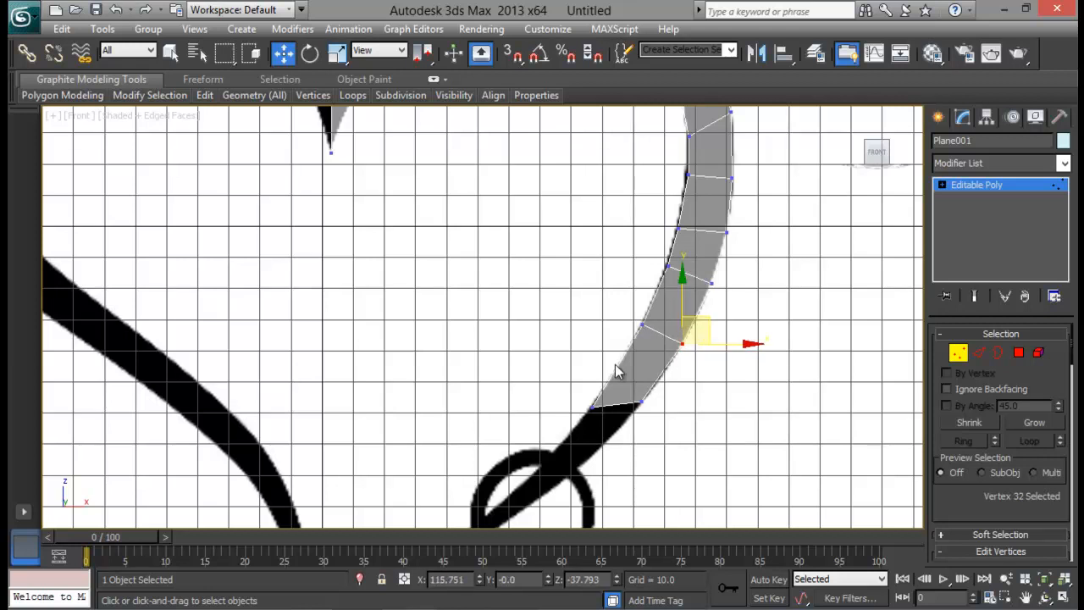
pyautogui.moveTo(611, 432); pyautogui.dragTo(611, 433)
pyautogui.moveTo(613, 380); pyautogui.dragTo(641, 337)
pyautogui.click(642, 402)
pyautogui.moveTo(667, 378); pyautogui.dragTo(676, 369)
pyautogui.moveTo(695, 431); pyautogui.dragTo(711, 349, button='middle')
# Step: Extend the strip's end edge by three polygons down the band to the top of the small heart's loop
pyautogui.click(978, 352)
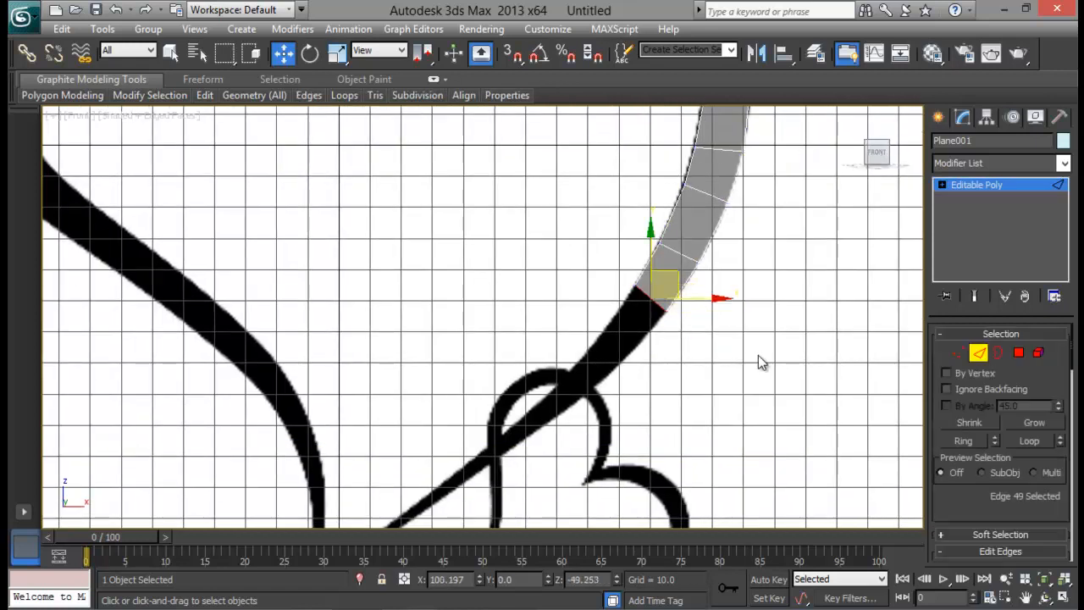
pyautogui.click(648, 306)
pyautogui.keyDown('shift'); pyautogui.moveTo(648, 309); pyautogui.dragTo(607, 346); pyautogui.keyUp('shift')
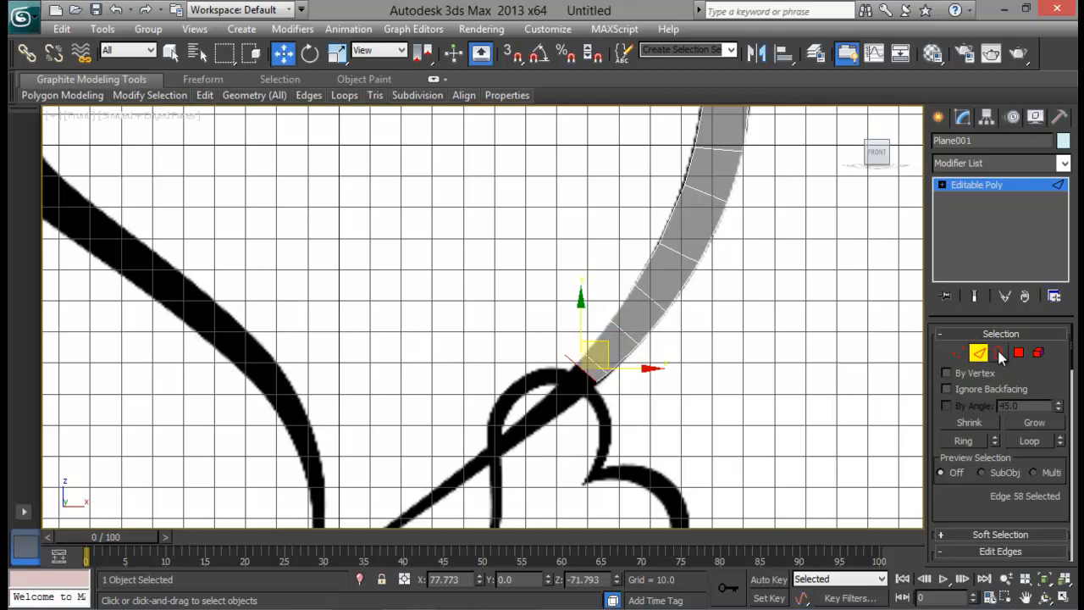
pyautogui.moveTo(687, 366); pyautogui.dragTo(575, 415, button='middle')
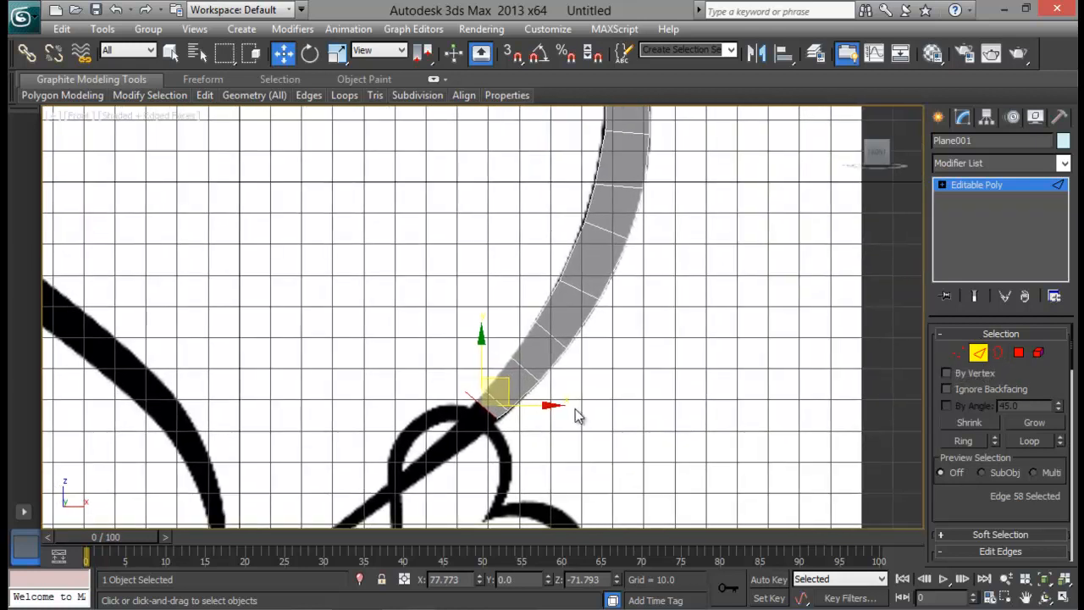
# Step: Fit the inner vertex of the former end edge and both vertices of the first new cross edge to the band's outlines
pyautogui.click(957, 352)
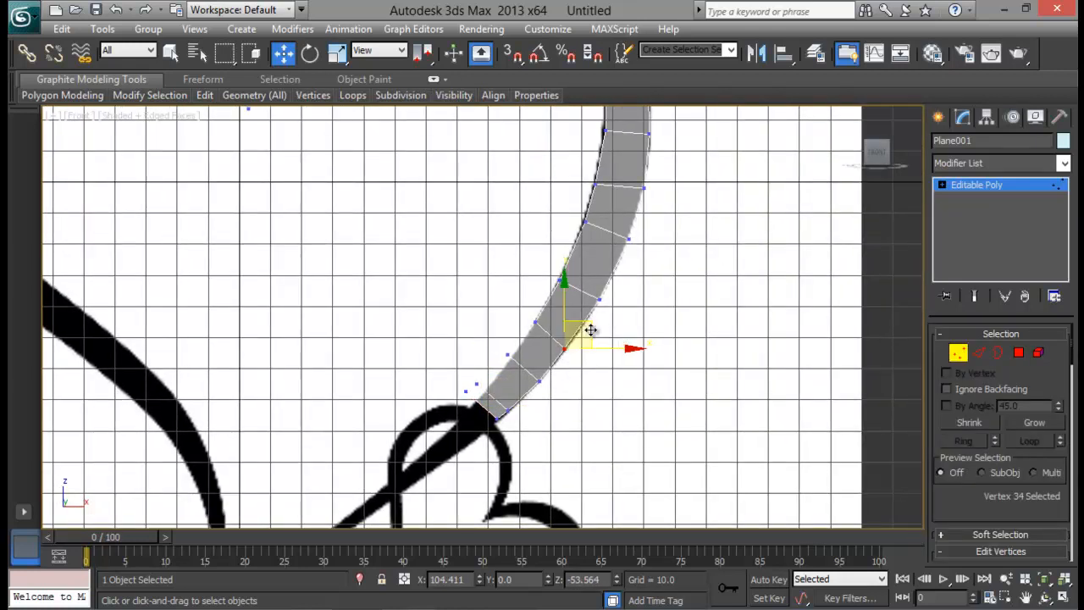
pyautogui.moveTo(590, 331); pyautogui.dragTo(563, 289)
pyautogui.moveTo(462, 401); pyautogui.dragTo(521, 355, button='middle')
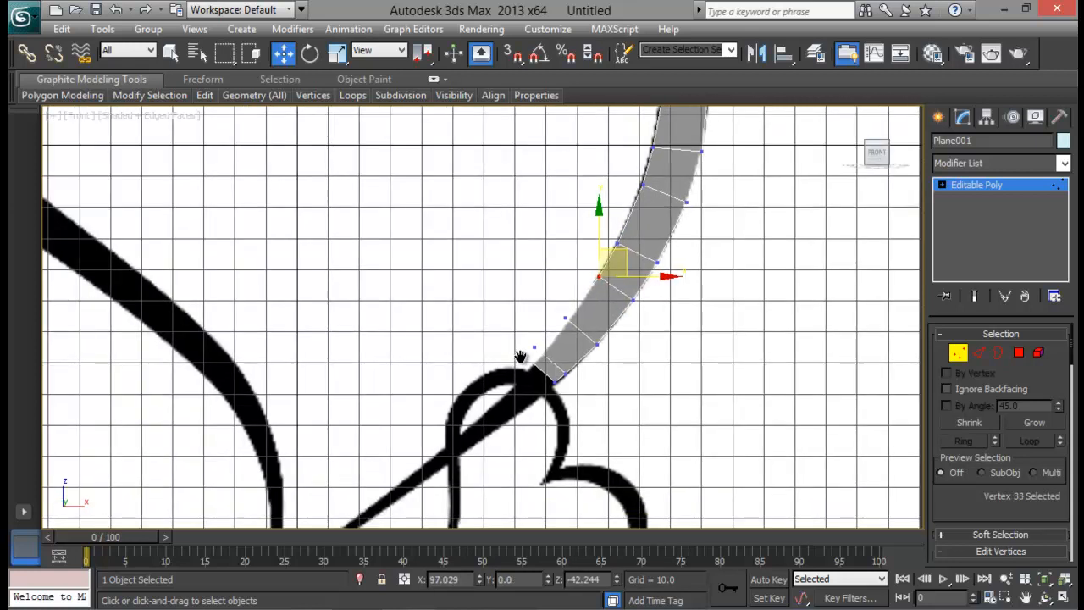
pyautogui.moveTo(557, 303); pyautogui.dragTo(606, 285)
pyautogui.moveTo(580, 358); pyautogui.dragTo(580, 359)
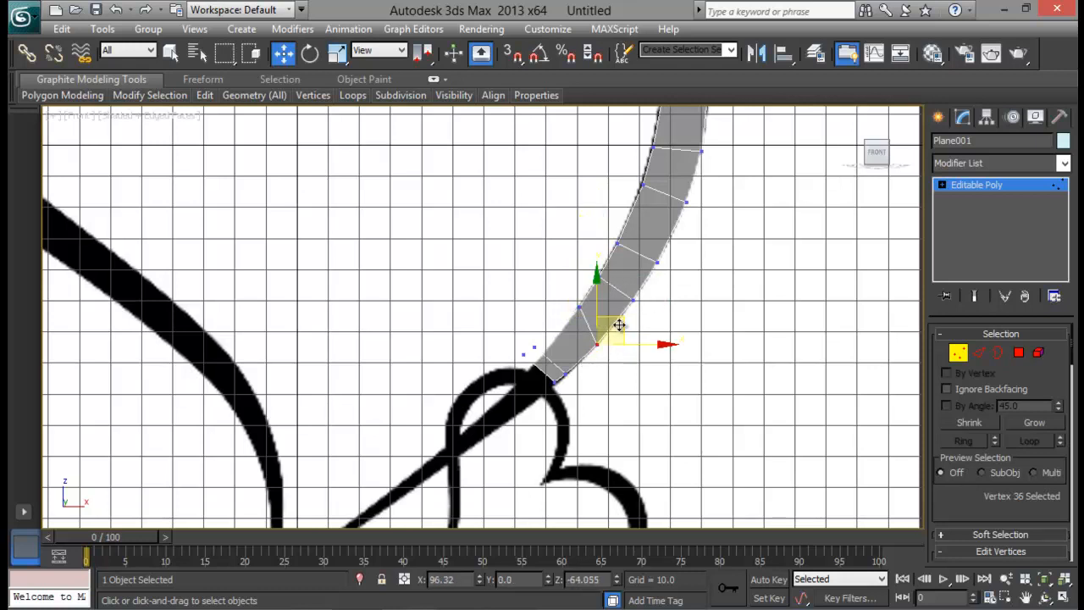
pyautogui.moveTo(623, 319); pyautogui.dragTo(636, 306)
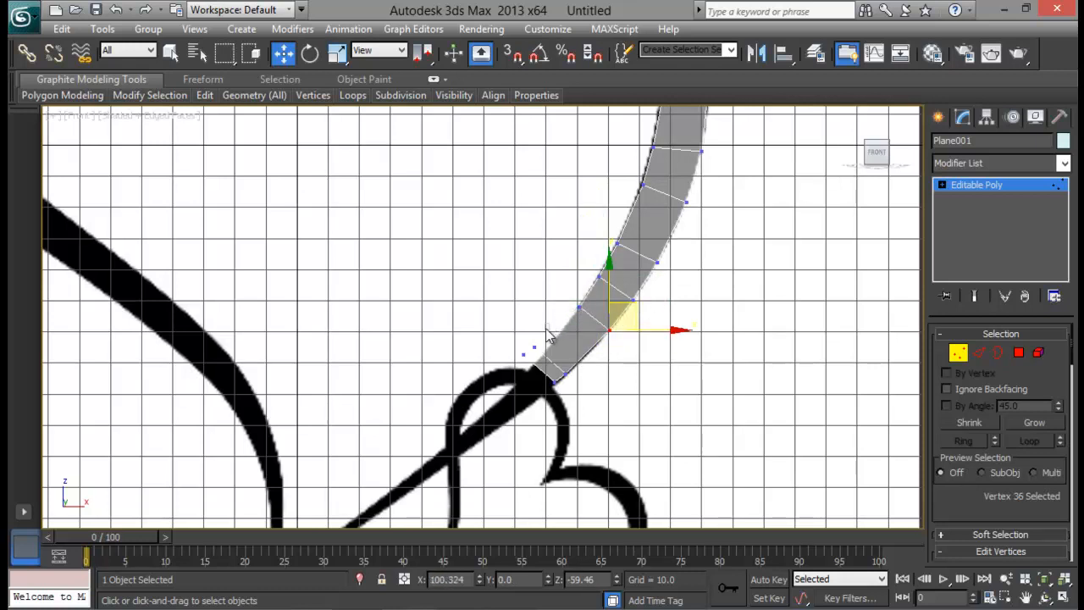
# Step: Fit the vertices of the last two cross edges to the narrowing band just above the small heart's loop
pyautogui.moveTo(547, 336); pyautogui.dragTo(534, 359)
pyautogui.moveTo(557, 321); pyautogui.dragTo(581, 310)
pyautogui.moveTo(560, 378); pyautogui.dragTo(606, 344)
pyautogui.moveTo(548, 423); pyautogui.dragTo(519, 353, button='middle')
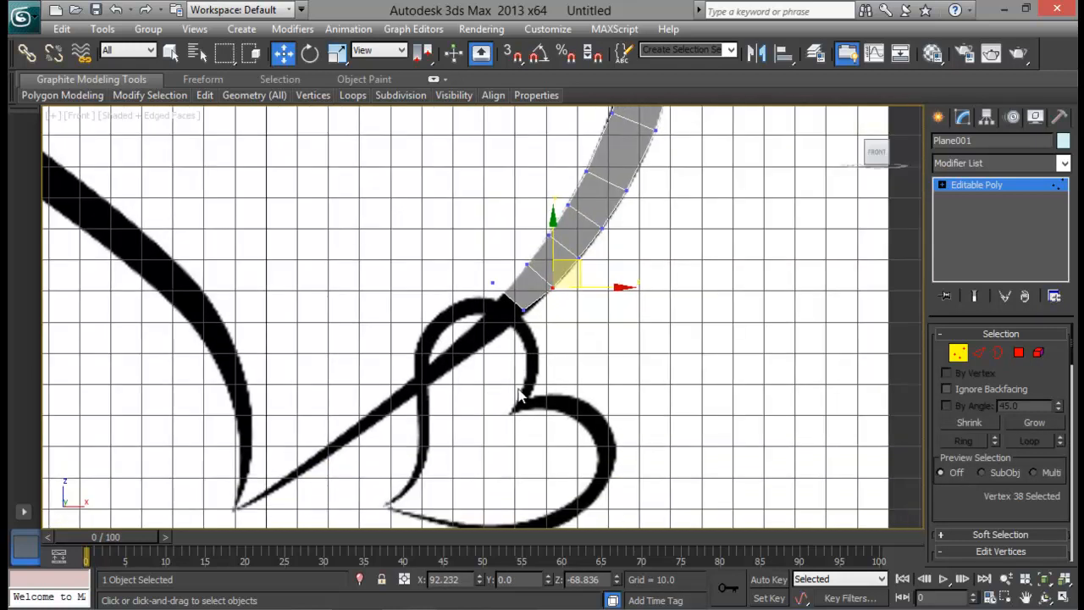
pyautogui.click(495, 286)
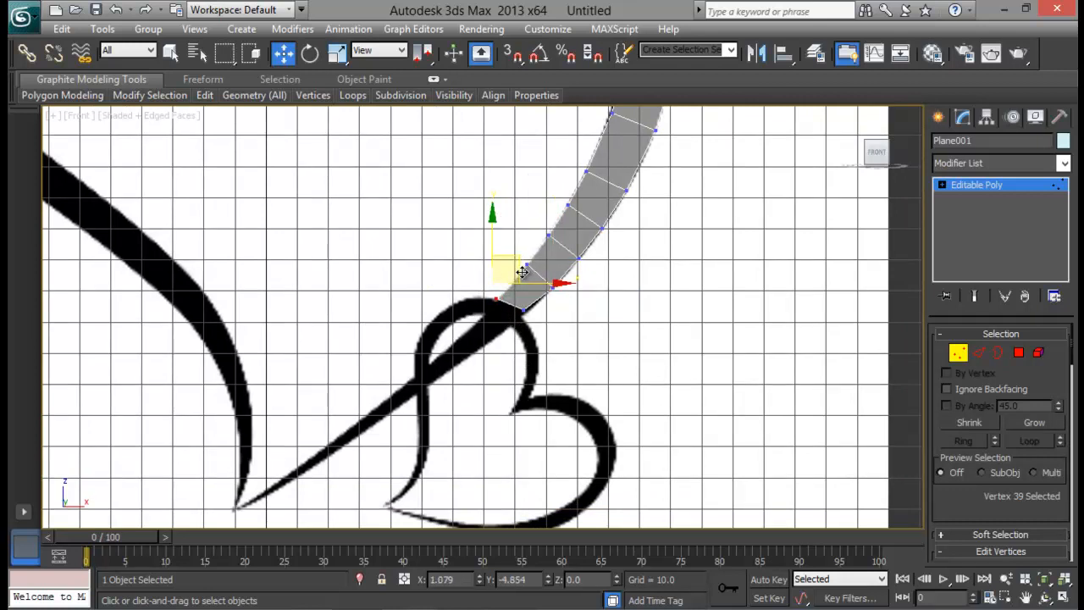
pyautogui.click(522, 309)
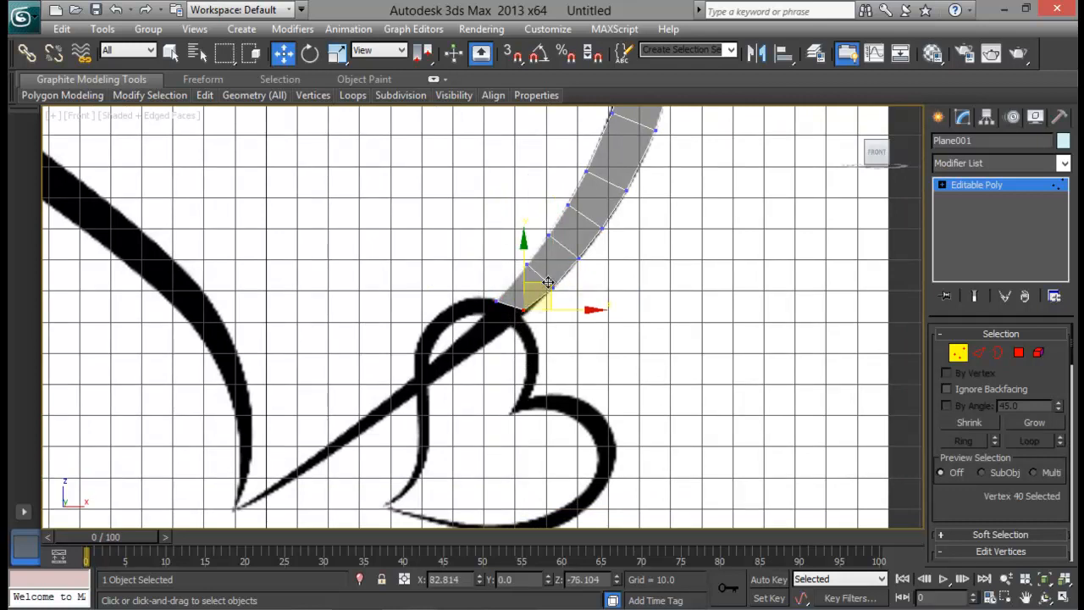
pyautogui.moveTo(548, 282); pyautogui.dragTo(531, 339)
# Step: Extend the strip's end edge by one short polygon onto the small heart's loop
pyautogui.click(979, 353)
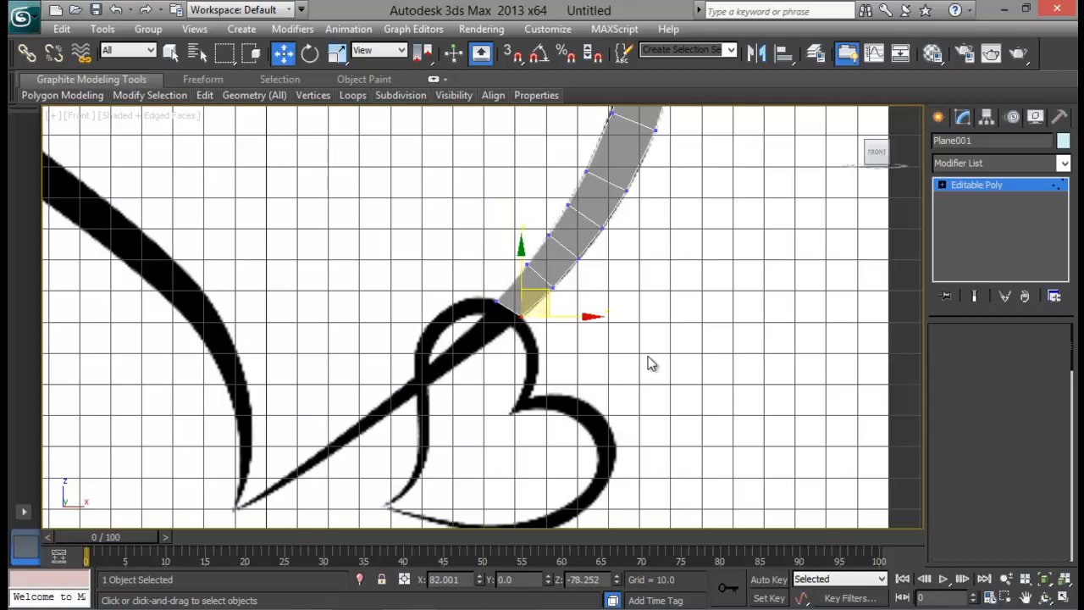
pyautogui.click(511, 310)
pyautogui.keyDown('shift'); pyautogui.moveTo(534, 282); pyautogui.dragTo(515, 306); pyautogui.keyUp('shift')
# Step: Fit the two vertices of the short polygon's end edge to the band's outlines where it enters the loop
pyautogui.click(959, 353)
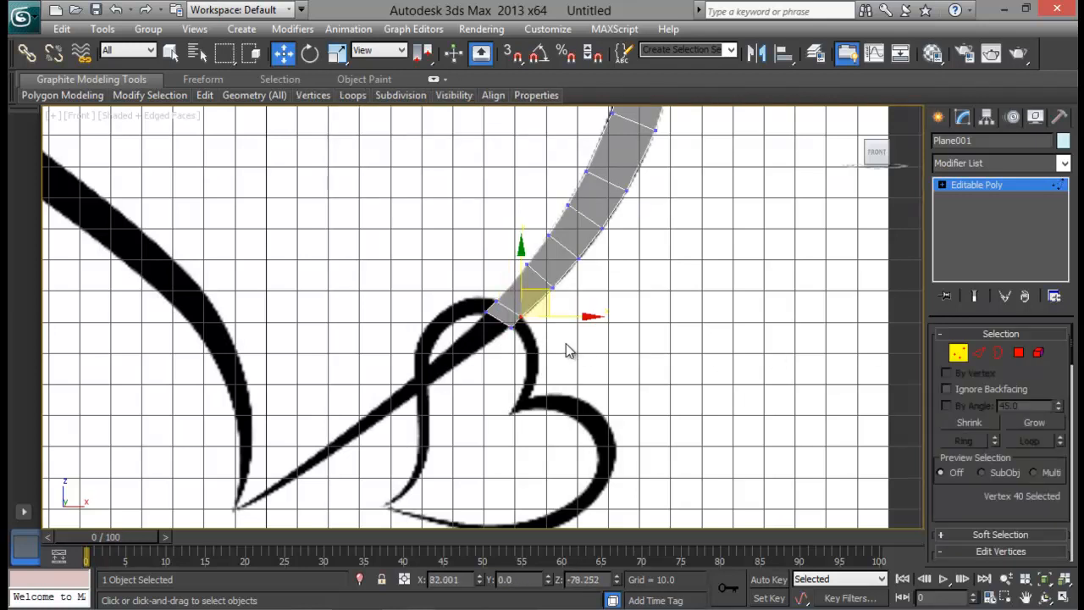
pyautogui.click(507, 326)
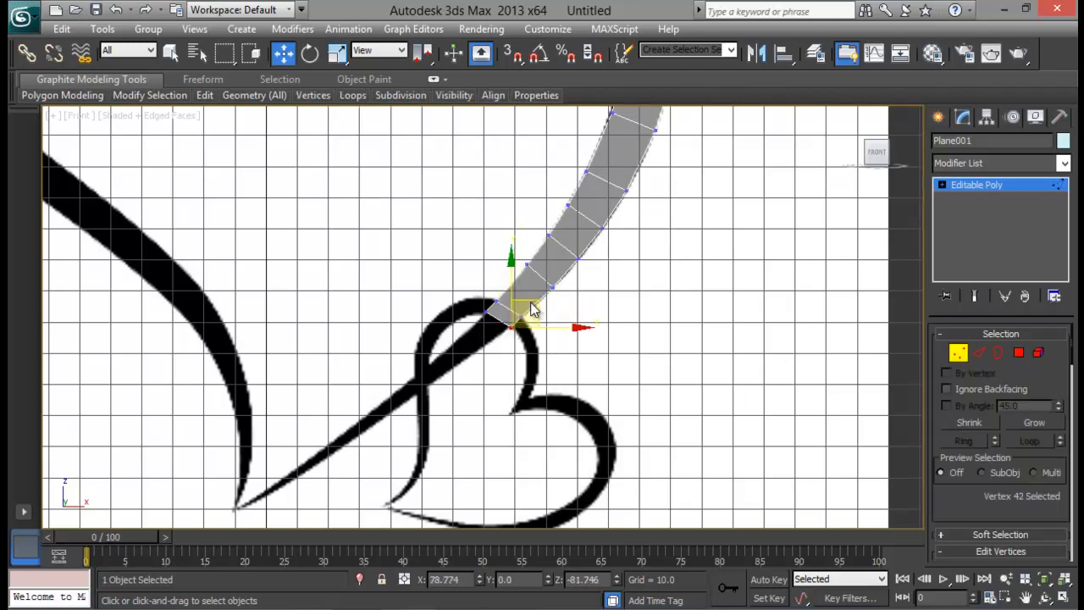
pyautogui.click(535, 324)
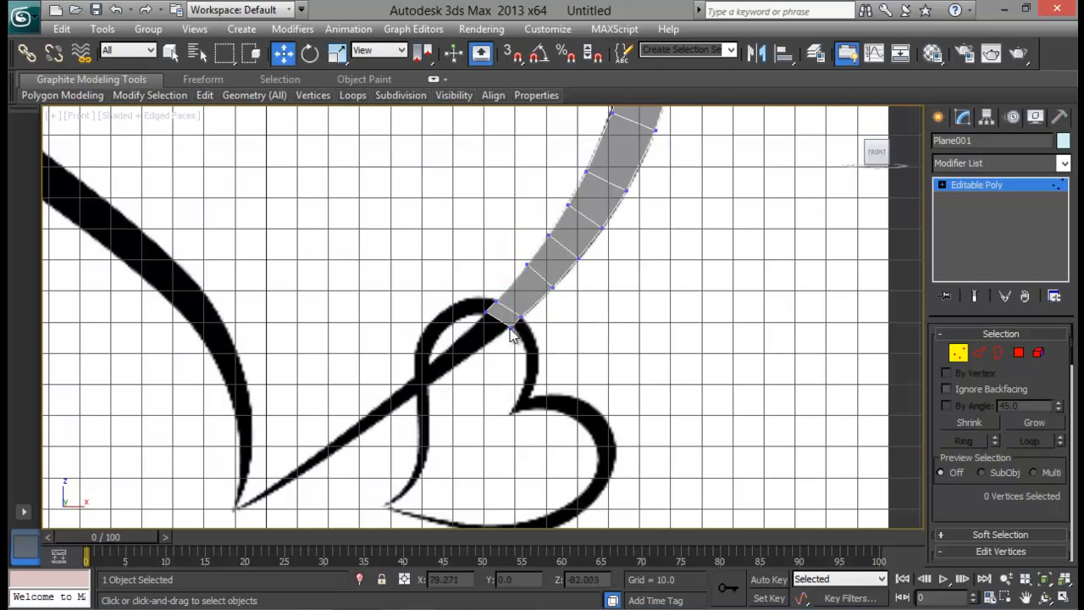
pyautogui.click(512, 327)
pyautogui.moveTo(534, 305); pyautogui.dragTo(535, 302)
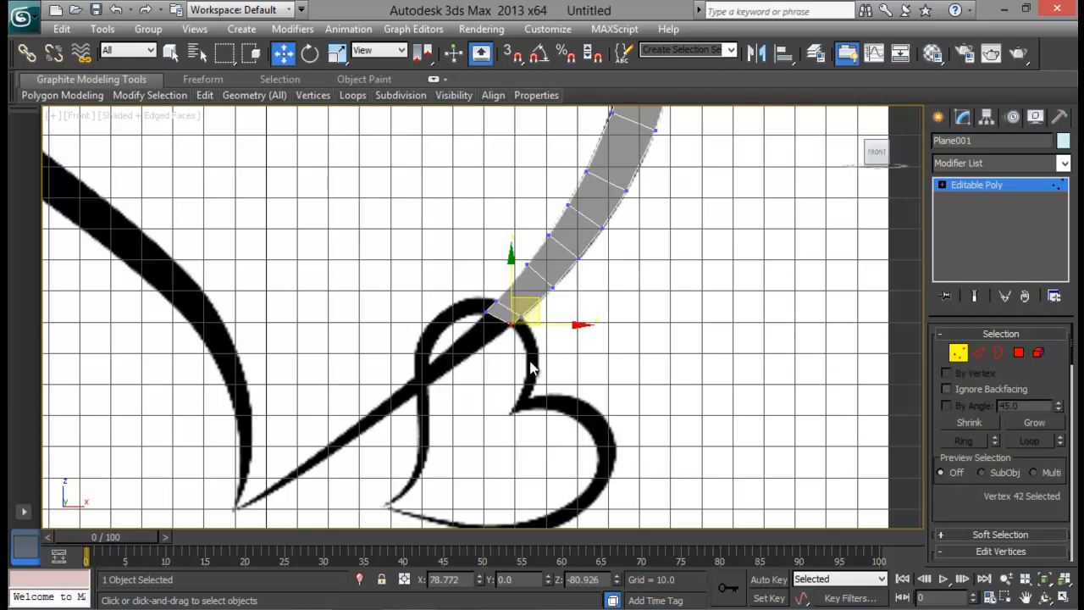
pyautogui.scroll(4, 503, 329)
pyautogui.click(492, 307)
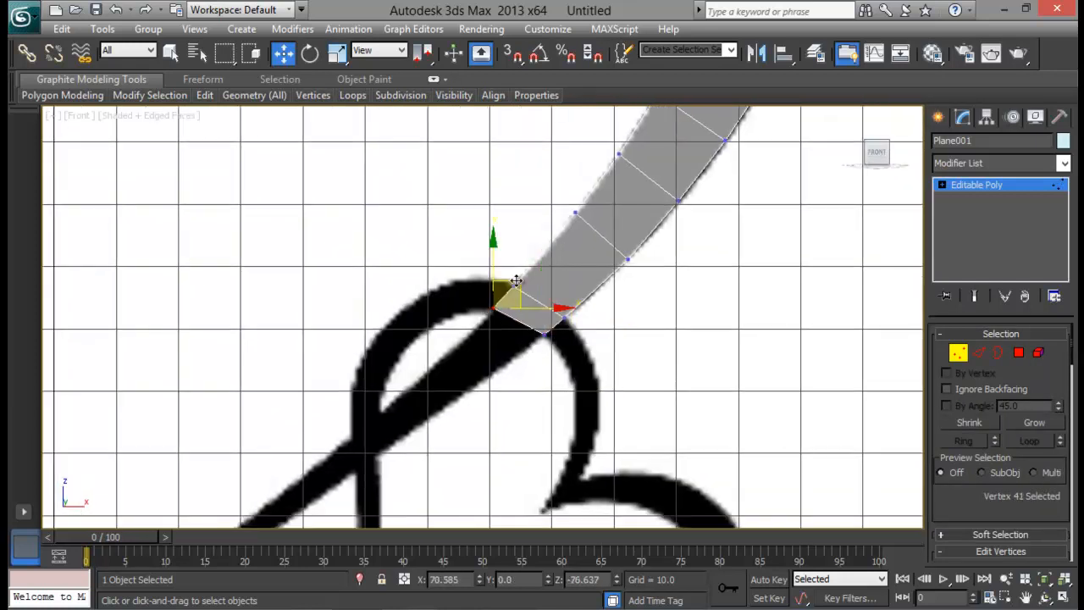
# Step: Extend the end edge by three polygons through the small heart's loop and fit the first two new cross edges to the band
pyautogui.click(979, 353)
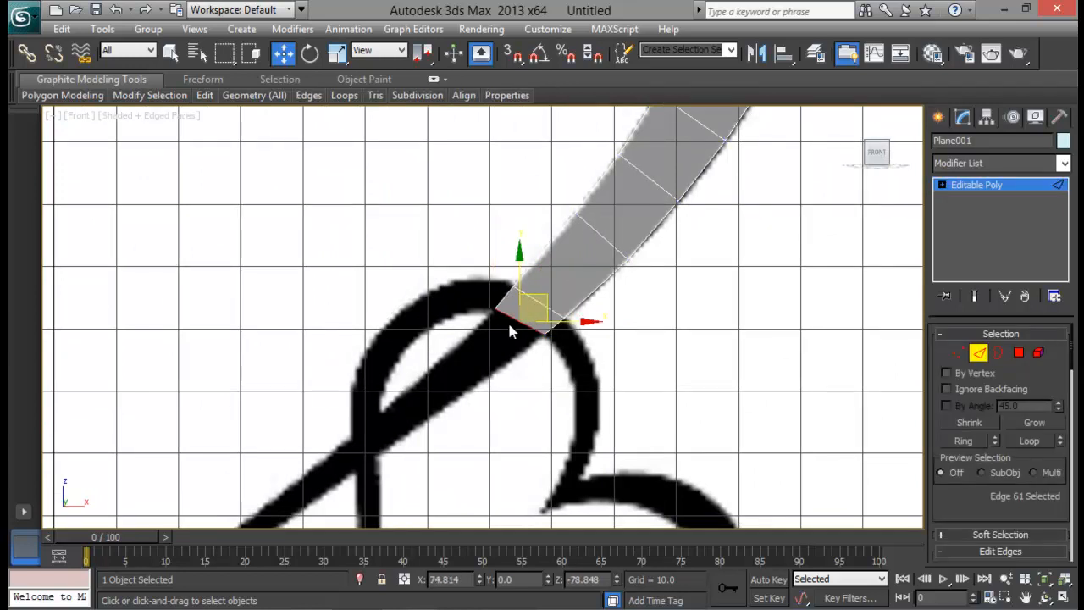
pyautogui.keyDown('shift'); pyautogui.moveTo(526, 297); pyautogui.dragTo(421, 395); pyautogui.keyUp('shift')
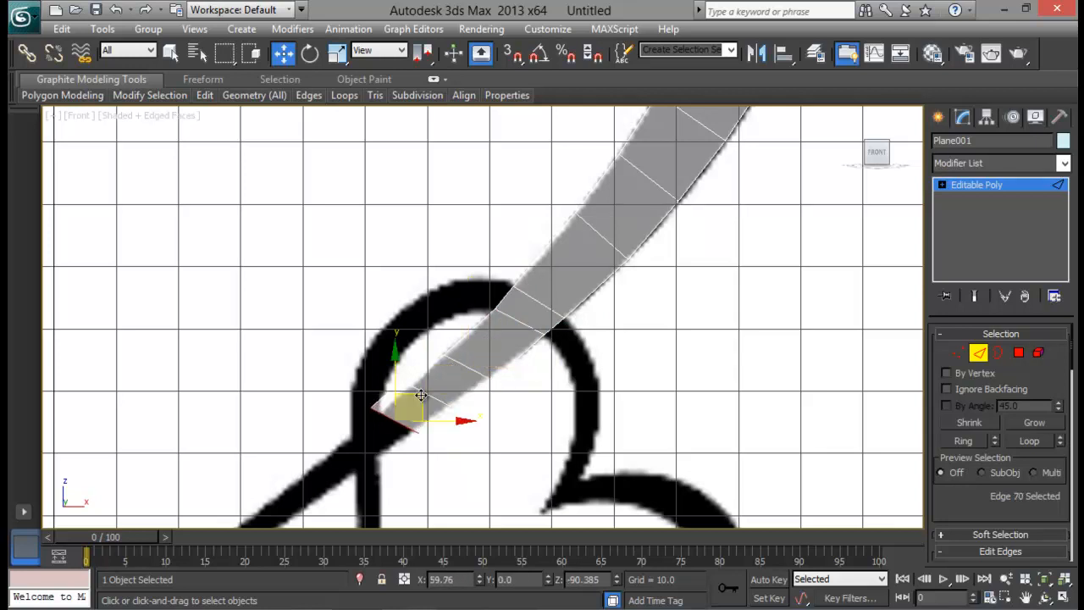
pyautogui.click(960, 357)
pyautogui.moveTo(420, 334); pyautogui.dragTo(468, 378)
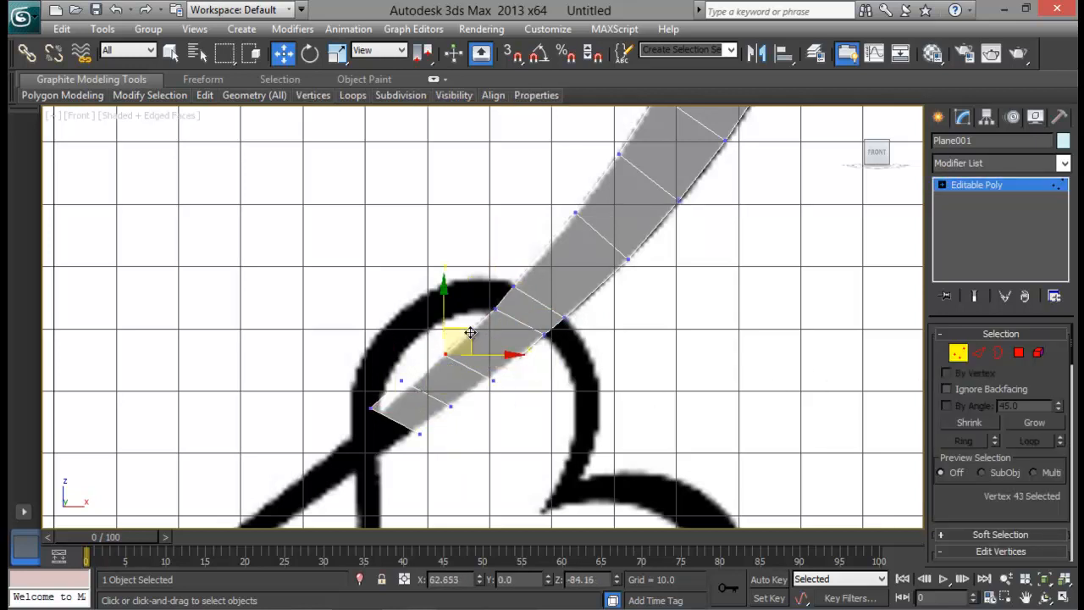
pyautogui.moveTo(470, 332); pyautogui.dragTo(489, 316)
pyautogui.click(493, 382)
pyautogui.moveTo(518, 356); pyautogui.dragTo(524, 343)
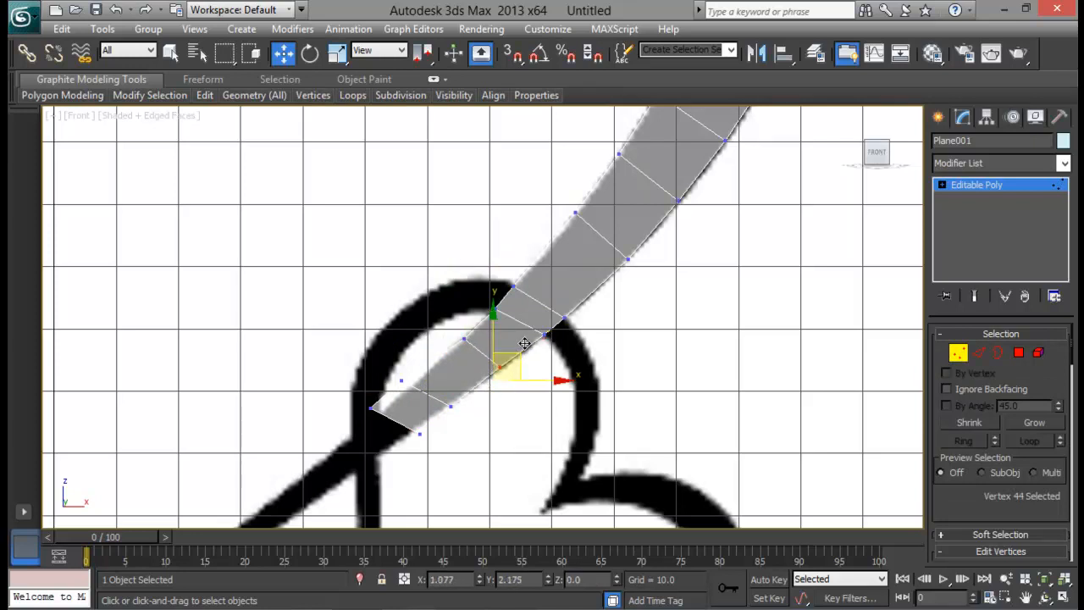
pyautogui.click(402, 380)
pyautogui.moveTo(420, 355); pyautogui.dragTo(449, 349)
pyautogui.moveTo(468, 397); pyautogui.dragTo(444, 424)
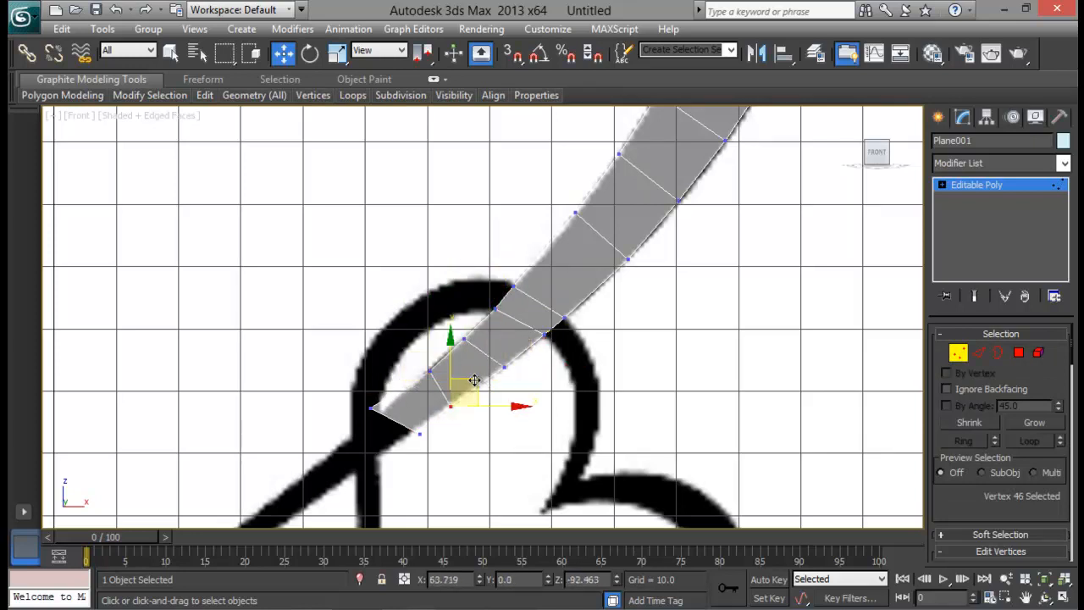
pyautogui.moveTo(474, 380); pyautogui.dragTo(488, 365)
# Step: Align the strip's end edge vertically at the loop's far side and refit the vertices of the two preceding cross edges
pyautogui.moveTo(498, 419); pyautogui.dragTo(635, 345, button='middle')
pyautogui.moveTo(498, 322); pyautogui.dragTo(544, 348)
pyautogui.moveTo(532, 308); pyautogui.dragTo(544, 352)
pyautogui.click(555, 362)
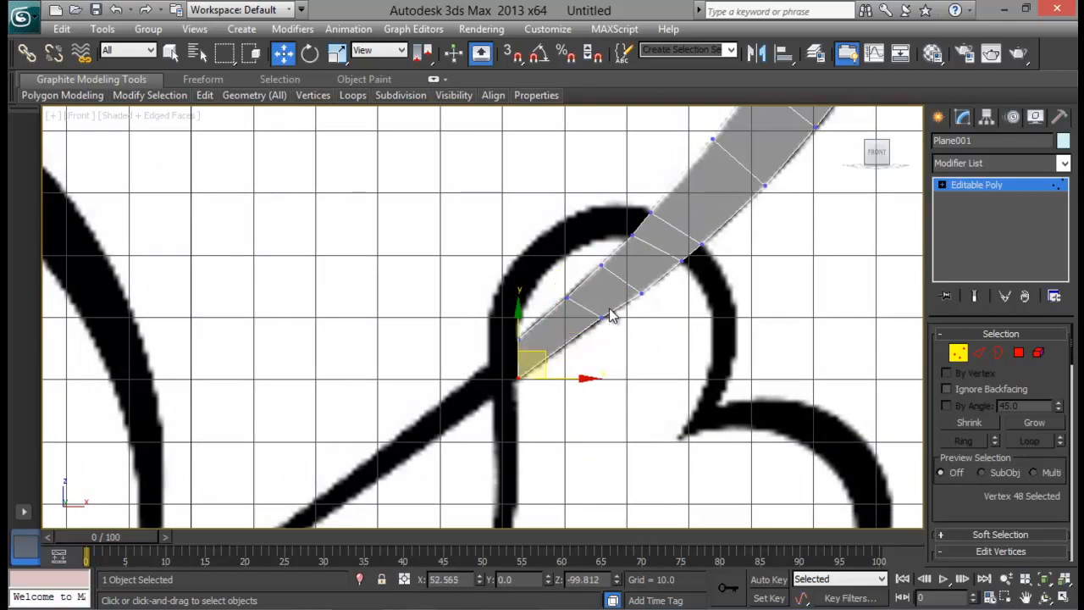
pyautogui.click(602, 318)
pyautogui.moveTo(625, 289); pyautogui.dragTo(629, 238)
pyautogui.click(601, 264)
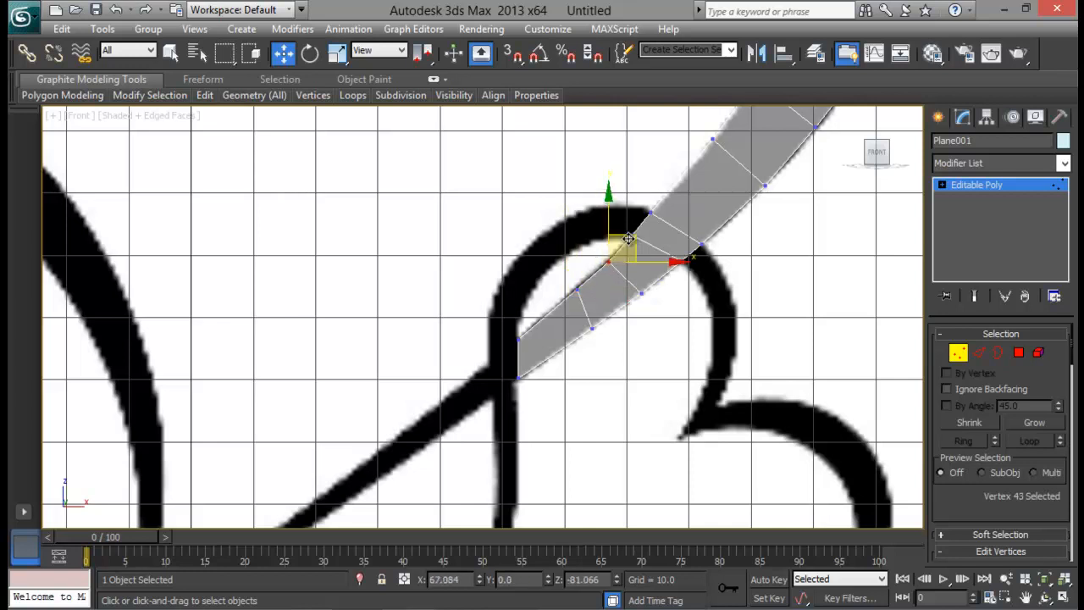
# Step: Add a cross edge through the strip's last polygon by connecting its two long side edges
pyautogui.click(980, 353)
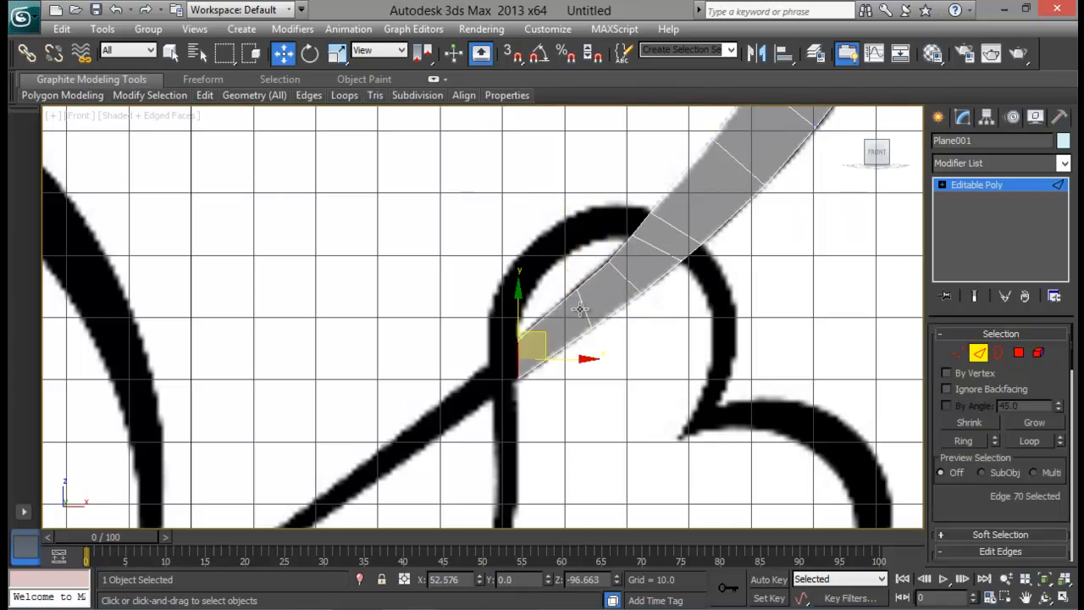
pyautogui.moveTo(560, 391); pyautogui.dragTo(559, 392)
pyautogui.moveTo(964, 497); pyautogui.dragTo(988, 330)
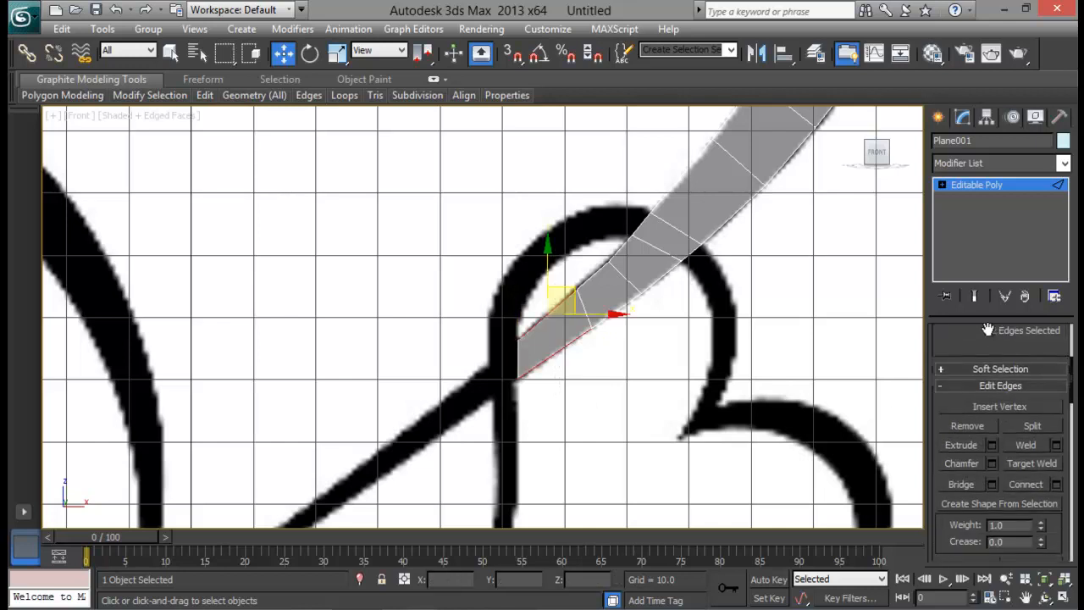
pyautogui.click(1029, 482)
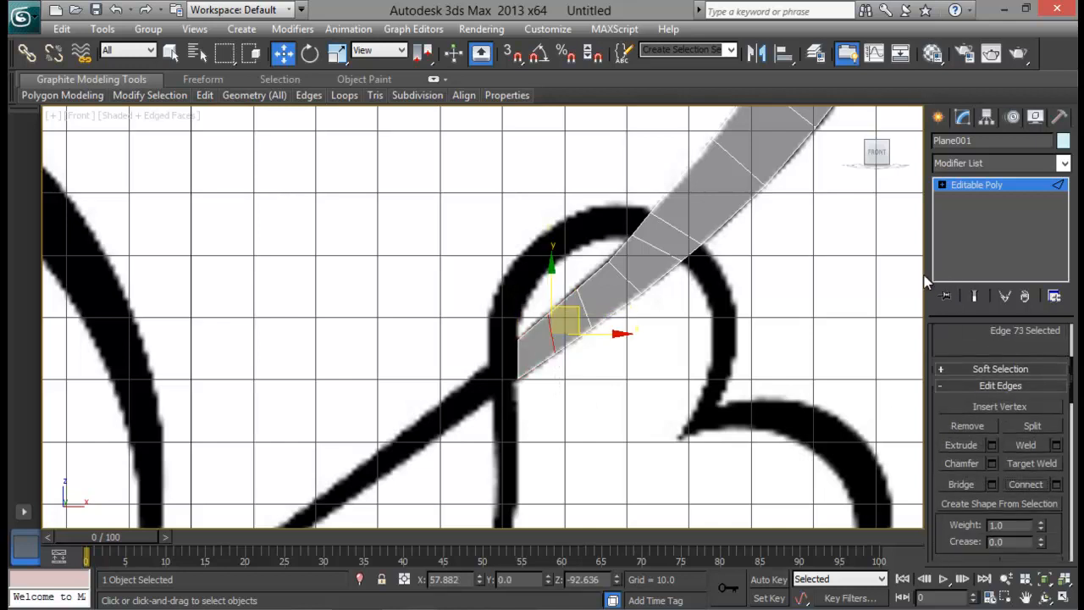
pyautogui.moveTo(916, 274); pyautogui.dragTo(883, 277)
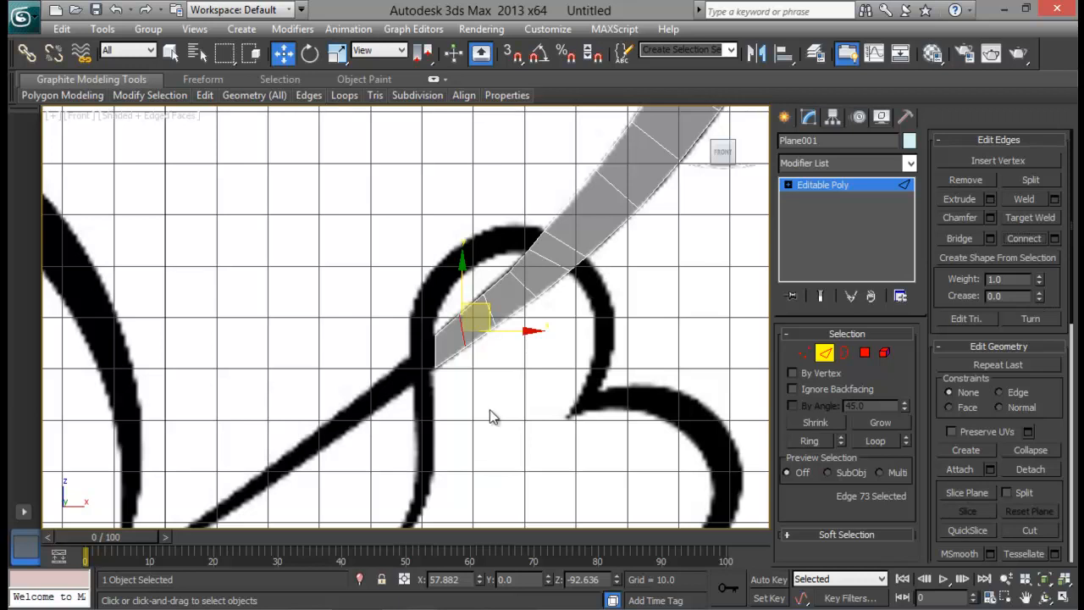
pyautogui.click(824, 355)
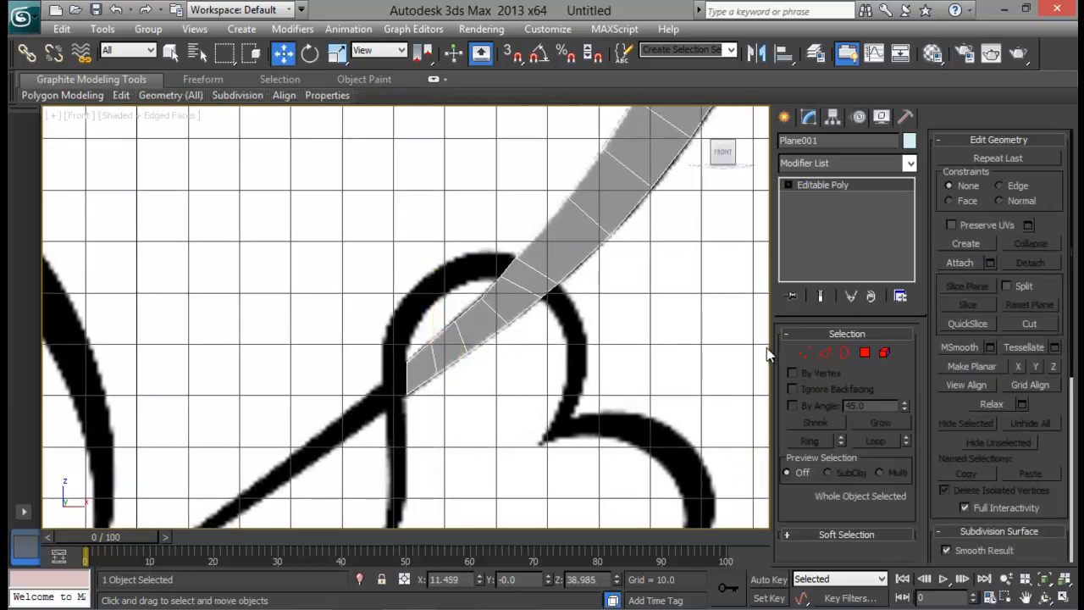
pyautogui.moveTo(896, 344); pyautogui.dragTo(973, 345)
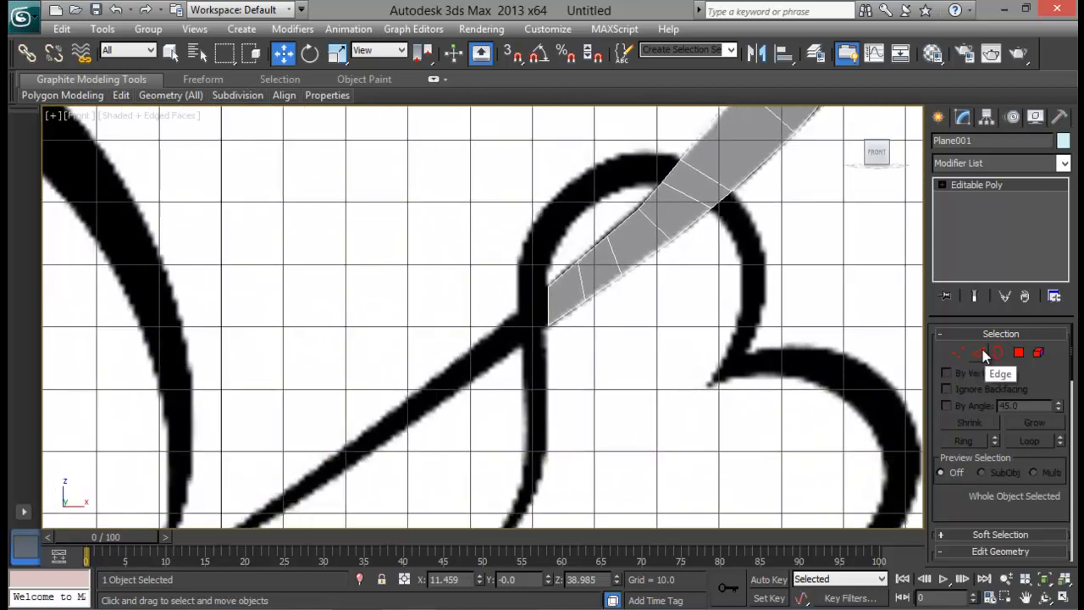
# Step: Extend the strip's vertical end edge by three polygons past the small heart's loop toward the large heart's lower tip
pyautogui.click(980, 353)
pyautogui.click(547, 301)
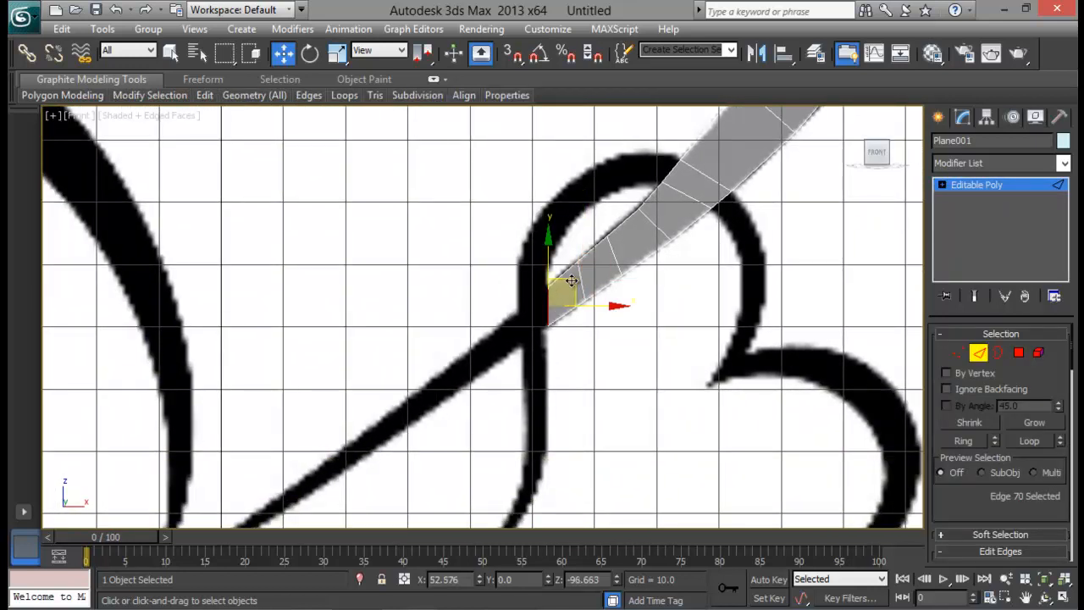
pyautogui.keyDown('shift'); pyautogui.moveTo(571, 281); pyautogui.dragTo(434, 383); pyautogui.keyUp('shift')
pyautogui.click(957, 352)
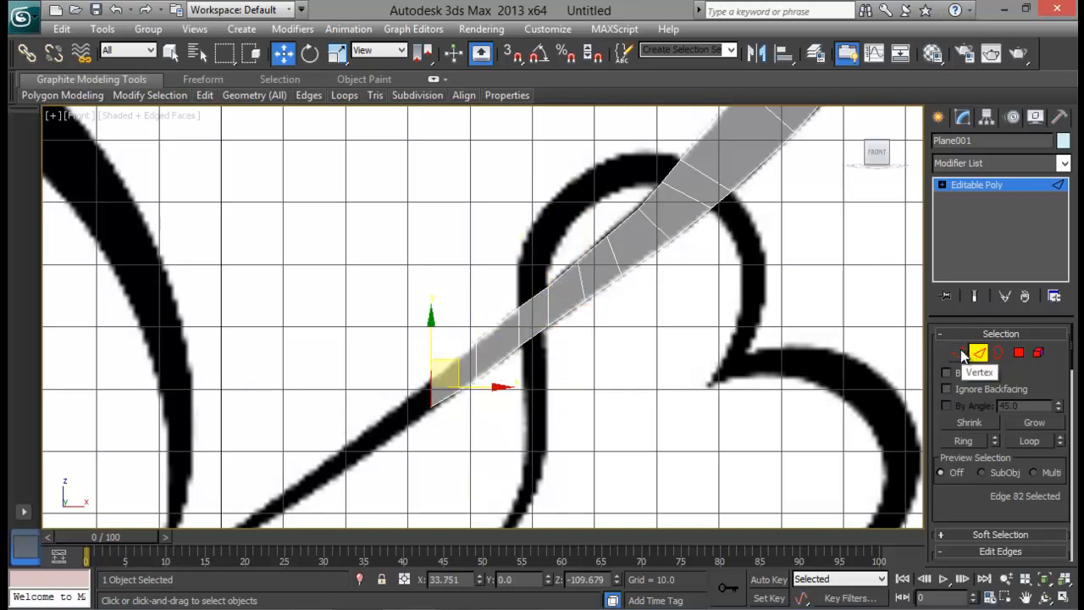
# Step: Fit the vertices of the strip's three newest cross edges to the outline of the diagonal band past the small heart's loop
pyautogui.click(534, 309)
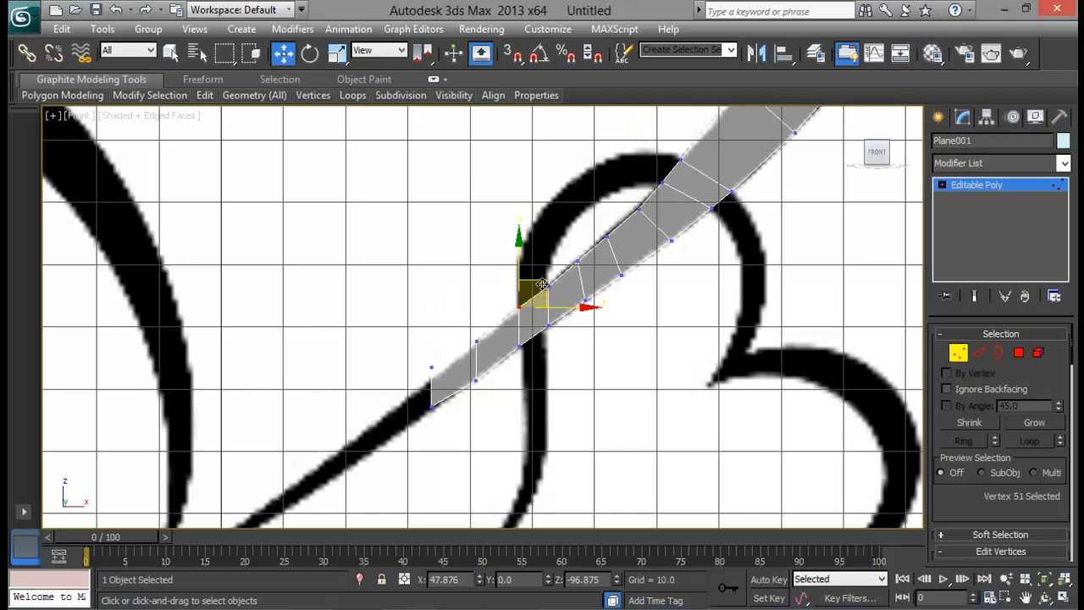
pyautogui.moveTo(544, 284); pyautogui.dragTo(542, 286)
pyautogui.click(519, 344)
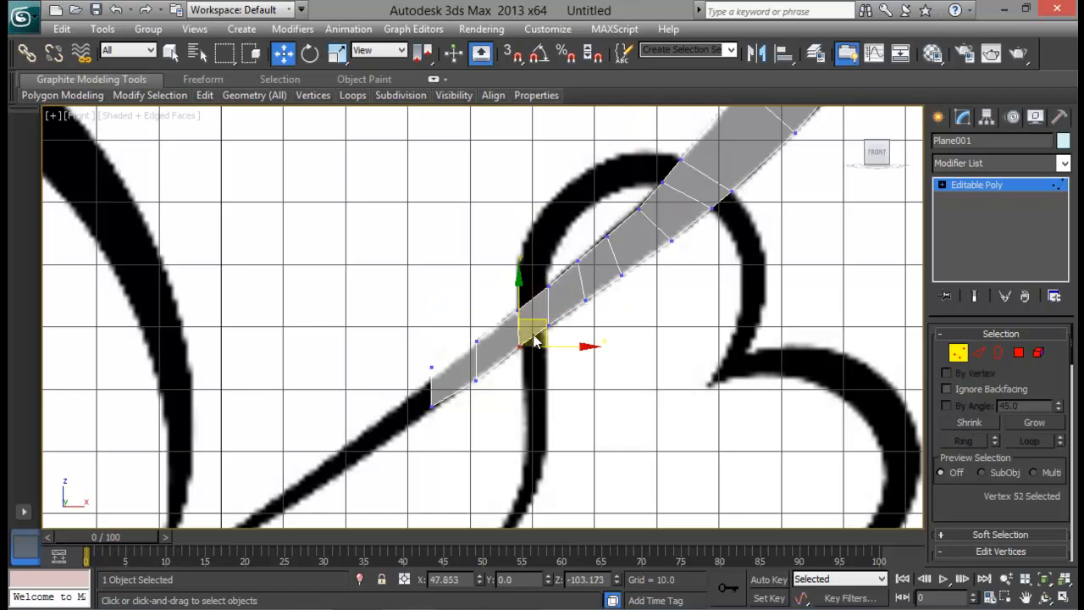
pyautogui.moveTo(512, 396); pyautogui.dragTo(589, 331, button='middle')
pyautogui.click(553, 314)
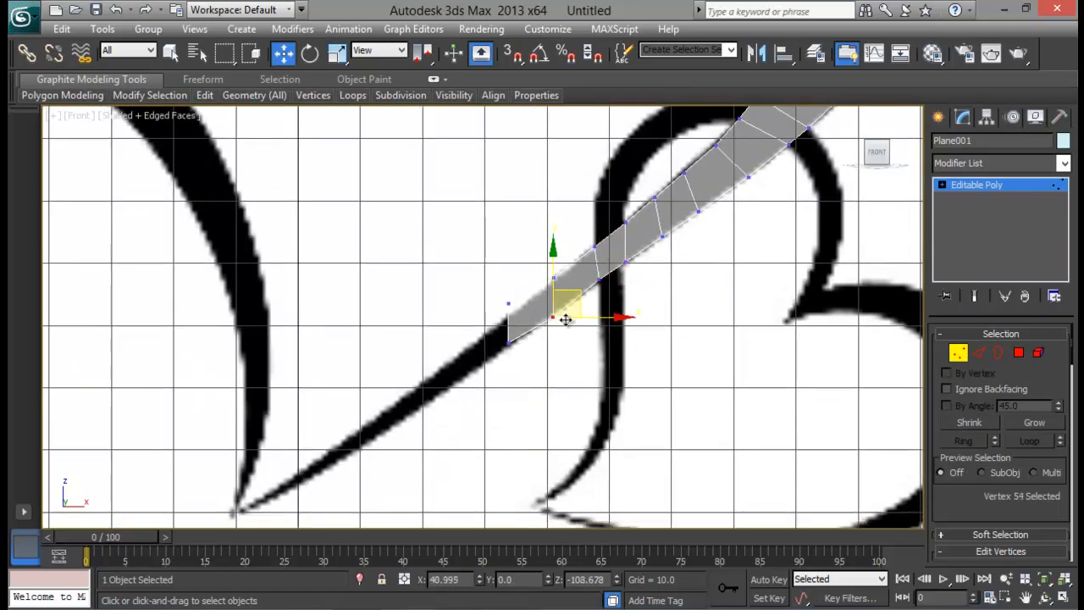
pyautogui.click(553, 278)
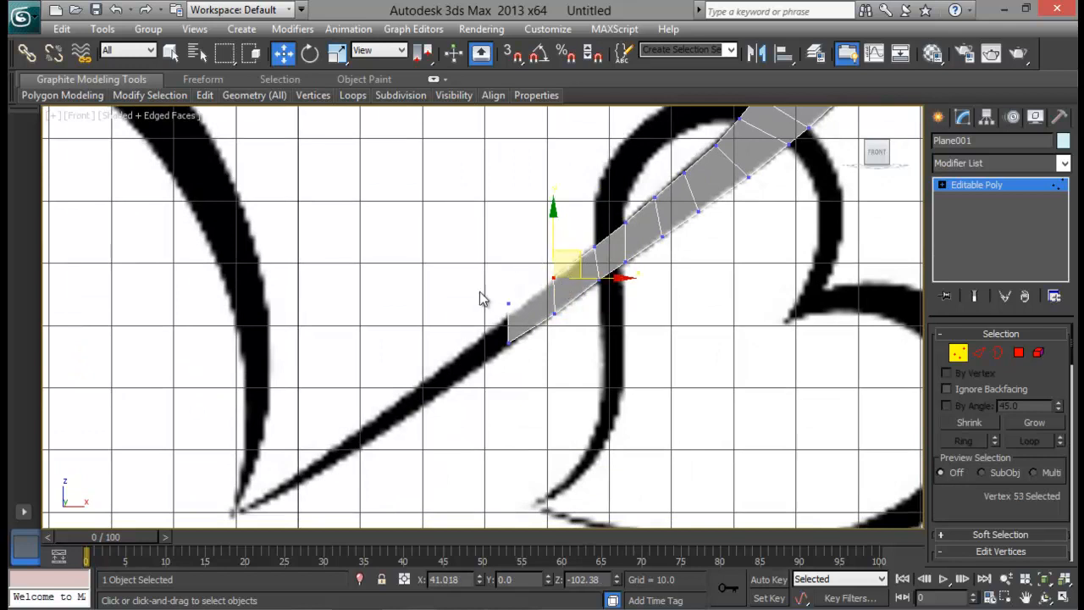
pyautogui.click(507, 302)
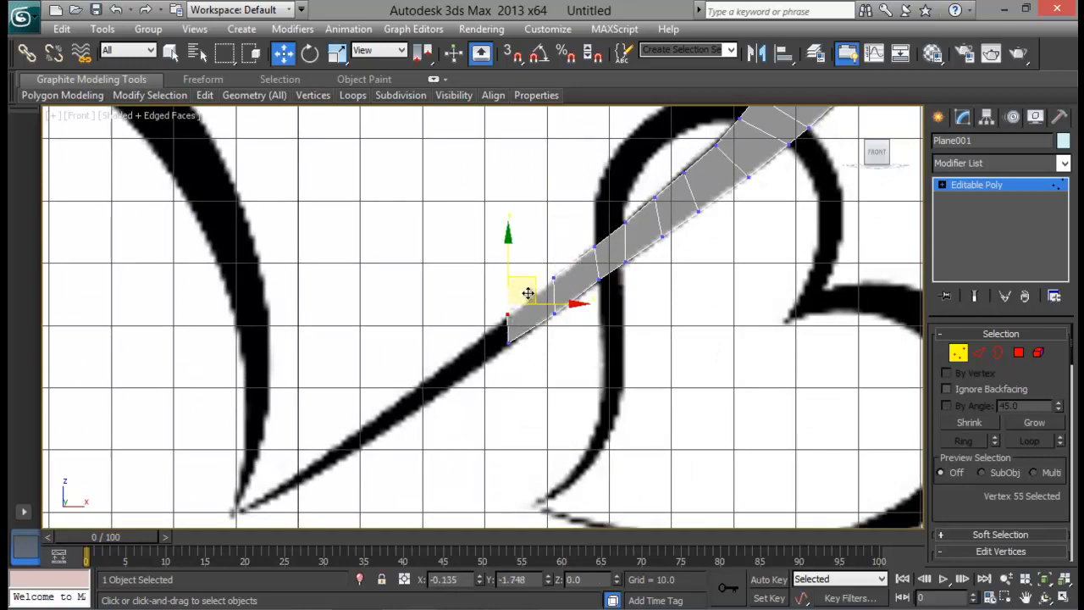
pyautogui.click(511, 338)
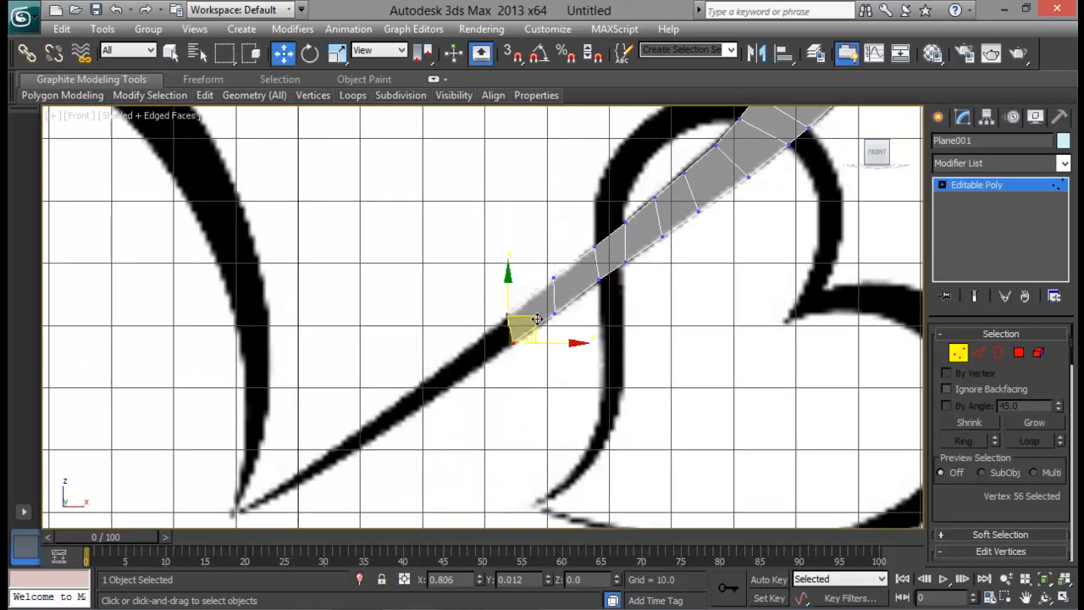
pyautogui.moveTo(537, 318); pyautogui.dragTo(534, 325)
# Step: Extend the strip's end edge by five polygons along the diagonal band toward the large heart's lower tip
pyautogui.click(984, 355)
pyautogui.moveTo(524, 354); pyautogui.dragTo(636, 363, button='middle')
pyautogui.moveTo(722, 313); pyautogui.dragTo(729, 288, button='middle')
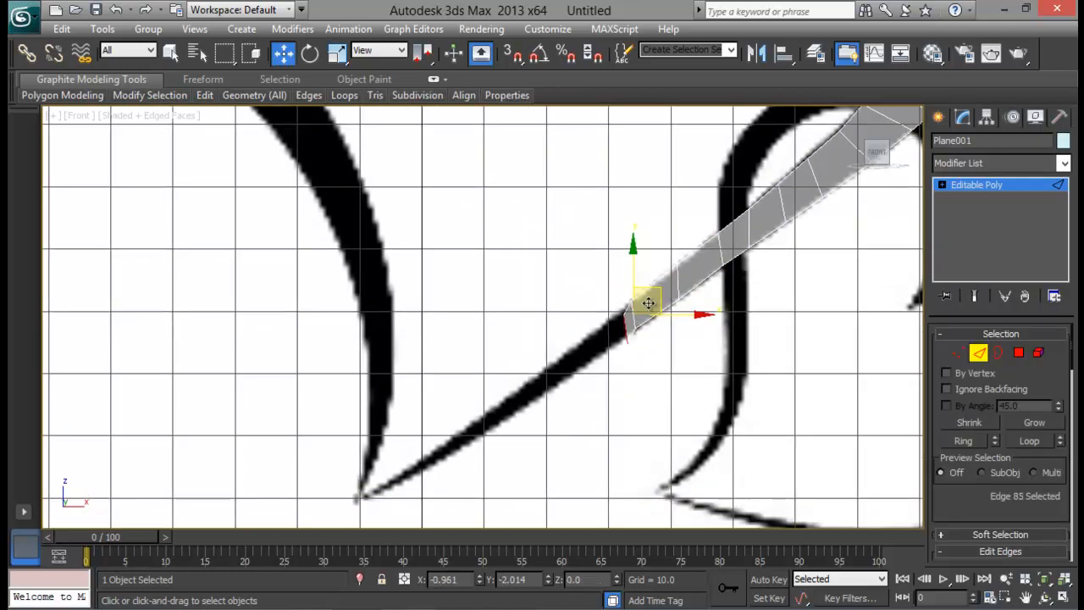
pyautogui.keyDown('shift'); pyautogui.moveTo(605, 325); pyautogui.dragTo(405, 460); pyautogui.keyUp('shift')
pyautogui.moveTo(626, 429); pyautogui.dragTo(666, 342, button='middle')
pyautogui.scroll(2, 666, 342)
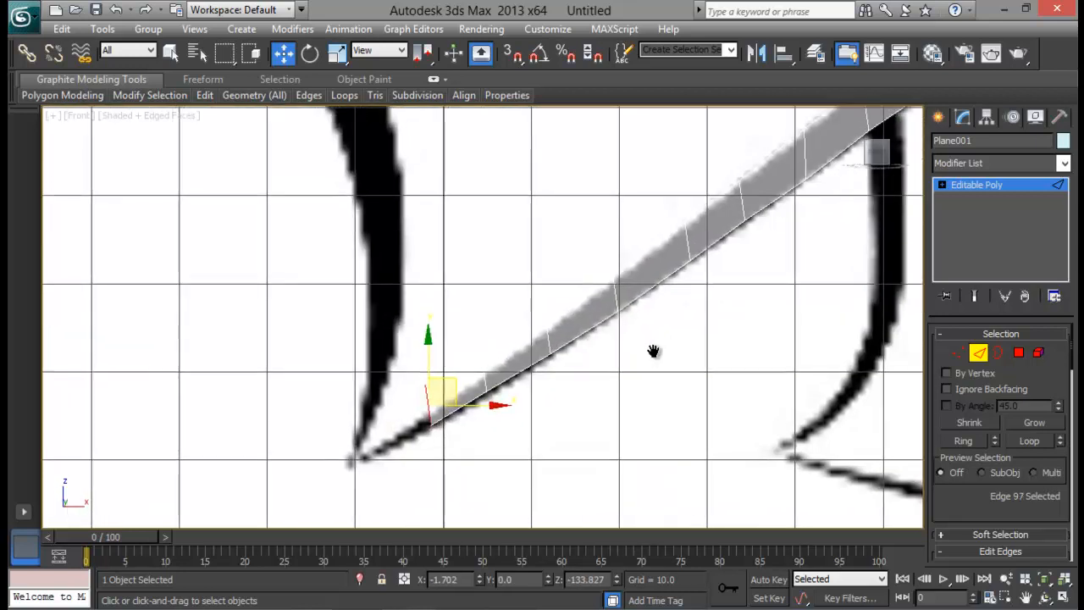
# Step: Lower the upper vertices of the first three new cross edges onto the diagonal band's upper outline
pyautogui.press('1')
pyautogui.moveTo(513, 373); pyautogui.dragTo(430, 415, button='middle')
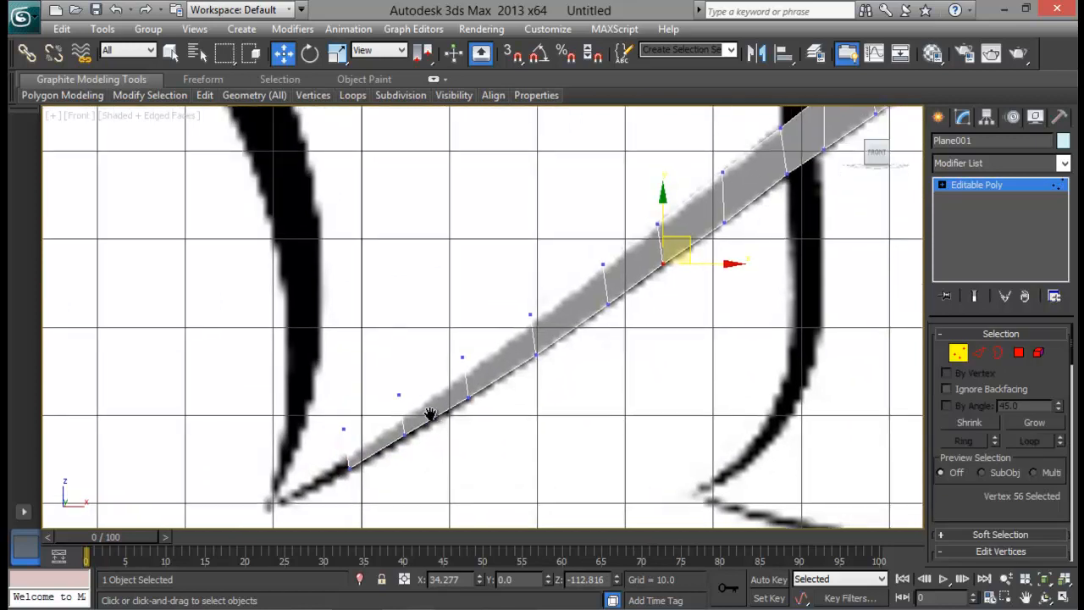
pyautogui.click(603, 265)
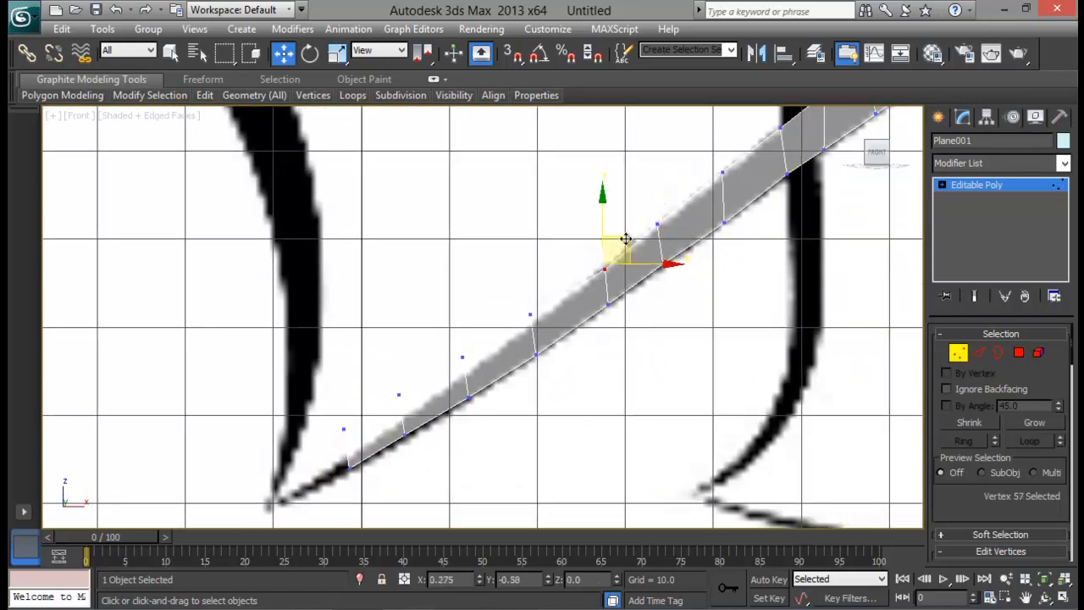
pyautogui.moveTo(624, 240); pyautogui.dragTo(627, 246)
pyautogui.moveTo(540, 332); pyautogui.dragTo(541, 333)
pyautogui.moveTo(555, 288); pyautogui.dragTo(557, 300)
pyautogui.click(463, 357)
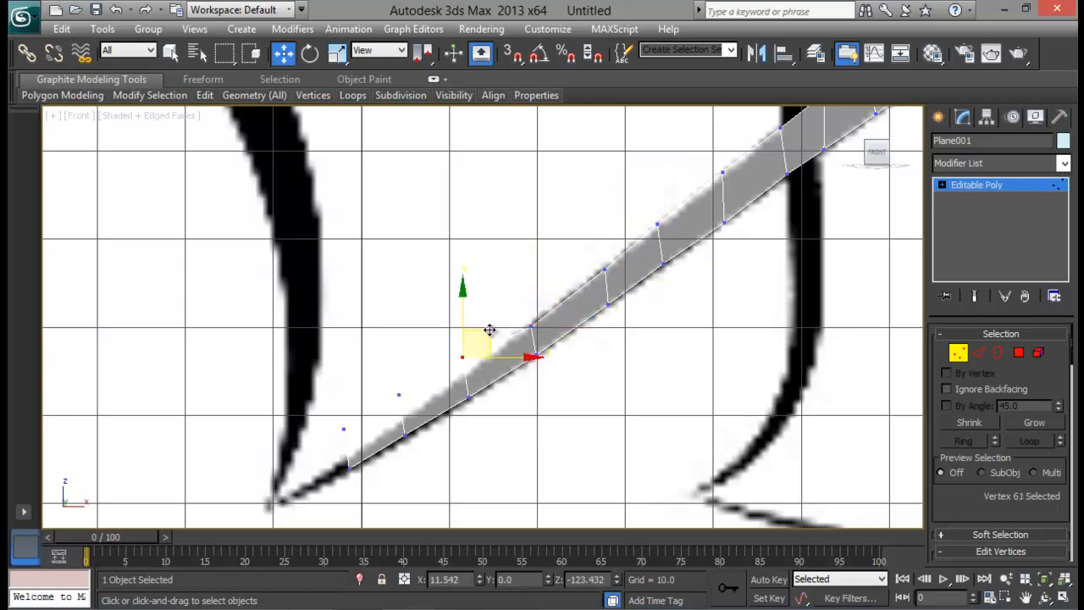
pyautogui.moveTo(491, 339); pyautogui.dragTo(490, 354)
# Step: Fit the vertices of the last two new cross edges to the narrowing band near the large heart's lower tip
pyautogui.moveTo(379, 387); pyautogui.dragTo(408, 408)
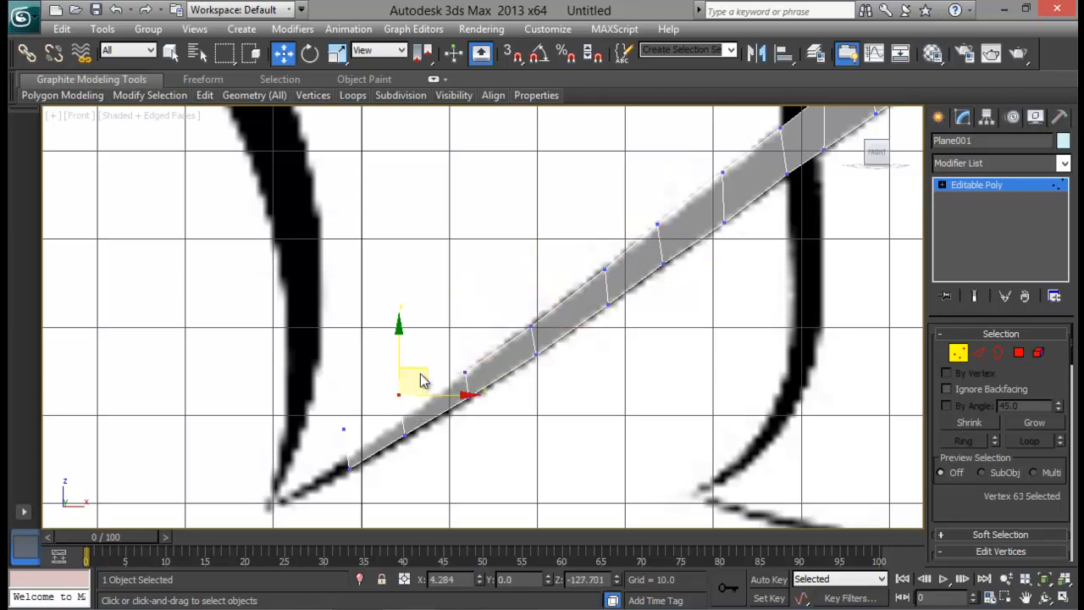
pyautogui.moveTo(423, 371); pyautogui.dragTo(439, 411)
pyautogui.click(406, 433)
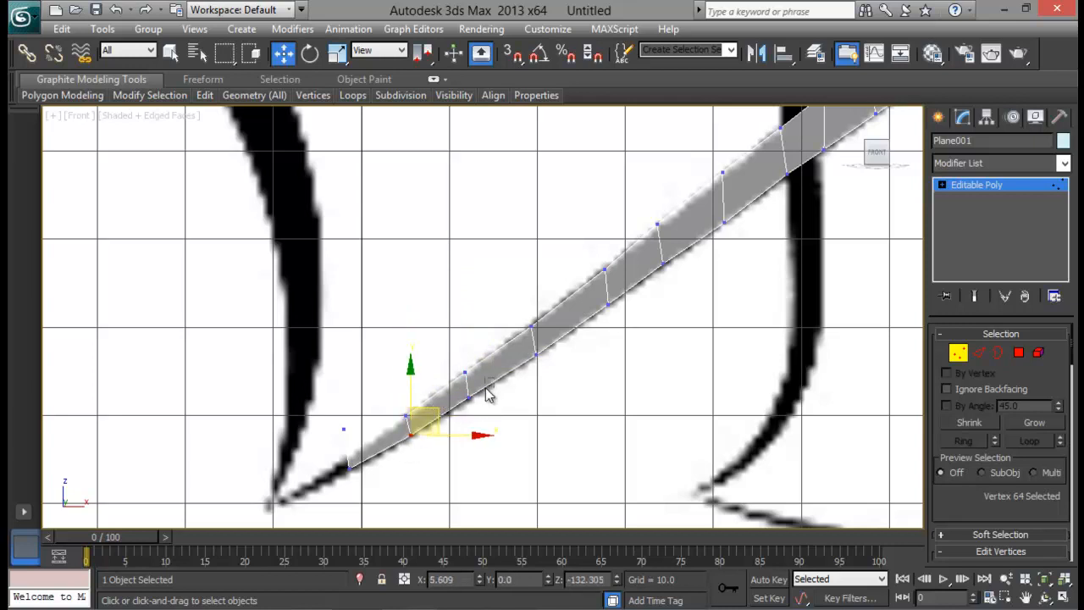
pyautogui.click(469, 397)
pyautogui.click(344, 428)
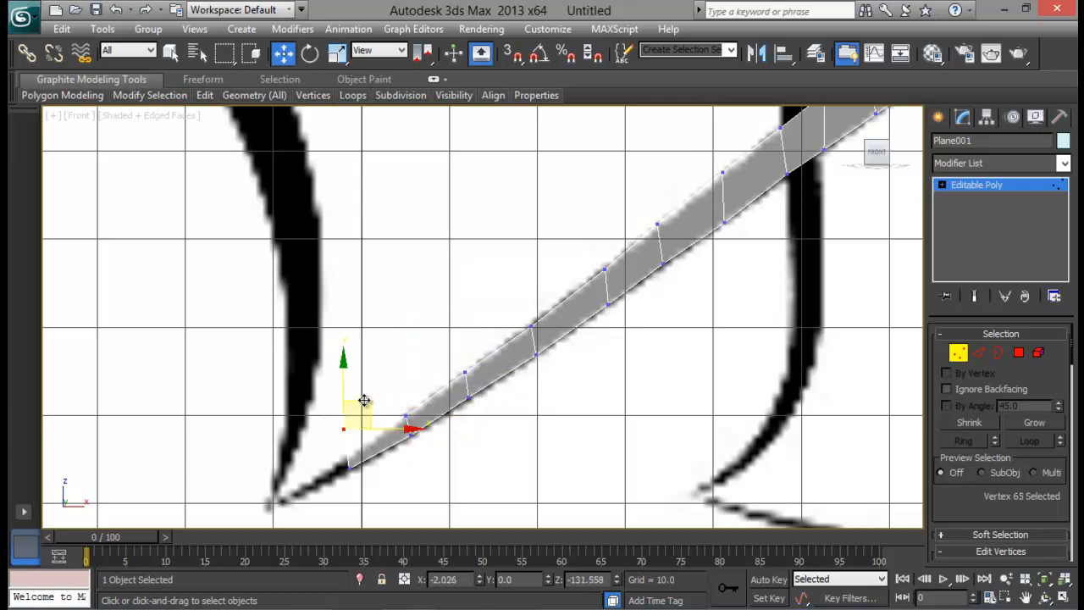
pyautogui.moveTo(364, 400); pyautogui.dragTo(371, 419)
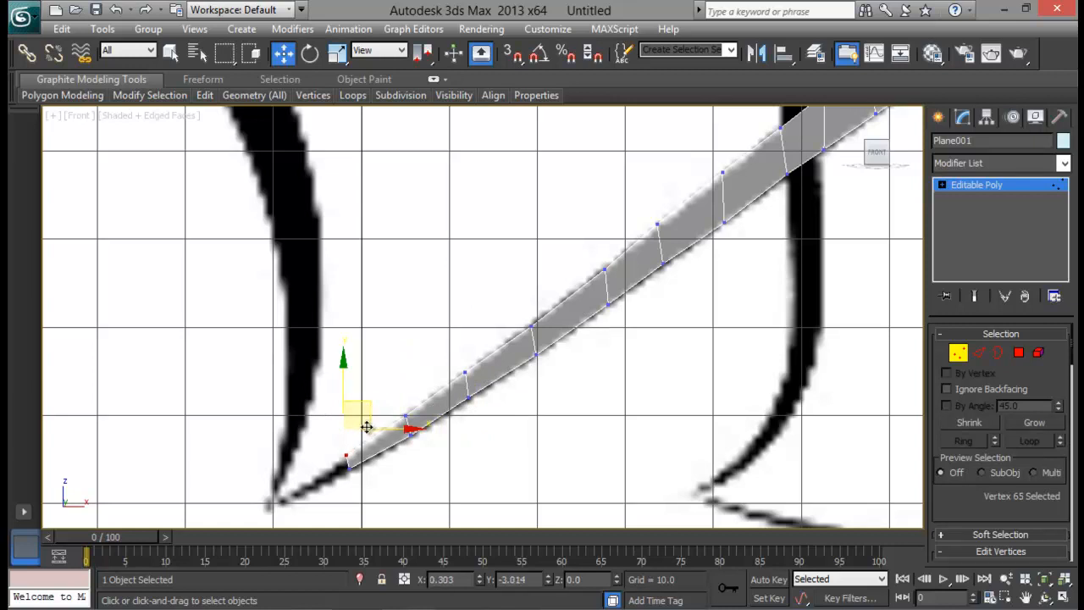
# Step: Extend the strip's end edge by three polygons to reach the large heart's lower tip
pyautogui.moveTo(495, 421); pyautogui.dragTo(567, 356, button='middle')
pyautogui.click(978, 352)
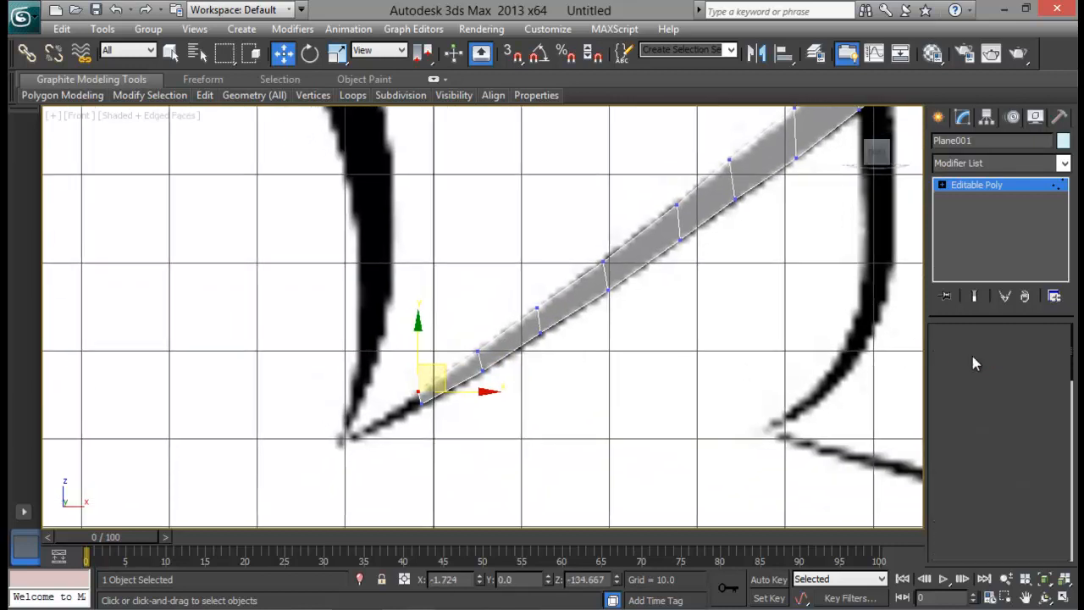
pyautogui.moveTo(415, 391); pyautogui.dragTo(339, 431)
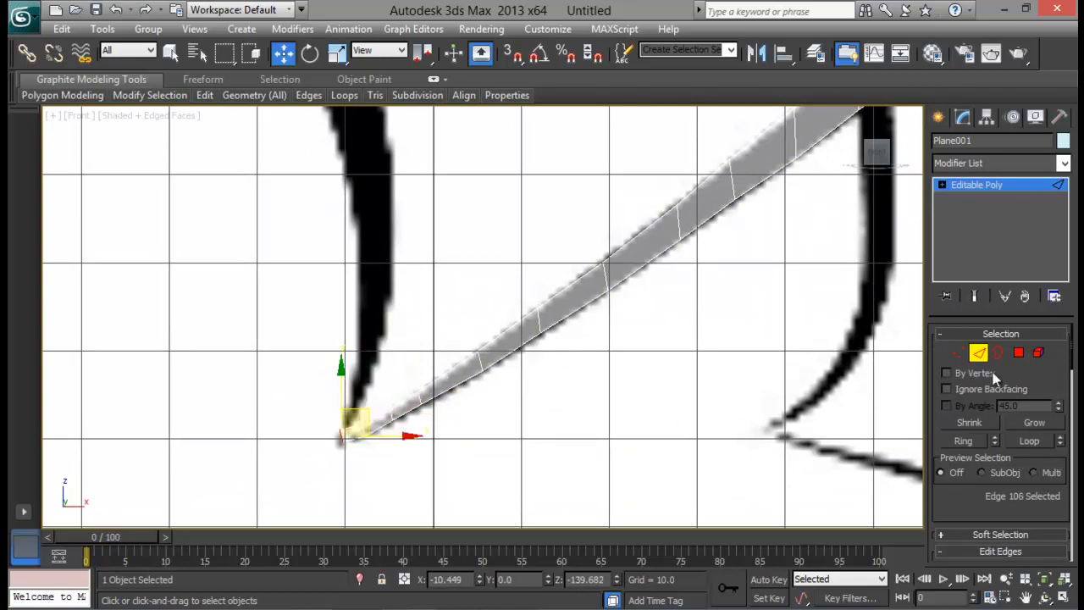
# Step: Move both vertices of the first of the three new cross edges onto the thin band near the tip
pyautogui.click(958, 354)
pyautogui.scroll(4, 487, 428)
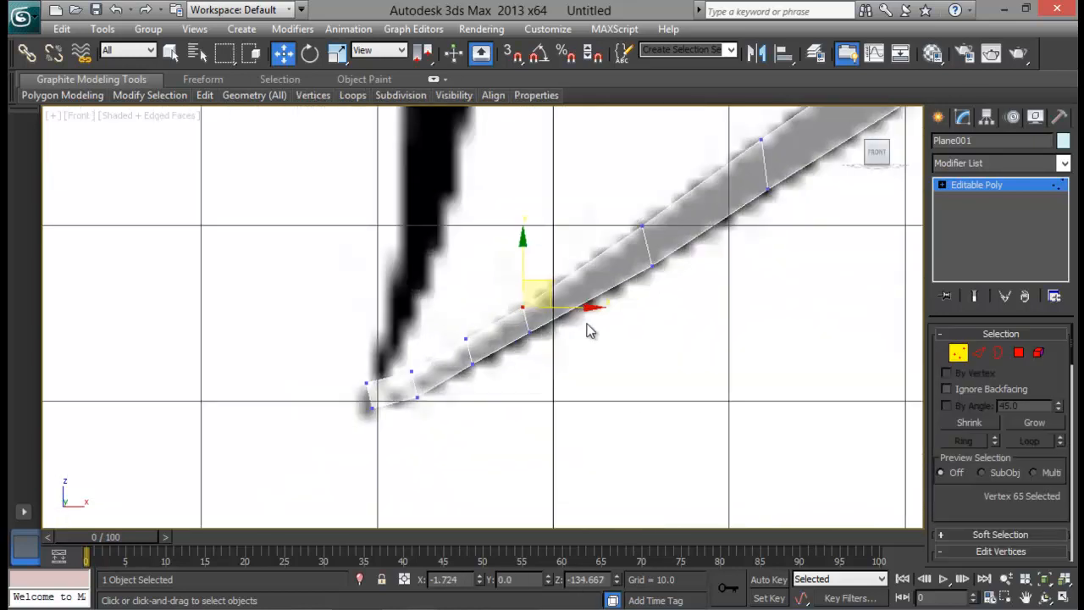
pyautogui.click(472, 359)
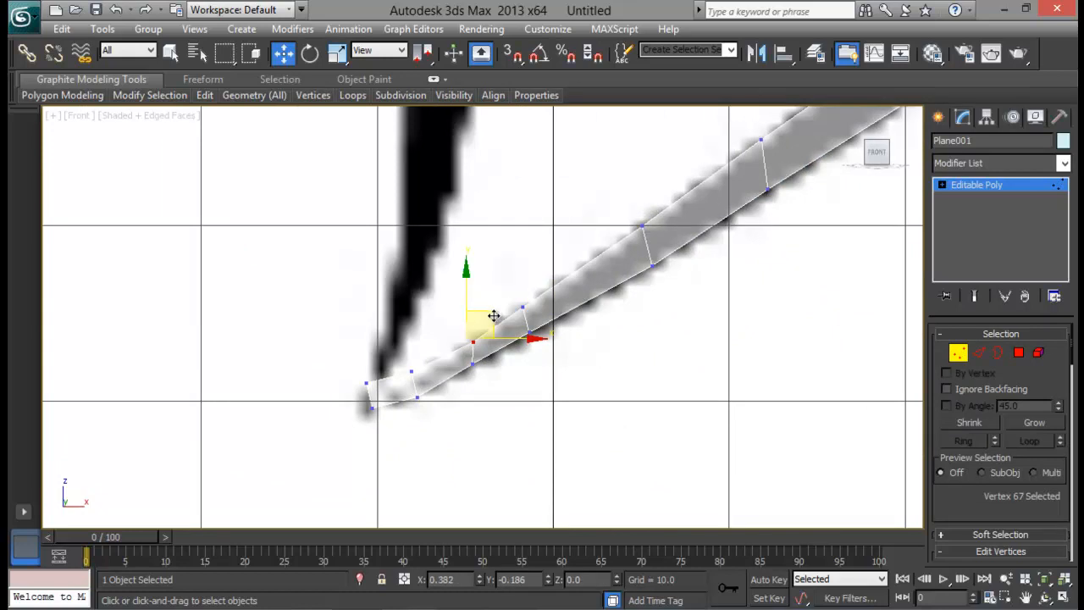
pyautogui.moveTo(488, 344); pyautogui.dragTo(498, 346)
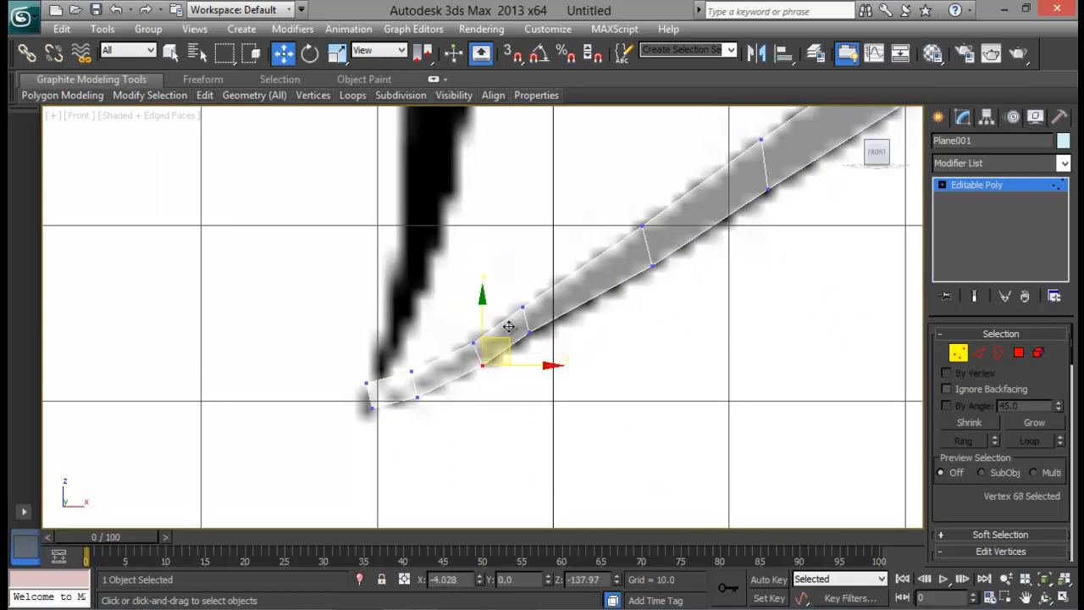
# Step: Move both vertices of the strip's second-to-last cross edge onto the band's outline just before the tip
pyautogui.moveTo(508, 327); pyautogui.dragTo(510, 479, button='middle')
pyautogui.scroll(-4, 511, 479)
pyautogui.scroll(2, 491, 395)
pyautogui.scroll(-5, 492, 395)
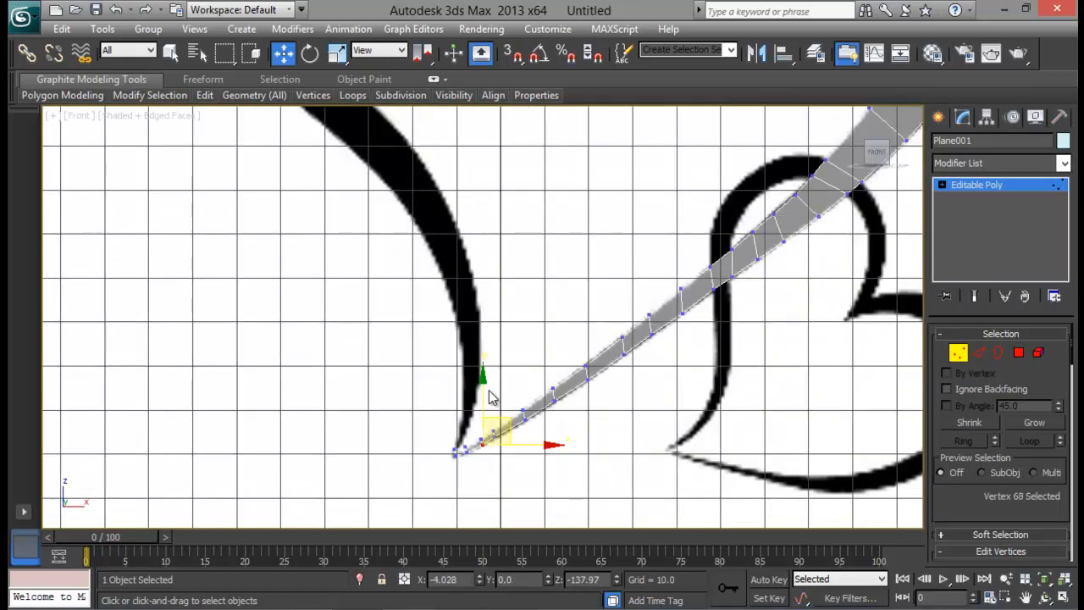
pyautogui.scroll(3, 505, 353)
pyautogui.scroll(3, 503, 307)
pyautogui.moveTo(494, 400); pyautogui.dragTo(506, 204, button='middle')
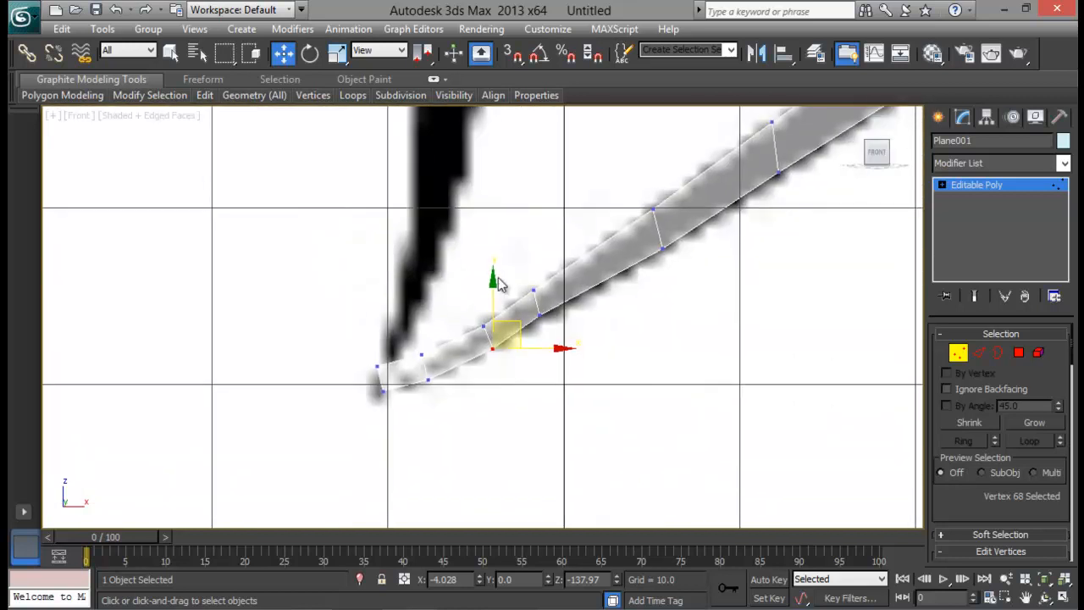
pyautogui.moveTo(497, 278); pyautogui.dragTo(499, 286, button='middle')
pyautogui.click(421, 362)
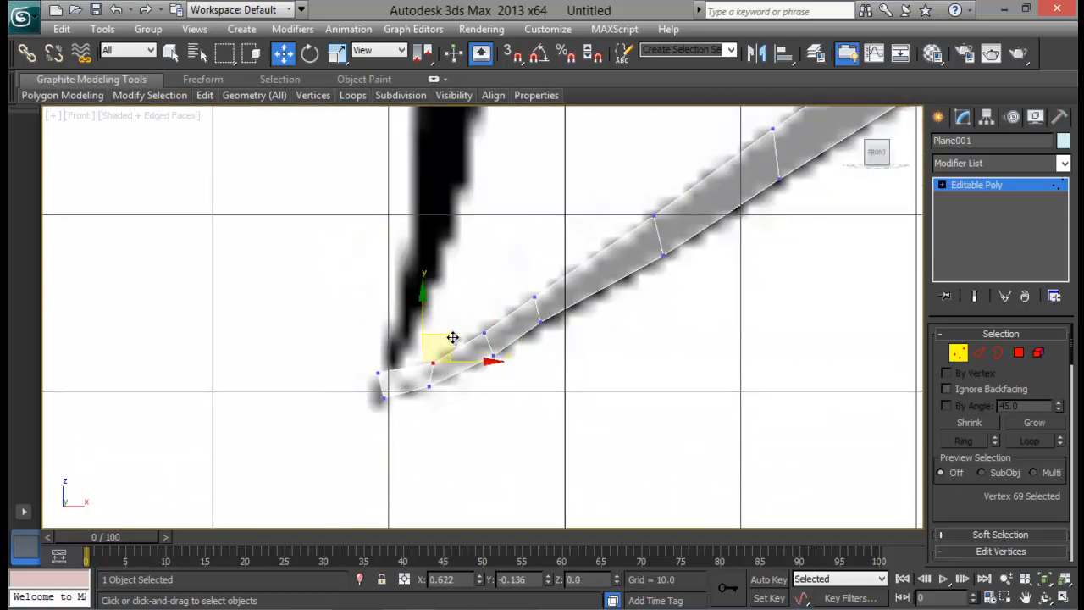
pyautogui.click(429, 386)
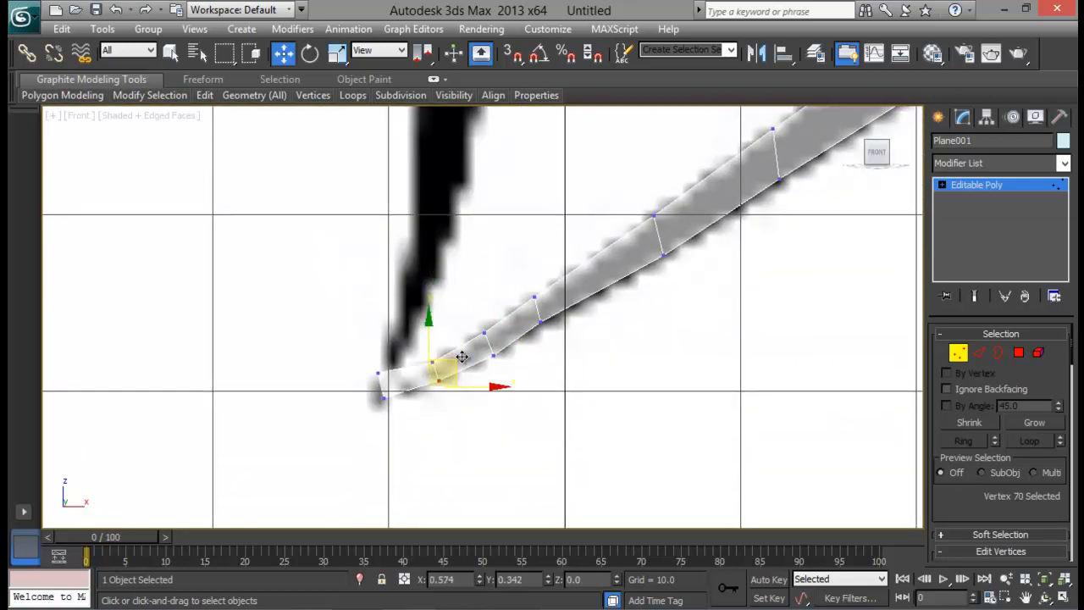
pyautogui.moveTo(450, 384); pyautogui.dragTo(459, 378)
# Step: Place the end edge's lower vertex on the large heart's tip and pull its upper vertex into the corner between the bands
pyautogui.moveTo(366, 370); pyautogui.dragTo(453, 399, button='middle')
pyautogui.moveTo(397, 407); pyautogui.dragTo(398, 408)
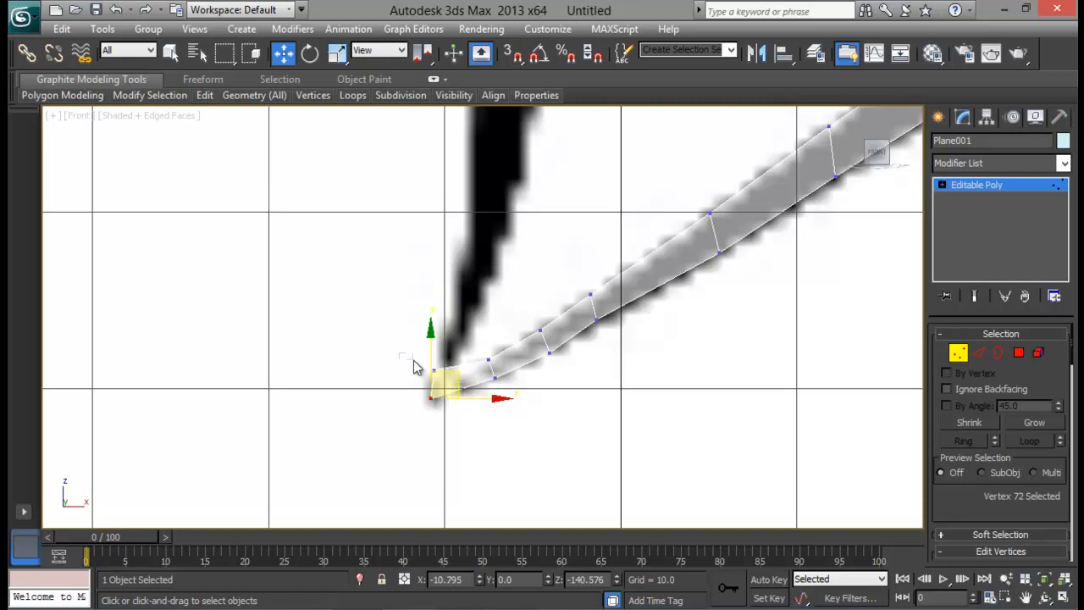
pyautogui.click(434, 371)
pyautogui.moveTo(459, 340); pyautogui.dragTo(486, 347)
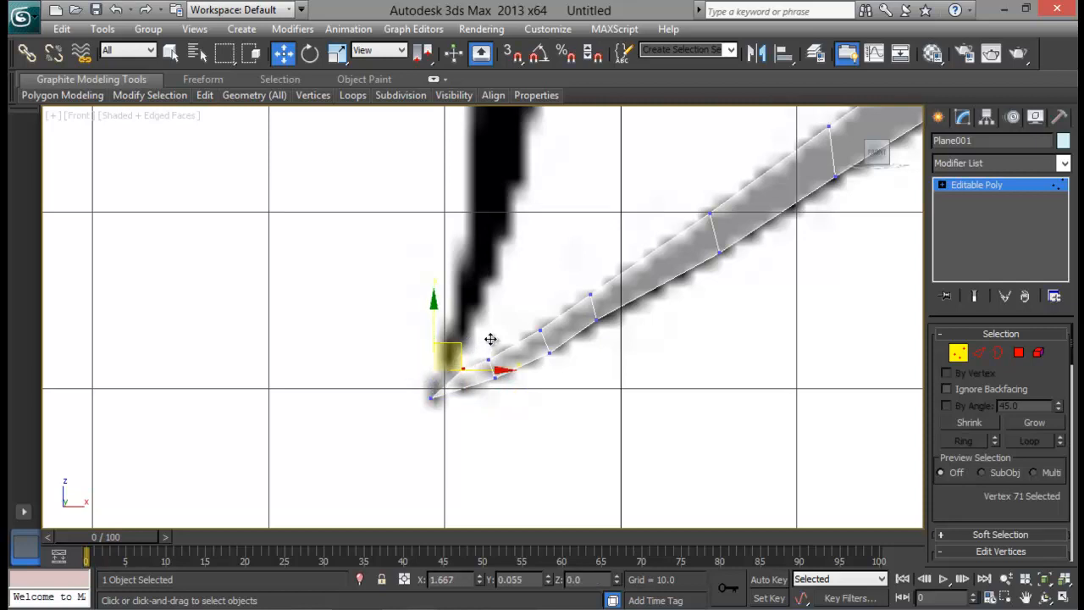
pyautogui.moveTo(490, 339); pyautogui.dragTo(520, 338)
# Step: Extend the tip's end edge by one polygon up the large heart's steep band and fit its two new vertices to the band
pyautogui.click(978, 352)
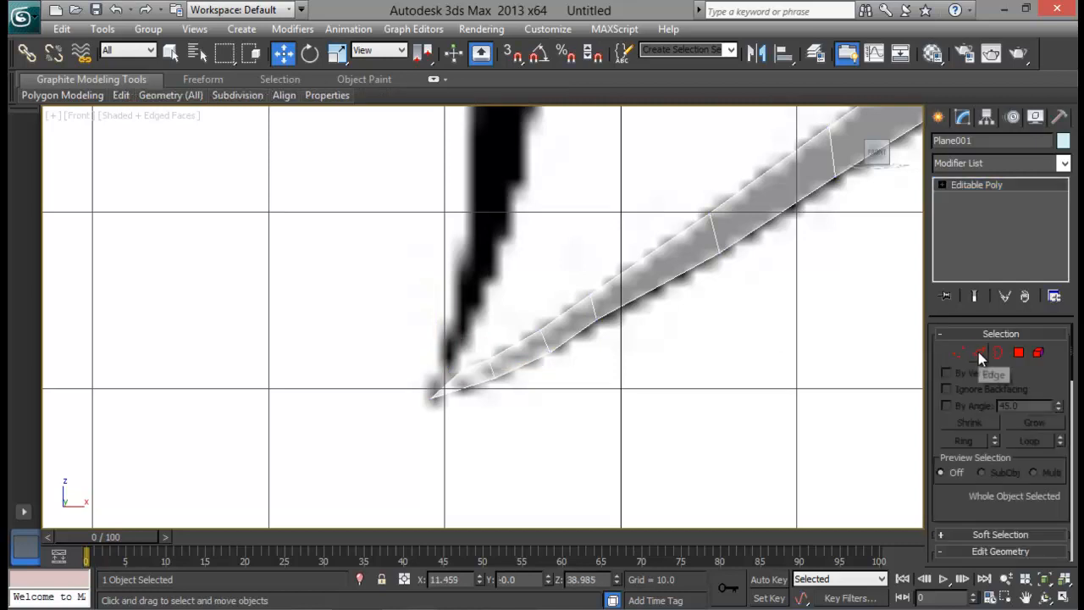
pyautogui.click(478, 320)
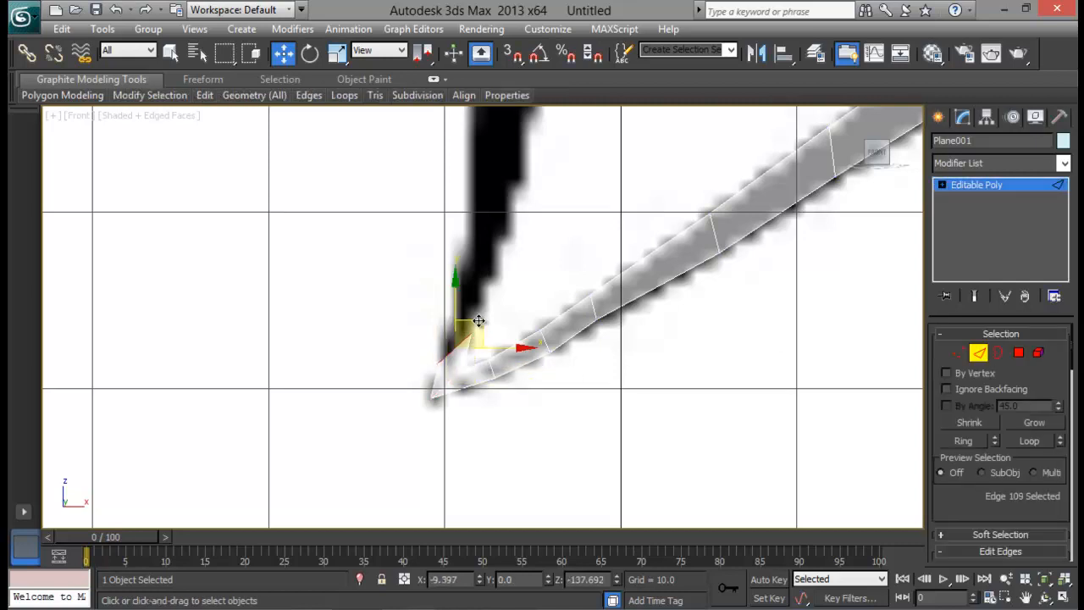
pyautogui.click(958, 353)
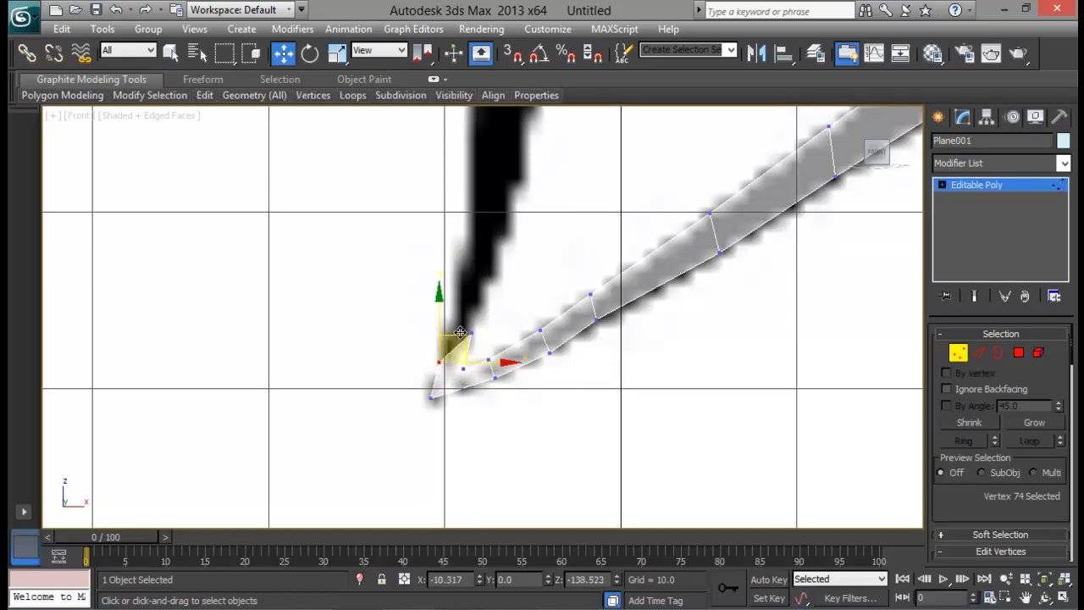
pyautogui.click(474, 331)
pyautogui.moveTo(488, 313); pyautogui.dragTo(500, 292)
pyautogui.click(447, 342)
pyautogui.click(481, 321)
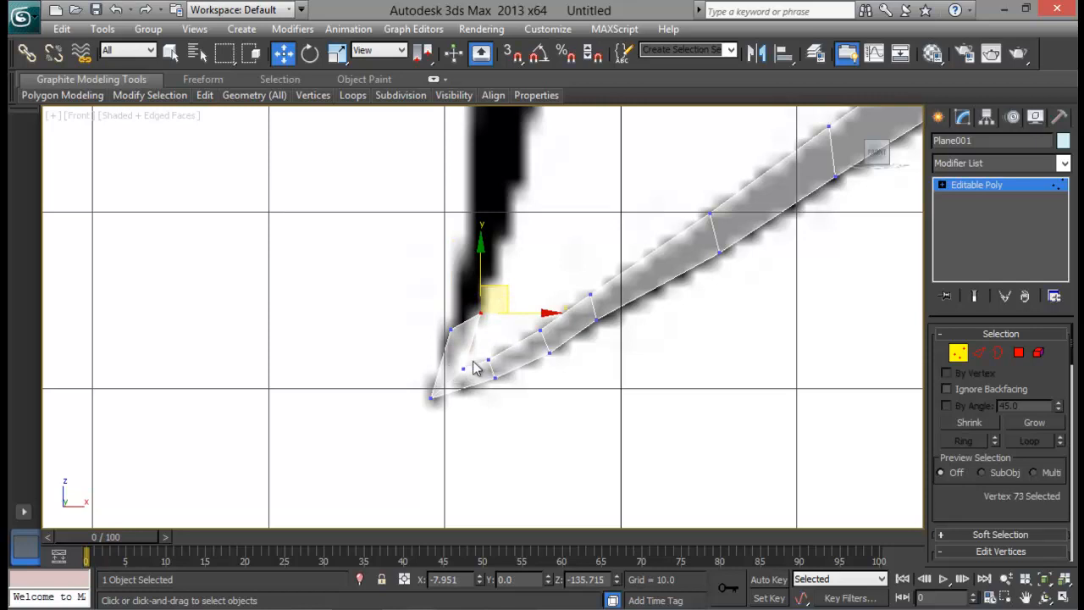
# Step: Move the strip's inner corner vertex at the large heart's tip deeper into the notch between the two bands
pyautogui.click(464, 368)
pyautogui.moveTo(476, 351); pyautogui.dragTo(467, 358)
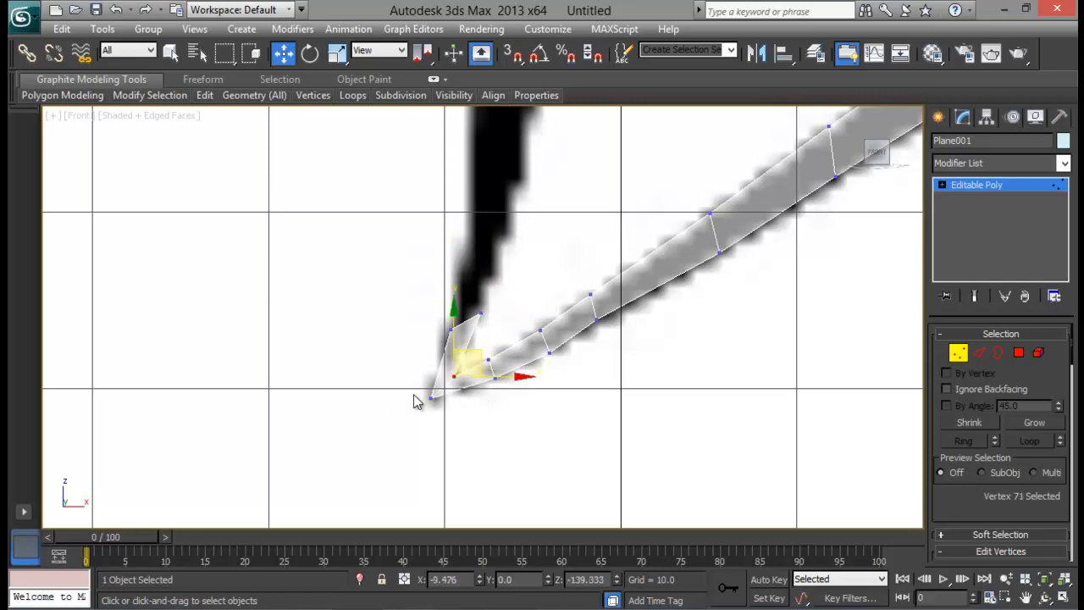
pyautogui.moveTo(472, 373); pyautogui.dragTo(472, 406, button='middle')
pyautogui.moveTo(425, 354); pyautogui.dragTo(457, 371)
pyautogui.scroll(-3, 512, 387)
pyautogui.moveTo(516, 353); pyautogui.dragTo(581, 309, button='middle')
pyautogui.scroll(3, 506, 442)
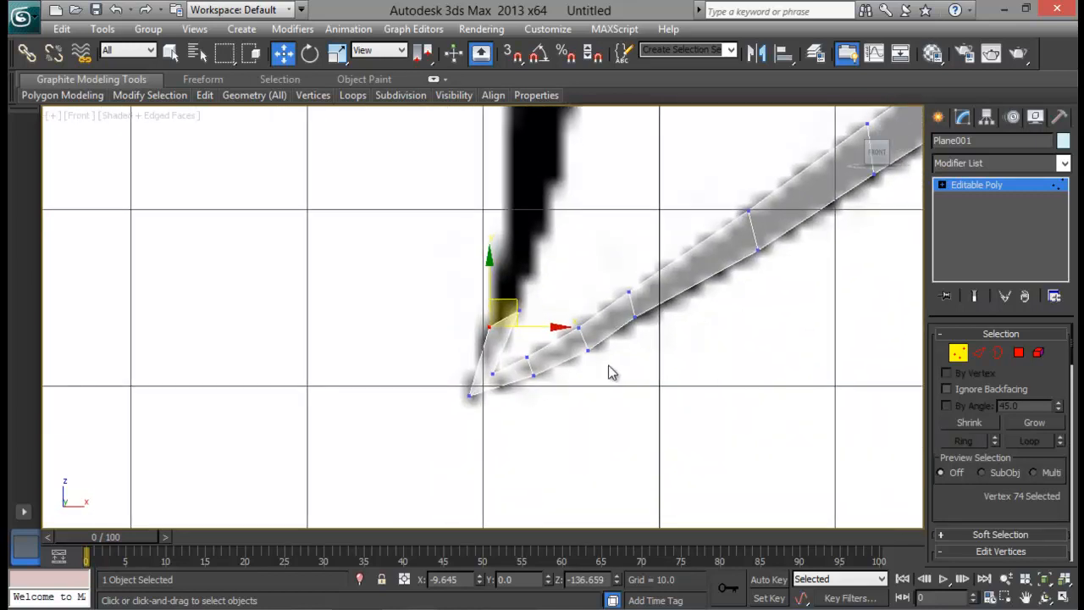
# Step: Delete the polygon that runs from the tip up the large heart's steep band
pyautogui.click(957, 352)
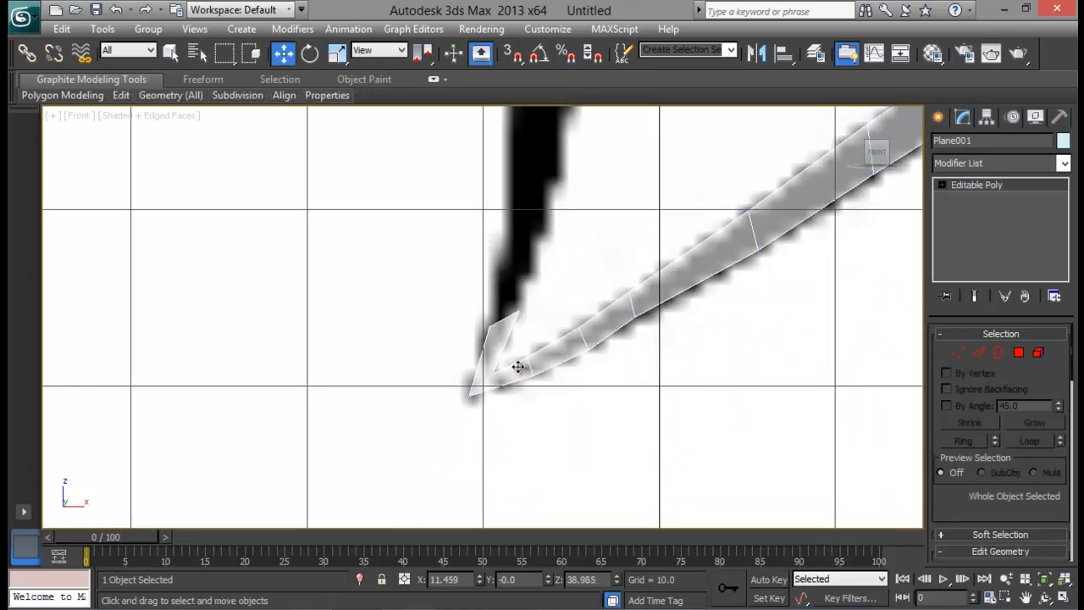
pyautogui.click(958, 354)
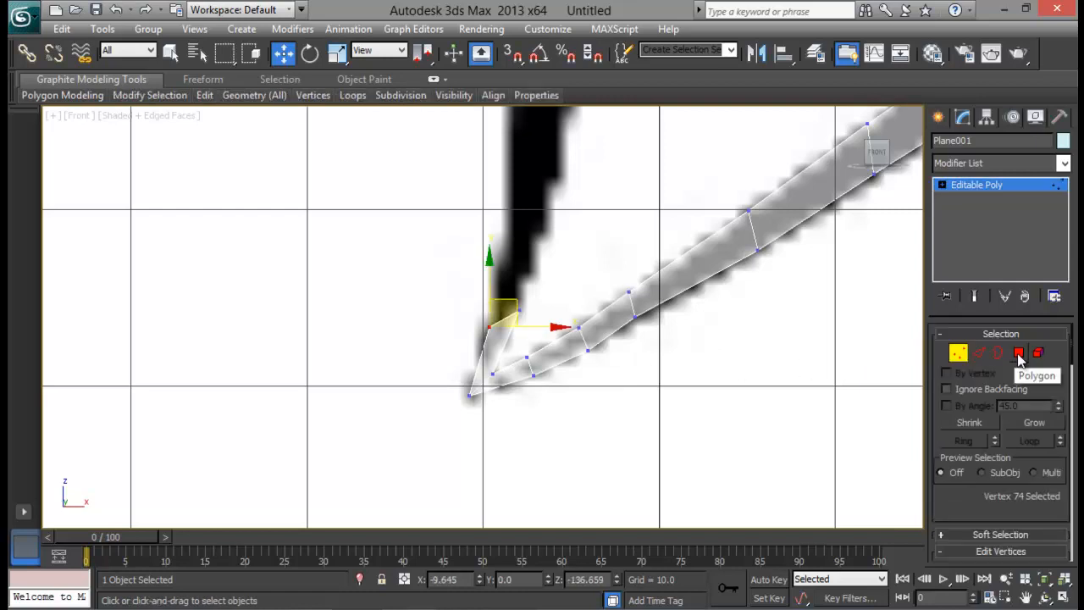
pyautogui.click(1019, 352)
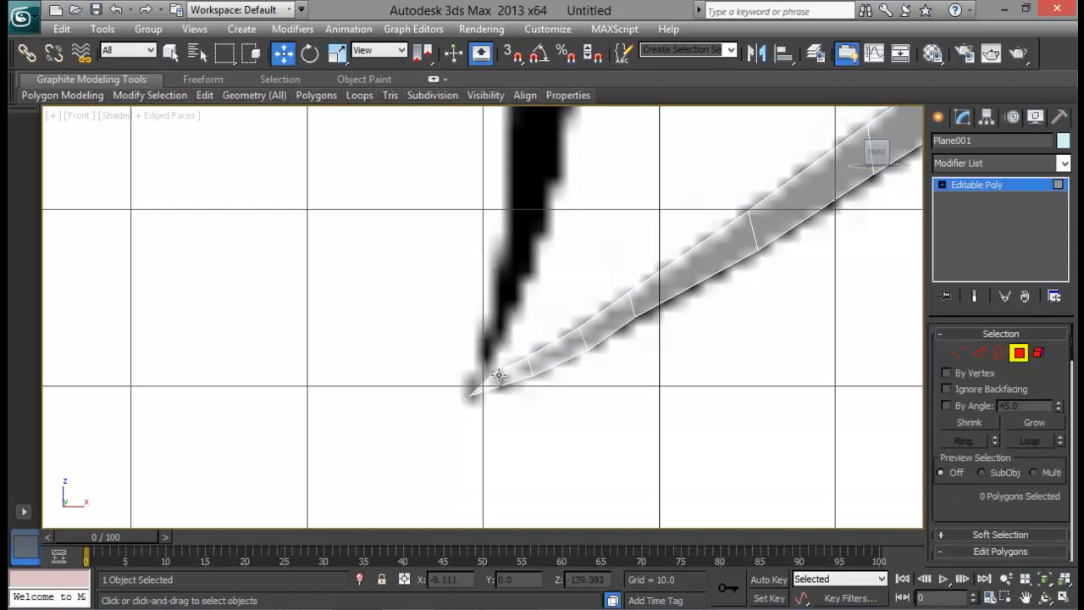
# Step: Move the inner corner vertex at the large heart's tip outward to the outer side of the steep band
pyautogui.click(958, 353)
pyautogui.scroll(2, 559, 368)
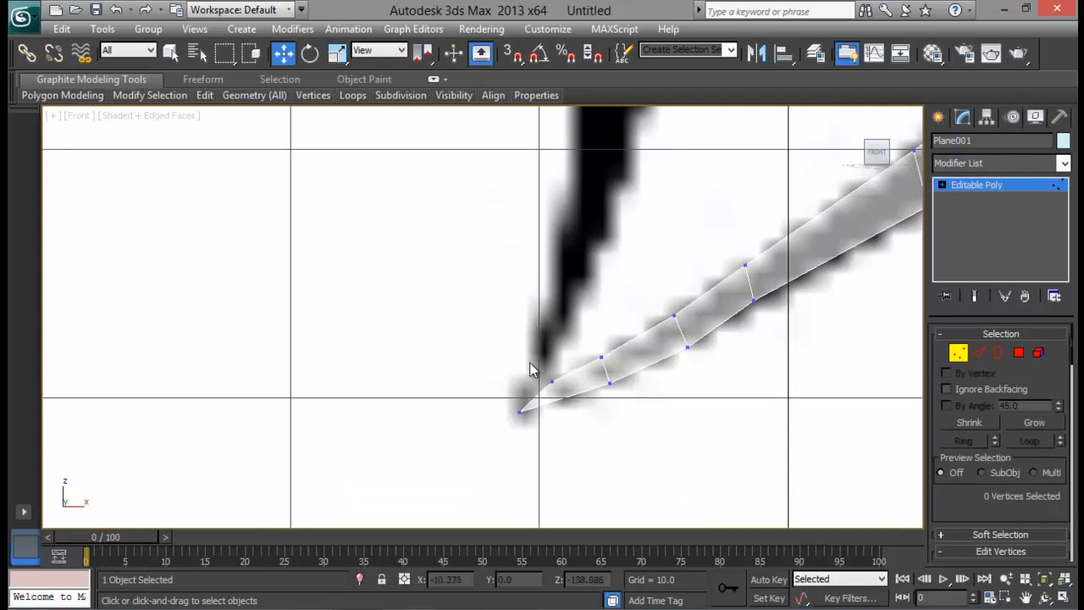
pyautogui.click(543, 380)
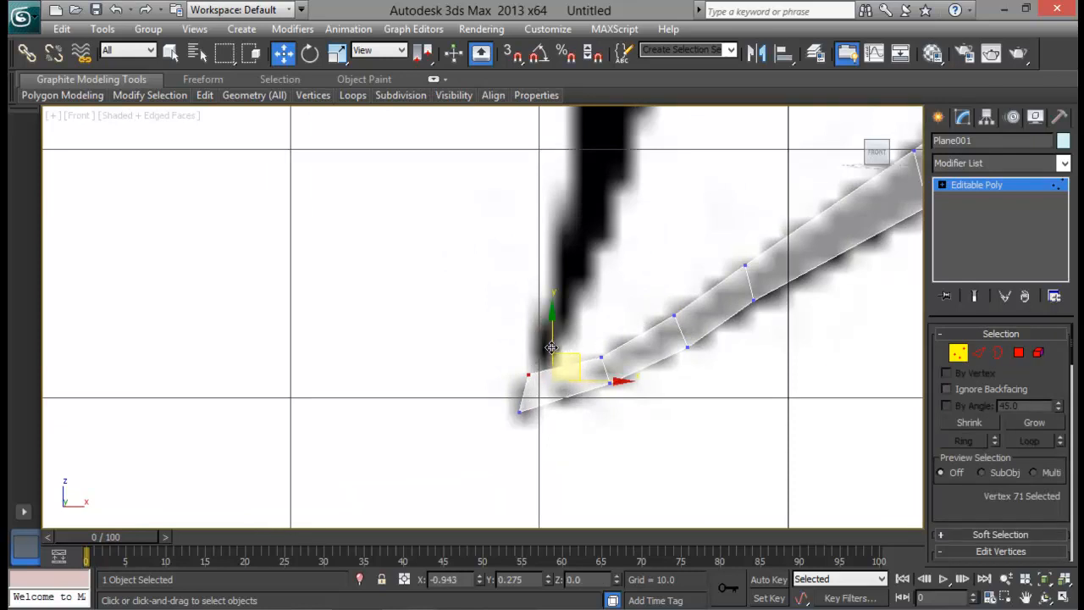
# Step: Connect the two long edges of the tip polygon with one segment
pyautogui.moveTo(565, 354); pyautogui.dragTo(566, 455)
pyautogui.click(979, 352)
pyautogui.moveTo(978, 495); pyautogui.dragTo(971, 333)
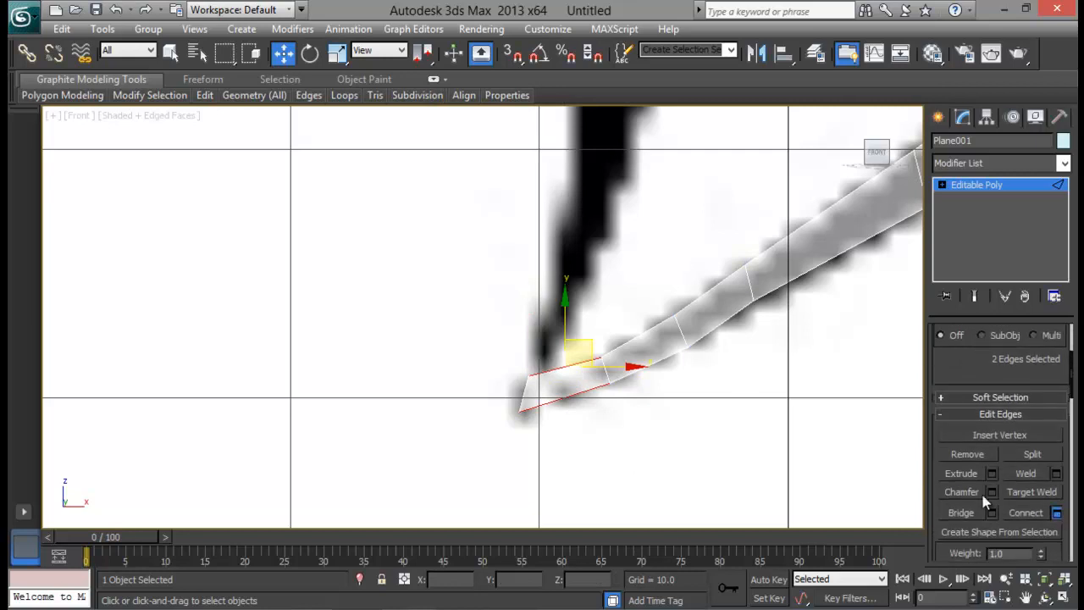
pyautogui.click(1056, 512)
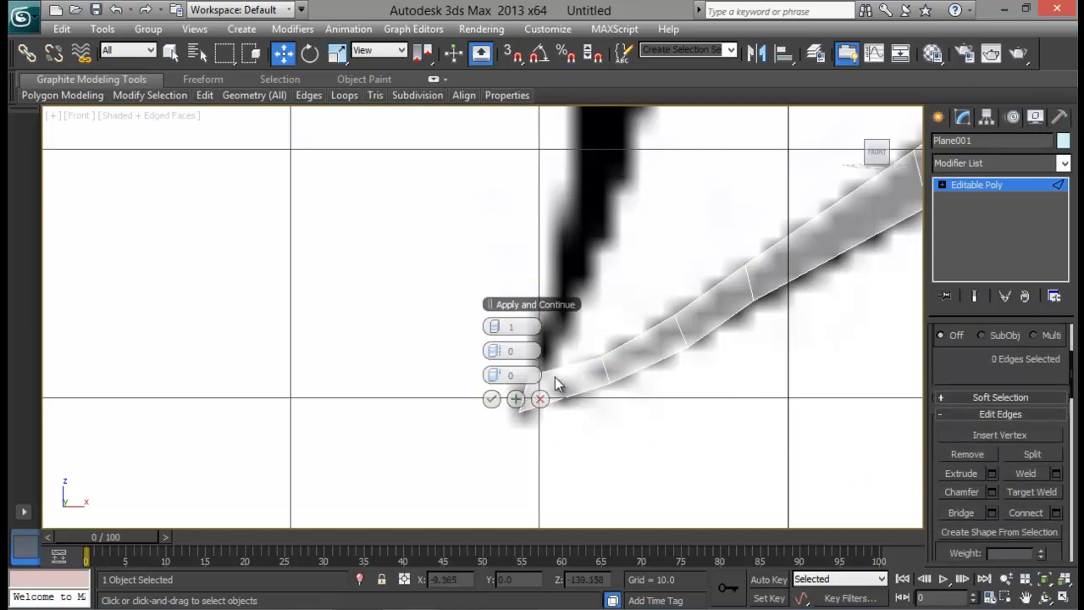
pyautogui.moveTo(556, 346); pyautogui.dragTo(575, 445)
pyautogui.click(491, 400)
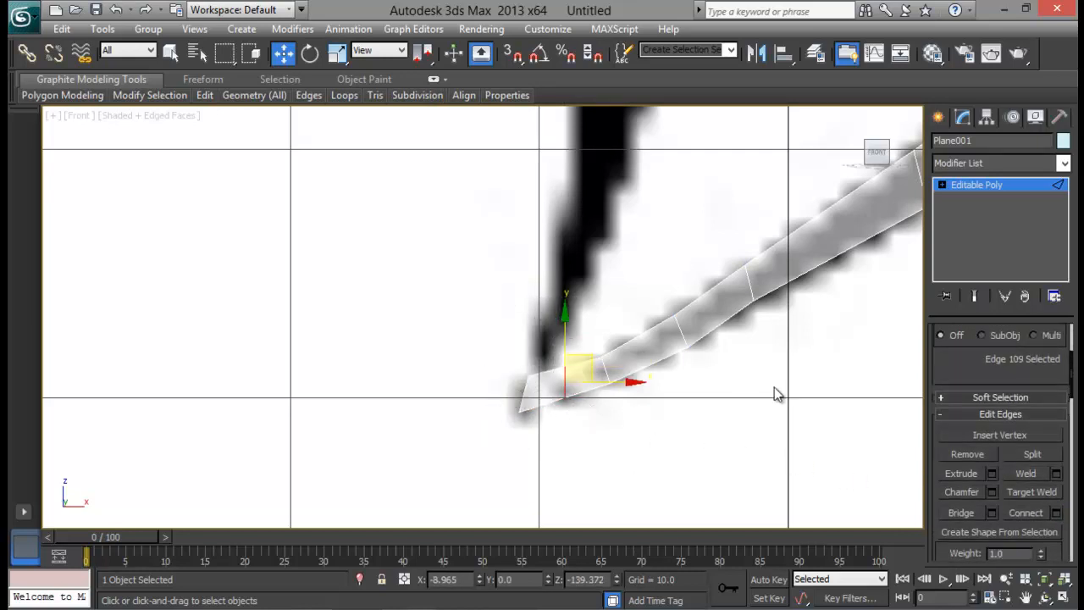
pyautogui.moveTo(955, 366); pyautogui.dragTo(972, 422)
# Step: Shift both vertices of the connecting edge toward the tip, with the upper one at the corner between the bands
pyautogui.click(958, 352)
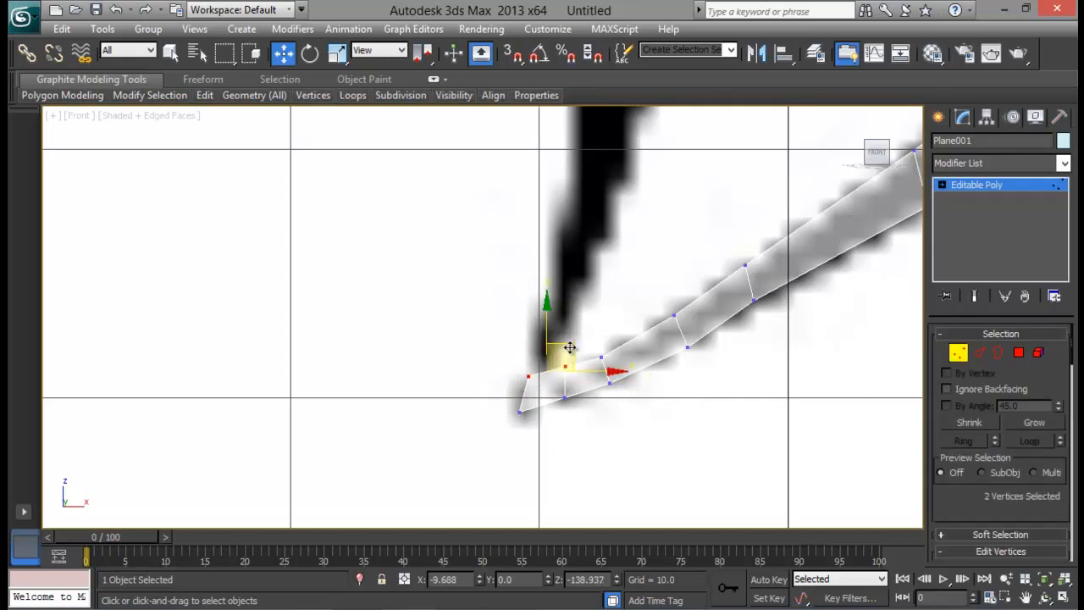
pyautogui.click(561, 369)
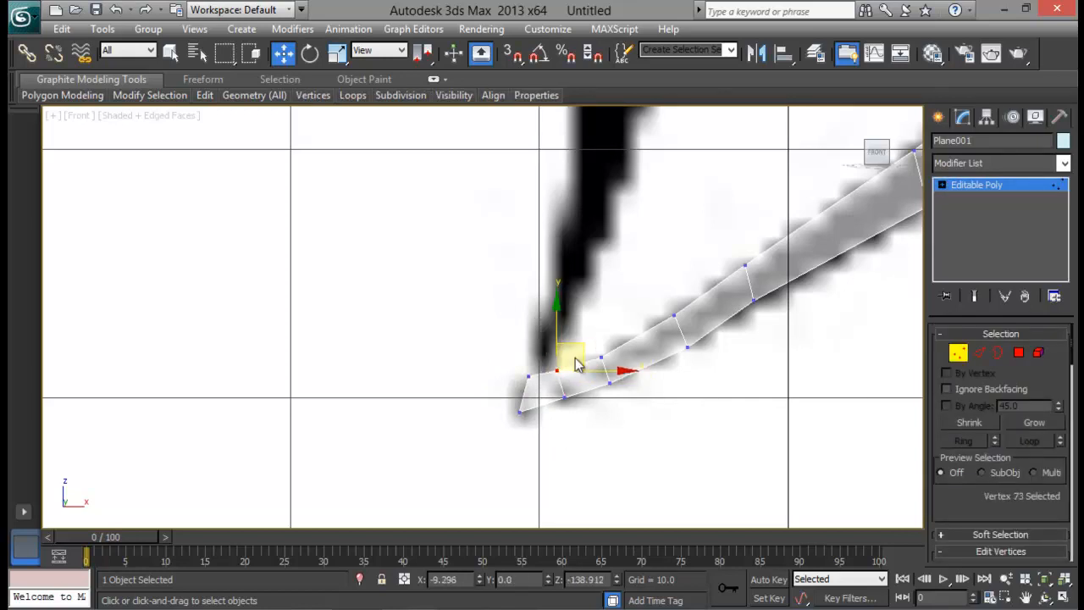
pyautogui.click(565, 397)
pyautogui.moveTo(592, 373); pyautogui.dragTo(576, 379)
# Step: Extend the tip's upper edge by two polygons up the steep band and nudge the outer vertex at its base inward
pyautogui.click(978, 352)
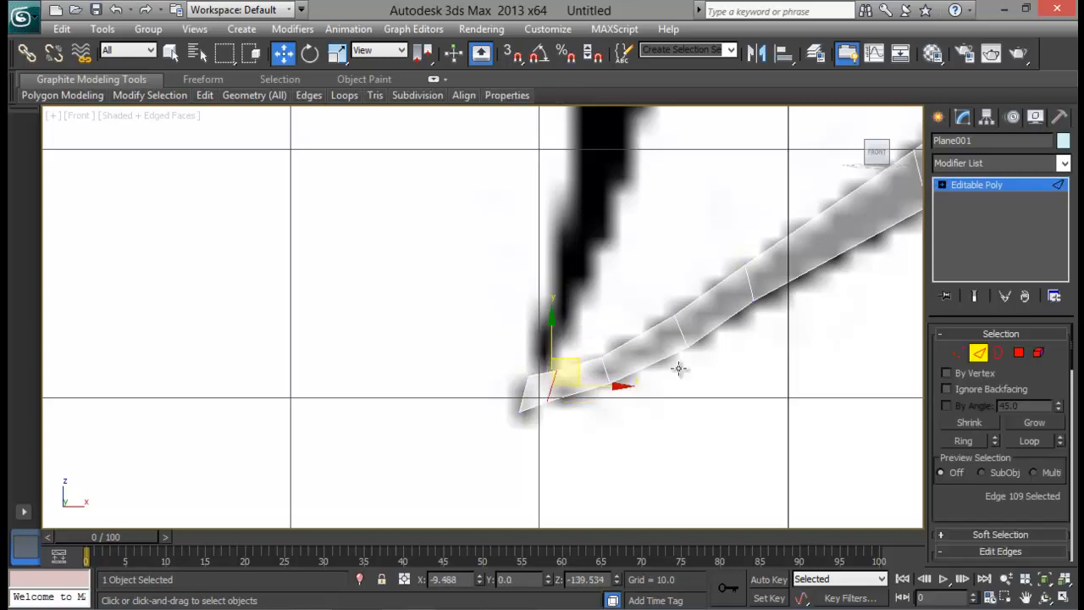
pyautogui.click(537, 374)
pyautogui.moveTo(573, 348); pyautogui.dragTo(605, 243)
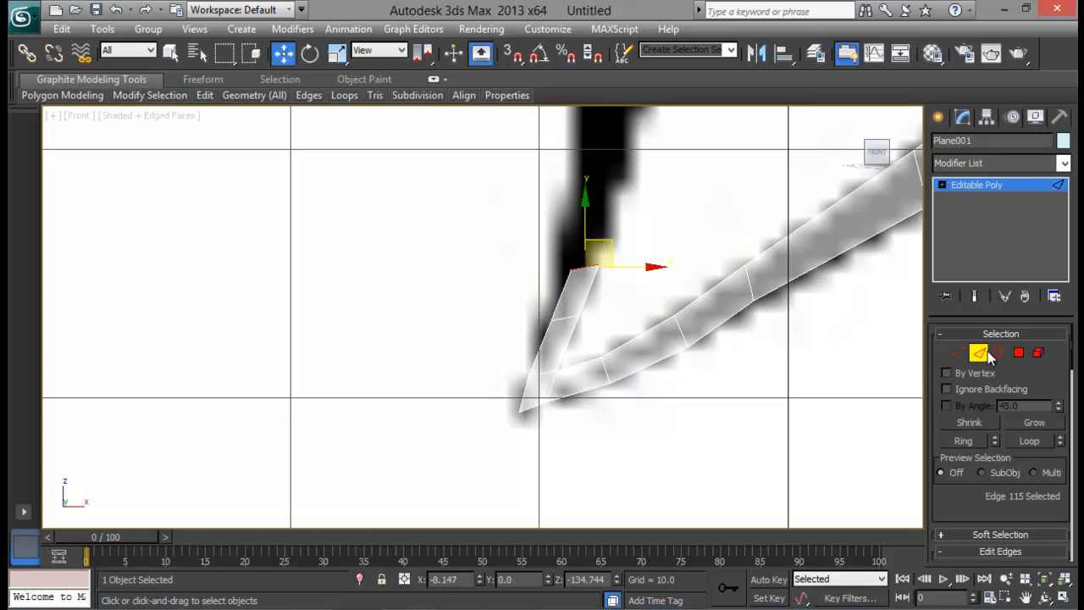
pyautogui.click(960, 355)
pyautogui.click(529, 378)
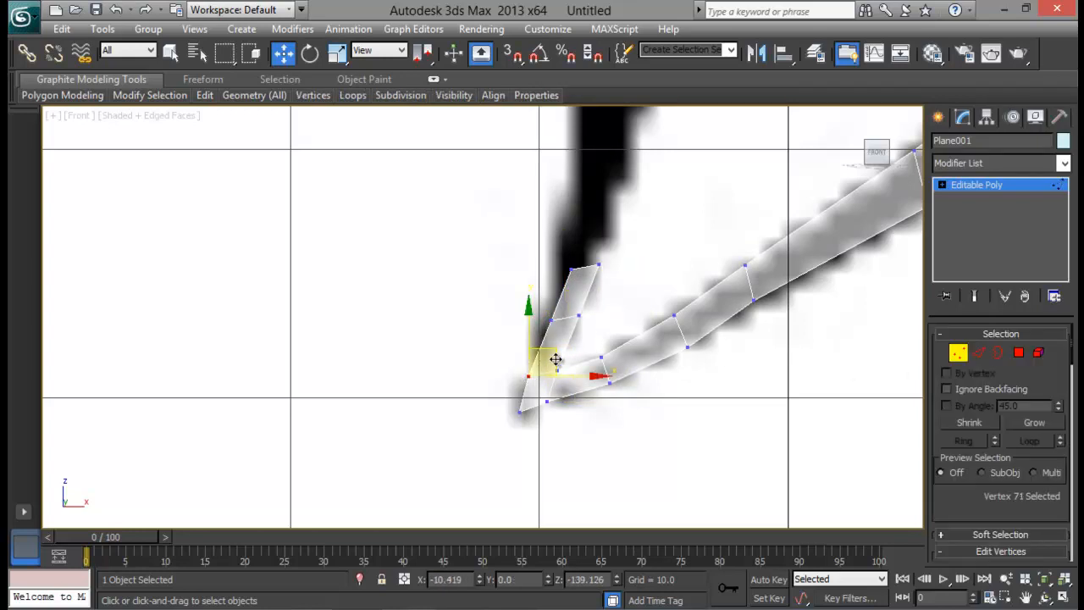
pyautogui.moveTo(556, 359); pyautogui.dragTo(563, 360)
# Step: Target-weld the steep band's outer base vertex and the shallow band's lower vertex onto the large heart's tip vertex
pyautogui.moveTo(631, 394); pyautogui.dragTo(622, 463, button='middle')
pyautogui.scroll(-2, 621, 466)
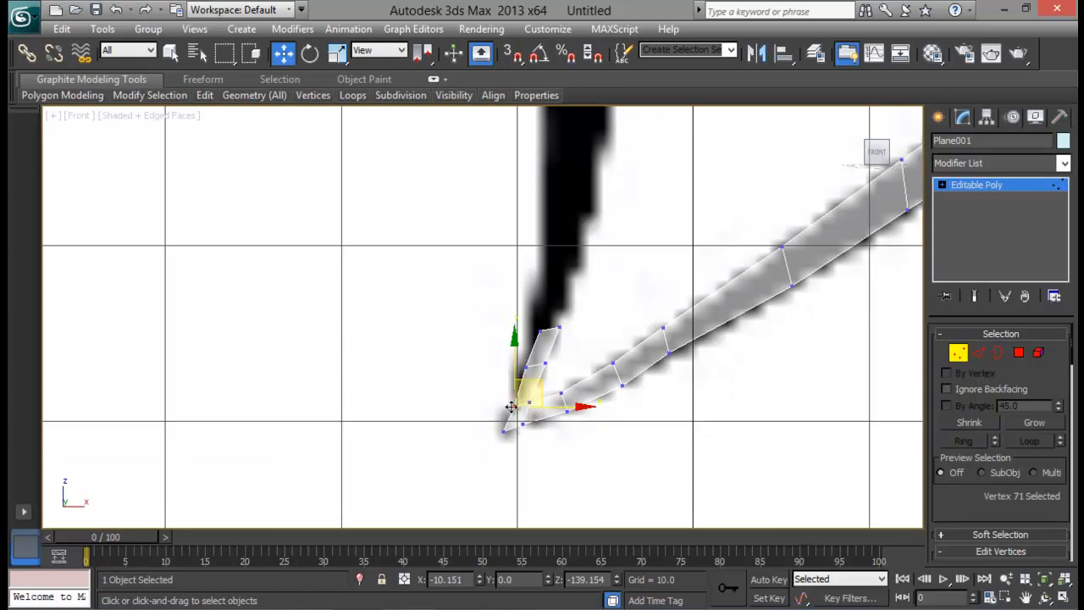
pyautogui.moveTo(551, 411); pyautogui.dragTo(546, 354, button='middle')
pyautogui.scroll(2, 575, 364)
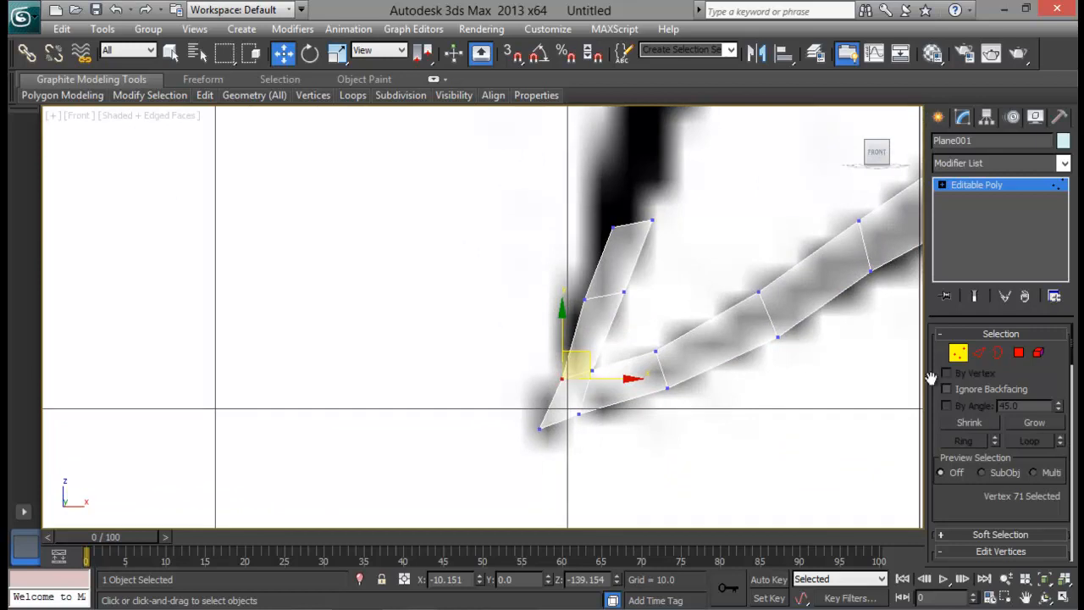
pyautogui.moveTo(1009, 371); pyautogui.dragTo(1009, 279)
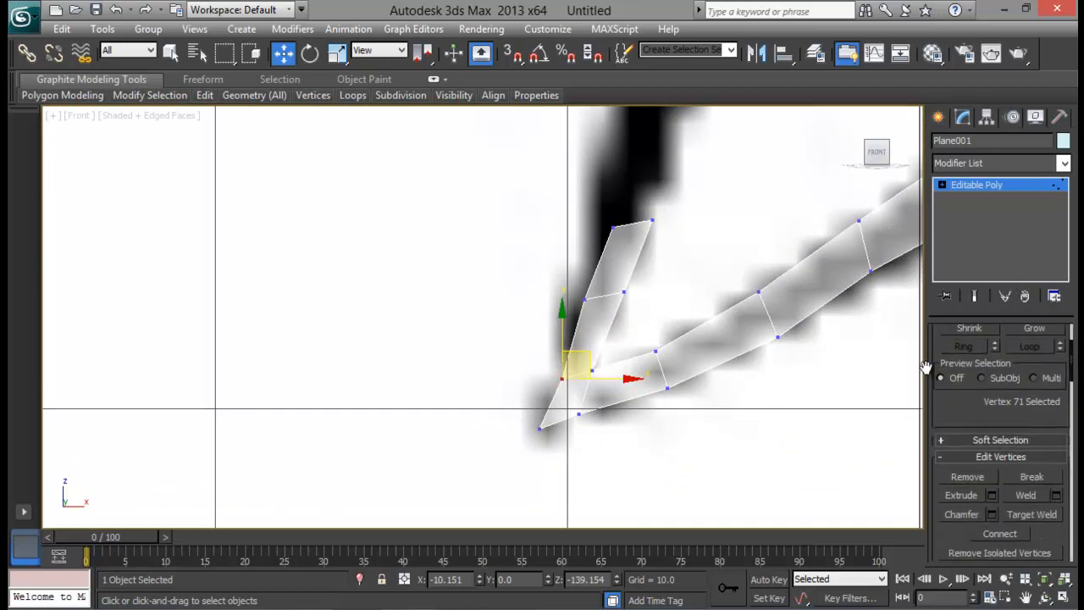
pyautogui.moveTo(913, 369); pyautogui.dragTo(856, 376)
pyautogui.moveTo(544, 398); pyautogui.dragTo(539, 397, button='middle')
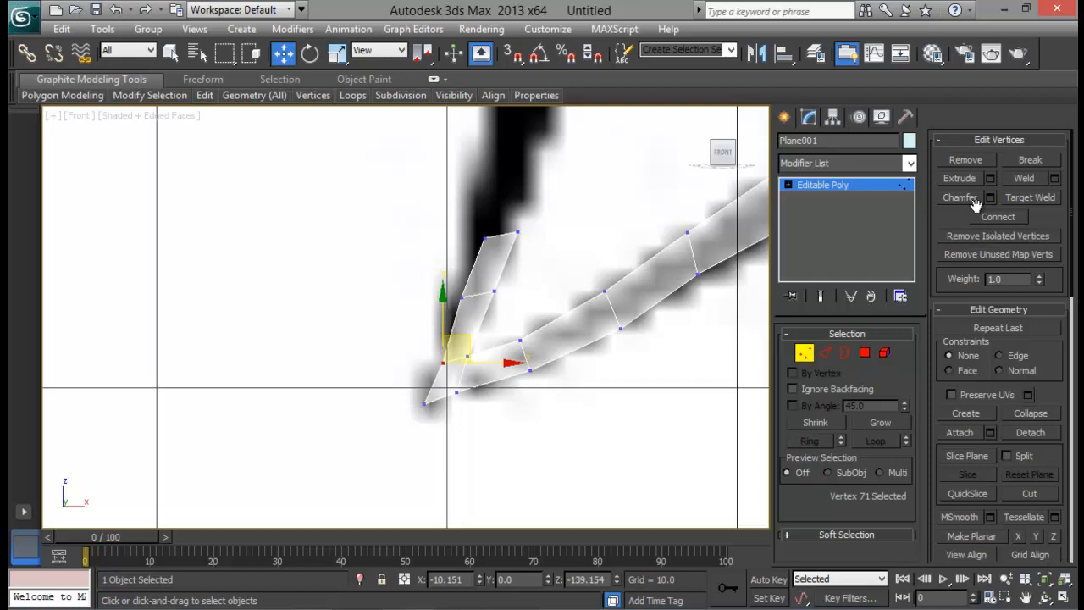
pyautogui.click(1020, 197)
pyautogui.click(443, 361)
pyautogui.click(425, 403)
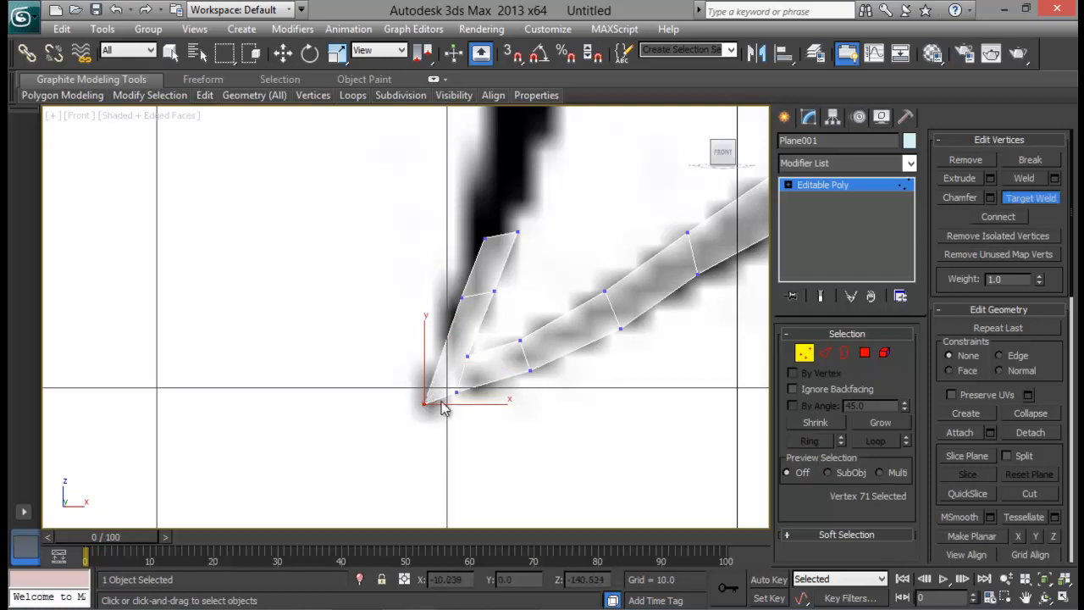
pyautogui.click(456, 392)
pyautogui.click(424, 403)
pyautogui.click(806, 355)
pyautogui.click(806, 354)
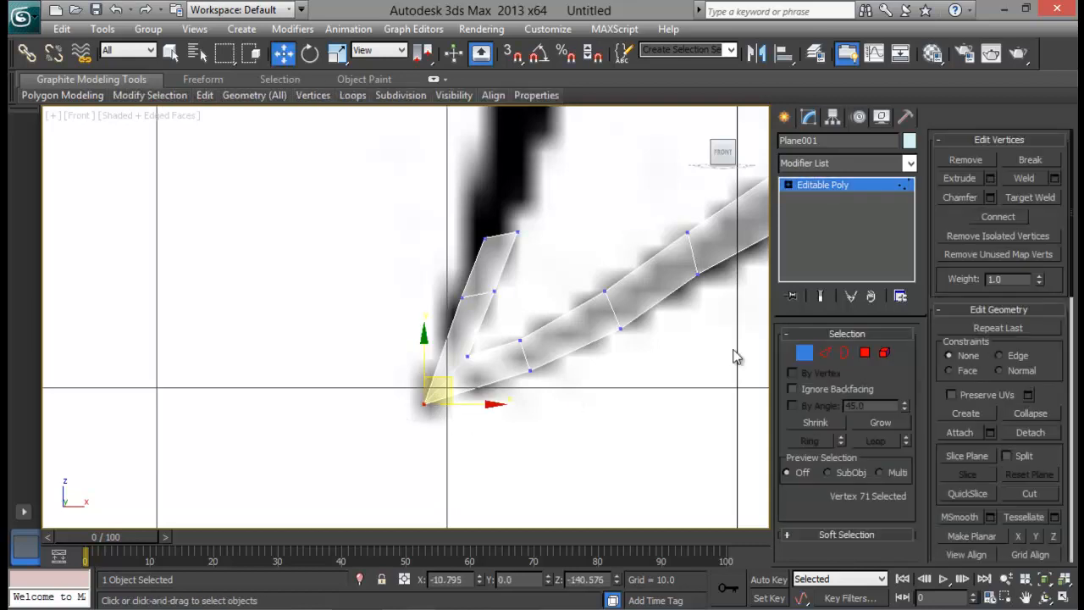
# Step: Fit the vertices of the steep band's two polygons to the edges of the black reference band
pyautogui.moveTo(583, 297); pyautogui.dragTo(601, 347, button='middle')
pyautogui.moveTo(527, 343); pyautogui.dragTo(504, 354)
pyautogui.moveTo(534, 321); pyautogui.dragTo(530, 336)
pyautogui.moveTo(459, 335); pyautogui.dragTo(502, 336)
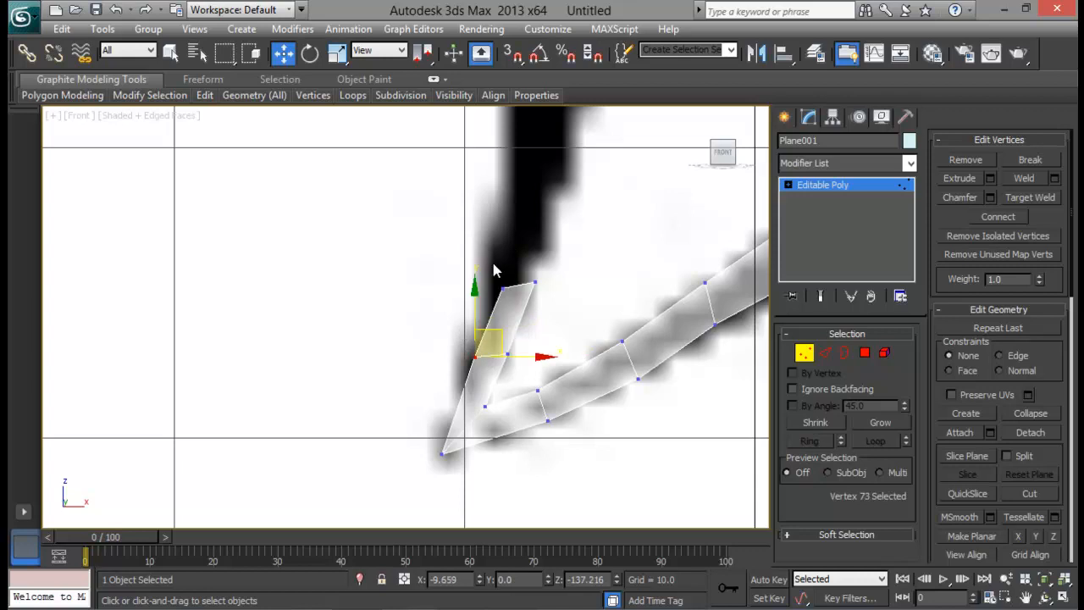
pyautogui.moveTo(492, 264); pyautogui.dragTo(513, 246)
pyautogui.moveTo(579, 246)
pyautogui.mouseDown()
pyautogui.moveTo(519, 316)
pyautogui.moveTo(563, 254)
pyautogui.mouseUp()
# Step: Nudge the shallow band's vertices near the tip so its outline follows the reference smoothly
pyautogui.scroll(-5, 625, 235)
pyautogui.scroll(2, 426, 415)
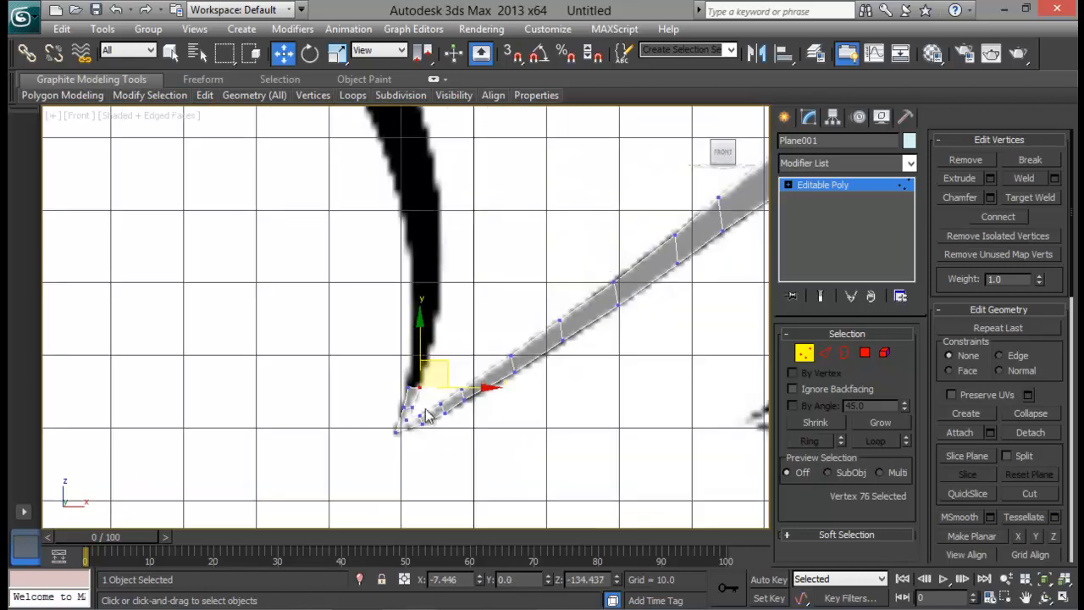
pyautogui.click(467, 396)
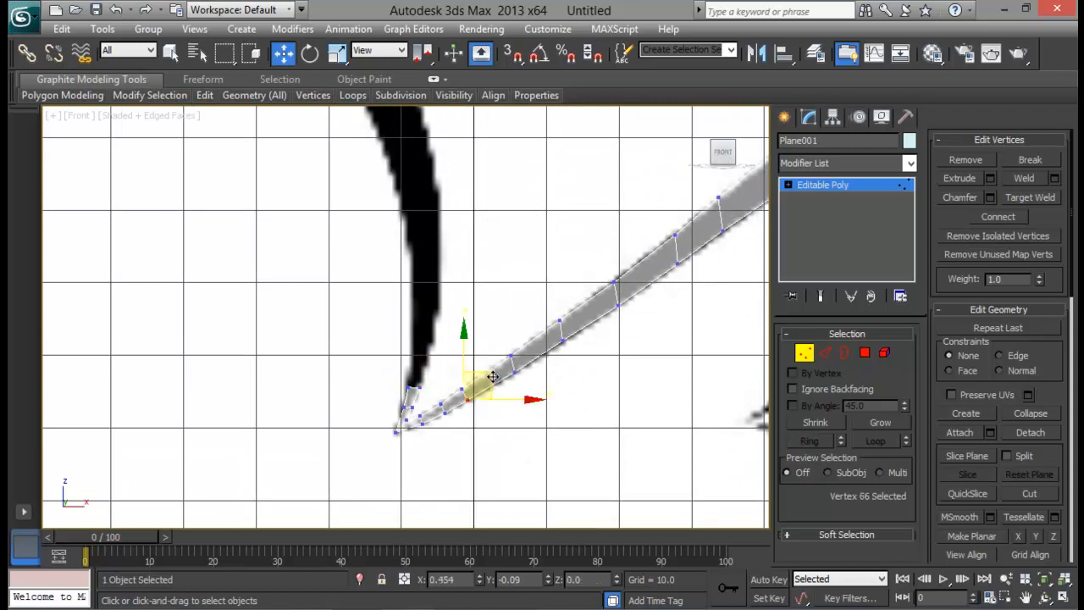
pyautogui.click(462, 389)
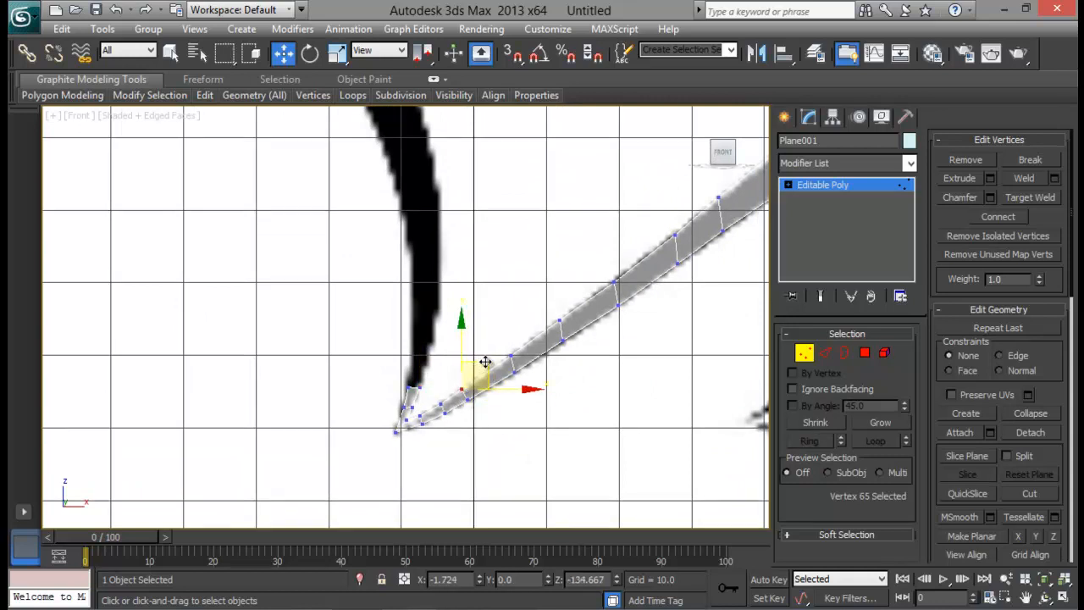
pyautogui.moveTo(485, 361); pyautogui.dragTo(485, 364)
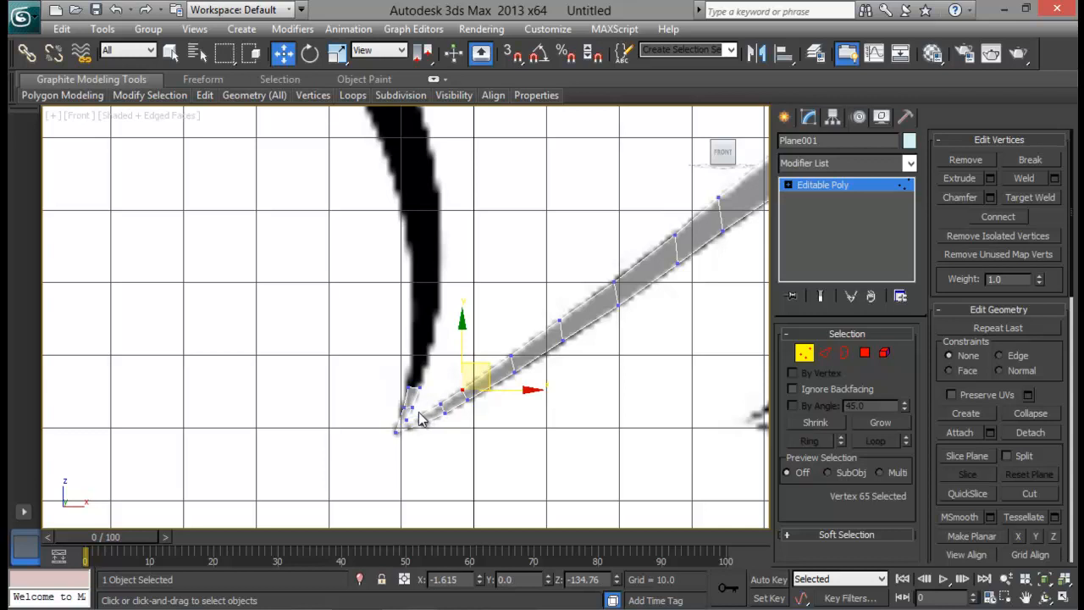
pyautogui.click(421, 417)
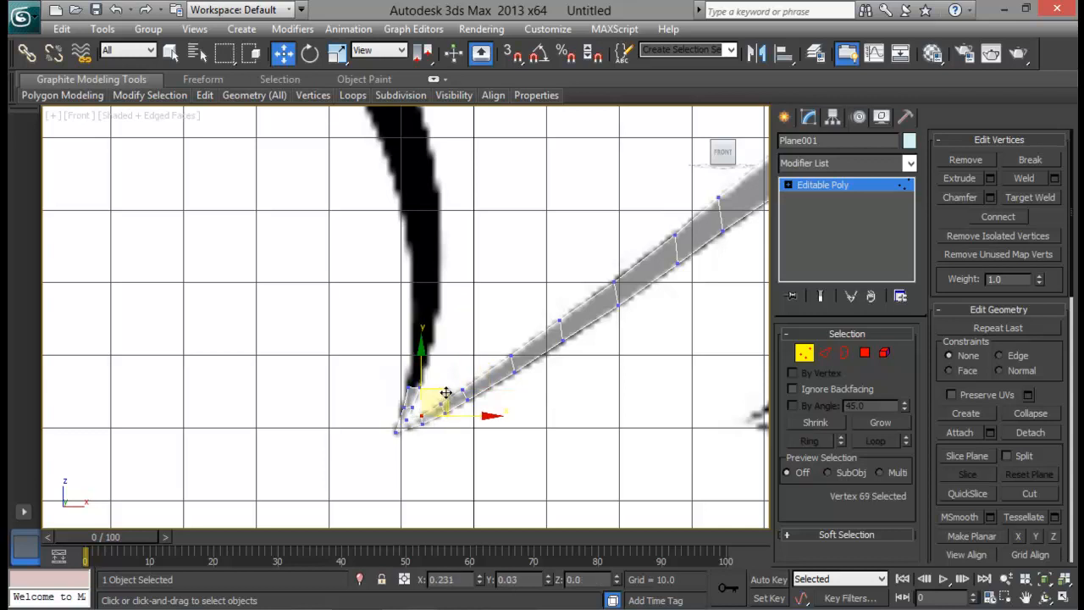
# Step: Move the inner corner vertex slightly deeper into the notch between the two bands at the tip
pyautogui.scroll(8, 444, 394)
pyautogui.moveTo(489, 351); pyautogui.dragTo(525, 439, button='middle')
pyautogui.click(529, 385)
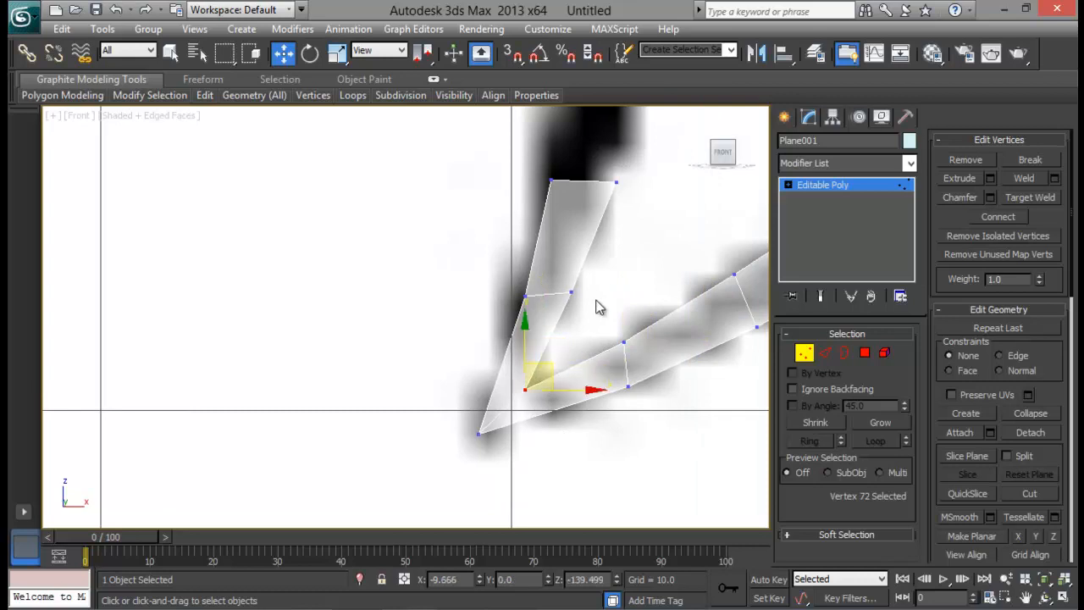
# Step: Extend the strip's lower side edge by four polygons down the right side of the arched lobe crossing it
pyautogui.scroll(-5, 575, 382)
pyautogui.moveTo(590, 363); pyautogui.dragTo(593, 398, button='middle')
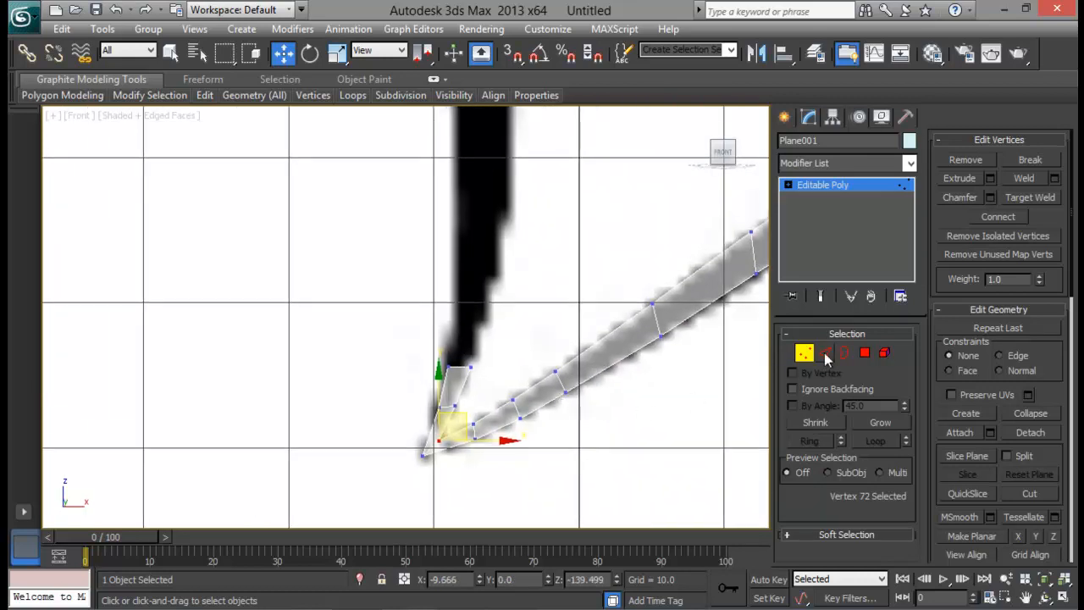
pyautogui.click(825, 353)
pyautogui.scroll(-3, 458, 415)
pyautogui.scroll(-2, 458, 415)
pyautogui.moveTo(576, 353); pyautogui.dragTo(367, 407, button='middle')
pyautogui.scroll(5, 372, 398)
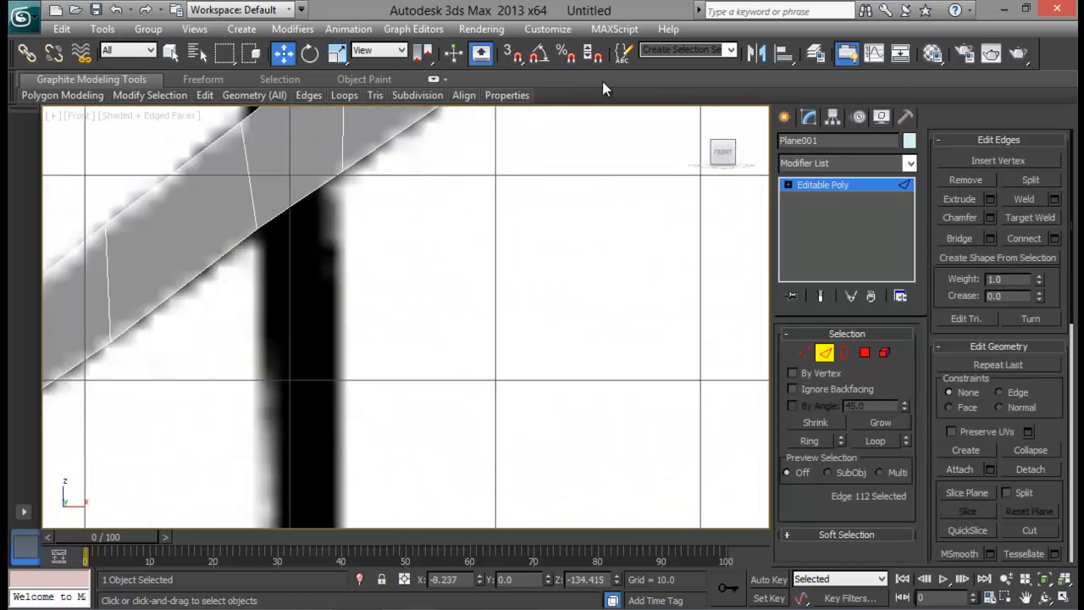
pyautogui.moveTo(602, 119); pyautogui.dragTo(539, 404, button='middle')
pyautogui.scroll(-1, 539, 404)
pyautogui.scroll(-1, 592, 292)
pyautogui.scroll(-2, 567, 300)
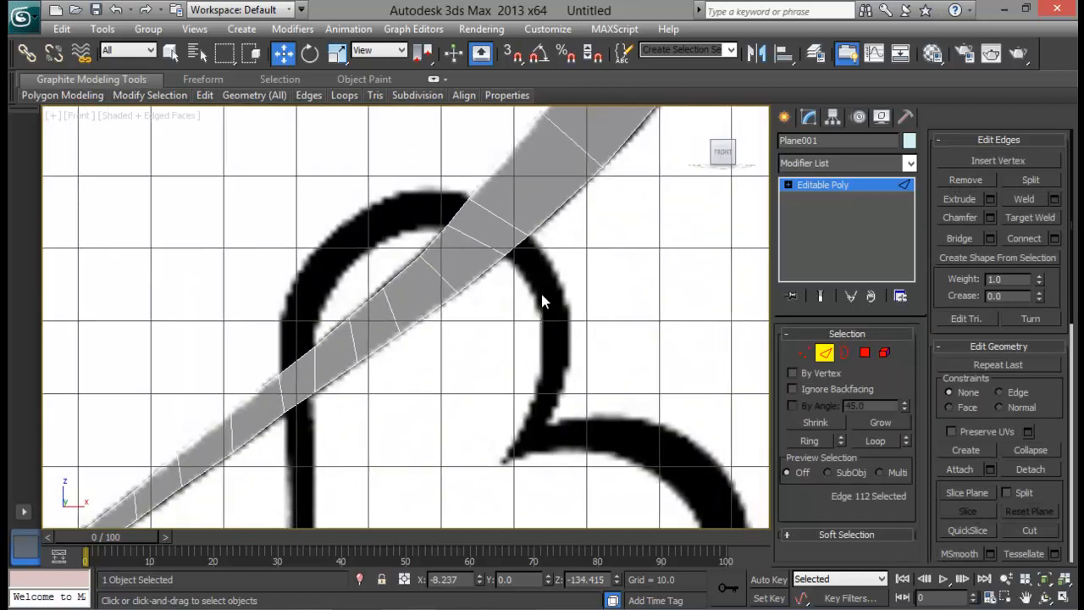
pyautogui.click(514, 246)
pyautogui.keyDown('shift'); pyautogui.moveTo(532, 234); pyautogui.dragTo(572, 381); pyautogui.keyUp('shift')
# Step: Extend two polygons along the arch's top from the upper crossing and two up its left side from the lower crossing
pyautogui.click(468, 206)
pyautogui.keyDown('shift'); pyautogui.moveTo(468, 206); pyautogui.dragTo(406, 188); pyautogui.keyUp('shift')
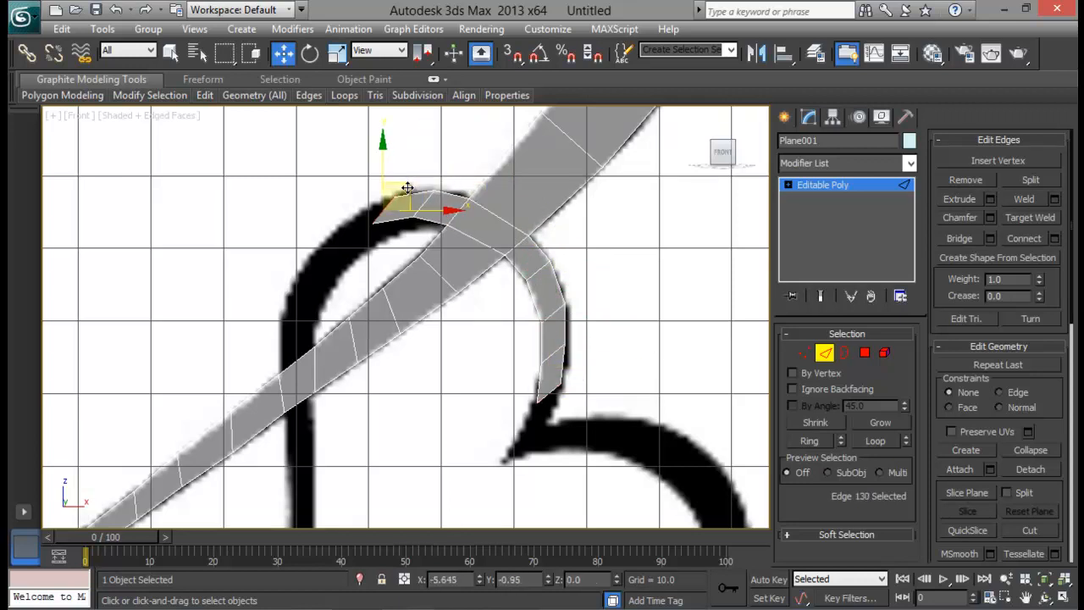
pyautogui.click(294, 364)
pyautogui.keyDown('shift'); pyautogui.moveTo(321, 337); pyautogui.dragTo(348, 237); pyautogui.keyUp('shift')
# Step: Fit the four vertices of the two polygons on the arch's left side to the black reference band
pyautogui.click(805, 352)
pyautogui.click(302, 303)
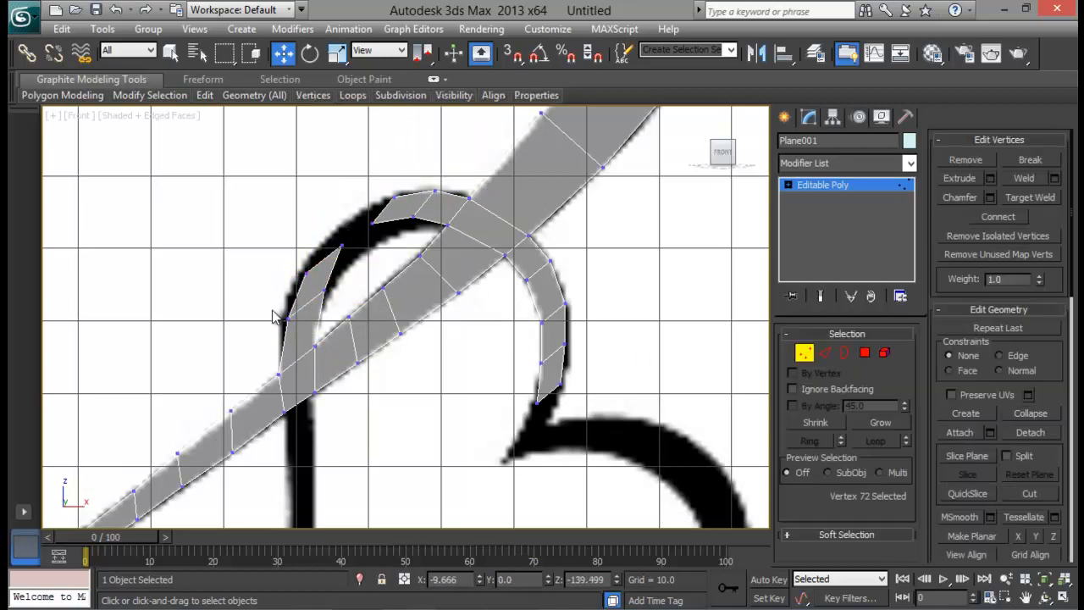
pyautogui.moveTo(302, 303); pyautogui.dragTo(301, 304)
pyautogui.click(325, 292)
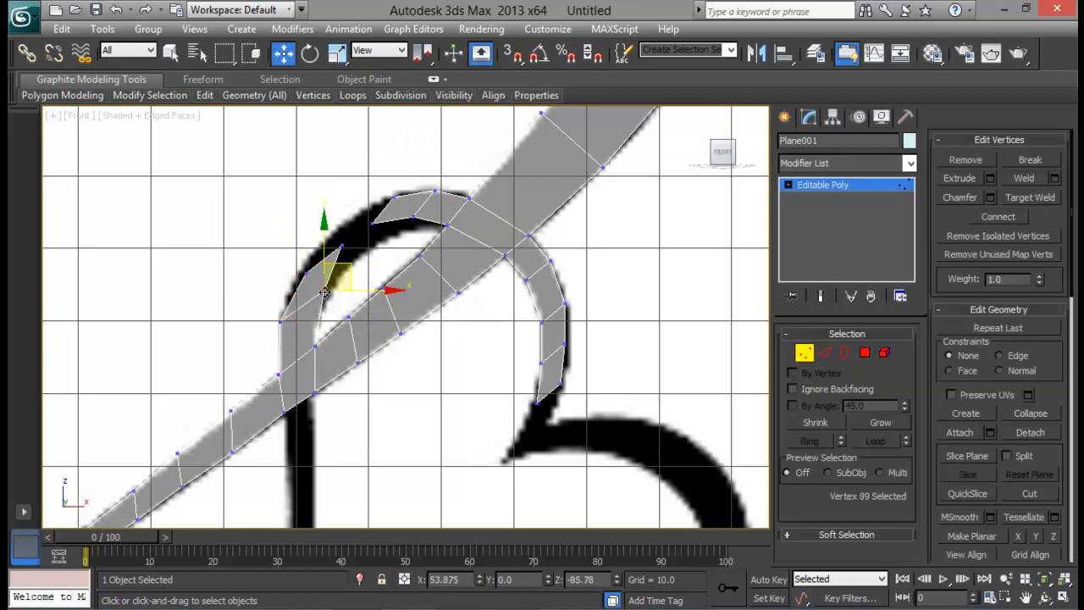
pyautogui.moveTo(350, 266); pyautogui.dragTo(346, 290)
pyautogui.click(306, 273)
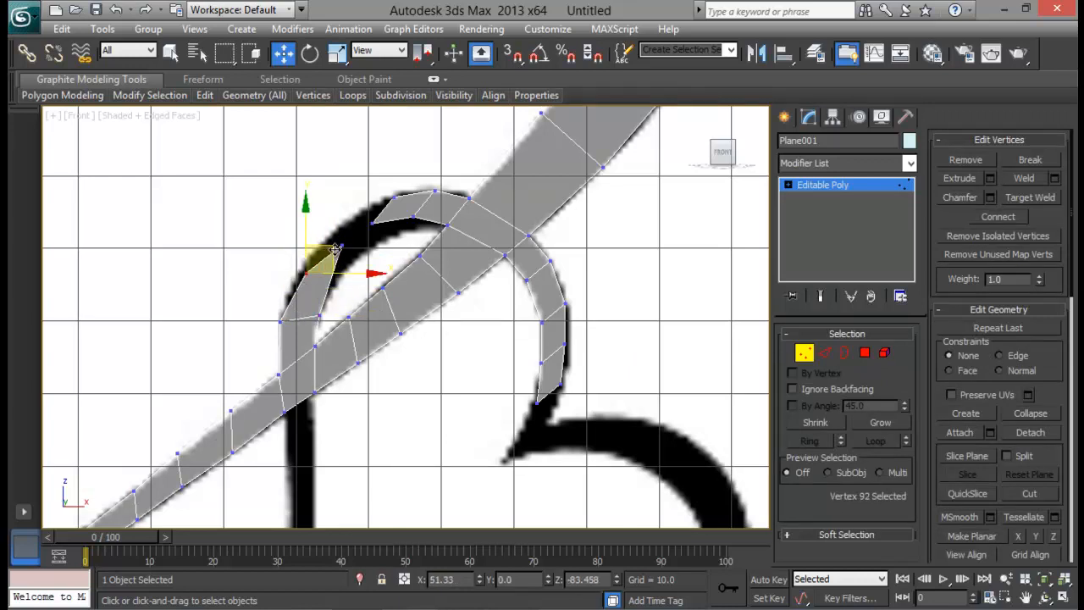
pyautogui.moveTo(332, 253); pyautogui.dragTo(373, 256)
pyautogui.click(343, 246)
# Step: Fit the four vertices of the two polygons at the arch's top to the black reference band
pyautogui.click(374, 225)
pyautogui.moveTo(390, 199); pyautogui.dragTo(449, 162)
pyautogui.click(415, 219)
pyautogui.click(394, 200)
pyautogui.click(435, 193)
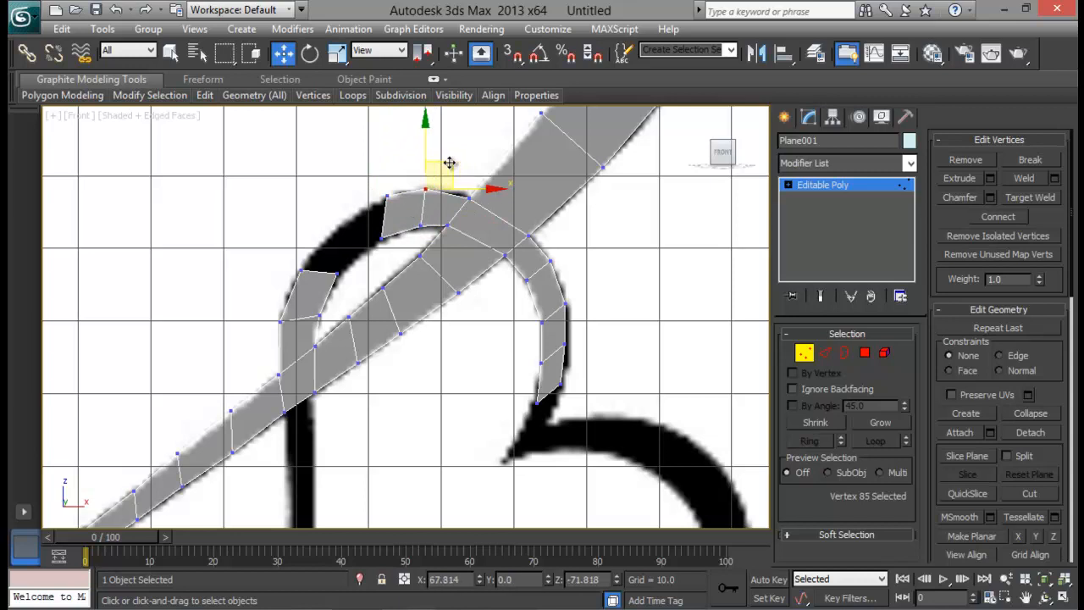
# Step: Adjust the two strip vertices at the upper crossing so the arch joins the strip along the reference outline
pyautogui.click(446, 227)
pyautogui.moveTo(475, 205); pyautogui.dragTo(471, 210)
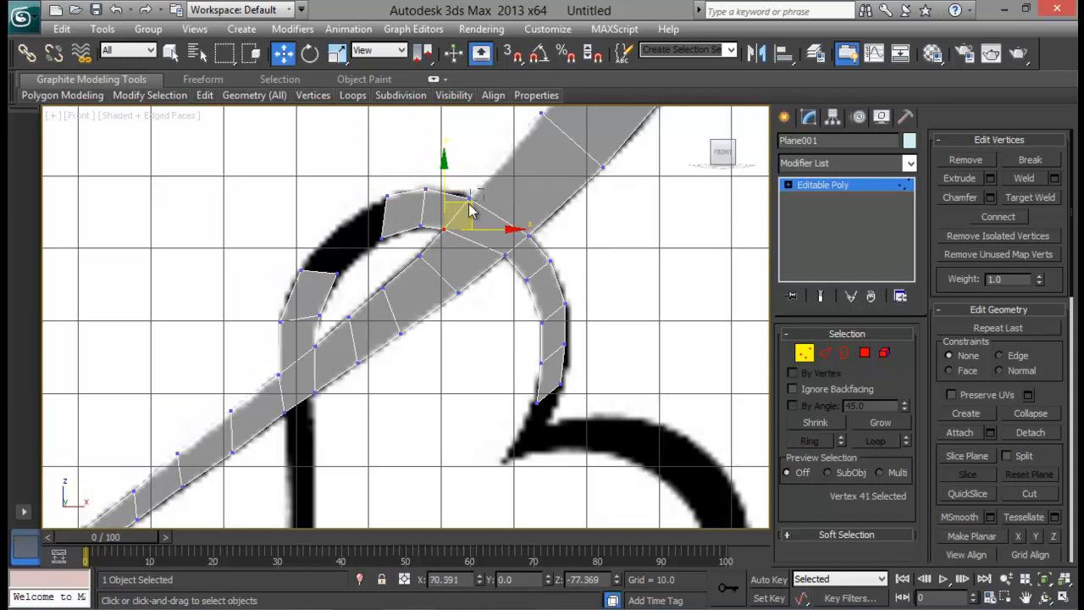
pyautogui.click(466, 201)
pyautogui.moveTo(493, 174); pyautogui.dragTo(491, 169)
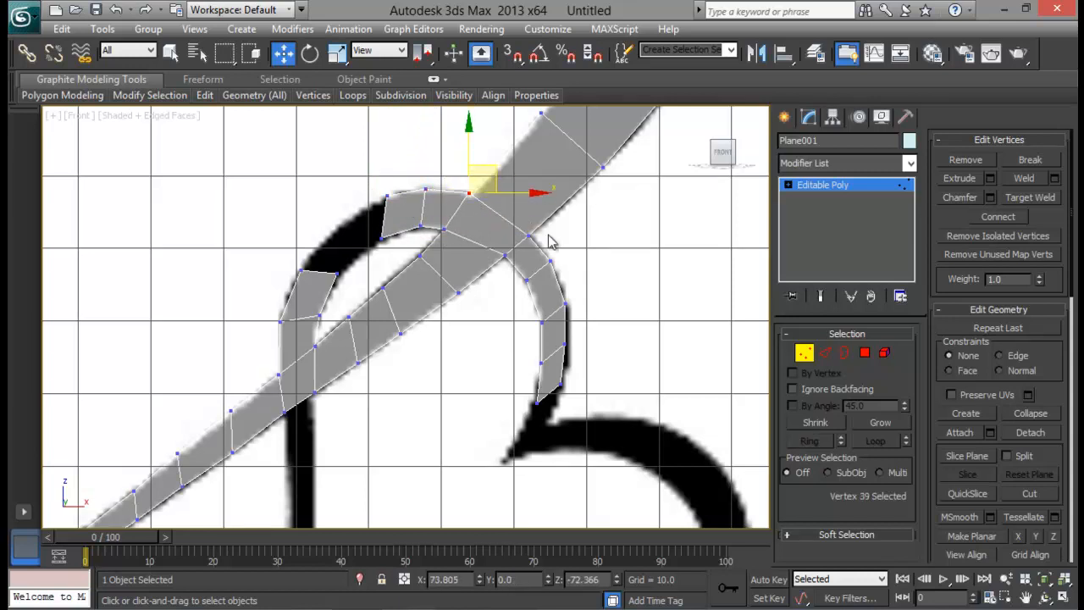
pyautogui.moveTo(551, 240); pyautogui.dragTo(643, 312, button='middle')
pyautogui.click(824, 353)
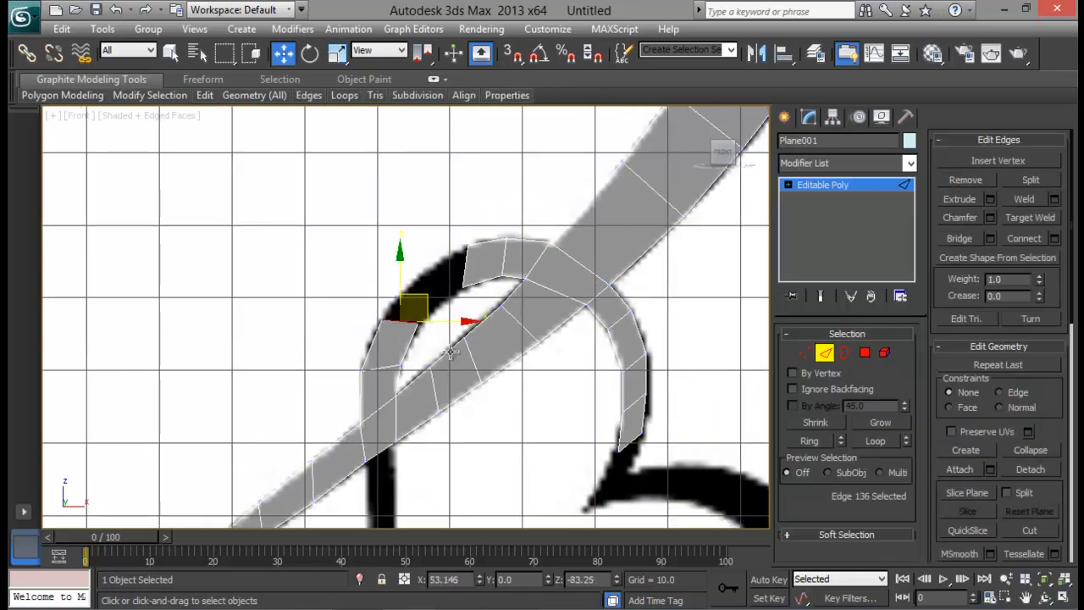
pyautogui.click(803, 353)
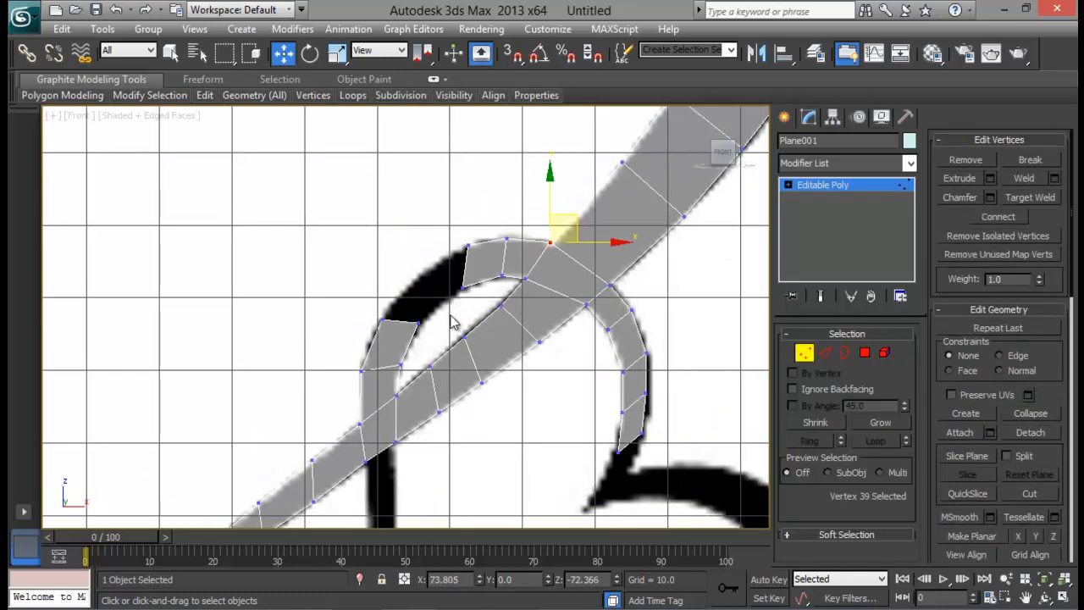
# Step: Fit the four vertices on the arch's two open ends to the edges of the black reference band
pyautogui.click(467, 290)
pyautogui.moveTo(483, 277); pyautogui.dragTo(479, 227)
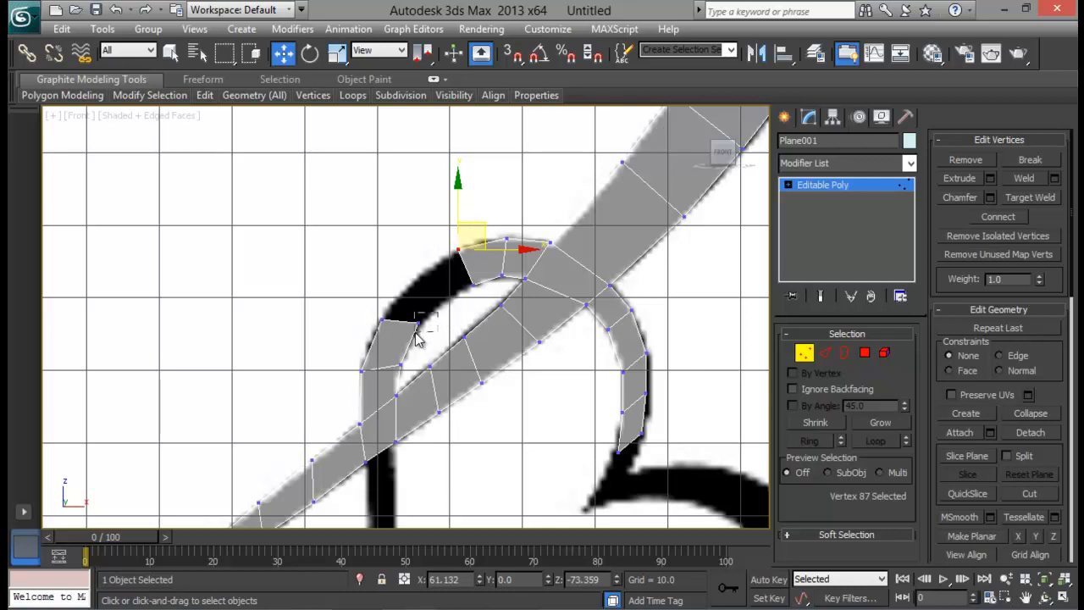
pyautogui.moveTo(415, 331); pyautogui.dragTo(432, 308)
pyautogui.moveTo(366, 301); pyautogui.dragTo(390, 331)
pyautogui.click(401, 284)
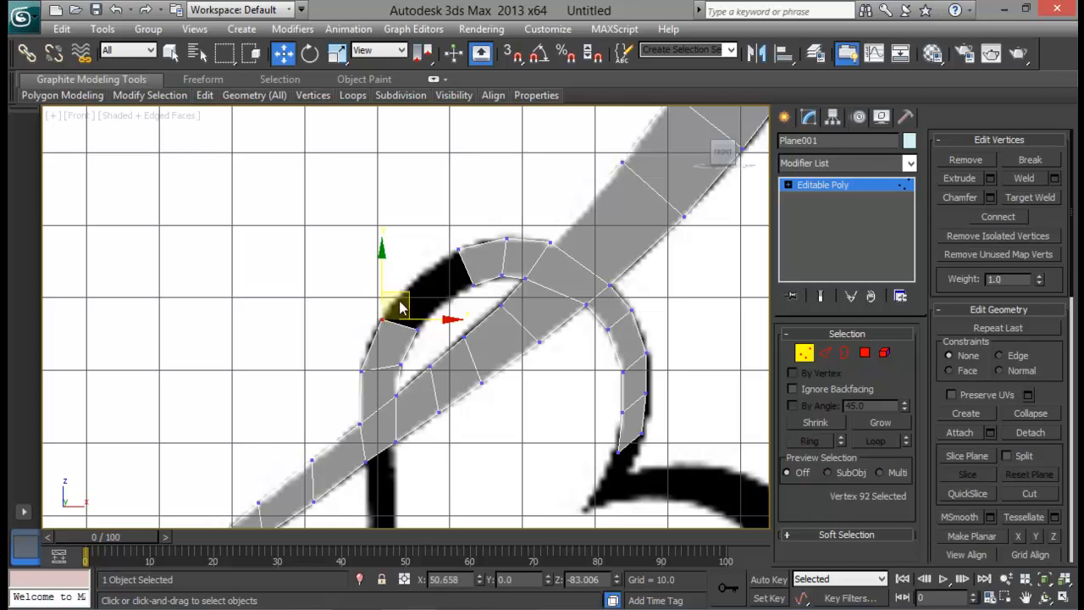
# Step: Bridge the two open edges of the arch, with one dividing edge across the middle of the new section
pyautogui.click(825, 352)
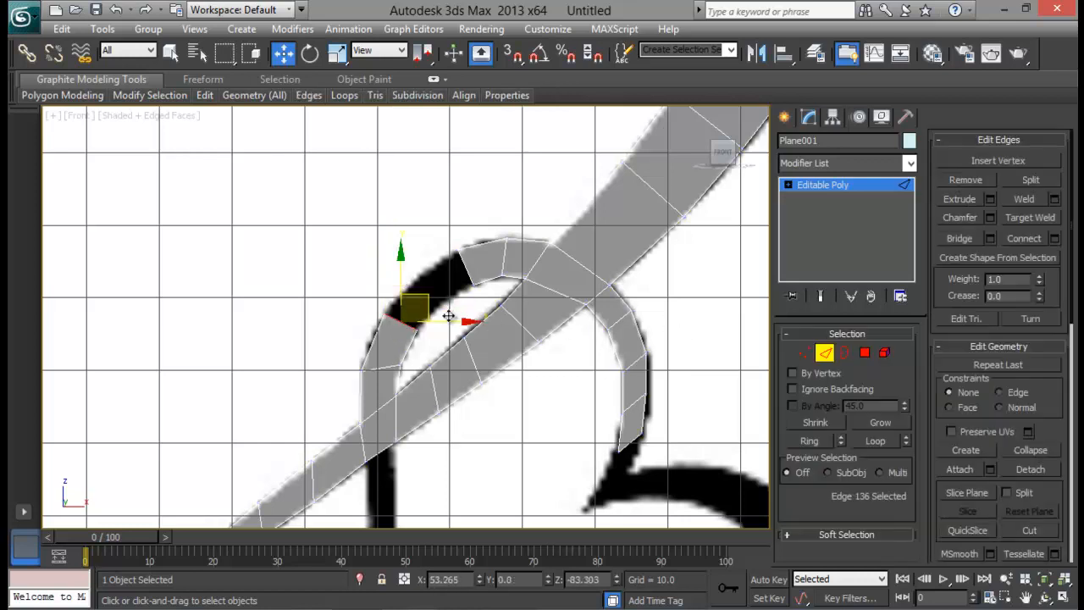
pyautogui.keyDown('ctrl'); pyautogui.click(465, 267); pyautogui.keyUp('ctrl')
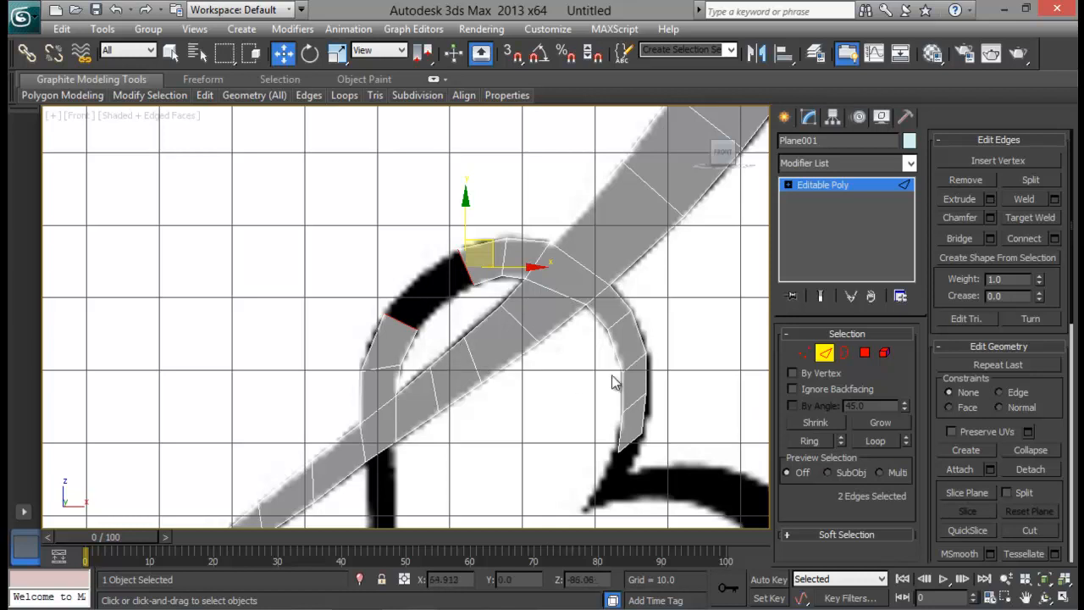
pyautogui.click(971, 243)
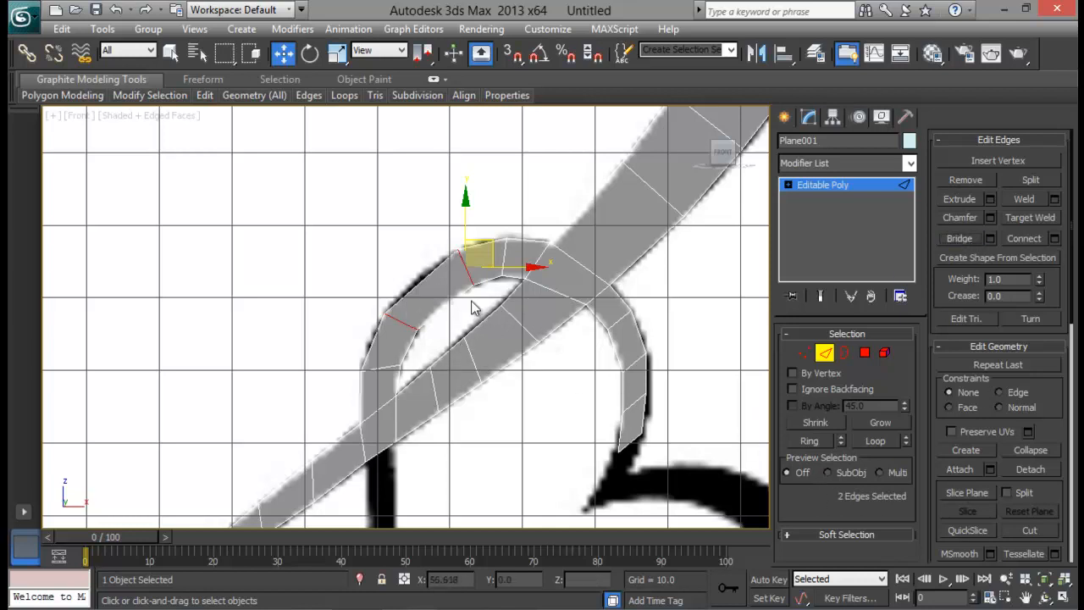
pyautogui.click(988, 241)
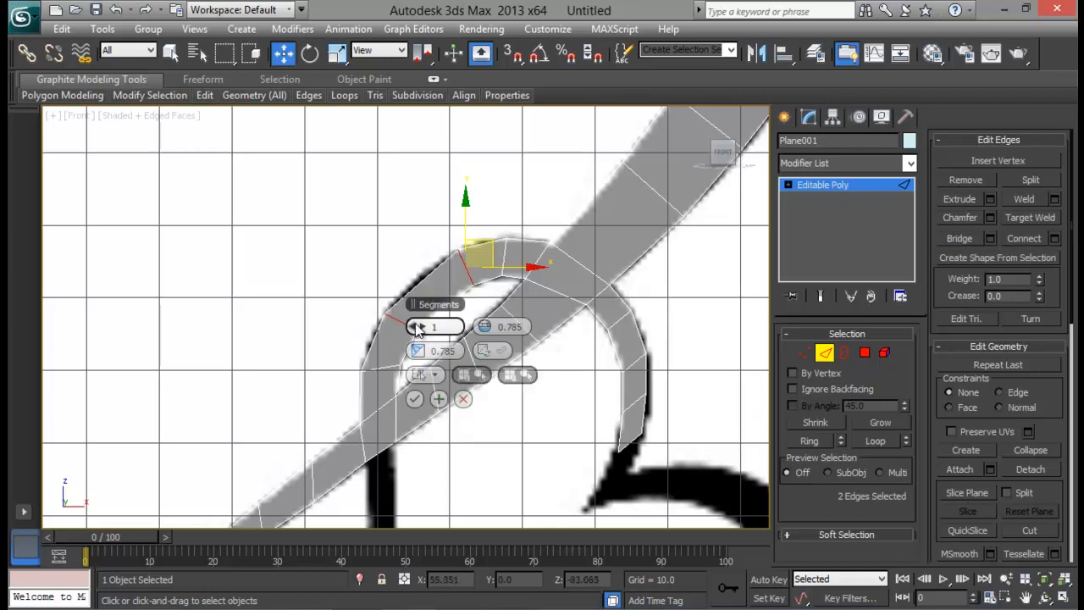
pyautogui.click(414, 398)
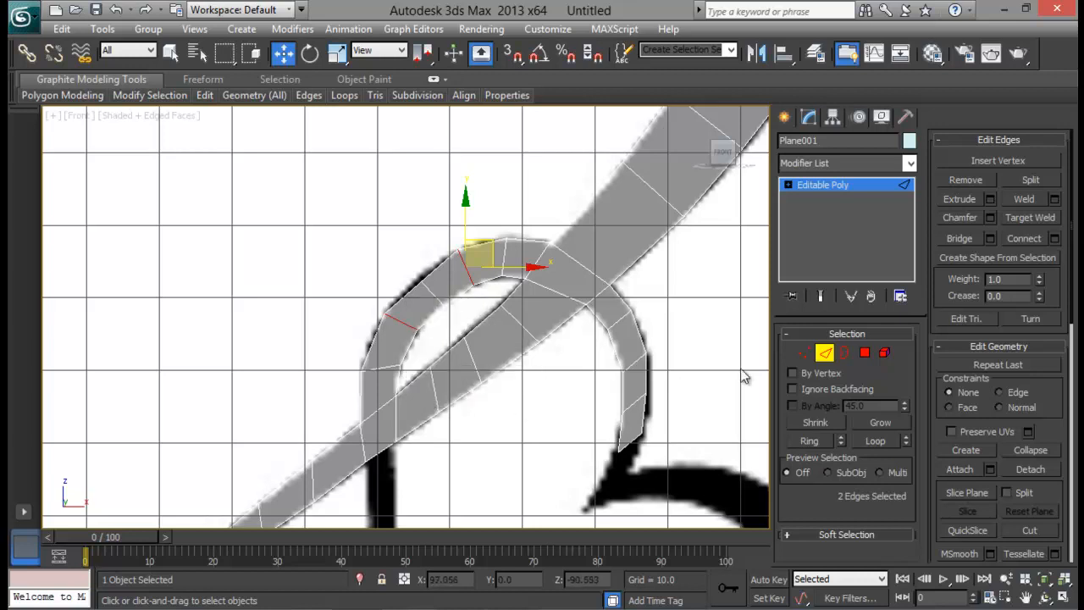
# Step: Move the two vertices in the middle of the bridged section outward onto the reference band
pyautogui.click(803, 352)
pyautogui.moveTo(454, 315); pyautogui.dragTo(455, 313)
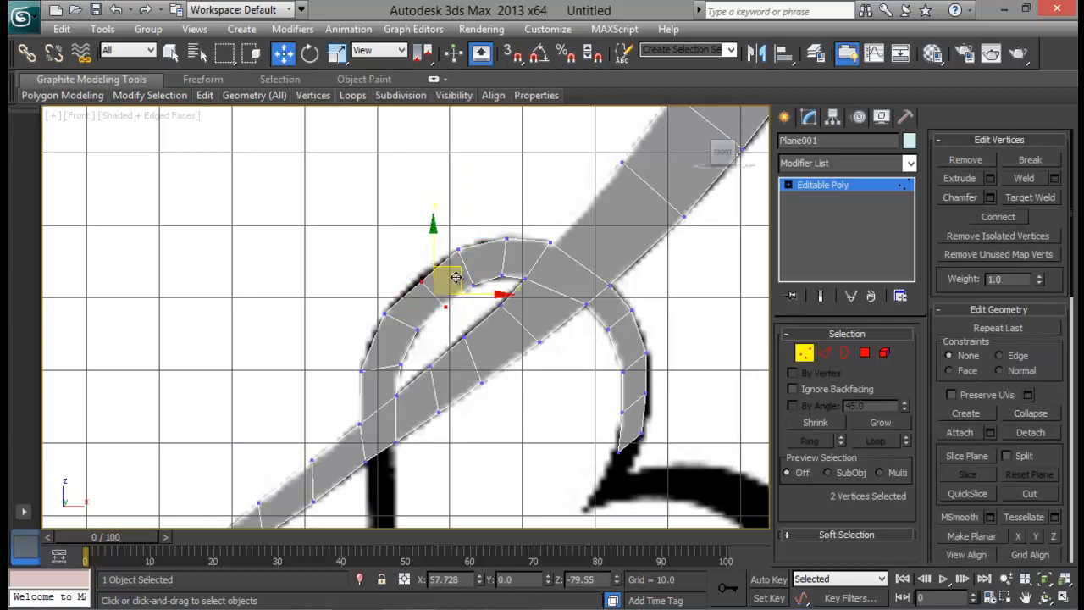
pyautogui.scroll(-3, 581, 292)
pyautogui.moveTo(543, 343); pyautogui.dragTo(542, 283, button='middle')
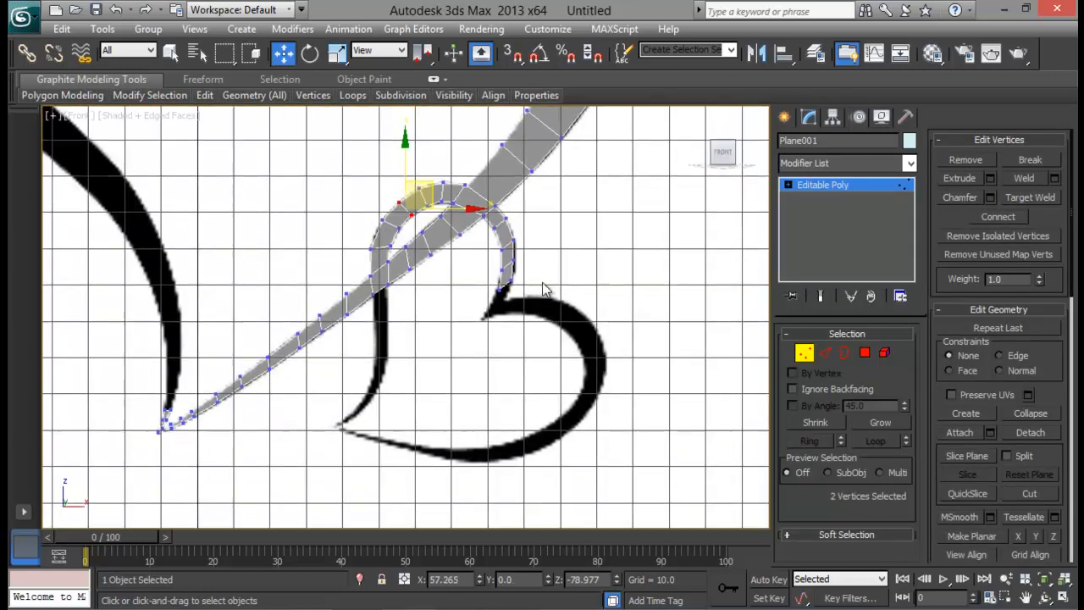
# Step: Finish vertex editing and reselect the traced pendant mesh as a whole object in the front view
pyautogui.moveTo(466, 299); pyautogui.dragTo(531, 386, button='middle')
pyautogui.scroll(-4, 378, 264)
pyautogui.moveTo(378, 264); pyautogui.dragTo(422, 375, button='middle')
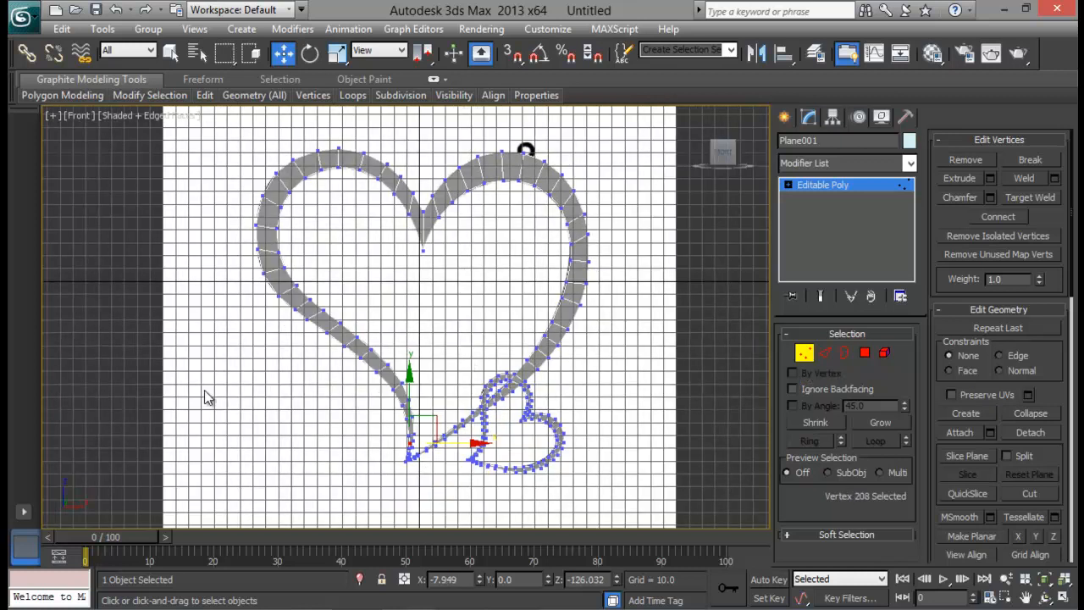
pyautogui.moveTo(208, 397); pyautogui.dragTo(281, 375, button='middle')
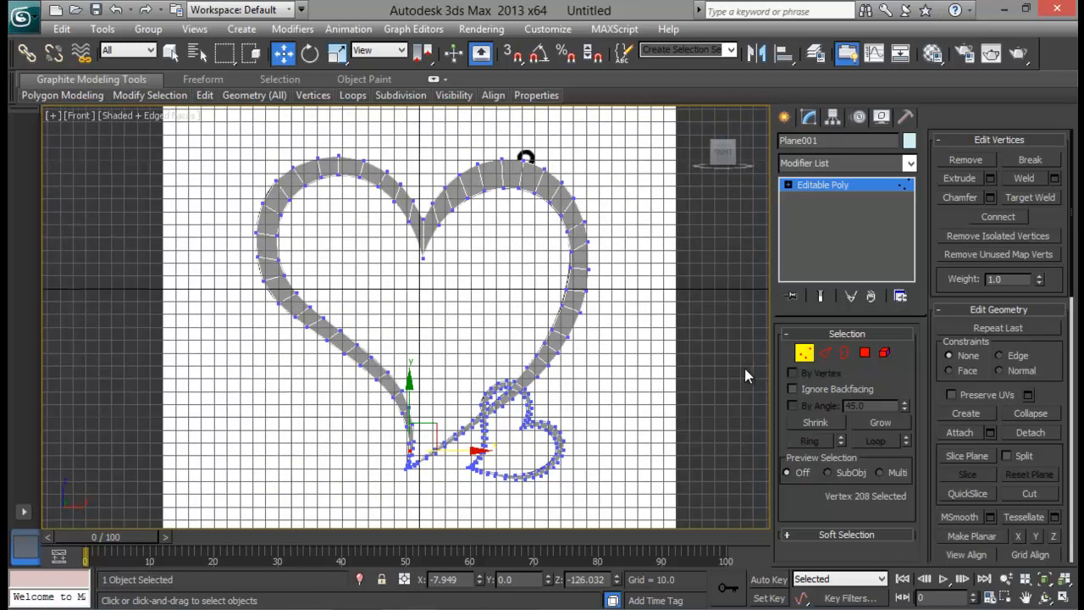
pyautogui.click(805, 357)
pyautogui.click(628, 388)
pyautogui.moveTo(608, 381); pyautogui.dragTo(606, 367, button='middle')
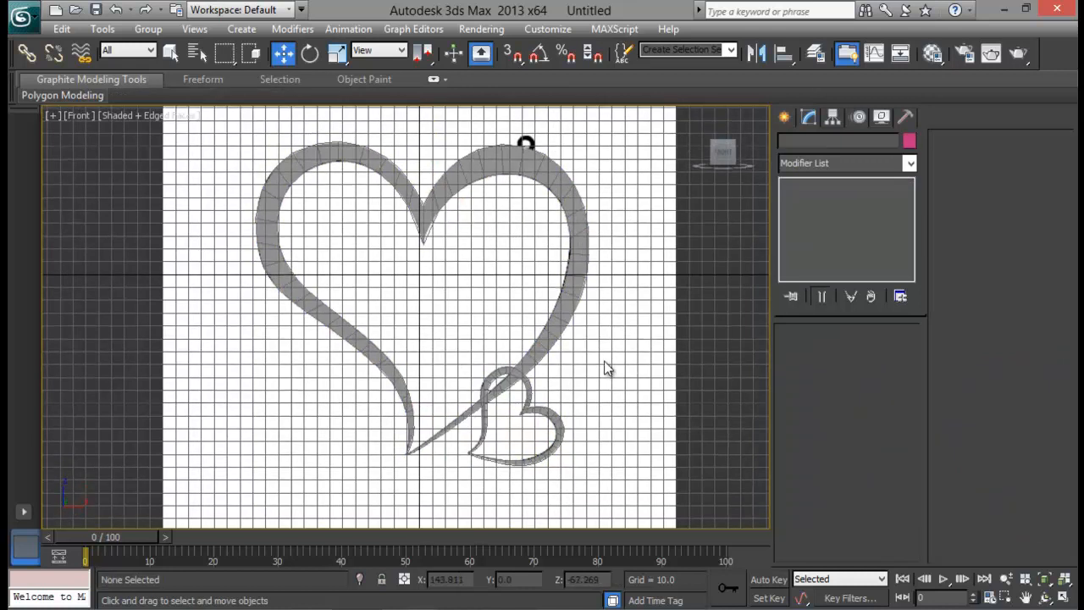
pyautogui.click(565, 314)
pyautogui.moveTo(575, 283); pyautogui.dragTo(572, 289, button='middle')
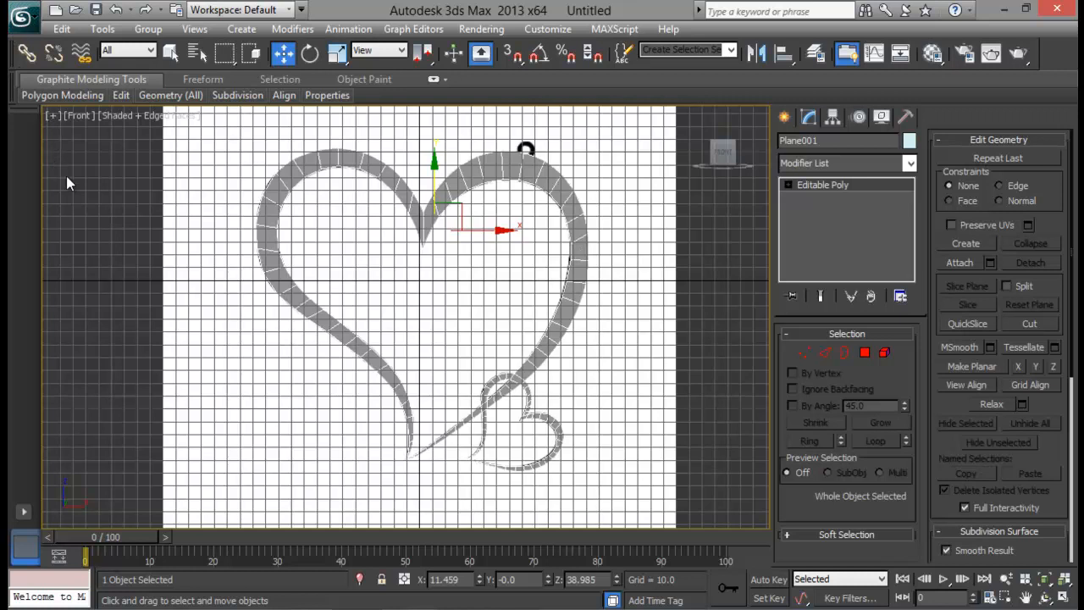
# Step: Save the scene as keyring_01 in a new folder named tutorial on Local Disk (D:)
pyautogui.hotkey('alt', 'f')
pyautogui.click(59, 207)
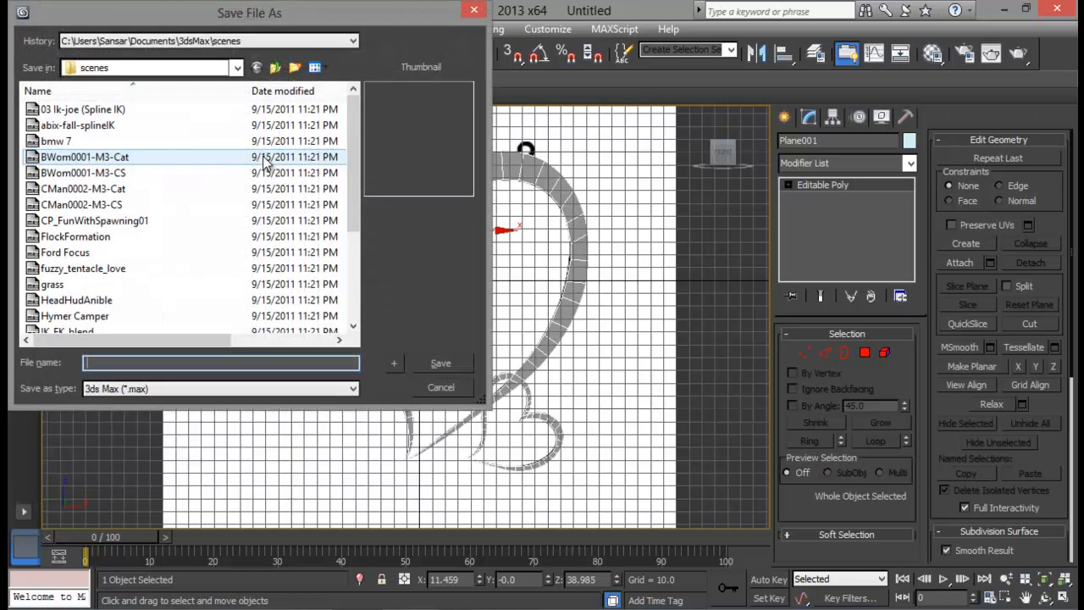
pyautogui.click(149, 69)
pyautogui.click(117, 213)
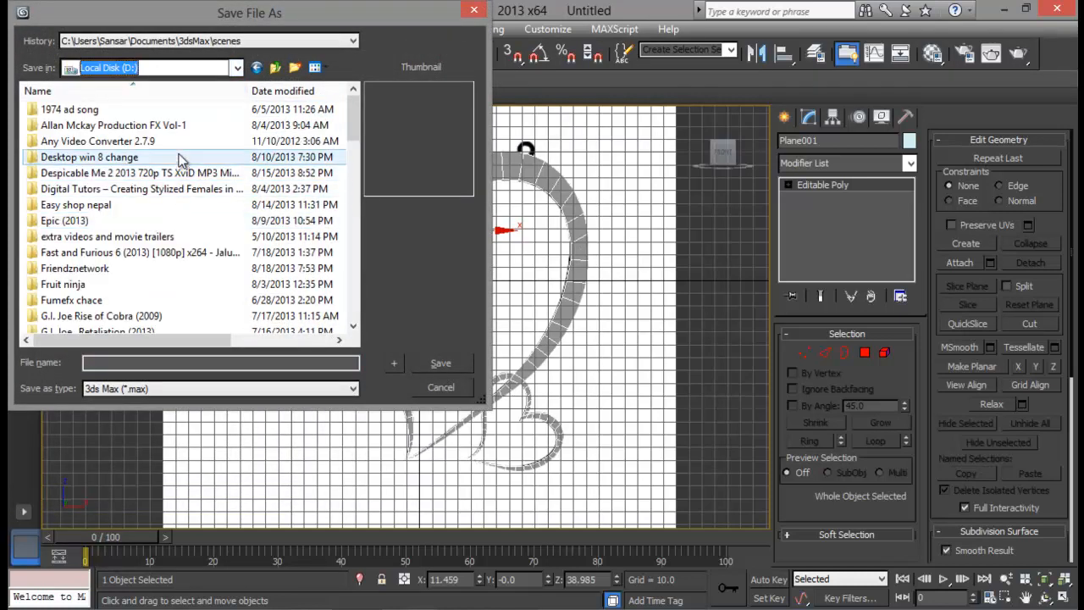
pyautogui.click(295, 68)
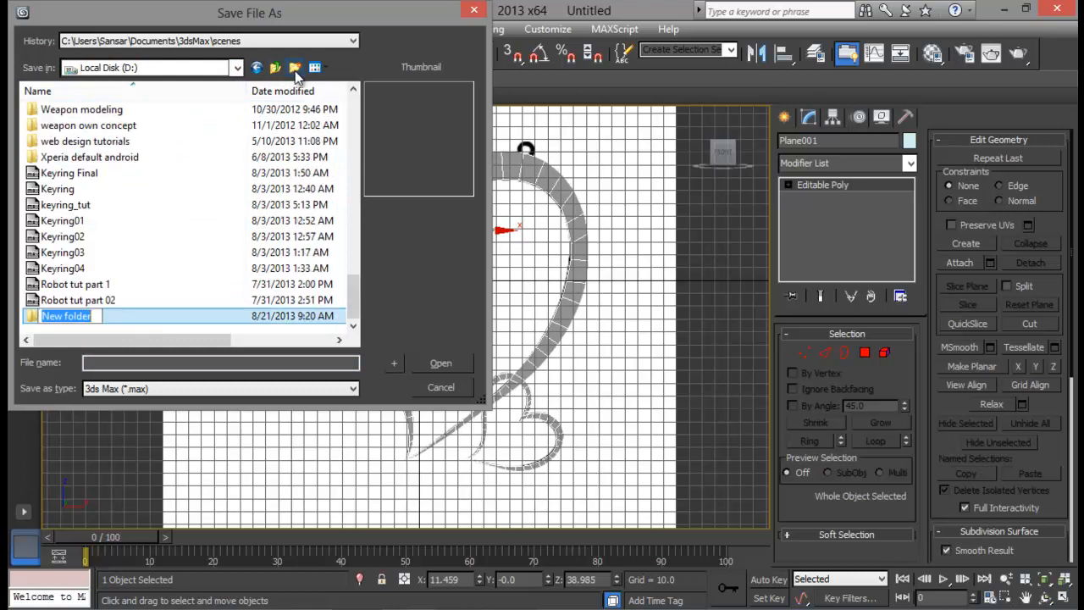
pyautogui.write('tutorial')
pyautogui.press('Return')
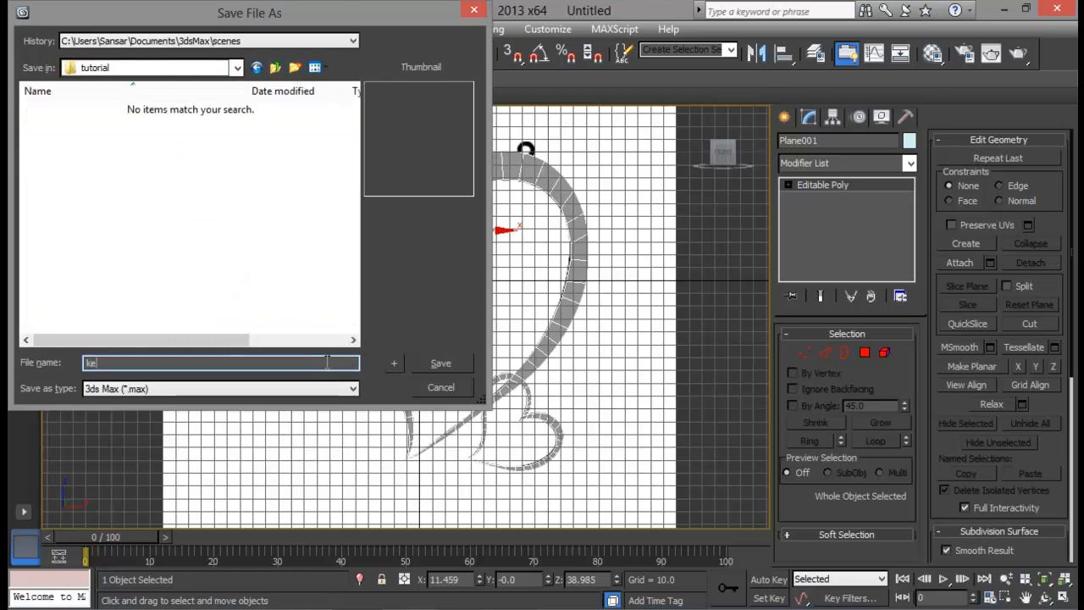
pyautogui.press('Return')
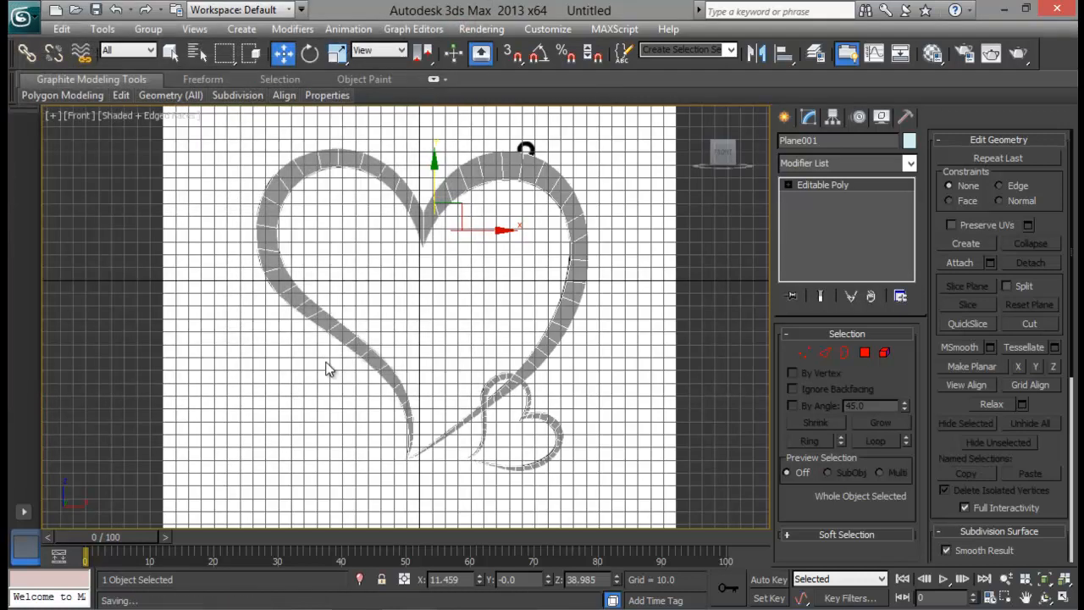
# Step: Select all polygons of the pendant mesh and show them in a maximized perspective view
pyautogui.press('z')
pyautogui.scroll(5, 510, 349)
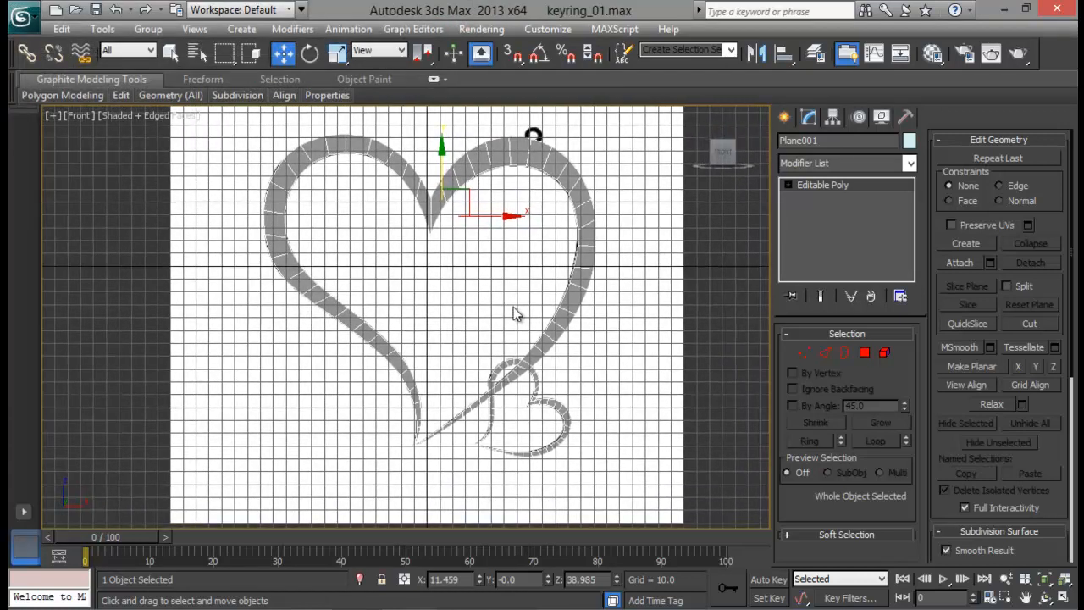
pyautogui.moveTo(537, 268); pyautogui.dragTo(525, 340, button='middle')
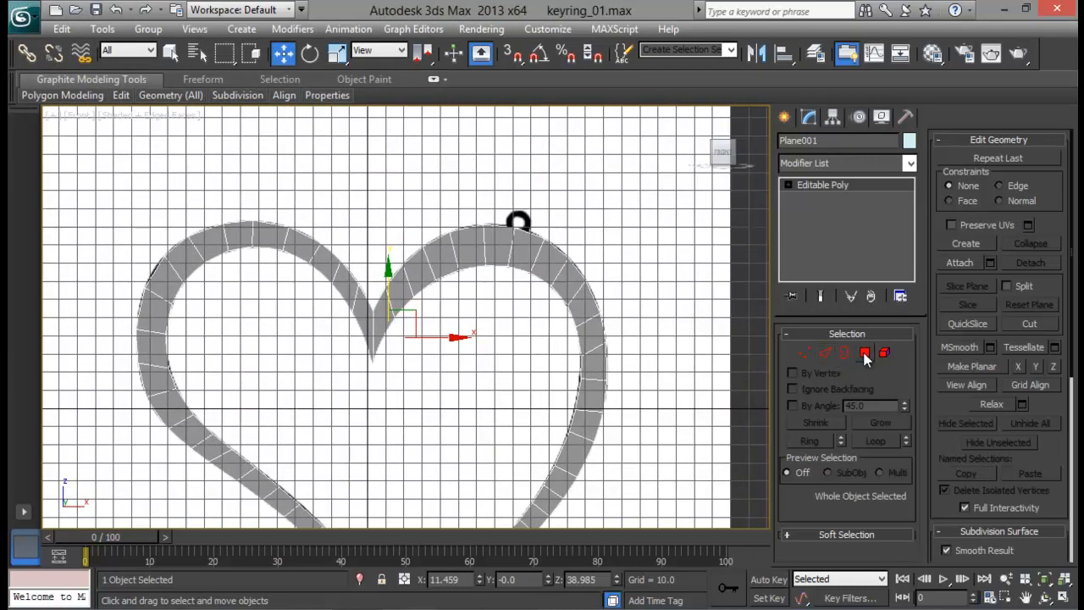
pyautogui.click(865, 352)
pyautogui.scroll(-3, 533, 305)
pyautogui.moveTo(242, 219); pyautogui.dragTo(525, 540)
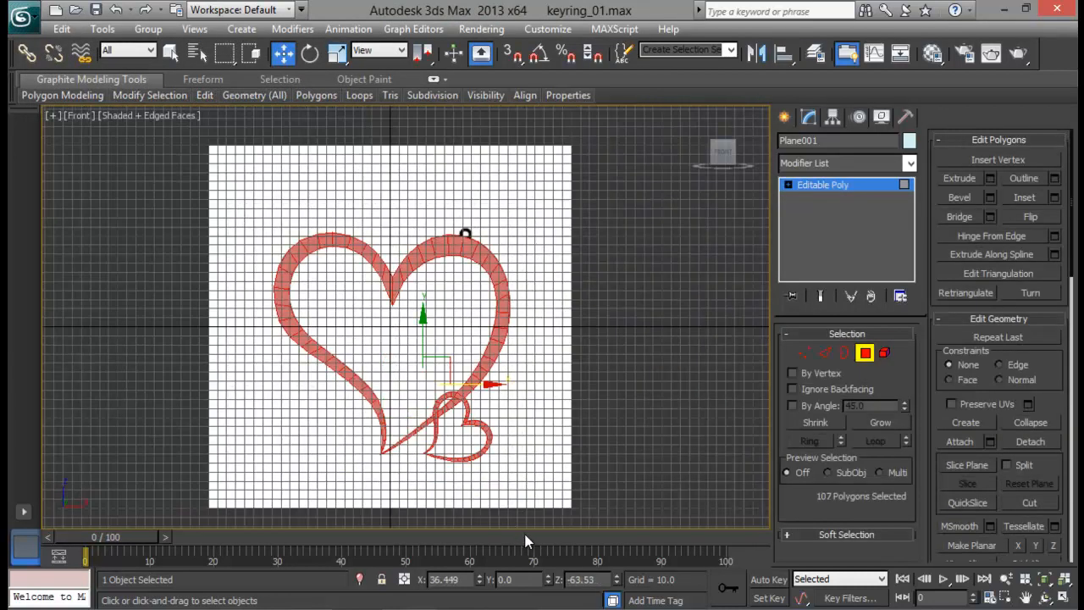
pyautogui.hotkey('alt', 'w')
pyautogui.rightClick(689, 458)
pyautogui.hotkey('alt', 'w')
pyautogui.scroll(-2, 587, 403)
pyautogui.keyDown('alt'); pyautogui.moveTo(586, 403); pyautogui.dragTo(645, 328, button='middle'); pyautogui.keyUp('alt')
pyautogui.scroll(-4, 645, 329)
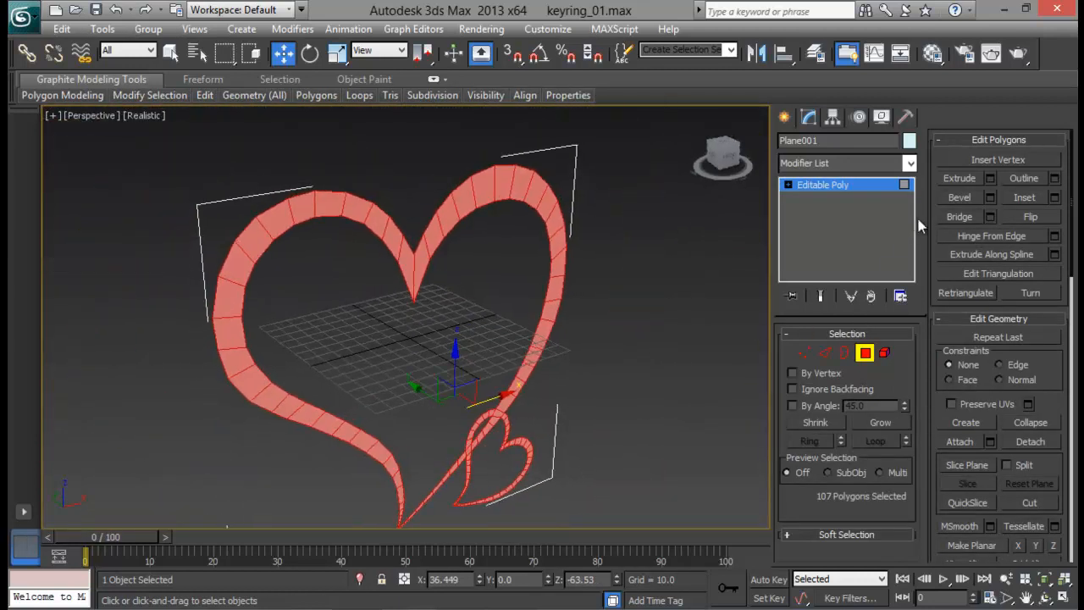
# Step: Extrude the polygons of both hearts as a group with a height of 15
pyautogui.click(990, 179)
pyautogui.keyDown('alt'); pyautogui.moveTo(757, 267); pyautogui.dragTo(681, 284, button='middle'); pyautogui.keyUp('alt')
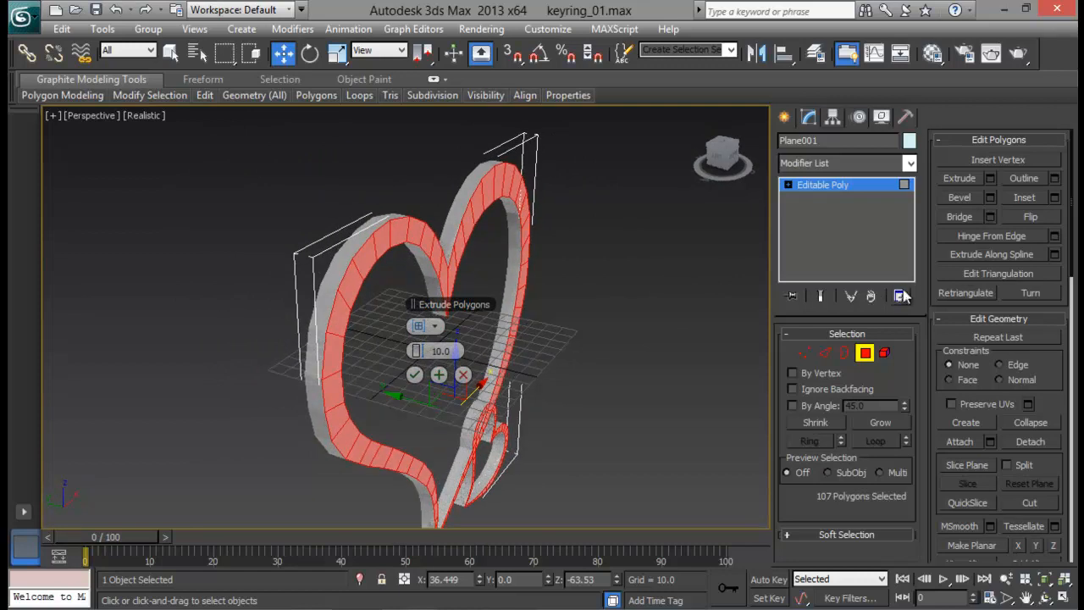
pyautogui.hotkey('ctrl', 'z')
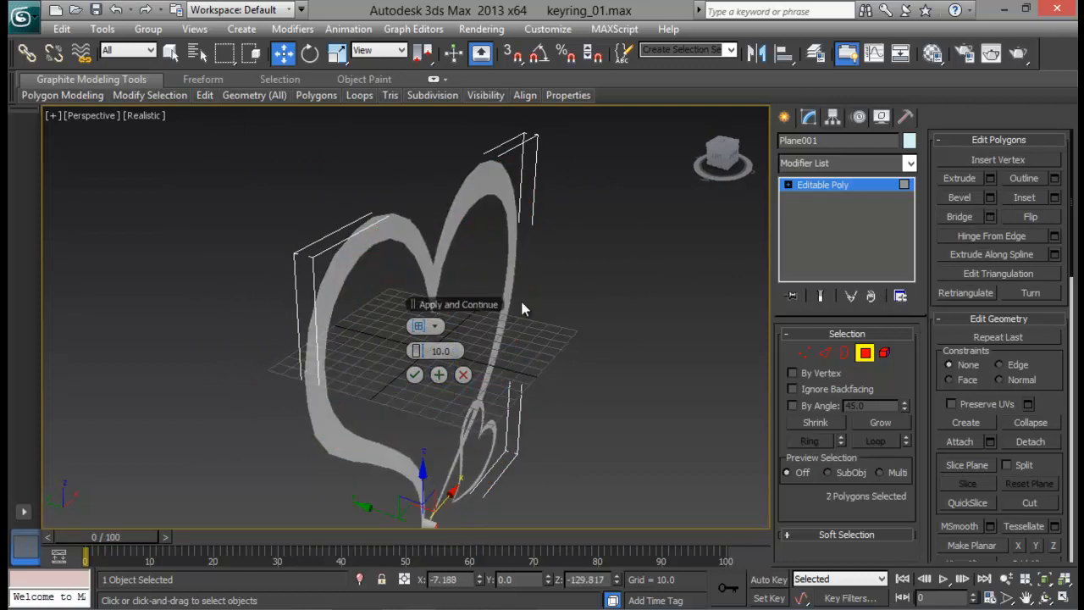
pyautogui.moveTo(221, 112); pyautogui.dragTo(599, 533)
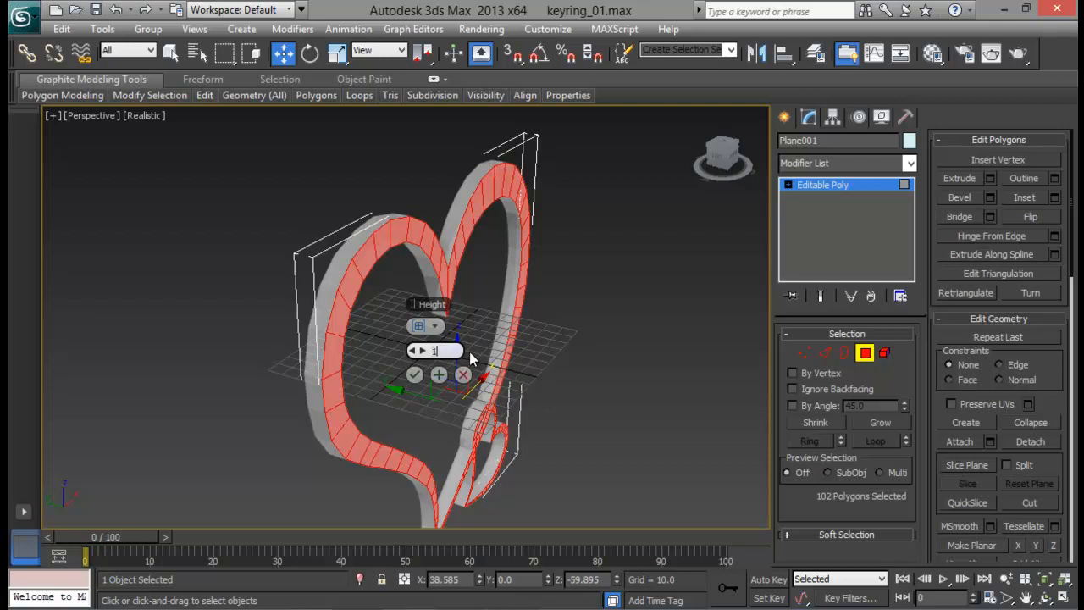
pyautogui.press('BackSpace')
pyautogui.press('BackSpace')
pyautogui.press('Return')
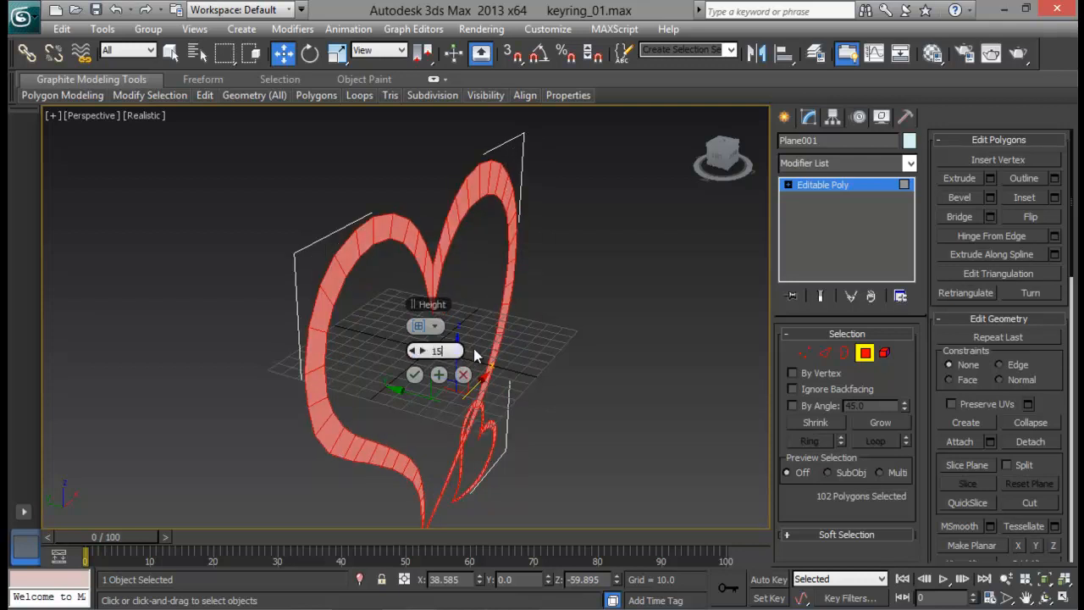
pyautogui.press('Return')
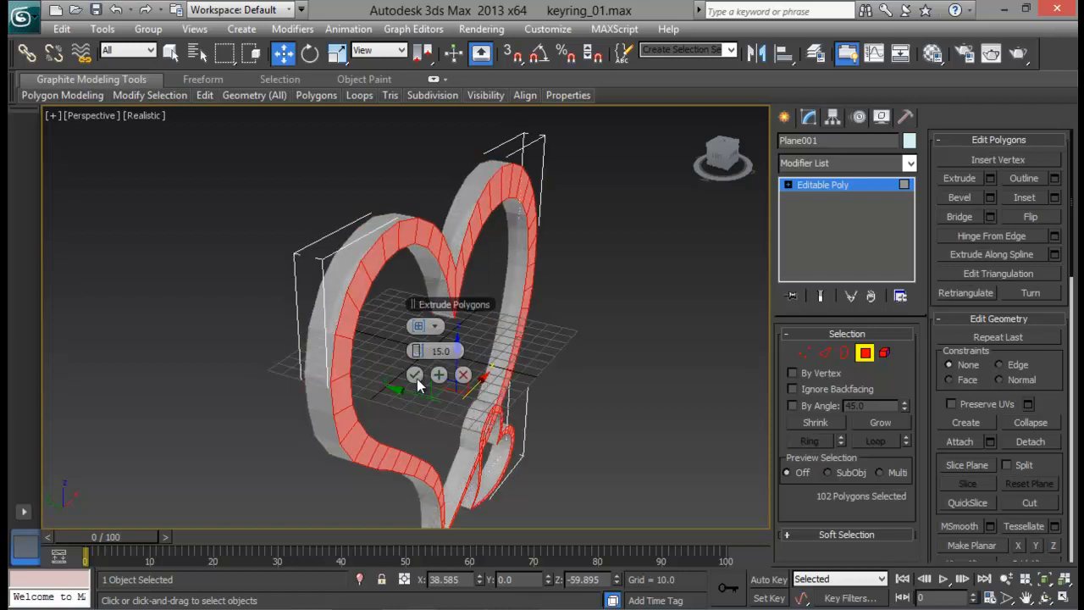
pyautogui.click(415, 376)
pyautogui.keyDown('alt'); pyautogui.moveTo(494, 270); pyautogui.dragTo(472, 295, button='middle'); pyautogui.keyUp('alt')
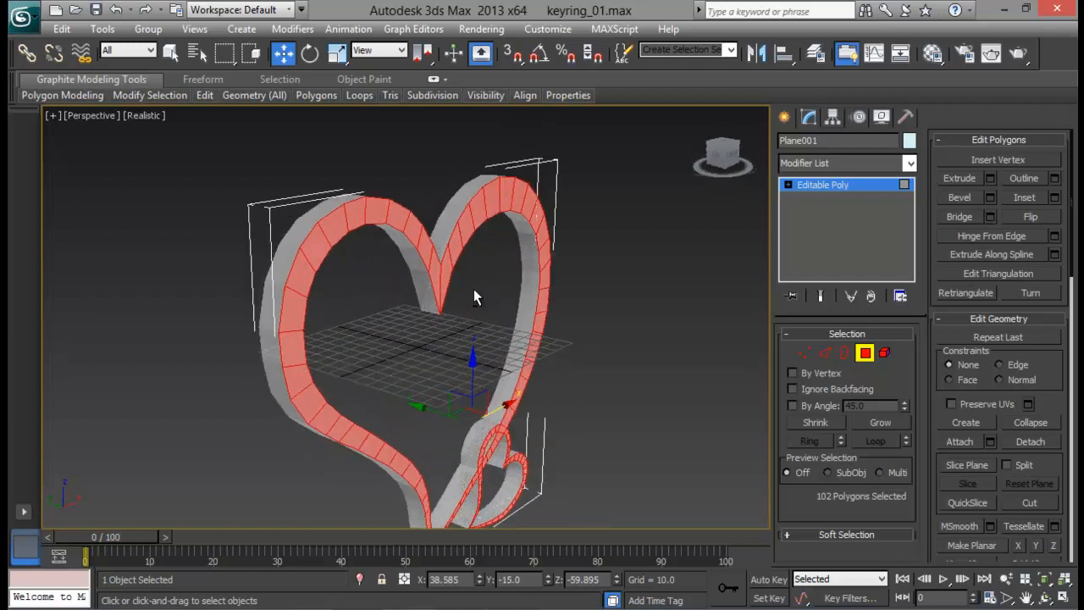
# Step: Finish polygon editing and reselect the extruded pendant as a whole object
pyautogui.click(865, 353)
pyautogui.click(585, 364)
pyautogui.keyDown('alt'); pyautogui.moveTo(584, 364); pyautogui.dragTo(576, 285, button='middle'); pyautogui.keyUp('alt')
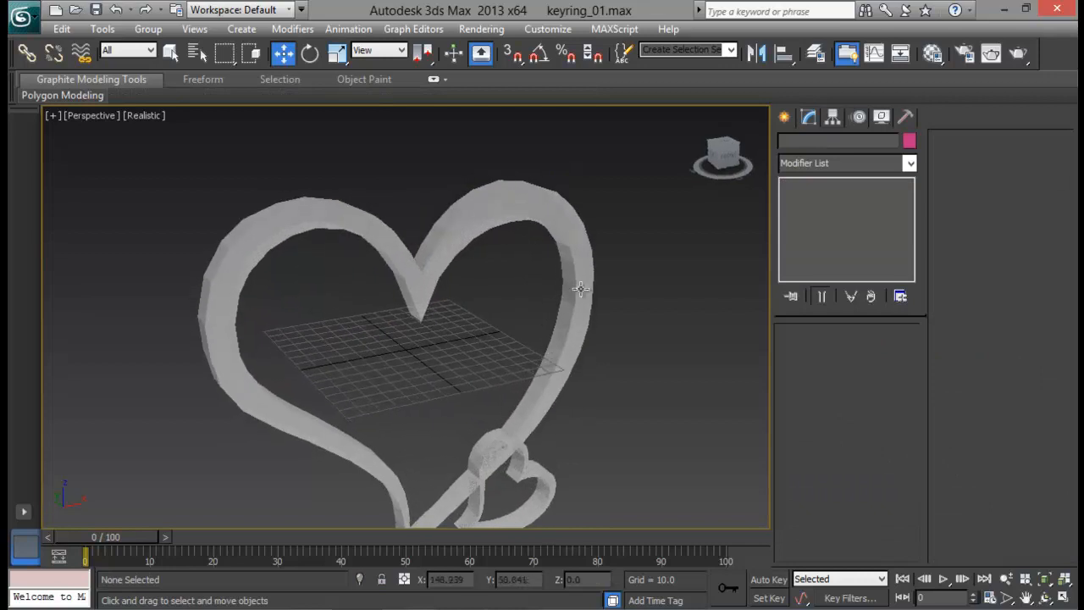
pyautogui.click(590, 284)
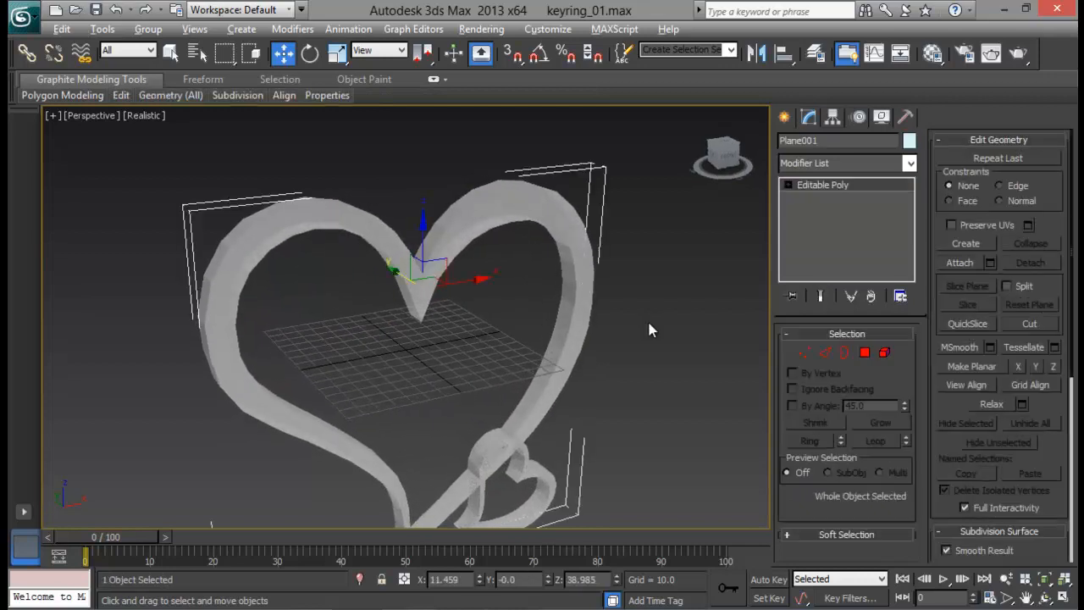
pyautogui.moveTo(649, 324)
pyautogui.keyDown('alt'); pyautogui.mouseDown(button='middle')
pyautogui.moveTo(610, 310)
pyautogui.moveTo(604, 285)
pyautogui.moveTo(520, 281)
pyautogui.mouseUp(button='middle'); pyautogui.keyUp('alt')
# Step: Set the perspective view to shaded display with edged faces and hide the selection brackets
pyautogui.click(143, 115)
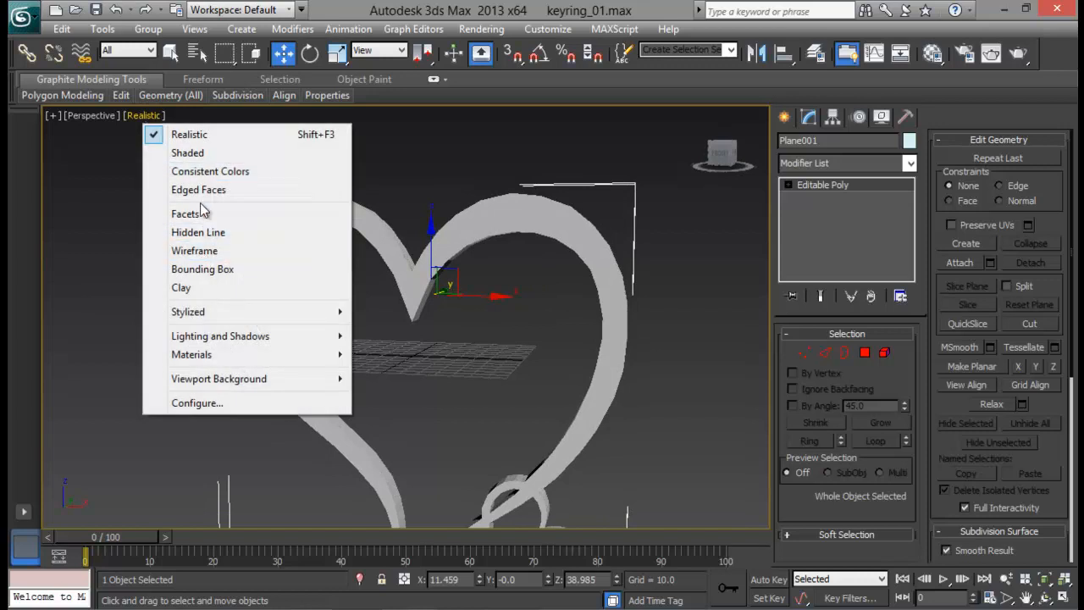
pyautogui.click(187, 152)
pyautogui.press('F4')
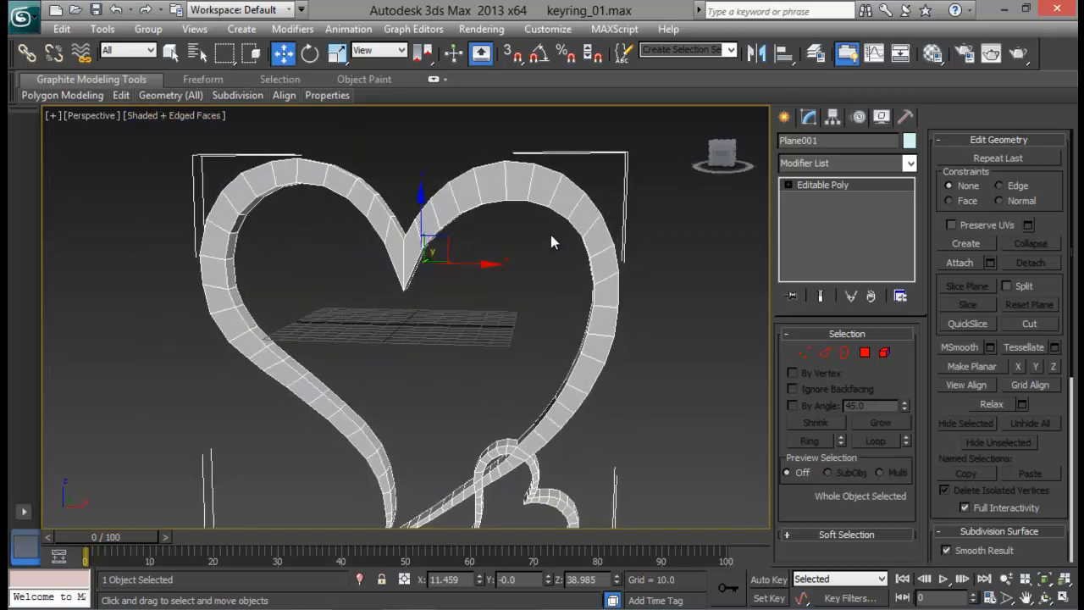
pyautogui.keyDown('alt'); pyautogui.moveTo(551, 235); pyautogui.dragTo(561, 239, button='middle'); pyautogui.keyUp('alt')
pyautogui.press('j')
# Step: Reset the orthographic viewport to the front view and maximize the perspective view around the small heart
pyautogui.keyDown('alt'); pyautogui.moveTo(554, 251); pyautogui.dragTo(497, 295, button='middle'); pyautogui.keyUp('alt')
pyautogui.hotkey('alt', 'w')
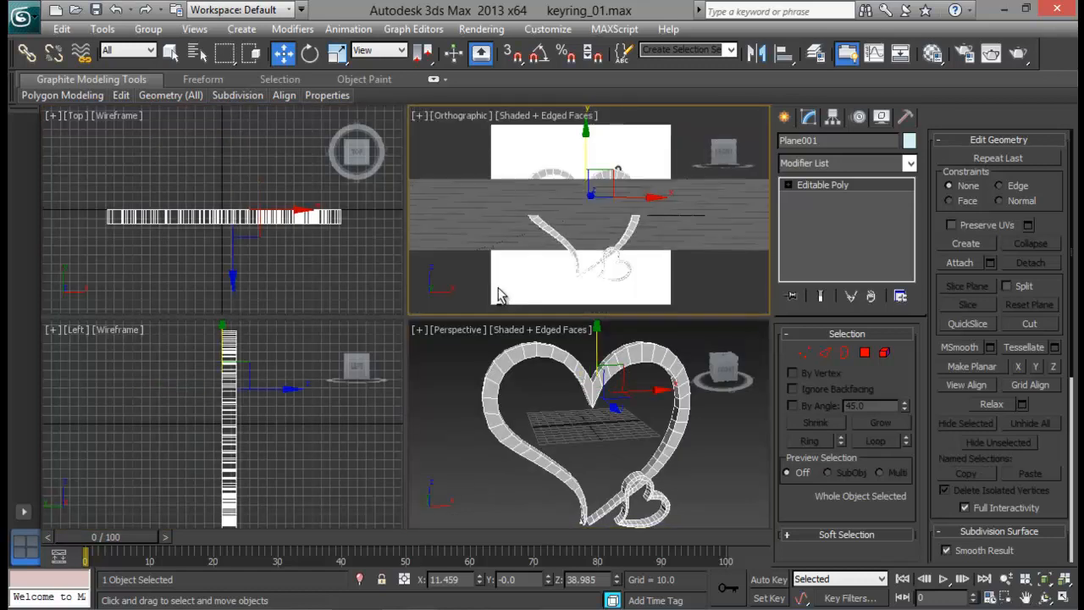
pyautogui.moveTo(583, 371); pyautogui.dragTo(585, 357, button='middle')
pyautogui.moveTo(547, 220); pyautogui.dragTo(549, 212, button='middle')
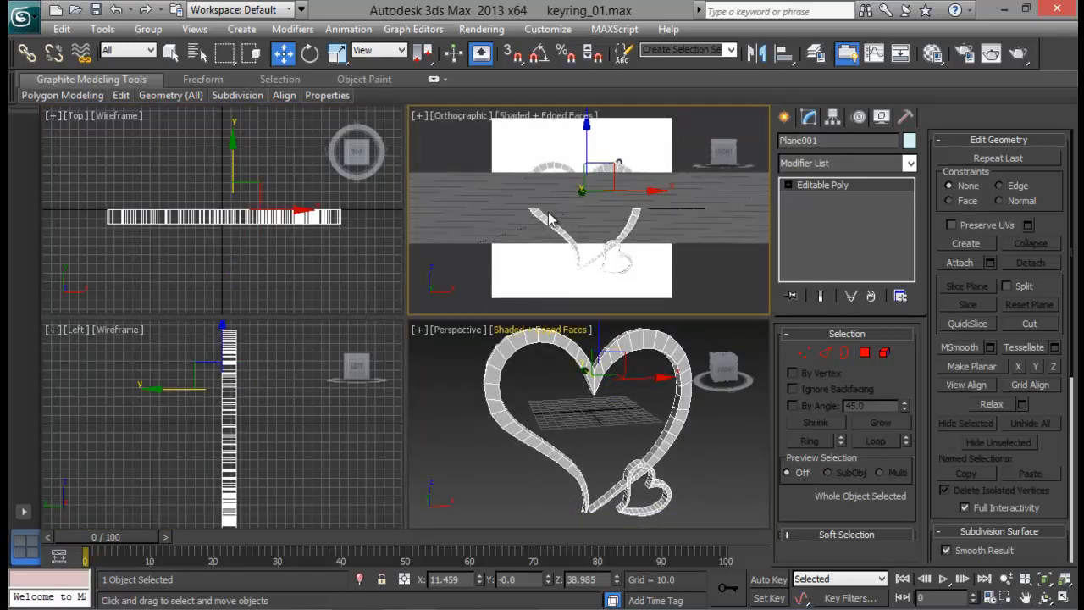
pyautogui.press('f')
pyautogui.moveTo(585, 472); pyautogui.dragTo(409, 295, button='middle')
pyautogui.hotkey('alt', 'w')
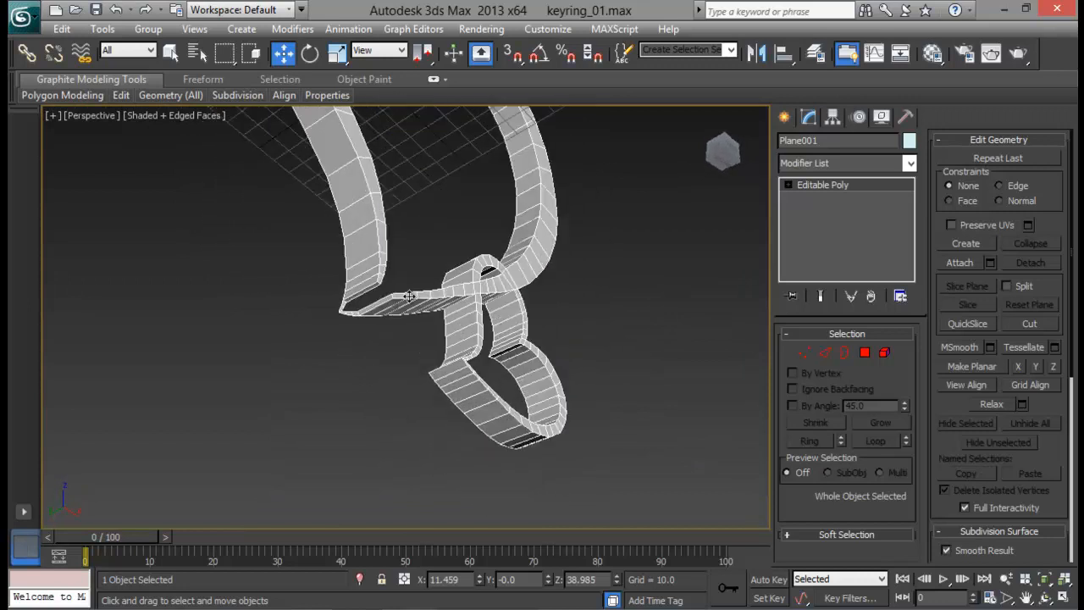
# Step: Undo the polygon extrusion of both hearts
pyautogui.scroll(6, 409, 296)
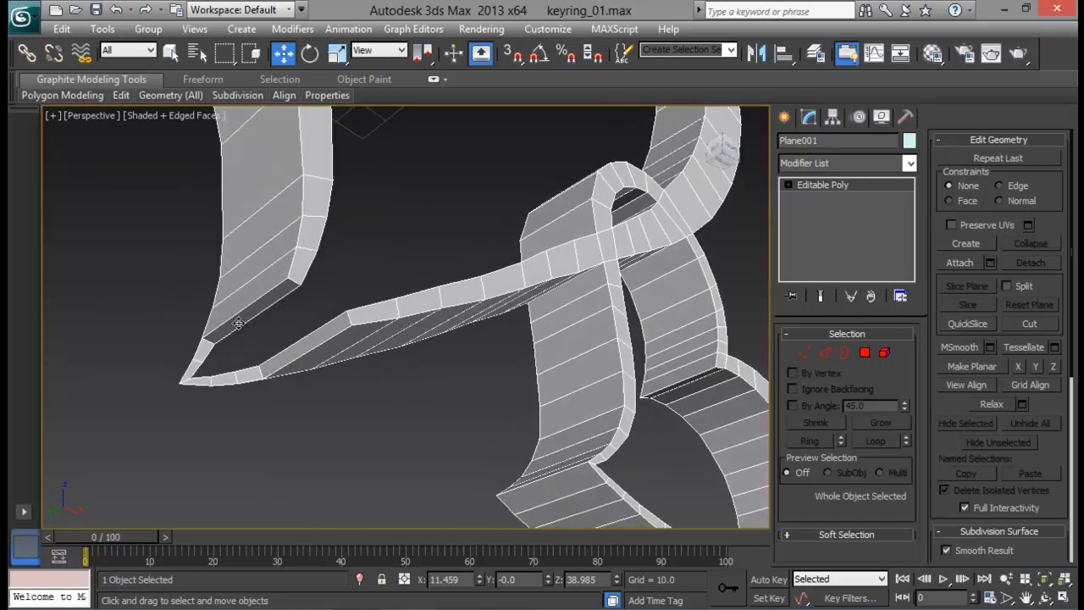
pyautogui.hotkey('ctrl', 'z')
pyautogui.hotkey('ctrl', 'z')
pyautogui.hotkey('ctrl', 'z')
pyautogui.hotkey('ctrl', 'z')
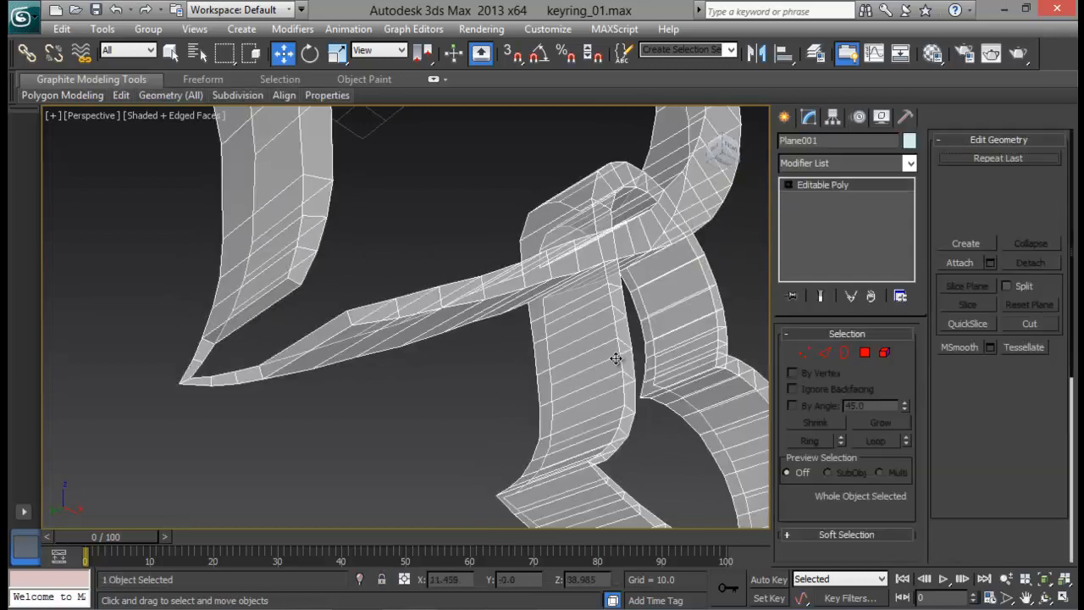
# Step: Apply a Shell modifier to the flat double-heart strip with an outer amount of 15
pyautogui.moveTo(411, 341); pyautogui.dragTo(413, 416, button='middle')
pyautogui.scroll(-4, 413, 416)
pyautogui.keyDown('alt'); pyautogui.moveTo(494, 338); pyautogui.dragTo(471, 399, button='middle'); pyautogui.keyUp('alt')
pyautogui.scroll(-3, 490, 387)
pyautogui.click(828, 157)
pyautogui.write('sh')
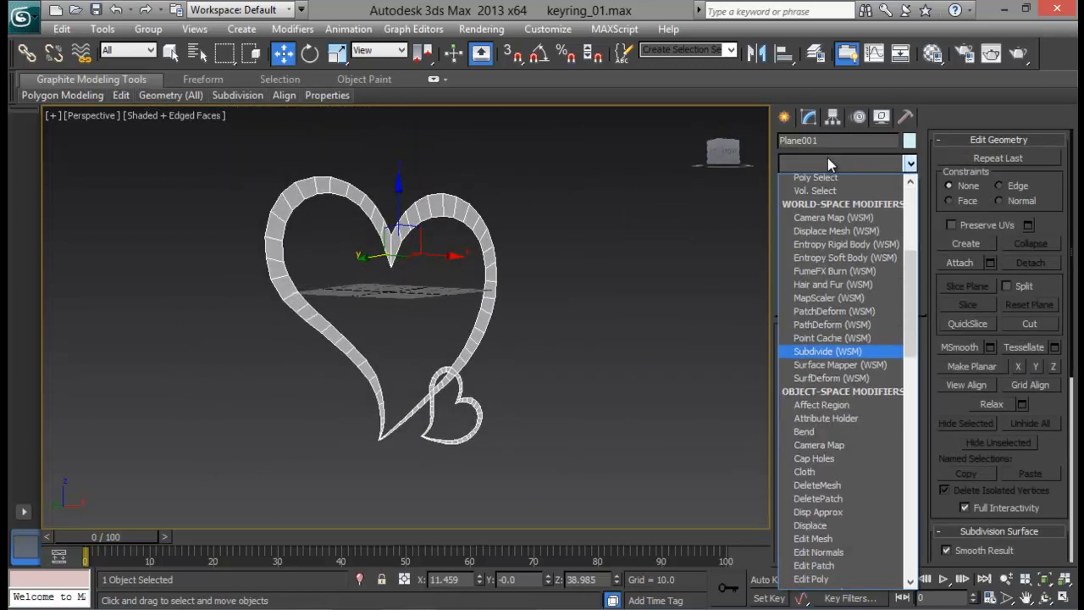
pyautogui.press('Return')
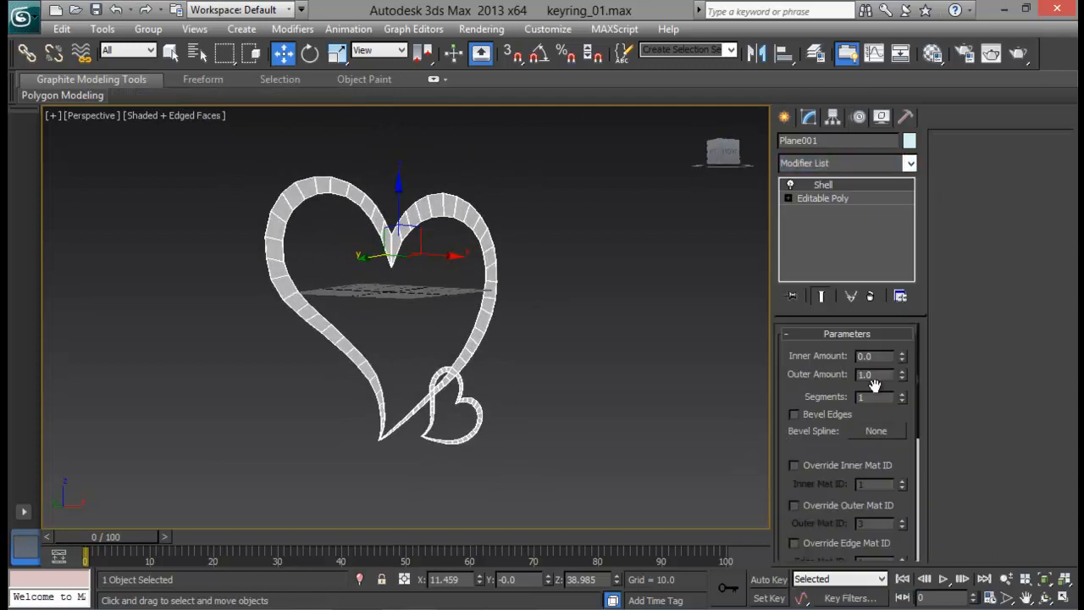
pyautogui.write('15')
pyautogui.press('Return')
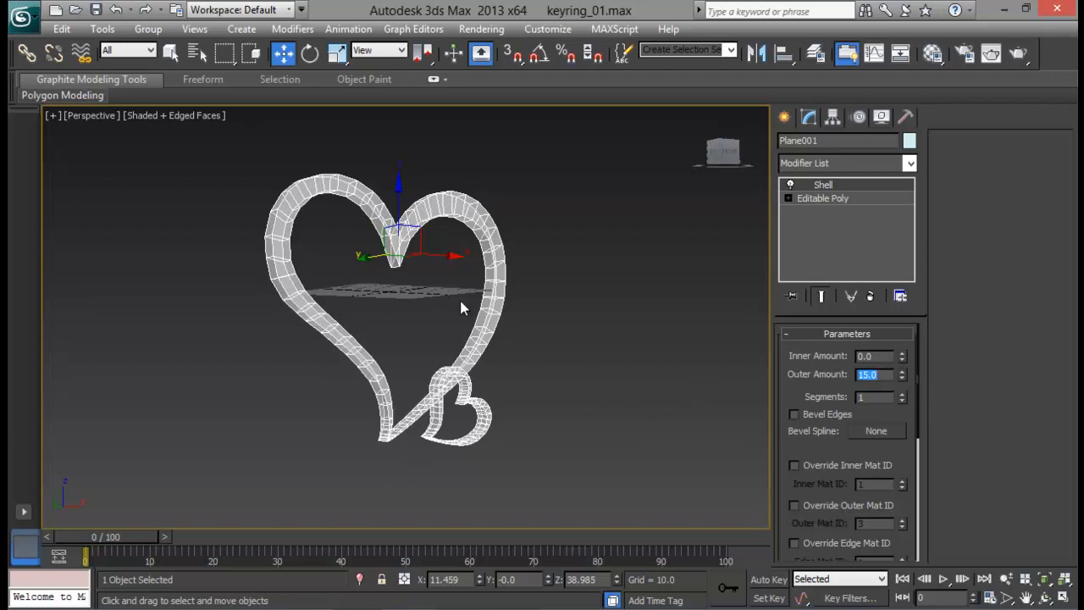
# Step: Convert the shelled pendant to an editable poly
pyautogui.rightClick(484, 240)
pyautogui.moveTo(592, 382)
pyautogui.click(677, 383)
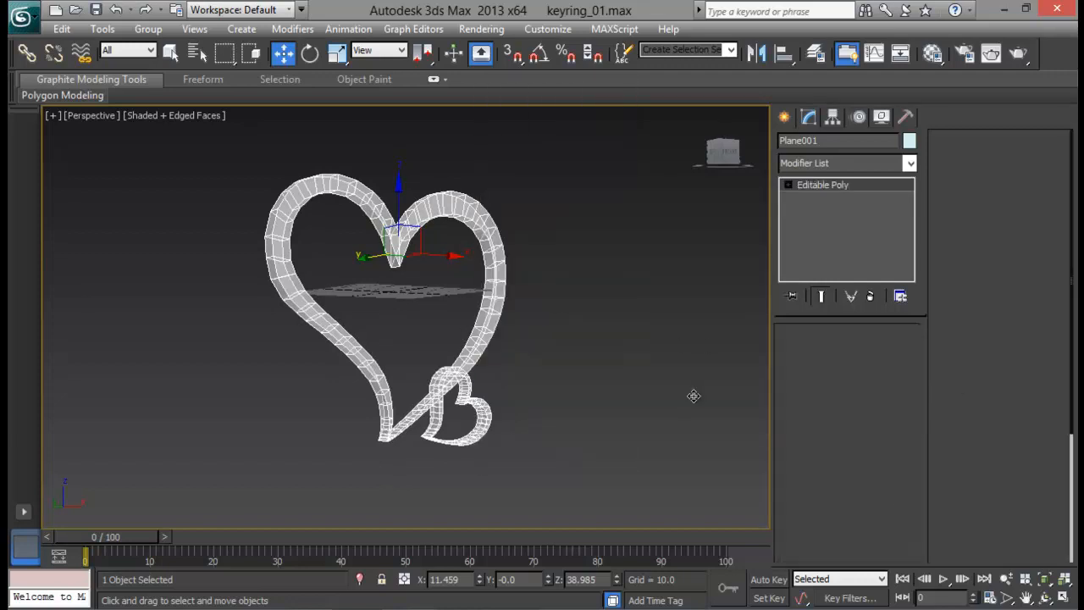
pyautogui.keyDown('alt'); pyautogui.moveTo(640, 398); pyautogui.dragTo(478, 373, button='middle'); pyautogui.keyUp('alt')
pyautogui.moveTo(484, 418); pyautogui.dragTo(492, 332, button='middle')
pyautogui.keyDown('alt'); pyautogui.moveTo(492, 332); pyautogui.dragTo(531, 332, button='middle'); pyautogui.keyUp('alt')
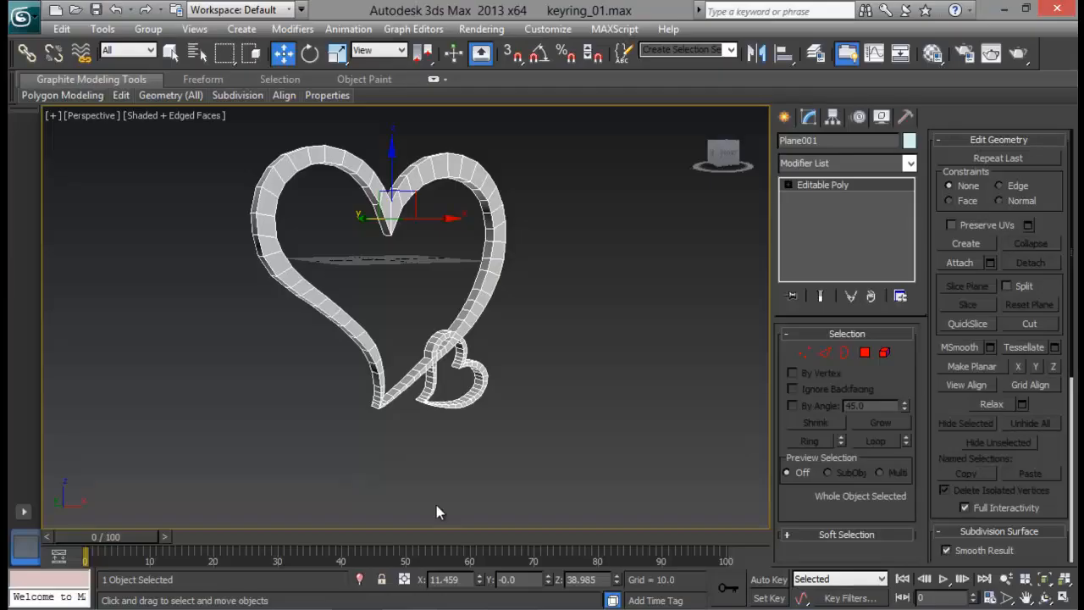
# Step: Connect the ring of thickness edges along the large heart's inner wall with 2 segments and a pinch of 58
pyautogui.scroll(5, 472, 423)
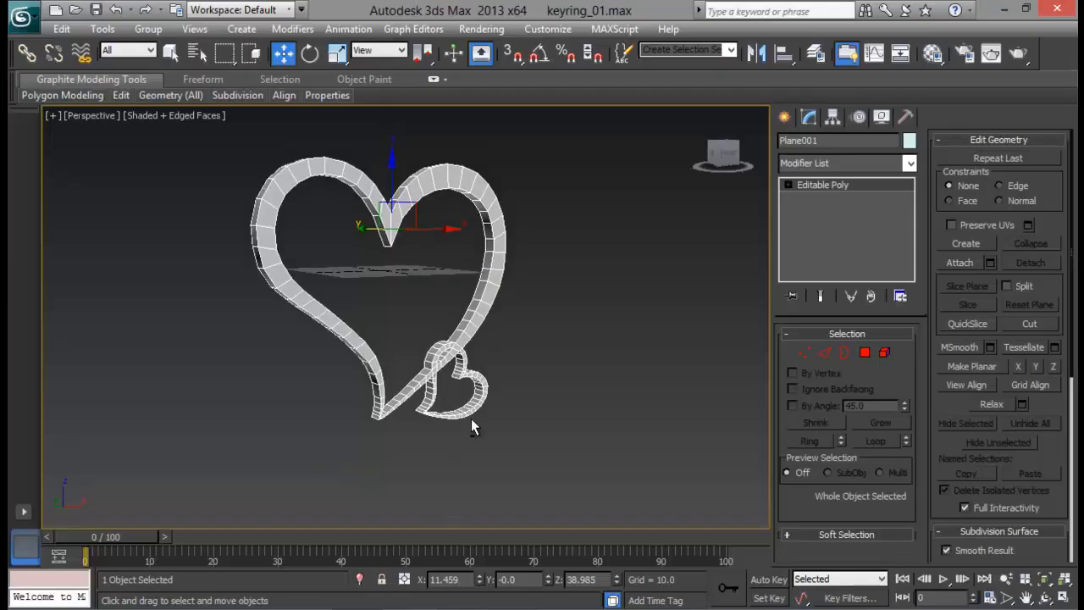
pyautogui.keyDown('alt'); pyautogui.moveTo(494, 323); pyautogui.dragTo(521, 326, button='middle'); pyautogui.keyUp('alt')
pyautogui.click(824, 352)
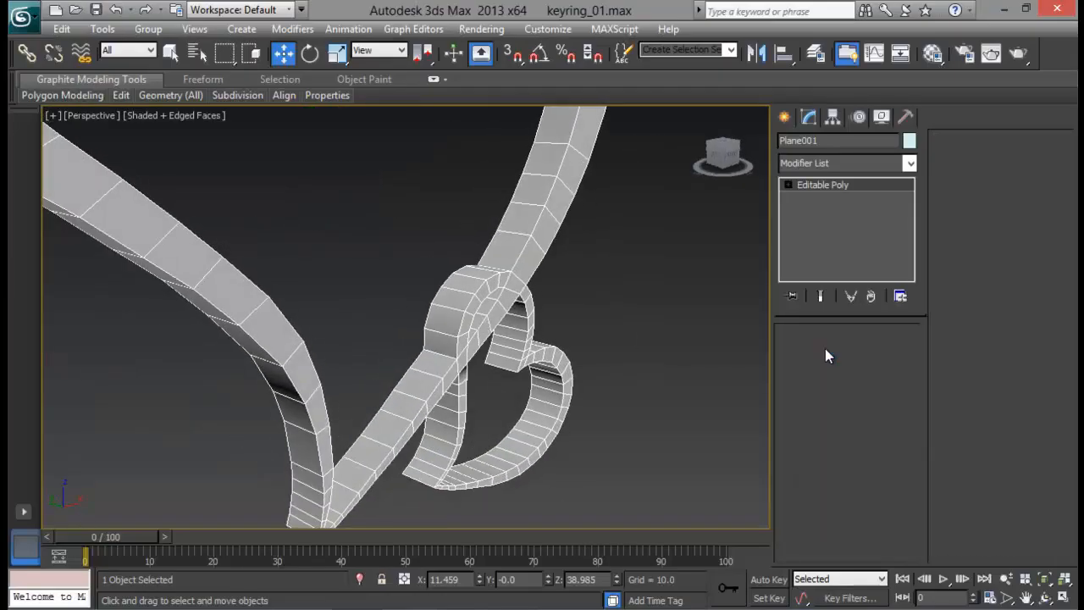
pyautogui.click(506, 232)
pyautogui.keyDown('alt'); pyautogui.moveTo(506, 232); pyautogui.dragTo(536, 282, button='middle'); pyautogui.keyUp('alt')
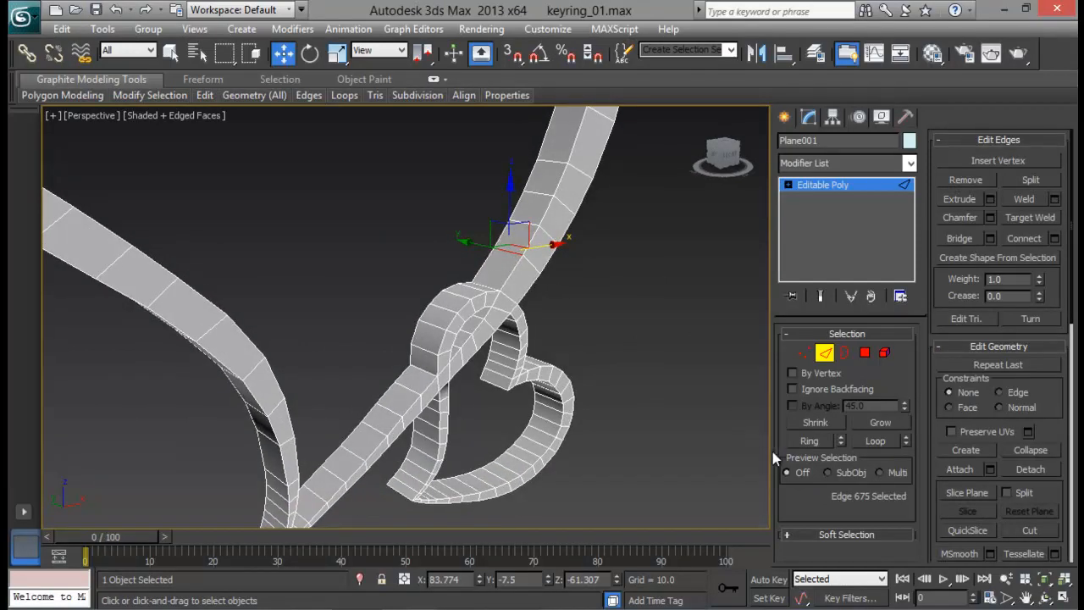
pyautogui.click(801, 442)
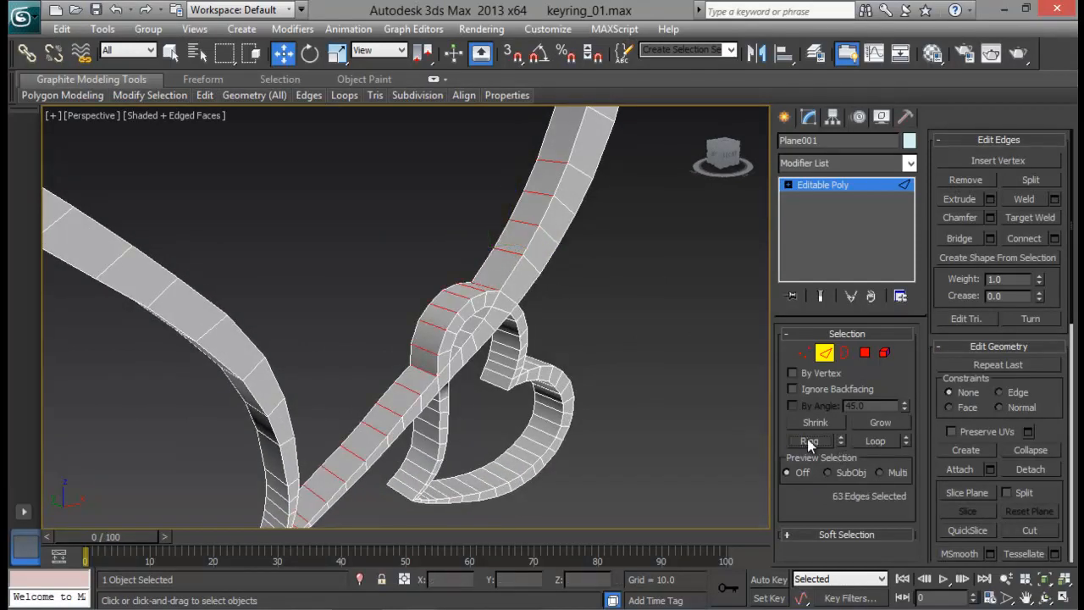
pyautogui.scroll(-5, 1030, 508)
pyautogui.scroll(5, 1041, 381)
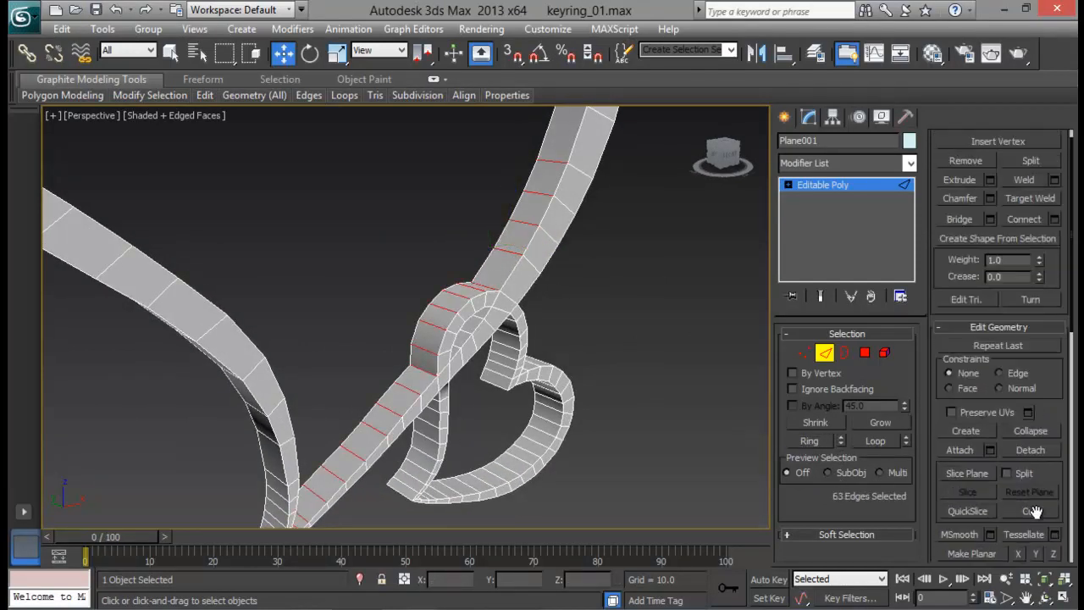
pyautogui.click(1055, 240)
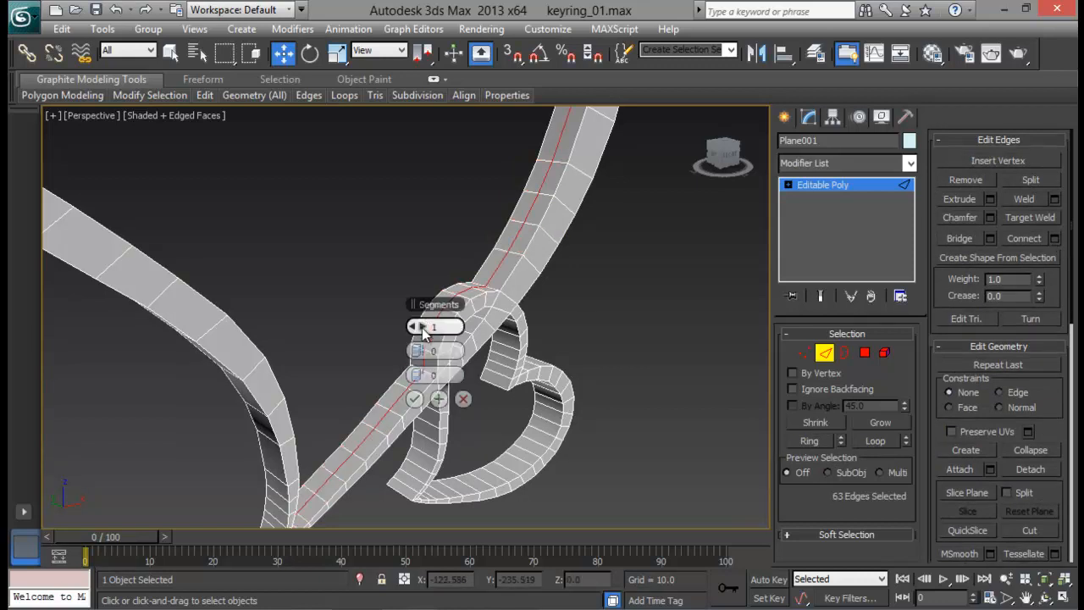
pyautogui.moveTo(447, 350); pyautogui.dragTo(647, 348)
pyautogui.keyDown('alt'); pyautogui.moveTo(645, 349); pyautogui.dragTo(708, 371, button='middle'); pyautogui.keyUp('alt')
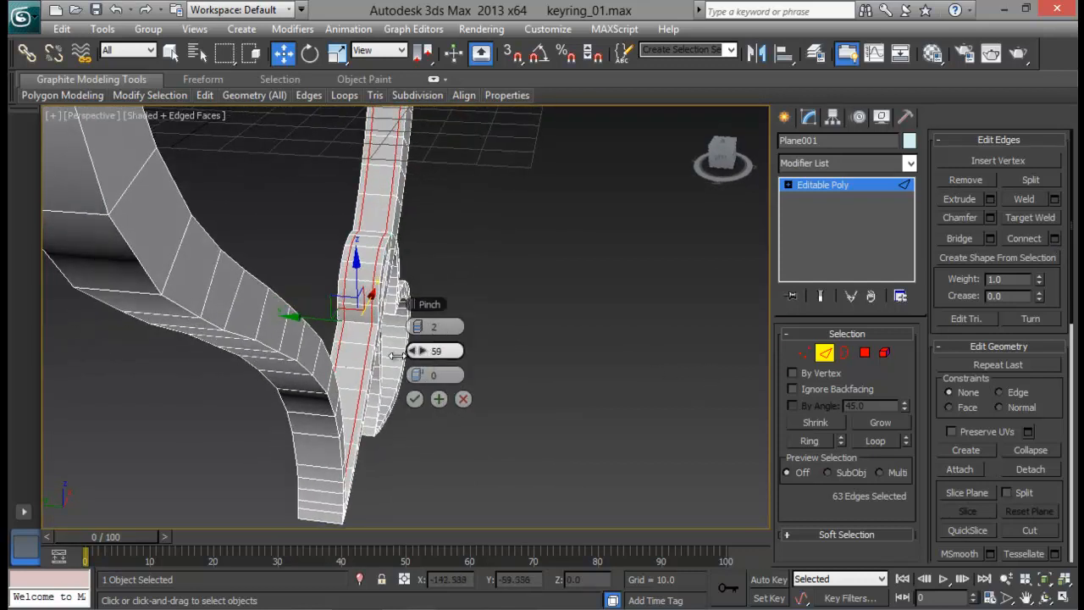
pyautogui.click(414, 398)
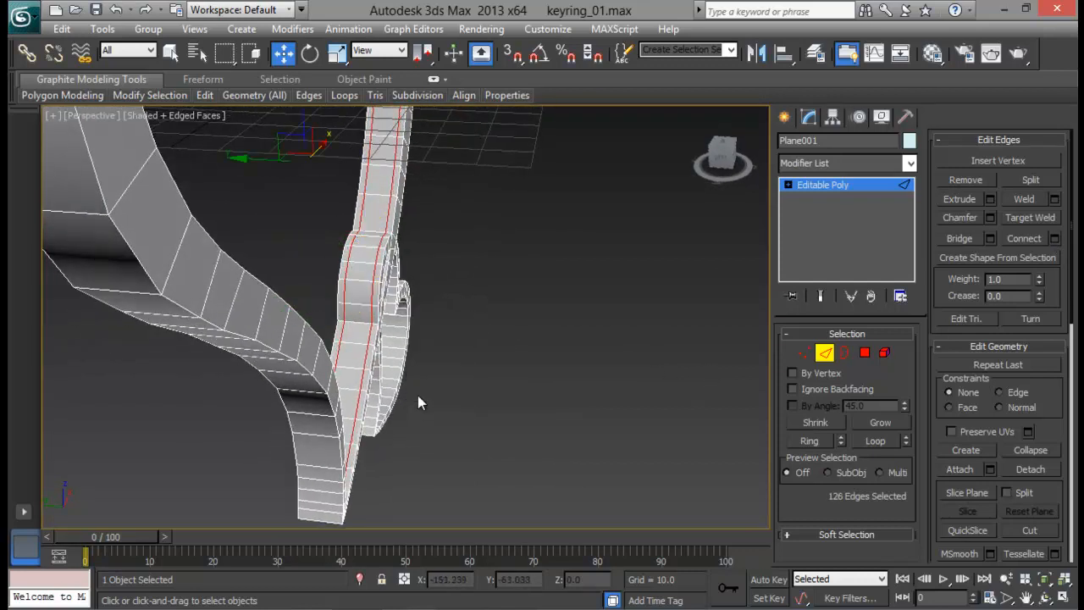
# Step: Connect the edge ring inside the small opening where the hearts overlap, using 2 segments and a pinch of 58
pyautogui.keyDown('alt'); pyautogui.moveTo(417, 395); pyautogui.dragTo(457, 389, button='middle'); pyautogui.keyUp('alt')
pyautogui.click(459, 393)
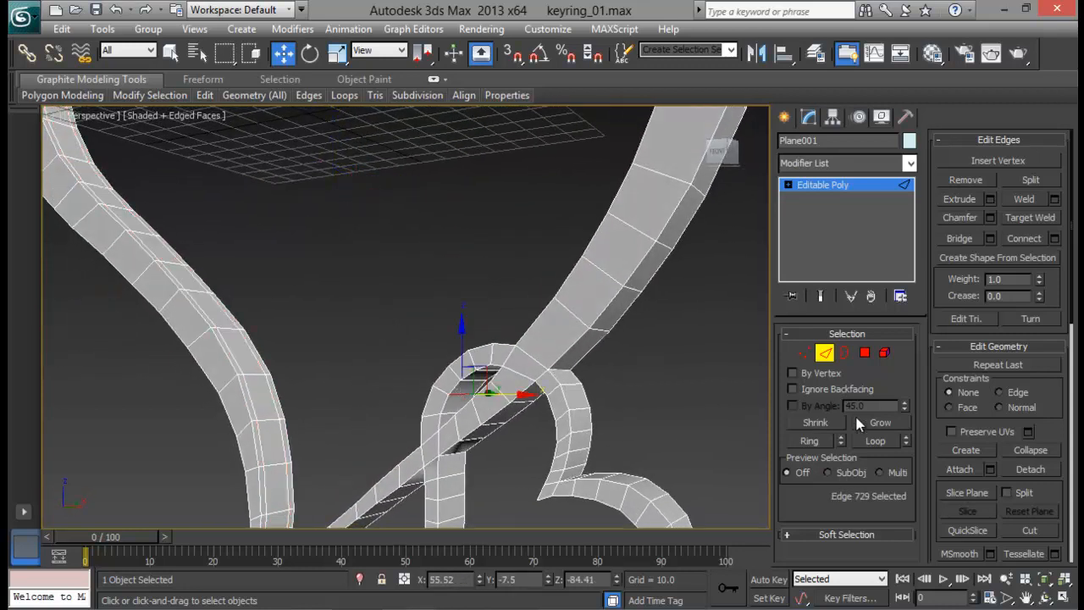
pyautogui.click(809, 440)
pyautogui.click(1054, 240)
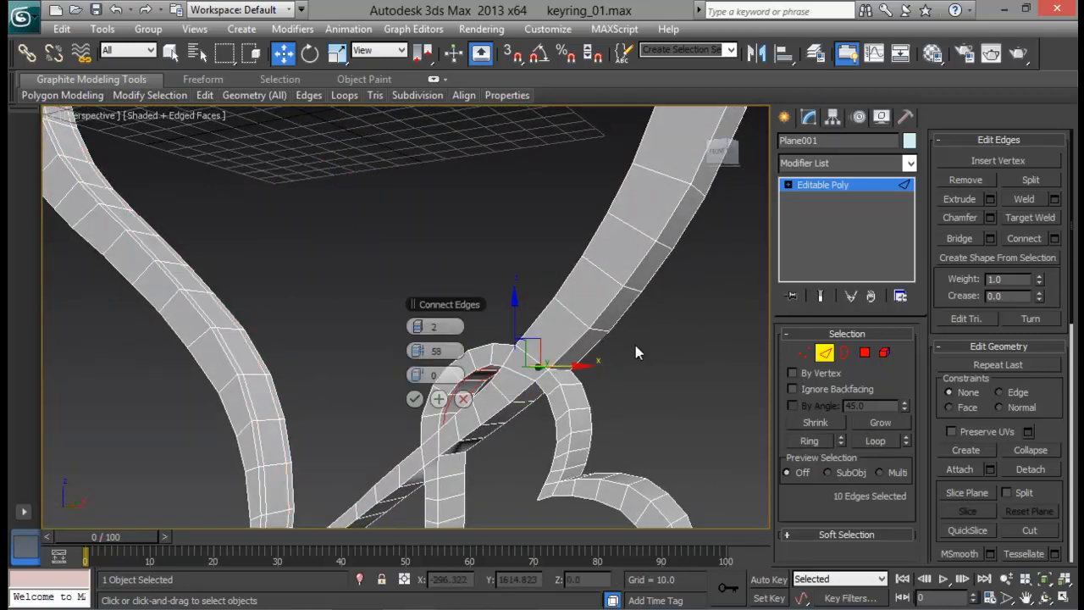
pyautogui.click(415, 400)
# Step: Connect the edge ring along the small heart's inner wall with 2 segments and a pinch of 58
pyautogui.moveTo(483, 402); pyautogui.dragTo(460, 244, button='middle')
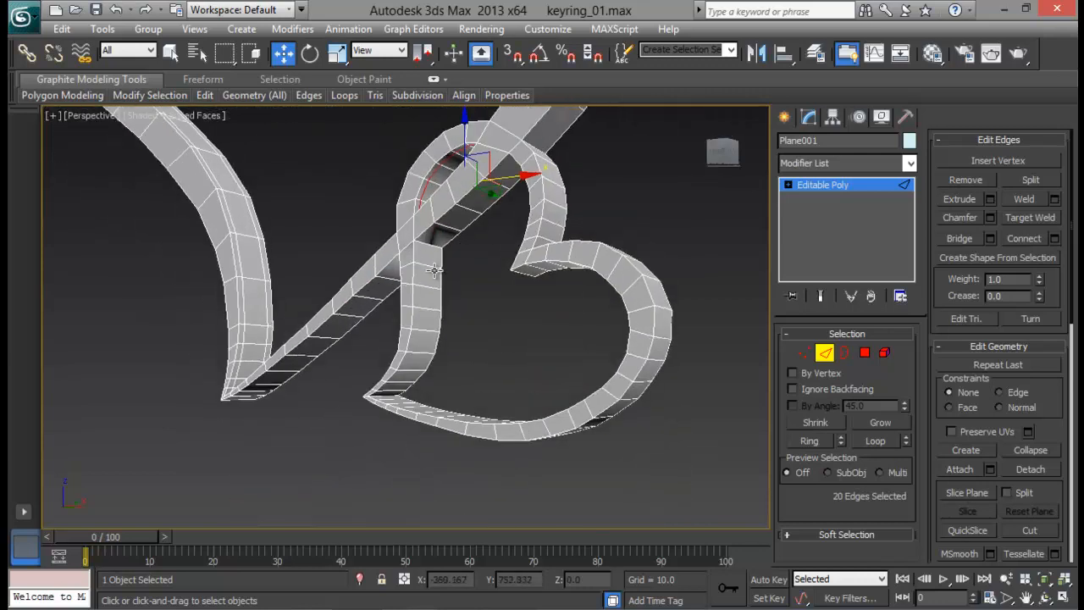
pyautogui.click(434, 269)
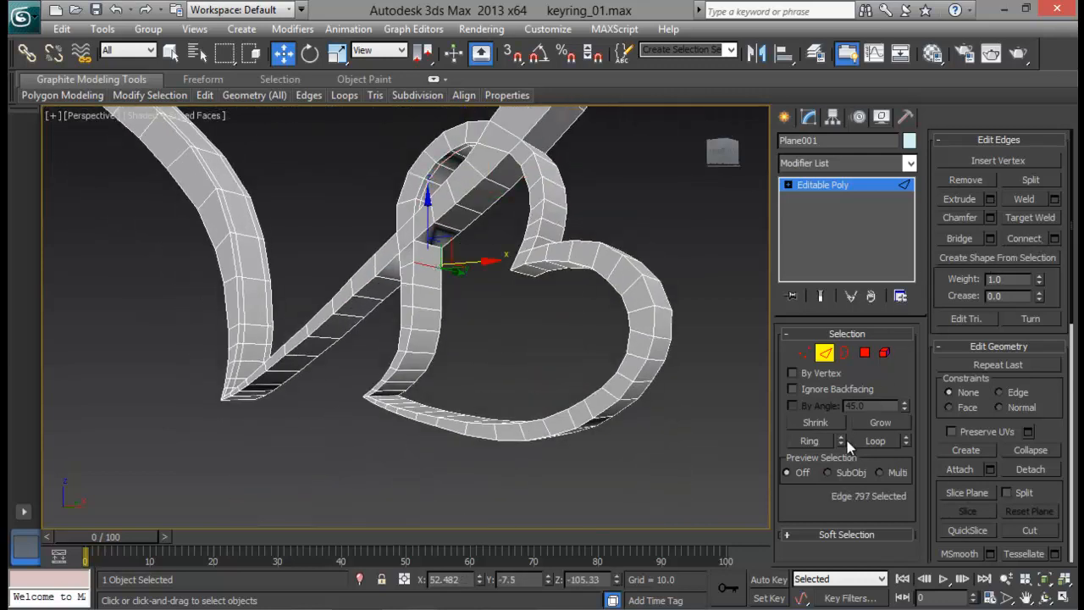
pyautogui.click(809, 441)
pyautogui.click(1056, 243)
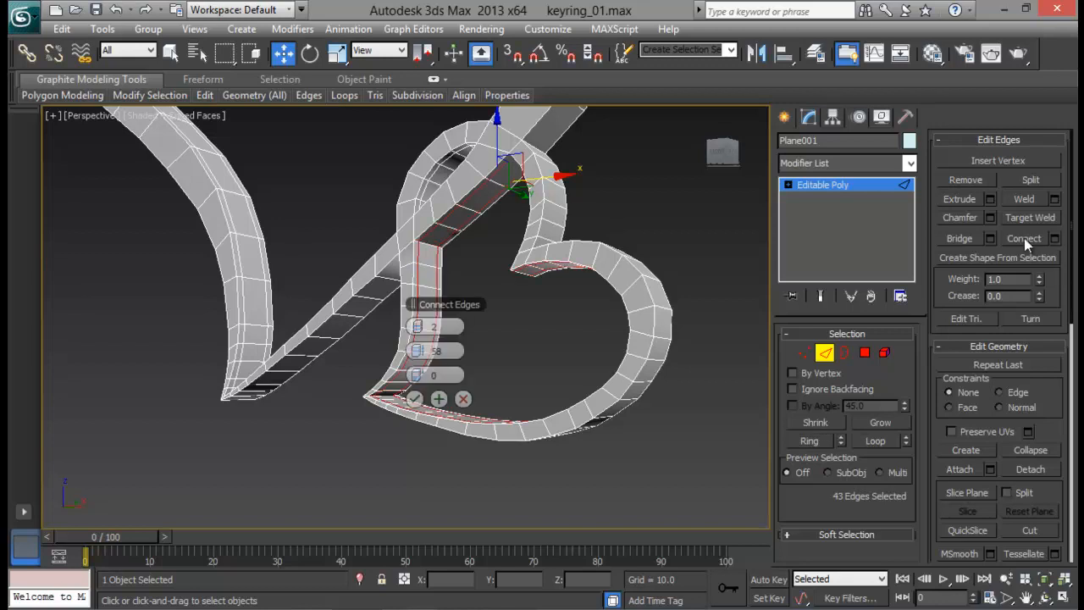
pyautogui.click(415, 397)
# Step: Connect the edge ring along the pendant's outer wall with the same connect settings
pyautogui.keyDown('alt'); pyautogui.moveTo(415, 396); pyautogui.dragTo(535, 292, button='middle'); pyautogui.keyUp('alt')
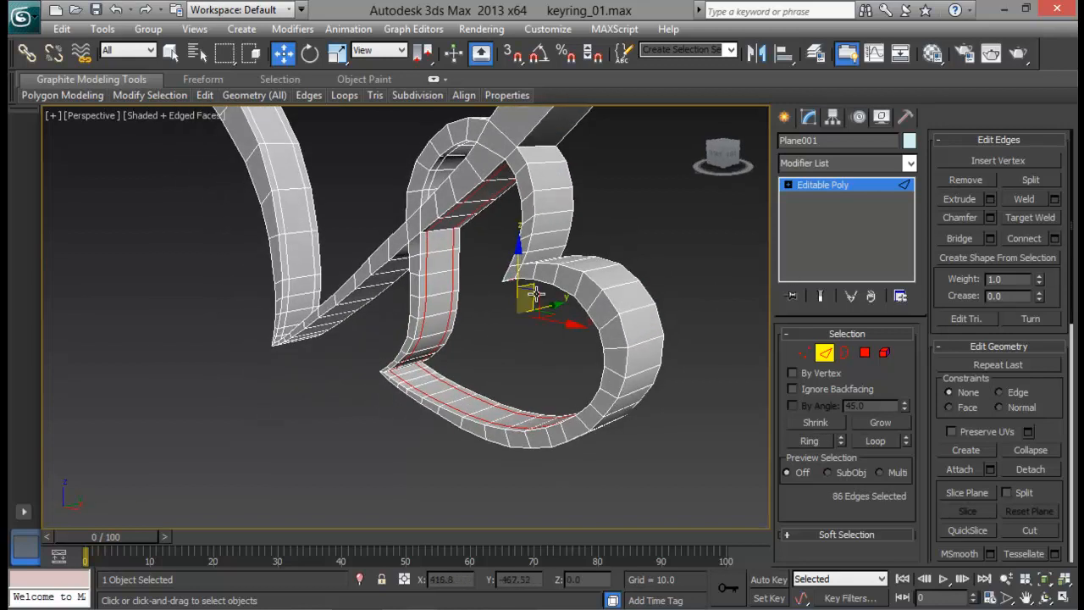
pyautogui.click(552, 213)
pyautogui.click(809, 441)
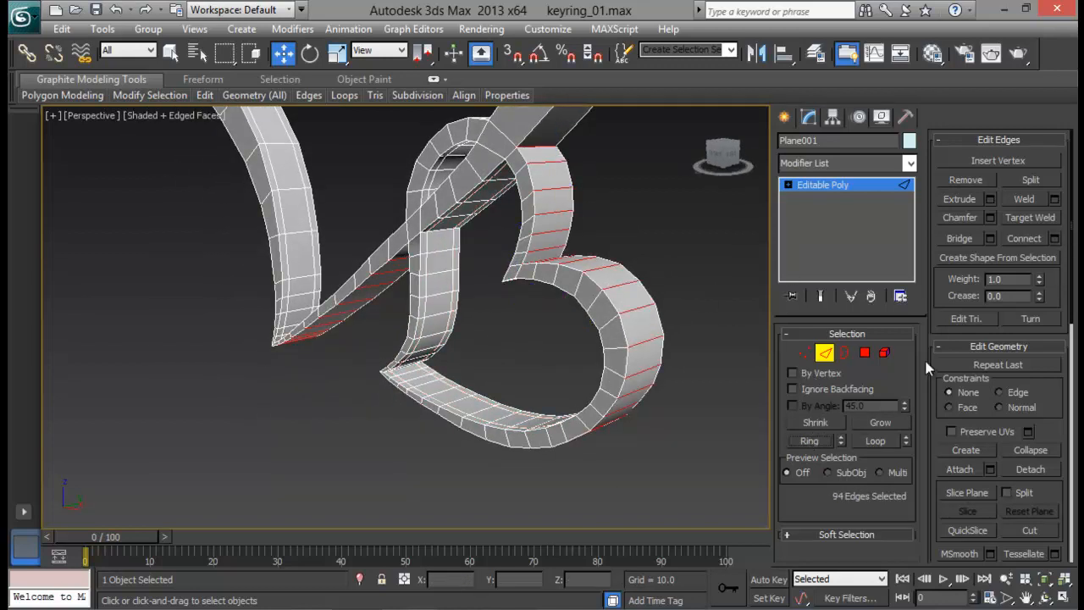
pyautogui.click(1021, 240)
pyautogui.keyDown('alt'); pyautogui.moveTo(542, 305); pyautogui.dragTo(599, 402, button='middle'); pyautogui.keyUp('alt')
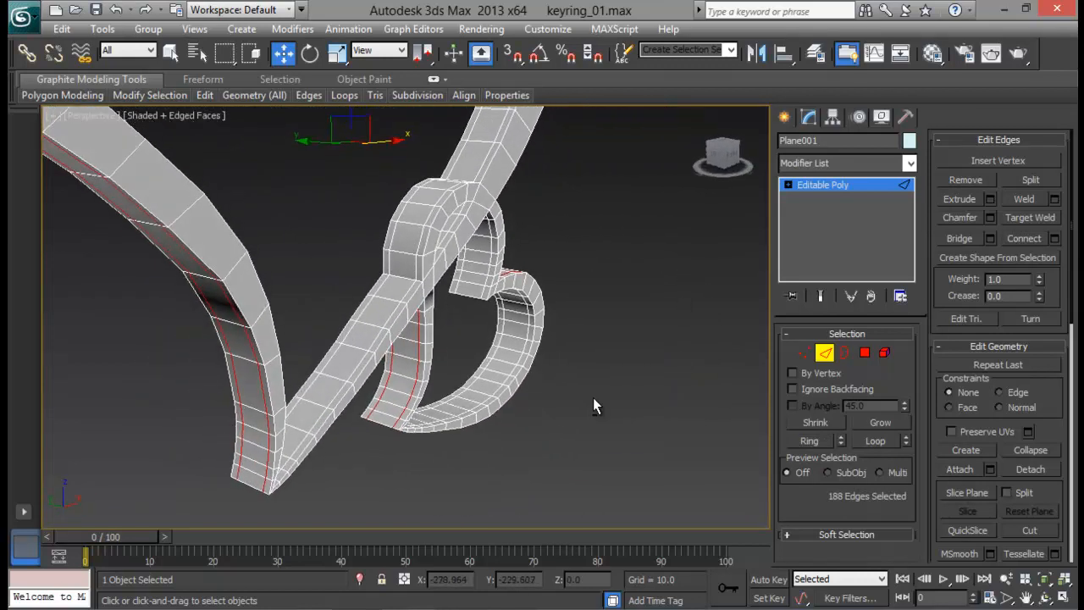
# Step: Select four adjacent front-face polygons on the small heart's upper arc and grow the selection
pyautogui.keyDown('alt'); pyautogui.moveTo(503, 311); pyautogui.dragTo(441, 278, button='middle'); pyautogui.keyUp('alt')
pyautogui.click(863, 352)
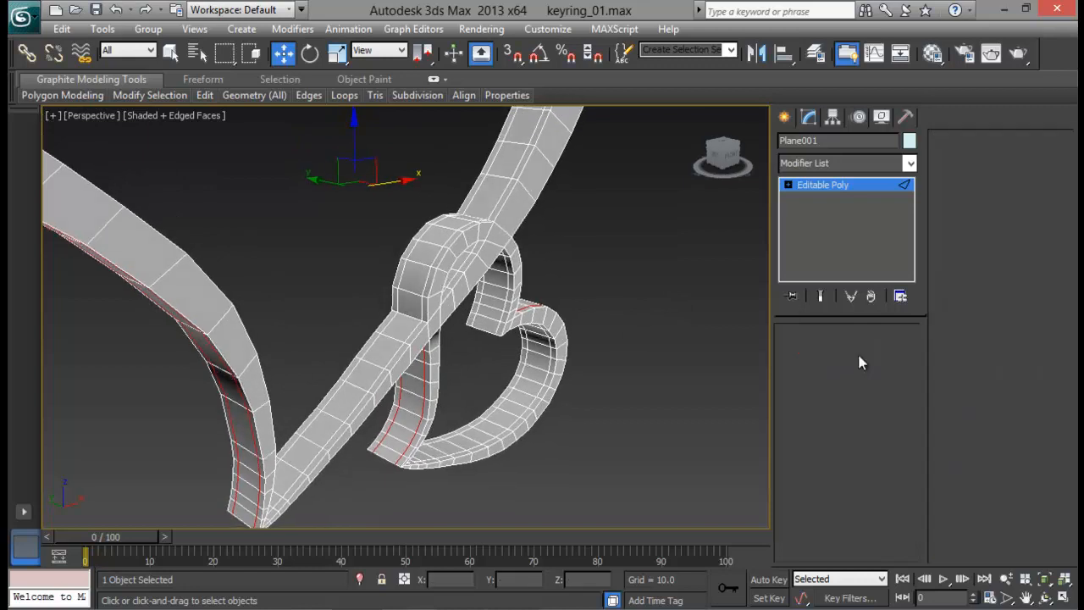
pyautogui.keyDown('alt'); pyautogui.moveTo(517, 322); pyautogui.dragTo(502, 303, button='middle'); pyautogui.keyUp('alt')
pyautogui.click(432, 337)
pyautogui.keyDown('alt'); pyautogui.moveTo(432, 337); pyautogui.dragTo(471, 313, button='middle'); pyautogui.keyUp('alt')
pyautogui.scroll(2, 516, 321)
pyautogui.click(463, 310)
pyautogui.keyDown('ctrl'); pyautogui.click(479, 278); pyautogui.keyUp('ctrl')
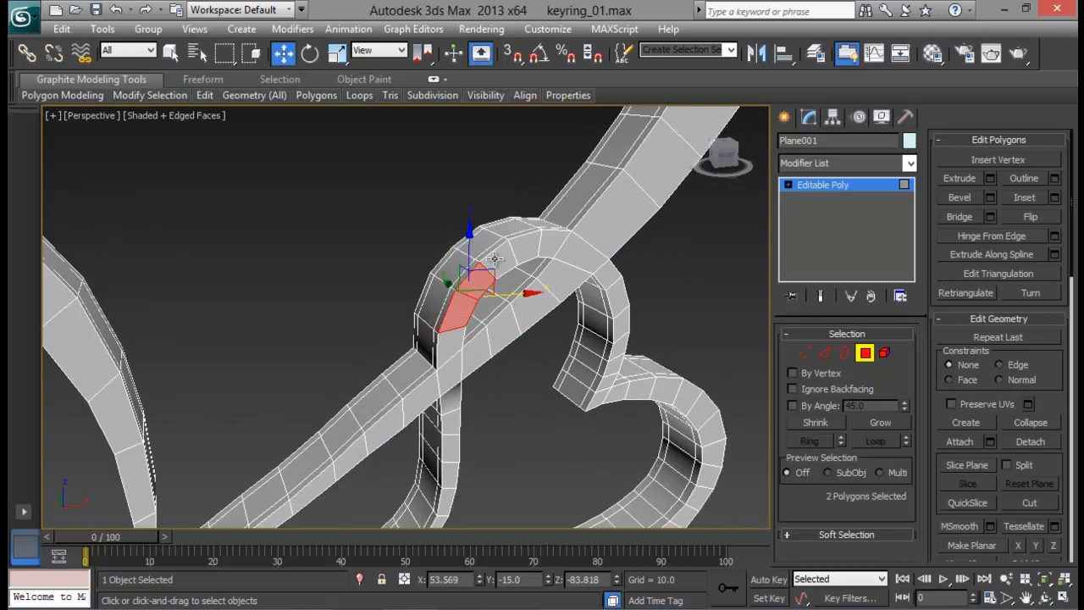
pyautogui.keyDown('ctrl'); pyautogui.click(504, 257); pyautogui.keyUp('ctrl')
pyautogui.keyDown('ctrl'); pyautogui.click(530, 245); pyautogui.keyUp('ctrl')
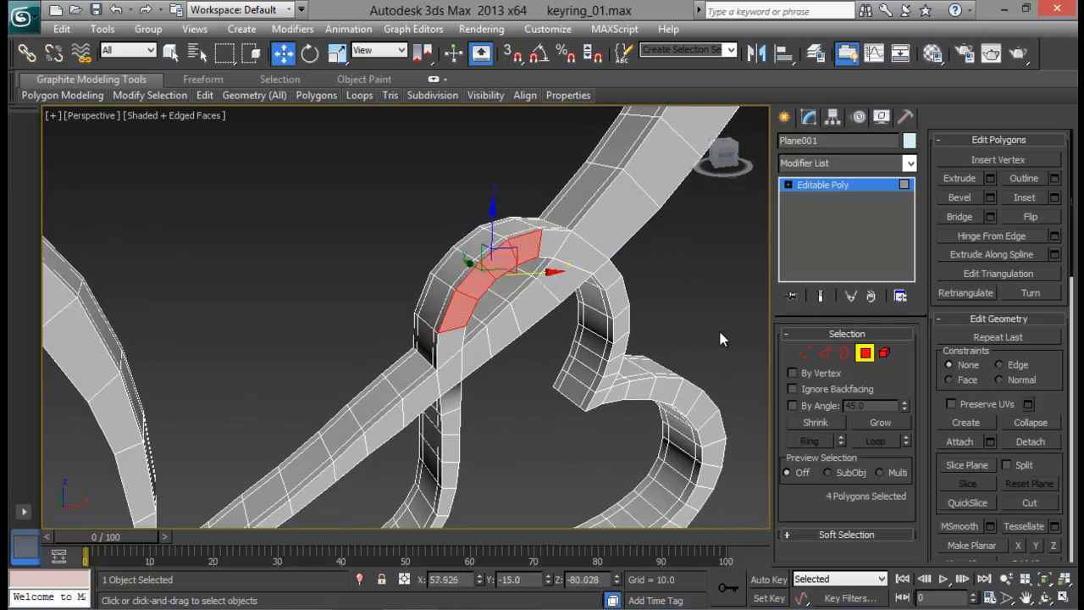
pyautogui.click(875, 423)
pyautogui.keyDown('alt'); pyautogui.moveTo(669, 339); pyautogui.dragTo(588, 357, button='middle'); pyautogui.keyUp('alt')
pyautogui.click(663, 315)
# Step: Select the four matching back-face polygons on the small heart's upper arc, grow the selection and delete it
pyautogui.scroll(6, 660, 339)
pyautogui.scroll(-5, 659, 339)
pyautogui.click(395, 375)
pyautogui.keyDown('ctrl'); pyautogui.click(364, 321); pyautogui.keyUp('ctrl')
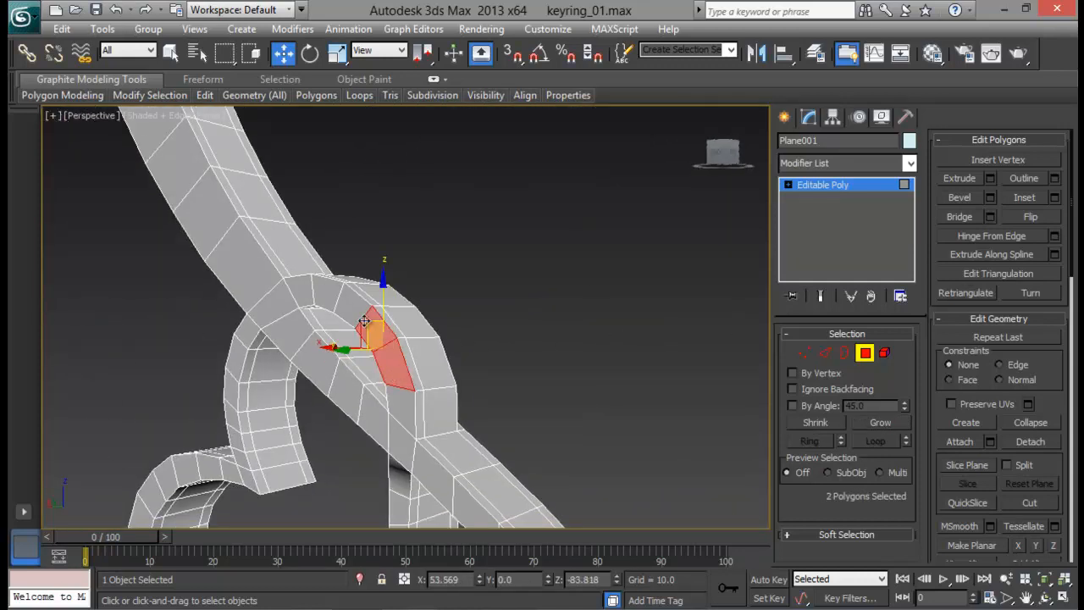
pyautogui.keyDown('ctrl'); pyautogui.click(351, 306); pyautogui.keyUp('ctrl')
pyautogui.keyDown('ctrl'); pyautogui.click(324, 296); pyautogui.keyUp('ctrl')
pyautogui.click(875, 421)
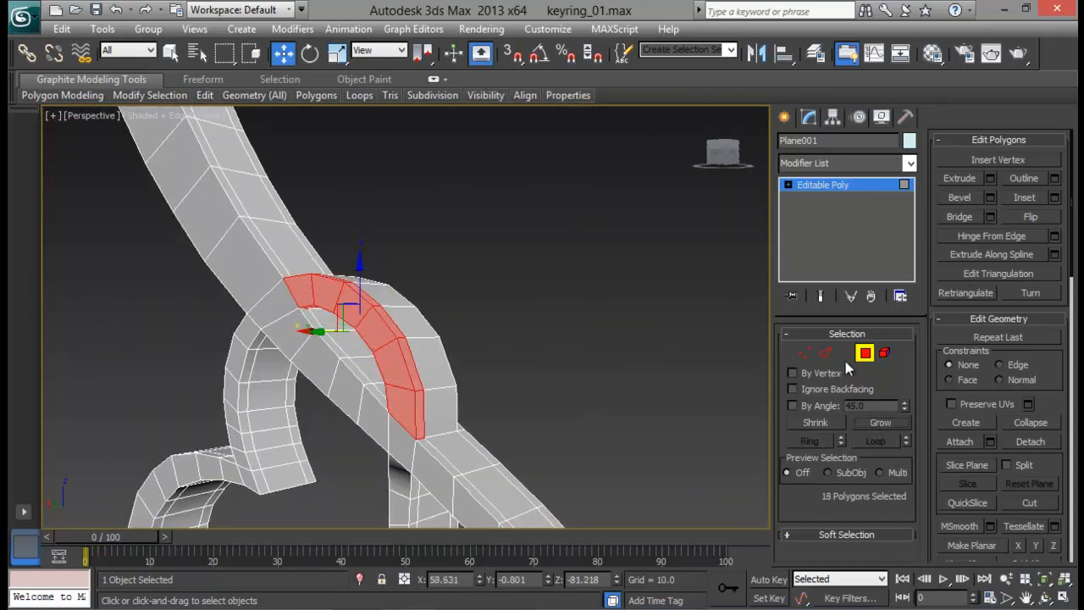
pyautogui.press('Delete')
# Step: Select the small heart's back-face polygons from below the crossing down and around its pointed tip
pyautogui.scroll(-5, 465, 218)
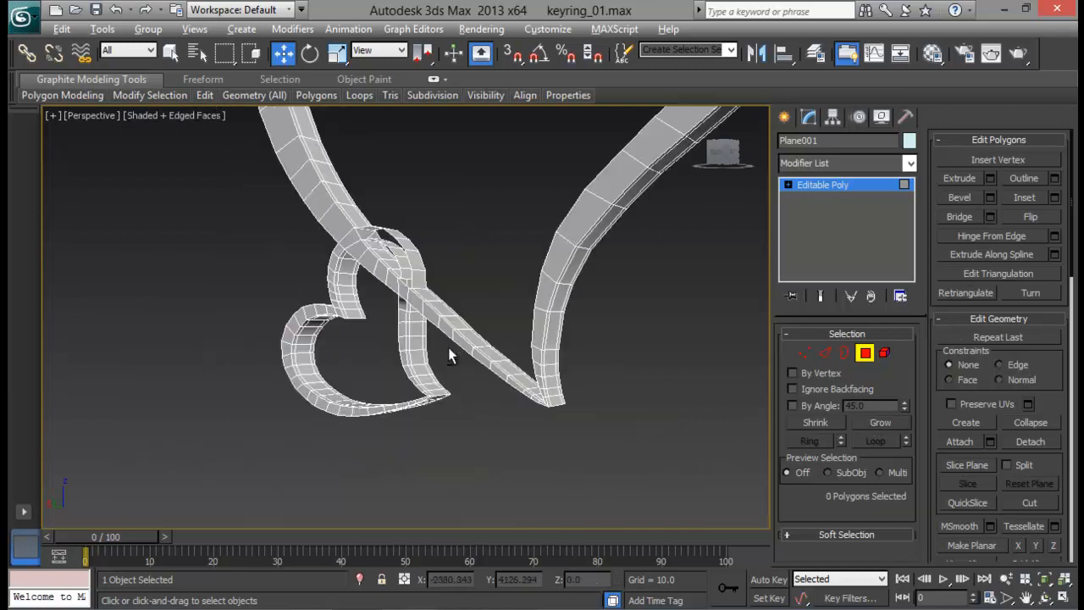
pyautogui.keyDown('alt'); pyautogui.moveTo(448, 347); pyautogui.dragTo(501, 368, button='middle'); pyautogui.keyUp('alt')
pyautogui.scroll(3, 501, 367)
pyautogui.keyDown('alt'); pyautogui.moveTo(421, 355); pyautogui.dragTo(423, 322, button='middle'); pyautogui.keyUp('alt')
pyautogui.click(412, 306)
pyautogui.keyDown('ctrl'); pyautogui.click(419, 315); pyautogui.keyUp('ctrl')
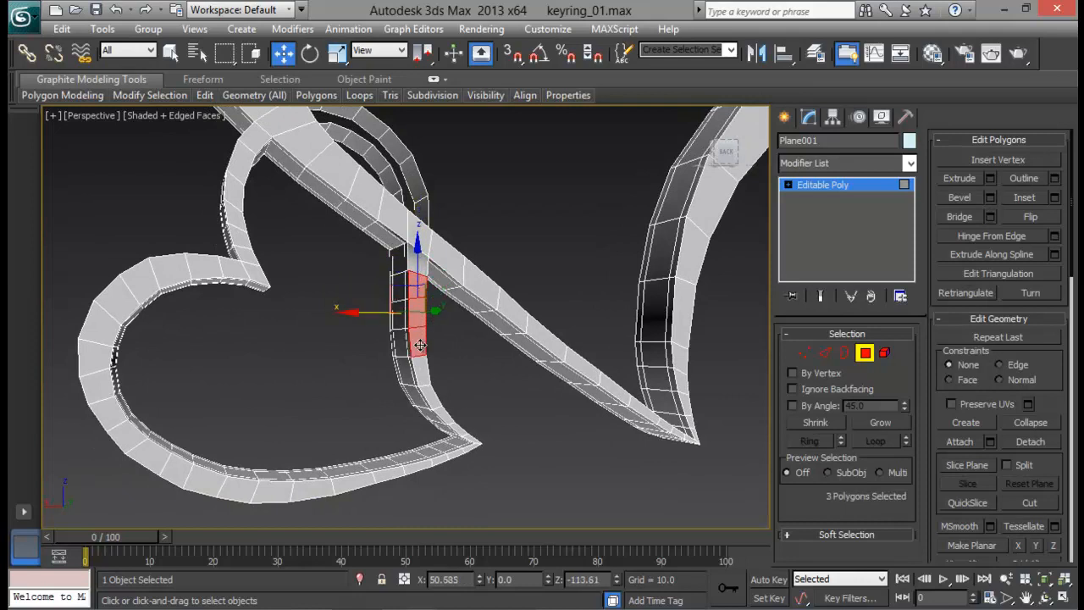
pyautogui.scroll(5, 435, 409)
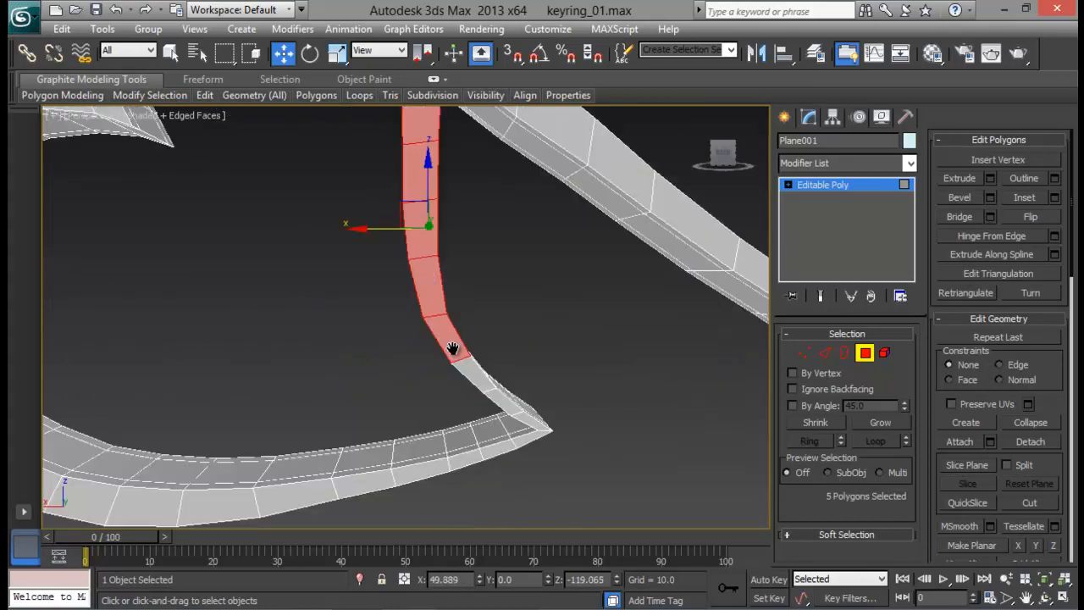
pyautogui.moveTo(449, 350); pyautogui.dragTo(460, 243, button='middle')
pyautogui.scroll(2, 469, 258)
pyautogui.keyDown('ctrl'); pyautogui.click(469, 258); pyautogui.keyUp('ctrl')
pyautogui.keyDown('ctrl'); pyautogui.click(501, 284); pyautogui.keyUp('ctrl')
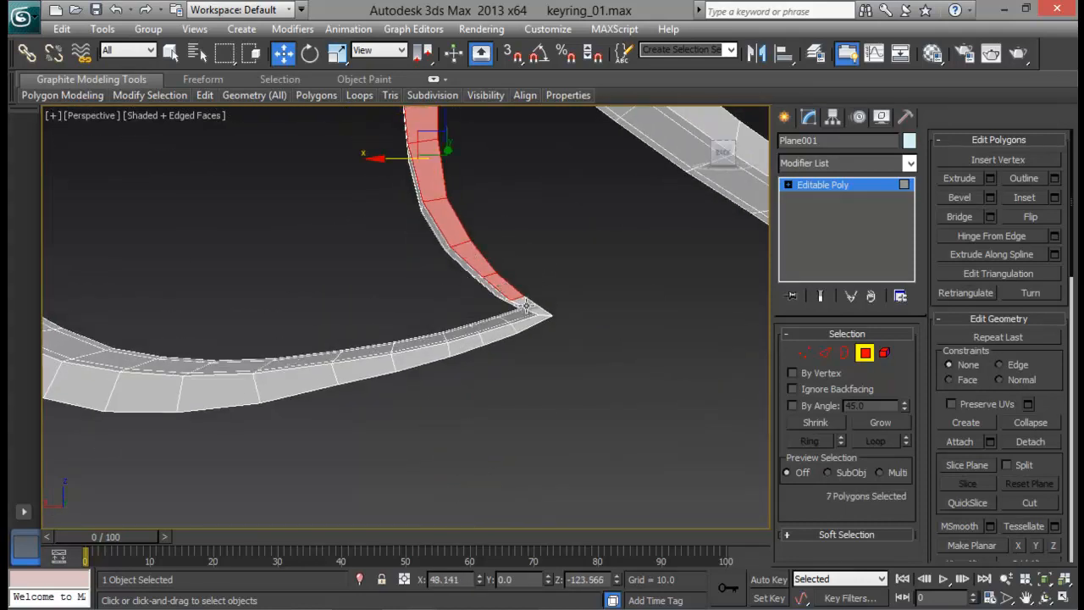
pyautogui.keyDown('ctrl'); pyautogui.click(526, 305); pyautogui.keyUp('ctrl')
pyautogui.keyDown('ctrl'); pyautogui.click(530, 327); pyautogui.keyUp('ctrl')
pyautogui.keyDown('ctrl'); pyautogui.click(431, 353); pyautogui.keyUp('ctrl')
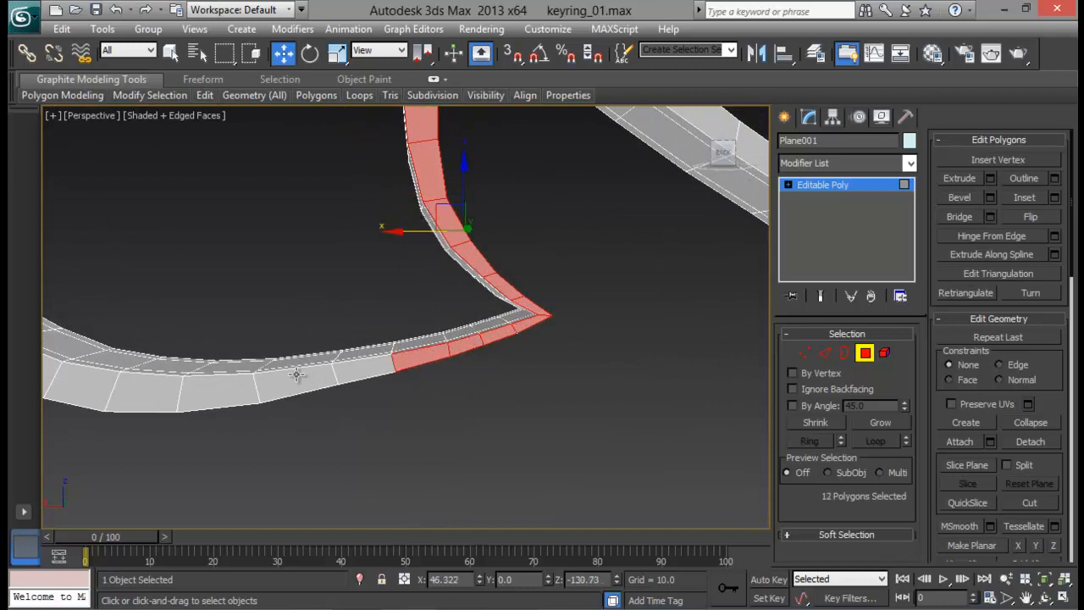
# Step: Add the small heart's back-face polygons along its lower side to the selection, up to the start of the rounded lobe
pyautogui.moveTo(296, 375); pyautogui.dragTo(383, 399, button='middle')
pyautogui.keyDown('ctrl'); pyautogui.click(506, 416); pyautogui.keyUp('ctrl')
pyautogui.keyDown('ctrl'); pyautogui.click(440, 424); pyautogui.keyUp('ctrl')
pyautogui.keyDown('ctrl'); pyautogui.click(378, 435); pyautogui.keyUp('ctrl')
pyautogui.keyDown('ctrl'); pyautogui.click(303, 436); pyautogui.keyUp('ctrl')
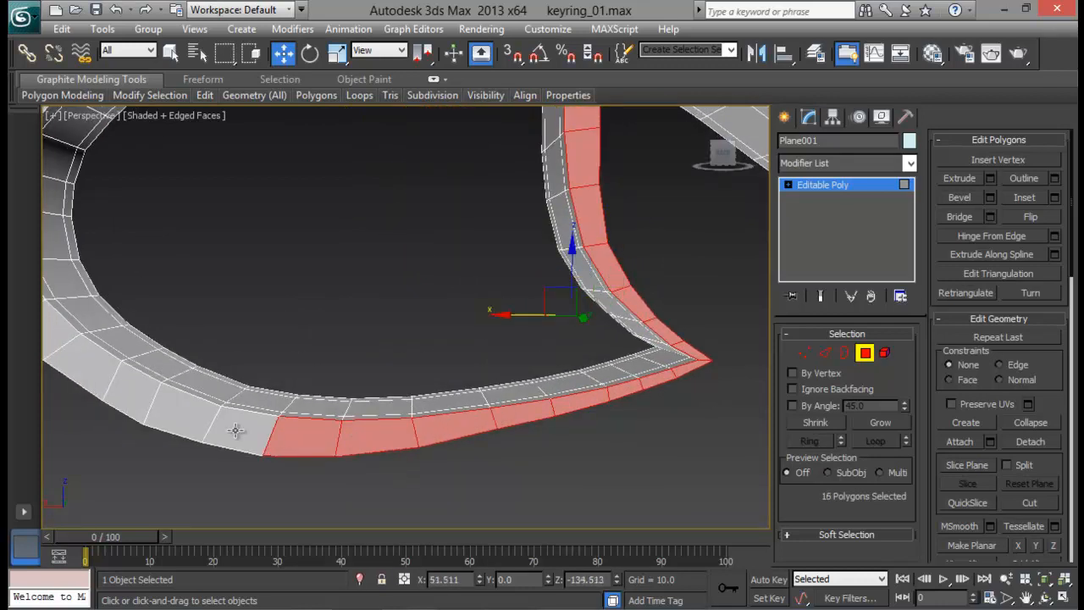
pyautogui.keyDown('ctrl'); pyautogui.click(241, 429); pyautogui.keyUp('ctrl')
pyautogui.keyDown('ctrl'); pyautogui.click(182, 414); pyautogui.keyUp('ctrl')
pyautogui.keyDown('ctrl'); pyautogui.click(130, 397); pyautogui.keyUp('ctrl')
pyautogui.moveTo(130, 396); pyautogui.dragTo(378, 354, button='middle')
pyautogui.keyDown('ctrl'); pyautogui.click(388, 460); pyautogui.keyUp('ctrl')
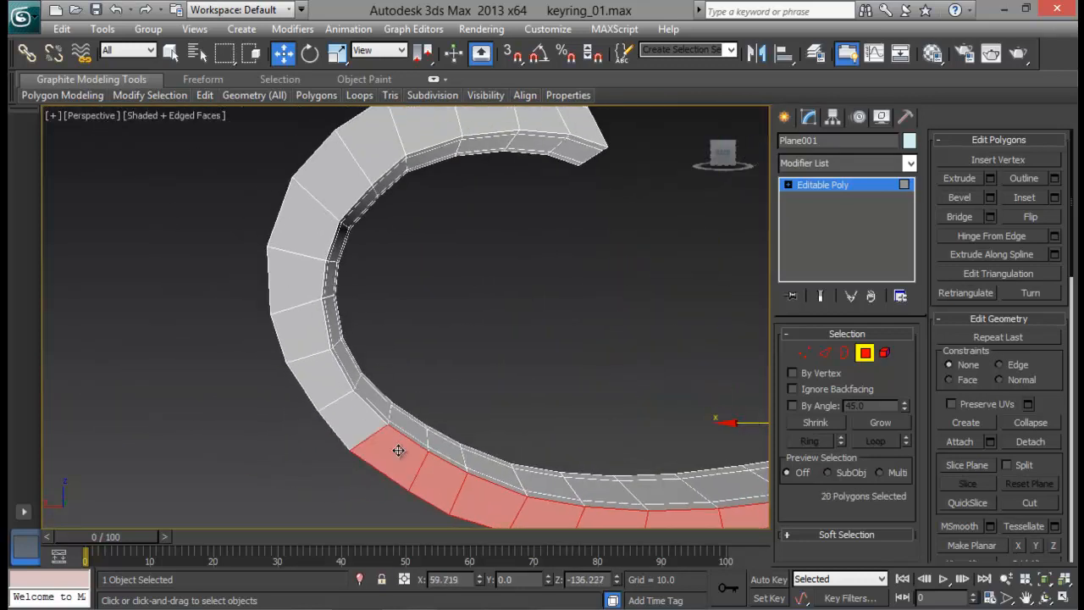
# Step: Extend the back-face polygon selection around the small heart's rounded lobe
pyautogui.keyDown('ctrl'); pyautogui.click(348, 422); pyautogui.keyUp('ctrl')
pyautogui.keyDown('ctrl'); pyautogui.click(315, 381); pyautogui.keyUp('ctrl')
pyautogui.keyDown('ctrl'); pyautogui.click(301, 331); pyautogui.keyUp('ctrl')
pyautogui.keyDown('ctrl'); pyautogui.click(296, 281); pyautogui.keyUp('ctrl')
pyautogui.keyDown('ctrl'); pyautogui.click(319, 198); pyautogui.keyUp('ctrl')
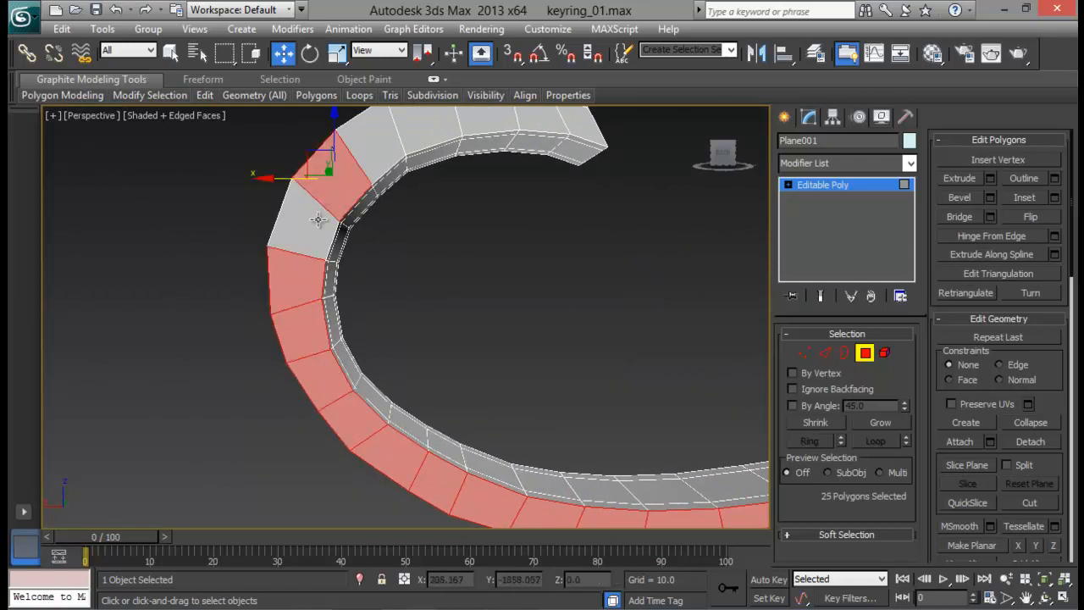
pyautogui.keyDown('ctrl'); pyautogui.click(319, 221); pyautogui.keyUp('ctrl')
pyautogui.keyDown('ctrl'); pyautogui.click(386, 145); pyautogui.keyUp('ctrl')
pyautogui.keyDown('ctrl'); pyautogui.click(428, 130); pyautogui.keyUp('ctrl')
# Step: Add the back-face polygons from the top of the lobe through the small heart's notch to the selection
pyautogui.moveTo(428, 130); pyautogui.dragTo(477, 257, button='middle')
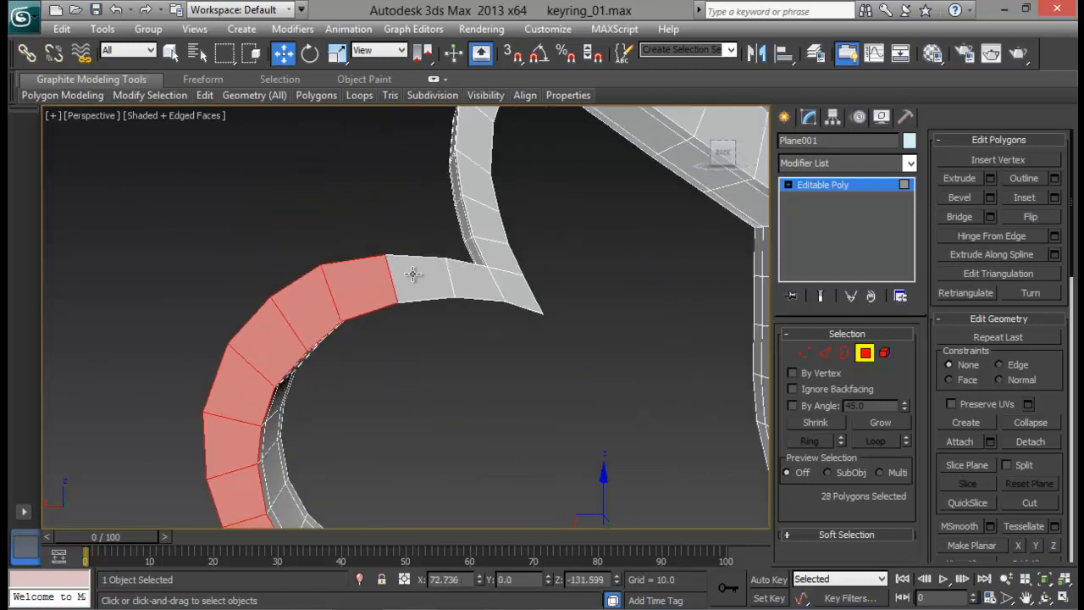
pyautogui.keyDown('ctrl'); pyautogui.click(424, 278); pyautogui.keyUp('ctrl')
pyautogui.keyDown('ctrl'); pyautogui.click(474, 279); pyautogui.keyUp('ctrl')
pyautogui.keyDown('ctrl'); pyautogui.click(516, 292); pyautogui.keyUp('ctrl')
pyautogui.keyDown('ctrl'); pyautogui.click(496, 256); pyautogui.keyUp('ctrl')
pyautogui.keyDown('ctrl'); pyautogui.click(488, 214); pyautogui.keyUp('ctrl')
pyautogui.keyDown('ctrl'); pyautogui.click(480, 195); pyautogui.keyUp('ctrl')
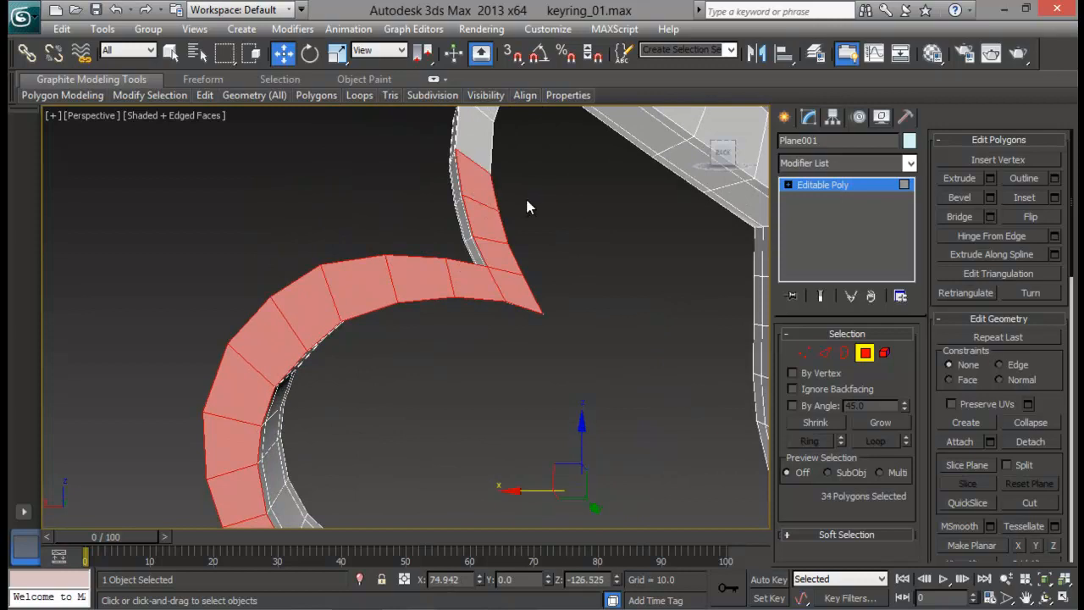
# Step: Add the two polygons above the notch, grow the selection to the crossing and delete these back faces
pyautogui.moveTo(525, 196); pyautogui.dragTo(508, 458, button='middle')
pyautogui.keyDown('ctrl'); pyautogui.click(465, 384); pyautogui.keyUp('ctrl')
pyautogui.keyDown('ctrl'); pyautogui.click(474, 326); pyautogui.keyUp('ctrl')
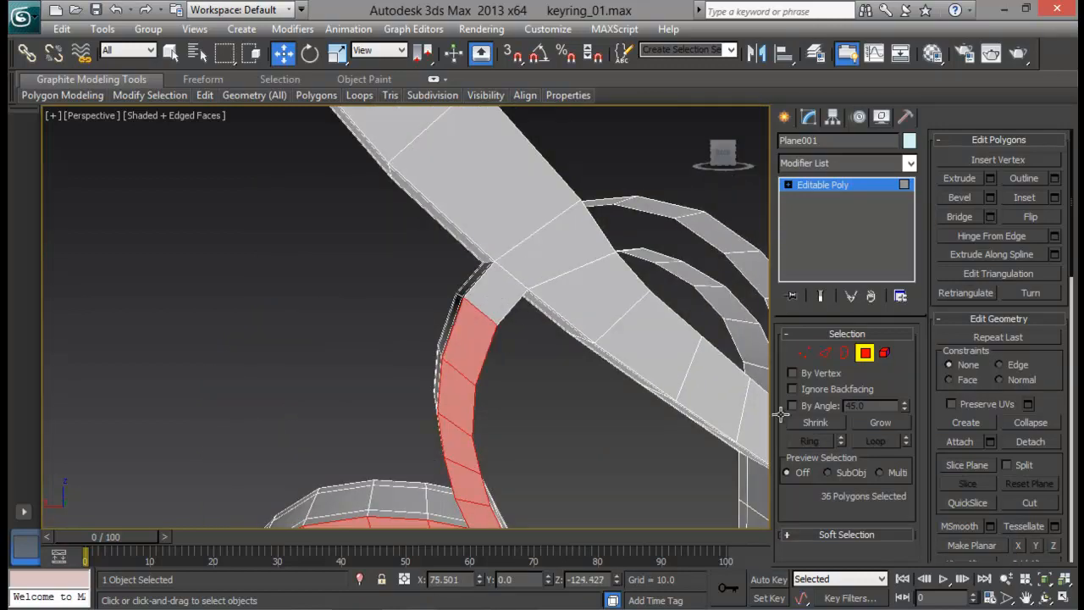
pyautogui.click(879, 422)
pyautogui.click(574, 379)
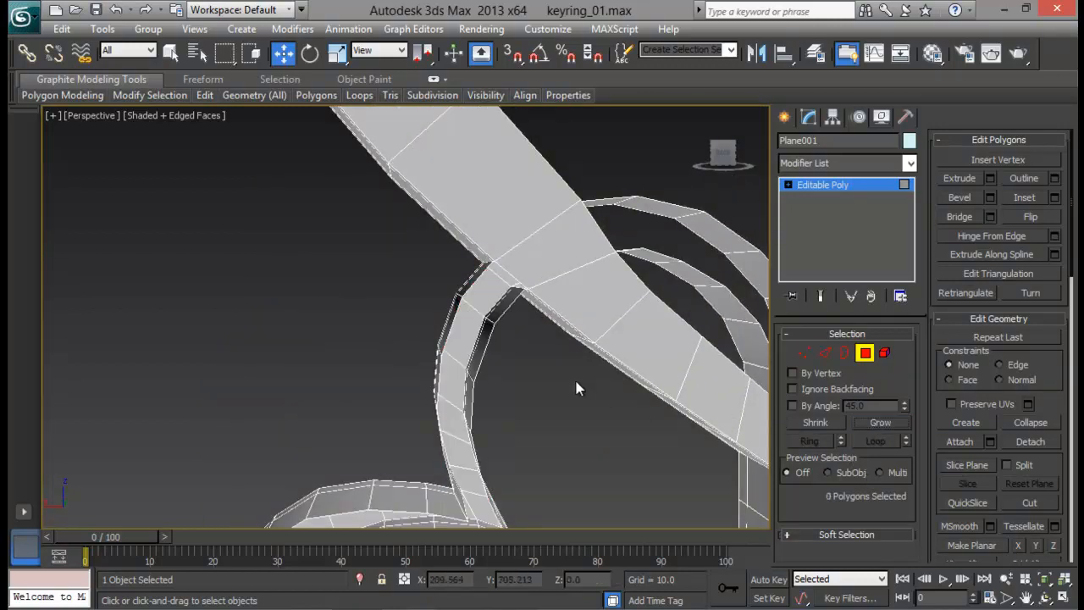
# Step: Select the small heart's front-face polygons from below the crossing down to its notch
pyautogui.scroll(-5, 529, 260)
pyautogui.keyDown('alt'); pyautogui.moveTo(529, 260); pyautogui.dragTo(554, 240, button='middle'); pyautogui.keyUp('alt')
pyautogui.click(566, 161)
pyautogui.keyDown('ctrl'); pyautogui.click(566, 191); pyautogui.keyUp('ctrl')
pyautogui.keyDown('ctrl'); pyautogui.click(567, 219); pyautogui.keyUp('ctrl')
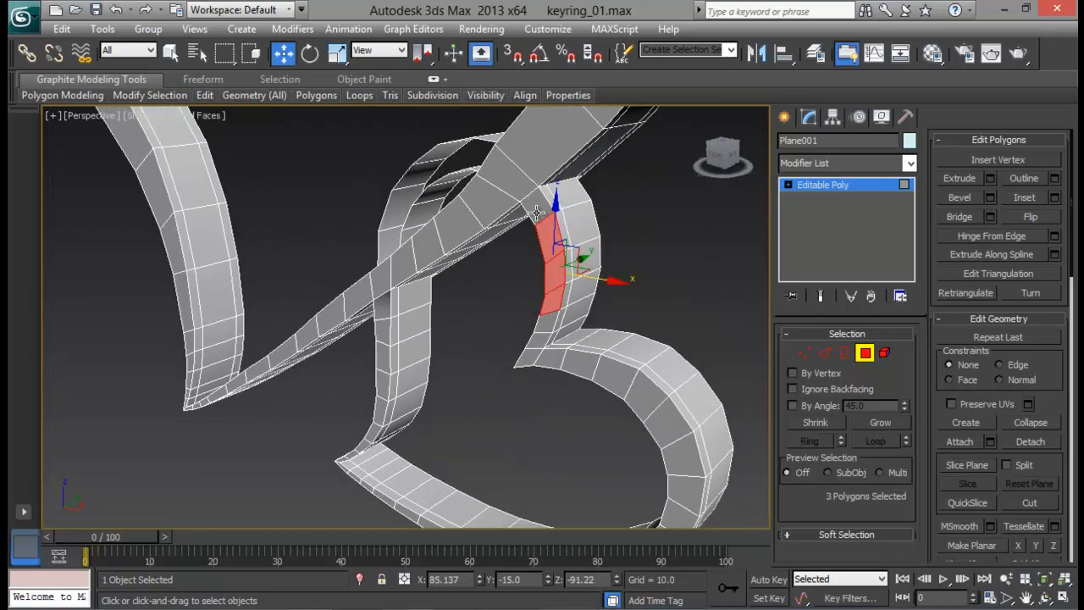
pyautogui.keyDown('alt'); pyautogui.moveTo(550, 336); pyautogui.dragTo(556, 255, button='middle'); pyautogui.keyUp('alt')
pyautogui.keyDown('ctrl'); pyautogui.click(552, 293); pyautogui.keyUp('ctrl')
pyautogui.keyDown('ctrl'); pyautogui.click(544, 315); pyautogui.keyUp('ctrl')
pyautogui.keyDown('ctrl'); pyautogui.click(540, 323); pyautogui.keyUp('ctrl')
# Step: Extend the front-face polygon selection from the notch over the top and outer side of the rounded lobe
pyautogui.keyDown('alt'); pyautogui.moveTo(579, 296); pyautogui.dragTo(516, 284, button='middle'); pyautogui.keyUp('alt')
pyautogui.keyDown('ctrl'); pyautogui.click(536, 280); pyautogui.keyUp('ctrl')
pyautogui.keyDown('ctrl'); pyautogui.click(567, 284); pyautogui.keyUp('ctrl')
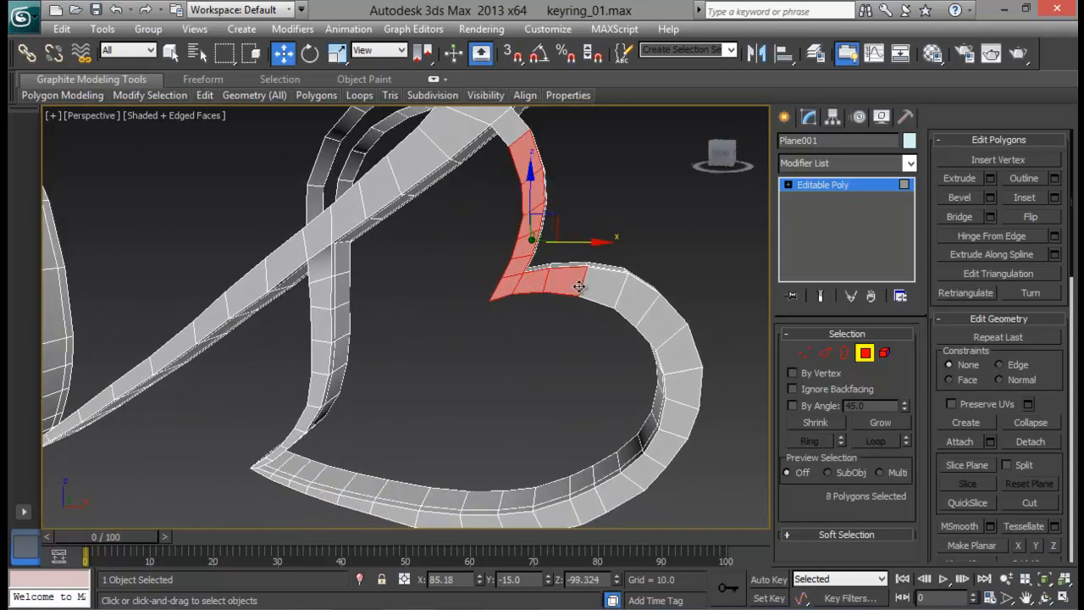
pyautogui.keyDown('ctrl'); pyautogui.click(601, 292); pyautogui.keyUp('ctrl')
pyautogui.keyDown('alt'); pyautogui.moveTo(592, 345); pyautogui.dragTo(646, 314, button='middle'); pyautogui.keyUp('alt')
pyautogui.keyDown('ctrl'); pyautogui.click(630, 308); pyautogui.keyUp('ctrl')
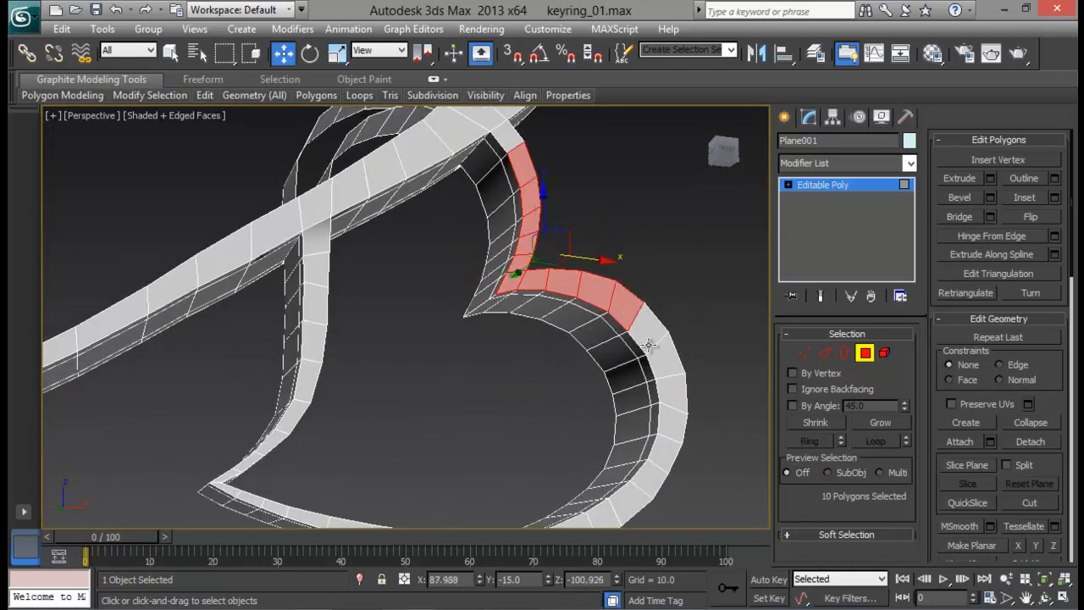
pyautogui.keyDown('ctrl'); pyautogui.click(649, 336); pyautogui.keyUp('ctrl')
pyautogui.keyDown('ctrl'); pyautogui.click(666, 368); pyautogui.keyUp('ctrl')
pyautogui.keyDown('ctrl'); pyautogui.click(673, 395); pyautogui.keyUp('ctrl')
pyautogui.moveTo(670, 467); pyautogui.dragTo(622, 382, button='middle')
pyautogui.keyDown('ctrl'); pyautogui.click(609, 273); pyautogui.keyUp('ctrl')
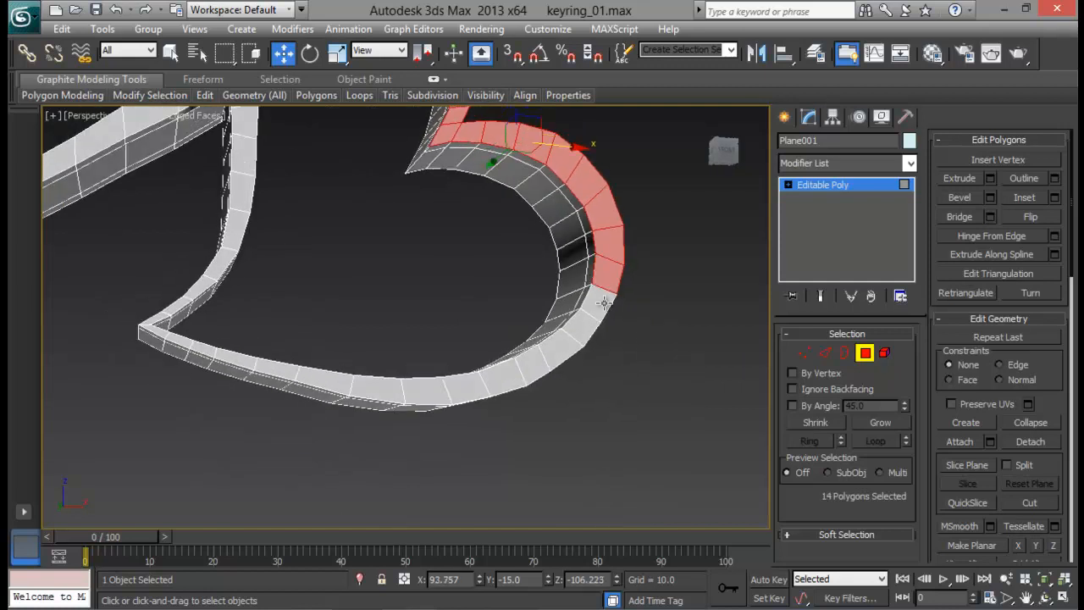
# Step: Continue the front-face polygon selection around the lobe's underside and along the small heart's lower side
pyautogui.keyDown('ctrl'); pyautogui.click(597, 303); pyautogui.keyUp('ctrl')
pyautogui.keyDown('ctrl'); pyautogui.click(584, 328); pyautogui.keyUp('ctrl')
pyautogui.keyDown('ctrl'); pyautogui.click(552, 353); pyautogui.keyUp('ctrl')
pyautogui.keyDown('ctrl'); pyautogui.click(522, 364); pyautogui.keyUp('ctrl')
pyautogui.keyDown('ctrl'); pyautogui.click(498, 375); pyautogui.keyUp('ctrl')
pyautogui.keyDown('ctrl'); pyautogui.click(467, 386); pyautogui.keyUp('ctrl')
pyautogui.keyDown('alt'); pyautogui.moveTo(463, 407); pyautogui.dragTo(448, 449, button='middle'); pyautogui.keyUp('alt')
pyautogui.keyDown('ctrl'); pyautogui.click(419, 391); pyautogui.keyUp('ctrl')
pyautogui.keyDown('ctrl'); pyautogui.click(375, 389); pyautogui.keyUp('ctrl')
pyautogui.hotkey('ctrl', 'z')
pyautogui.hotkey('ctrl', 'z')
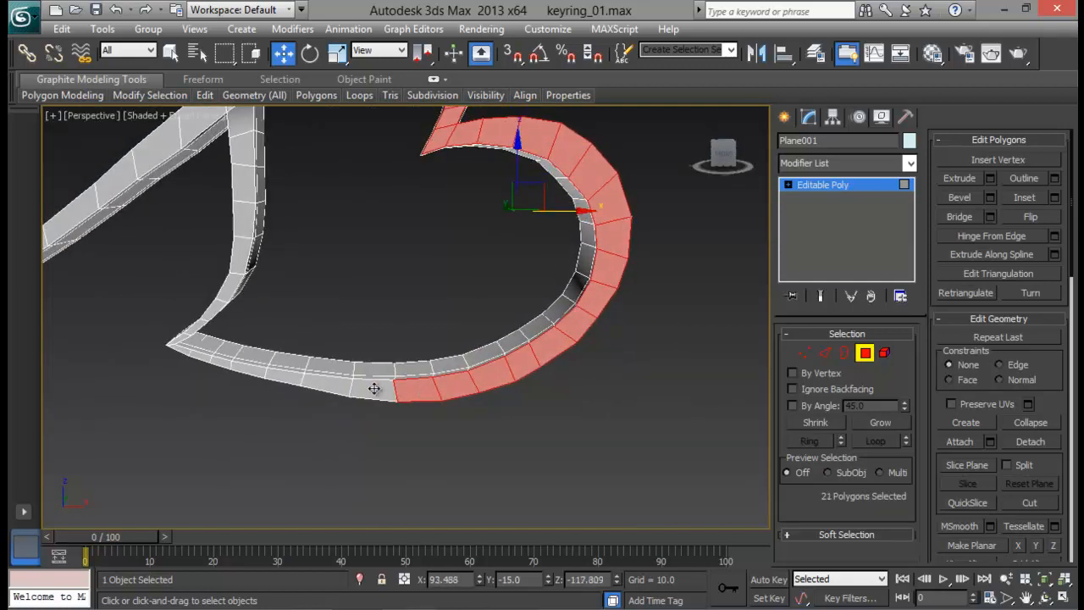
pyautogui.keyDown('ctrl'); pyautogui.click(373, 389); pyautogui.keyUp('ctrl')
pyautogui.keyDown('ctrl'); pyautogui.click(329, 386); pyautogui.keyUp('ctrl')
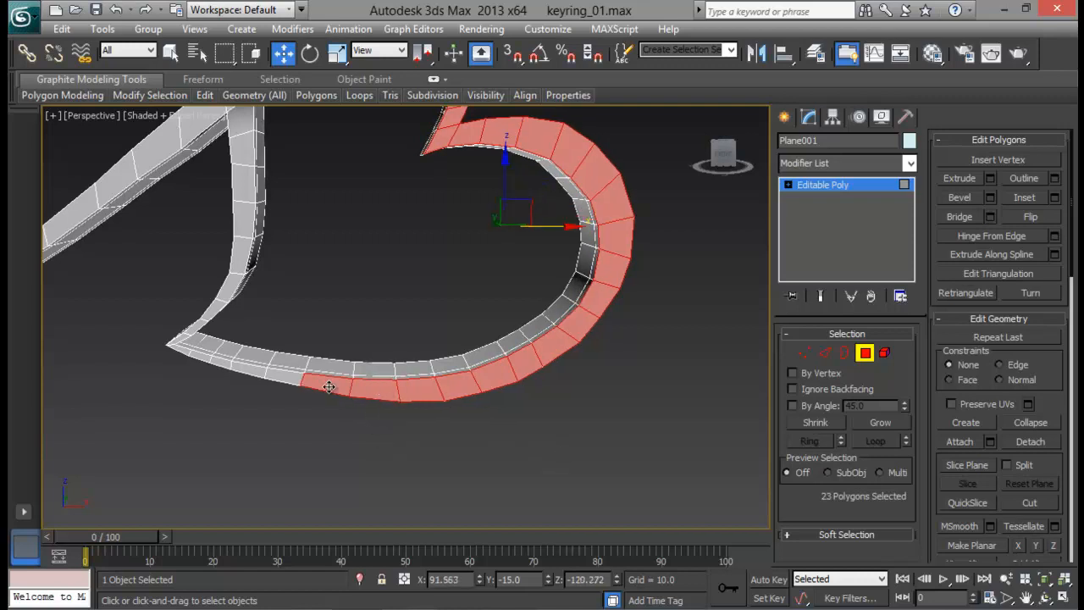
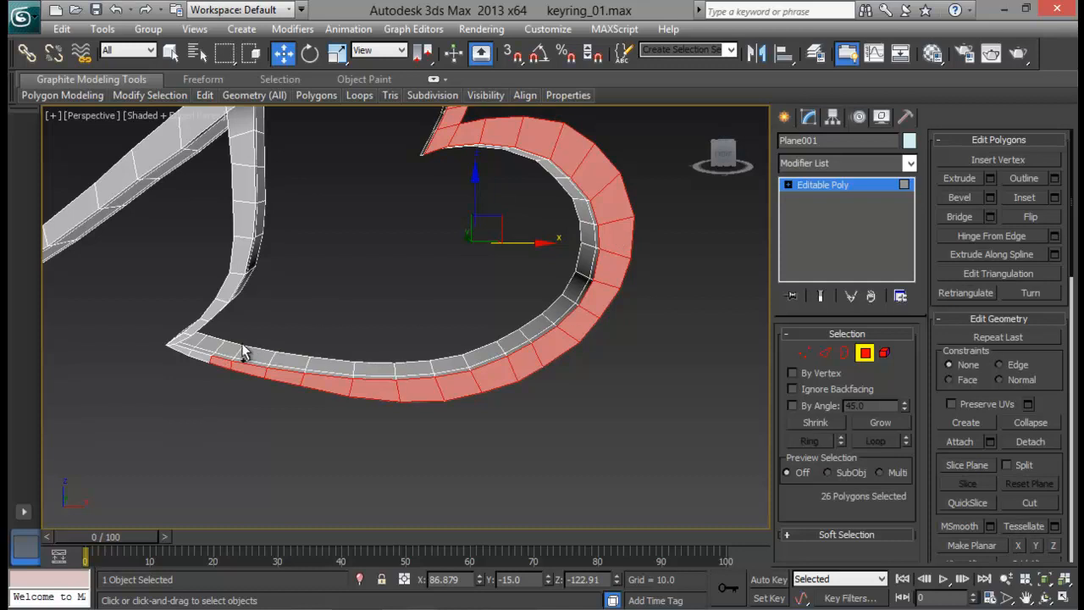
# Step: Add the front-face polygons around the small heart's pointed tip to the selection
pyautogui.keyDown('ctrl'); pyautogui.click(201, 355); pyautogui.keyUp('ctrl')
pyautogui.keyDown('ctrl'); pyautogui.click(186, 350); pyautogui.keyUp('ctrl')
pyautogui.moveTo(233, 354); pyautogui.dragTo(421, 361, button='middle')
pyautogui.scroll(4, 440, 366)
pyautogui.keyDown('ctrl'); pyautogui.click(492, 402); pyautogui.keyUp('ctrl')
pyautogui.keyDown('ctrl'); pyautogui.click(532, 378); pyautogui.keyUp('ctrl')
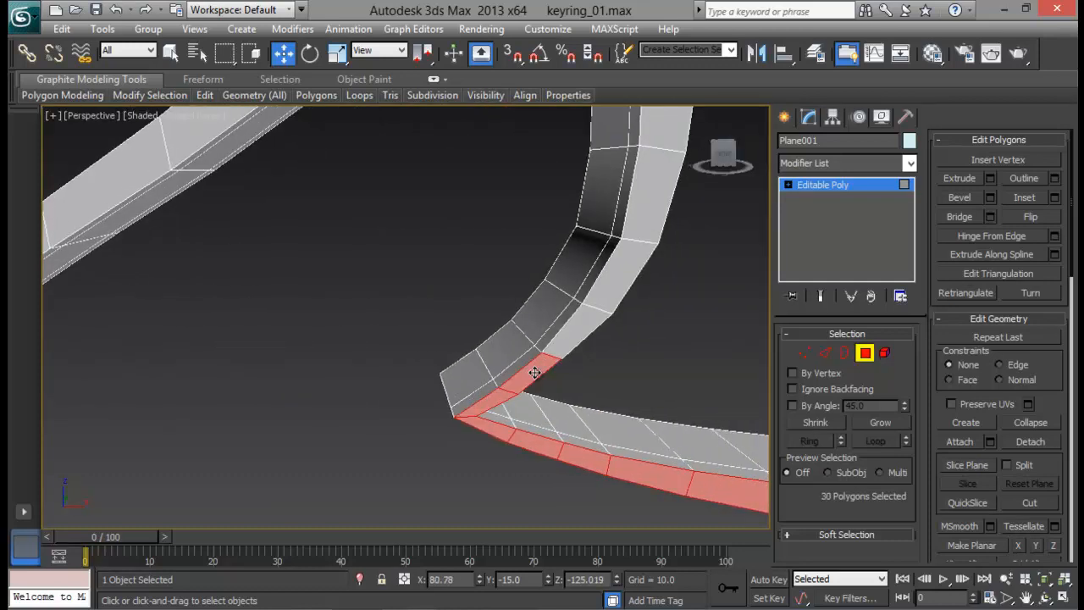
pyautogui.keyDown('ctrl'); pyautogui.click(580, 337); pyautogui.keyUp('ctrl')
pyautogui.keyDown('ctrl'); pyautogui.click(624, 271); pyautogui.keyUp('ctrl')
# Step: Extend the front-face selection up the straight side, grow it to the crossing and delete these polygons
pyautogui.moveTo(653, 248); pyautogui.dragTo(607, 334, button='middle')
pyautogui.keyDown('ctrl'); pyautogui.click(549, 408); pyautogui.keyUp('ctrl')
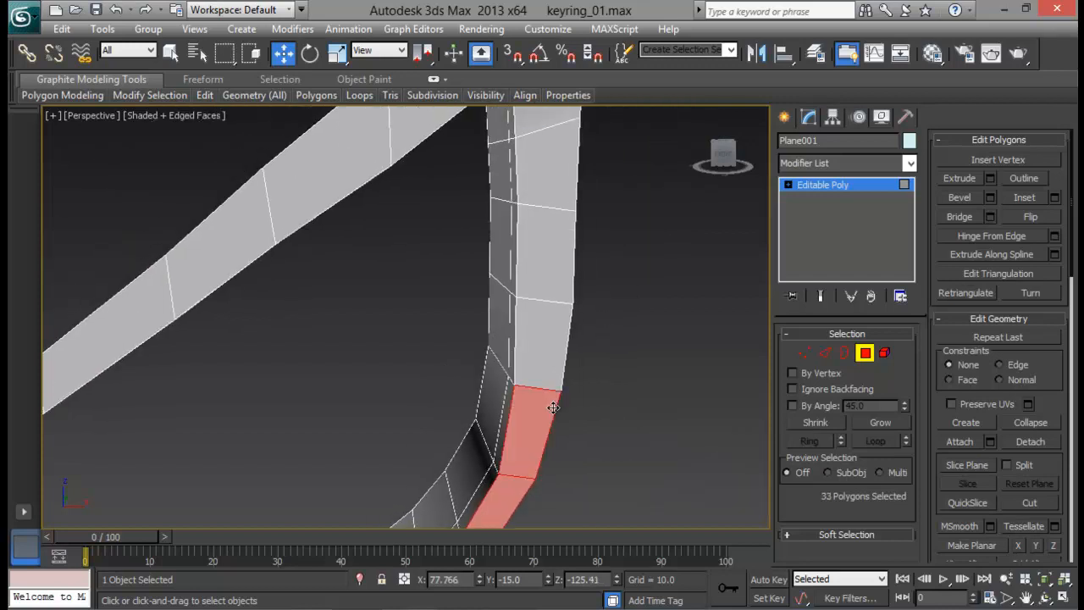
pyautogui.keyDown('ctrl'); pyautogui.click(549, 339); pyautogui.keyUp('ctrl')
pyautogui.keyDown('ctrl'); pyautogui.click(551, 281); pyautogui.keyUp('ctrl')
pyautogui.keyDown('alt'); pyautogui.moveTo(551, 282); pyautogui.dragTo(526, 400, button='middle'); pyautogui.keyUp('alt')
pyautogui.keyDown('ctrl'); pyautogui.click(527, 400); pyautogui.keyUp('ctrl')
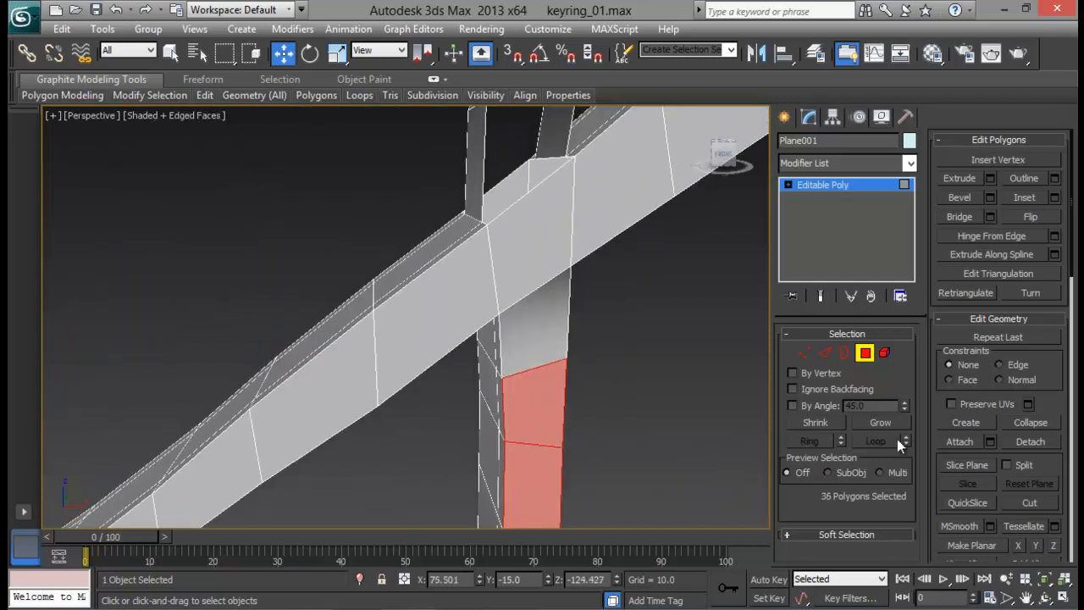
pyautogui.click(893, 413)
pyautogui.click(655, 390)
pyautogui.scroll(-5, 654, 390)
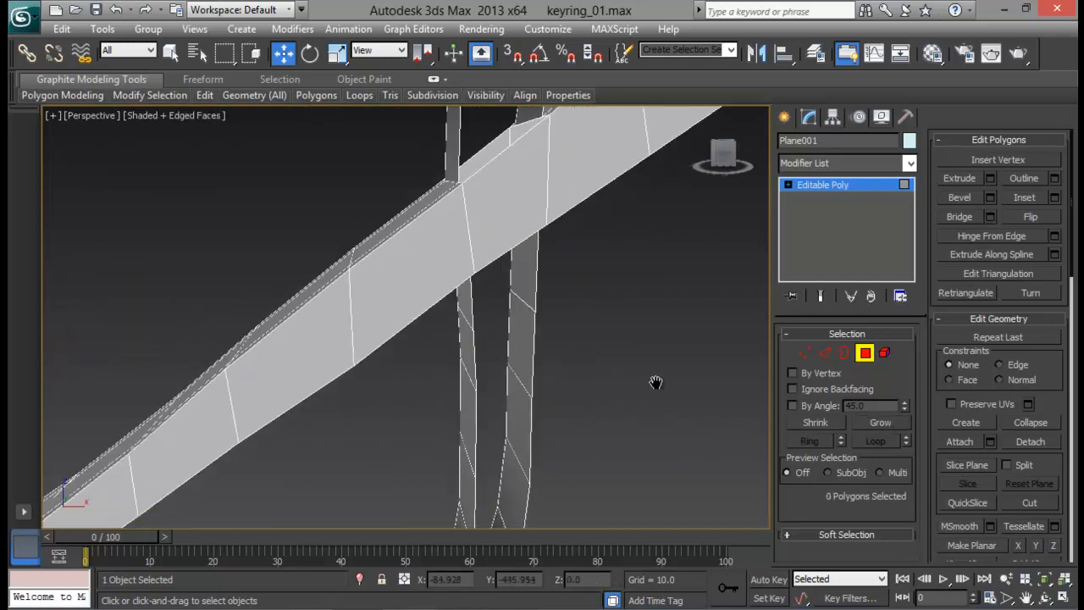
pyautogui.keyDown('alt'); pyautogui.moveTo(655, 391); pyautogui.dragTo(579, 371, button='middle'); pyautogui.keyUp('alt')
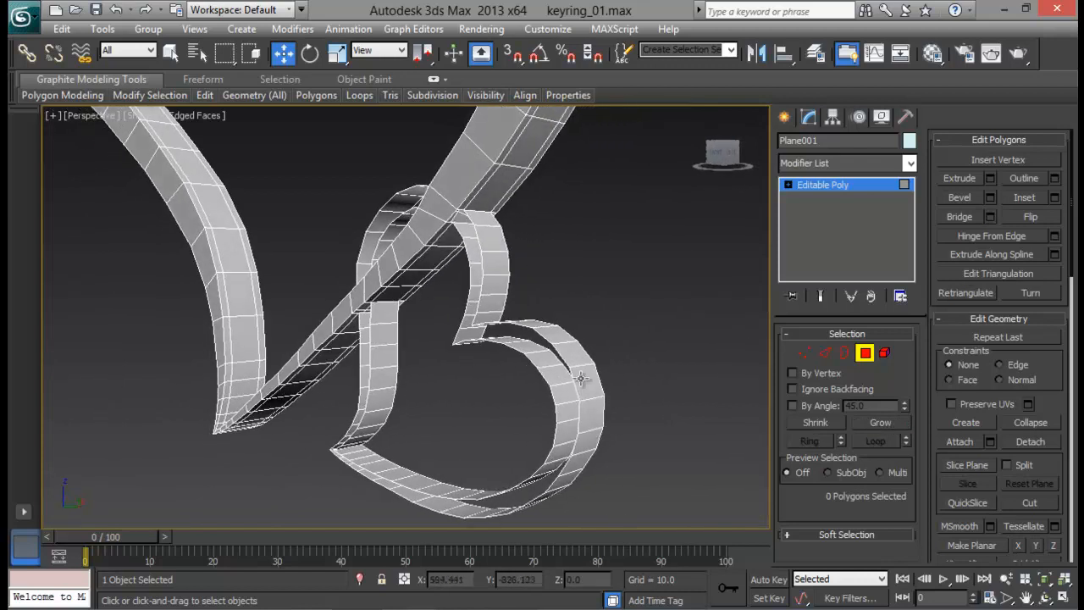
# Step: Select the small heart's front opening border, convert it to edges and deselect the end edges at the crossing
pyautogui.click(844, 354)
pyautogui.keyDown('alt'); pyautogui.moveTo(661, 349); pyautogui.dragTo(622, 337, button='middle'); pyautogui.keyUp('alt')
pyautogui.click(532, 362)
pyautogui.click(821, 354)
pyautogui.moveTo(476, 182); pyautogui.dragTo(450, 344, button='middle')
pyautogui.scroll(4, 457, 323)
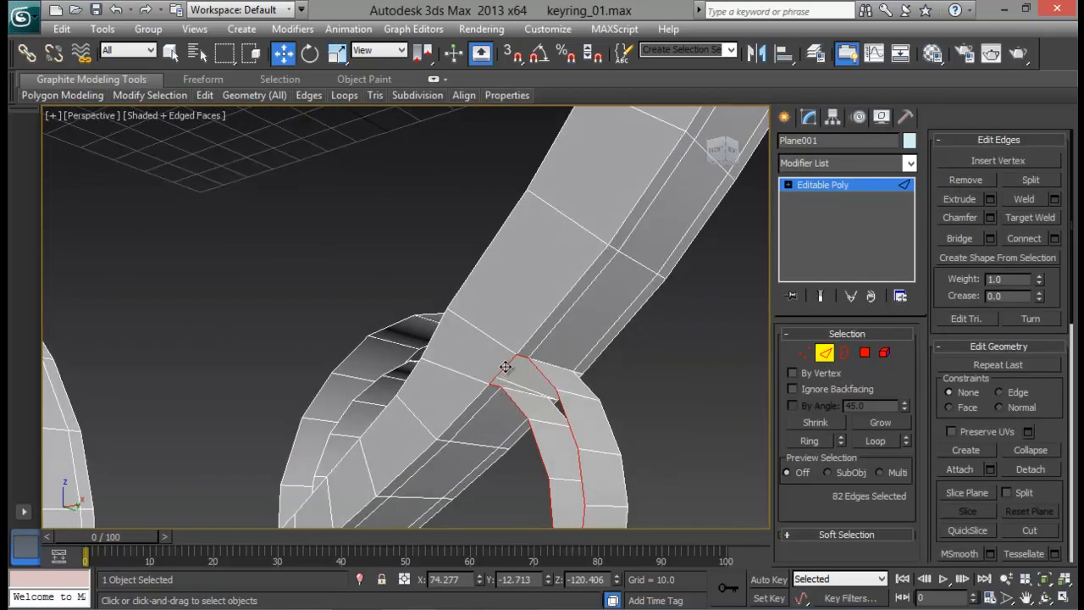
pyautogui.keyDown('alt'); pyautogui.moveTo(467, 425); pyautogui.dragTo(370, 343, button='middle'); pyautogui.keyUp('alt')
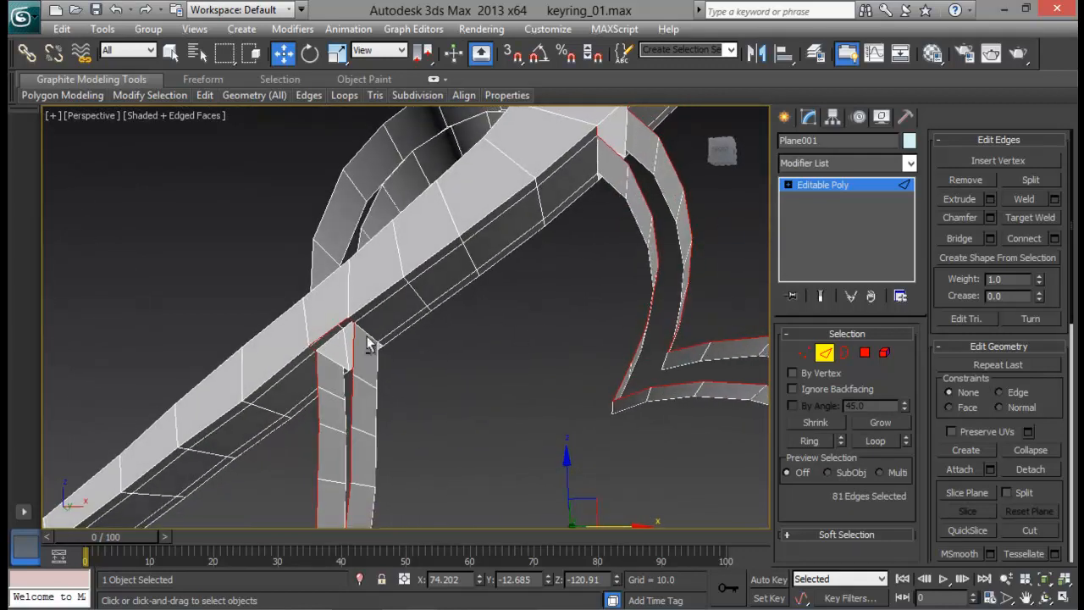
pyautogui.keyDown('alt'); pyautogui.click(331, 330); pyautogui.keyUp('alt')
# Step: Try to bridge all selected edges across the small heart's front opening with one segment
pyautogui.scroll(-6, 573, 443)
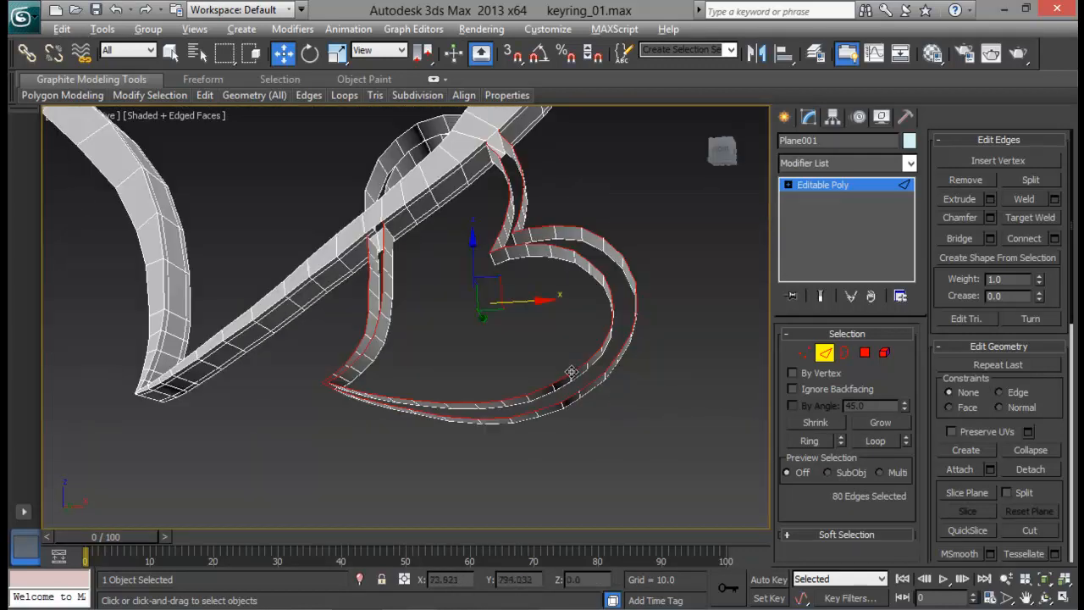
pyautogui.click(990, 238)
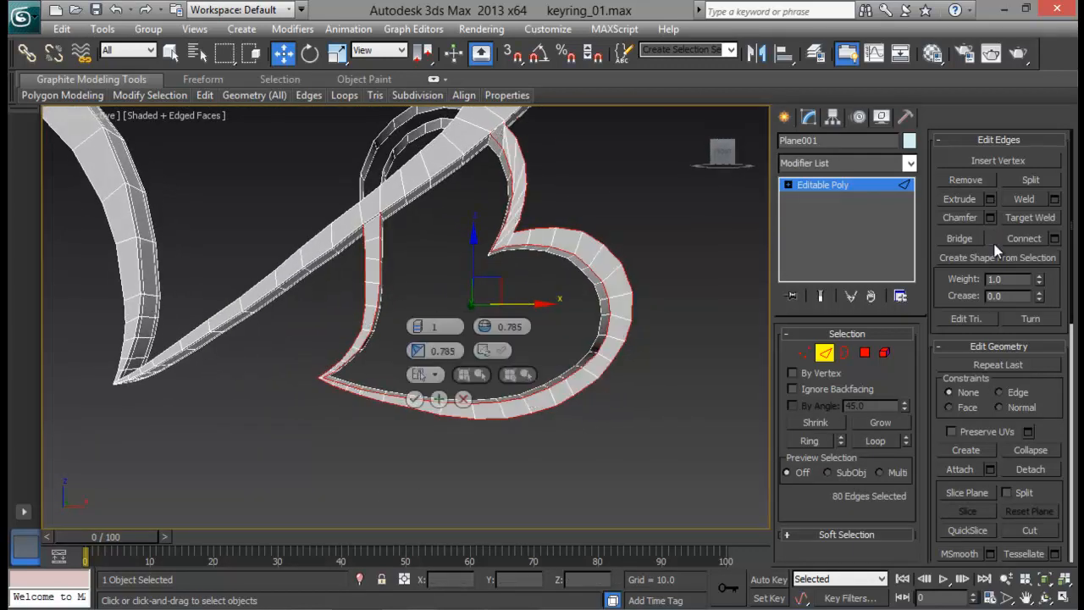
pyautogui.click(415, 400)
# Step: Deselect the edges from the crossing down around the notch, and bridge the remaining edges of the front opening
pyautogui.keyDown('alt'); pyautogui.moveTo(415, 399); pyautogui.dragTo(529, 351, button='middle'); pyautogui.keyUp('alt')
pyautogui.scroll(5, 491, 259)
pyautogui.keyDown('alt'); pyautogui.moveTo(358, 435); pyautogui.dragTo(351, 438); pyautogui.keyUp('alt')
pyautogui.moveTo(474, 427); pyautogui.dragTo(491, 322, button='middle')
pyautogui.keyDown('alt'); pyautogui.moveTo(394, 251); pyautogui.dragTo(348, 271); pyautogui.keyUp('alt')
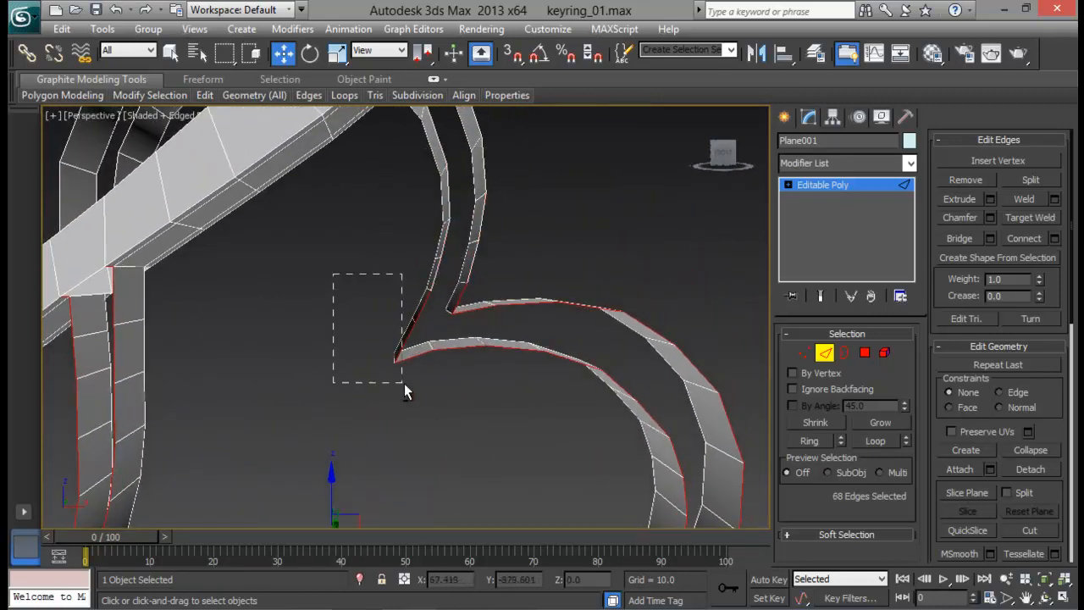
pyautogui.keyDown('alt'); pyautogui.moveTo(404, 383); pyautogui.dragTo(405, 383); pyautogui.keyUp('alt')
pyautogui.keyDown('alt'); pyautogui.moveTo(461, 313); pyautogui.dragTo(460, 315); pyautogui.keyUp('alt')
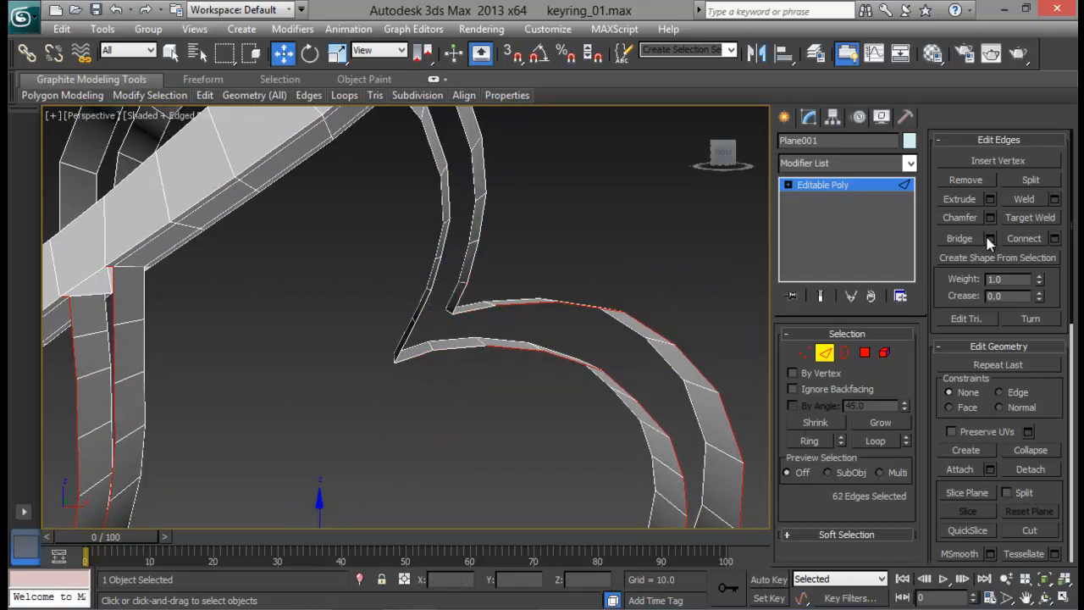
pyautogui.click(989, 238)
pyautogui.click(415, 350)
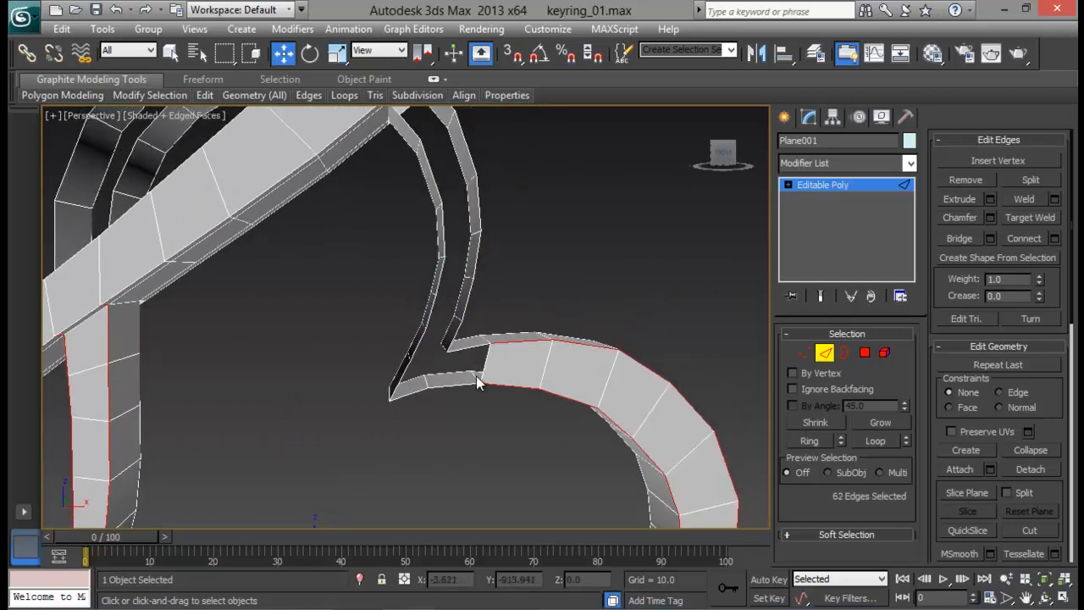
# Step: Bridge the two remaining pairs of opposite edges between the lobe's front face and the notch's point
pyautogui.moveTo(476, 376)
pyautogui.keyDown('alt'); pyautogui.mouseDown(button='middle')
pyautogui.moveTo(466, 384)
pyautogui.moveTo(494, 371)
pyautogui.mouseUp(button='middle'); pyautogui.keyUp('alt')
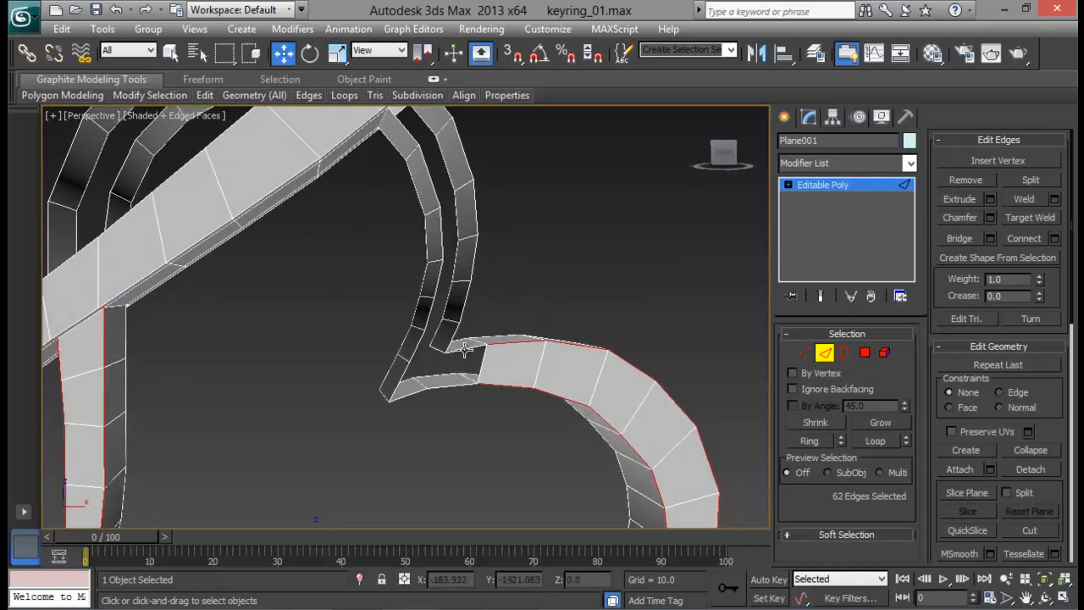
pyautogui.click(463, 385)
pyautogui.keyDown('ctrl'); pyautogui.click(454, 389); pyautogui.keyUp('ctrl')
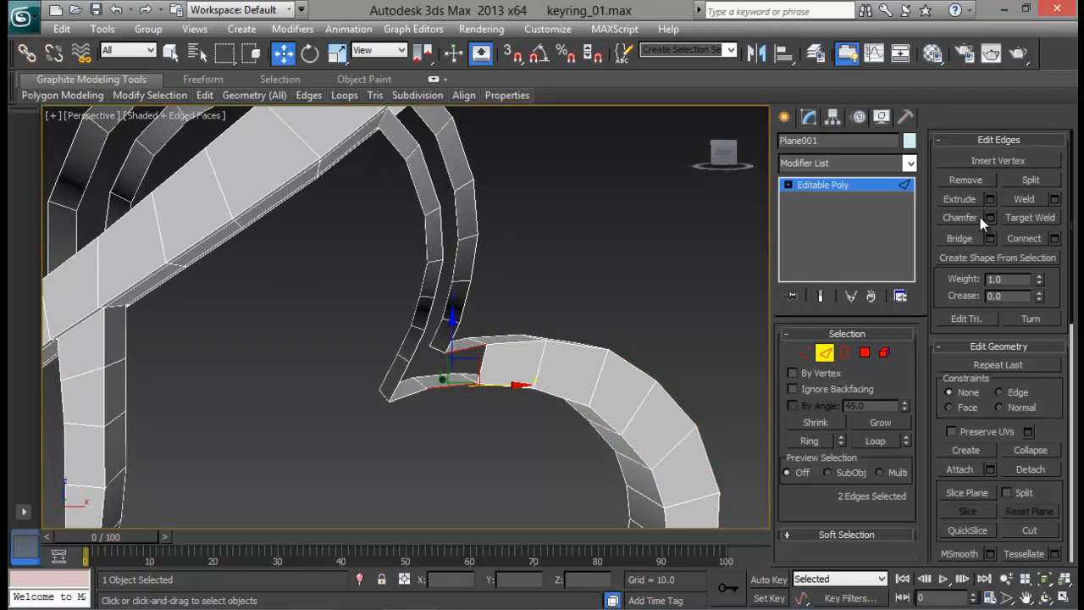
pyautogui.keyDown('alt'); pyautogui.moveTo(415, 377); pyautogui.dragTo(404, 397, button='middle'); pyautogui.keyUp('alt')
pyautogui.click(398, 380)
pyautogui.keyDown('ctrl'); pyautogui.click(441, 366); pyautogui.keyUp('ctrl')
pyautogui.click(966, 239)
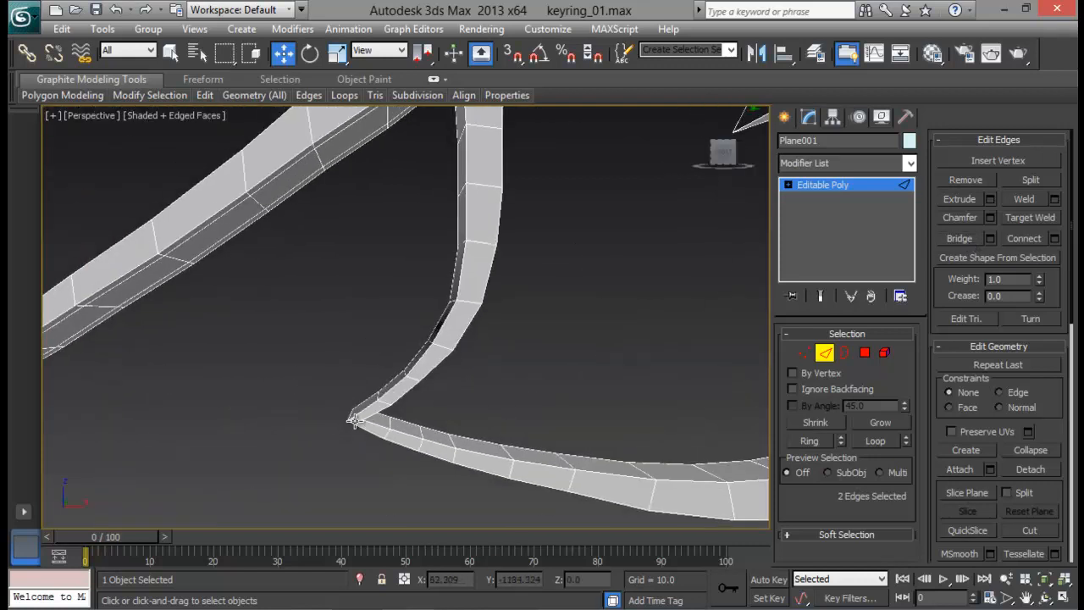
# Step: Bridge the first pair of opposite edges on the upper side of the small heart's notch
pyautogui.keyDown('alt'); pyautogui.moveTo(353, 419); pyautogui.dragTo(317, 402, button='middle'); pyautogui.keyUp('alt')
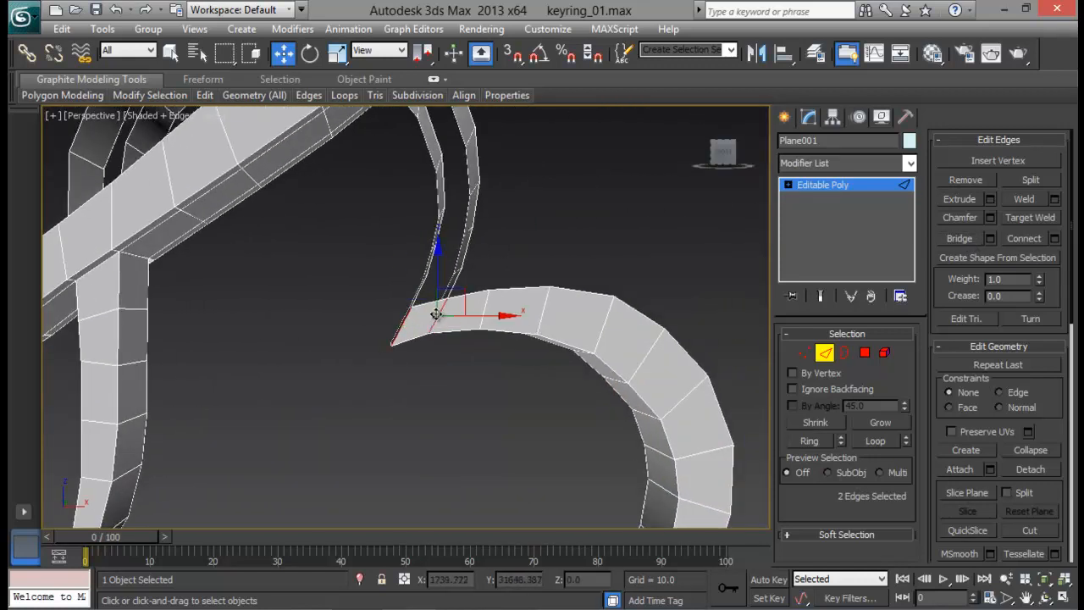
pyautogui.scroll(3, 438, 347)
pyautogui.keyDown('alt'); pyautogui.moveTo(439, 347); pyautogui.dragTo(395, 370, button='middle'); pyautogui.keyUp('alt')
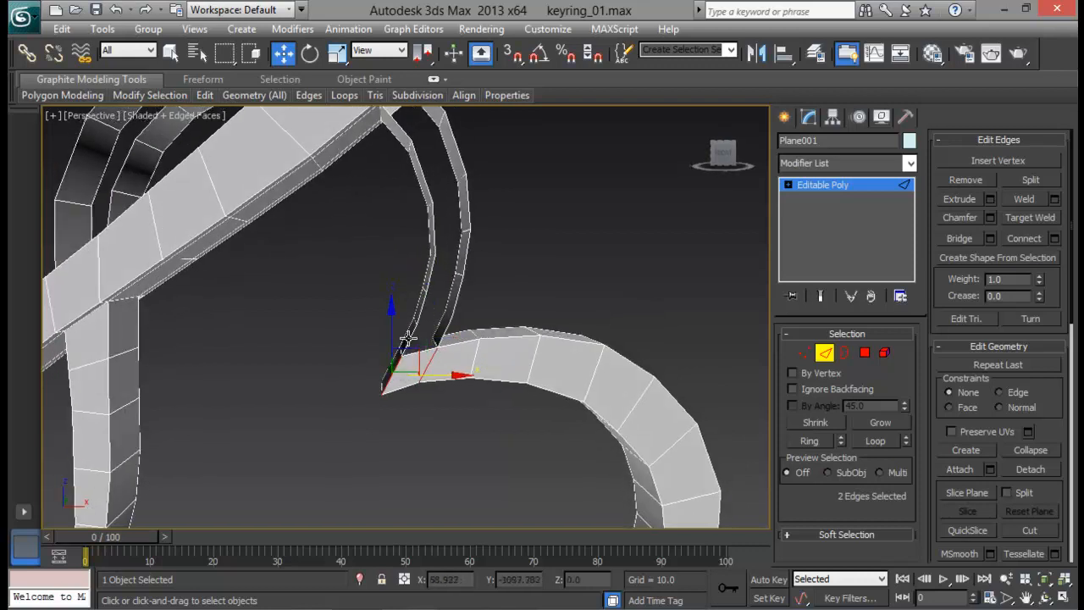
pyautogui.click(407, 340)
pyautogui.keyDown('ctrl'); pyautogui.click(462, 339); pyautogui.keyUp('ctrl')
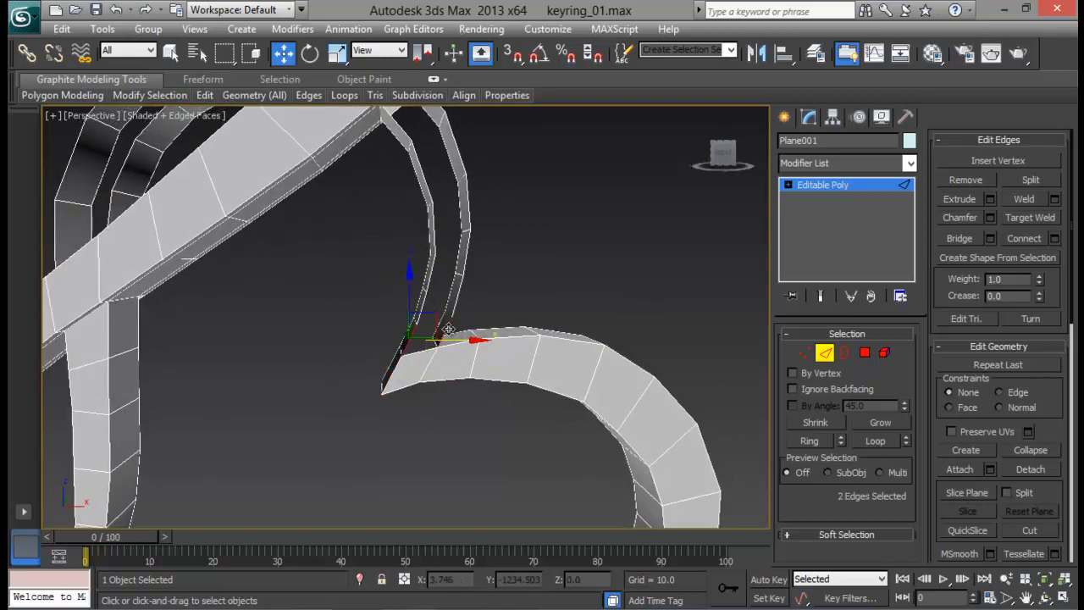
pyautogui.click(967, 240)
# Step: Target Weld the stray front vertex above the notch onto the vertex at the notch's point
pyautogui.moveTo(632, 373); pyautogui.dragTo(668, 296, button='middle')
pyautogui.click(800, 355)
pyautogui.moveTo(508, 313); pyautogui.dragTo(506, 326, button='middle')
pyautogui.click(1020, 199)
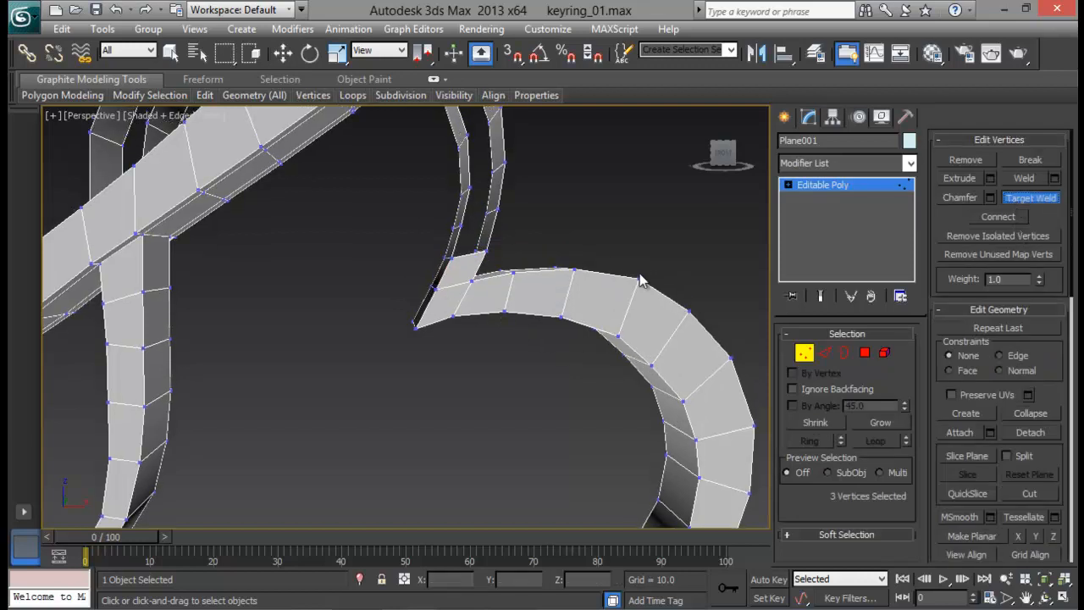
pyautogui.click(434, 293)
pyautogui.click(415, 329)
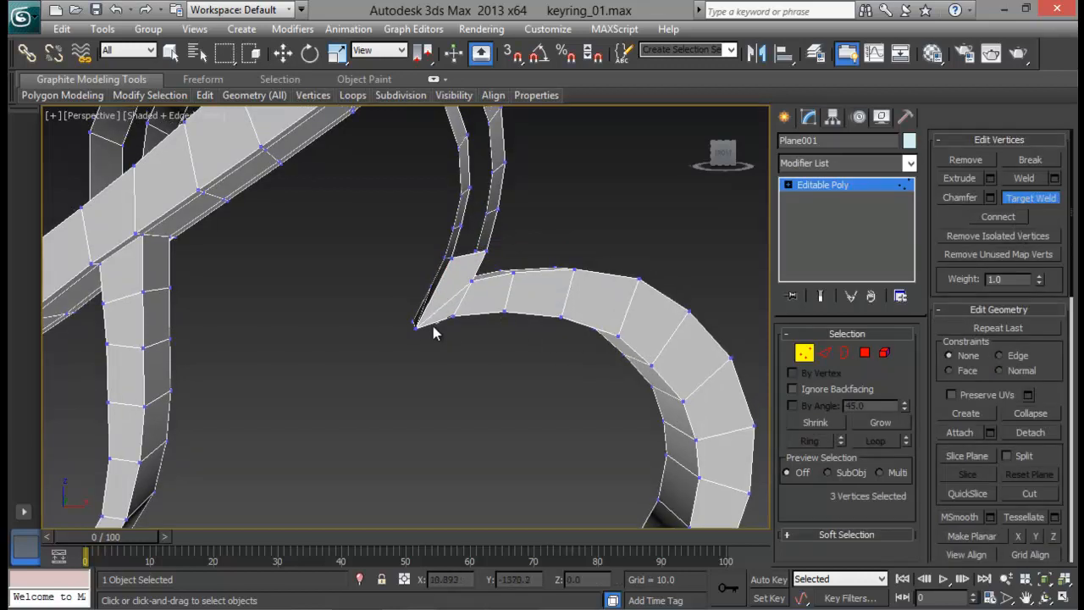
pyautogui.scroll(-3, 433, 326)
pyautogui.moveTo(479, 345); pyautogui.dragTo(504, 312, button='middle')
pyautogui.scroll(-5, 516, 433)
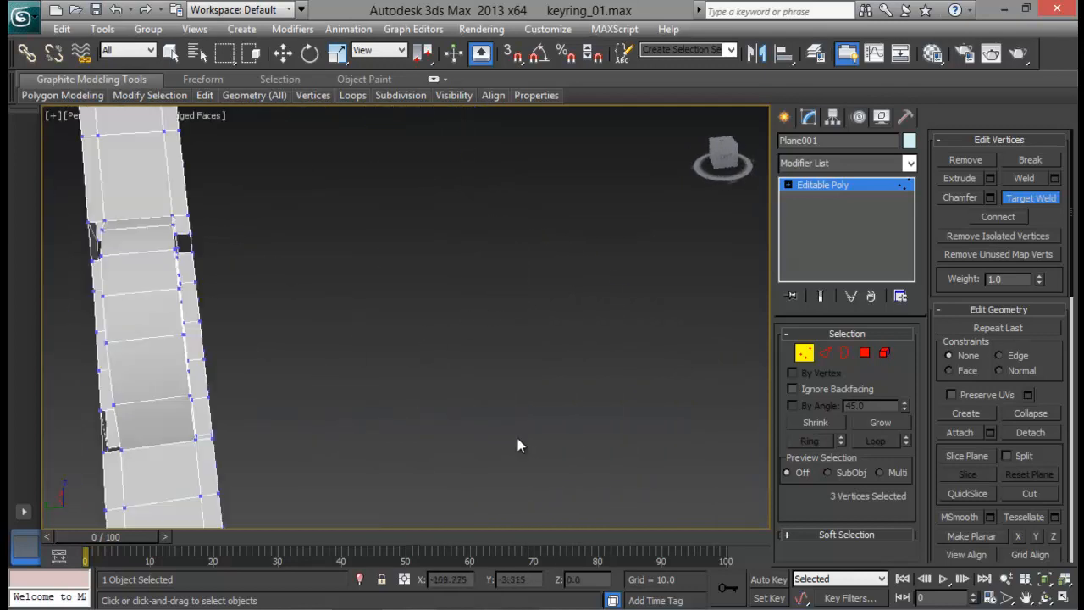
# Step: Target Weld the stray vertex at the small heart's notch point on the back side, and leave vertex editing
pyautogui.keyDown('alt'); pyautogui.moveTo(516, 434); pyautogui.dragTo(448, 244, button='middle'); pyautogui.keyUp('alt')
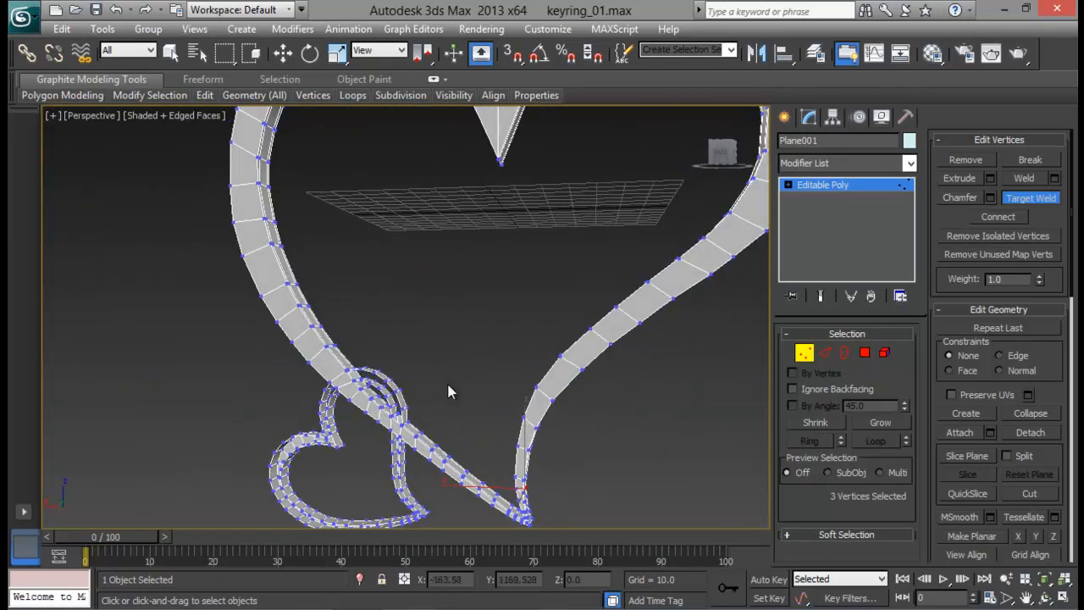
pyautogui.moveTo(446, 385); pyautogui.dragTo(463, 260, button='middle')
pyautogui.scroll(4, 463, 264)
pyautogui.scroll(6, 440, 339)
pyautogui.scroll(2, 508, 387)
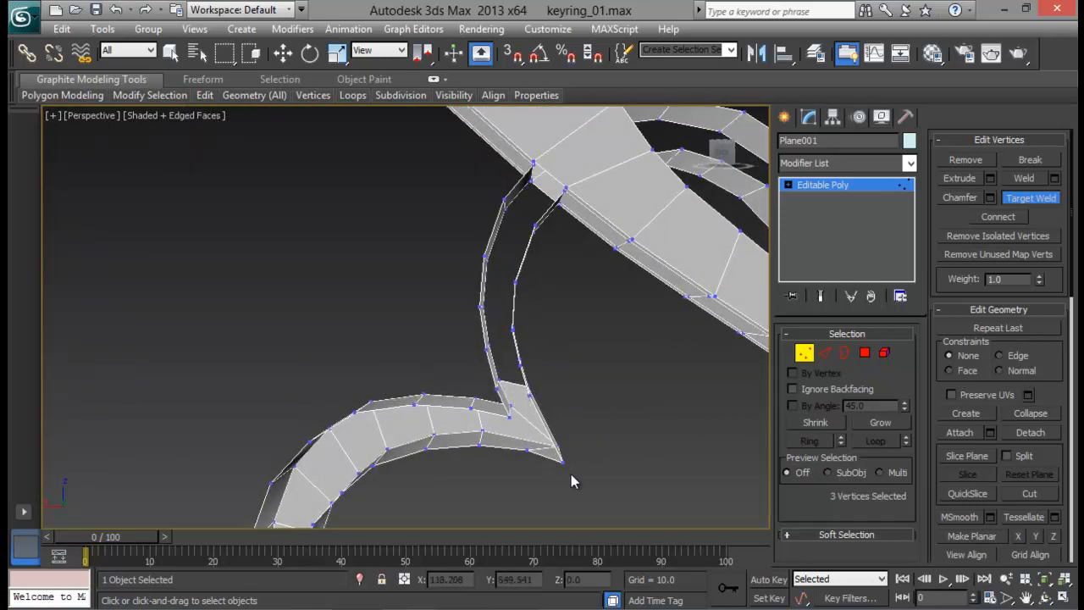
pyautogui.keyDown('alt'); pyautogui.moveTo(571, 481); pyautogui.dragTo(568, 470, button='middle'); pyautogui.keyUp('alt')
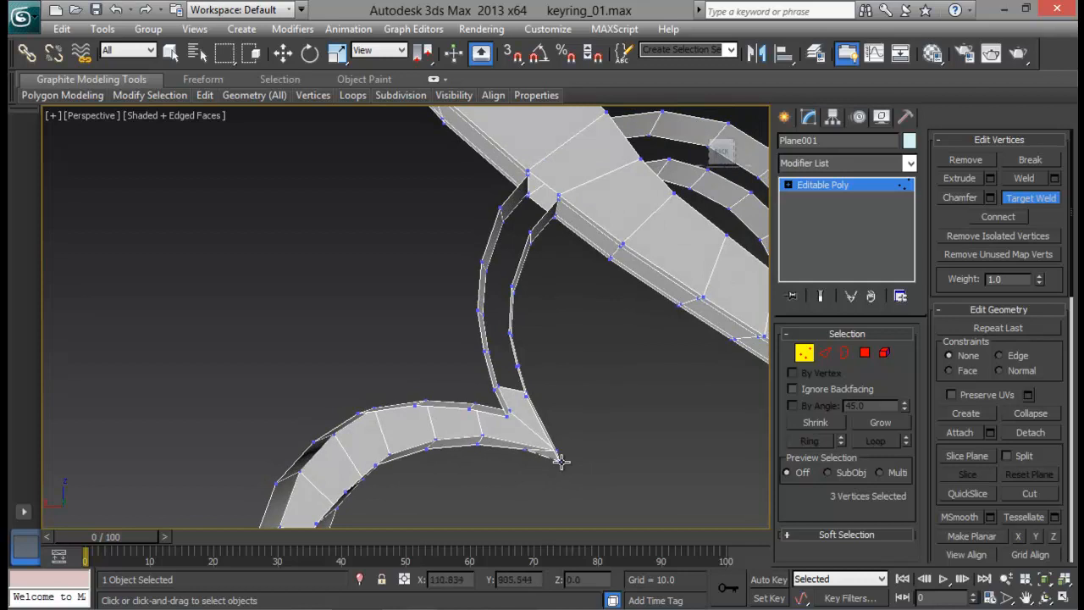
pyautogui.click(560, 461)
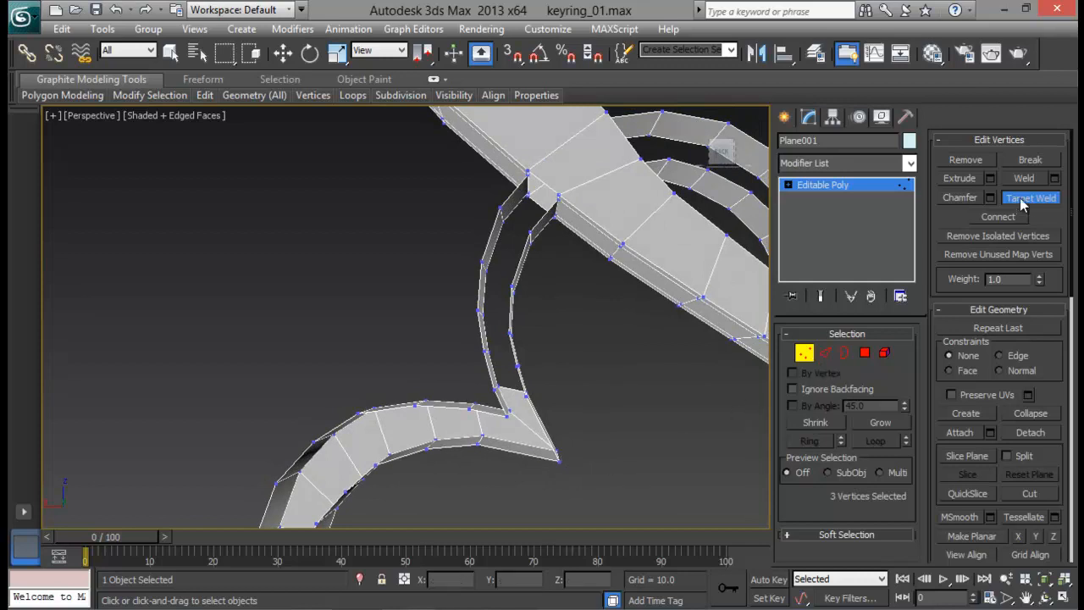
pyautogui.click(1022, 203)
pyautogui.click(802, 354)
# Step: Select the five pairs of opposite front edges from the small heart's notch up to the crossing and bridge them
pyautogui.keyDown('alt'); pyautogui.moveTo(630, 339); pyautogui.dragTo(426, 392, button='middle'); pyautogui.keyUp('alt')
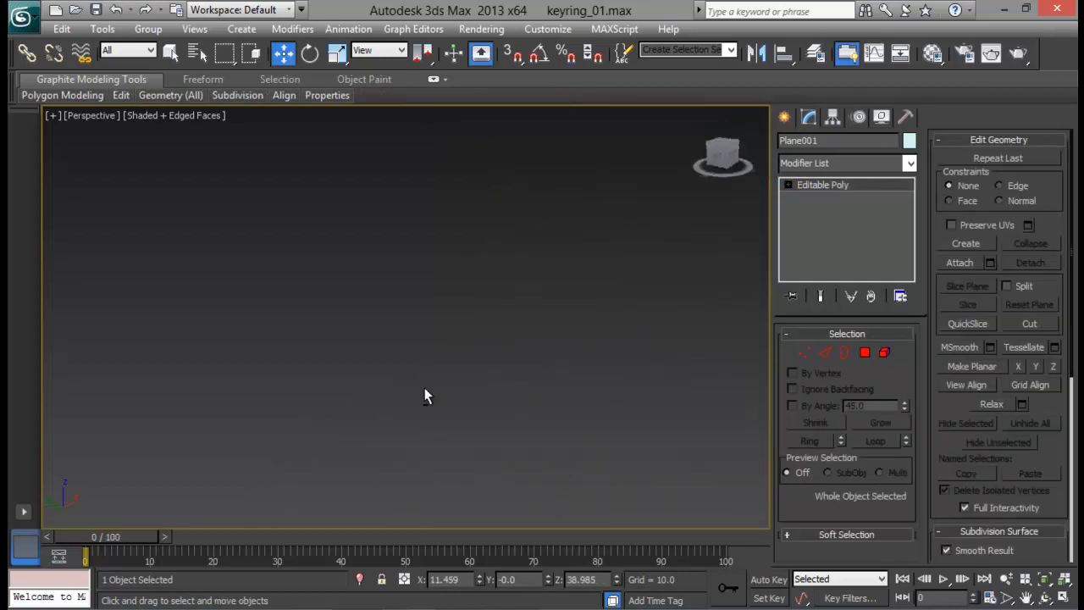
pyautogui.moveTo(524, 313); pyautogui.dragTo(453, 326, button='middle')
pyautogui.scroll(-3, 329, 331)
pyautogui.scroll(5, 490, 308)
pyautogui.keyDown('alt'); pyautogui.moveTo(453, 326); pyautogui.dragTo(428, 271, button='middle'); pyautogui.keyUp('alt')
pyautogui.keyDown('alt'); pyautogui.moveTo(427, 270); pyautogui.dragTo(433, 341, button='middle'); pyautogui.keyUp('alt')
pyautogui.click(830, 354)
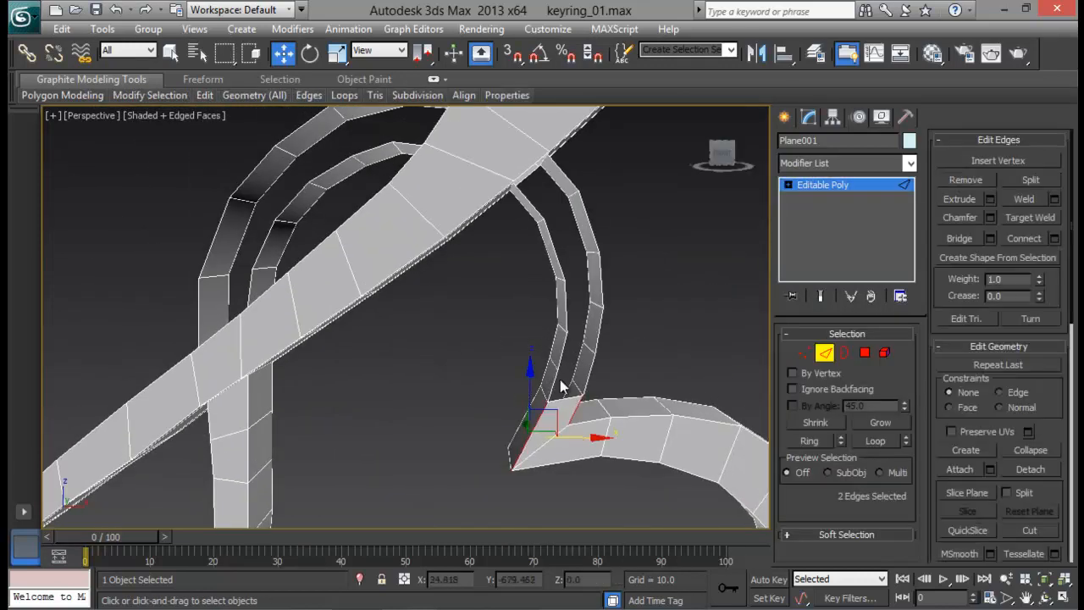
pyautogui.click(557, 383)
pyautogui.keyDown('ctrl'); pyautogui.click(590, 373); pyautogui.keyUp('ctrl')
pyautogui.keyDown('ctrl'); pyautogui.click(599, 325); pyautogui.keyUp('ctrl')
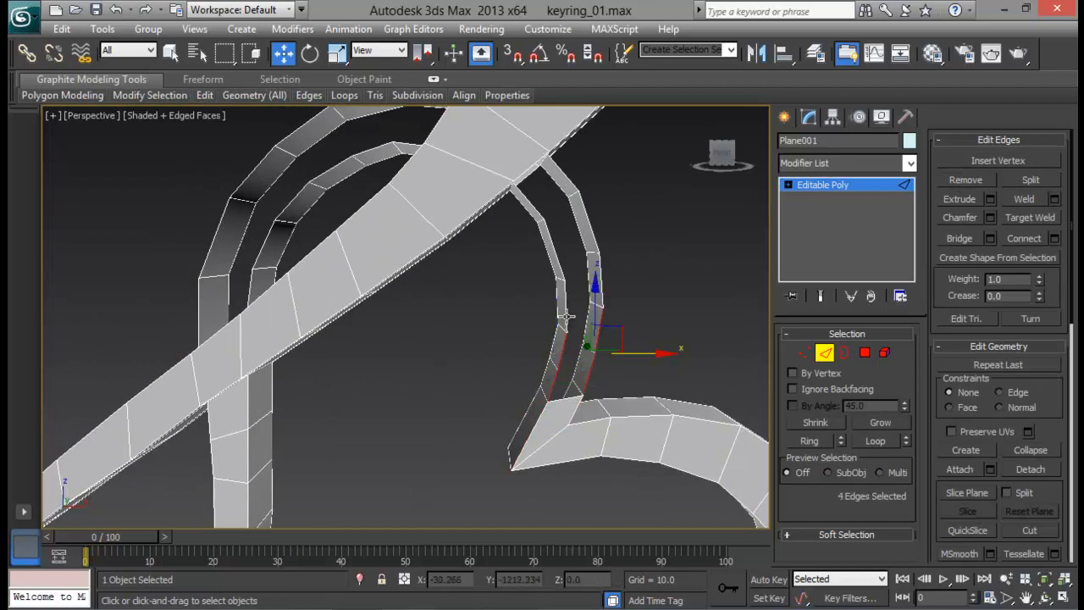
pyautogui.keyDown('ctrl'); pyautogui.click(593, 264); pyautogui.keyUp('ctrl')
pyautogui.keyDown('ctrl'); pyautogui.click(590, 227); pyautogui.keyUp('ctrl')
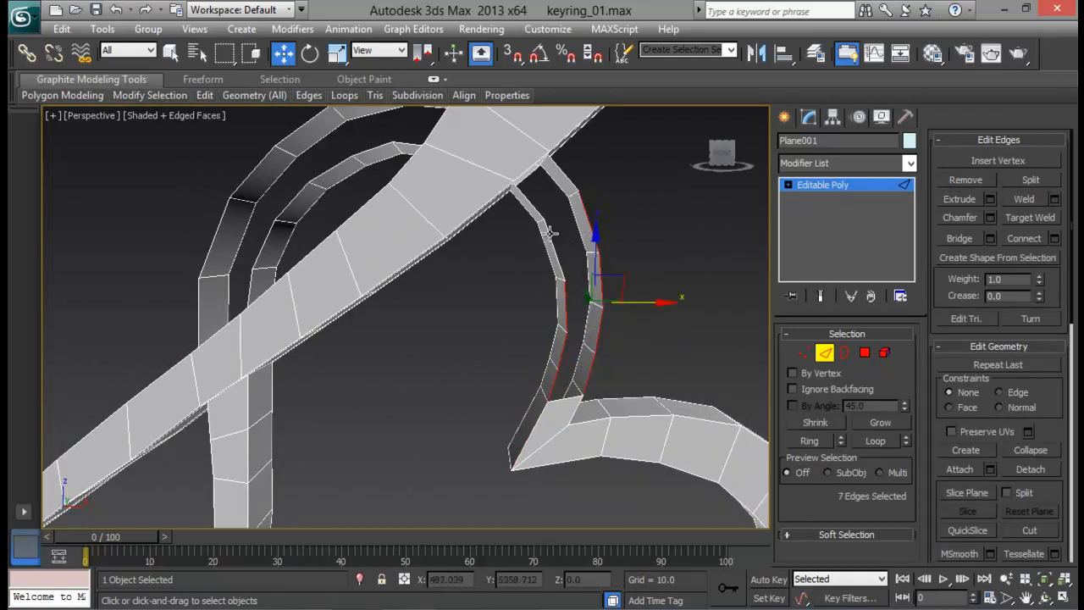
pyautogui.keyDown('ctrl'); pyautogui.click(528, 205); pyautogui.keyUp('ctrl')
pyautogui.keyDown('ctrl'); pyautogui.click(560, 173); pyautogui.keyUp('ctrl')
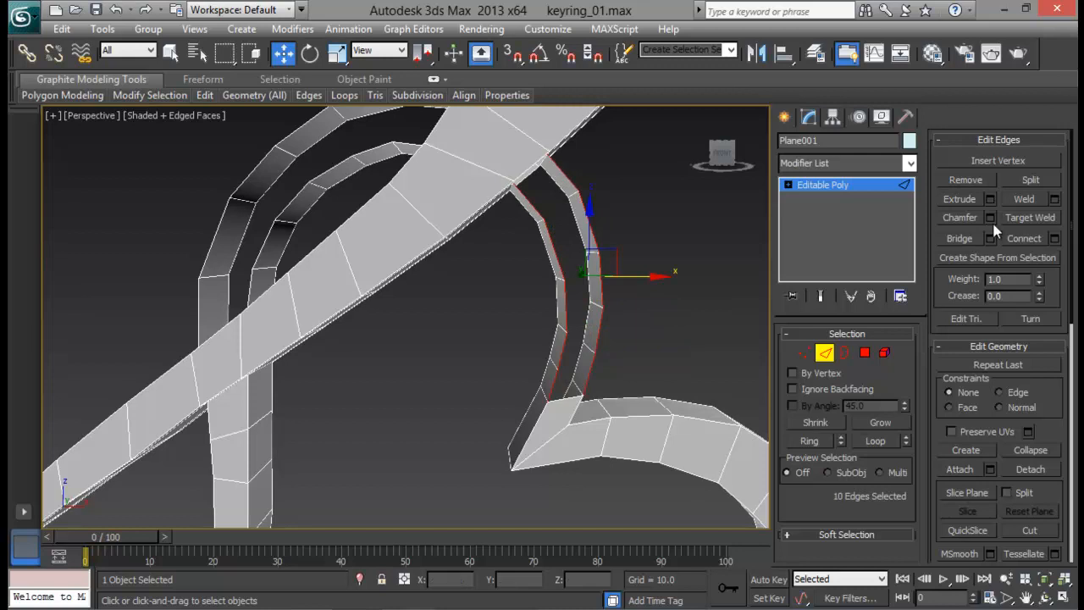
pyautogui.click(971, 242)
# Step: Bridge the two short opposite edges of the small gap where the small heart's front face meets the large heart's band
pyautogui.keyDown('alt'); pyautogui.moveTo(605, 264); pyautogui.dragTo(488, 319, button='middle'); pyautogui.keyUp('alt')
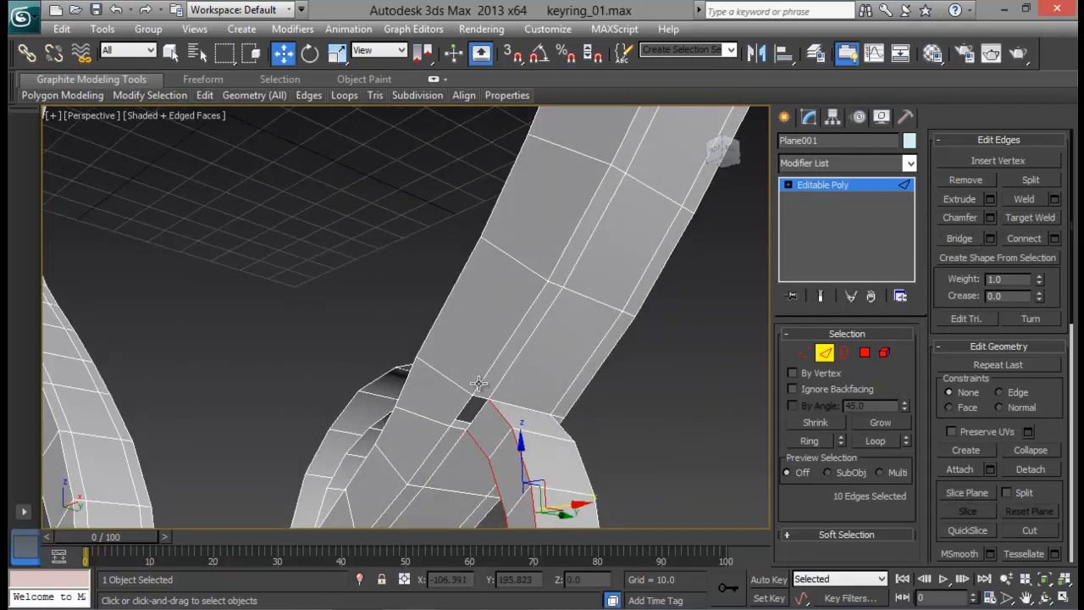
pyautogui.click(479, 396)
pyautogui.keyDown('ctrl'); pyautogui.click(453, 429); pyautogui.keyUp('ctrl')
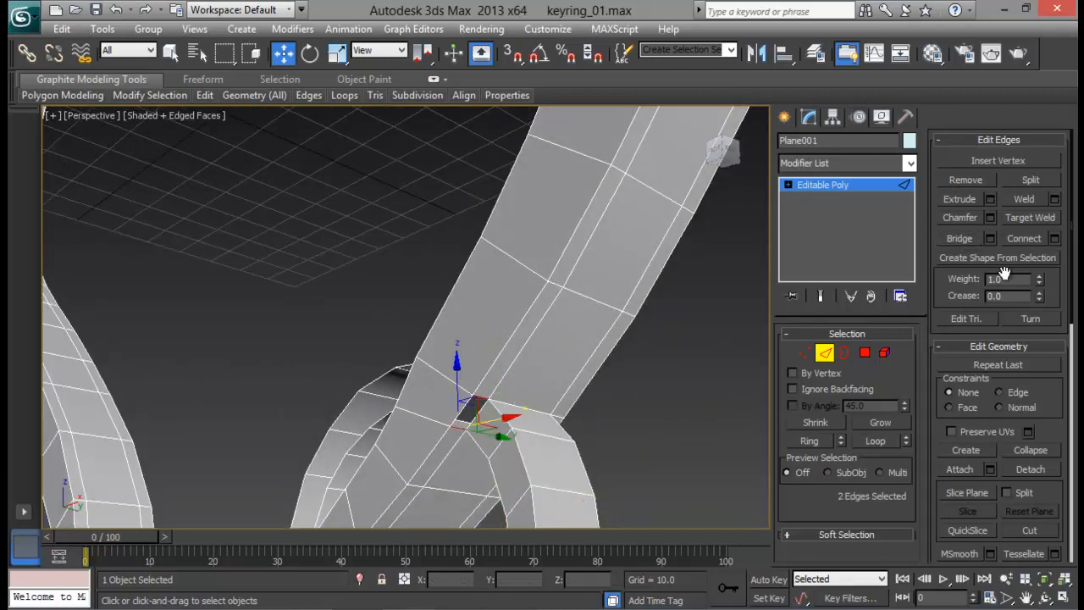
pyautogui.click(963, 242)
pyautogui.moveTo(501, 500); pyautogui.dragTo(310, 371, button='middle')
pyautogui.scroll(-5, 498, 322)
# Step: Select the open border around the small heart's back side and switch to editing its edges
pyautogui.click(844, 354)
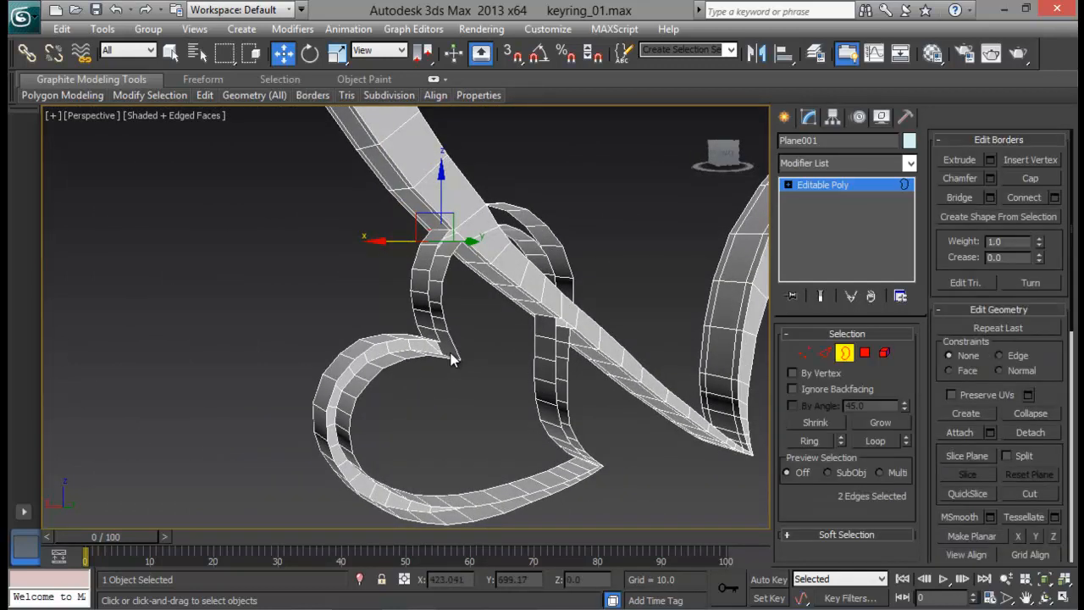
pyautogui.click(456, 346)
pyautogui.click(455, 371)
pyautogui.keyDown('alt'); pyautogui.moveTo(456, 371); pyautogui.dragTo(782, 346, button='middle'); pyautogui.keyUp('alt')
pyautogui.click(823, 356)
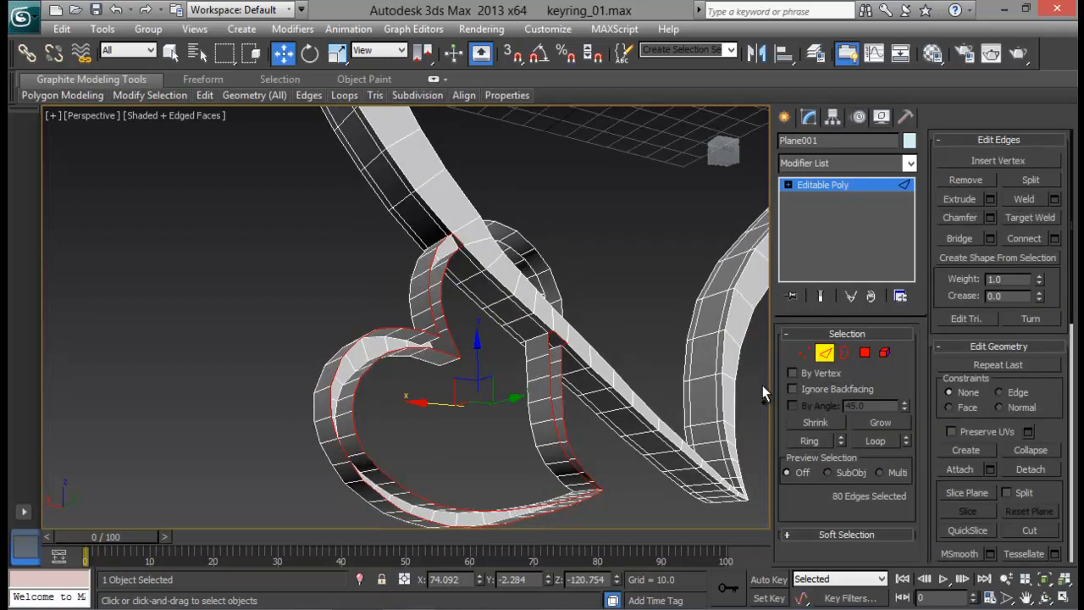
# Step: Deselect the two short edges at the crossing and bridge the remaining edges of the small heart's back opening
pyautogui.scroll(5, 609, 375)
pyautogui.moveTo(604, 273); pyautogui.dragTo(594, 343, button='middle')
pyautogui.keyDown('alt'); pyautogui.click(512, 340); pyautogui.keyUp('alt')
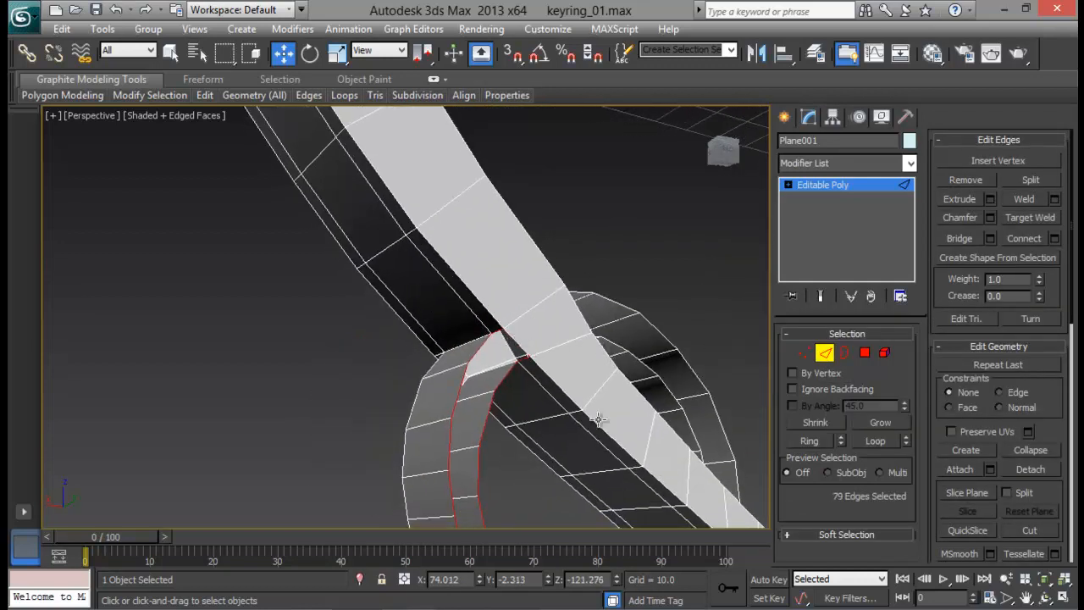
pyautogui.keyDown('alt'); pyautogui.moveTo(513, 339); pyautogui.dragTo(542, 320, button='middle'); pyautogui.keyUp('alt')
pyautogui.keyDown('alt'); pyautogui.click(605, 308); pyautogui.keyUp('alt')
pyautogui.moveTo(607, 388); pyautogui.dragTo(604, 310, button='middle')
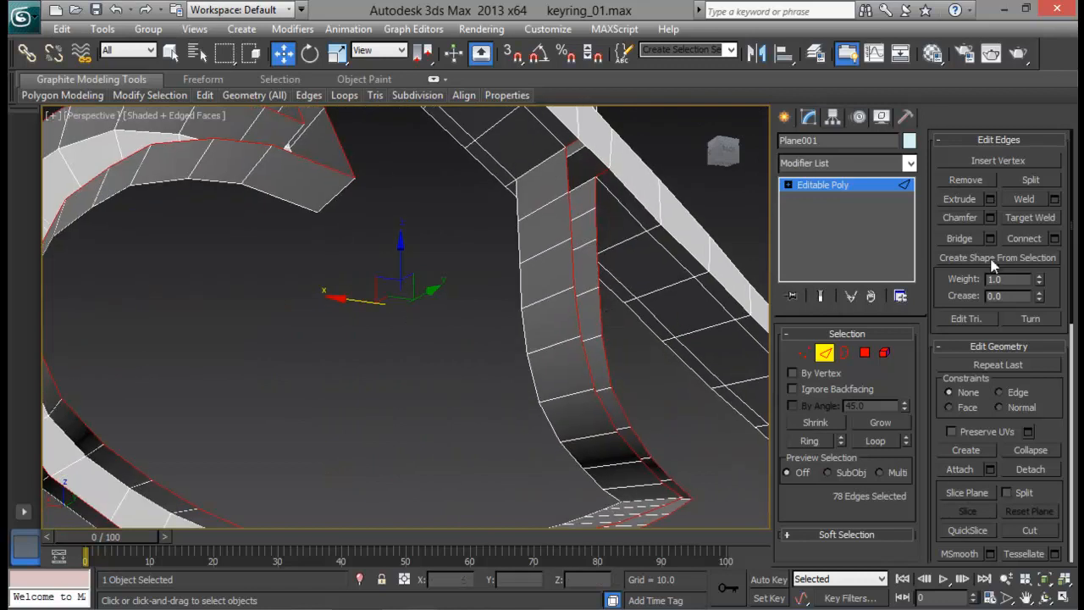
pyautogui.click(965, 240)
# Step: Select the open borders of the small heart's arch above the crossing and switch to editing their edges
pyautogui.moveTo(718, 381); pyautogui.dragTo(716, 347, button='middle')
pyautogui.moveTo(597, 336); pyautogui.dragTo(374, 353, button='middle')
pyautogui.scroll(-4, 624, 411)
pyautogui.scroll(4, 353, 375)
pyautogui.click(844, 353)
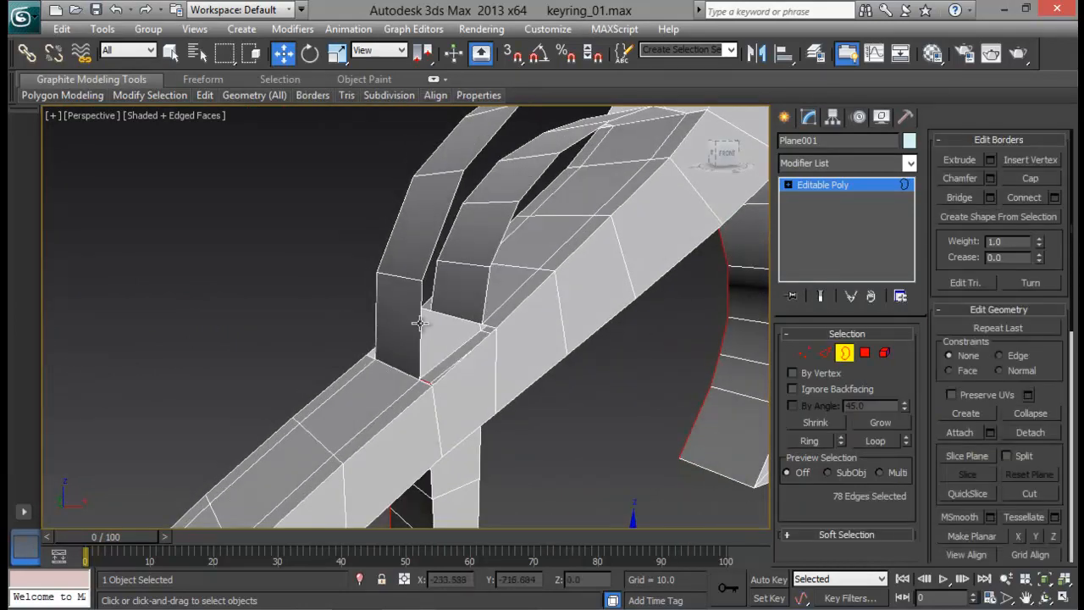
pyautogui.keyDown('alt'); pyautogui.moveTo(515, 358); pyautogui.dragTo(683, 359, button='middle'); pyautogui.keyUp('alt')
pyautogui.keyDown('ctrl'); pyautogui.click(557, 340); pyautogui.keyUp('ctrl')
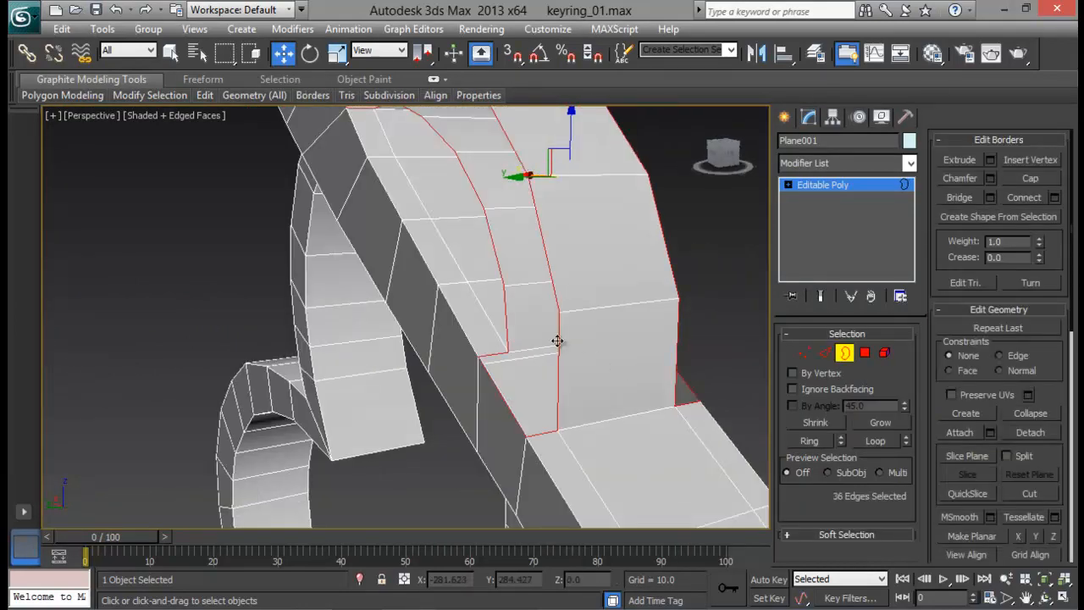
pyautogui.keyDown('alt'); pyautogui.moveTo(557, 341); pyautogui.dragTo(577, 359, button='middle'); pyautogui.keyUp('alt')
pyautogui.click(825, 352)
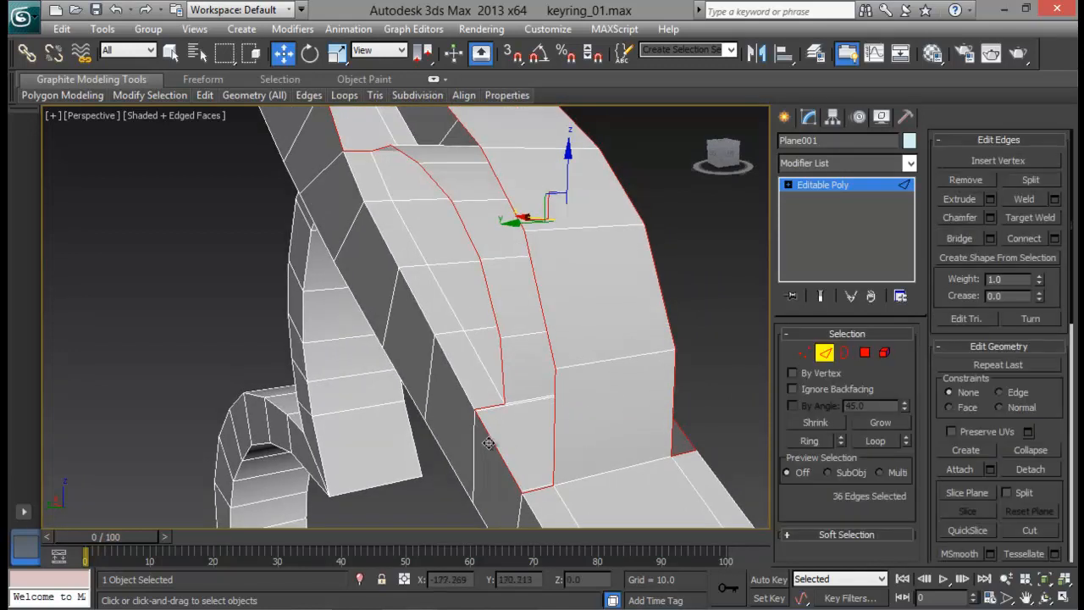
# Step: Deselect the short edges at both ends of the arch where it meets the large heart's band
pyautogui.keyDown('alt'); pyautogui.moveTo(493, 444); pyautogui.dragTo(537, 369, button='middle'); pyautogui.keyUp('alt')
pyautogui.keyDown('alt'); pyautogui.click(595, 442); pyautogui.keyUp('alt')
pyautogui.keyDown('alt'); pyautogui.click(514, 204); pyautogui.keyUp('alt')
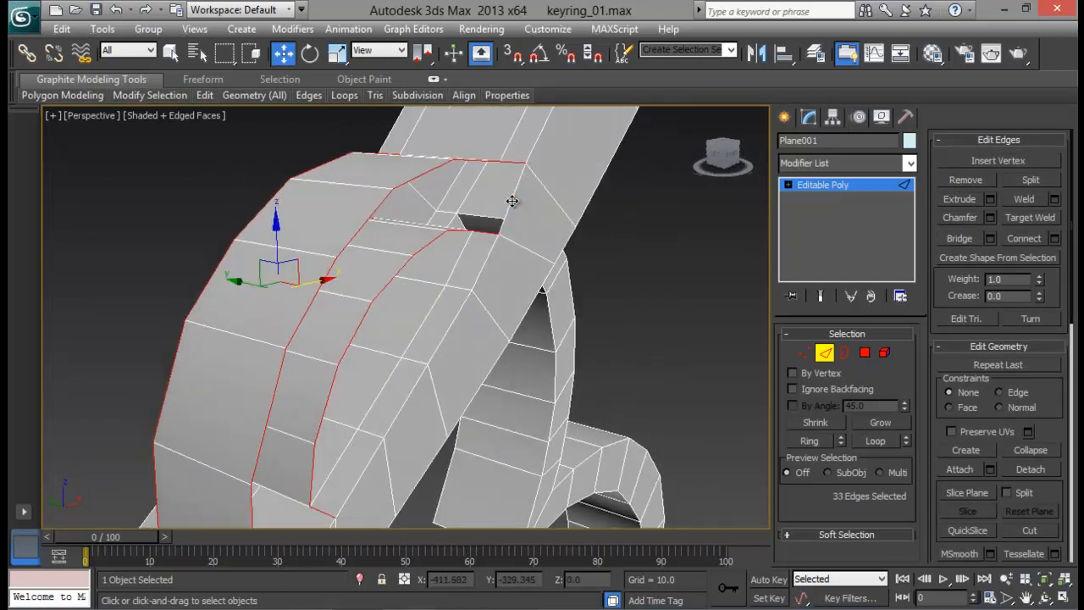
pyautogui.keyDown('alt'); pyautogui.moveTo(511, 200); pyautogui.dragTo(572, 254, button='middle'); pyautogui.keyUp('alt')
pyautogui.keyDown('alt'); pyautogui.click(164, 199); pyautogui.keyUp('alt')
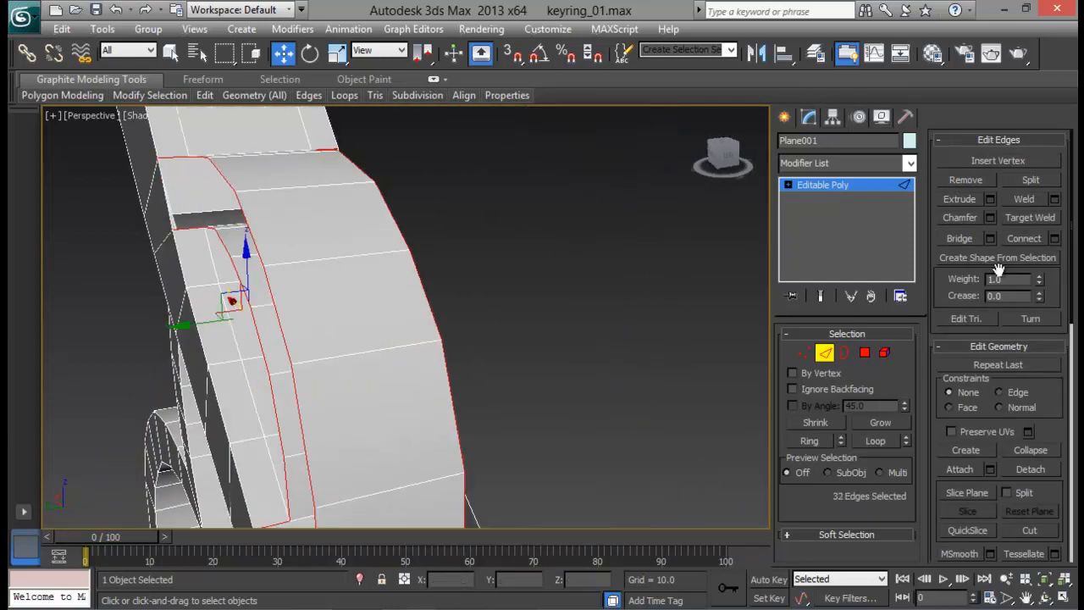
pyautogui.keyDown('alt'); pyautogui.moveTo(491, 277); pyautogui.dragTo(359, 261, button='middle'); pyautogui.keyUp('alt')
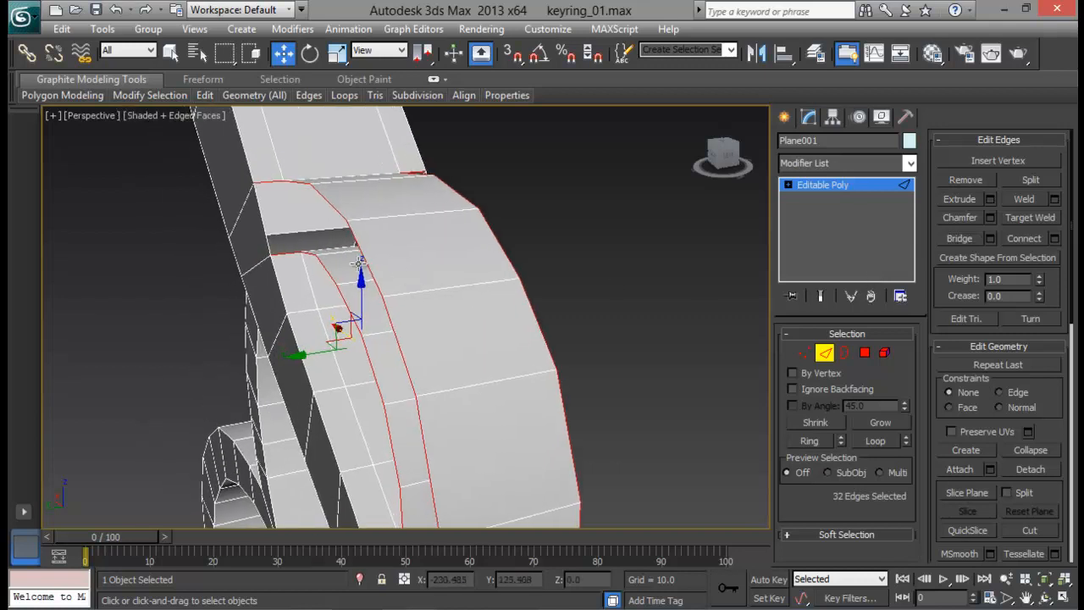
pyautogui.keyDown('alt'); pyautogui.click(266, 182); pyautogui.keyUp('alt')
pyautogui.keyDown('alt'); pyautogui.moveTo(266, 182); pyautogui.dragTo(398, 289, button='middle'); pyautogui.keyUp('alt')
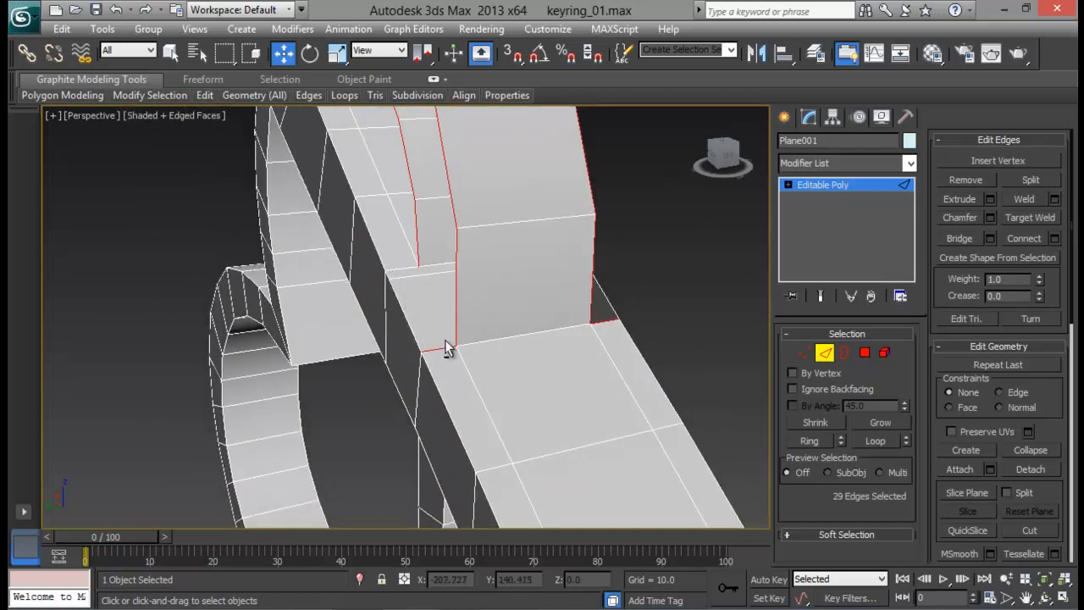
pyautogui.keyDown('alt'); pyautogui.moveTo(535, 356); pyautogui.dragTo(473, 366, button='middle'); pyautogui.keyUp('alt')
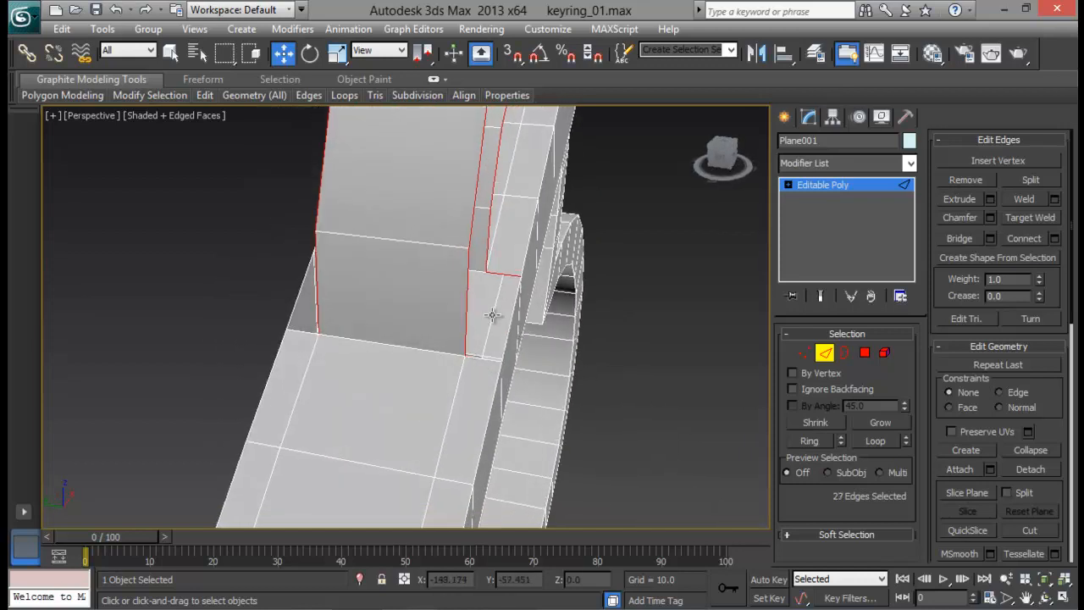
pyautogui.keyDown('alt'); pyautogui.click(503, 275); pyautogui.keyUp('alt')
pyautogui.keyDown('alt'); pyautogui.moveTo(503, 275); pyautogui.dragTo(477, 378, button='middle'); pyautogui.keyUp('alt')
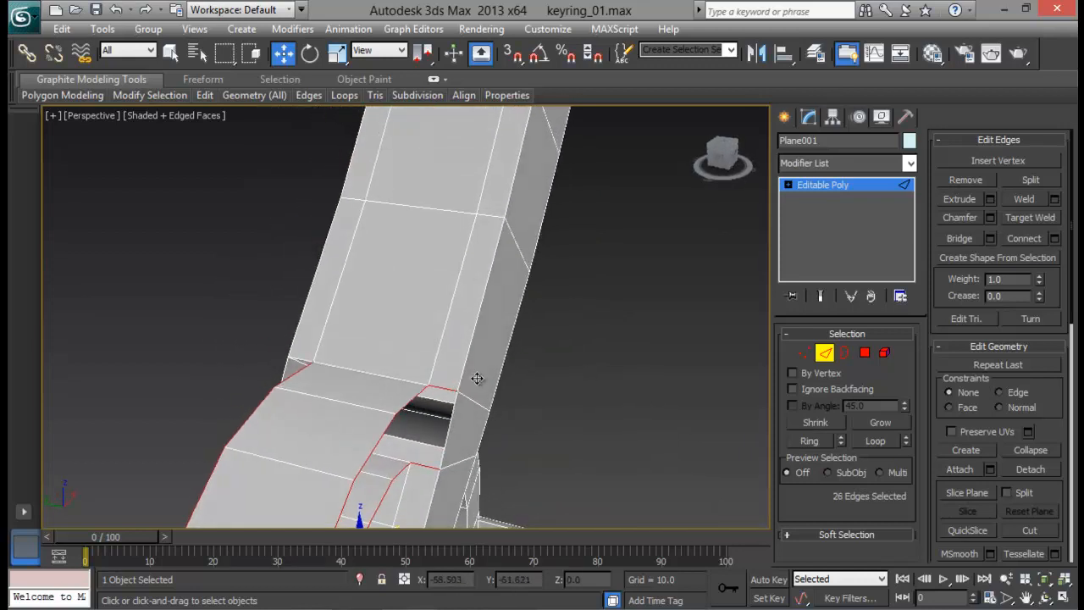
pyautogui.keyDown('alt'); pyautogui.click(426, 464); pyautogui.keyUp('alt')
pyautogui.keyDown('alt'); pyautogui.click(440, 387); pyautogui.keyUp('alt')
pyautogui.keyDown('alt'); pyautogui.moveTo(440, 387); pyautogui.dragTo(608, 342, button='middle'); pyautogui.keyUp('alt')
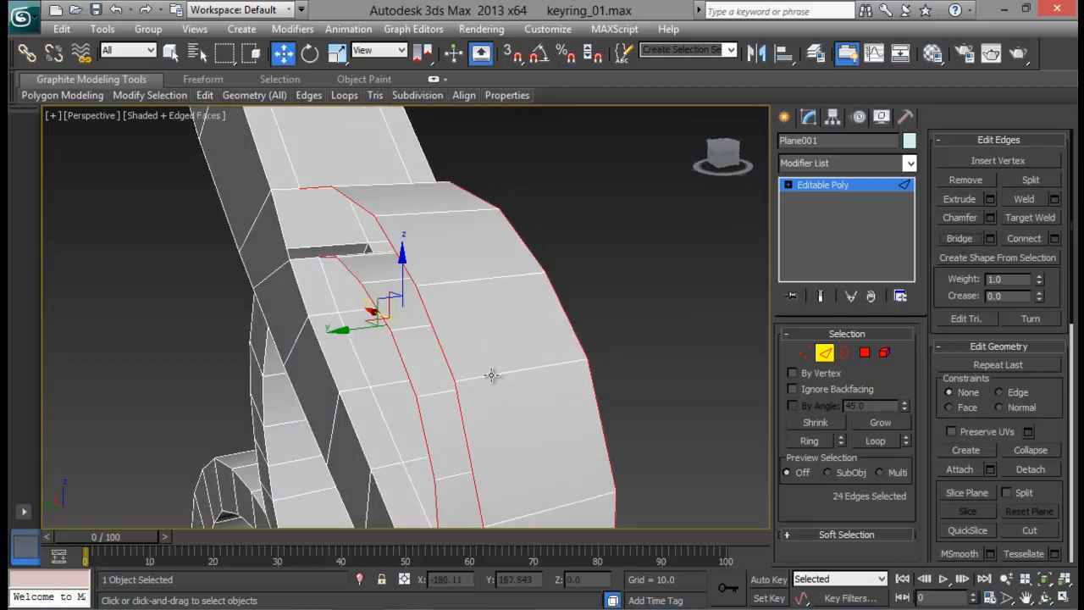
# Step: Deselect the arch's front edges and bridge the remaining six pairs of opposite edges along its back side
pyautogui.keyDown('alt'); pyautogui.moveTo(492, 375); pyautogui.dragTo(468, 277, button='middle'); pyautogui.keyUp('alt')
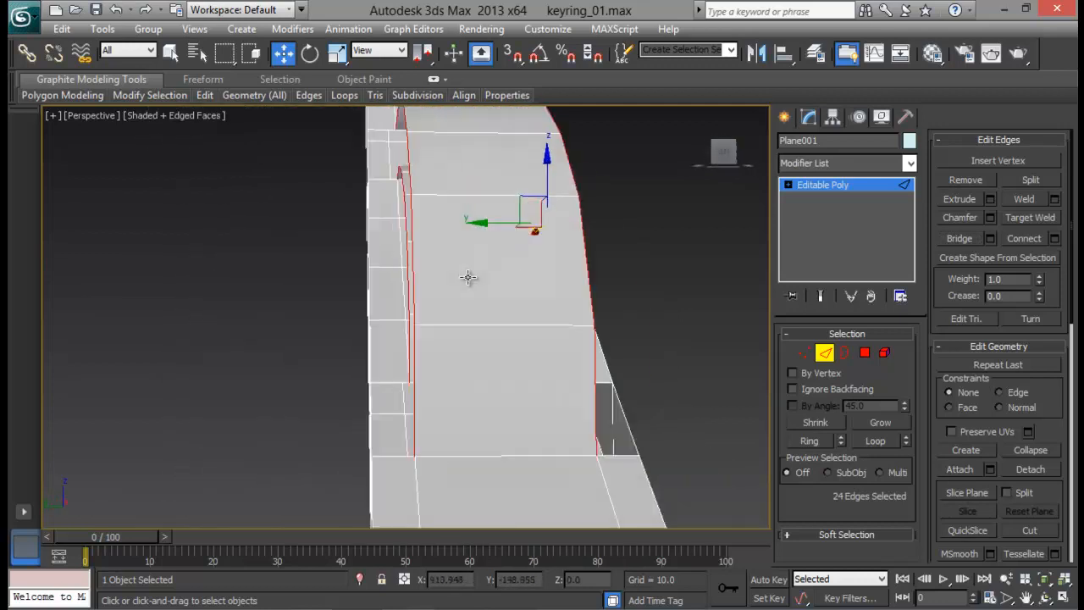
pyautogui.scroll(-8, 462, 281)
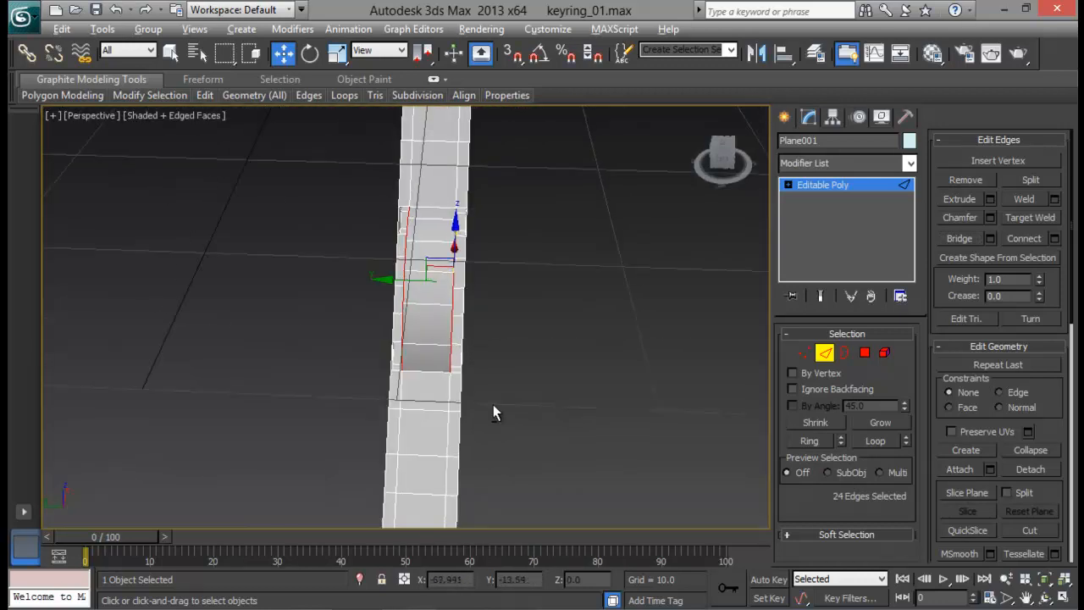
pyautogui.keyDown('alt'); pyautogui.moveTo(436, 170); pyautogui.dragTo(435, 168); pyautogui.keyUp('alt')
pyautogui.keyDown('alt'); pyautogui.moveTo(449, 280); pyautogui.dragTo(633, 275, button='middle'); pyautogui.keyUp('alt')
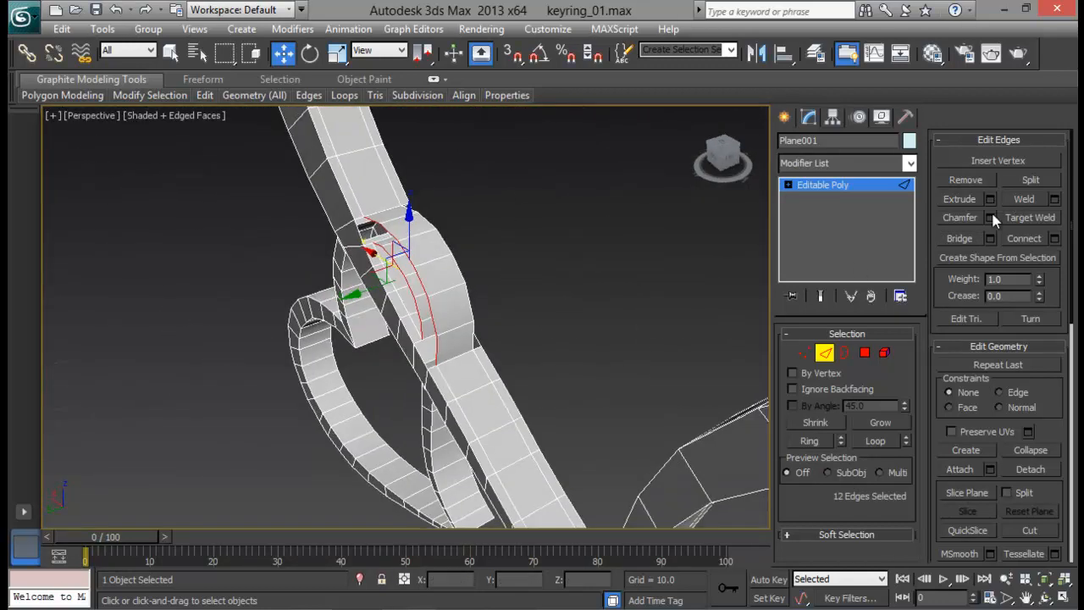
pyautogui.click(965, 240)
# Step: Select the inner-rim edges along the open front side of the small heart's arch
pyautogui.keyDown('alt'); pyautogui.moveTo(474, 318); pyautogui.dragTo(409, 350, button='middle'); pyautogui.keyUp('alt')
pyautogui.scroll(3, 399, 422)
pyautogui.moveTo(406, 414); pyautogui.dragTo(367, 404, button='middle')
pyautogui.scroll(-2, 360, 398)
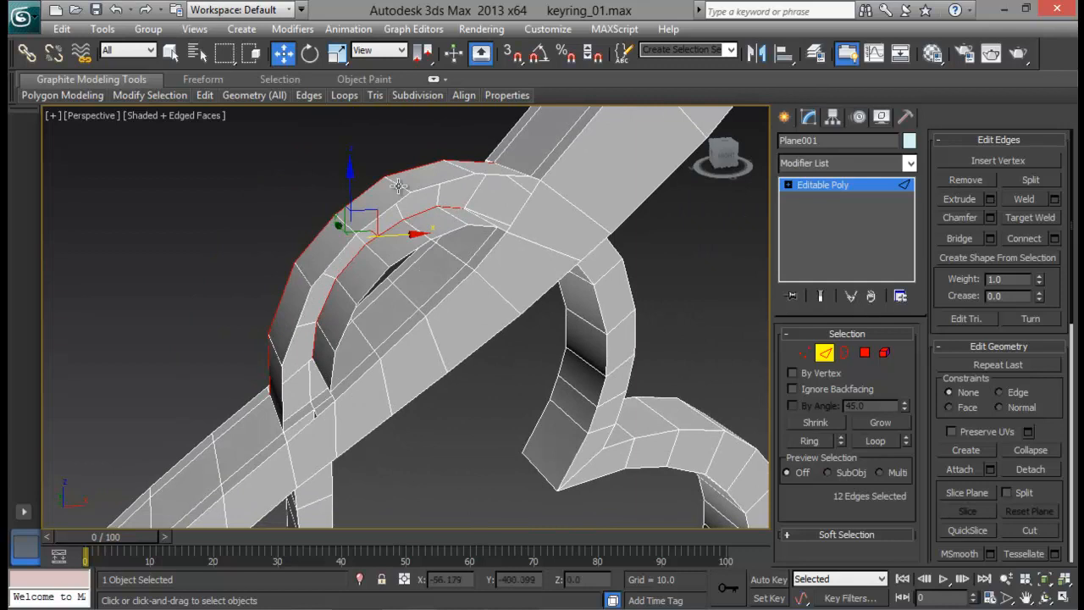
pyautogui.click(384, 215)
pyautogui.keyDown('ctrl'); pyautogui.click(404, 260); pyautogui.keyUp('ctrl')
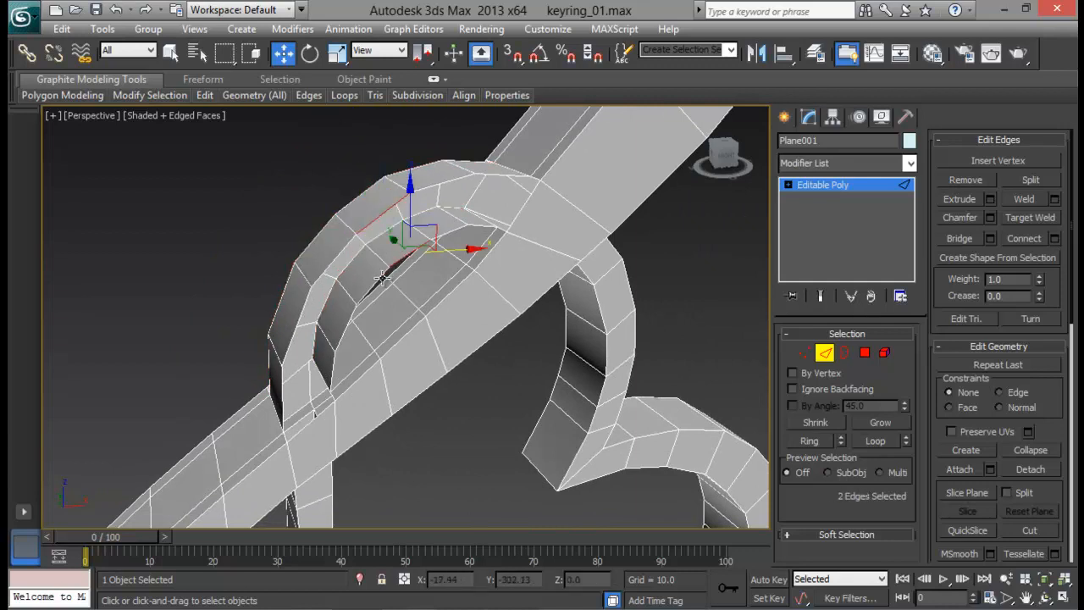
pyautogui.keyDown('ctrl'); pyautogui.click(347, 324); pyautogui.keyUp('ctrl')
pyautogui.keyDown('ctrl'); pyautogui.click(332, 369); pyautogui.keyUp('ctrl')
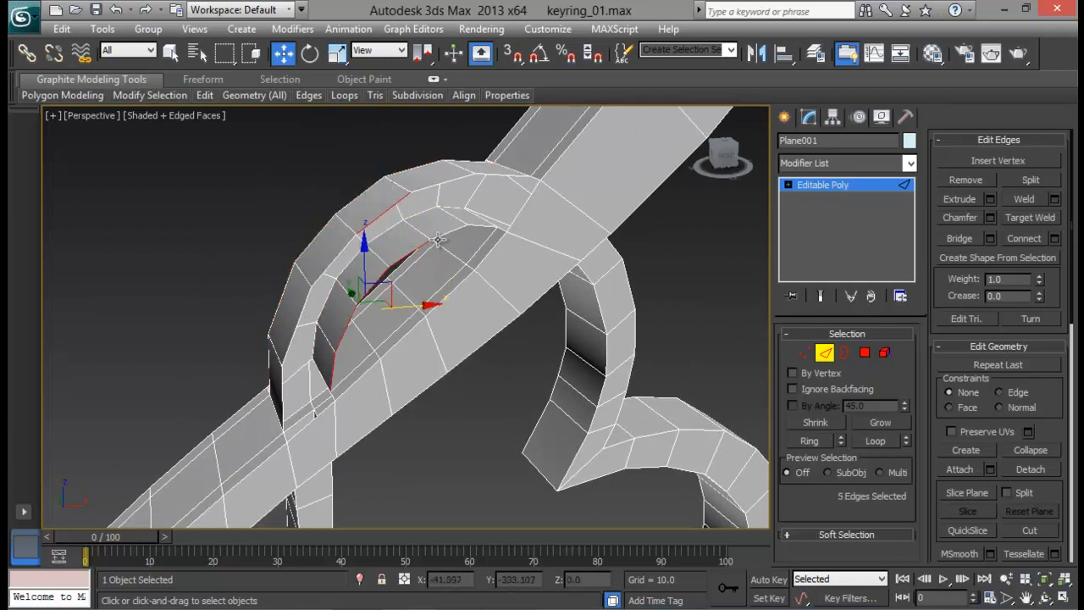
pyautogui.keyDown('ctrl'); pyautogui.click(450, 236); pyautogui.keyUp('ctrl')
pyautogui.keyDown('ctrl'); pyautogui.click(483, 227); pyautogui.keyUp('ctrl')
# Step: Add the matching outer-rim edges of the arch's front side and bridge the six opposite pairs
pyautogui.keyDown('alt'); pyautogui.moveTo(492, 230); pyautogui.dragTo(516, 228, button='middle'); pyautogui.keyUp('alt')
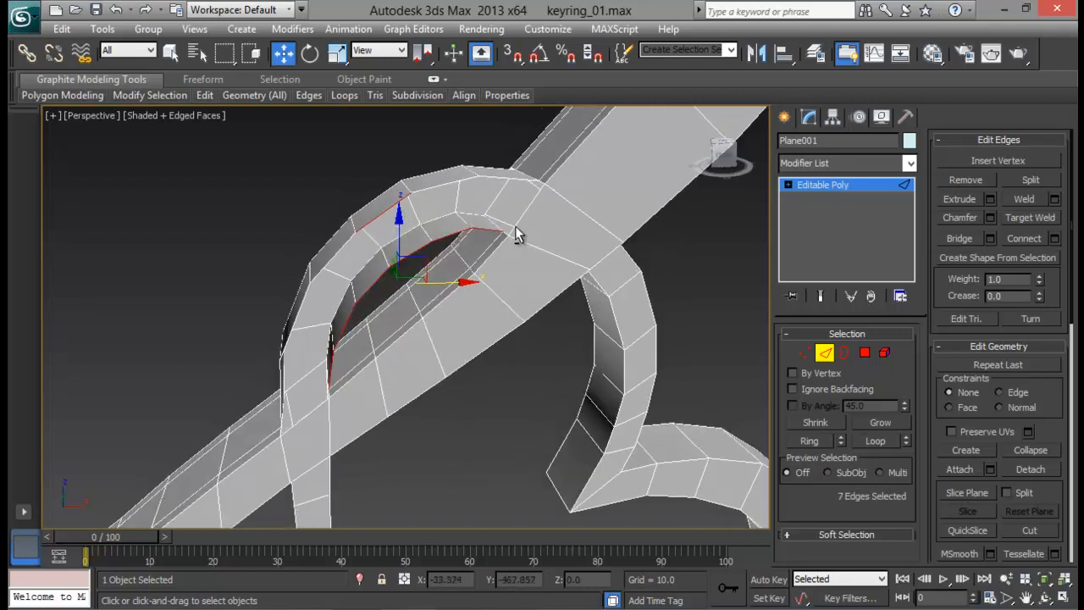
pyautogui.keyDown('ctrl'); pyautogui.click(458, 182); pyautogui.keyUp('ctrl')
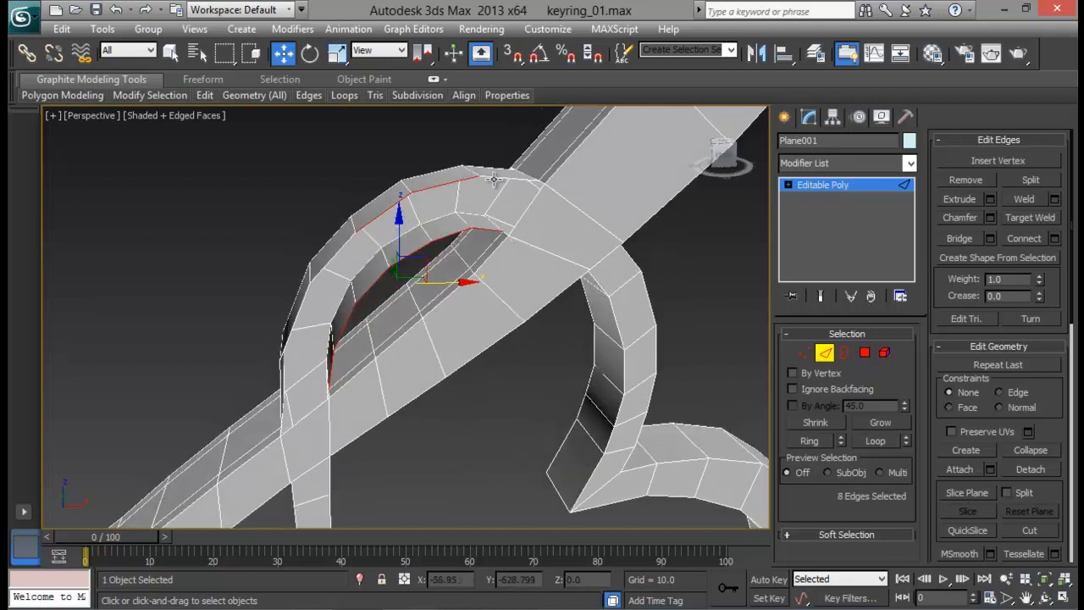
pyautogui.keyDown('ctrl'); pyautogui.click(321, 270); pyautogui.keyUp('ctrl')
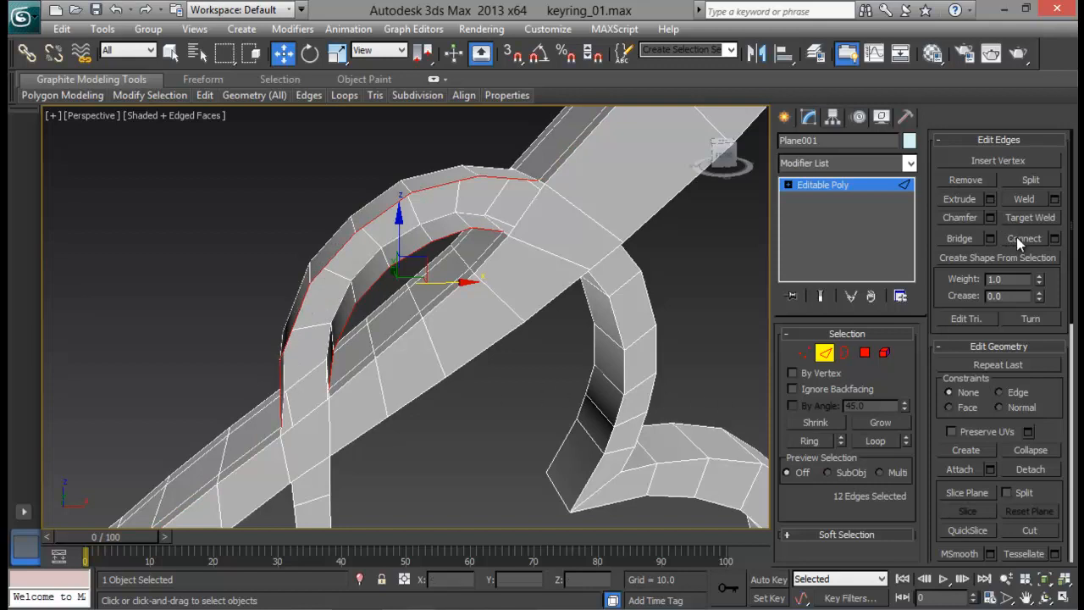
pyautogui.keyDown('alt'); pyautogui.moveTo(589, 300); pyautogui.dragTo(496, 354, button='middle'); pyautogui.keyUp('alt')
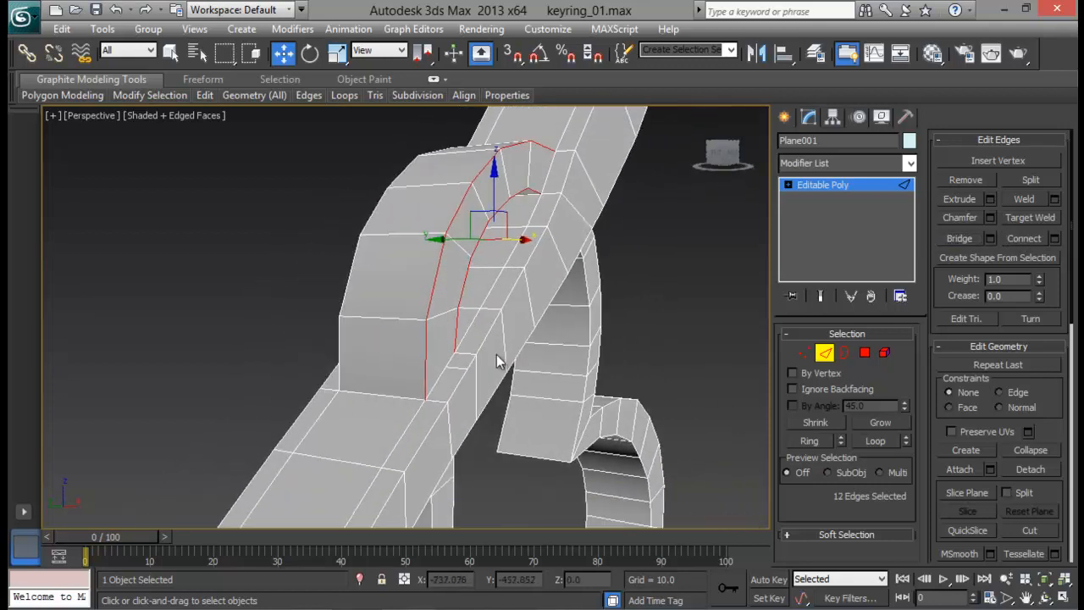
# Step: Select the four small open borders where the arch meets the large heart's band and cap them
pyautogui.click(842, 353)
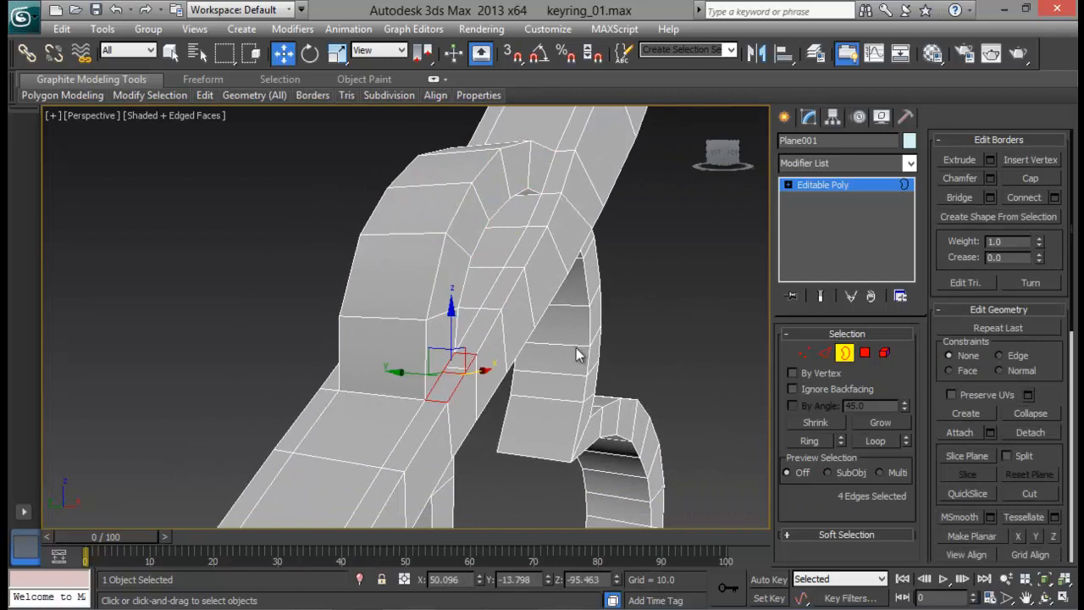
pyautogui.keyDown('alt'); pyautogui.moveTo(552, 193); pyautogui.dragTo(606, 241, button='middle'); pyautogui.keyUp('alt')
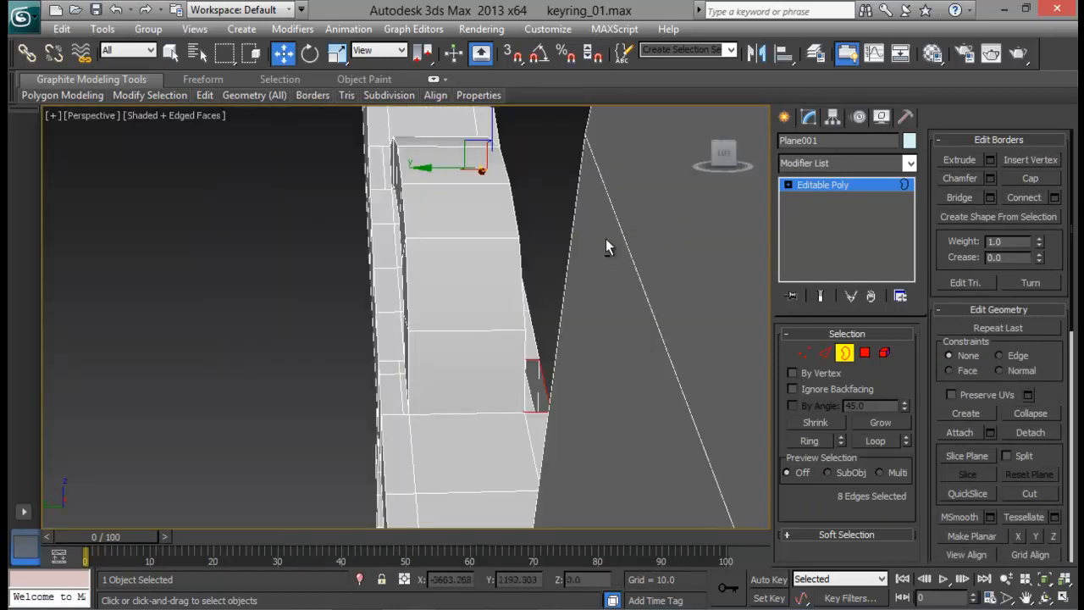
pyautogui.keyDown('ctrl'); pyautogui.click(394, 363); pyautogui.keyUp('ctrl')
pyautogui.keyDown('ctrl'); pyautogui.click(377, 183); pyautogui.keyUp('ctrl')
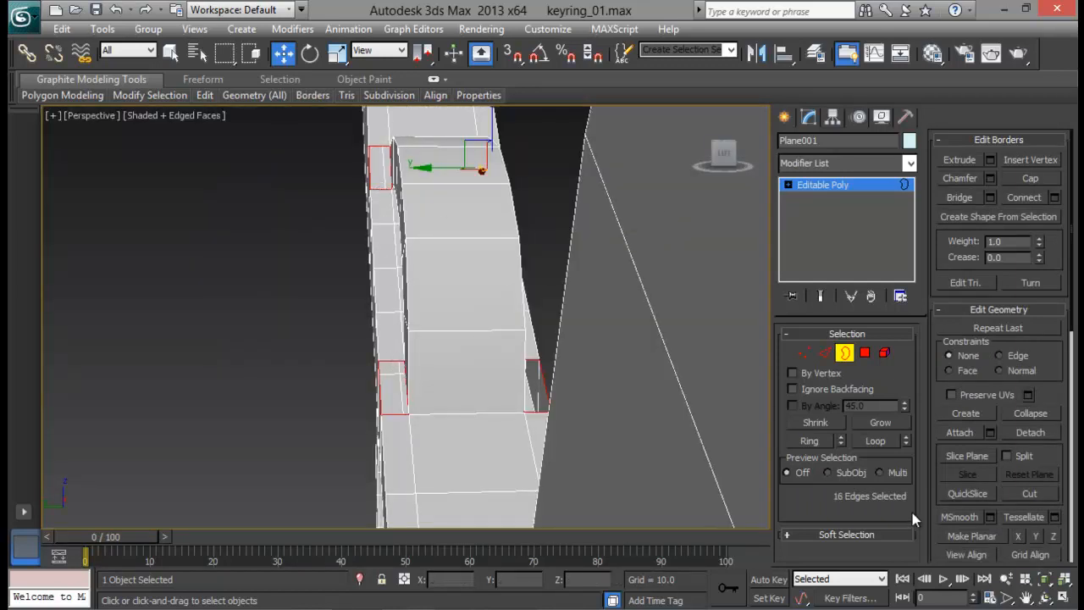
pyautogui.click(1025, 179)
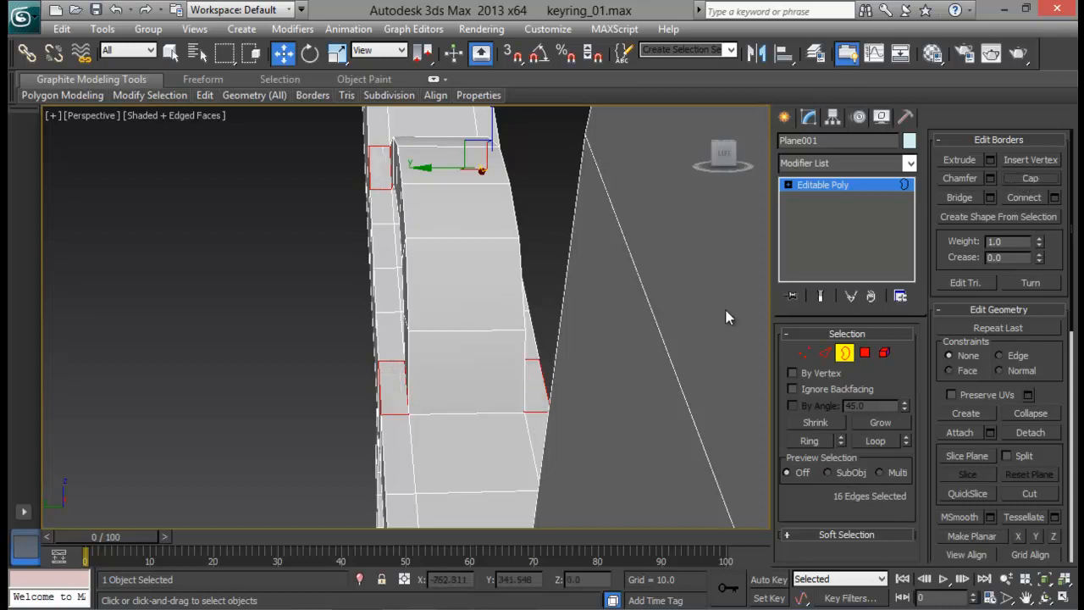
pyautogui.press('4')
pyautogui.click(864, 354)
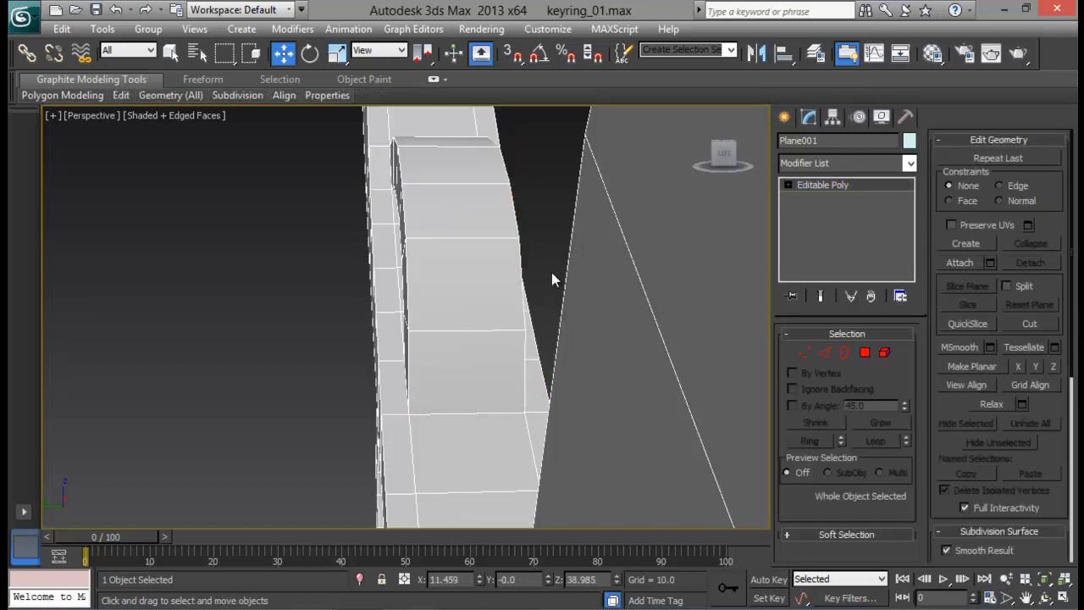
# Step: Open the heart for edge editing in the front view, at the reference image's ring above the large heart's lobe
pyautogui.click(551, 272)
pyautogui.scroll(-8, 559, 297)
pyautogui.scroll(-4, 617, 308)
pyautogui.keyDown('alt'); pyautogui.moveTo(616, 308); pyautogui.dragTo(492, 244, button='middle'); pyautogui.keyUp('alt')
pyautogui.scroll(4, 517, 380)
pyautogui.scroll(5, 518, 381)
pyautogui.hotkey('alt', 'w')
pyautogui.click(582, 243)
pyautogui.hotkey('alt', 'w')
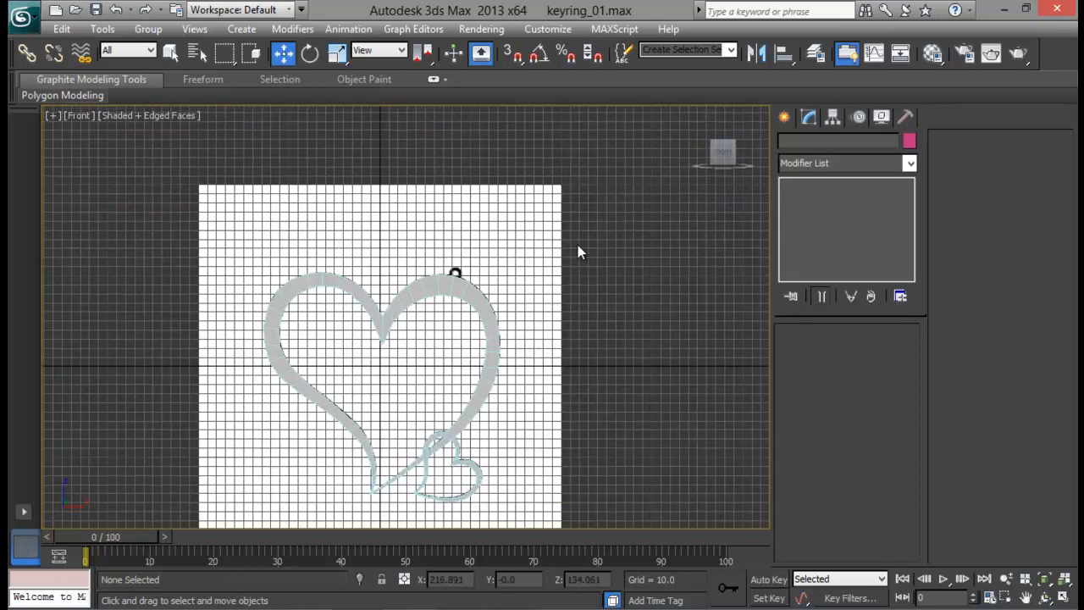
pyautogui.scroll(6, 577, 245)
pyautogui.moveTo(611, 140); pyautogui.dragTo(505, 284, button='middle')
pyautogui.scroll(2, 505, 283)
pyautogui.click(784, 119)
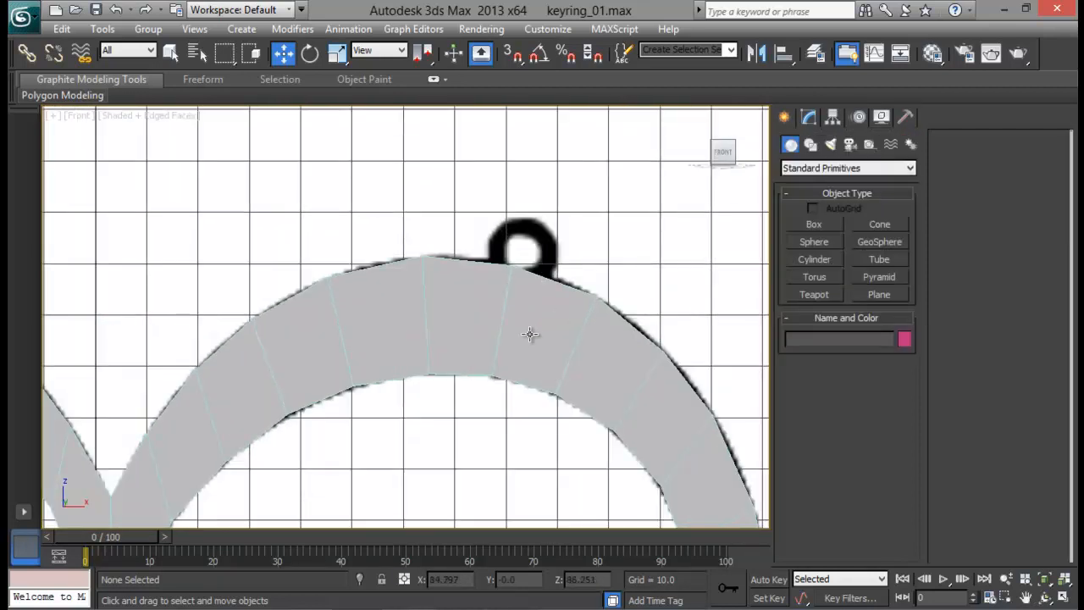
pyautogui.click(528, 334)
pyautogui.click(809, 119)
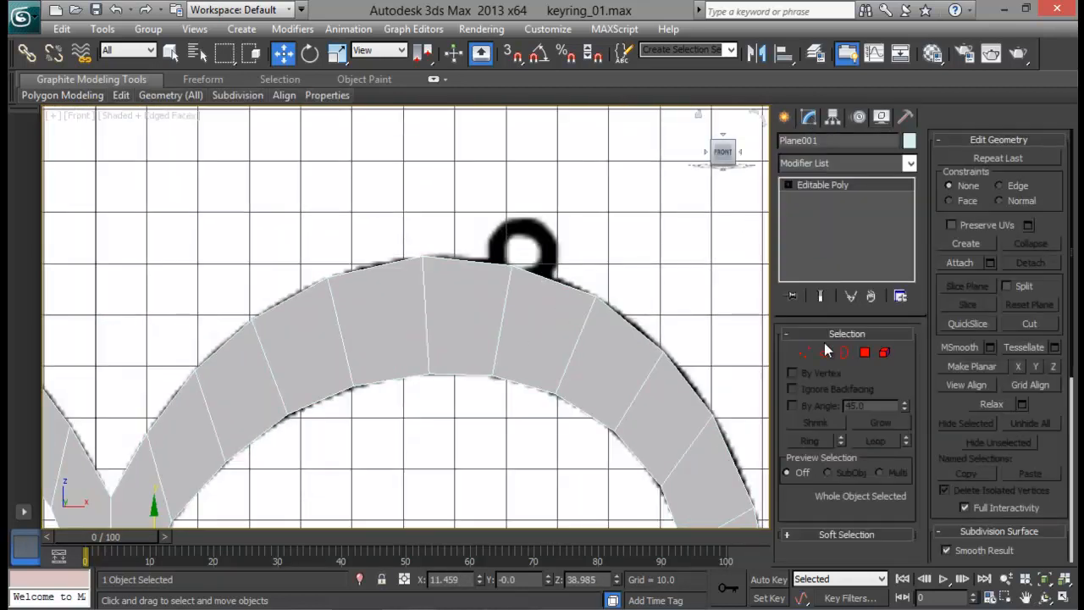
pyautogui.click(824, 352)
# Step: Connect the edges of the band section at the ring's left foot with 2 segments and a pinch of -13
pyautogui.moveTo(465, 210); pyautogui.dragTo(453, 412)
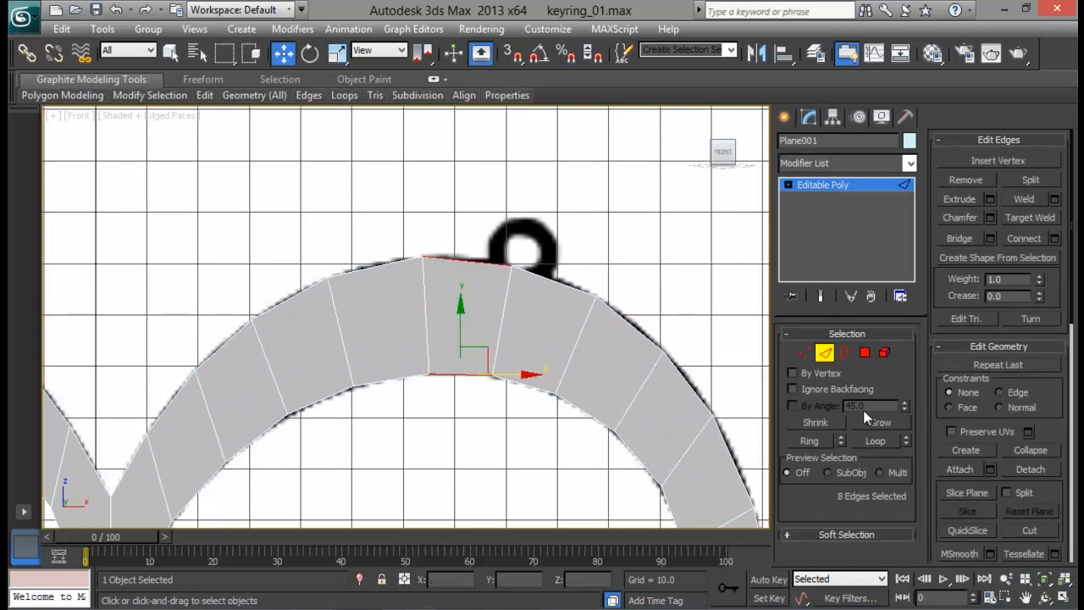
pyautogui.click(1054, 239)
pyautogui.moveTo(417, 351); pyautogui.dragTo(192, 359)
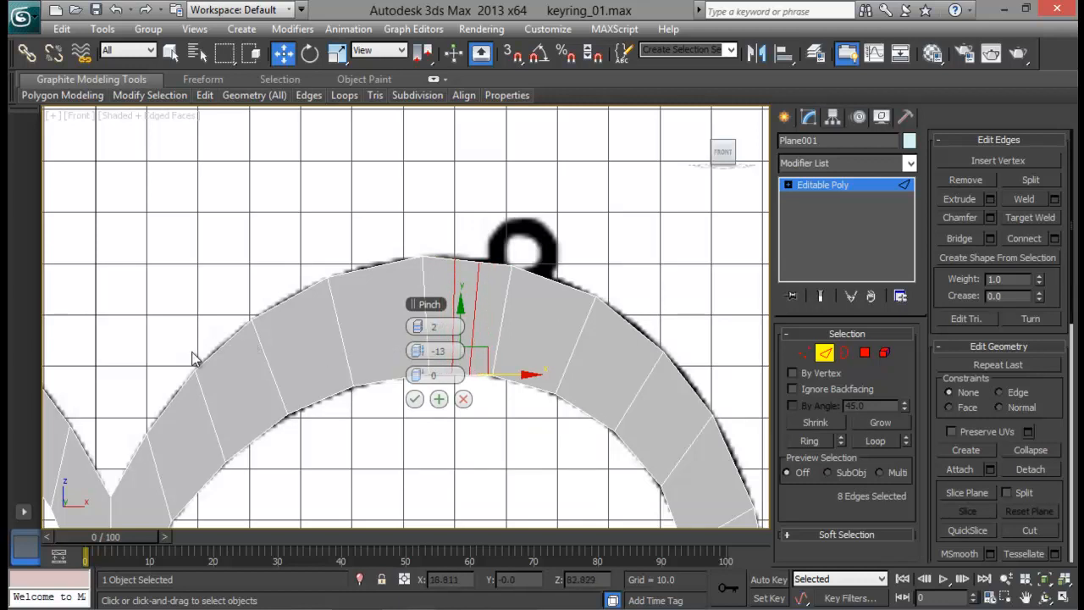
pyautogui.click(415, 399)
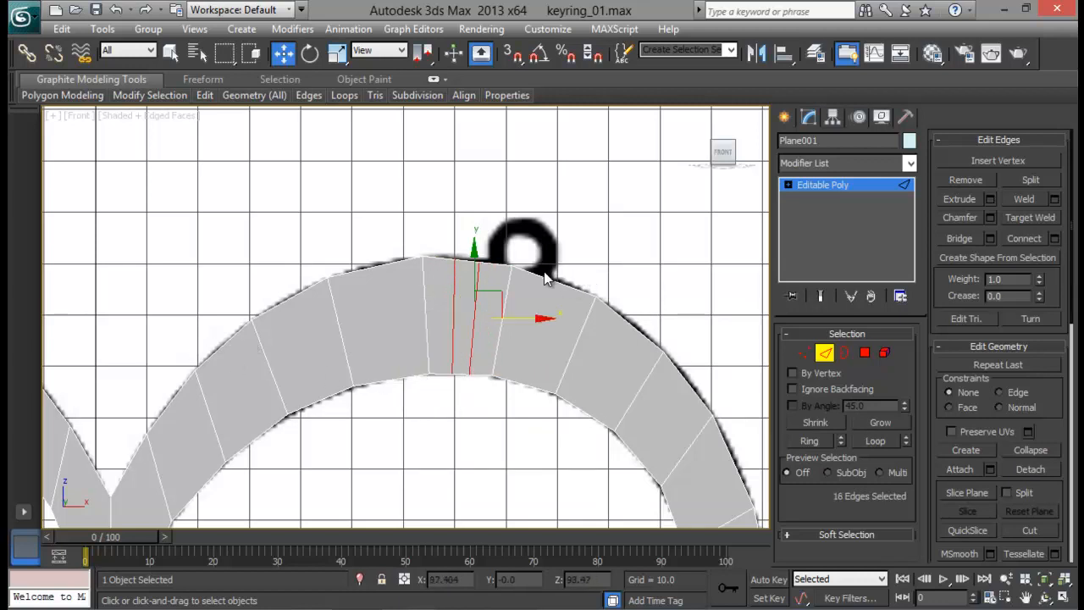
# Step: Connect the edges of the adjacent band section at the ring's right foot with 2 segments and a pinch of -13
pyautogui.moveTo(522, 410); pyautogui.dragTo(522, 407)
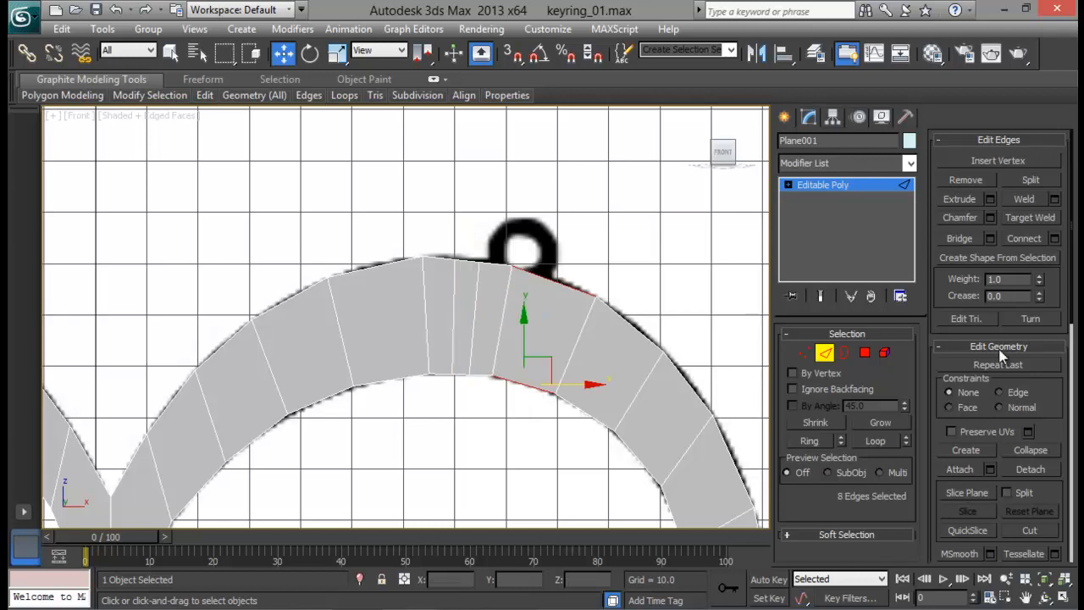
pyautogui.click(1054, 239)
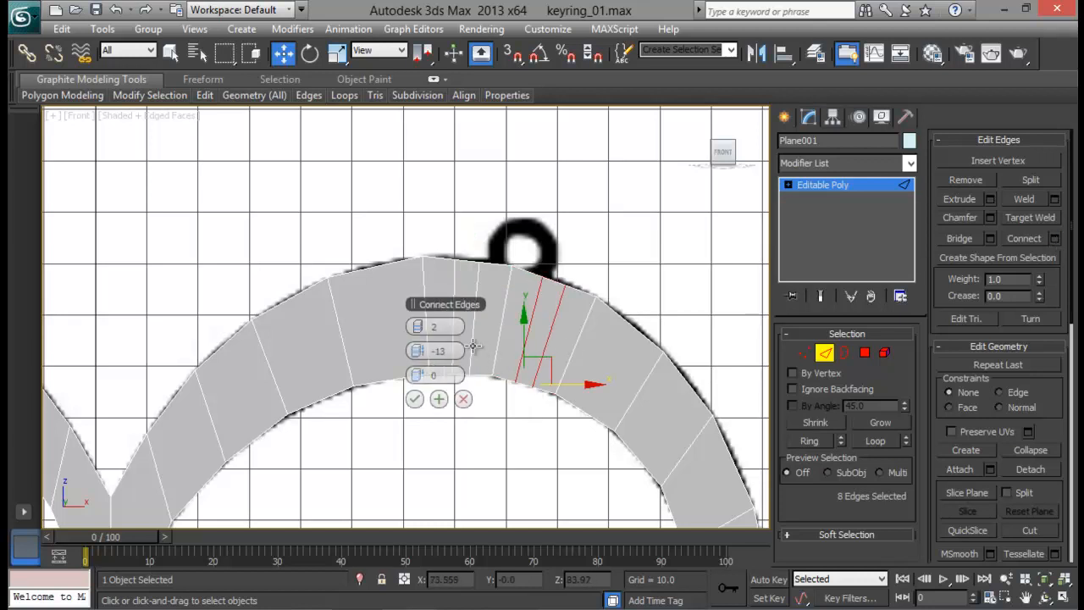
pyautogui.click(415, 400)
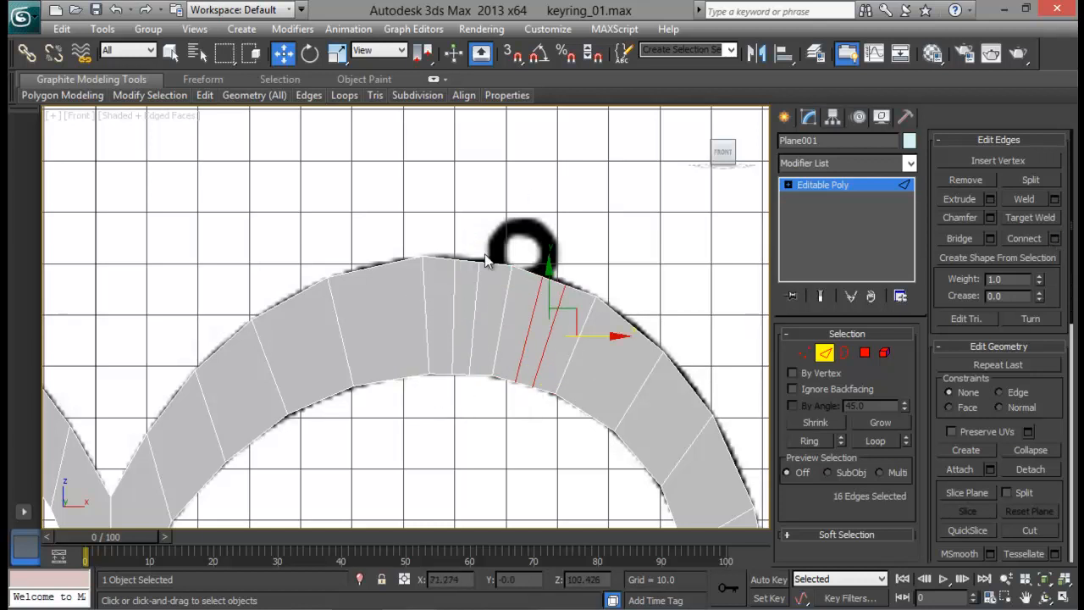
# Step: Select the new outer-edge vertices at the ring's right foot and adjust their position slightly against the reference
pyautogui.click(864, 353)
pyautogui.moveTo(559, 301); pyautogui.dragTo(552, 314, button='middle')
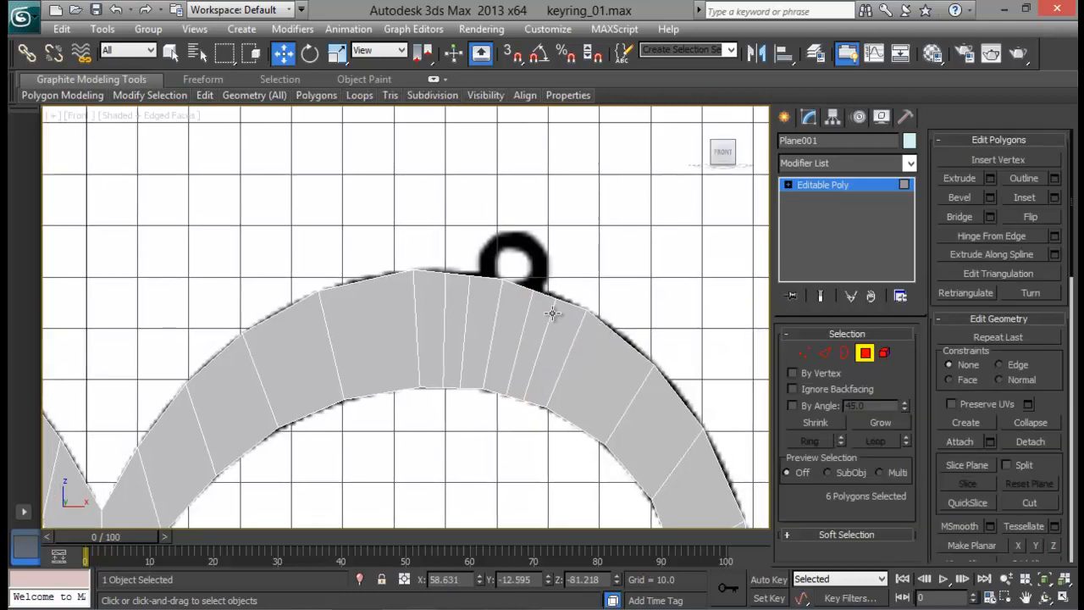
pyautogui.click(807, 353)
pyautogui.moveTo(528, 285); pyautogui.dragTo(562, 312)
pyautogui.moveTo(571, 268)
pyautogui.mouseDown()
pyautogui.moveTo(548, 260)
pyautogui.moveTo(551, 274)
pyautogui.mouseUp()
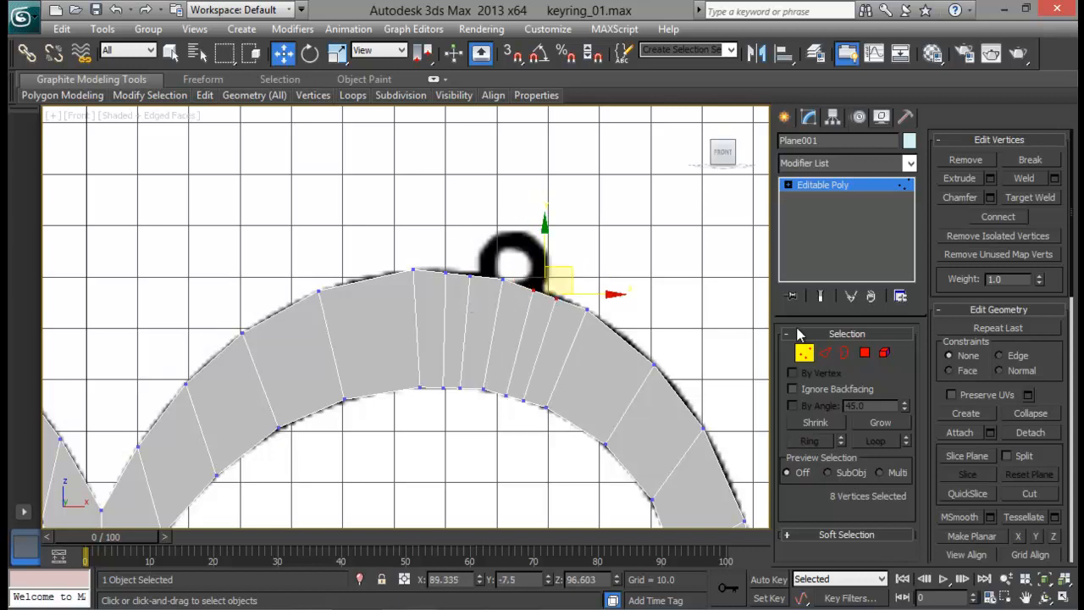
pyautogui.click(804, 353)
# Step: Select the two narrow polygons on top of the band in the perspective view and extrude them by 10
pyautogui.click(864, 359)
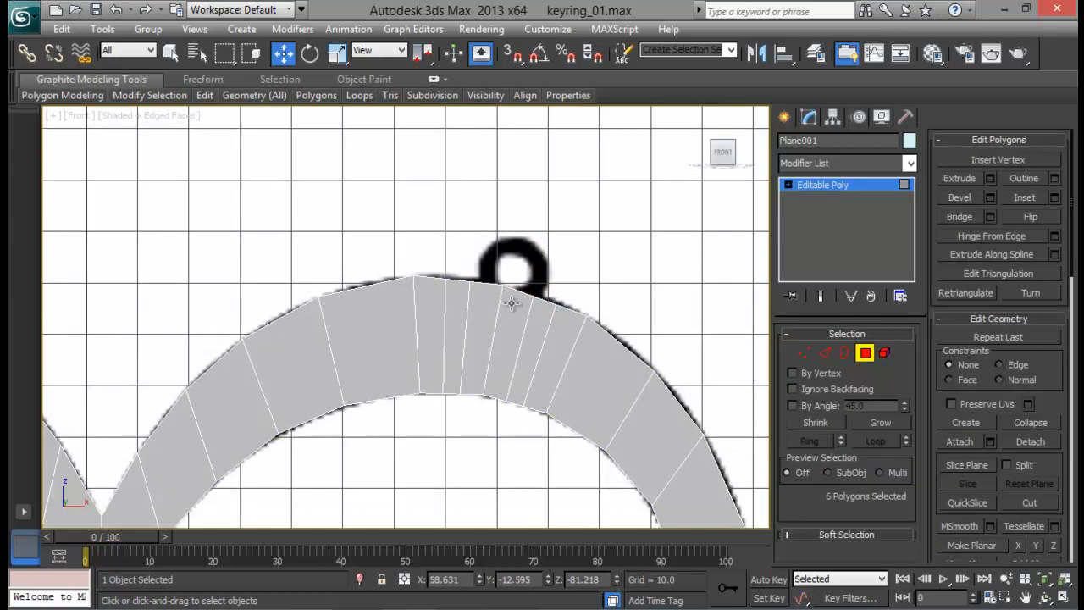
pyautogui.hotkey('alt', 'w')
pyautogui.rightClick(595, 411)
pyautogui.hotkey('alt', 'w')
pyautogui.keyDown('alt'); pyautogui.moveTo(596, 412); pyautogui.dragTo(604, 291, button='middle'); pyautogui.keyUp('alt')
pyautogui.click(528, 328)
pyautogui.keyDown('ctrl'); pyautogui.click(493, 307); pyautogui.keyUp('ctrl')
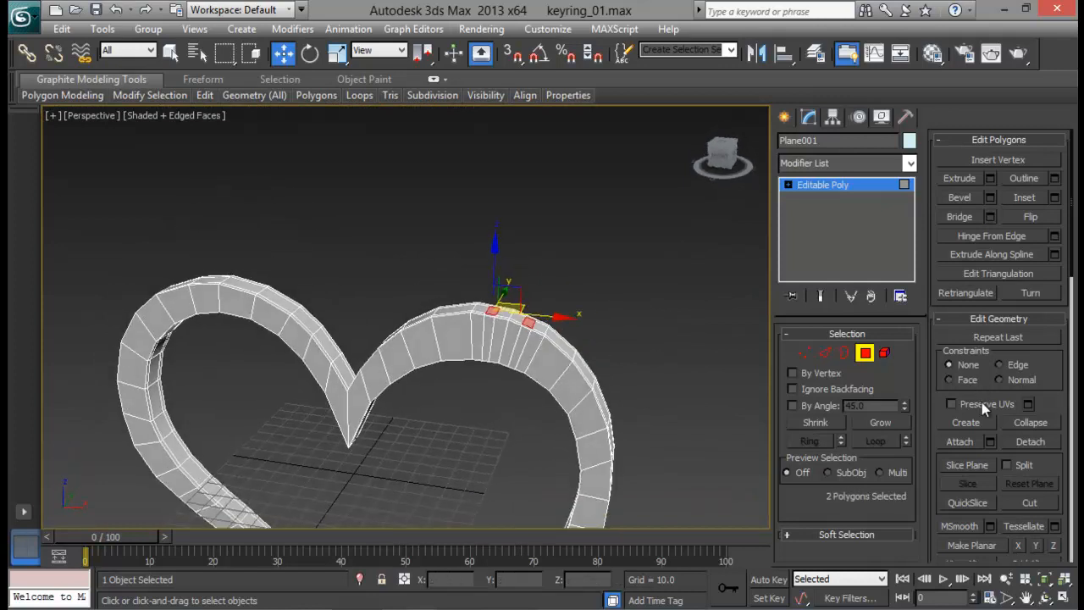
pyautogui.click(989, 178)
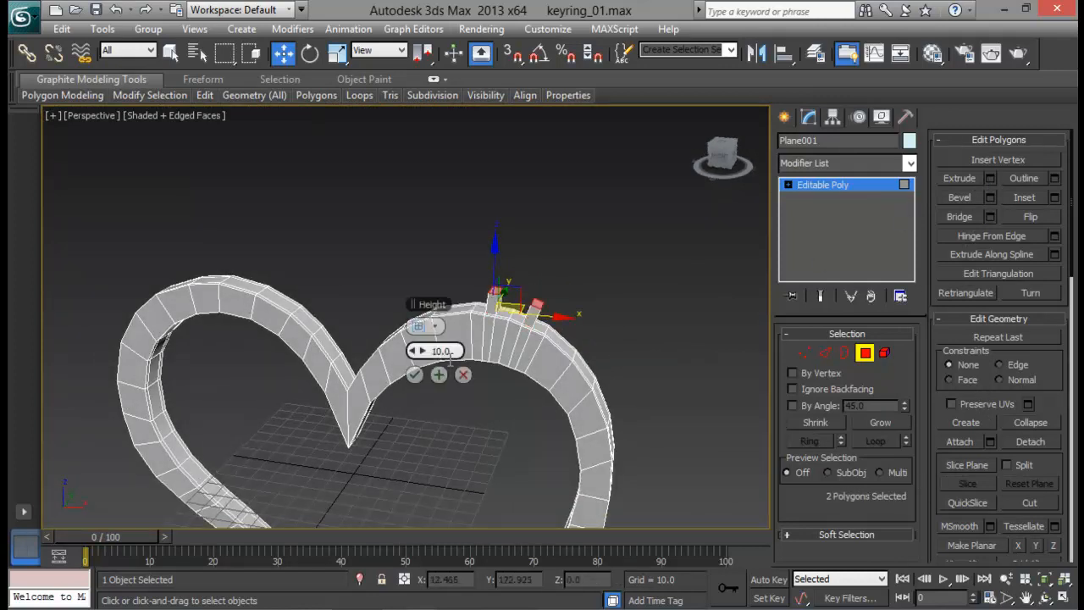
pyautogui.click(414, 381)
# Step: Lower the two extruded end faces in the front view to shorten both stubs beside the reference ring
pyautogui.hotkey('alt', 'w')
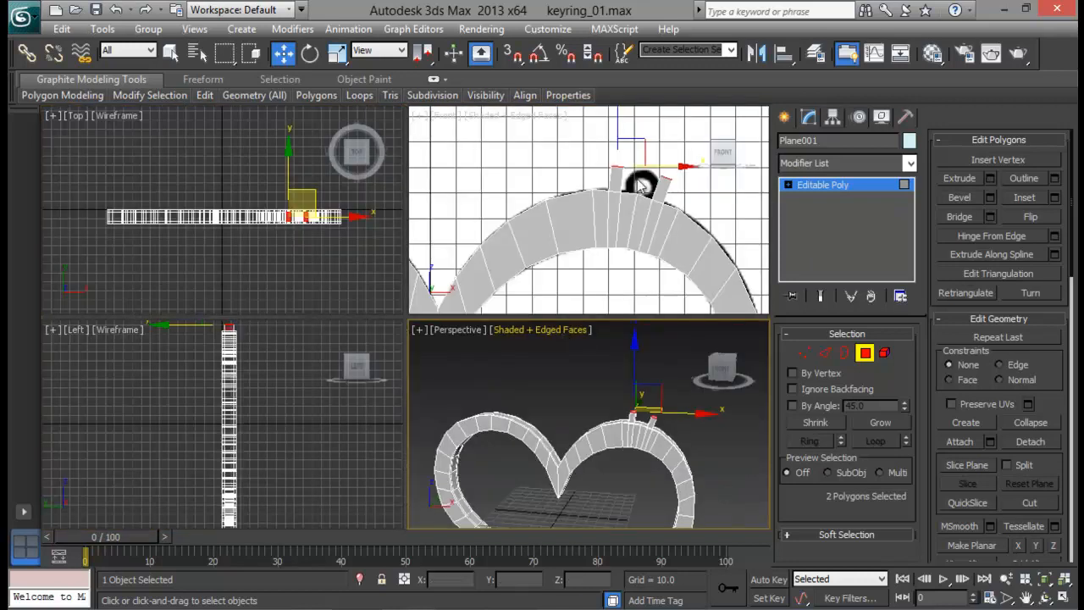
pyautogui.rightClick(604, 225)
pyautogui.hotkey('alt', 'w')
pyautogui.moveTo(467, 240); pyautogui.dragTo(460, 276)
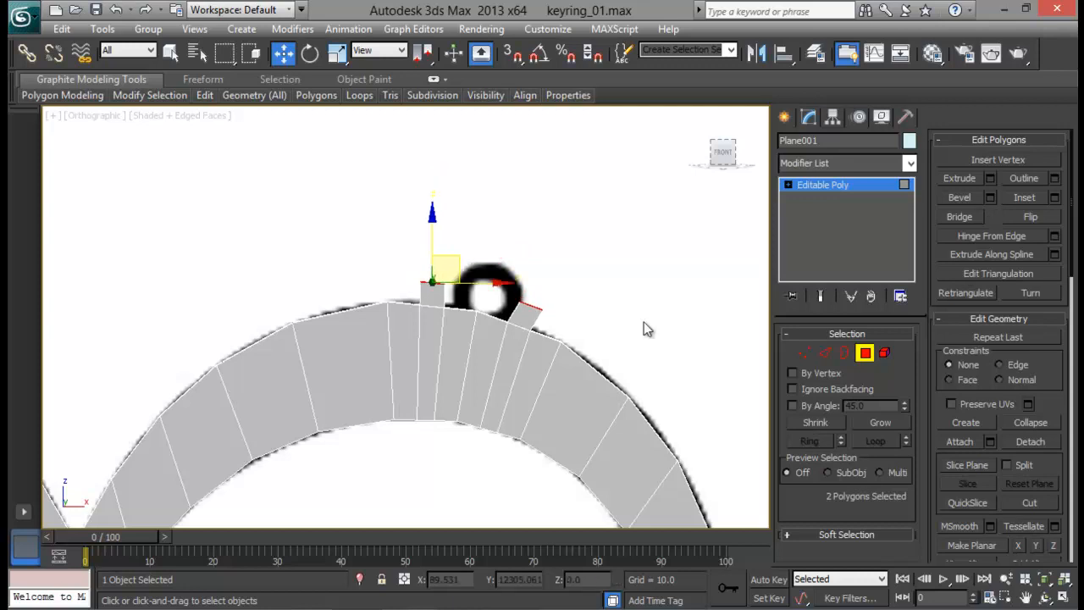
# Step: Extrude only the left stub's end face by 10 and move it down and inward toward the ring
pyautogui.click(803, 352)
pyautogui.moveTo(486, 333); pyautogui.dragTo(474, 352, button='middle')
pyautogui.scroll(2, 475, 352)
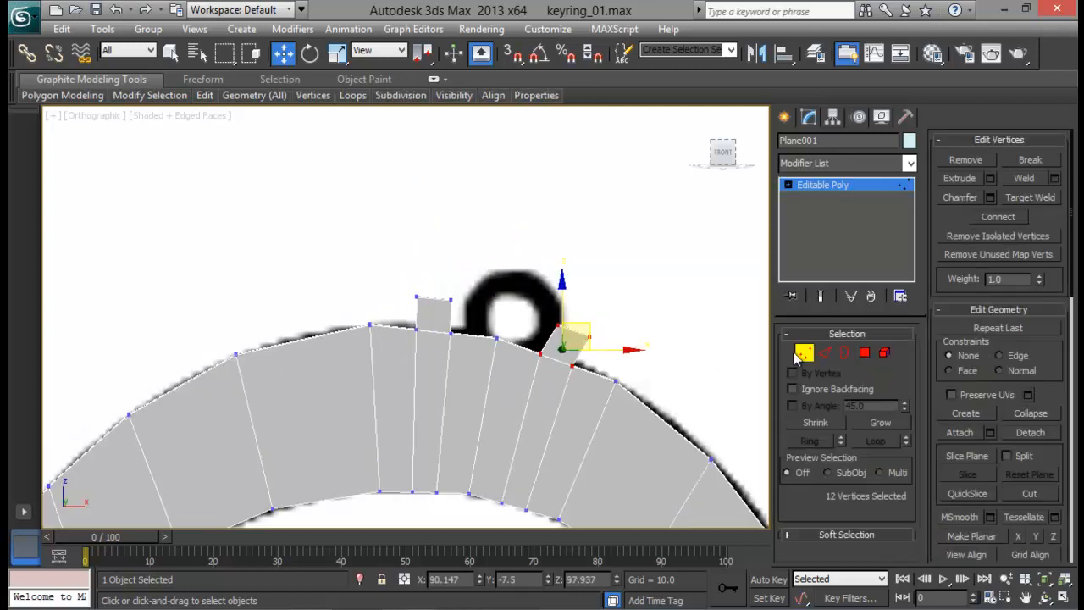
pyautogui.click(864, 354)
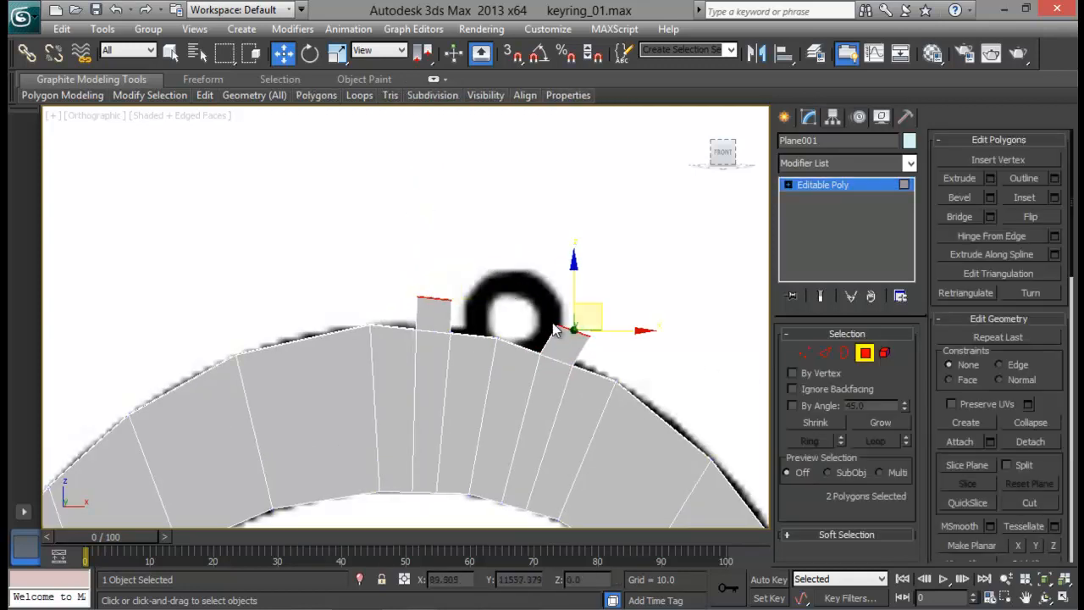
pyautogui.keyDown('alt'); pyautogui.click(552, 357); pyautogui.keyUp('alt')
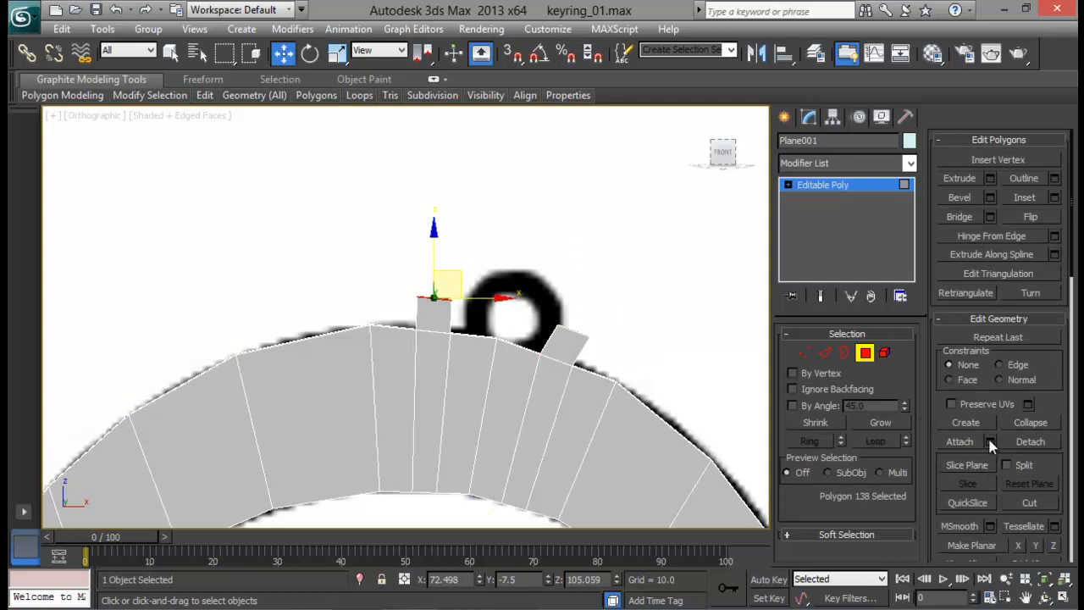
pyautogui.click(990, 178)
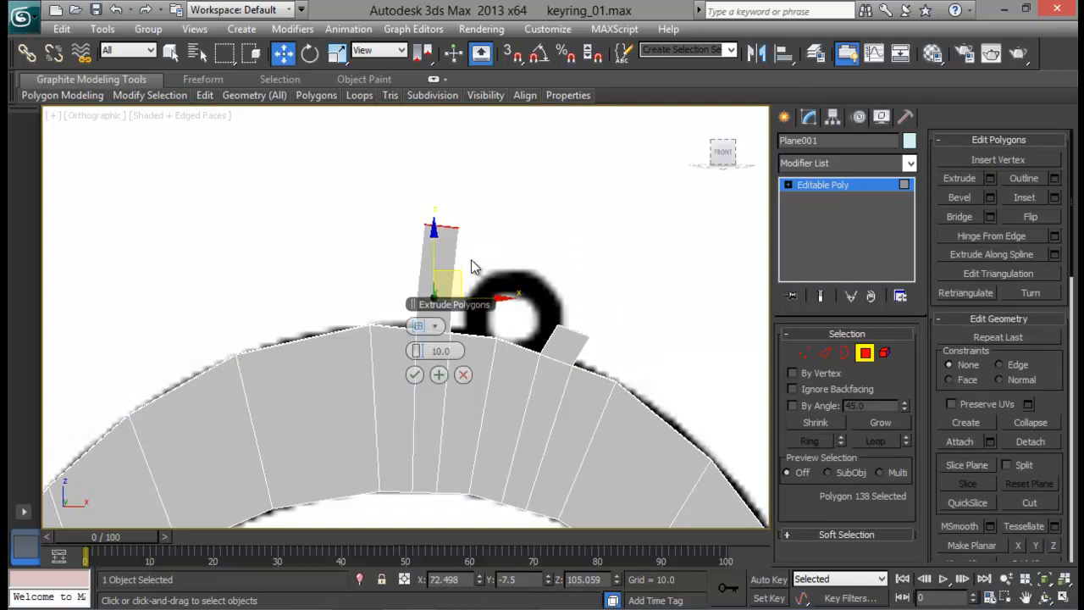
pyautogui.click(415, 377)
pyautogui.moveTo(468, 207); pyautogui.dragTo(488, 228)
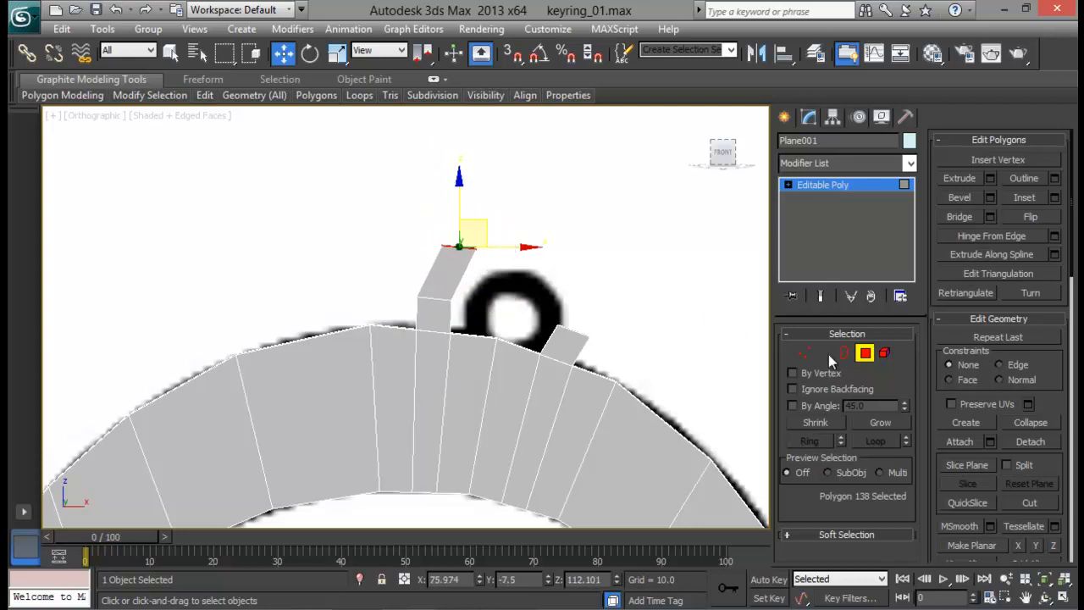
# Step: Extrude the left strip's end face by 10 and move it down and across above the reference ring
pyautogui.click(990, 177)
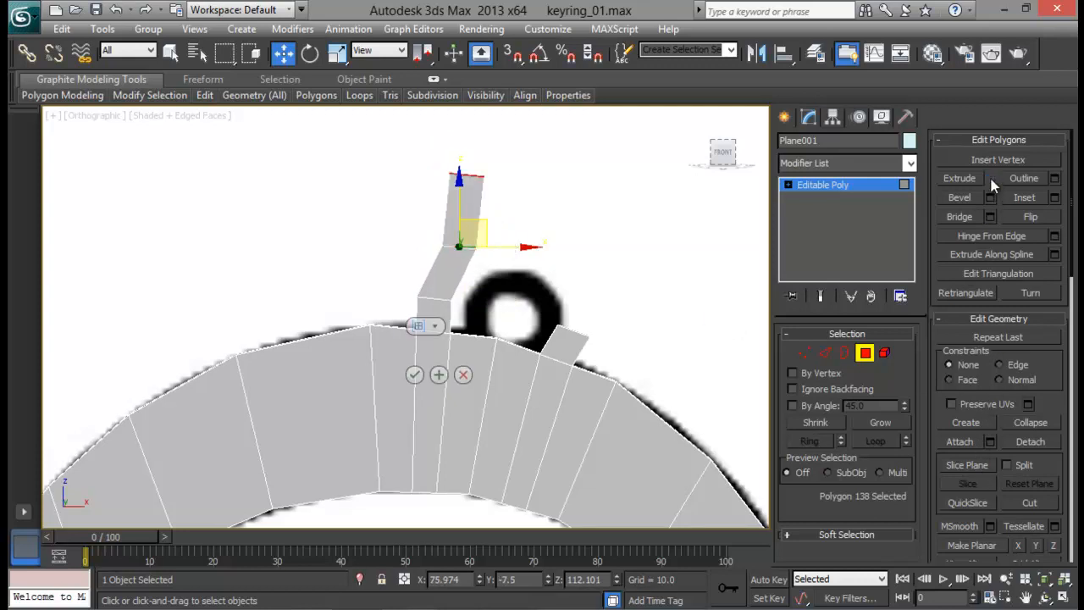
pyautogui.click(414, 377)
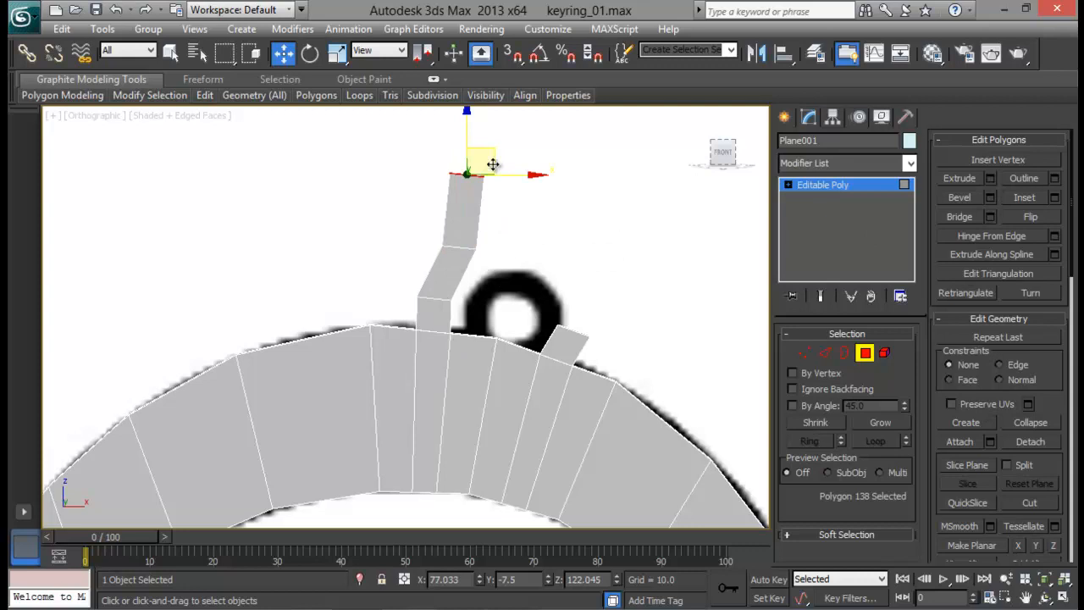
pyautogui.moveTo(493, 164); pyautogui.dragTo(548, 215)
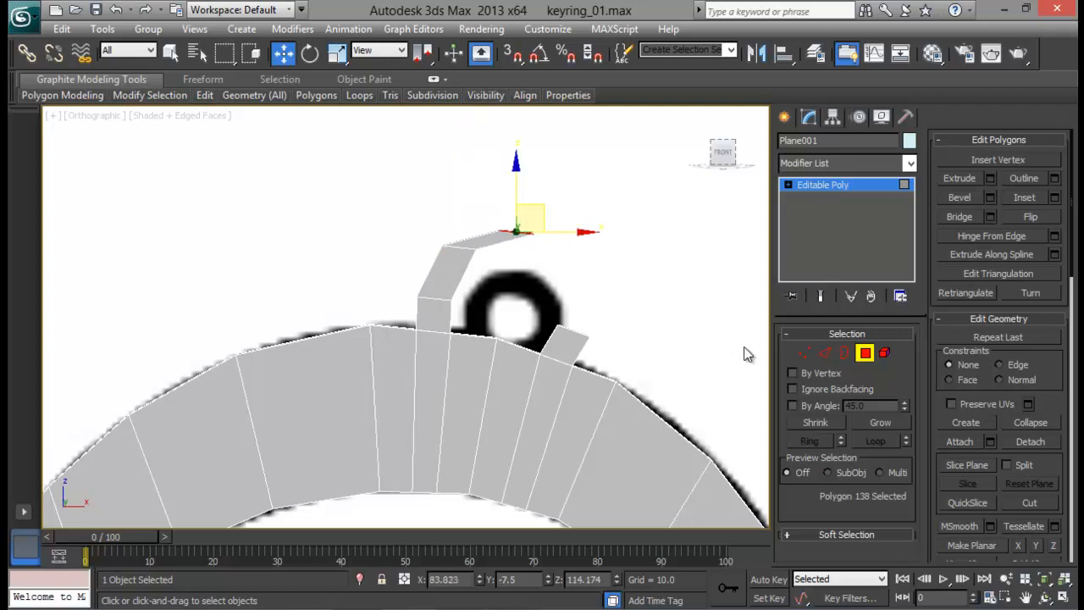
# Step: Move the new section's inner and outer vertex pairs so the strip curves evenly around the upper left of the reference ring
pyautogui.click(811, 359)
pyautogui.moveTo(487, 262)
pyautogui.mouseDown()
pyautogui.moveTo(466, 242)
pyautogui.moveTo(503, 244)
pyautogui.moveTo(500, 254)
pyautogui.mouseUp()
pyautogui.moveTo(415, 242); pyautogui.dragTo(477, 239)
pyautogui.moveTo(547, 216); pyautogui.dragTo(486, 246)
pyautogui.moveTo(522, 204); pyautogui.dragTo(538, 222)
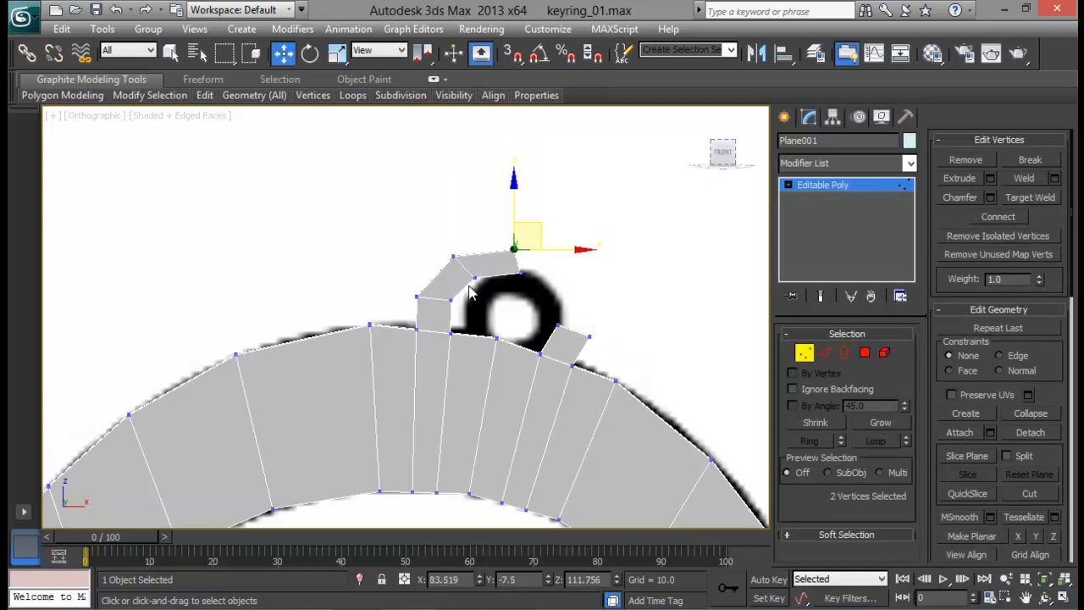
pyautogui.moveTo(540, 267); pyautogui.dragTo(531, 205)
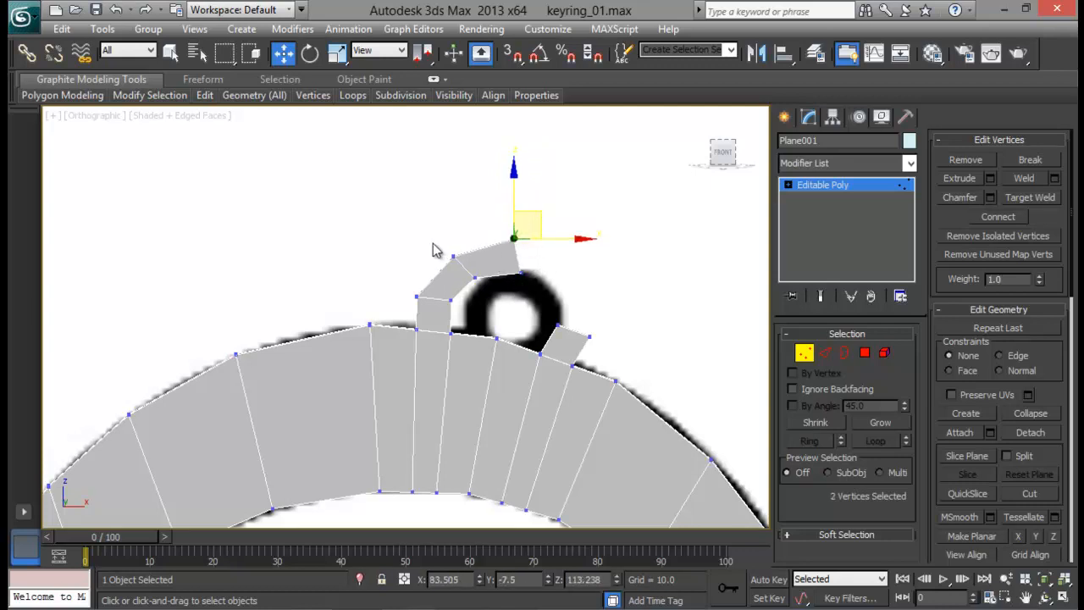
pyautogui.moveTo(464, 266); pyautogui.dragTo(482, 229)
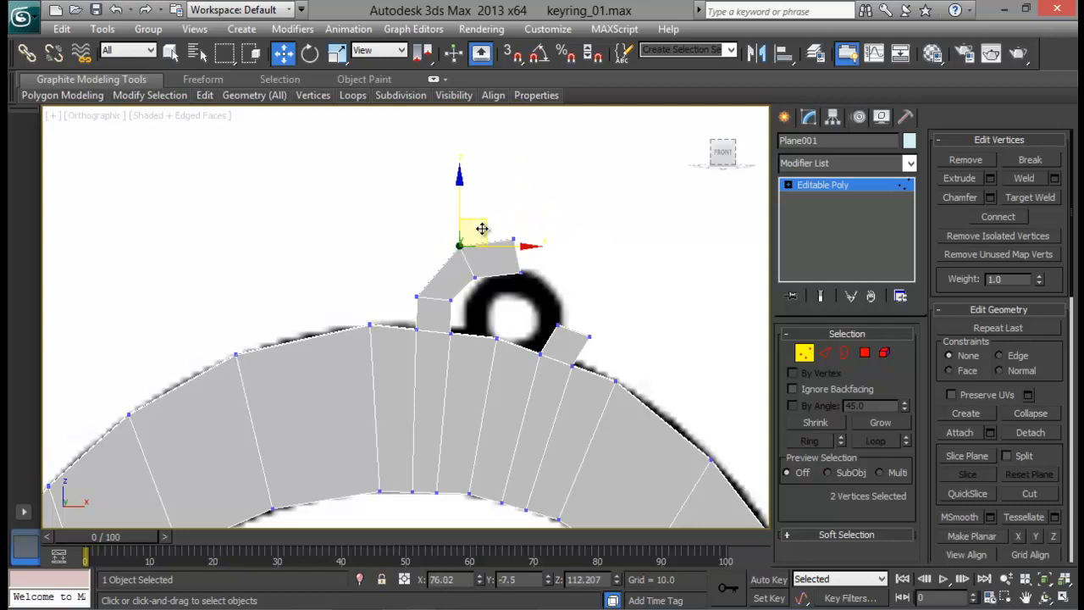
pyautogui.moveTo(533, 266)
pyautogui.mouseDown()
pyautogui.moveTo(512, 284)
pyautogui.moveTo(537, 257)
pyautogui.moveTo(529, 253)
pyautogui.mouseUp()
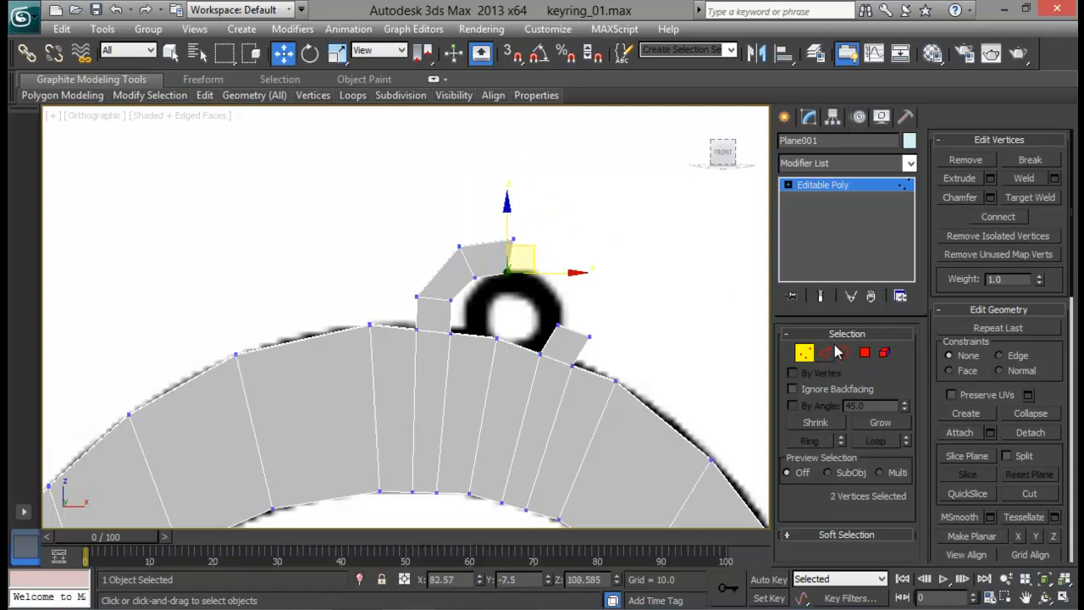
# Step: Extrude the strip's end face twice more by 10 each
pyautogui.click(865, 354)
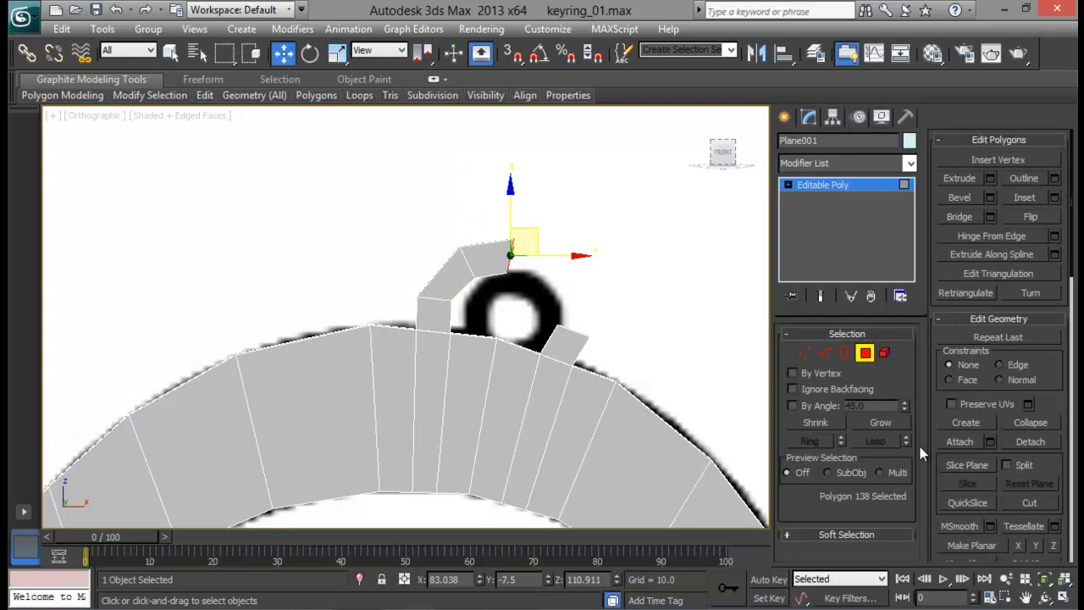
pyautogui.click(989, 178)
pyautogui.click(437, 376)
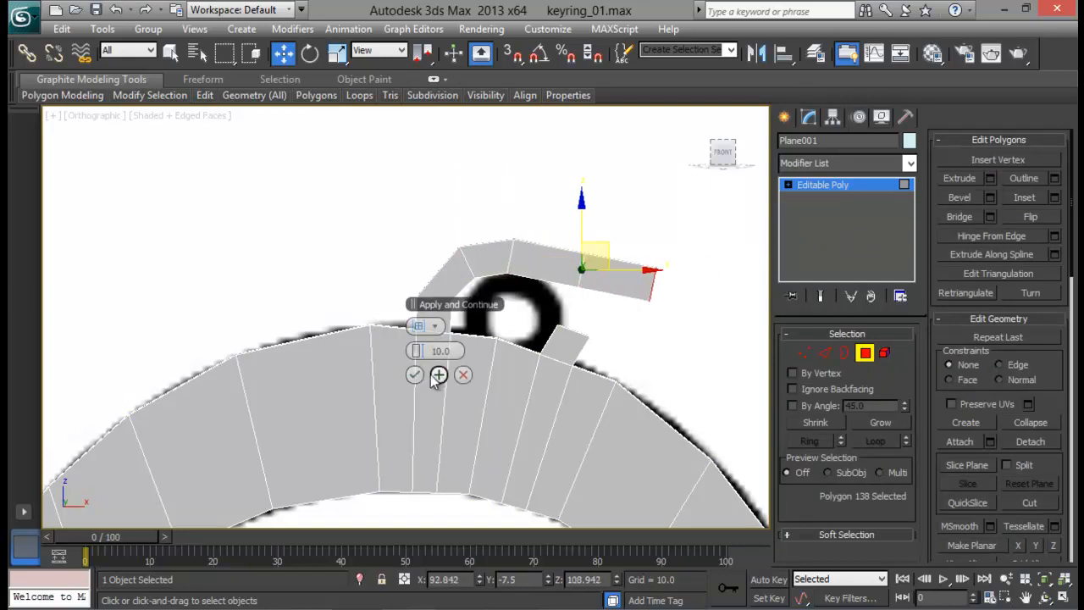
pyautogui.click(414, 374)
# Step: Move the new sections' vertex pairs to curve the strip around the ring's right side and meet the right stub
pyautogui.click(805, 353)
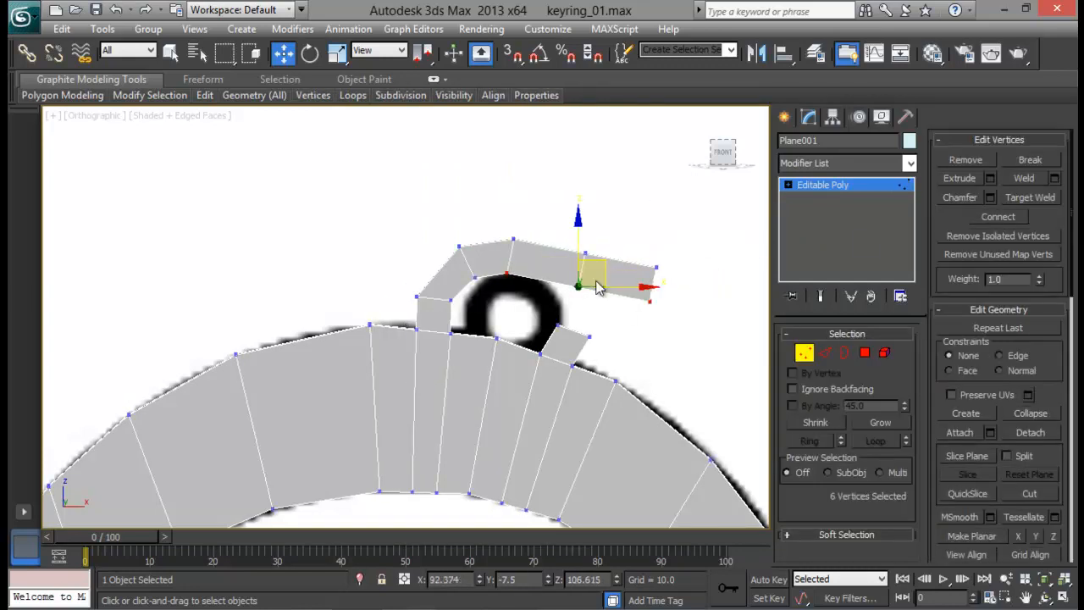
pyautogui.moveTo(595, 279); pyautogui.dragTo(592, 248)
pyautogui.moveTo(687, 295); pyautogui.dragTo(640, 314)
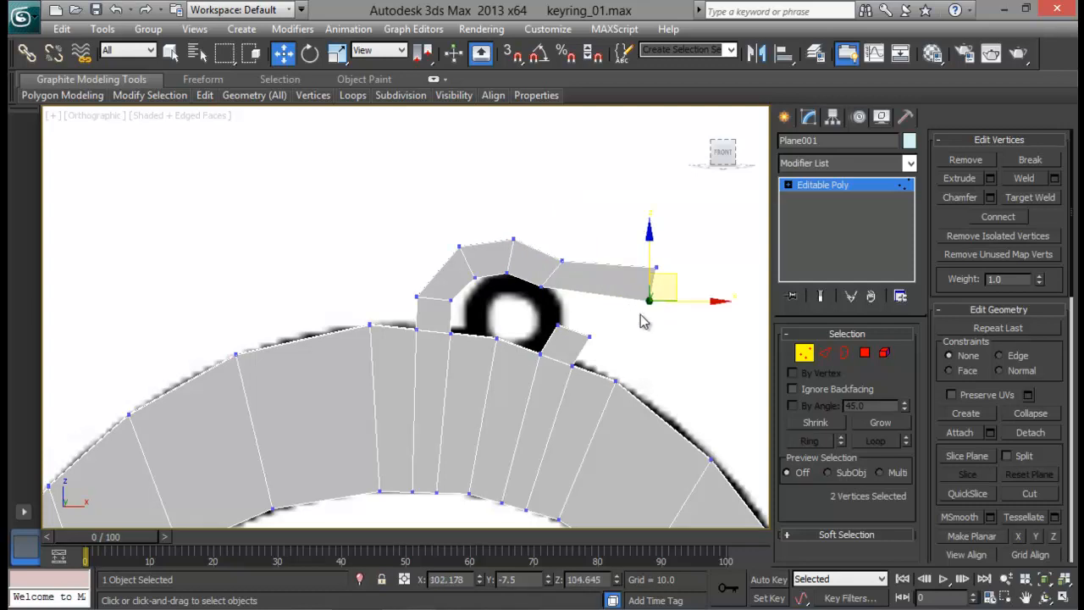
pyautogui.moveTo(673, 277); pyautogui.dragTo(618, 290)
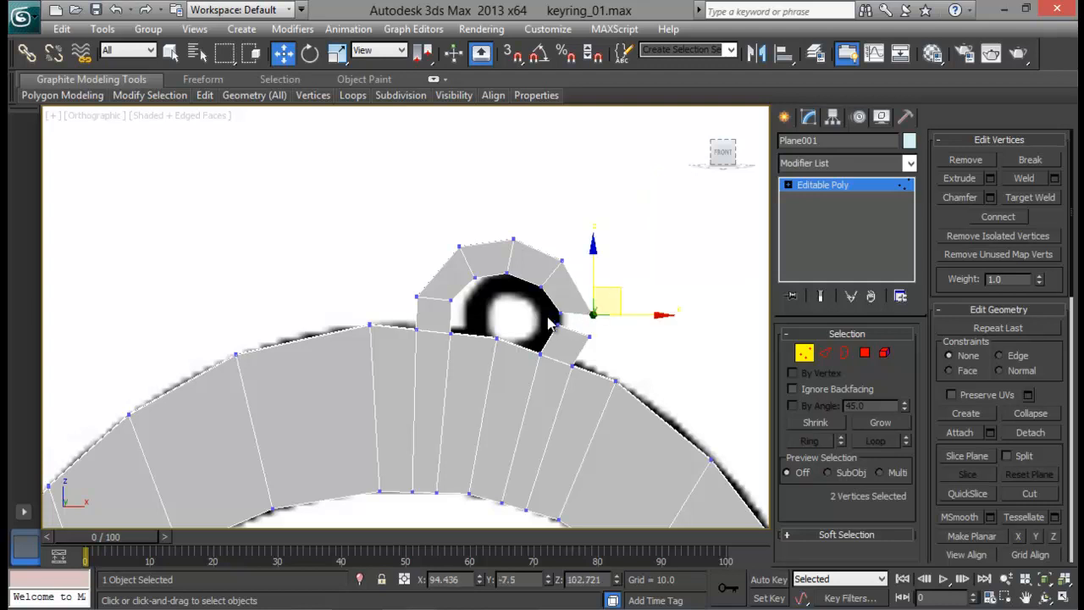
pyautogui.moveTo(548, 318); pyautogui.dragTo(597, 343)
pyautogui.moveTo(560, 258); pyautogui.dragTo(546, 267)
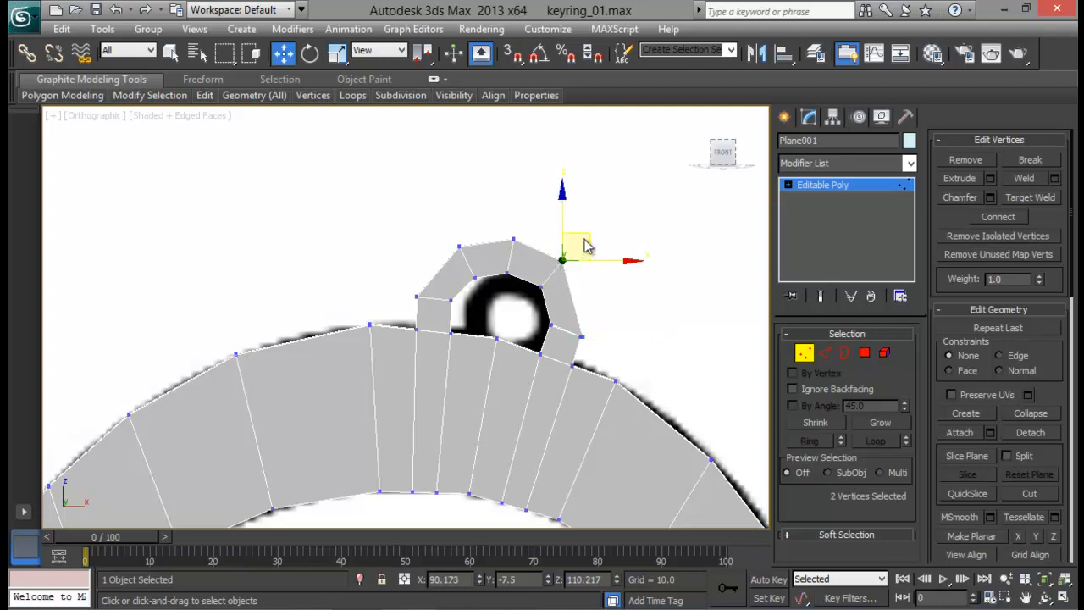
pyautogui.moveTo(588, 236); pyautogui.dragTo(593, 245)
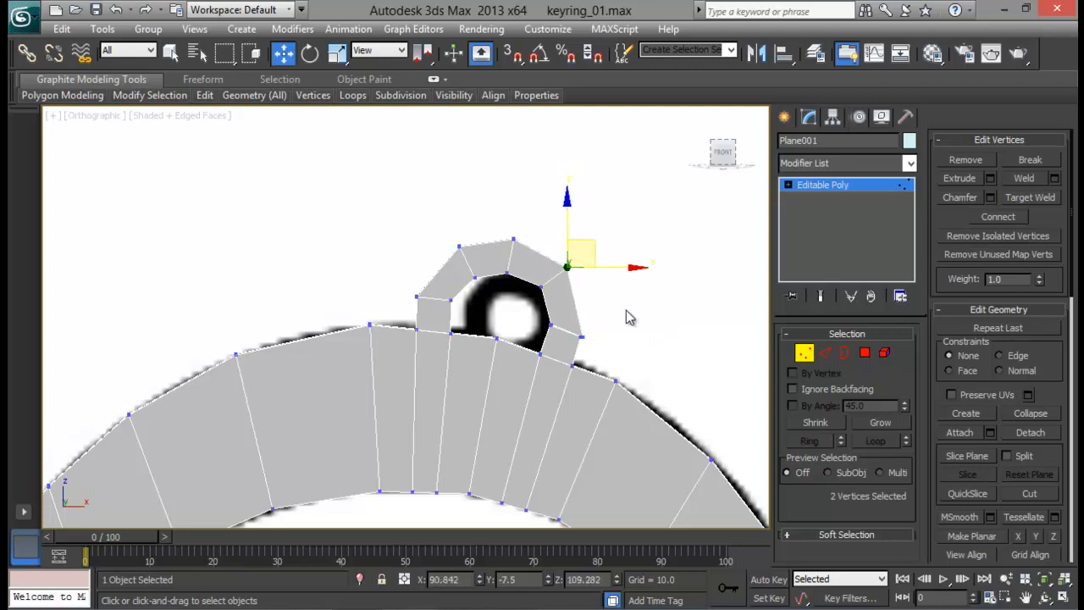
# Step: Delete the end polygons facing each other where the curved strip meets the right stub
pyautogui.moveTo(626, 314); pyautogui.dragTo(594, 308, button='middle')
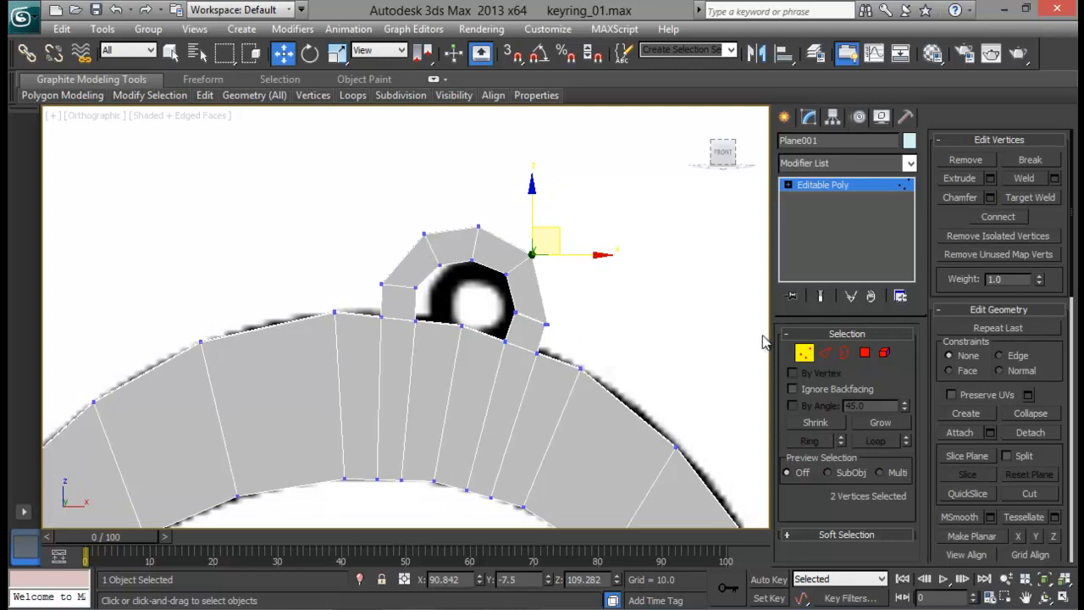
pyautogui.click(865, 354)
pyautogui.scroll(5, 521, 342)
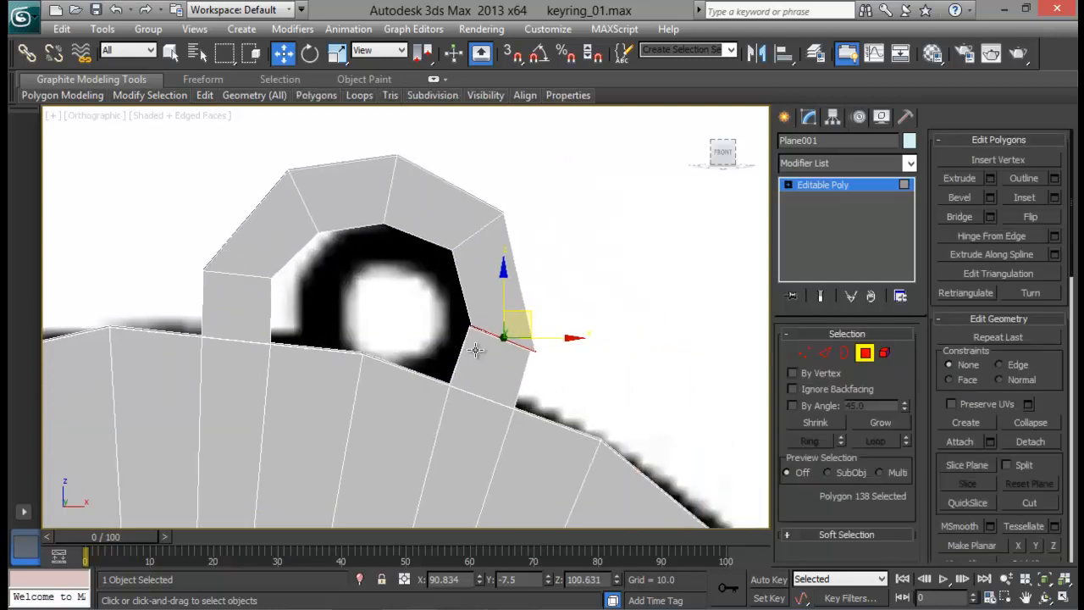
pyautogui.click(502, 341)
pyautogui.click(593, 352)
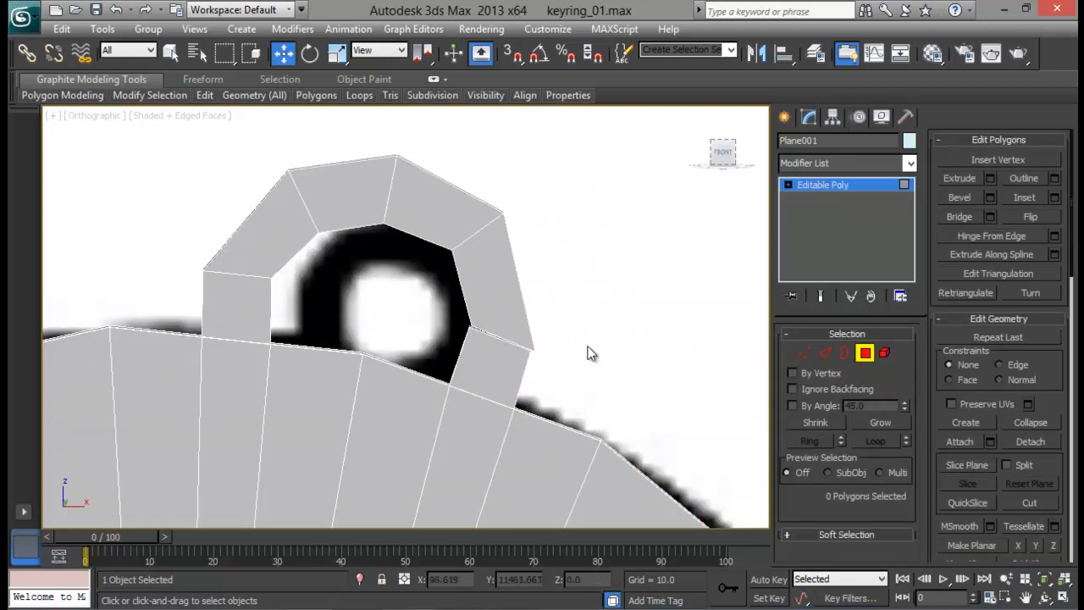
pyautogui.hotkey('alt', 'w')
pyautogui.click(610, 391)
pyautogui.keyDown('alt'); pyautogui.moveTo(607, 385); pyautogui.dragTo(473, 394, button='middle'); pyautogui.keyUp('alt')
pyautogui.hotkey('alt', 'w')
pyautogui.scroll(6, 584, 343)
pyautogui.scroll(-4, 490, 434)
pyautogui.scroll(4, 503, 383)
pyautogui.click(417, 311)
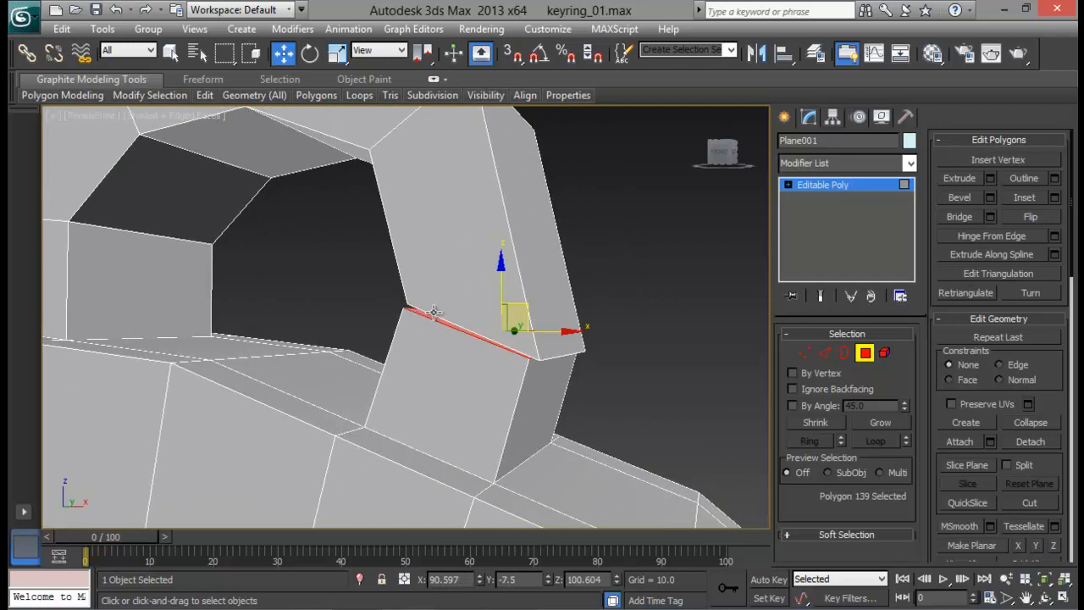
pyautogui.press('Delete')
# Step: Target-weld the strip's end vertices to the matching stub vertices on the front and back sides, closing the ring
pyautogui.click(807, 351)
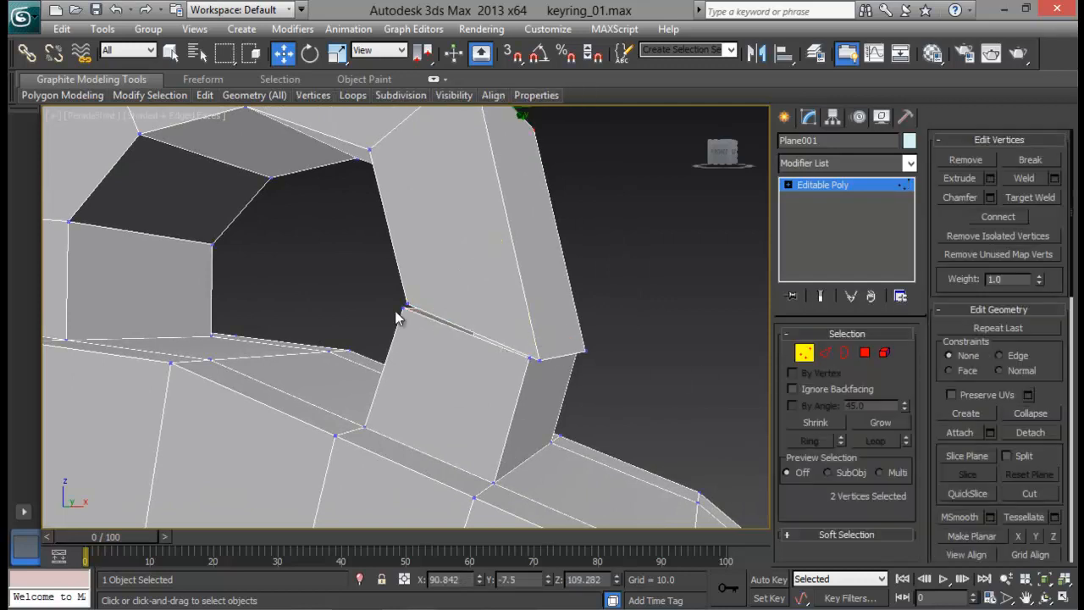
pyautogui.click(1009, 198)
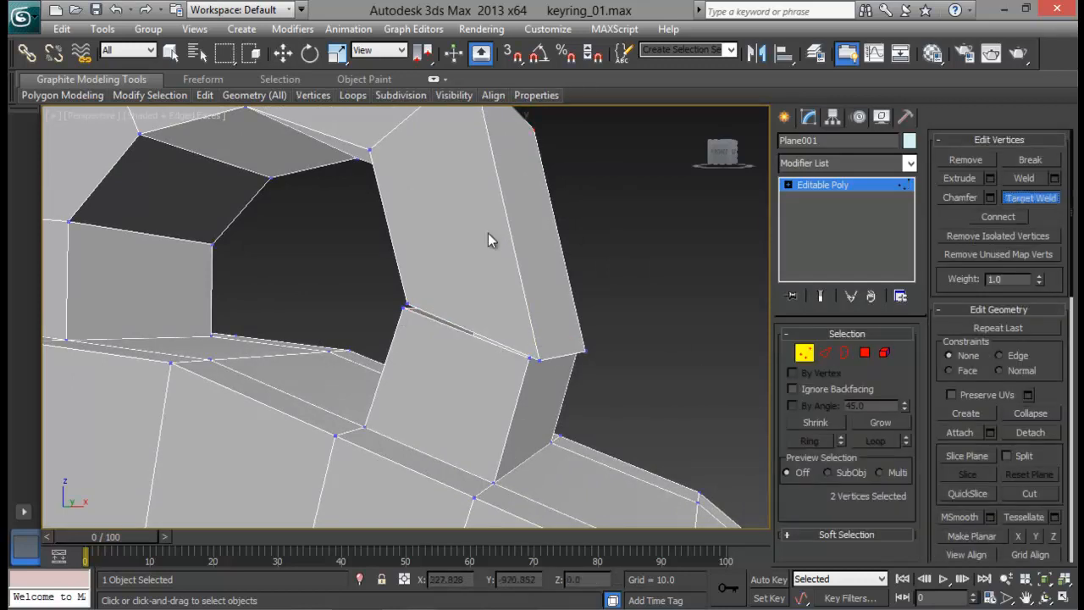
pyautogui.click(403, 308)
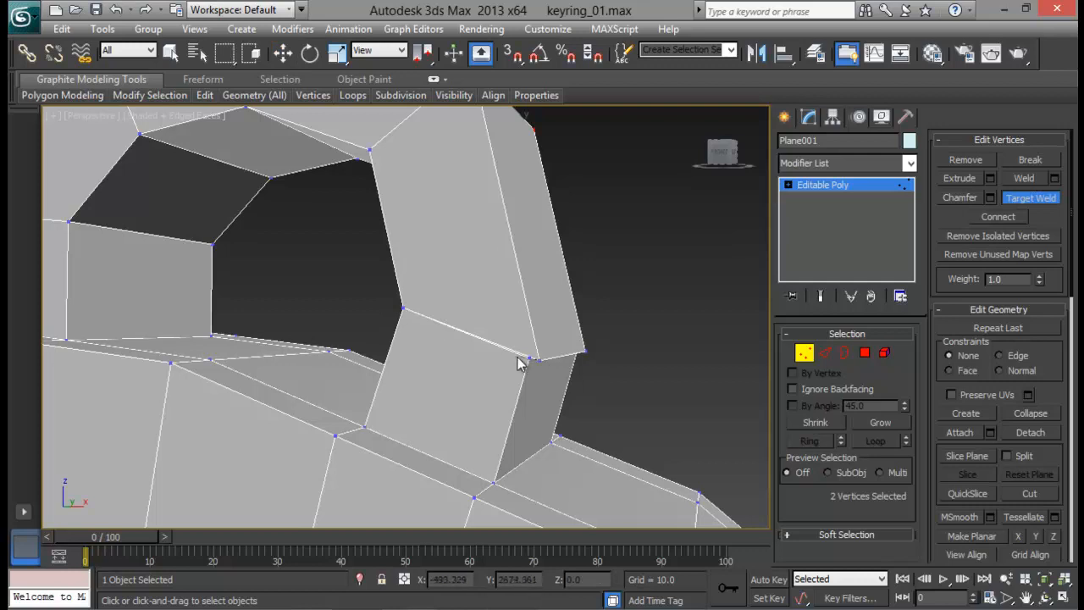
pyautogui.keyDown('alt'); pyautogui.moveTo(554, 368); pyautogui.dragTo(409, 370, button='middle'); pyautogui.keyUp('alt')
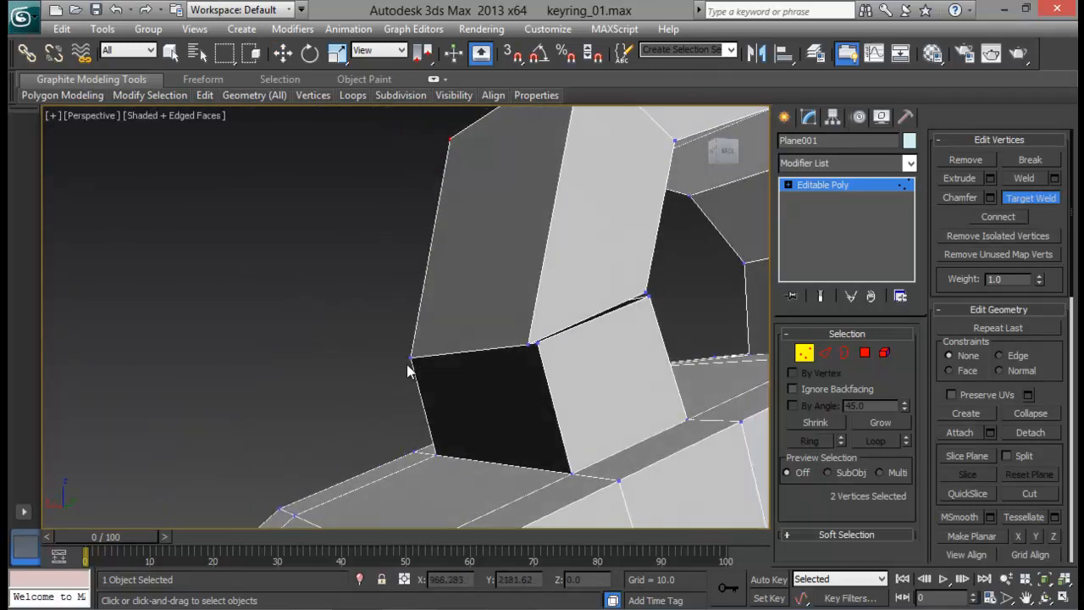
pyautogui.click(529, 343)
pyautogui.click(539, 342)
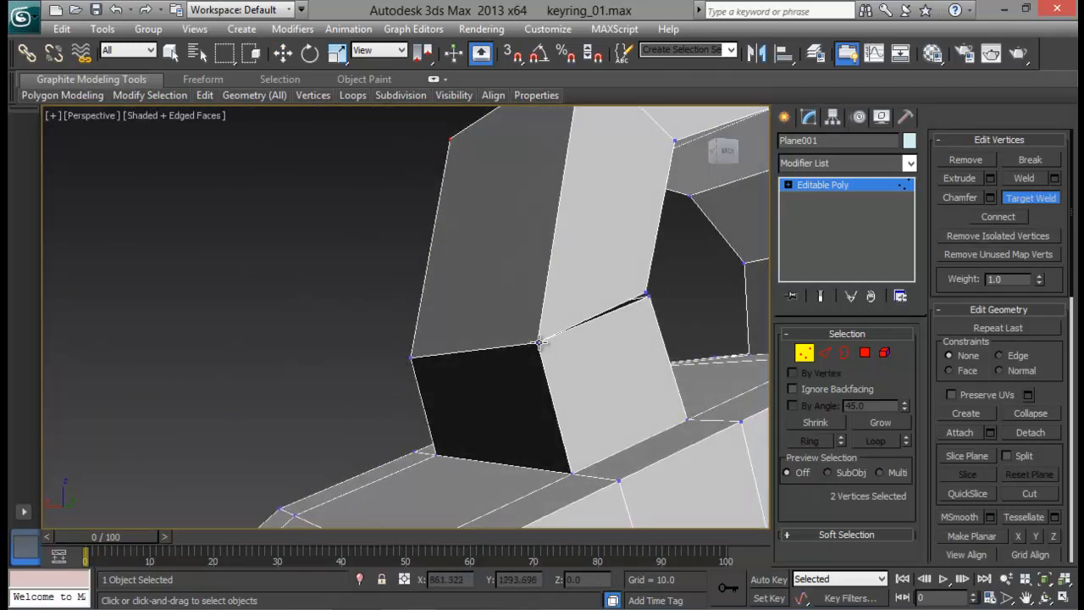
pyautogui.click(645, 293)
pyautogui.click(650, 297)
pyautogui.press('w')
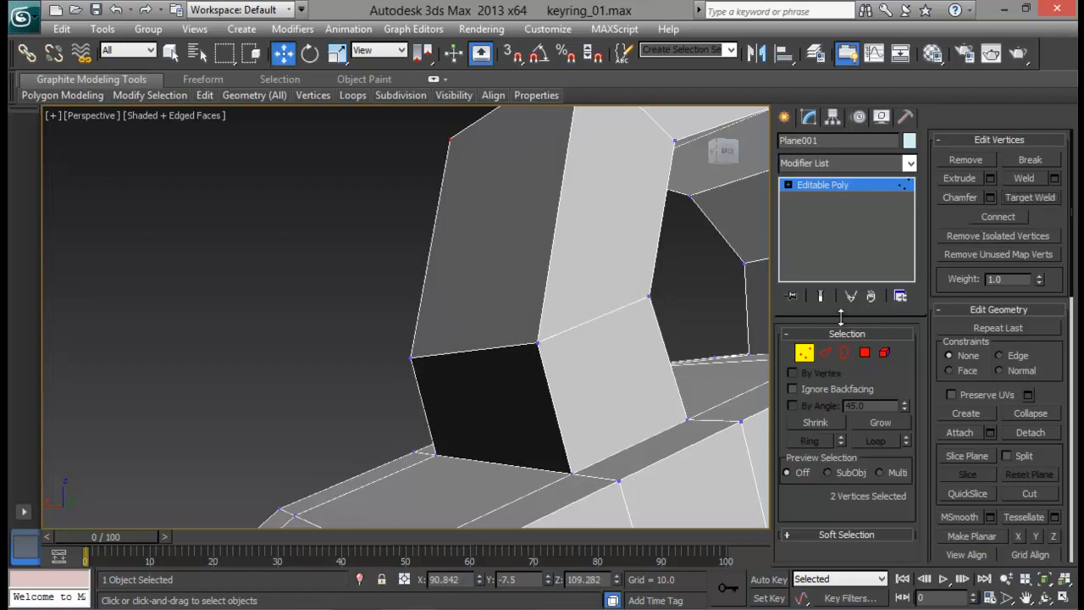
# Step: Leave vertex editing and select the whole pendant object to view the complete model in perspective
pyautogui.click(804, 353)
pyautogui.click(315, 355)
pyautogui.keyDown('alt'); pyautogui.moveTo(569, 332); pyautogui.dragTo(489, 307, button='middle'); pyautogui.keyUp('alt')
pyautogui.scroll(-5, 573, 320)
pyautogui.scroll(-4, 512, 291)
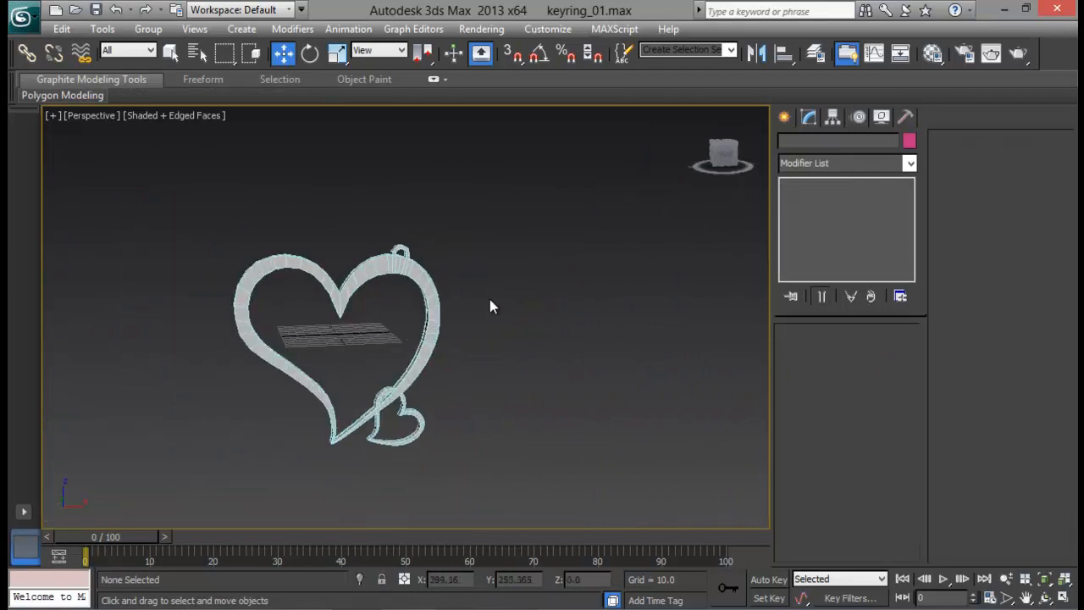
pyautogui.click(428, 284)
pyautogui.keyDown('alt'); pyautogui.moveTo(426, 285); pyautogui.dragTo(503, 355, button='middle'); pyautogui.keyUp('alt')
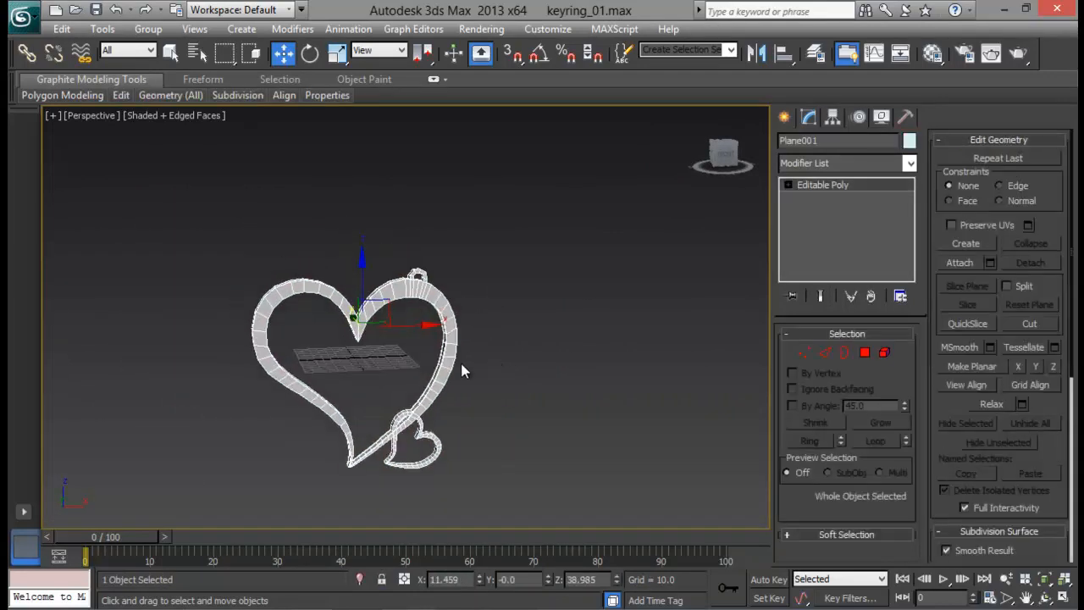
# Step: Connect the edge ring across the large heart's front face with 3 segments and a pinch of 68
pyautogui.hotkey('alt', 'w')
pyautogui.hotkey('alt', 'w')
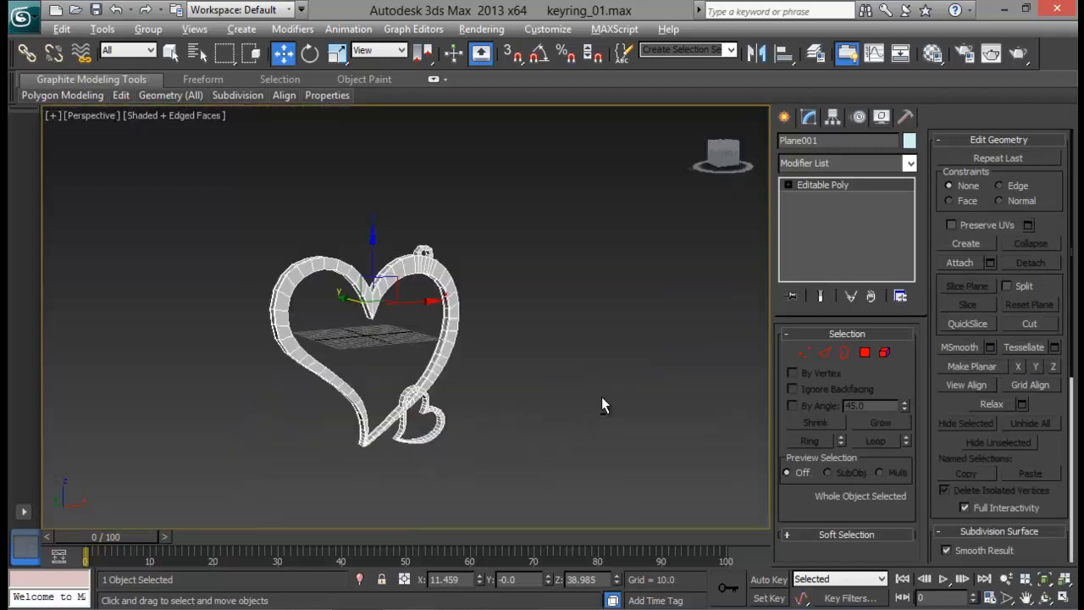
pyautogui.keyDown('alt'); pyautogui.moveTo(601, 396); pyautogui.dragTo(488, 381, button='middle'); pyautogui.keyUp('alt')
pyautogui.scroll(4, 499, 401)
pyautogui.click(826, 352)
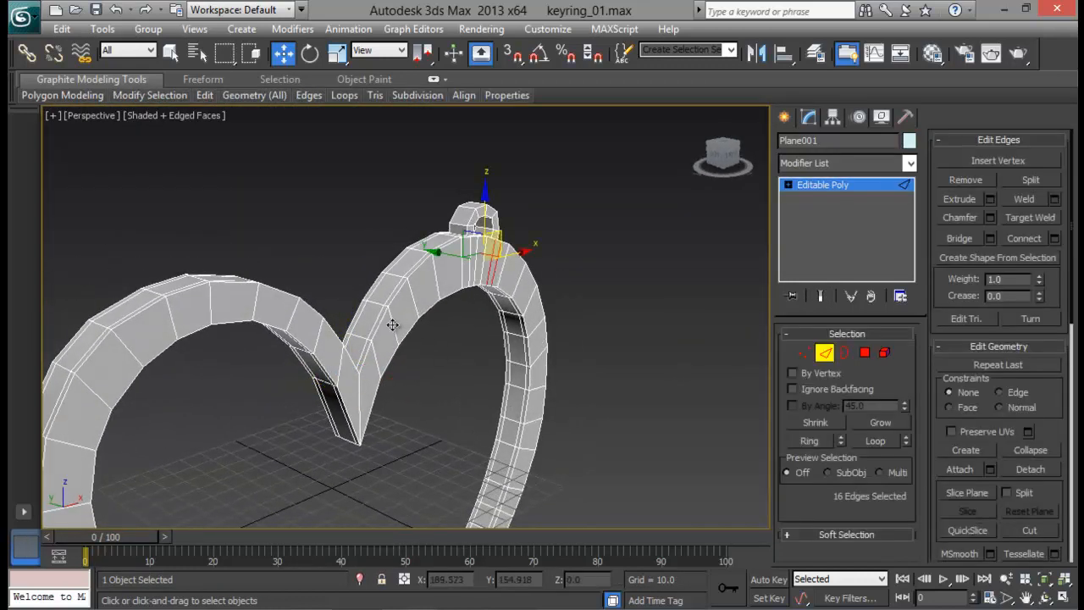
pyautogui.click(392, 325)
pyautogui.keyDown('alt'); pyautogui.moveTo(392, 324); pyautogui.dragTo(542, 398, button='middle'); pyautogui.keyUp('alt')
pyautogui.click(818, 440)
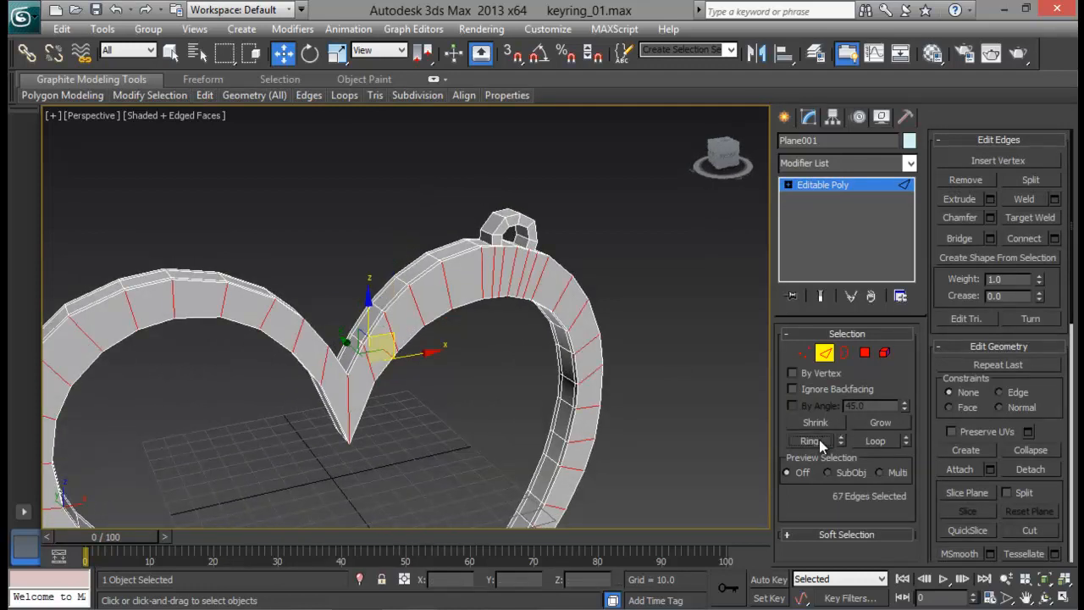
pyautogui.keyDown('alt'); pyautogui.moveTo(697, 399); pyautogui.dragTo(730, 293, button='middle'); pyautogui.keyUp('alt')
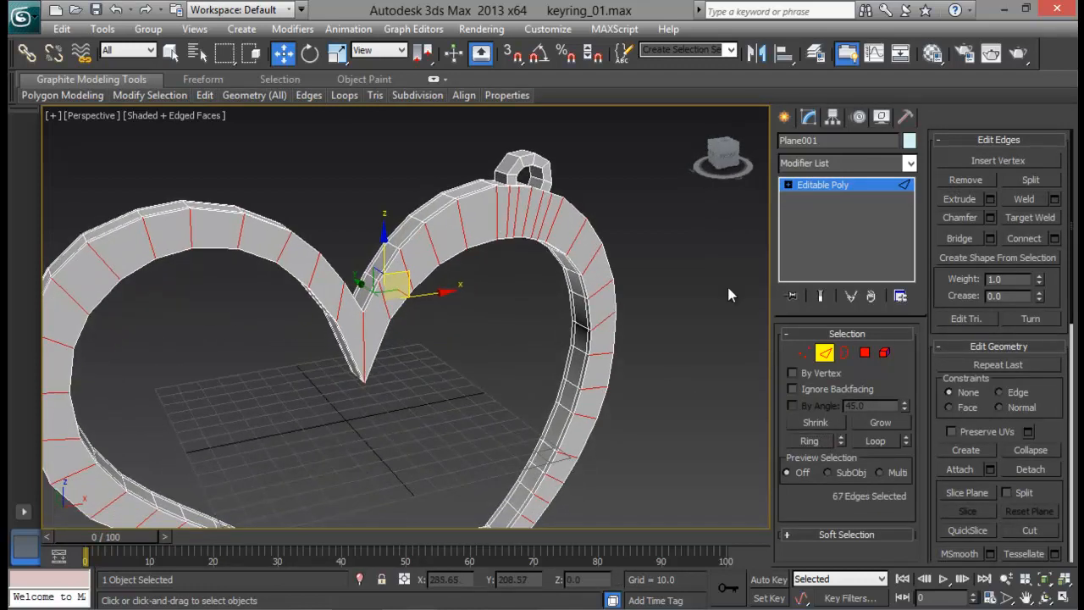
pyautogui.click(1055, 239)
pyautogui.click(426, 328)
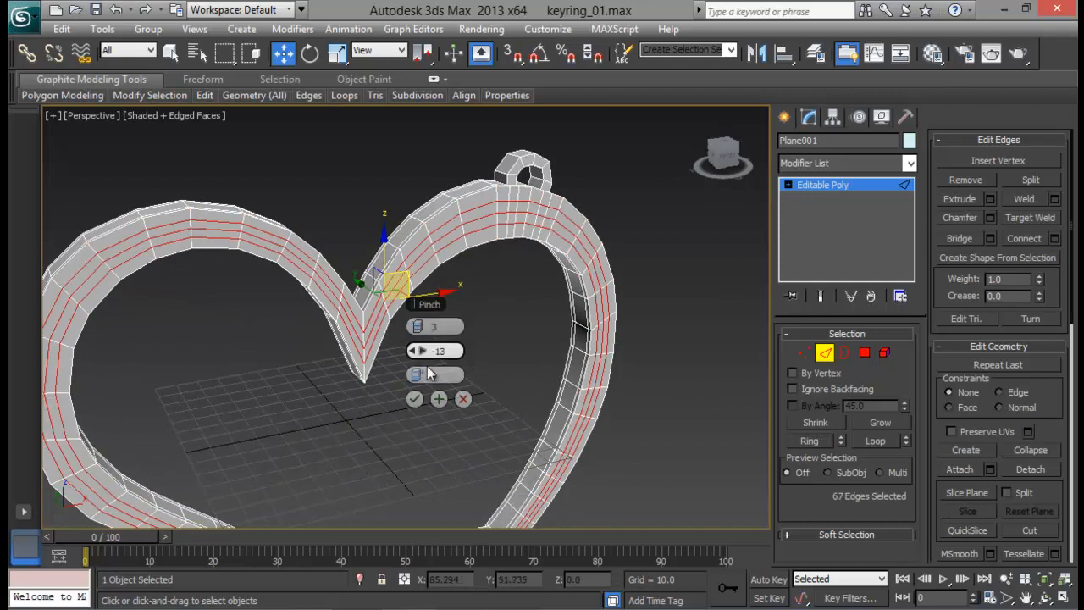
pyautogui.moveTo(430, 351); pyautogui.dragTo(707, 360)
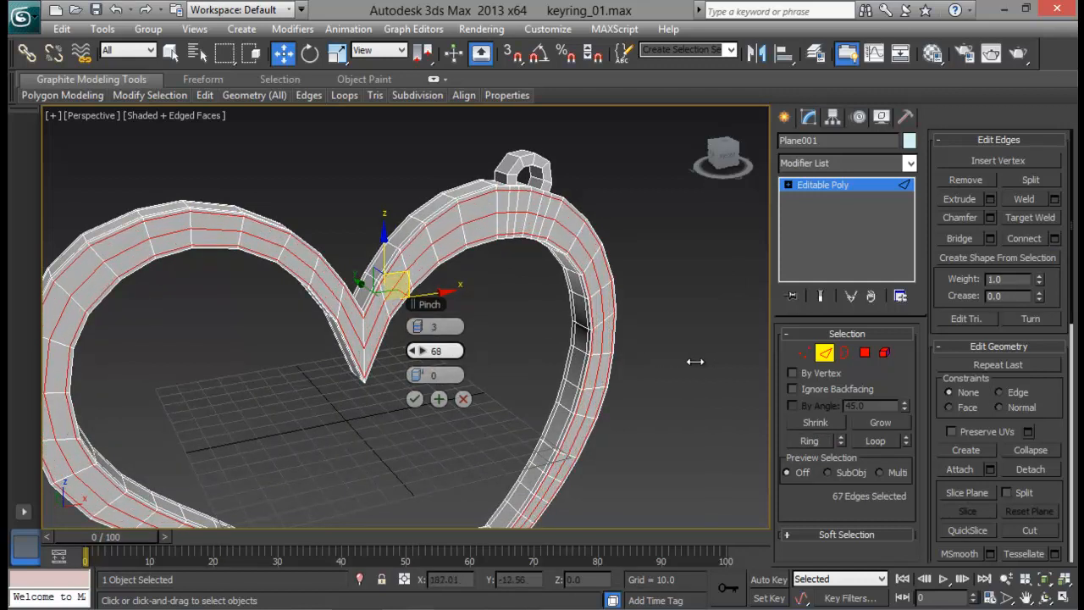
pyautogui.click(414, 400)
# Step: Connect the edge ring across the large heart's back face using the same segment and pinch settings as the front
pyautogui.keyDown('alt'); pyautogui.moveTo(414, 401); pyautogui.dragTo(500, 326, button='middle'); pyautogui.keyUp('alt')
pyautogui.click(470, 309)
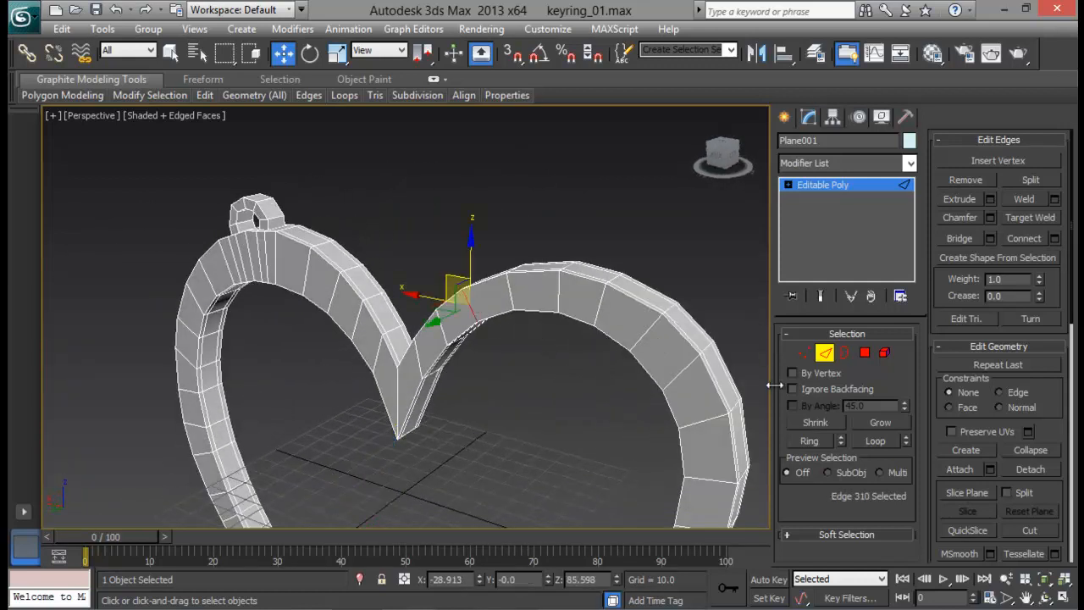
pyautogui.click(809, 440)
pyautogui.click(1023, 238)
# Step: Connect the edge ring around the large heart's outer side with 1 segment
pyautogui.keyDown('alt'); pyautogui.moveTo(728, 355); pyautogui.dragTo(537, 366, button='middle'); pyautogui.keyUp('alt')
pyautogui.click(512, 396)
pyautogui.click(1054, 240)
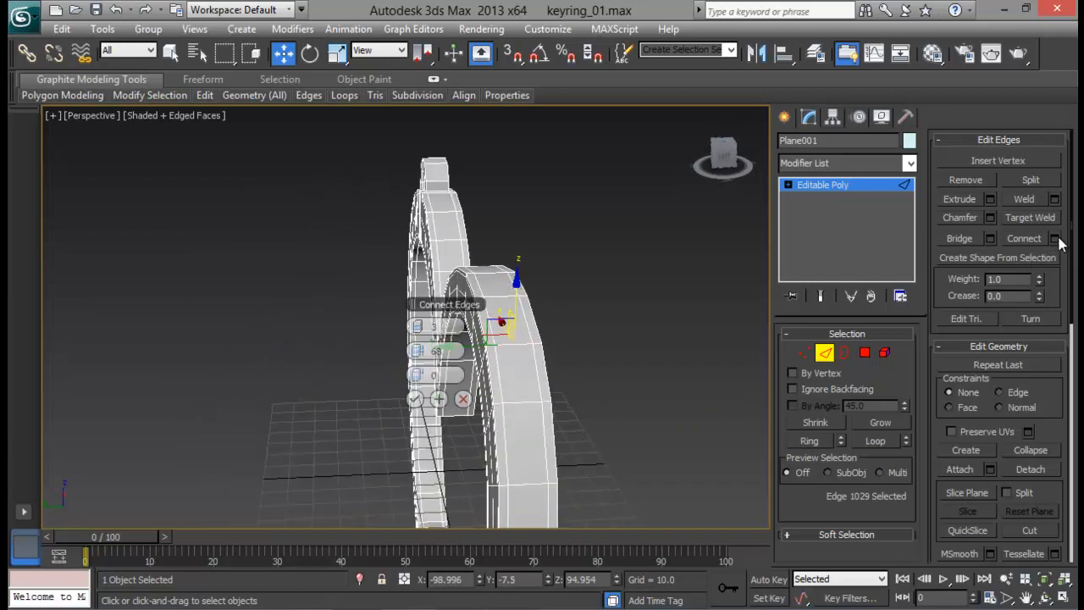
pyautogui.click(463, 400)
pyautogui.click(811, 440)
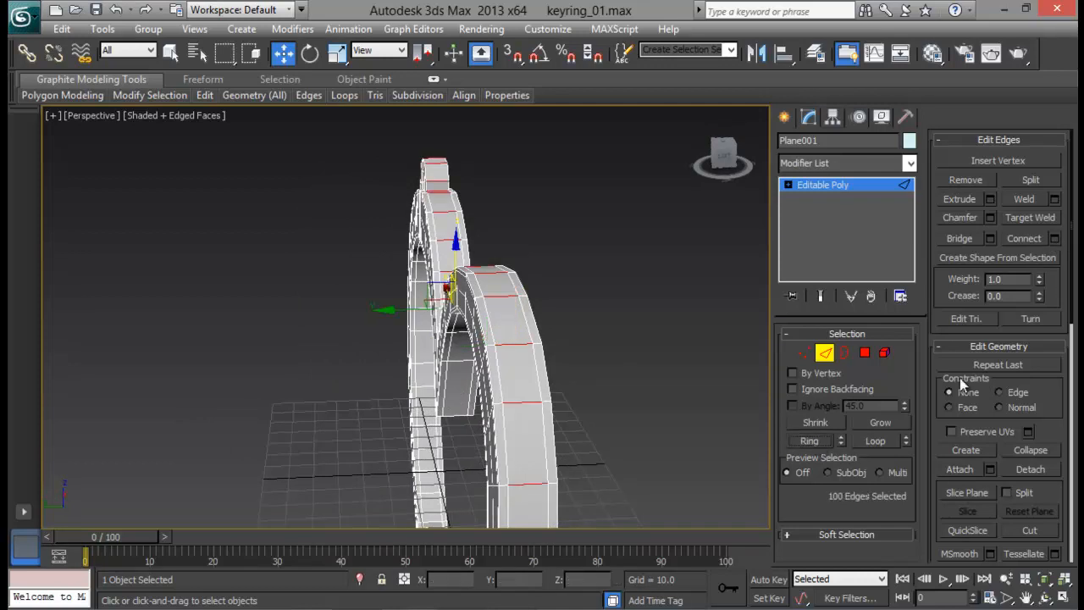
pyautogui.click(1054, 238)
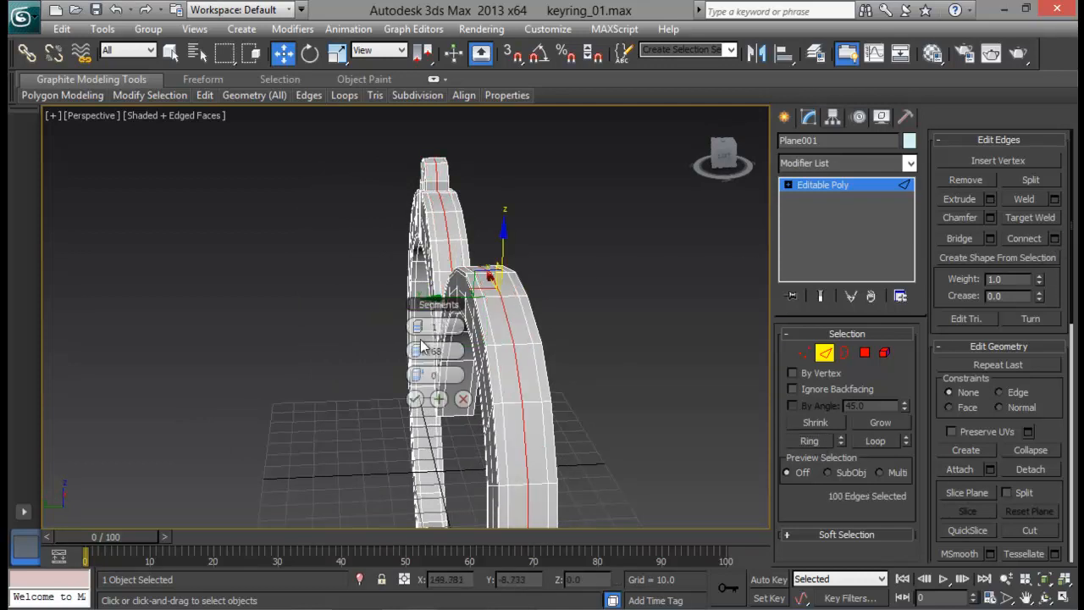
pyautogui.click(415, 399)
# Step: Connect the edge ring around the large heart's inner side with 1 segment, with pinch and slide at 0
pyautogui.keyDown('alt'); pyautogui.moveTo(423, 399); pyautogui.dragTo(459, 200, button='middle'); pyautogui.keyUp('alt')
pyautogui.click(386, 256)
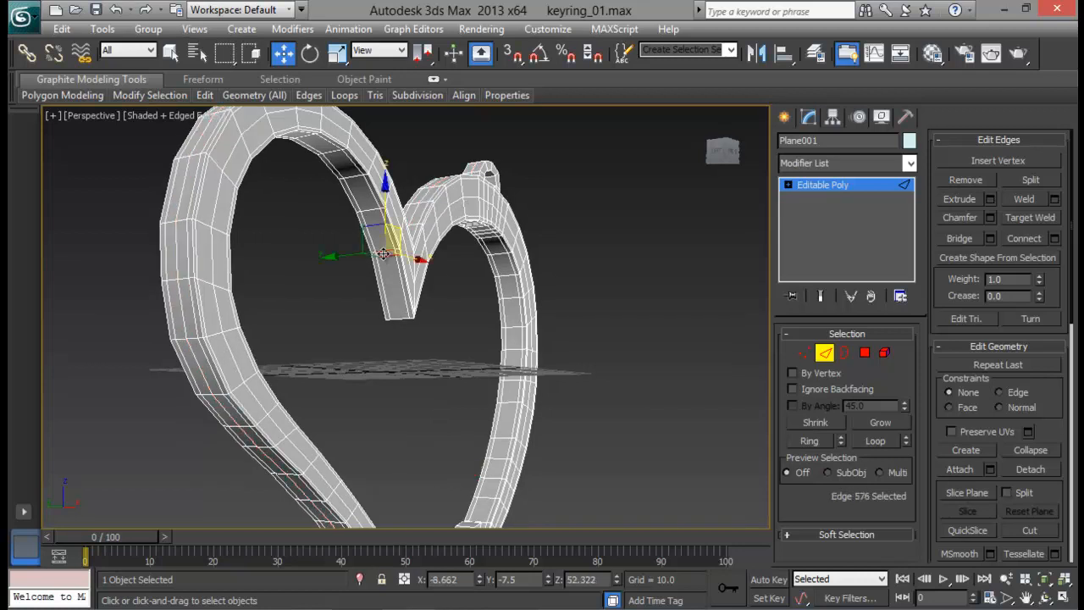
pyautogui.click(810, 440)
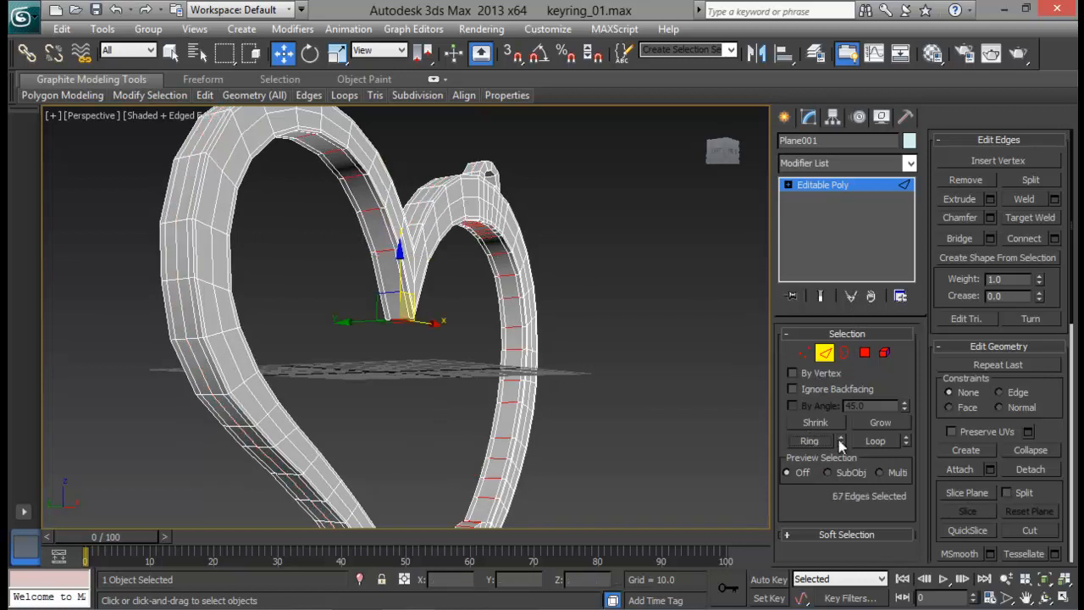
pyautogui.click(1055, 239)
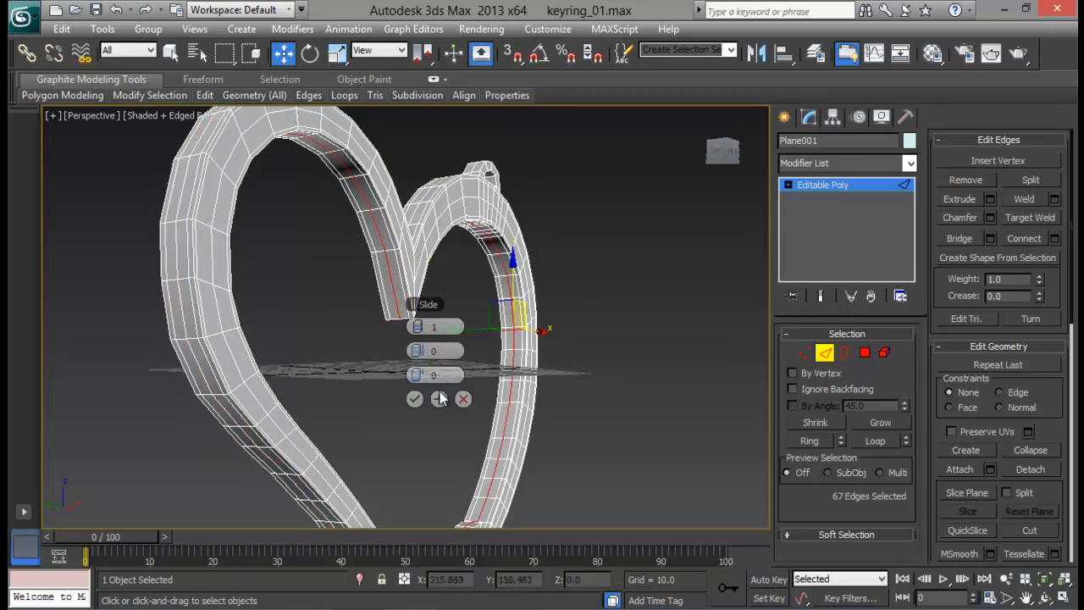
pyautogui.click(414, 397)
# Step: Connect the edge ring across the small heart's front face with 2 segments and a pinch of 77
pyautogui.keyDown('alt'); pyautogui.moveTo(540, 379); pyautogui.dragTo(484, 340, button='middle'); pyautogui.keyUp('alt')
pyautogui.scroll(3, 552, 353)
pyautogui.scroll(6, 479, 341)
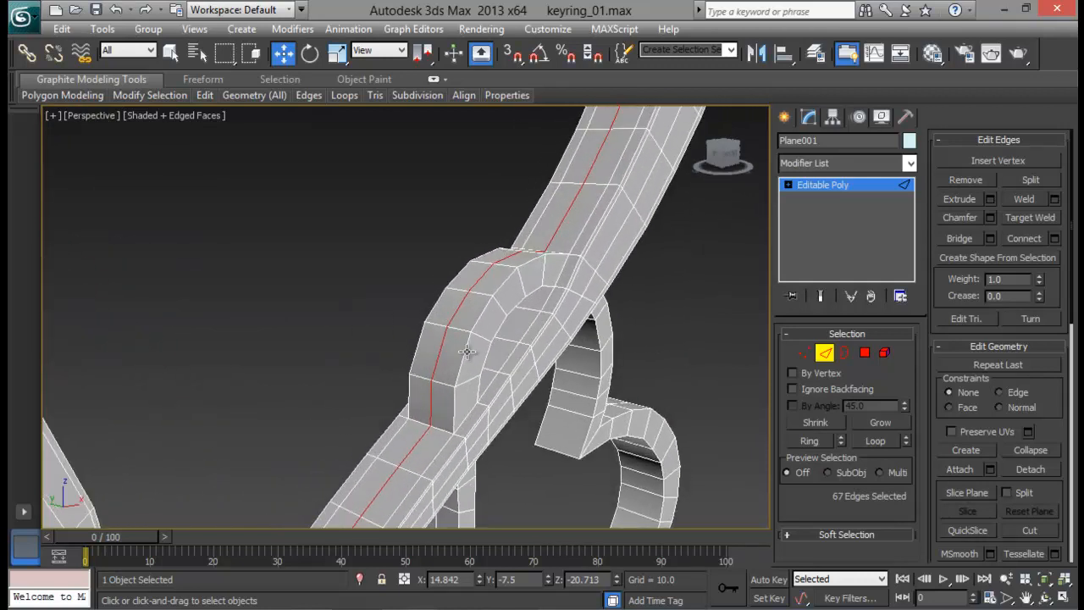
pyautogui.click(478, 337)
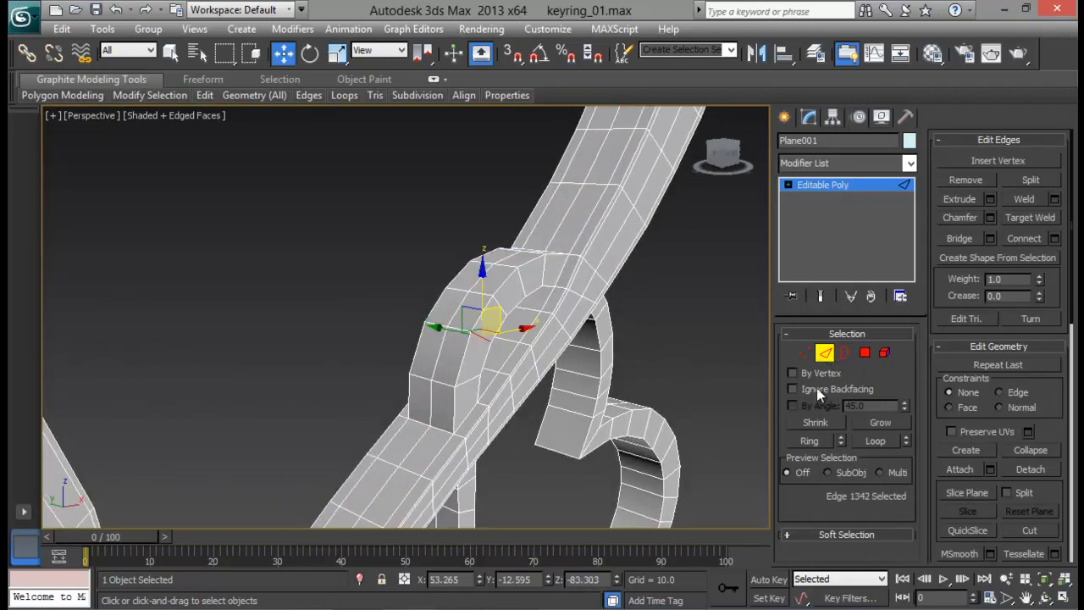
pyautogui.click(808, 441)
pyautogui.keyDown('alt'); pyautogui.moveTo(605, 277); pyautogui.dragTo(501, 253, button='middle'); pyautogui.keyUp('alt')
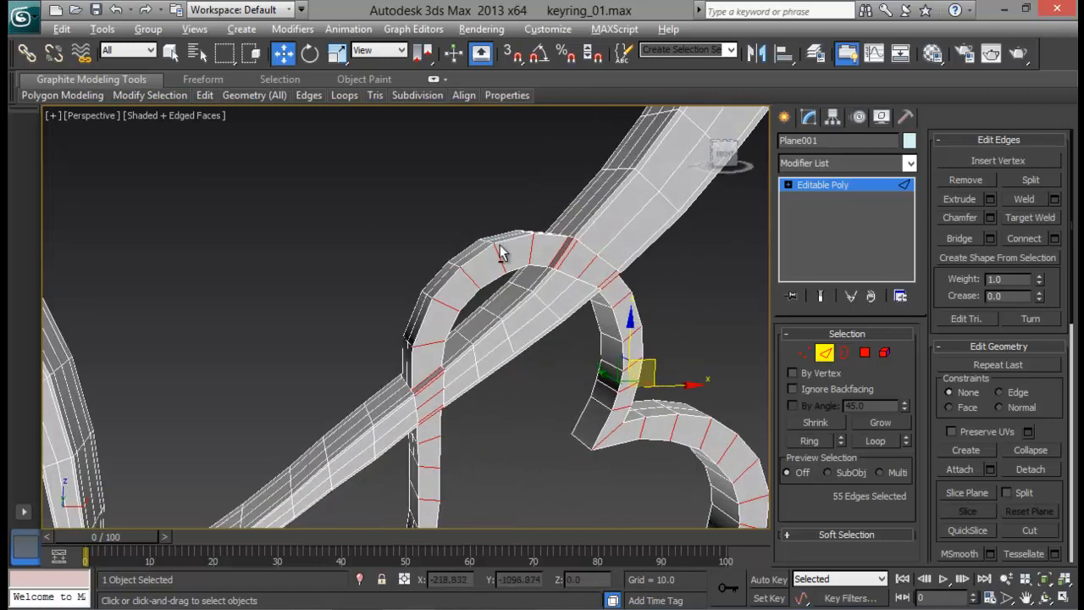
pyautogui.click(1054, 239)
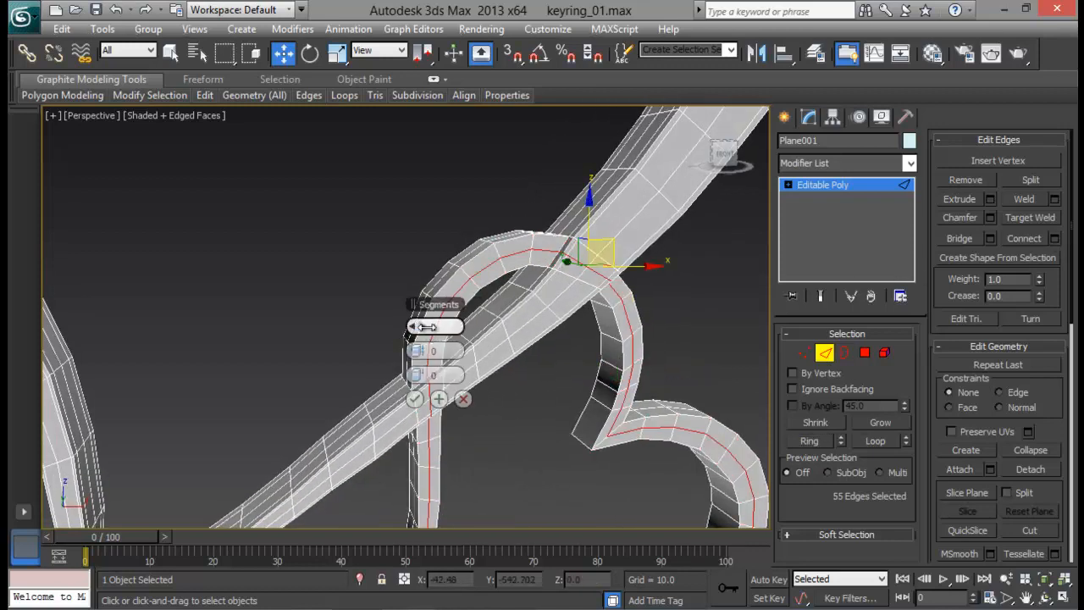
pyautogui.click(424, 327)
pyautogui.moveTo(423, 353); pyautogui.dragTo(669, 356)
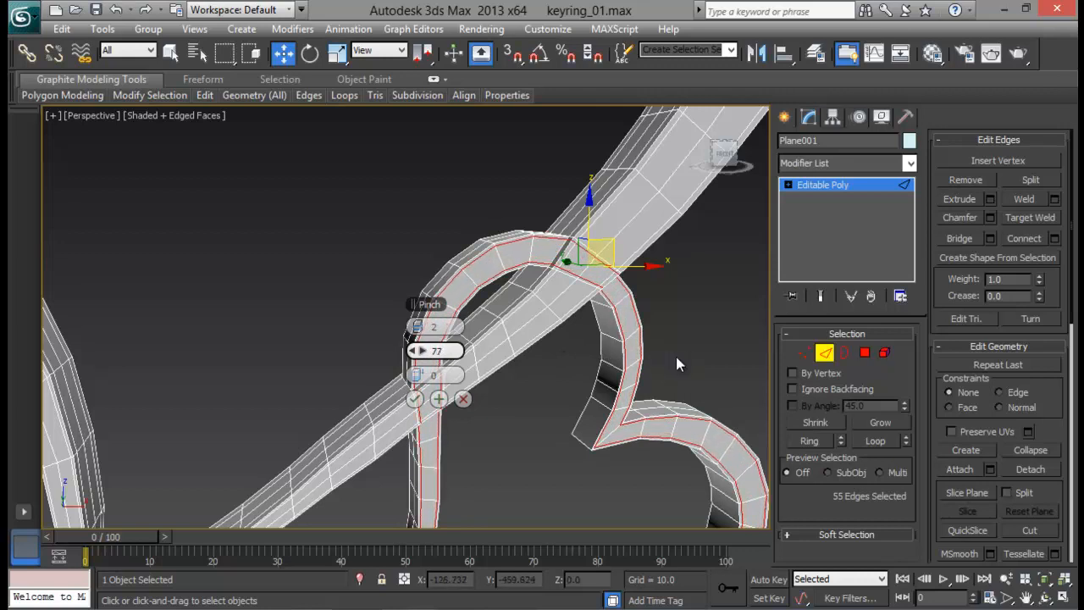
pyautogui.click(414, 398)
# Step: Connect the edge ring across the small heart's back face with 2 segments and a pinch of 77
pyautogui.keyDown('alt'); pyautogui.moveTo(593, 381); pyautogui.dragTo(652, 378, button='middle'); pyautogui.keyUp('alt')
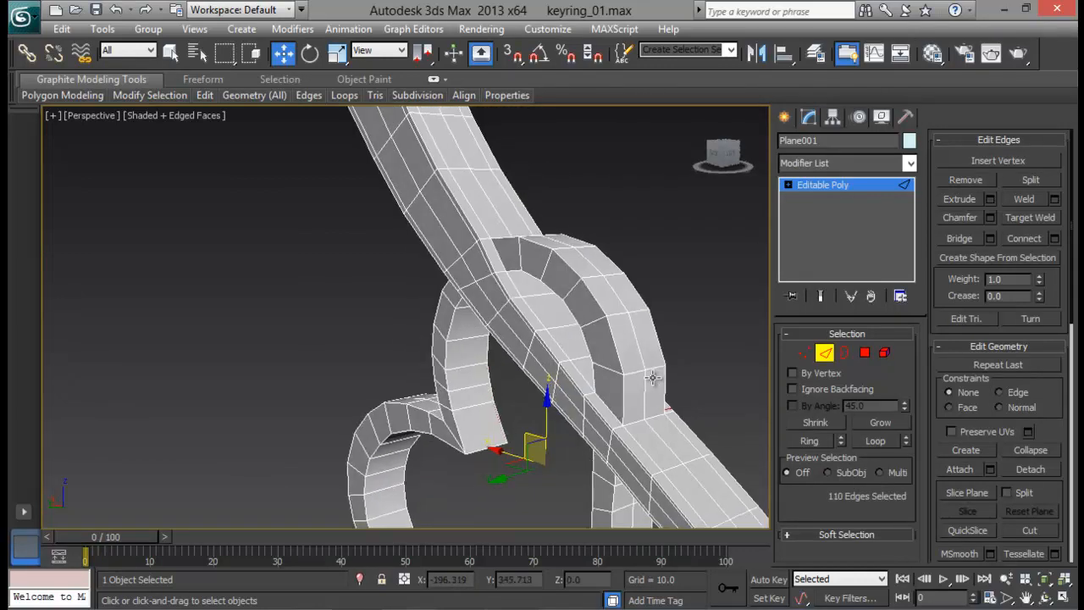
pyautogui.click(571, 290)
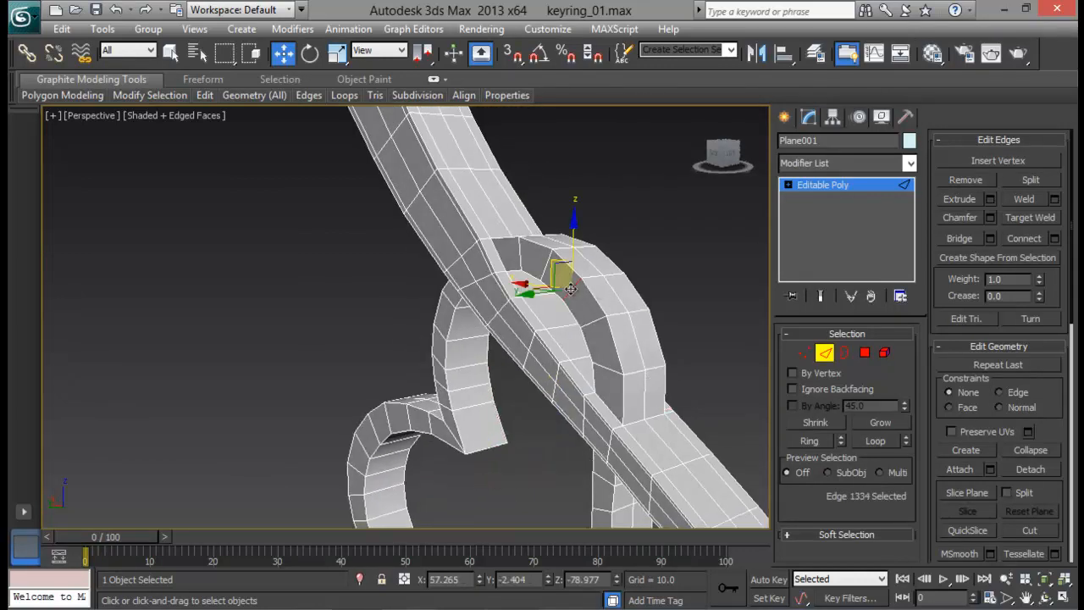
pyautogui.click(807, 441)
pyautogui.click(1054, 238)
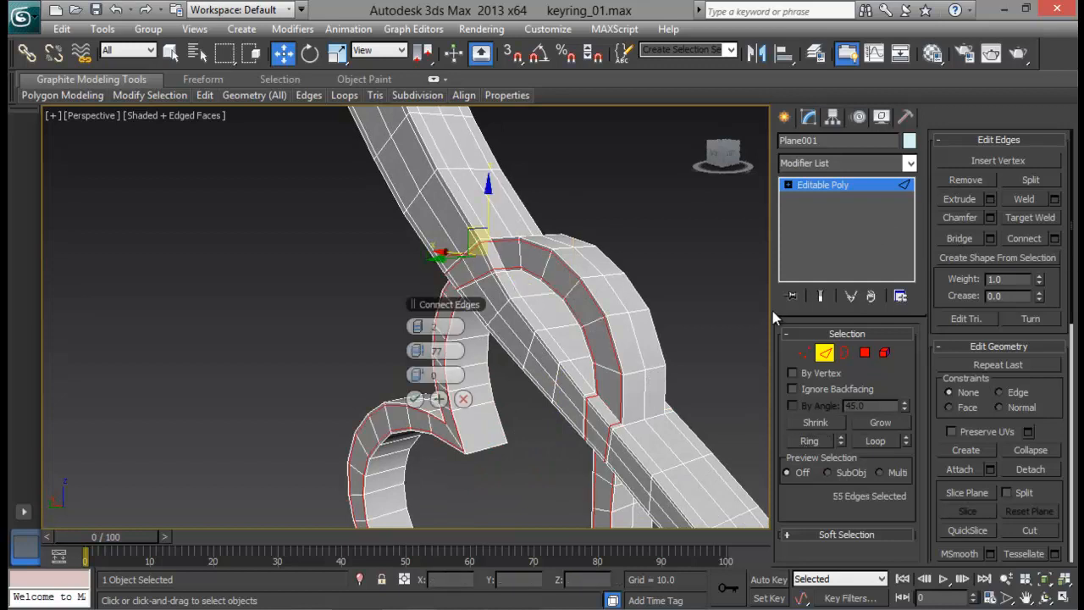
pyautogui.click(421, 402)
# Step: Connect both edge rings on the small heart's inner side, above and below the crossing, with 2 segments and a pinch of 77
pyautogui.keyDown('alt'); pyautogui.moveTo(423, 404); pyautogui.dragTo(532, 262, button='middle'); pyautogui.keyUp('alt')
pyautogui.click(524, 260)
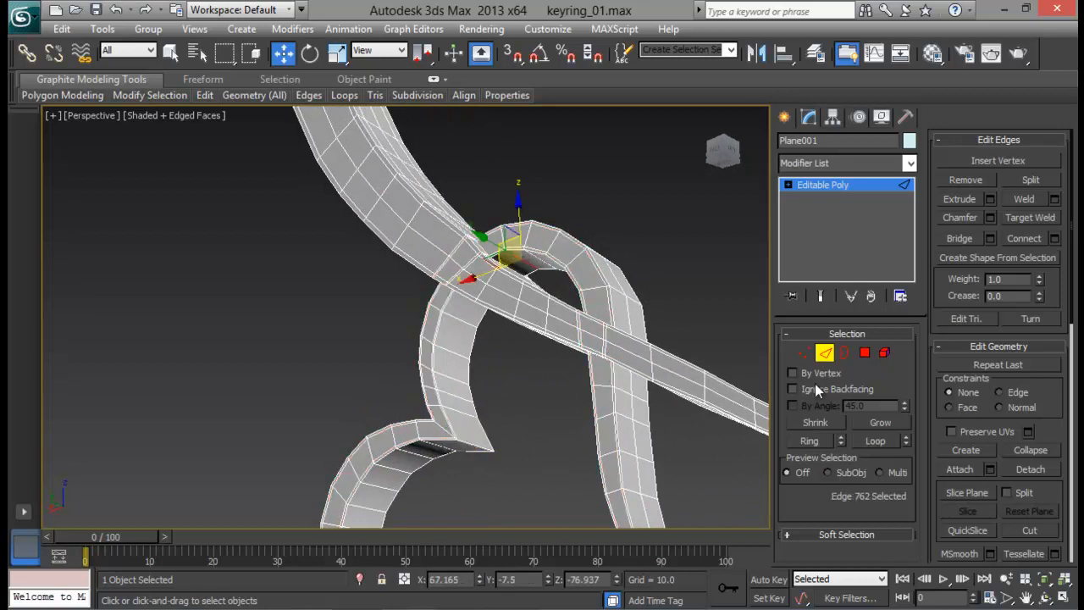
pyautogui.click(807, 443)
pyautogui.click(1055, 241)
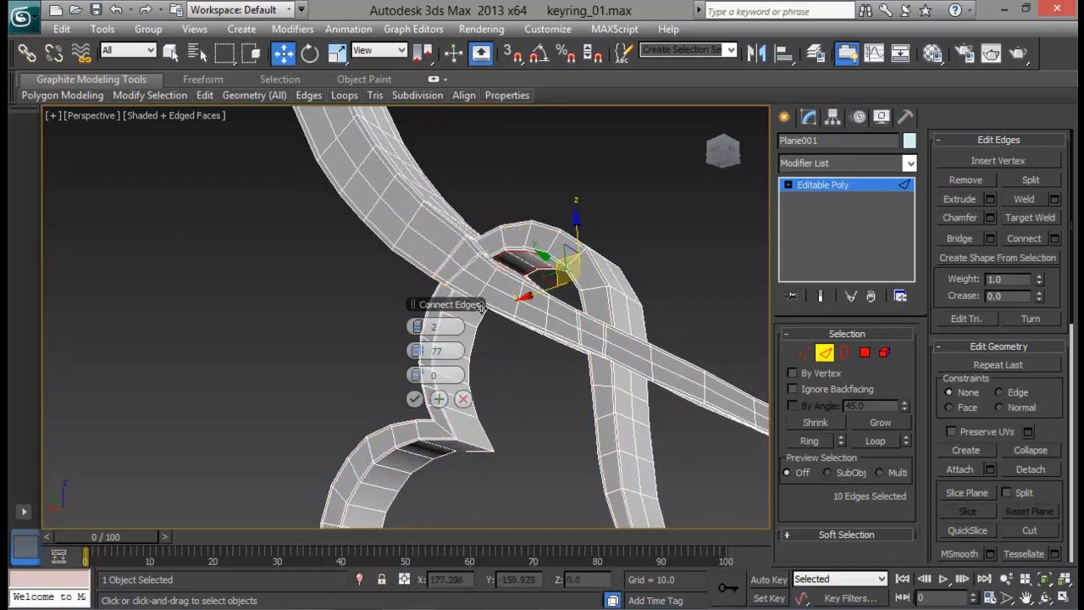
pyautogui.click(415, 399)
pyautogui.click(468, 414)
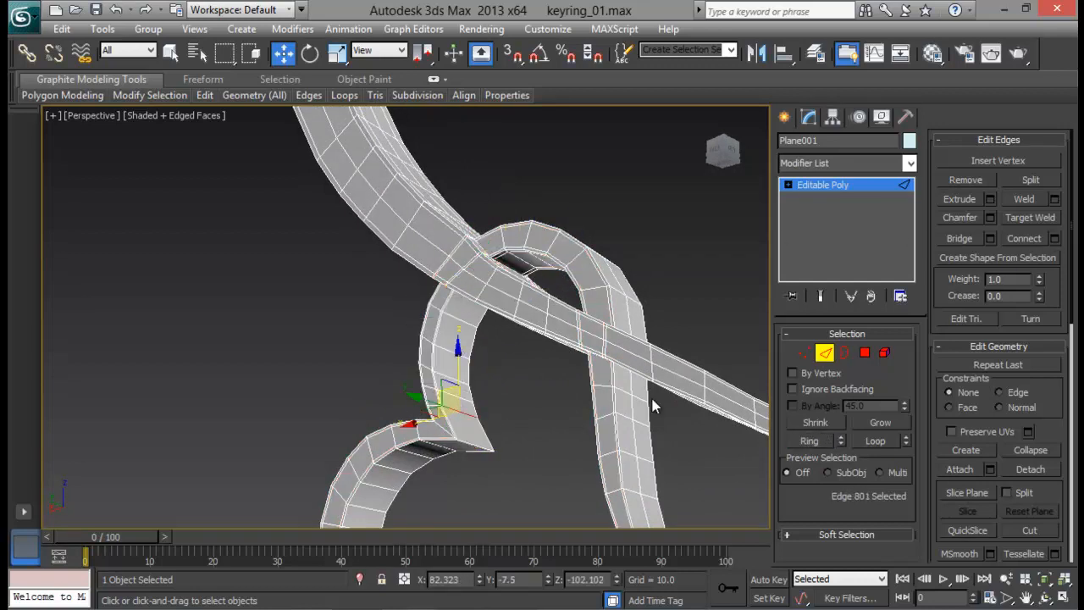
pyautogui.click(808, 441)
pyautogui.click(414, 398)
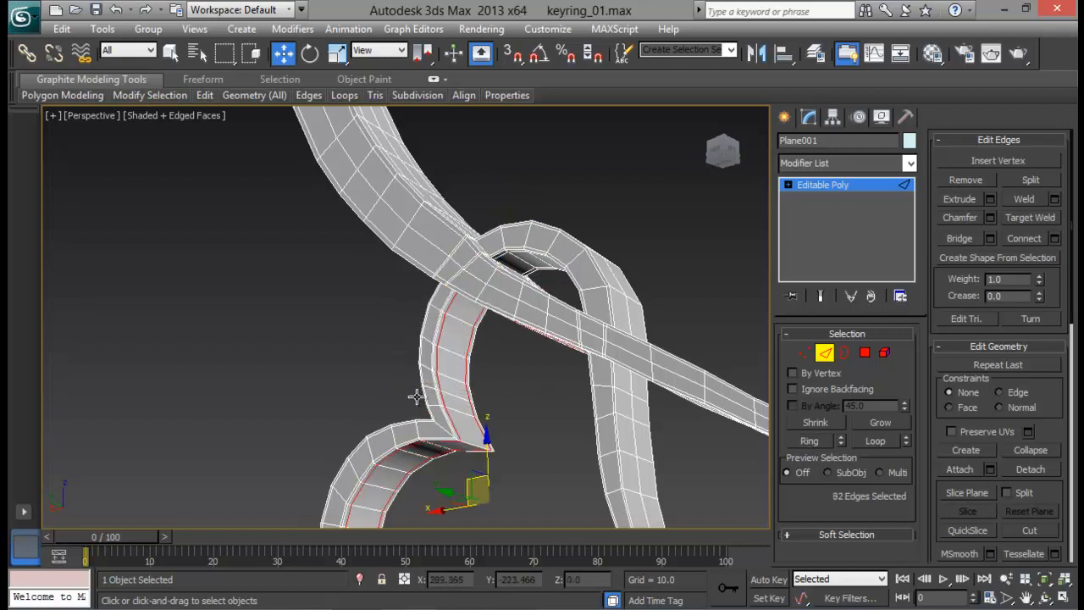
# Step: Preview the whole keyring with NURMS subdivision enabled, and switch the subdivision off again
pyautogui.scroll(-6, 552, 272)
pyautogui.keyDown('alt'); pyautogui.moveTo(554, 271); pyautogui.dragTo(391, 384, button='middle'); pyautogui.keyUp('alt')
pyautogui.scroll(5, 391, 383)
pyautogui.keyDown('alt'); pyautogui.moveTo(368, 280); pyautogui.dragTo(439, 300, button='middle'); pyautogui.keyUp('alt')
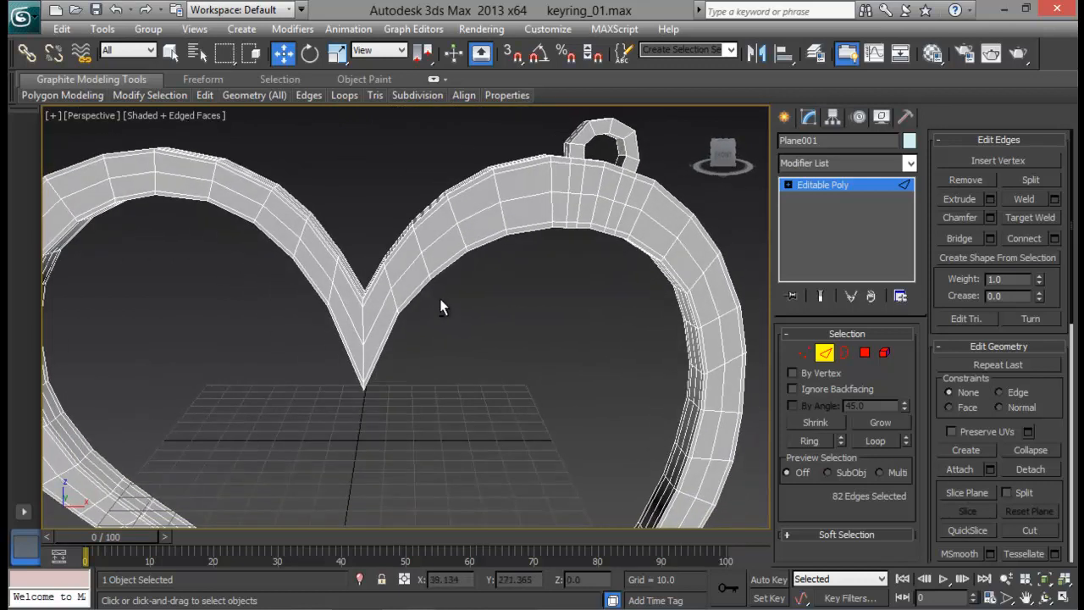
pyautogui.click(824, 353)
pyautogui.scroll(-10, 965, 339)
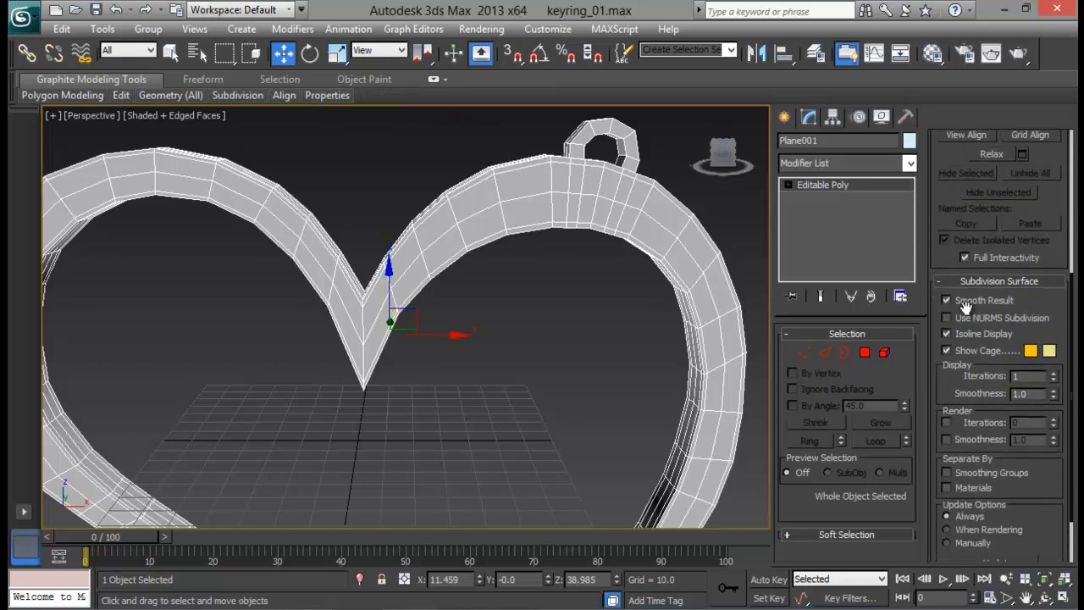
pyautogui.click(946, 318)
pyautogui.scroll(-6, 502, 230)
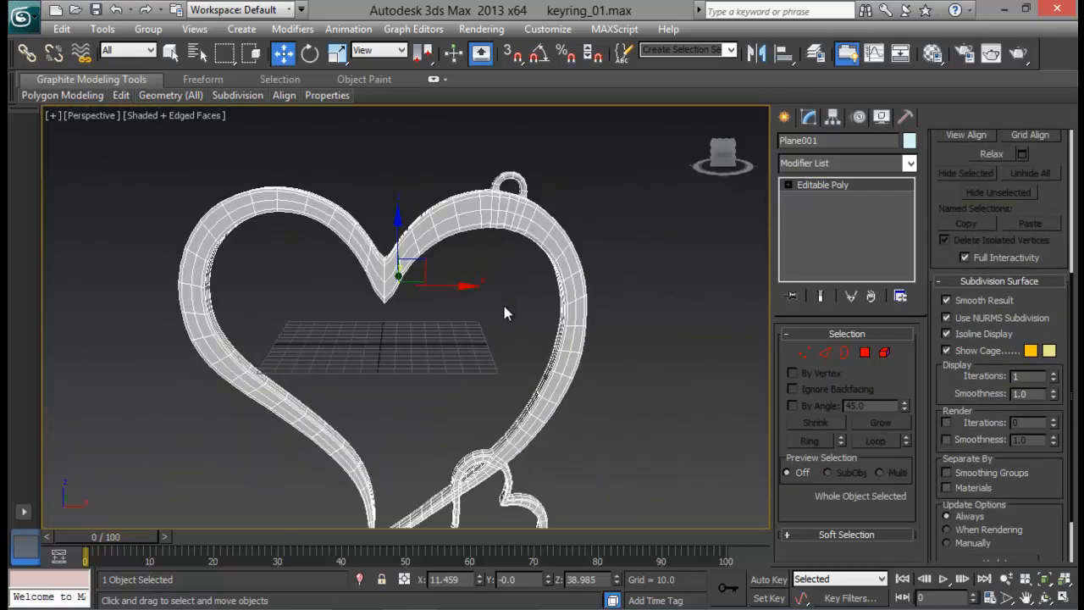
pyautogui.moveTo(506, 307); pyautogui.dragTo(487, 468, button='middle')
pyautogui.click(945, 318)
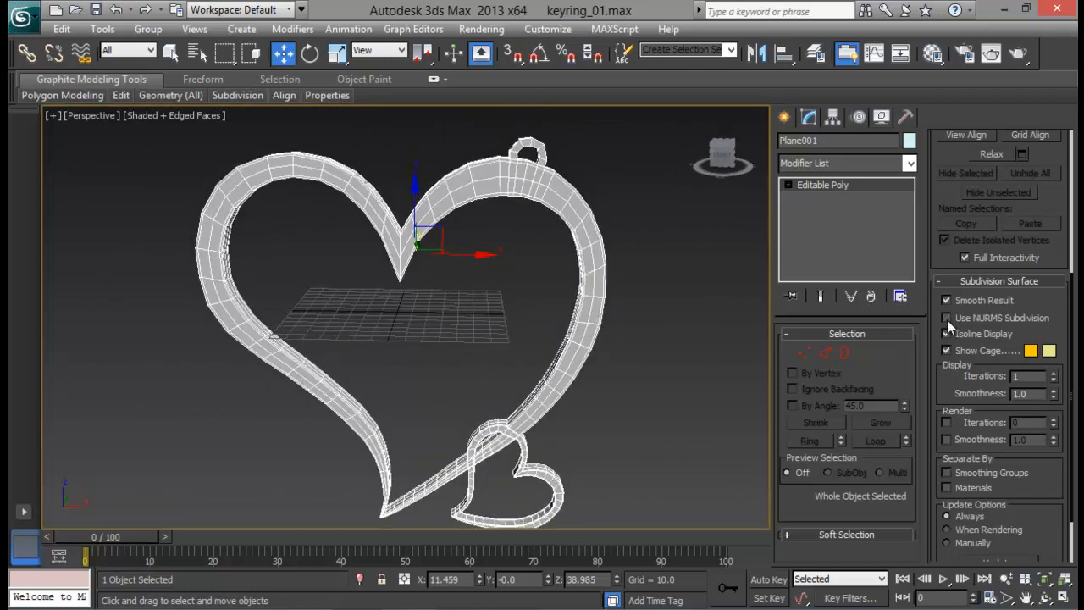
# Step: Connect the edge ring just right of the large heart's central notch with 1 segment and a slide of about -85
pyautogui.scroll(5, 431, 336)
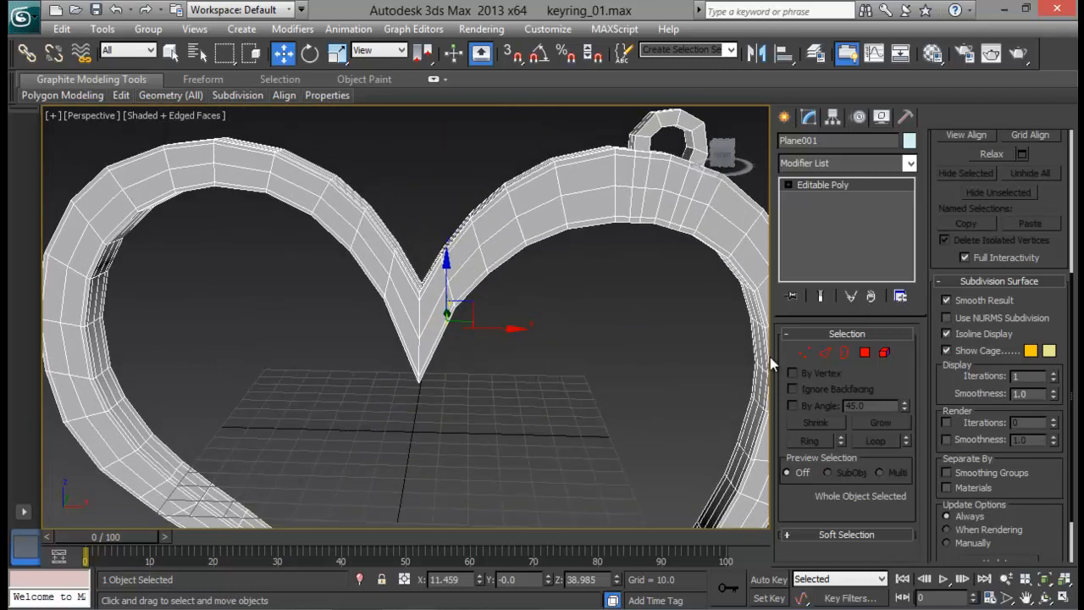
pyautogui.click(824, 352)
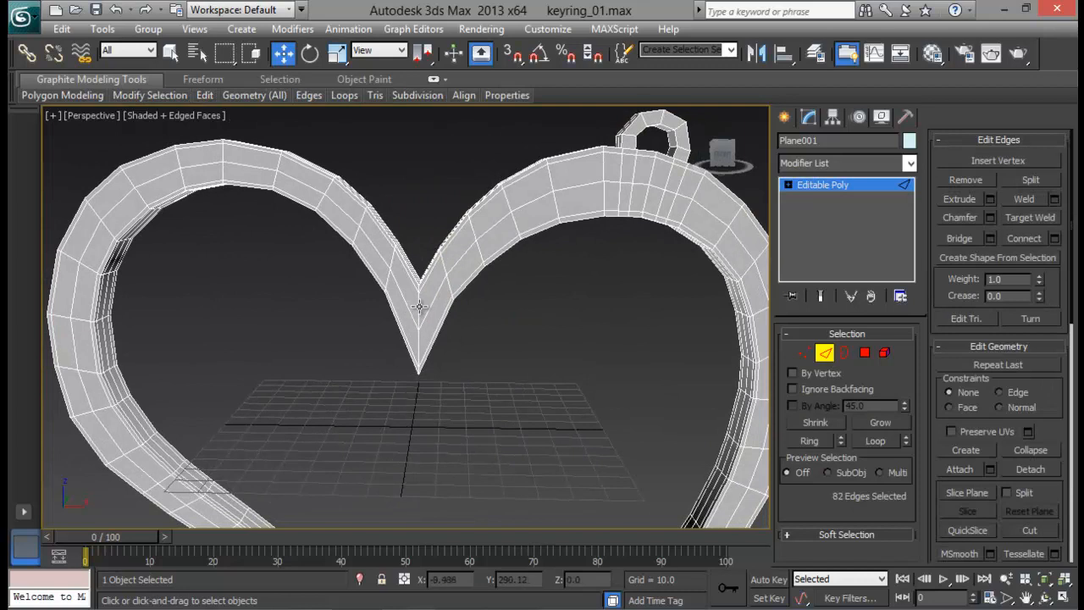
pyautogui.click(419, 306)
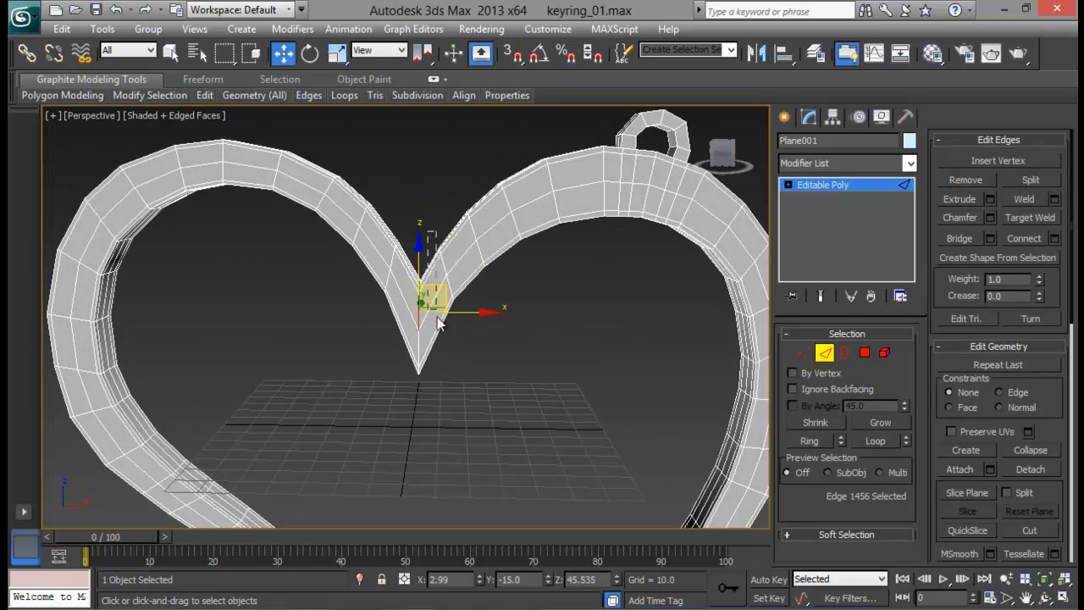
pyautogui.moveTo(434, 387); pyautogui.dragTo(436, 389)
pyautogui.moveTo(458, 348); pyautogui.dragTo(460, 355, button='middle')
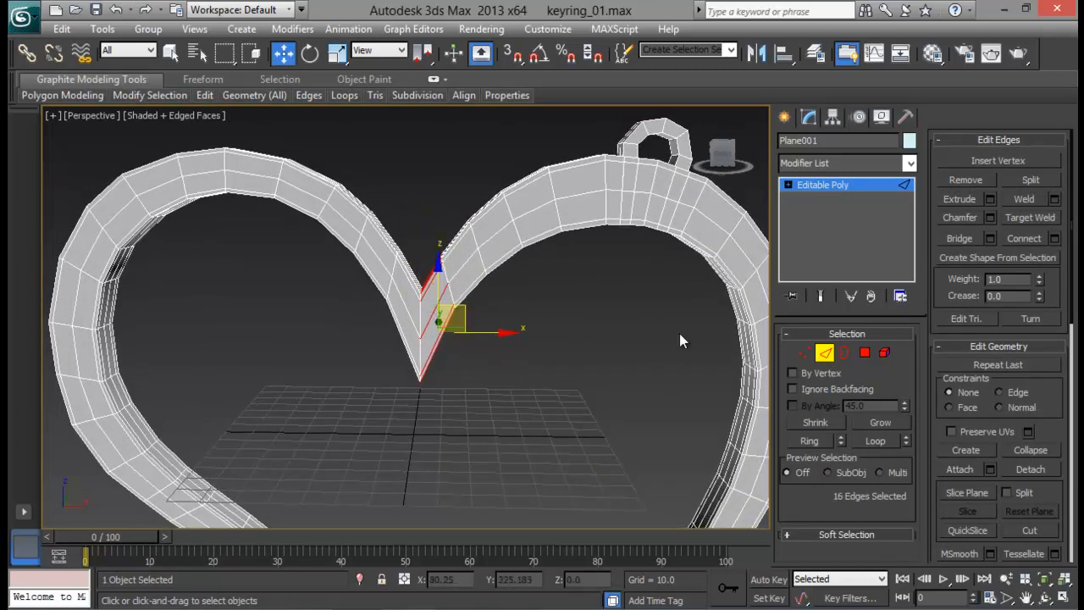
pyautogui.click(1054, 238)
pyautogui.scroll(5, 565, 362)
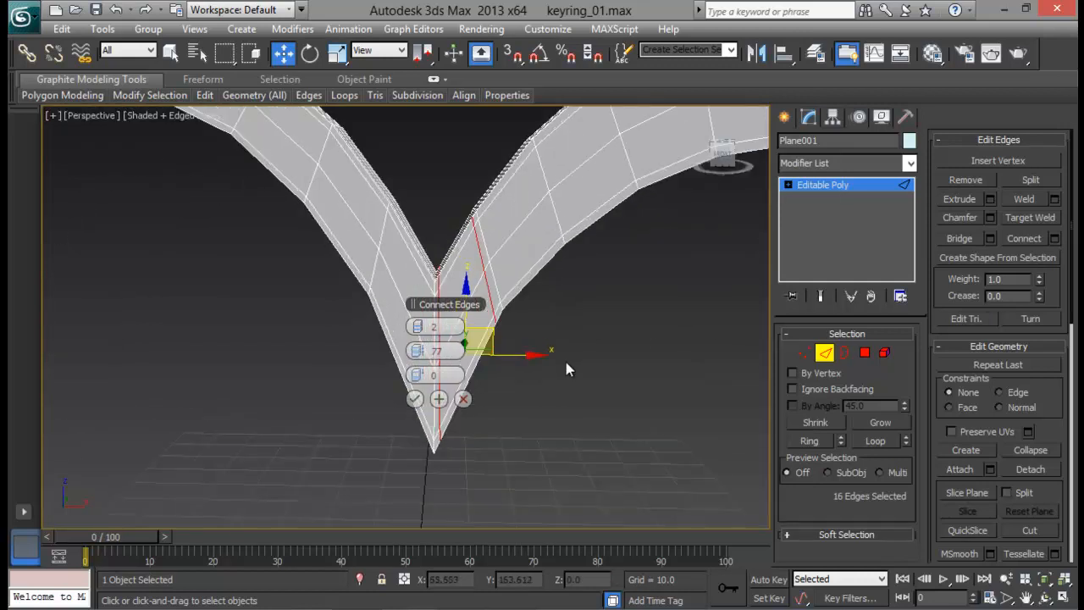
pyautogui.moveTo(419, 334); pyautogui.dragTo(416, 314)
pyautogui.moveTo(416, 375); pyautogui.dragTo(185, 334)
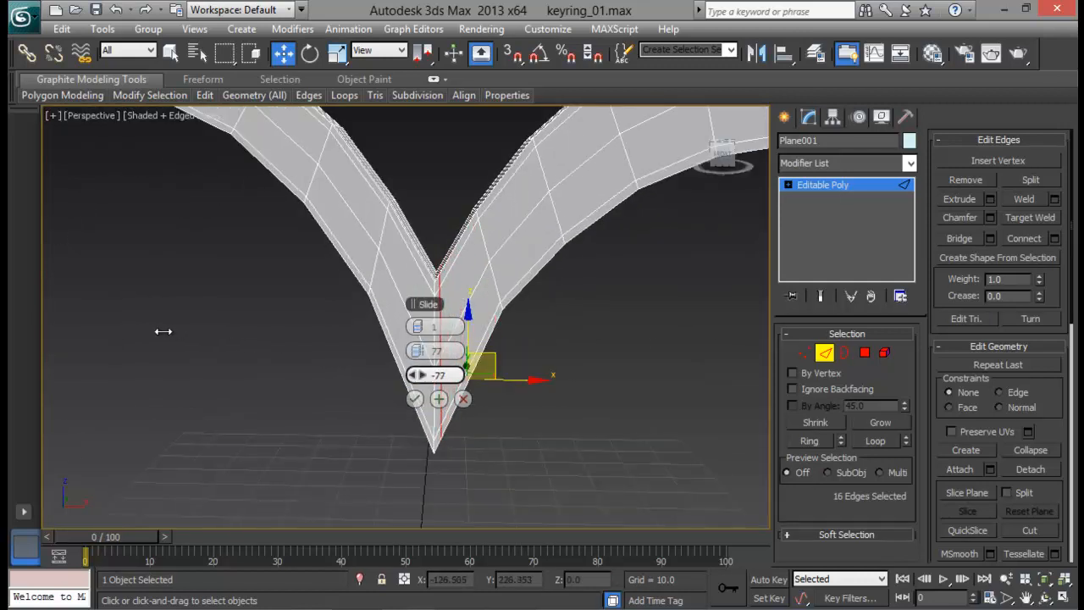
pyautogui.click(414, 398)
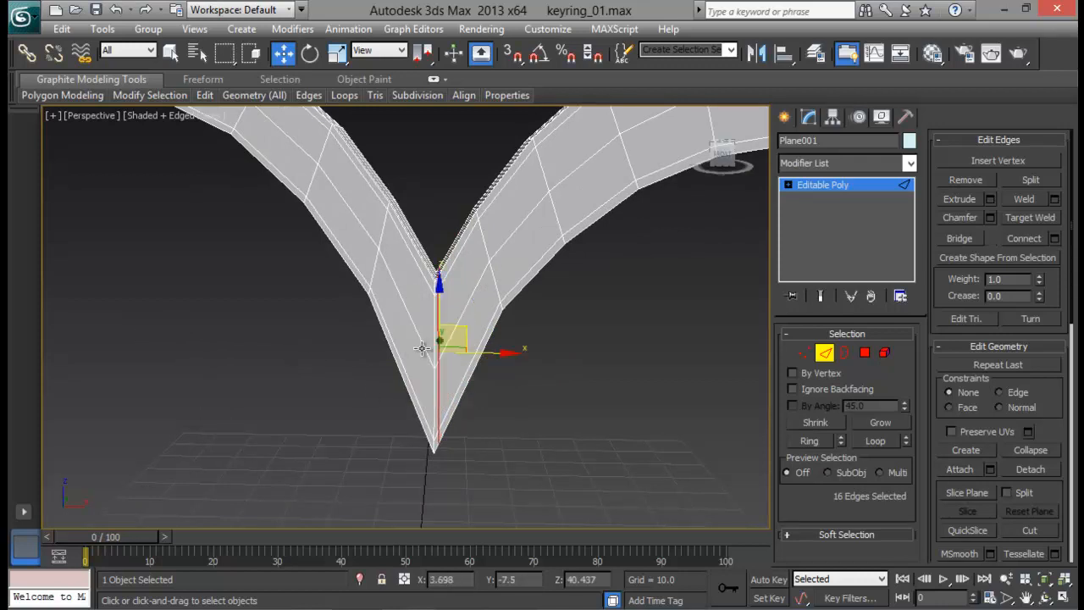
# Step: Connect the edge ring just left of the large heart's central notch with 1 segment and a slide of -85
pyautogui.moveTo(395, 437); pyautogui.dragTo(396, 437)
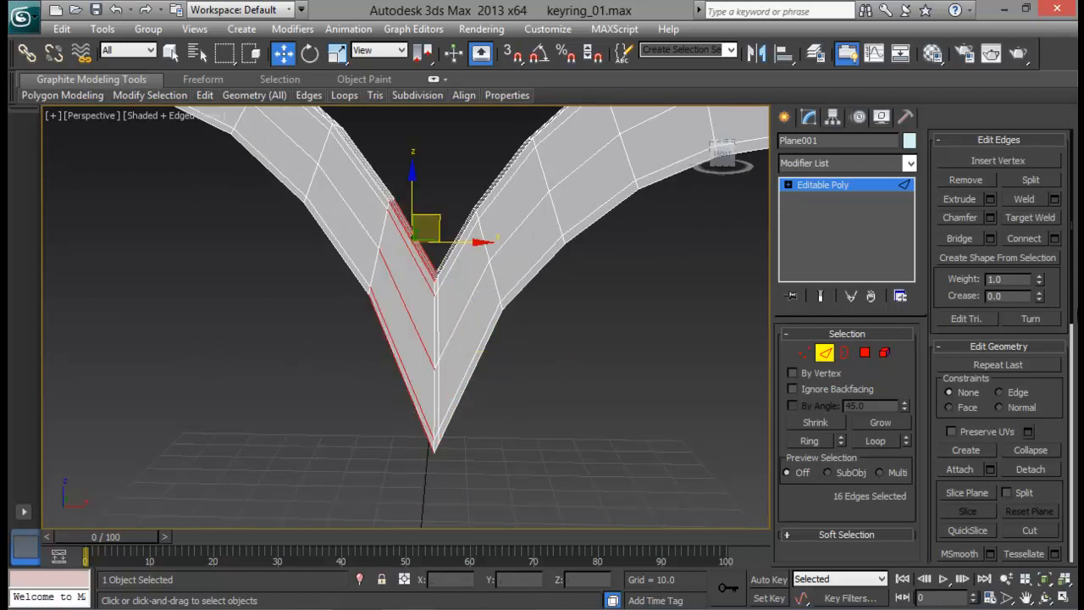
pyautogui.click(1054, 238)
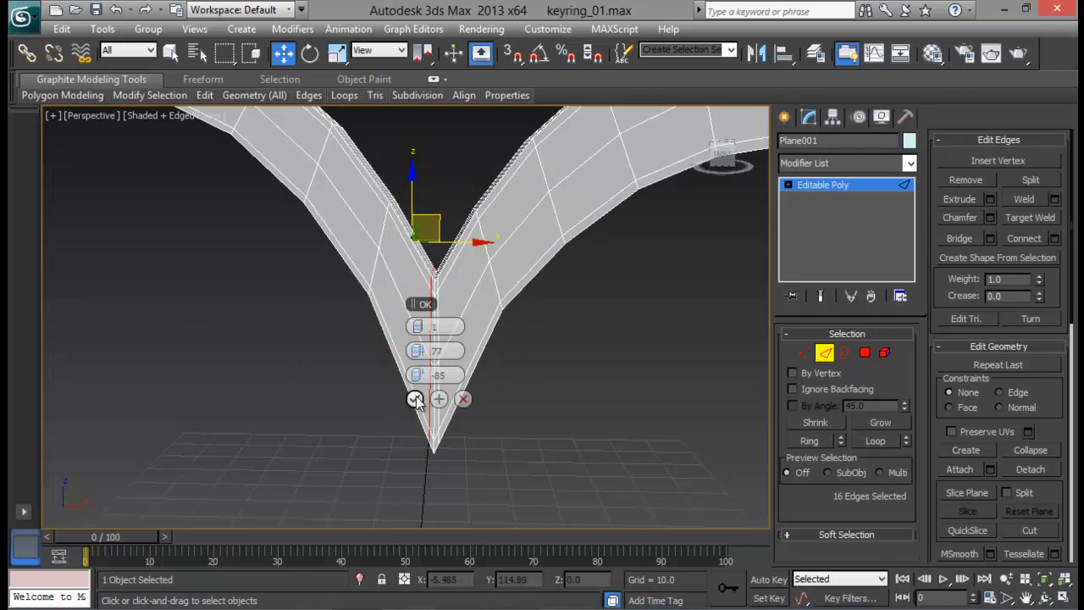
pyautogui.click(414, 399)
# Step: Connect the edge ring on the upper side of the small heart's notch with 1 segment and a slide of 84
pyautogui.scroll(-5, 550, 274)
pyautogui.scroll(8, 483, 457)
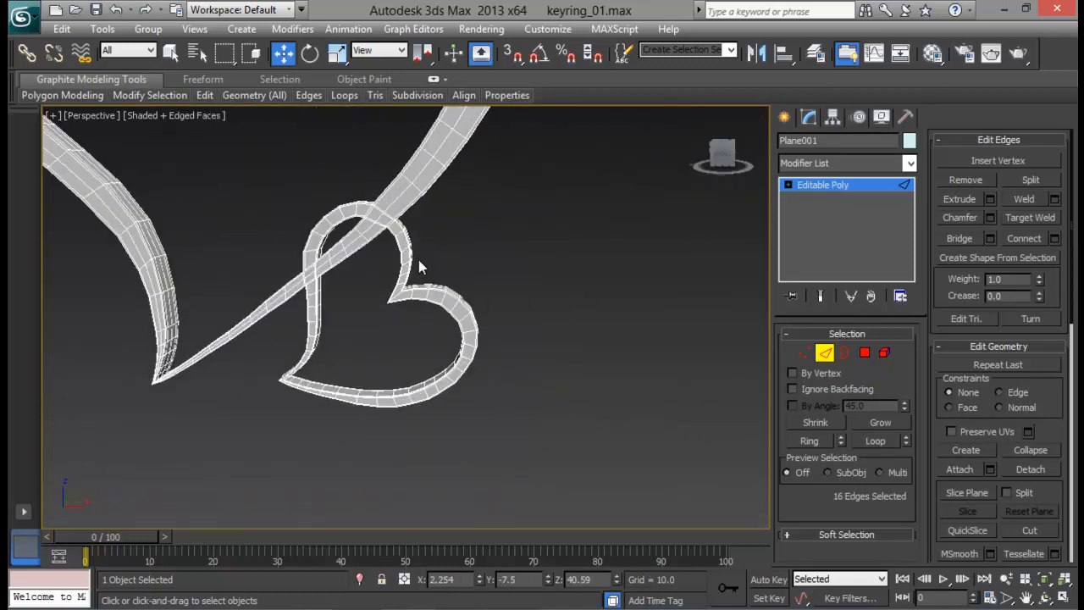
pyautogui.scroll(6, 418, 264)
pyautogui.click(383, 258)
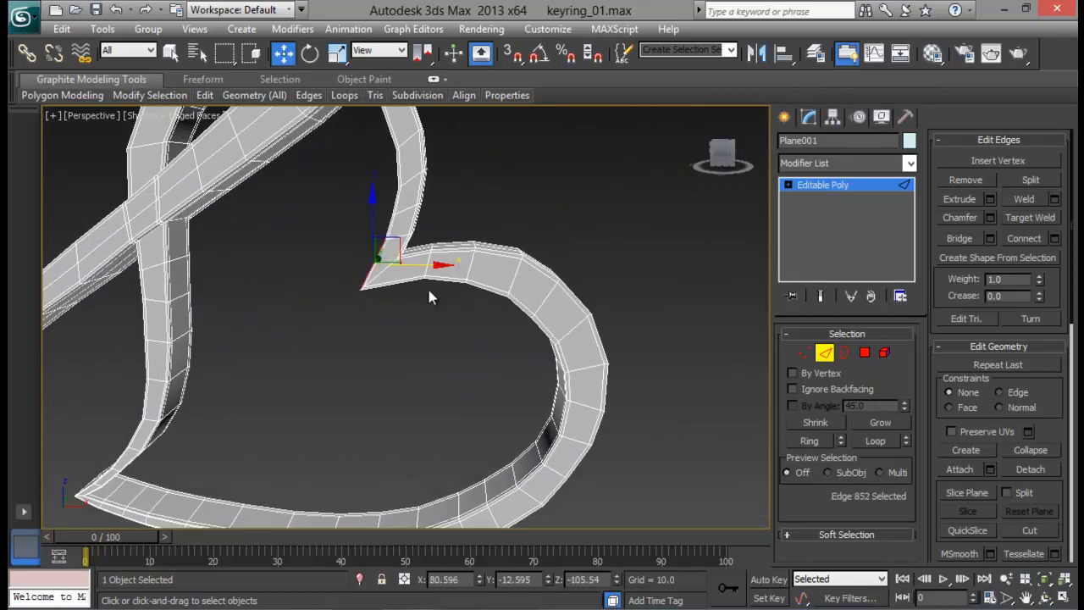
pyautogui.press('z')
pyautogui.moveTo(625, 283); pyautogui.dragTo(594, 408, button='middle')
pyautogui.scroll(-5, 594, 407)
pyautogui.scroll(-3, 594, 407)
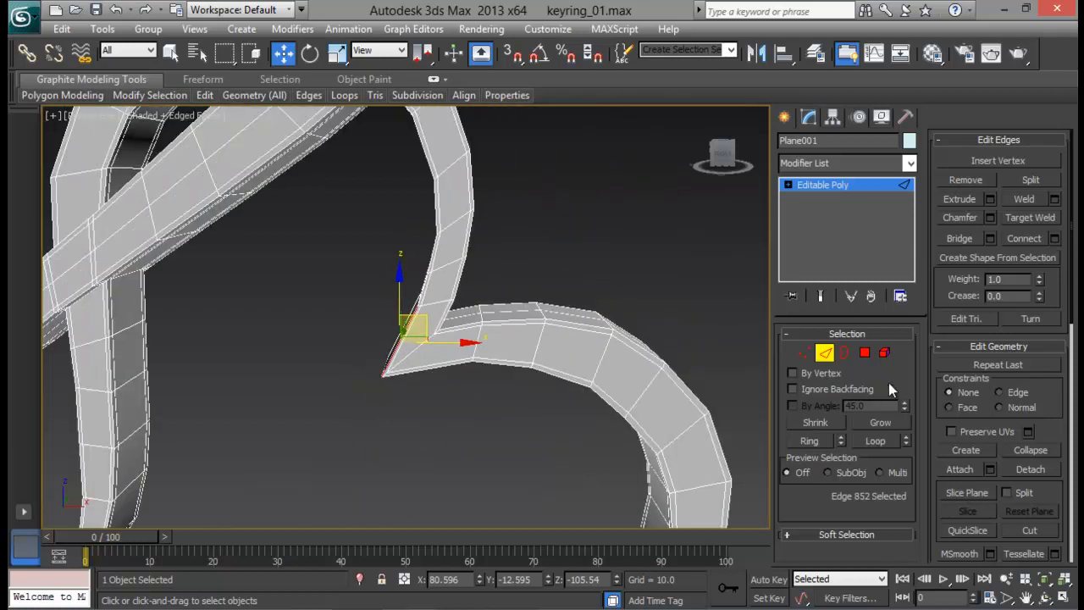
pyautogui.click(818, 440)
pyautogui.click(1054, 239)
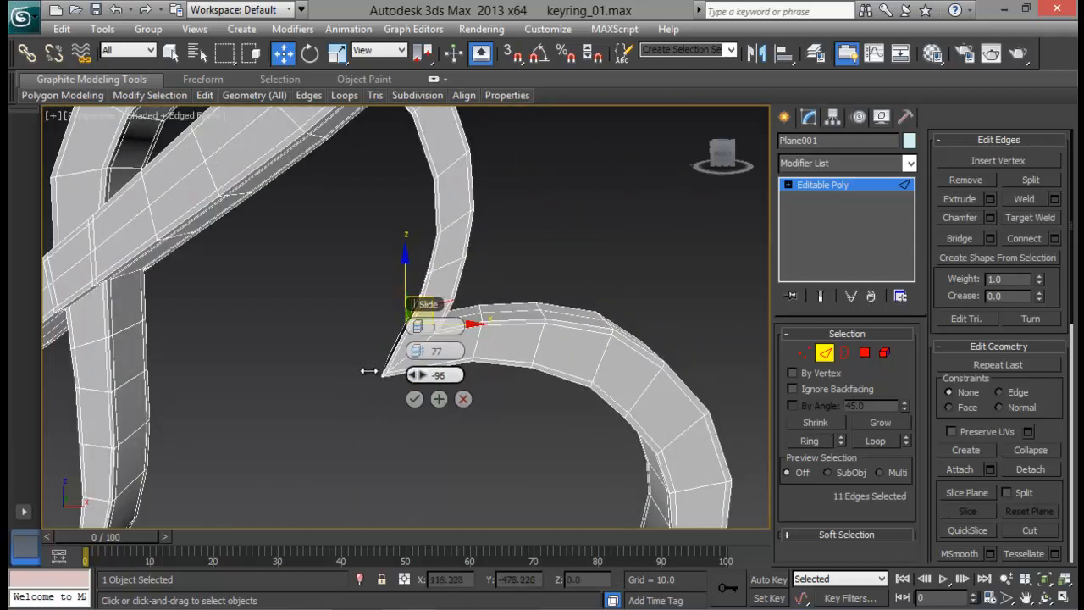
pyautogui.moveTo(369, 371); pyautogui.dragTo(931, 373)
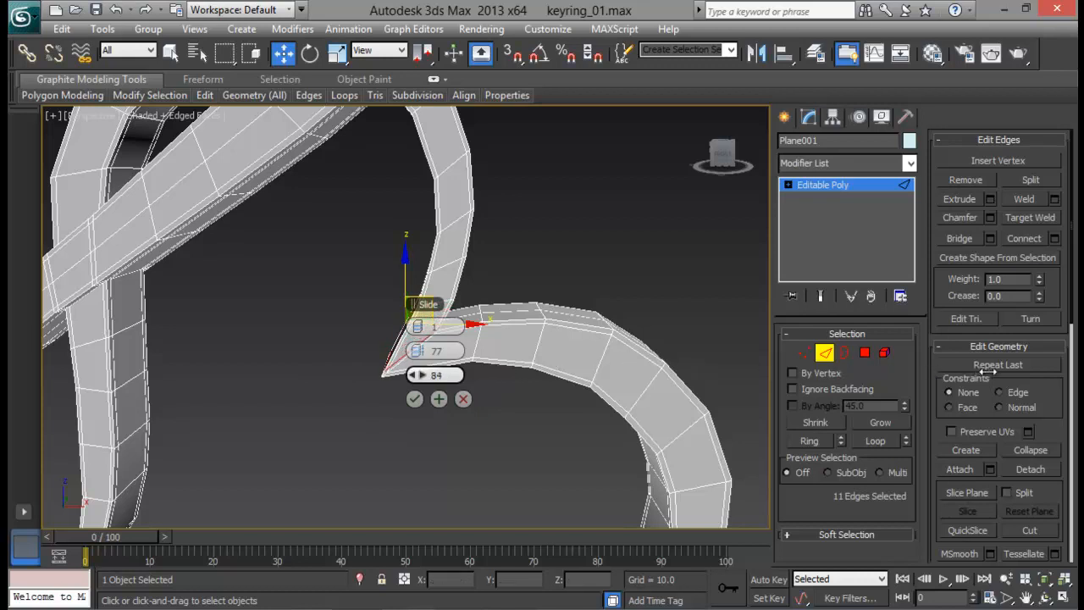
pyautogui.click(414, 399)
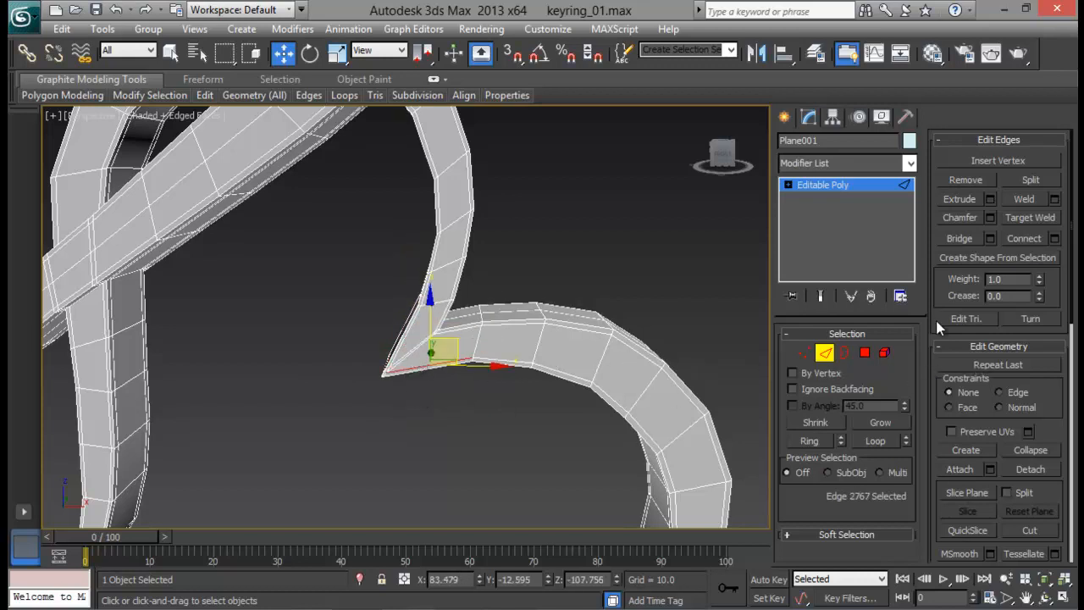
# Step: Connect the edge ring on the lower lobe side of the small heart's notch with 1 segment and a slide of -86
pyautogui.click(809, 440)
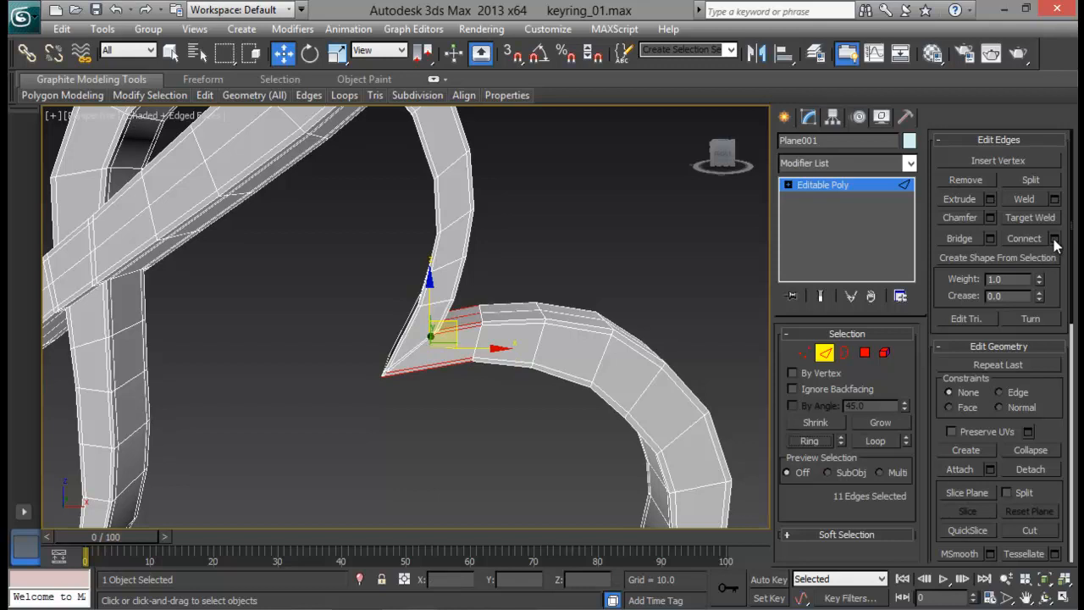
pyautogui.click(1054, 240)
pyautogui.moveTo(421, 375); pyautogui.dragTo(161, 375)
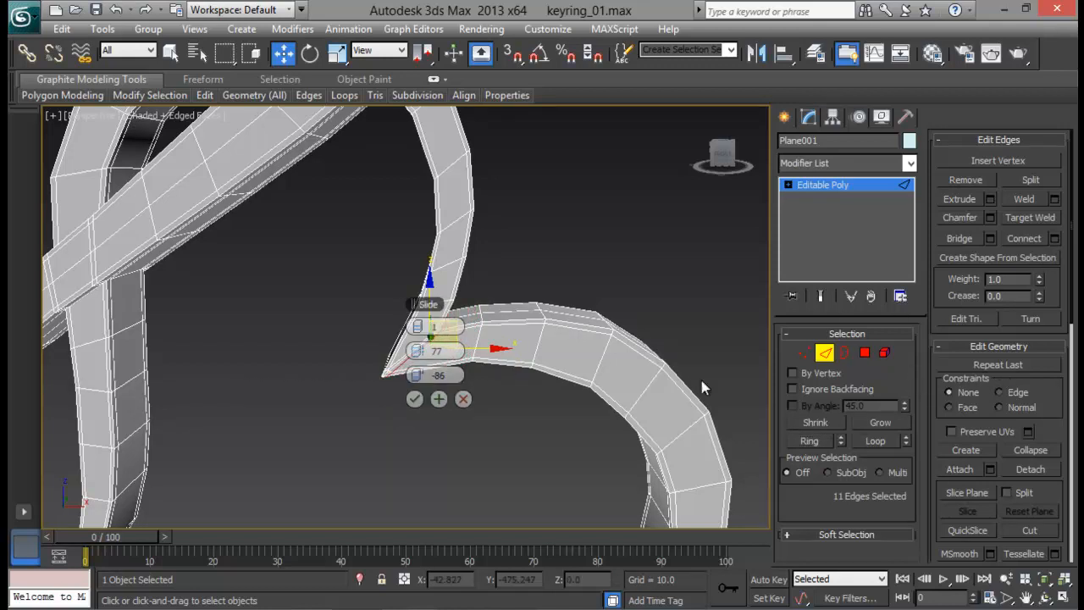
pyautogui.click(415, 399)
pyautogui.press('2')
# Step: Preview the keyring with NURMS subdivision, inspect the crossing and the heart tips, and switch the subdivision off again
pyautogui.scroll(-5, 391, 366)
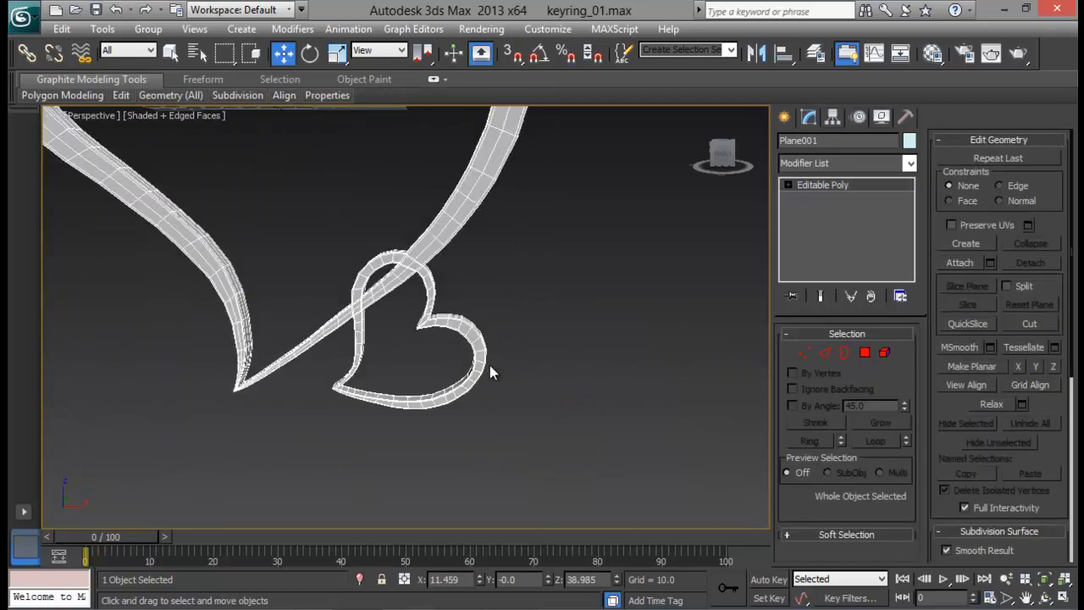
pyautogui.moveTo(491, 367); pyautogui.dragTo(563, 484, button='middle')
pyautogui.moveTo(960, 449); pyautogui.dragTo(954, 212)
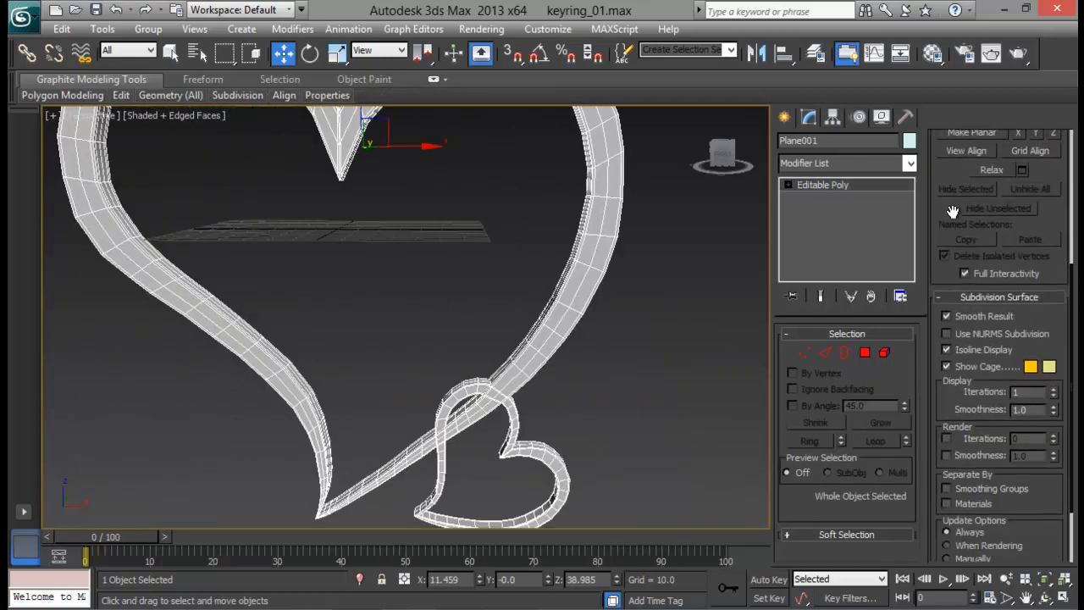
pyautogui.click(946, 332)
pyautogui.moveTo(566, 307); pyautogui.dragTo(567, 350, button='middle')
pyautogui.keyDown('alt'); pyautogui.moveTo(567, 350); pyautogui.dragTo(562, 255, button='middle'); pyautogui.keyUp('alt')
pyautogui.scroll(5, 542, 246)
pyautogui.keyDown('alt'); pyautogui.moveTo(456, 375); pyautogui.dragTo(424, 349, button='middle'); pyautogui.keyUp('alt')
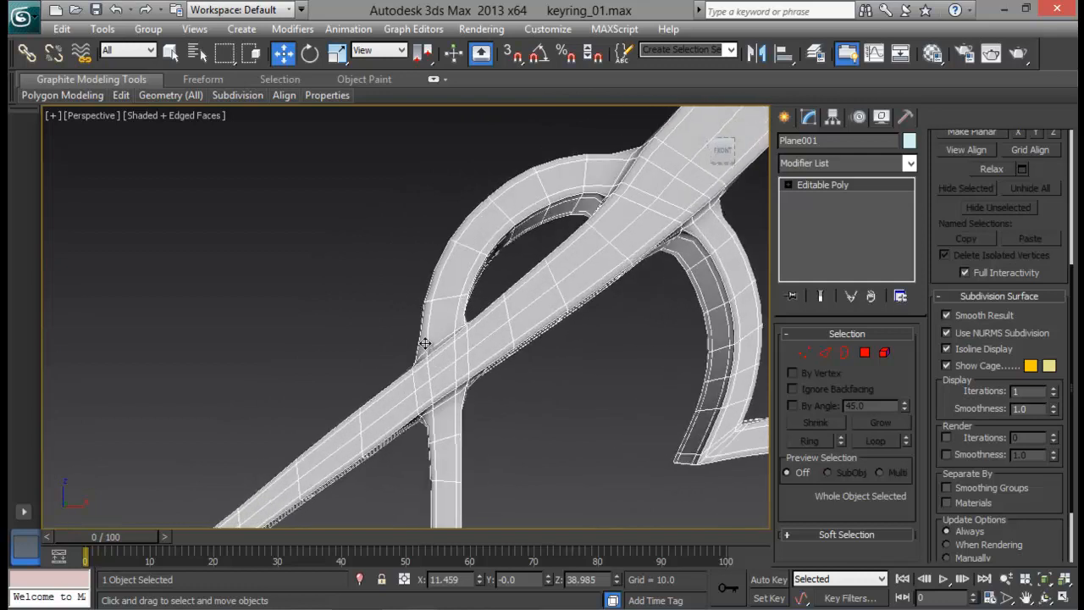
pyautogui.scroll(-5, 484, 266)
pyautogui.keyDown('alt'); pyautogui.moveTo(484, 266); pyautogui.dragTo(551, 208, button='middle'); pyautogui.keyUp('alt')
pyautogui.keyDown('alt'); pyautogui.moveTo(201, 335); pyautogui.dragTo(189, 351, button='middle'); pyautogui.keyUp('alt')
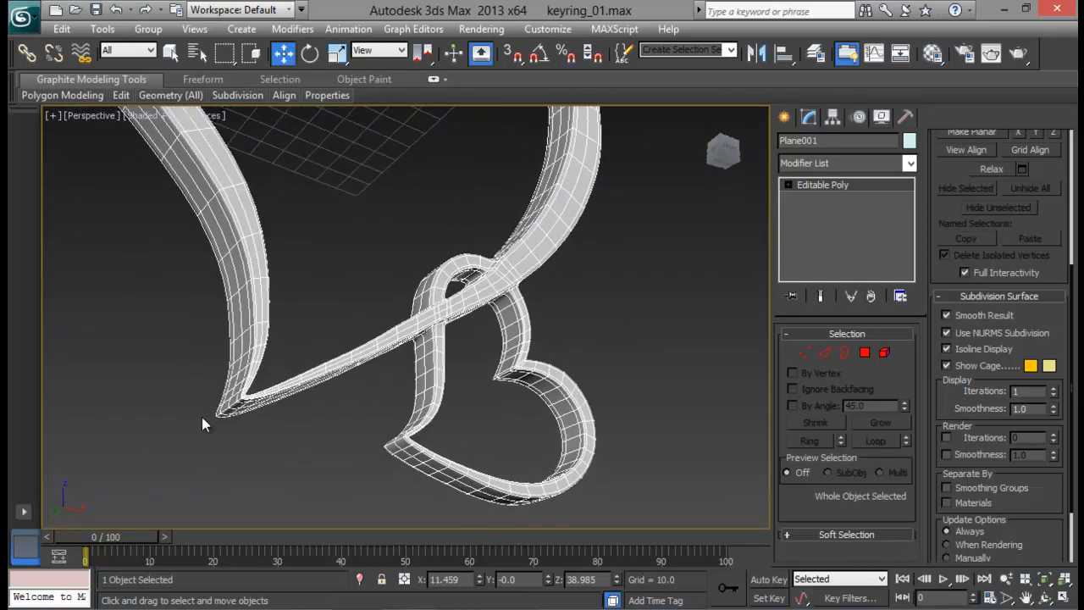
pyautogui.click(946, 333)
# Step: Chamfer the edge loop around the large heart's bottom tip by 0.437 with 2 segments
pyautogui.moveTo(438, 342); pyautogui.dragTo(449, 344, button='middle')
pyautogui.scroll(5, 449, 344)
pyautogui.moveTo(372, 378); pyautogui.dragTo(567, 296, button='middle')
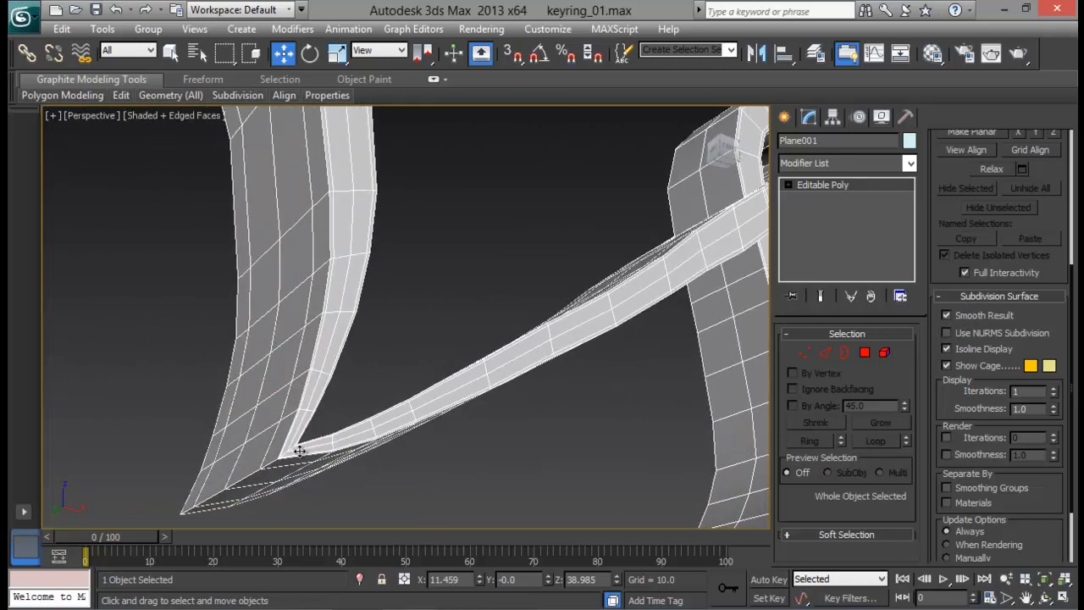
pyautogui.click(298, 451)
pyautogui.moveTo(299, 450); pyautogui.dragTo(380, 381, button='middle')
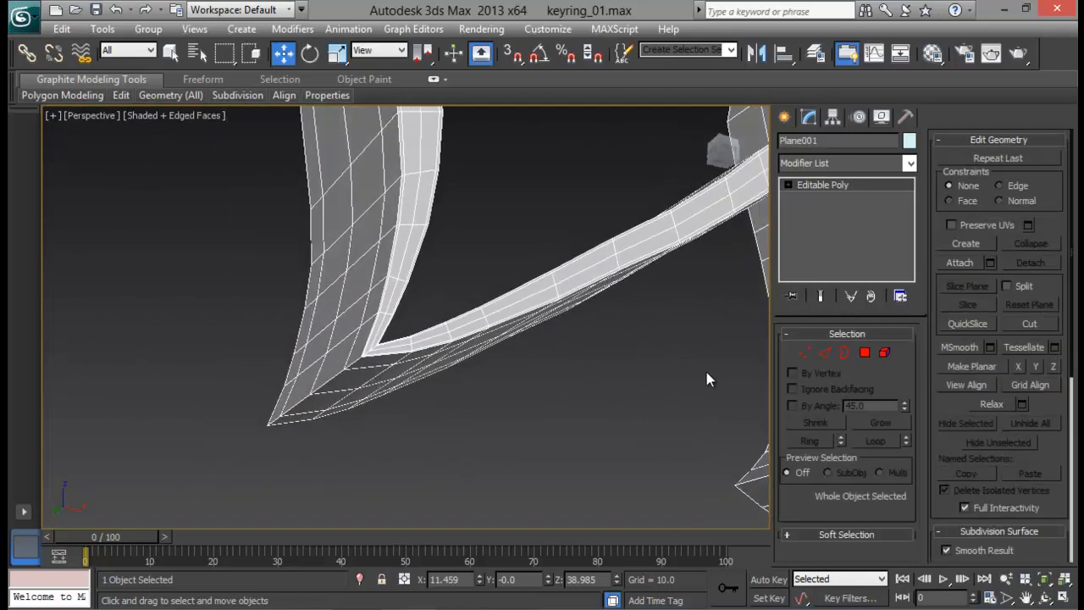
pyautogui.click(824, 354)
pyautogui.click(350, 363)
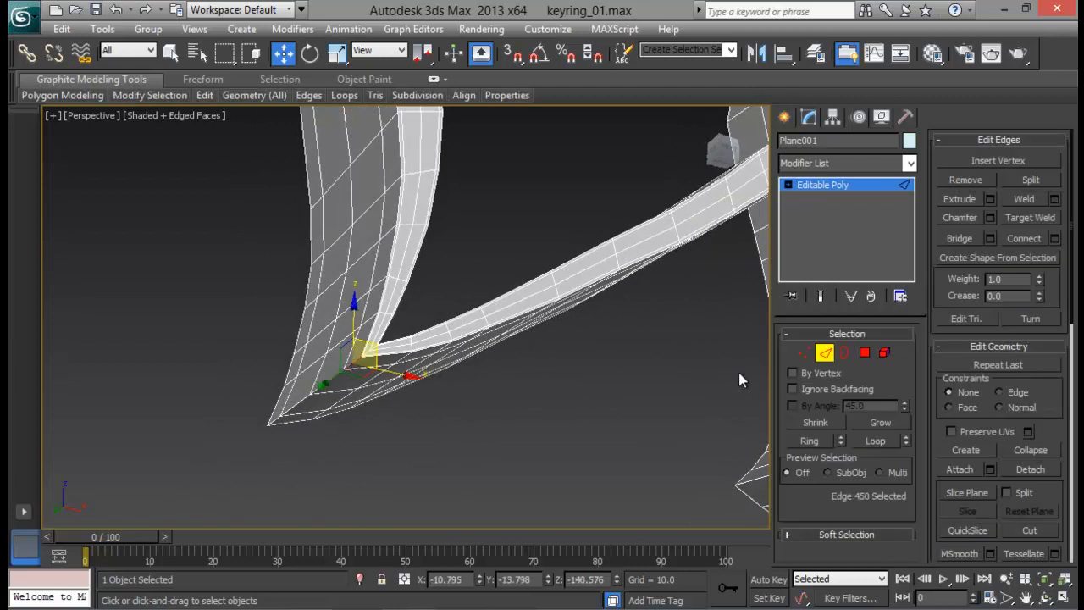
pyautogui.click(868, 440)
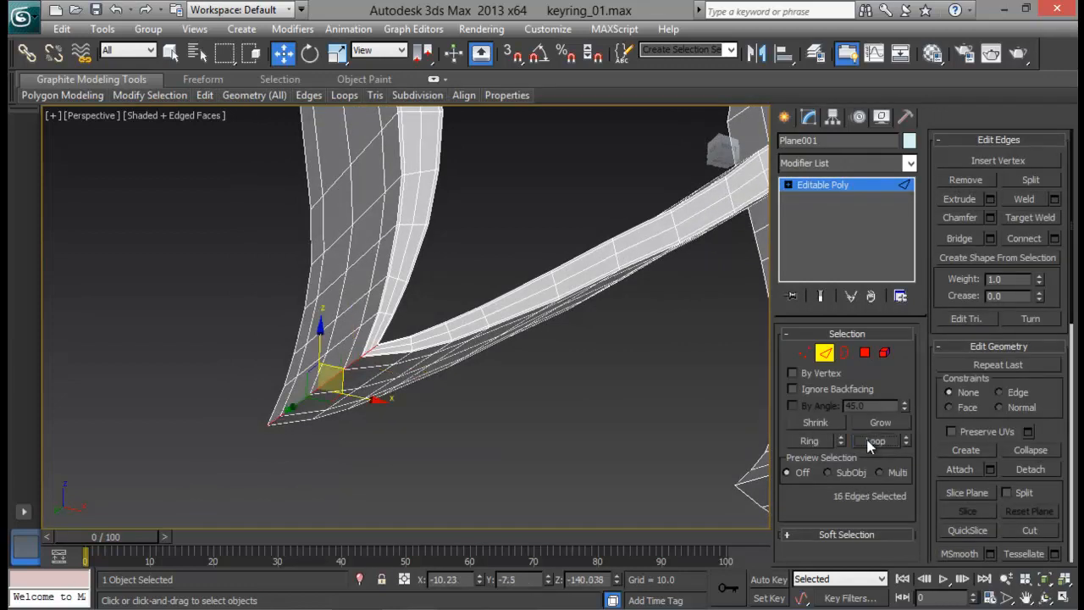
pyautogui.click(990, 218)
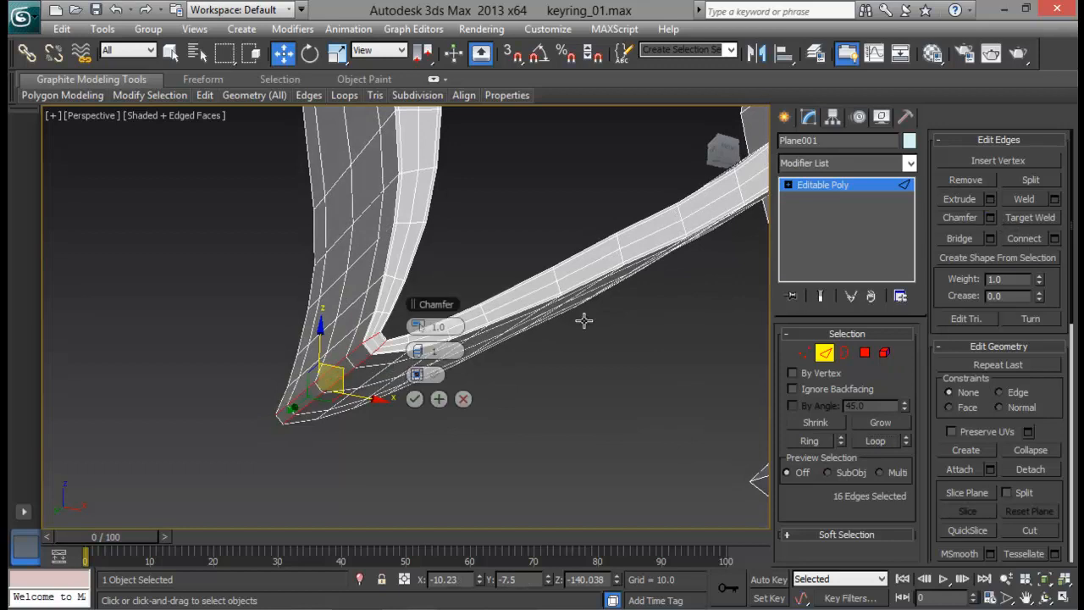
pyautogui.click(423, 351)
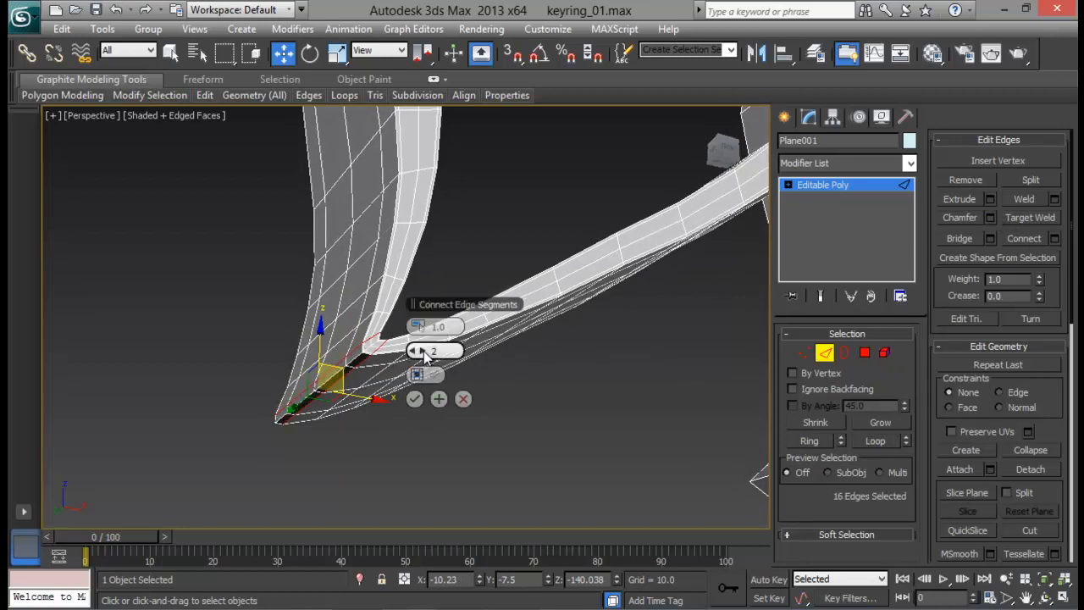
pyautogui.keyDown('alt'); pyautogui.moveTo(337, 385); pyautogui.dragTo(294, 425, button='middle'); pyautogui.keyUp('alt')
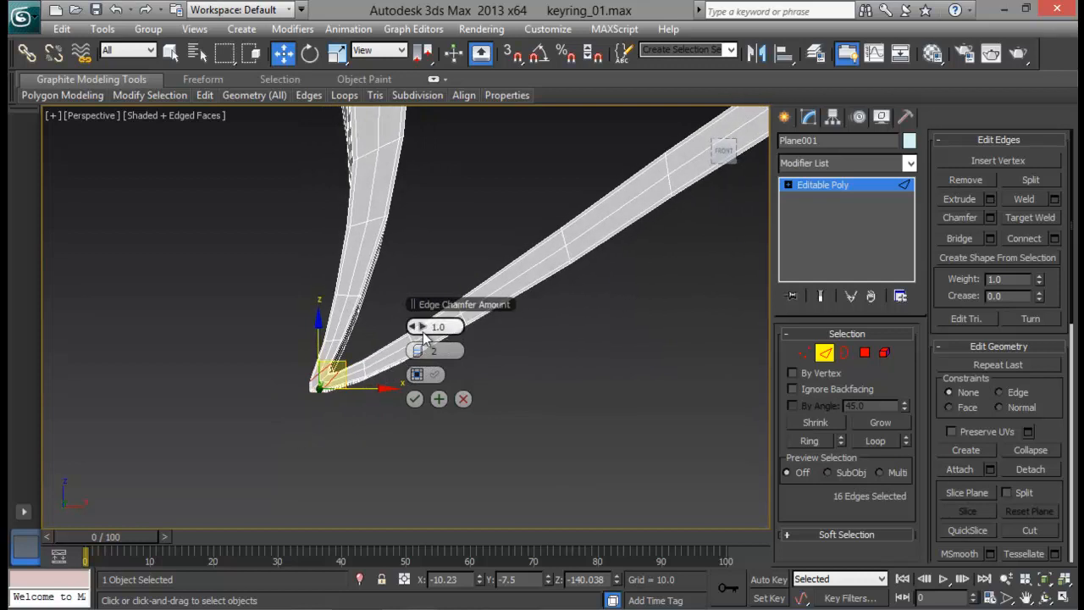
pyautogui.moveTo(419, 329); pyautogui.dragTo(418, 327)
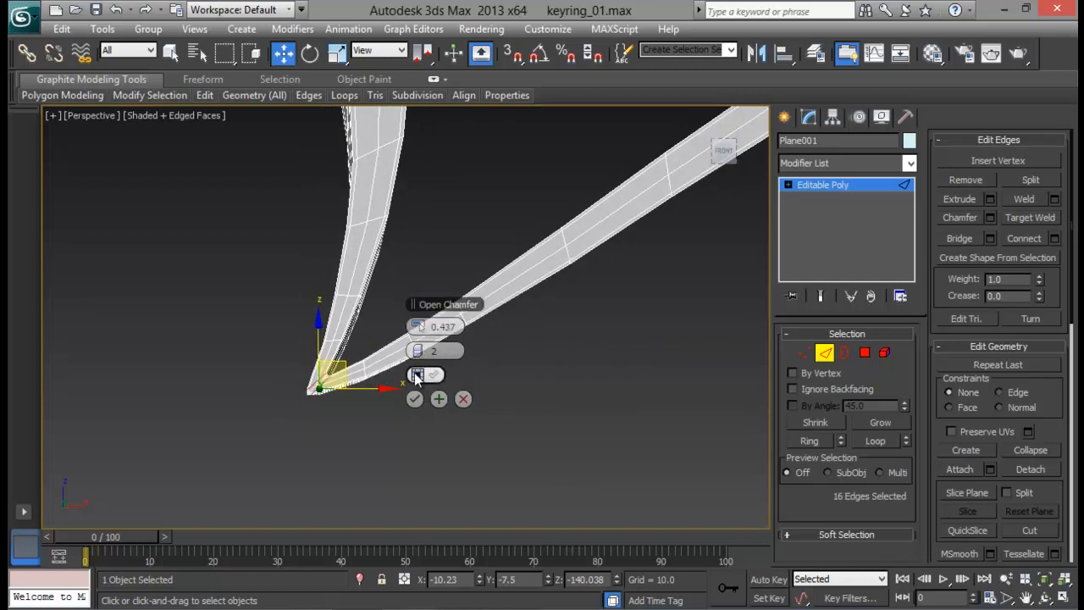
pyautogui.click(414, 397)
# Step: Connect the small heart's edge ring just above the lower crossing with the large heart, using 1 segment and a slide of 85
pyautogui.moveTo(381, 408); pyautogui.dragTo(426, 371, button='middle')
pyautogui.scroll(5, 409, 366)
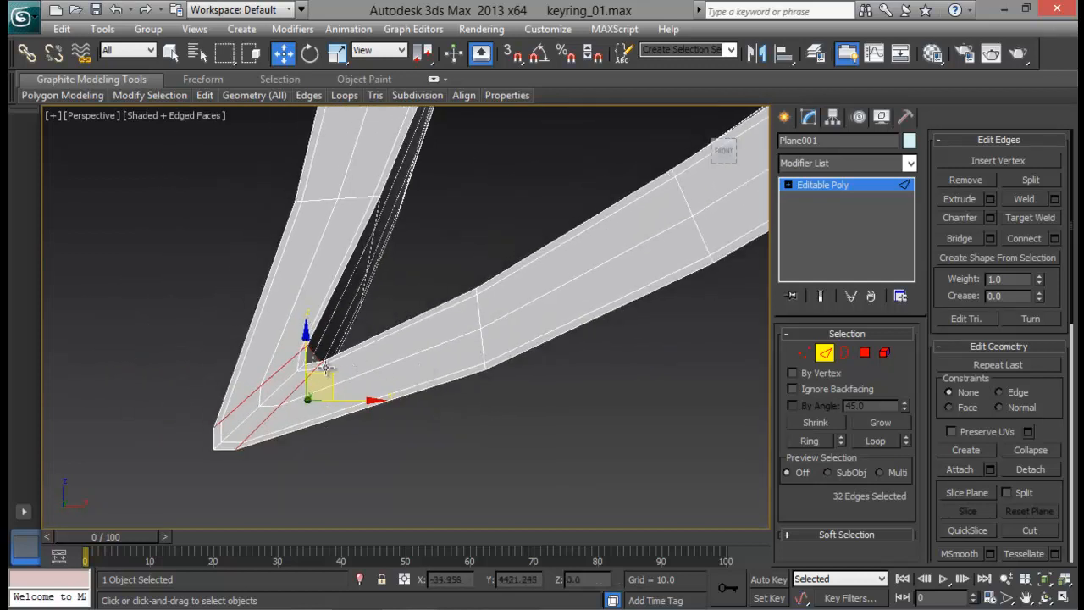
pyautogui.moveTo(329, 378); pyautogui.dragTo(336, 374)
pyautogui.keyDown('alt'); pyautogui.moveTo(336, 374); pyautogui.dragTo(365, 408, button='middle'); pyautogui.keyUp('alt')
pyautogui.scroll(-6, 450, 319)
pyautogui.keyDown('alt'); pyautogui.moveTo(364, 408); pyautogui.dragTo(419, 415, button='middle'); pyautogui.keyUp('alt')
pyautogui.scroll(5, 521, 406)
pyautogui.moveTo(521, 407); pyautogui.dragTo(327, 382, button='middle')
pyautogui.keyDown('alt'); pyautogui.moveTo(452, 292); pyautogui.dragTo(410, 290, button='middle'); pyautogui.keyUp('alt')
pyautogui.scroll(-2, 455, 297)
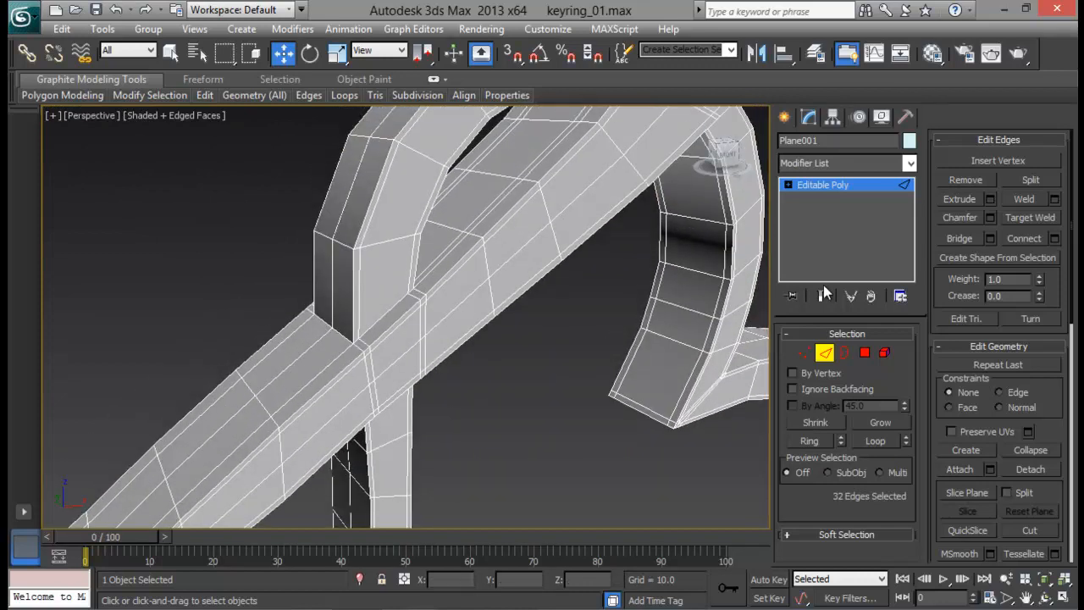
pyautogui.click(347, 288)
pyautogui.click(807, 440)
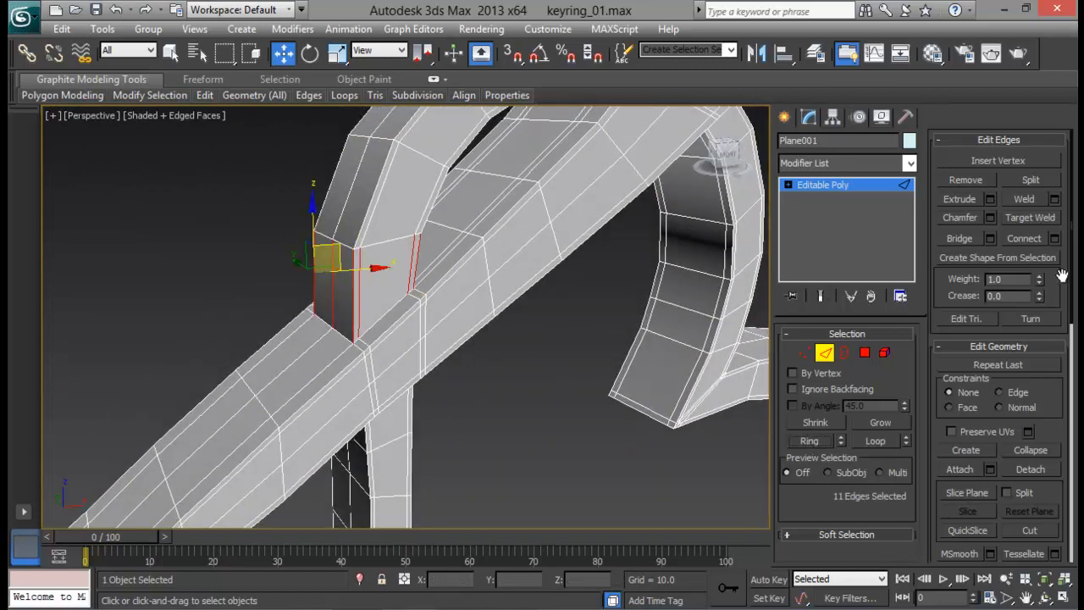
pyautogui.click(1054, 238)
pyautogui.moveTo(426, 353); pyautogui.dragTo(641, 369)
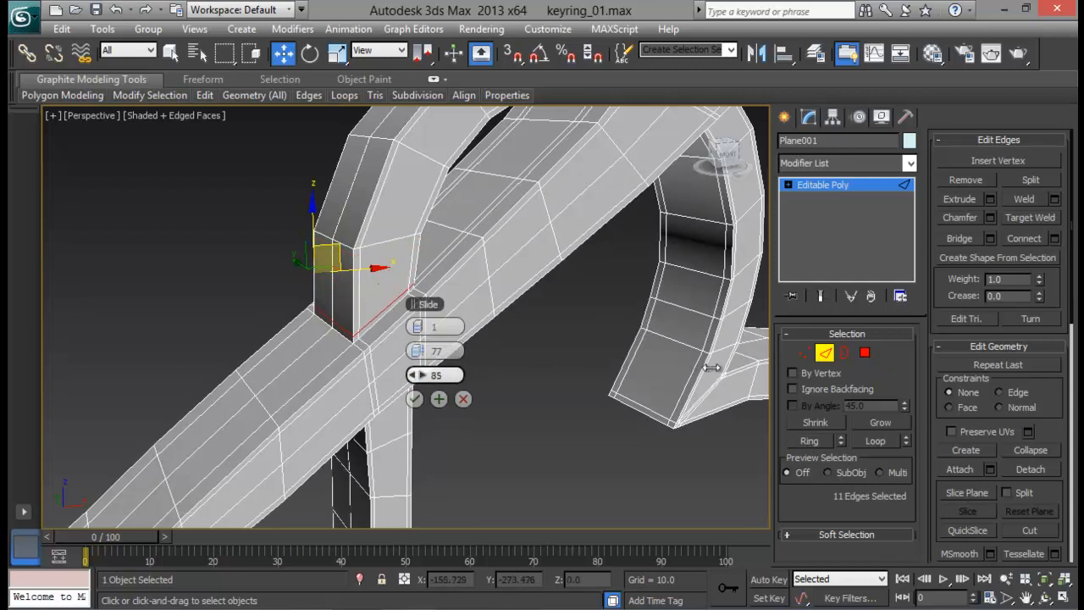
pyautogui.click(414, 399)
# Step: Connect the small heart's edge ring on the near side of the upper crossing, using 1 segment and a slide of -87
pyautogui.moveTo(542, 160); pyautogui.dragTo(553, 311, button='middle')
pyautogui.click(563, 206)
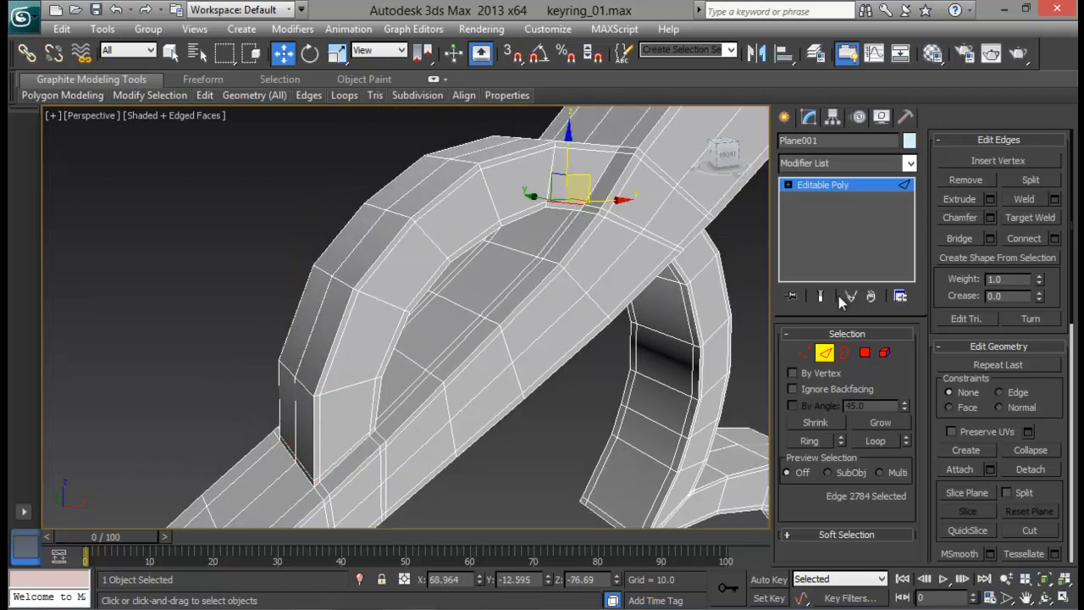
pyautogui.click(809, 441)
pyautogui.click(1054, 238)
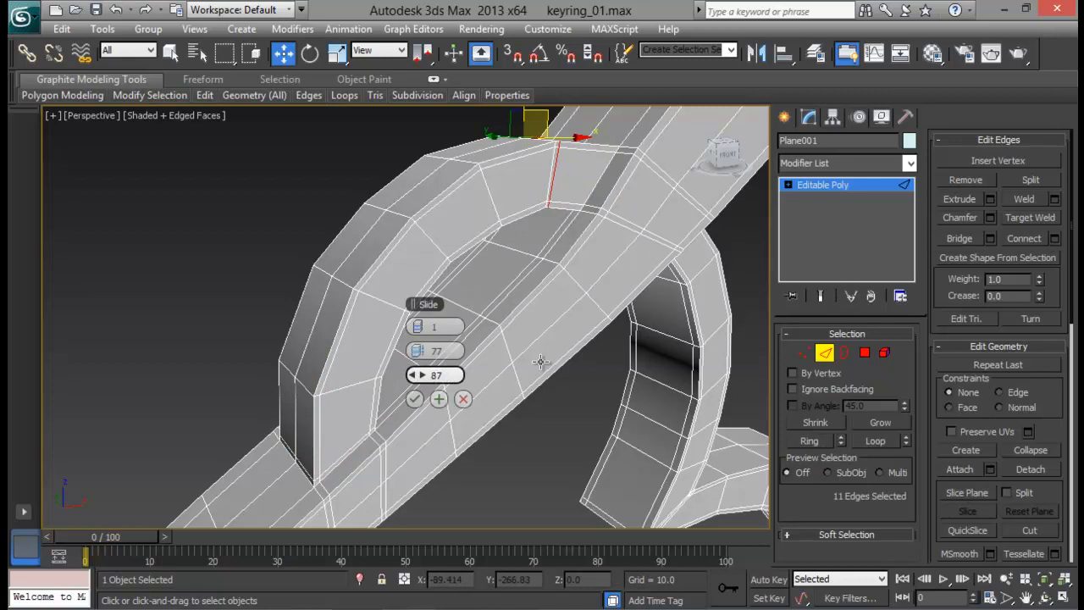
pyautogui.click(414, 399)
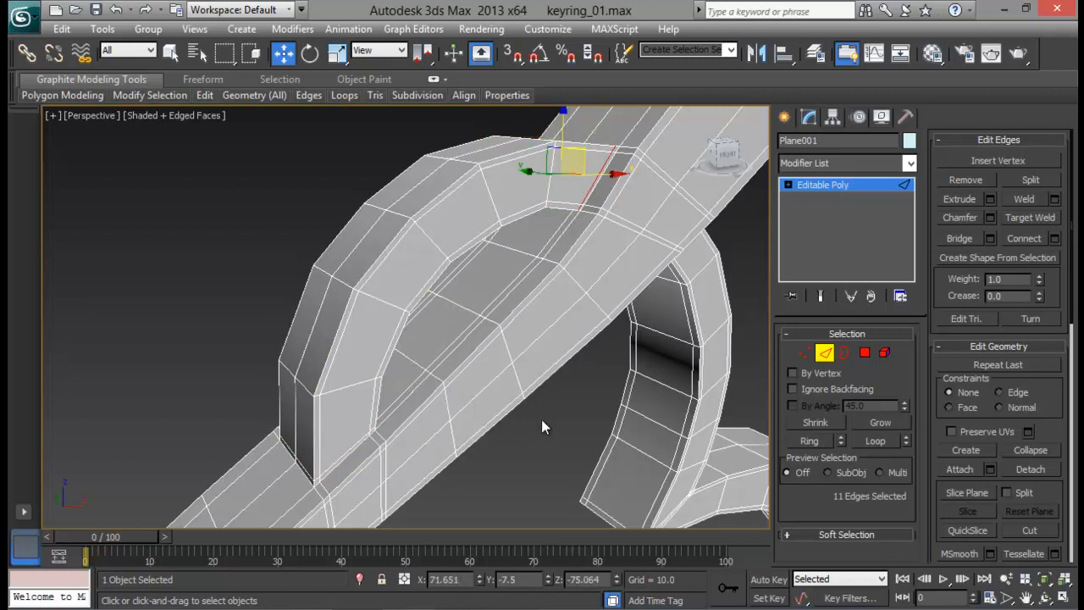
# Step: Connect the small heart's edge ring just past the upper crossing with the large heart, using 1 segment and a slide of -87
pyautogui.keyDown('alt'); pyautogui.moveTo(542, 427); pyautogui.dragTo(446, 336, button='middle'); pyautogui.keyUp('alt')
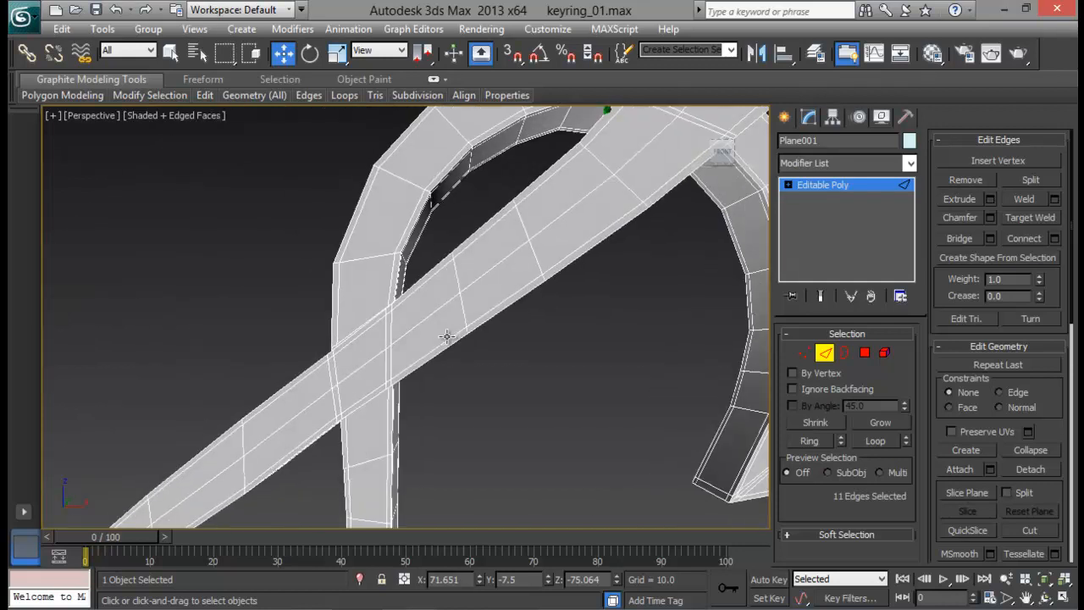
pyautogui.moveTo(737, 322); pyautogui.dragTo(689, 351, button='middle')
pyautogui.click(702, 200)
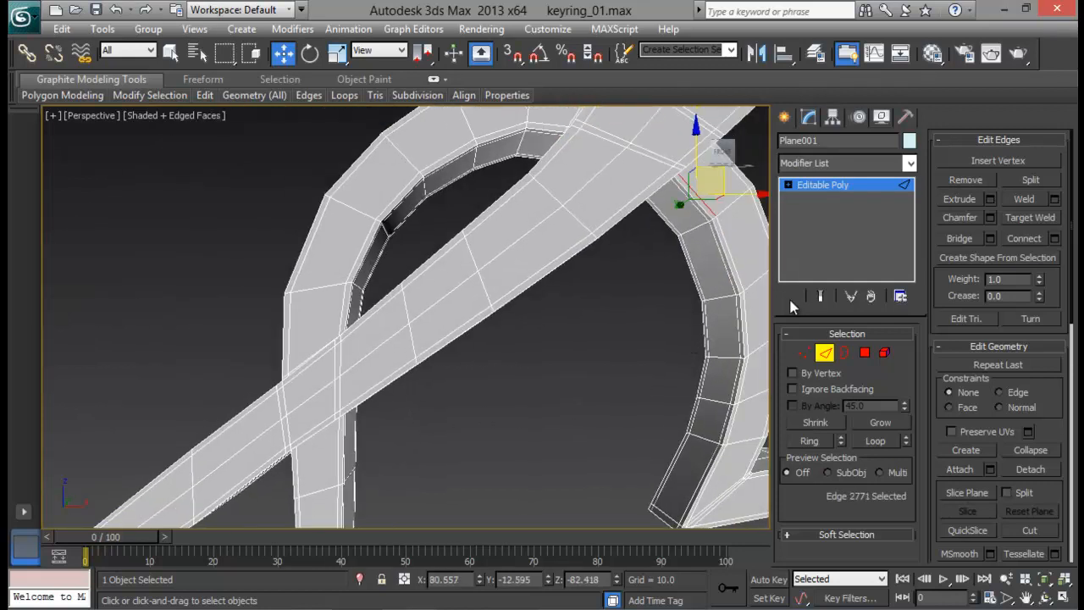
pyautogui.click(808, 442)
pyautogui.click(1054, 238)
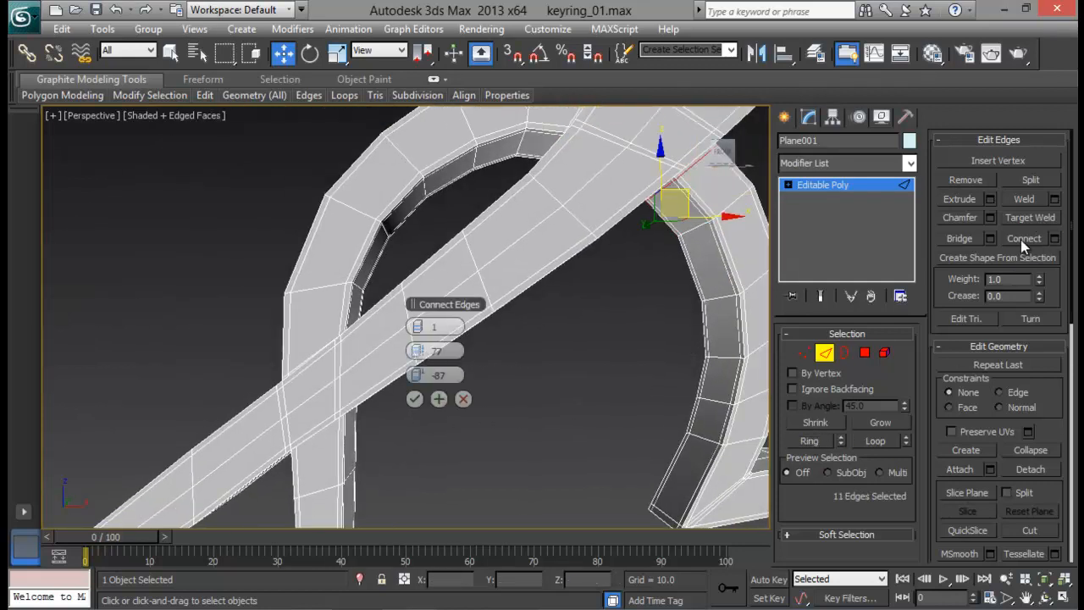
pyautogui.click(411, 402)
# Step: Connect the small heart's edge ring just below the lower crossing, using 1 segment and a slide of 87
pyautogui.click(345, 429)
pyautogui.click(809, 440)
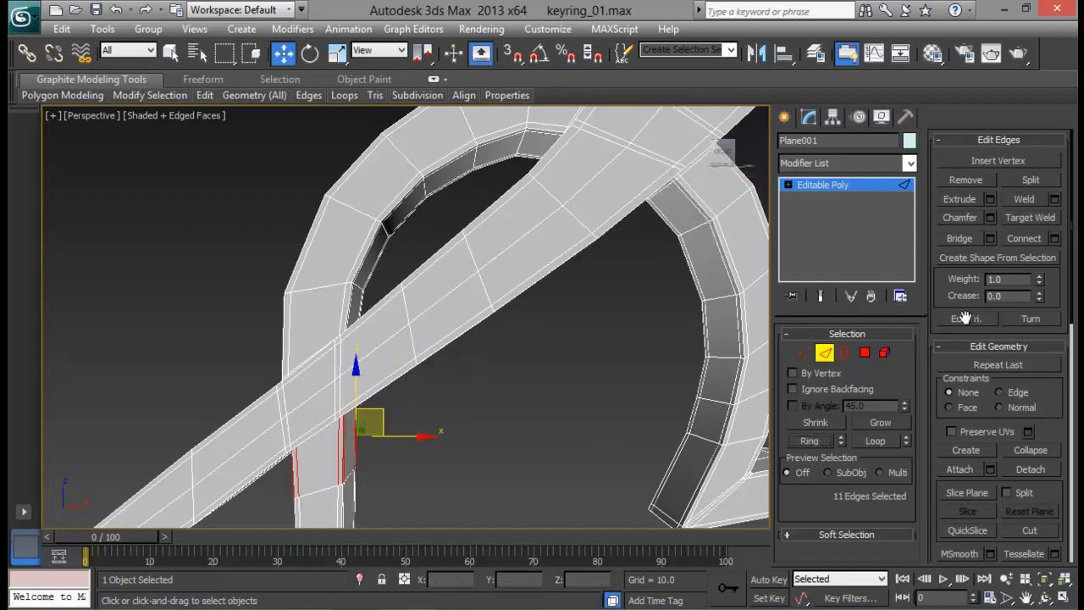
pyautogui.click(1055, 238)
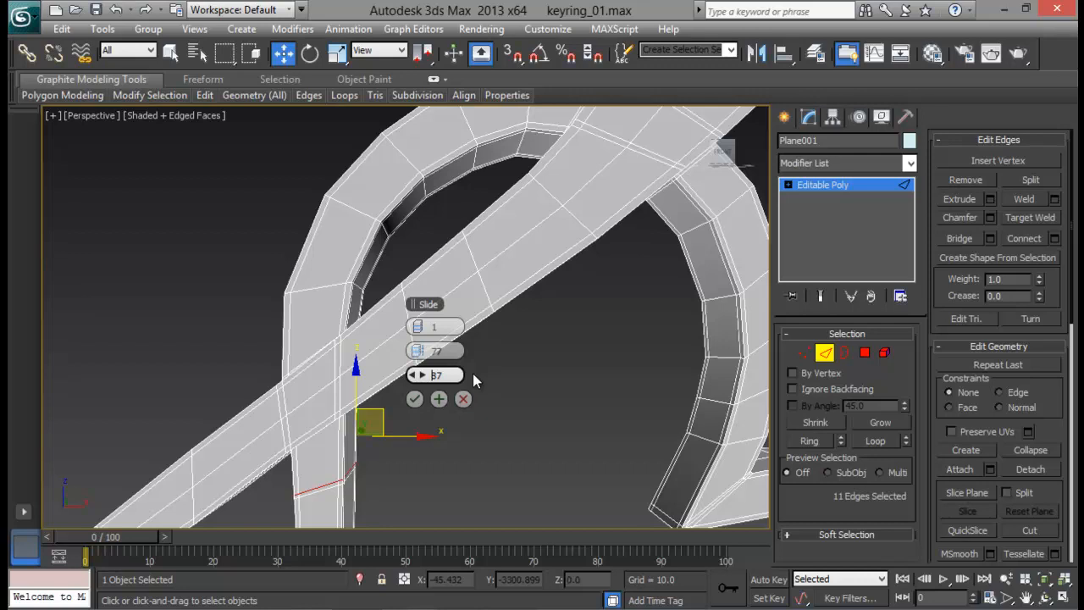
pyautogui.click(414, 398)
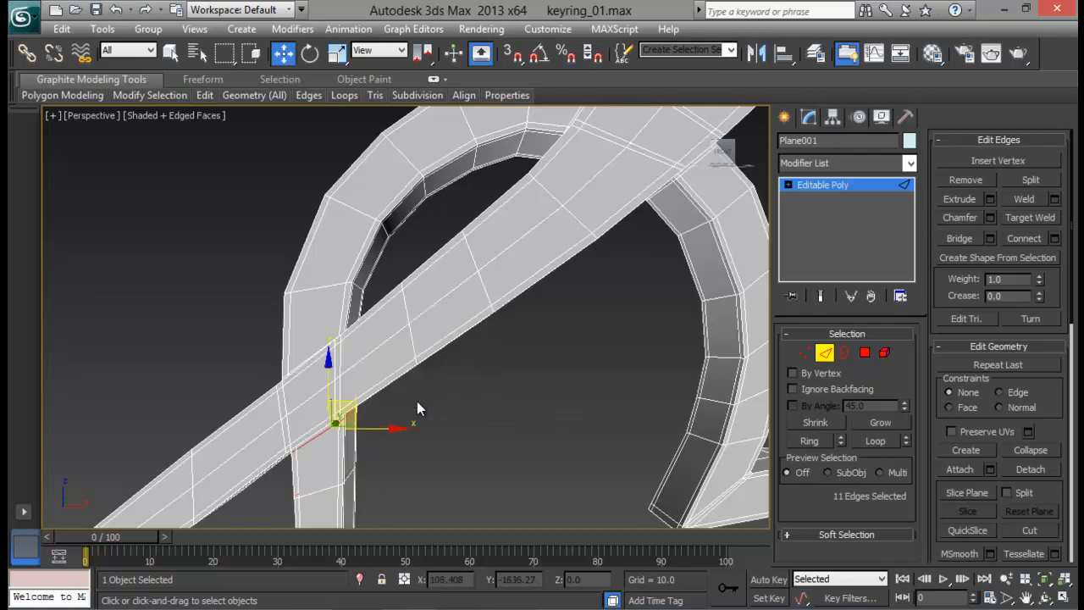
# Step: Leave edge editing, preview the whole keyring with NURMS subdivision, and switch the subdivision off again
pyautogui.click(826, 354)
pyautogui.scroll(-8, 661, 356)
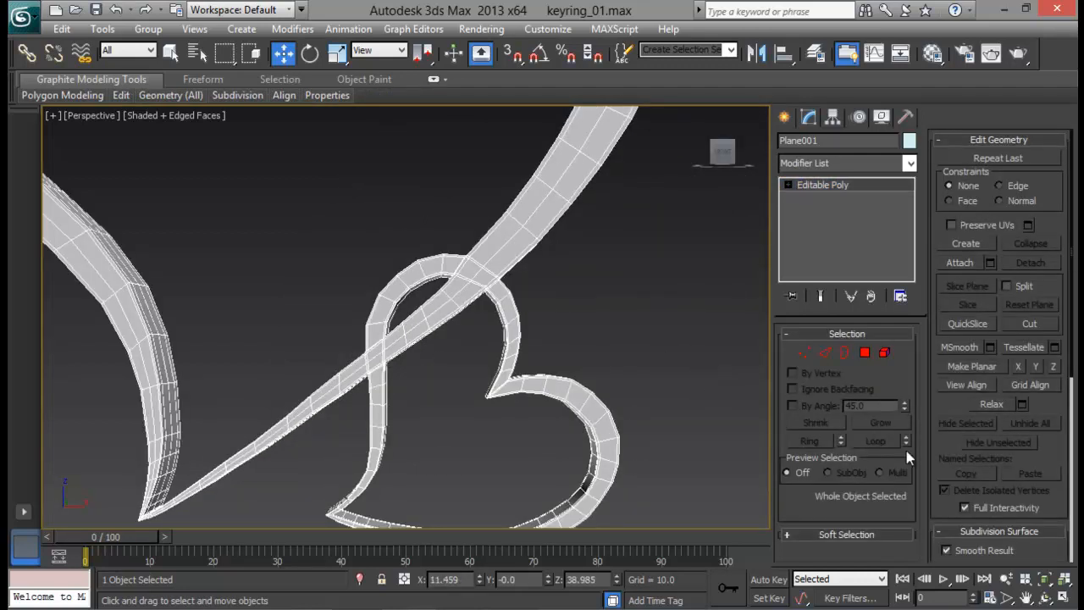
pyautogui.scroll(-10, 956, 338)
pyautogui.click(946, 347)
pyautogui.keyDown('alt'); pyautogui.moveTo(491, 383); pyautogui.dragTo(535, 468, button='middle'); pyautogui.keyUp('alt')
pyautogui.scroll(-3, 475, 420)
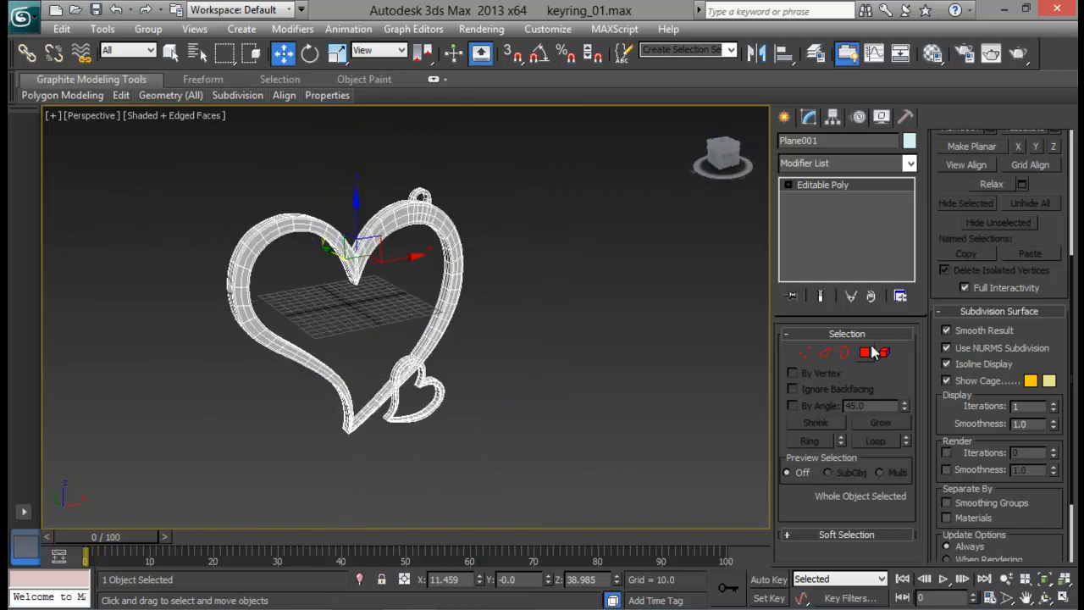
pyautogui.click(946, 348)
pyautogui.keyDown('alt'); pyautogui.moveTo(529, 370); pyautogui.dragTo(458, 411, button='middle'); pyautogui.keyUp('alt')
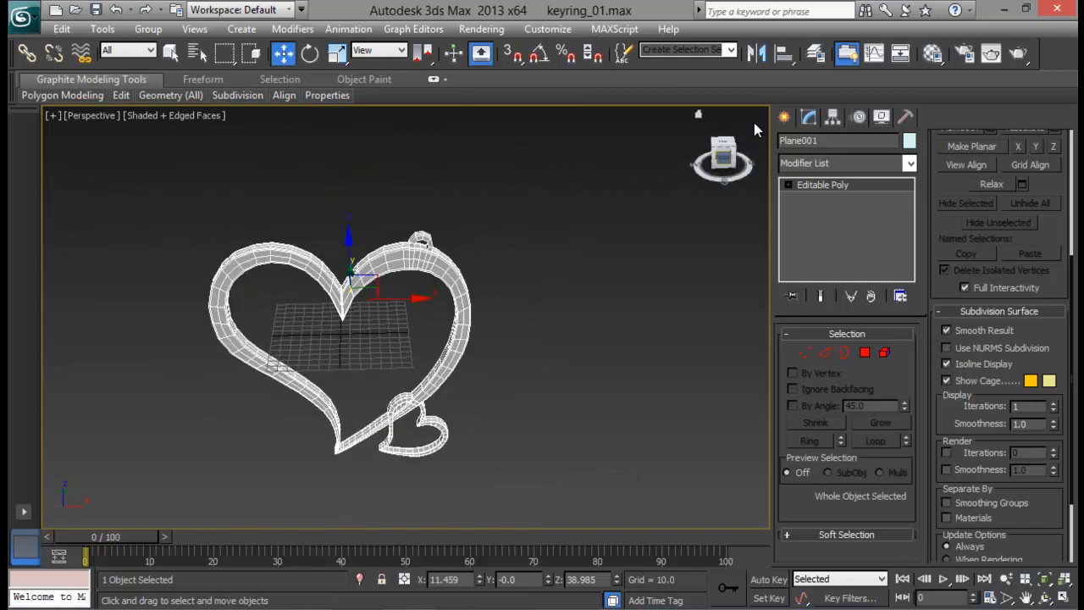
# Step: Add a TurboSmooth modifier to the keyring with 2 iterations and Isoline Display enabled
pyautogui.click(838, 163)
pyautogui.write('tu')
pyautogui.press('Return')
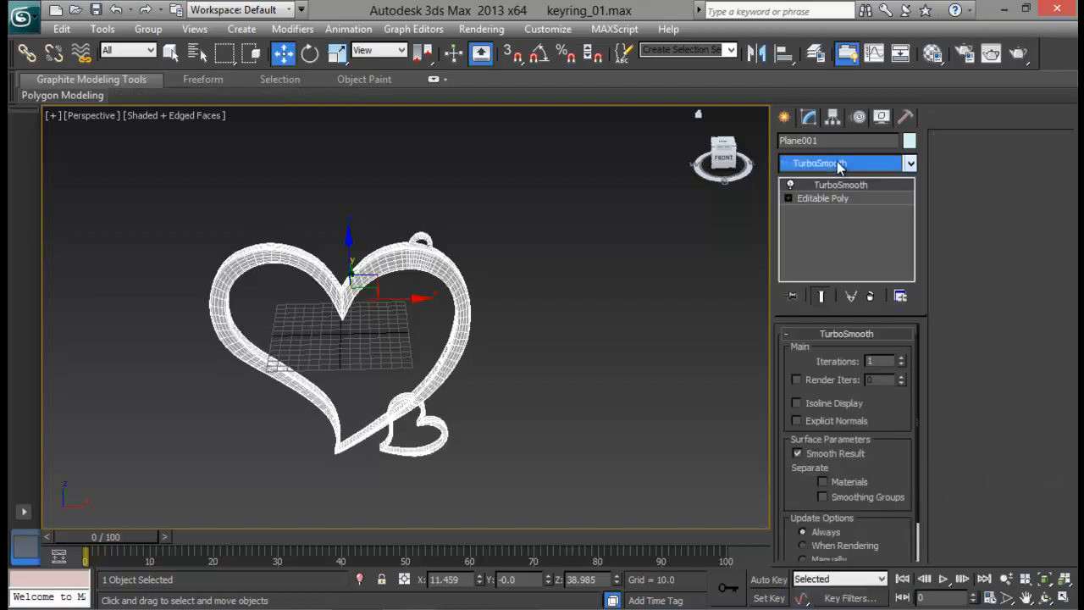
pyautogui.click(902, 357)
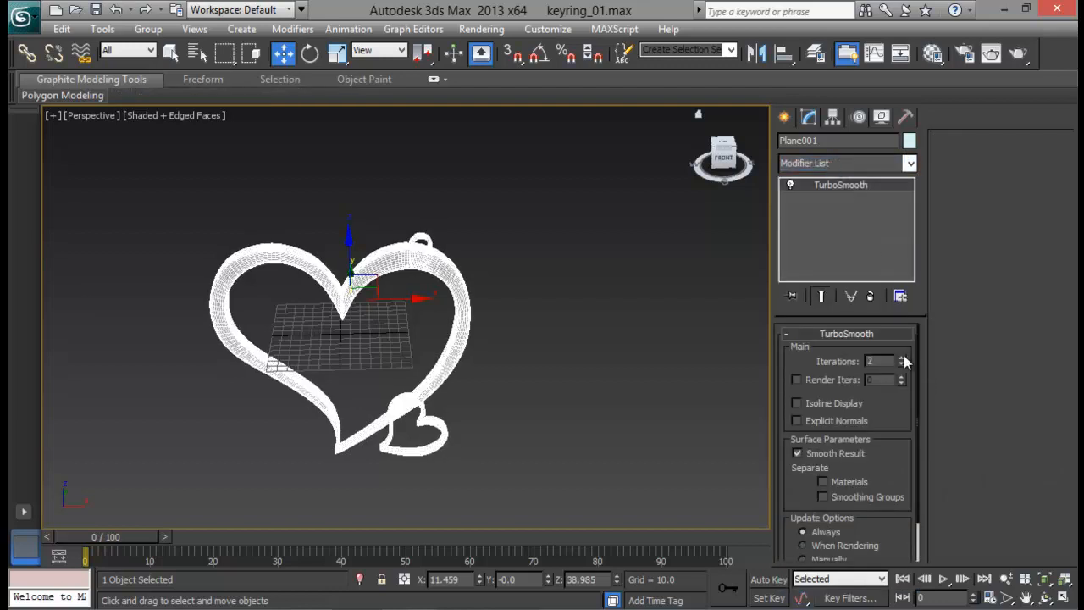
pyautogui.click(832, 404)
pyautogui.click(574, 367)
pyautogui.keyDown('alt'); pyautogui.moveTo(574, 367); pyautogui.dragTo(644, 385, button='middle'); pyautogui.keyUp('alt')
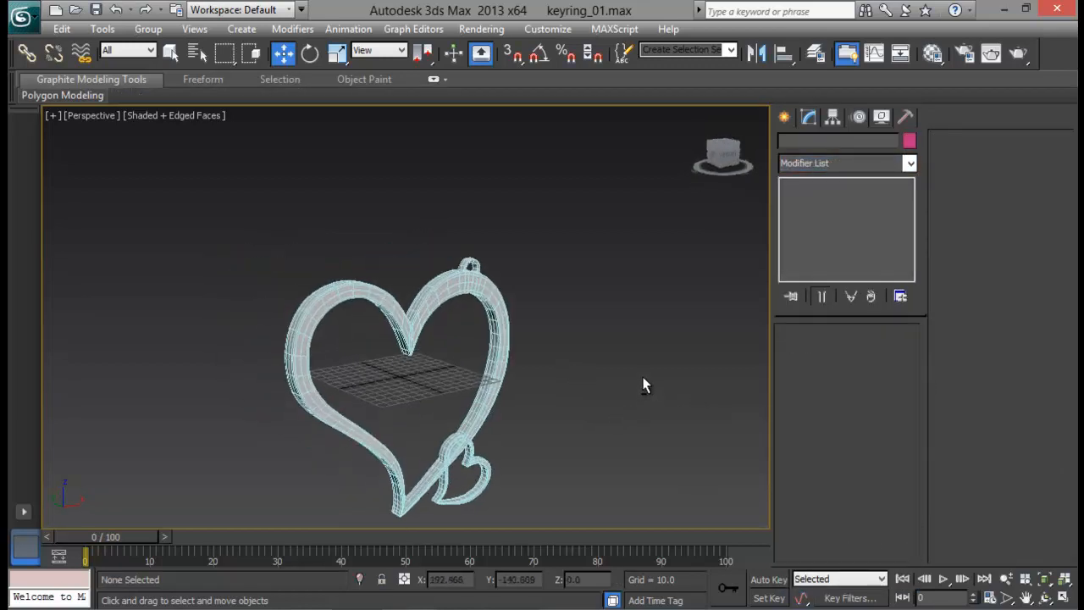
# Step: Set the keyring's object colour to black
pyautogui.click(490, 336)
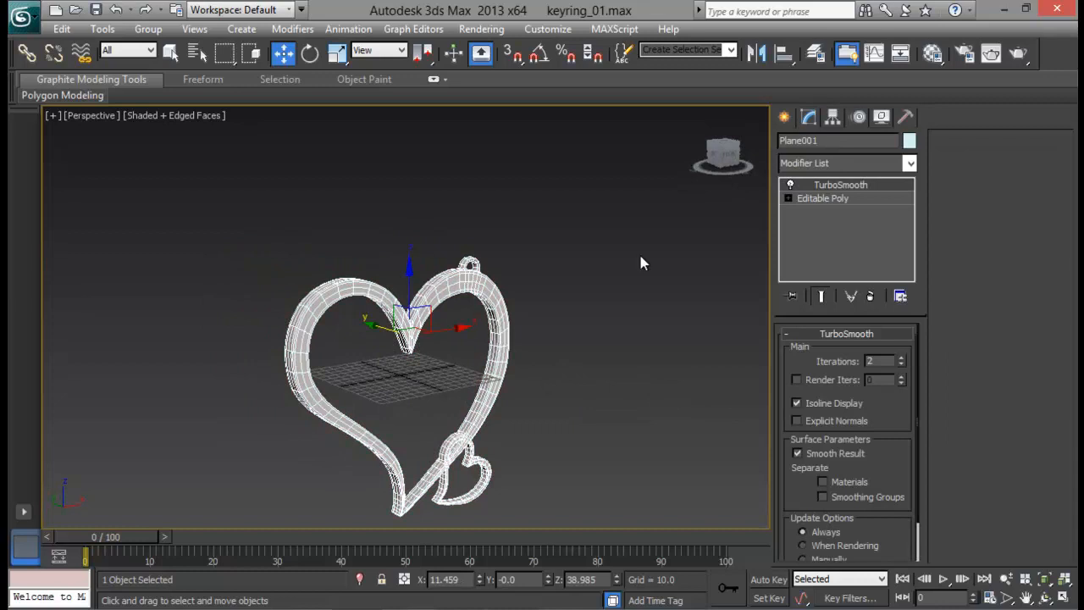
pyautogui.click(909, 142)
pyautogui.click(668, 349)
pyautogui.click(627, 402)
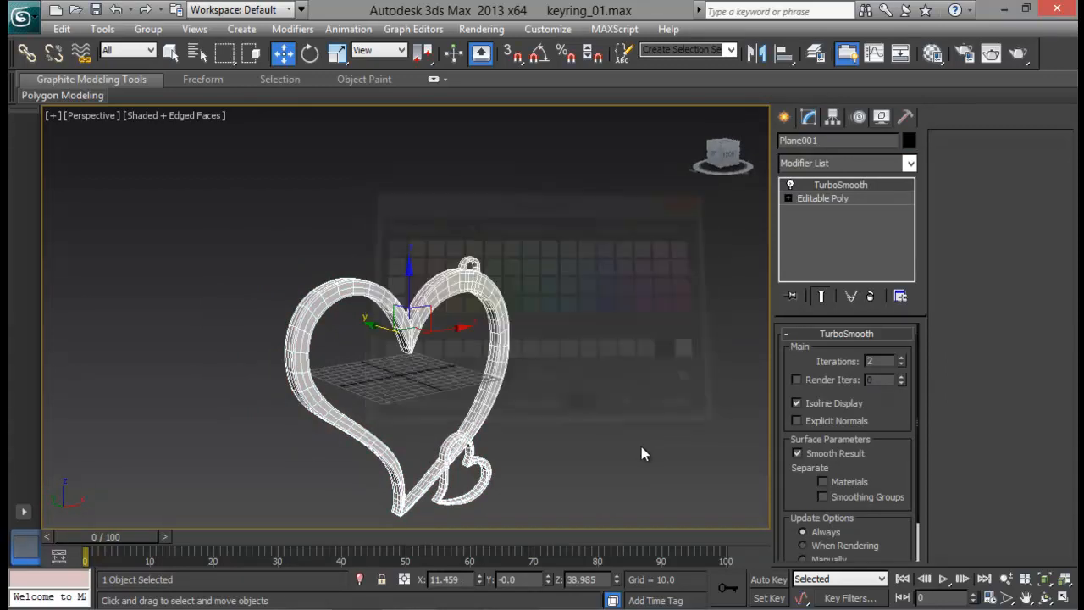
pyautogui.click(641, 454)
pyautogui.keyDown('alt'); pyautogui.moveTo(641, 454); pyautogui.dragTo(434, 413, button='middle'); pyautogui.keyUp('alt')
# Step: Rotate the keyring 90 degrees with angle snap so that it lies flat
pyautogui.click(392, 341)
pyautogui.keyDown('alt'); pyautogui.moveTo(391, 341); pyautogui.dragTo(416, 406, button='middle'); pyautogui.keyUp('alt')
pyautogui.press('e')
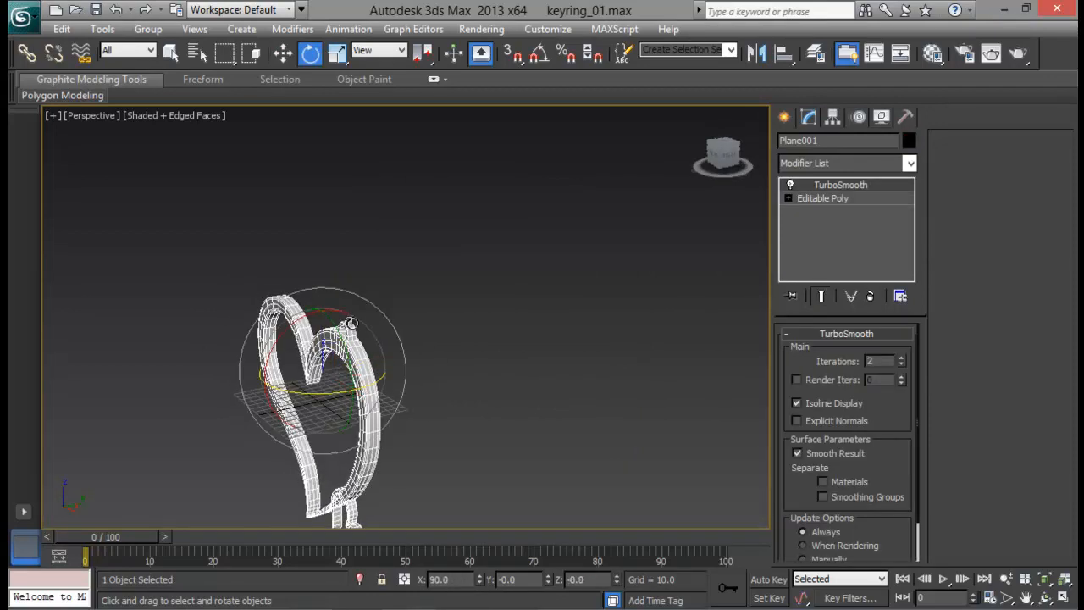
pyautogui.moveTo(299, 318); pyautogui.dragTo(383, 305)
pyautogui.keyDown('alt'); pyautogui.moveTo(426, 314); pyautogui.dragTo(518, 328, button='middle'); pyautogui.keyUp('alt')
# Step: Move the flat keyring down onto the ground grid in the Left view, to a Z of about 0.3
pyautogui.hotkey('alt', 'w')
pyautogui.moveTo(595, 196); pyautogui.dragTo(591, 174, button='middle')
pyautogui.moveTo(303, 399); pyautogui.dragTo(303, 406, button='middle')
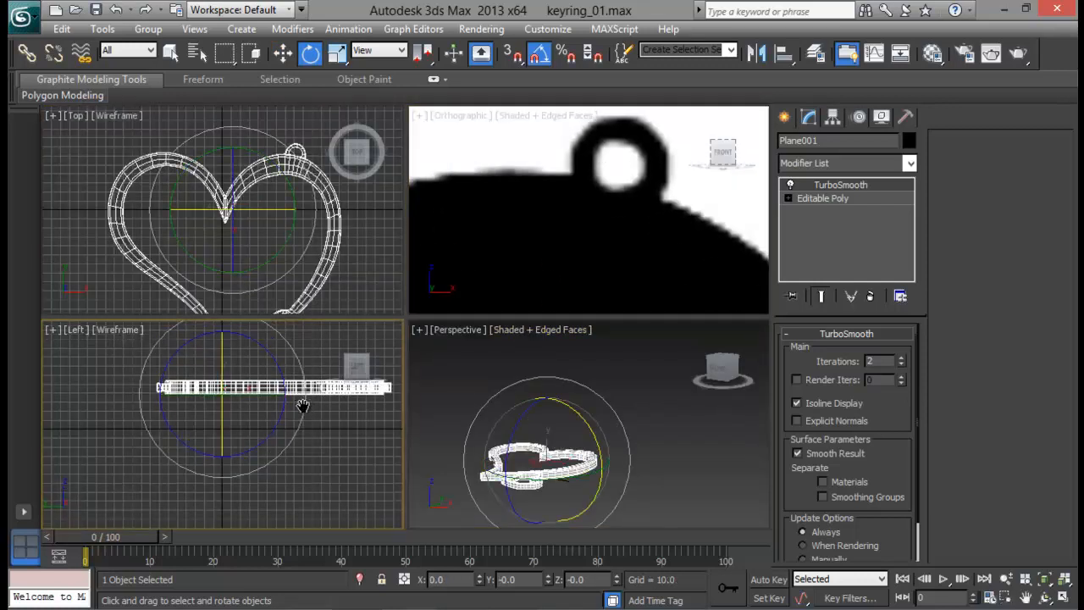
pyautogui.hotkey('alt', 'w')
pyautogui.press('w')
pyautogui.moveTo(391, 273); pyautogui.dragTo(386, 334)
pyautogui.hotkey('alt', 'w')
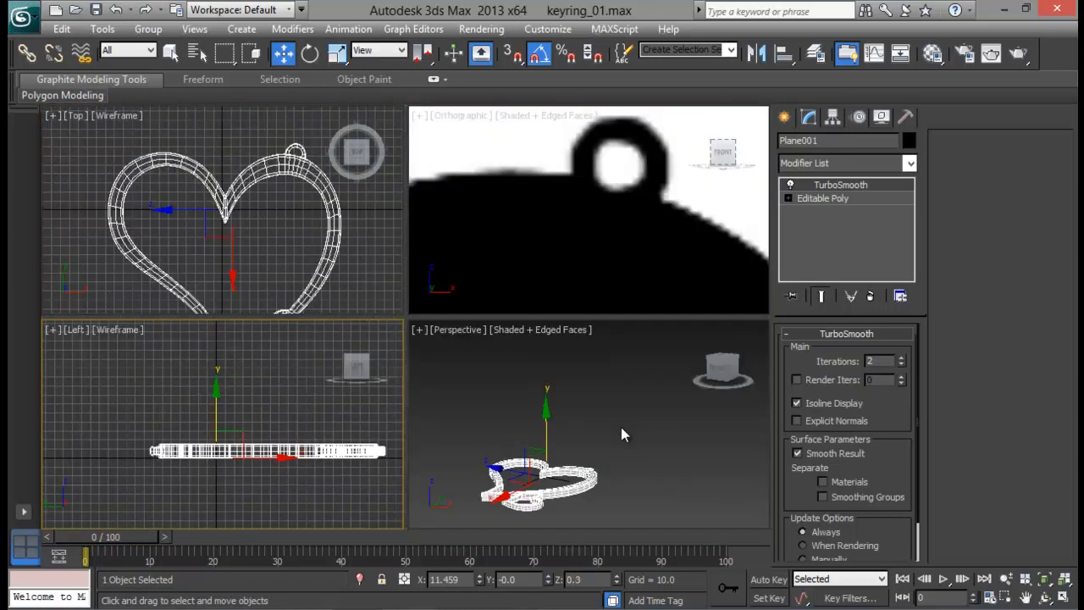
# Step: Examine the smoothed keyring and its hanging loop from several angles in the Perspective view
pyautogui.hotkey('alt', 'w')
pyautogui.scroll(5, 542, 441)
pyautogui.moveTo(448, 322); pyautogui.dragTo(450, 322, button='middle')
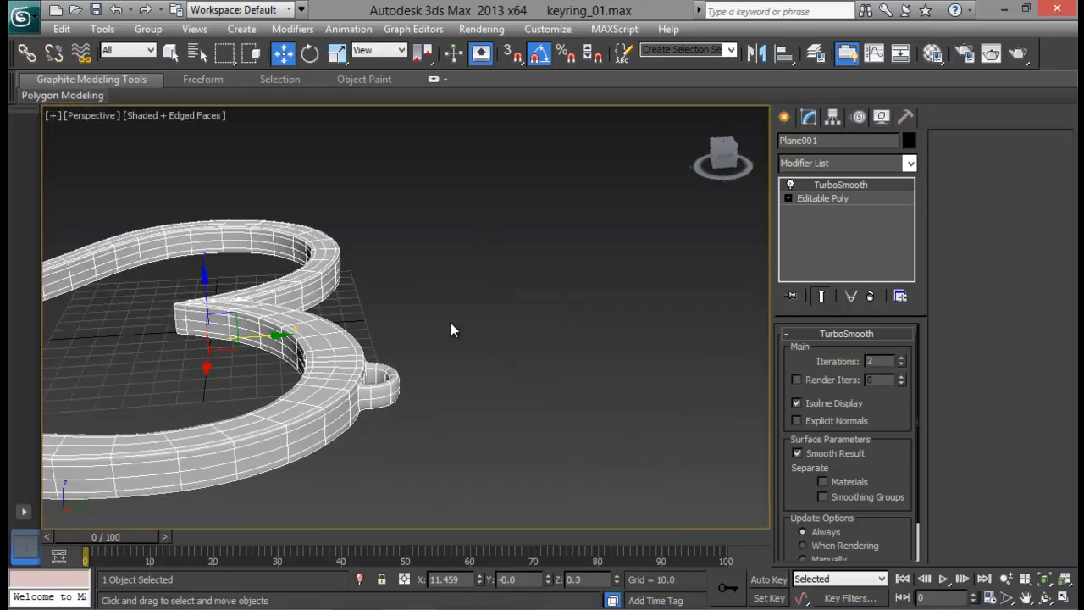
pyautogui.keyDown('alt'); pyautogui.moveTo(462, 448); pyautogui.dragTo(498, 366, button='middle'); pyautogui.keyUp('alt')
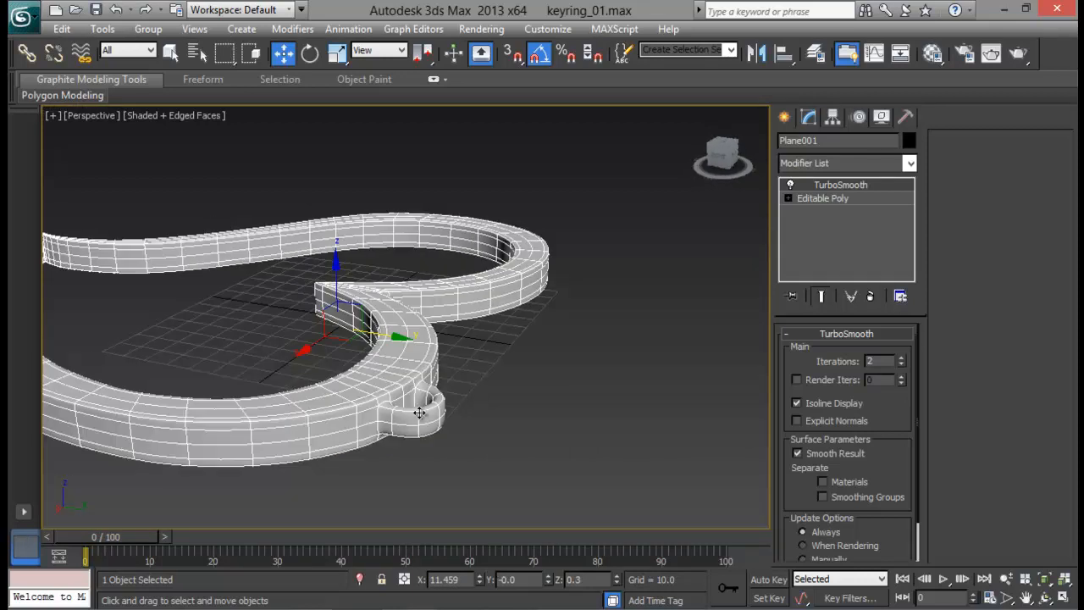
pyautogui.keyDown('alt'); pyautogui.moveTo(432, 405); pyautogui.dragTo(475, 419, button='middle'); pyautogui.keyUp('alt')
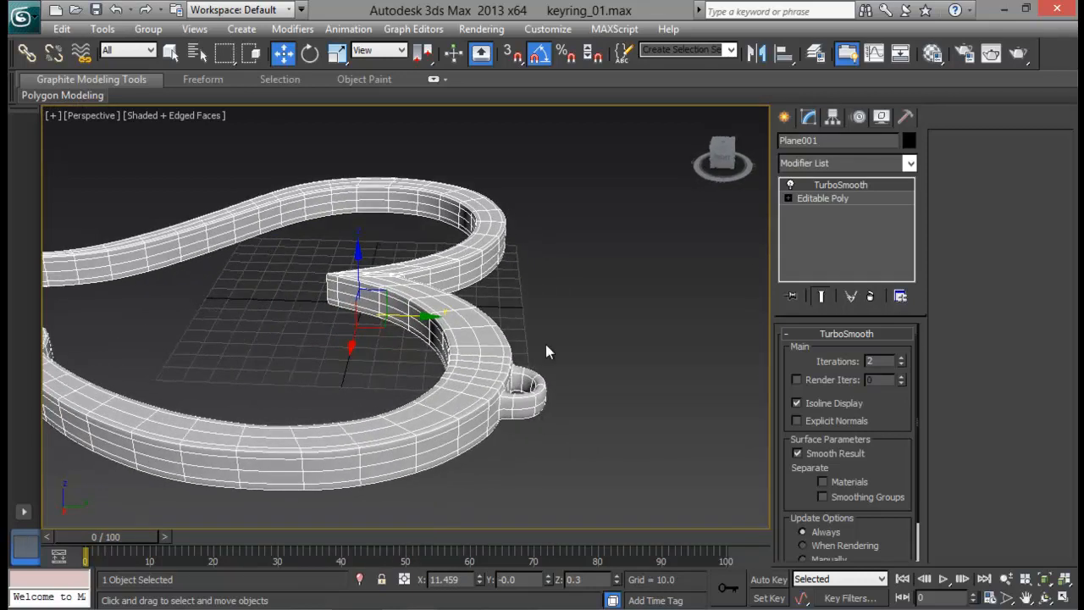
pyautogui.keyDown('alt'); pyautogui.moveTo(547, 351); pyautogui.dragTo(520, 500, button='middle'); pyautogui.keyUp('alt')
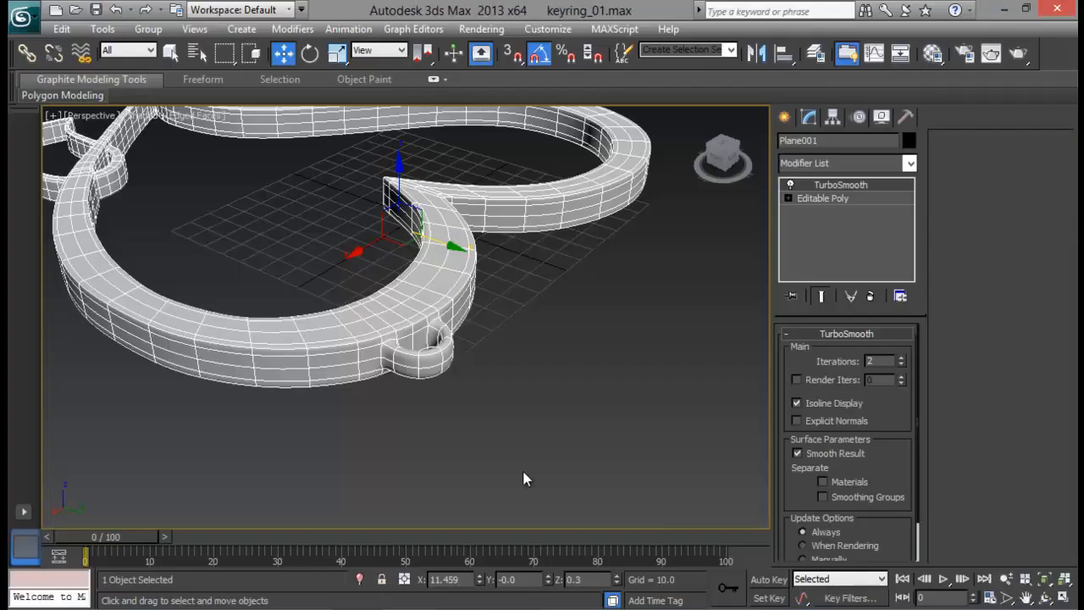
pyautogui.keyDown('alt'); pyautogui.moveTo(523, 476); pyautogui.dragTo(546, 376, button='middle'); pyautogui.keyUp('alt')
# Step: Draw a circle spline with a radius of about 18.5 beside the keyring's hanging loop
pyautogui.click(785, 124)
pyautogui.moveTo(633, 249); pyautogui.dragTo(541, 238, button='middle')
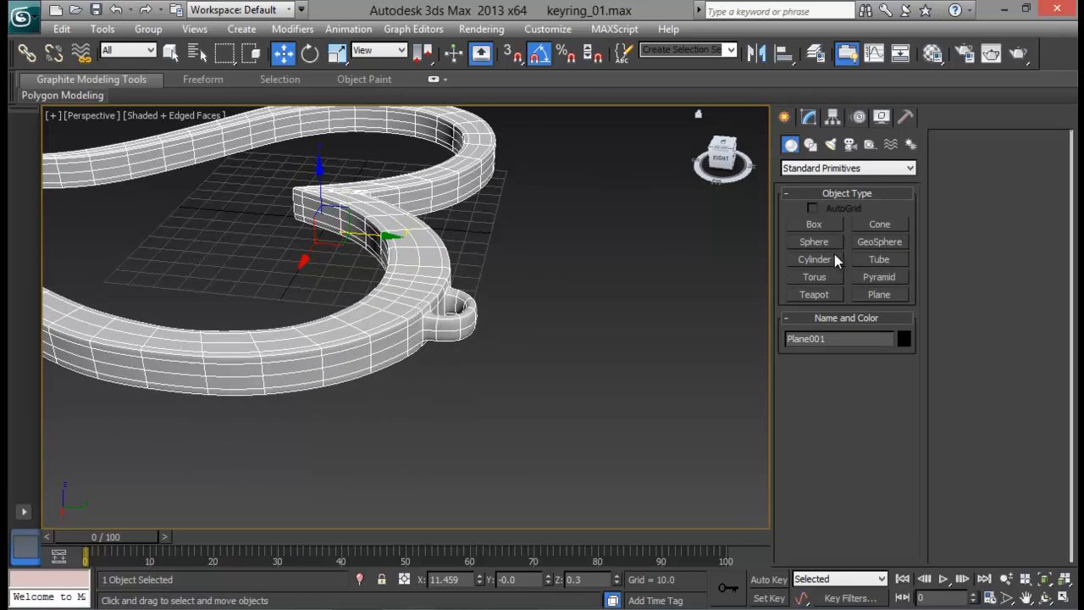
pyautogui.click(809, 145)
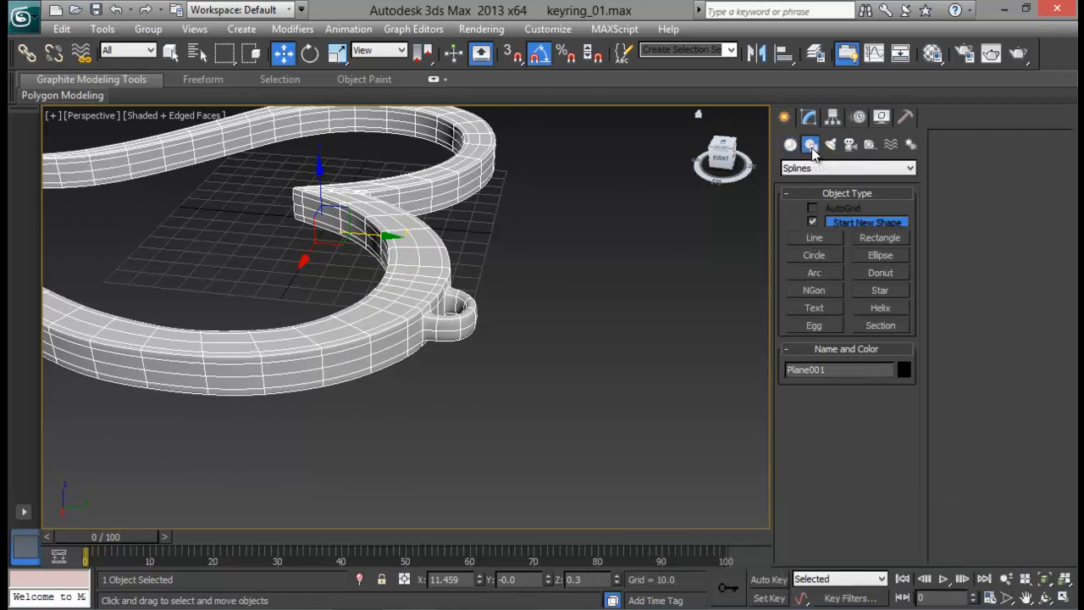
pyautogui.click(832, 254)
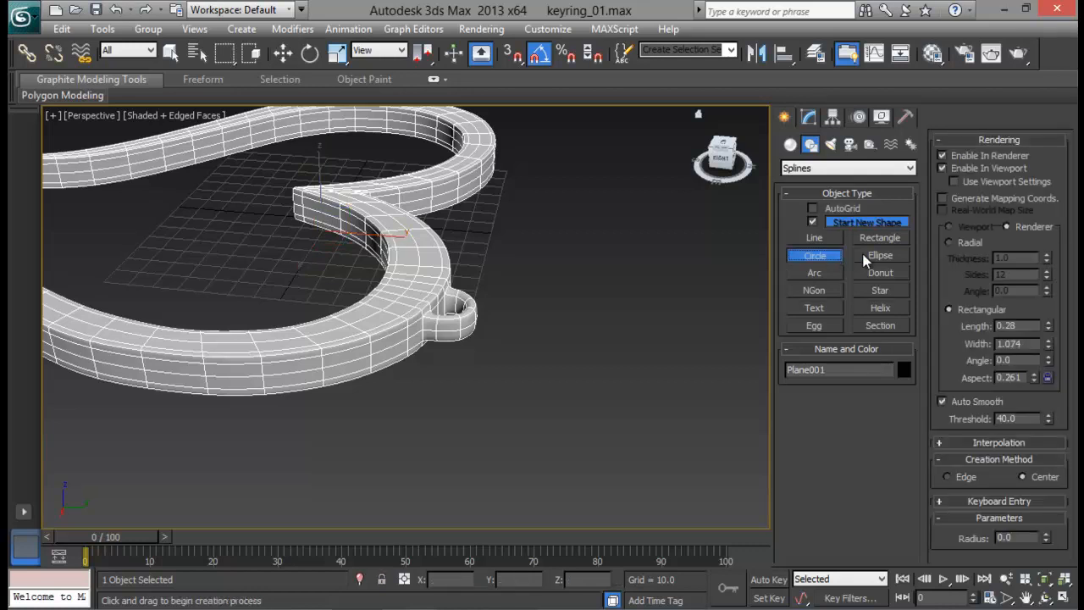
pyautogui.moveTo(527, 359); pyautogui.dragTo(576, 378)
pyautogui.scroll(3, 577, 378)
pyautogui.keyDown('alt'); pyautogui.moveTo(577, 378); pyautogui.dragTo(489, 379, button='middle'); pyautogui.keyUp('alt')
pyautogui.press('w')
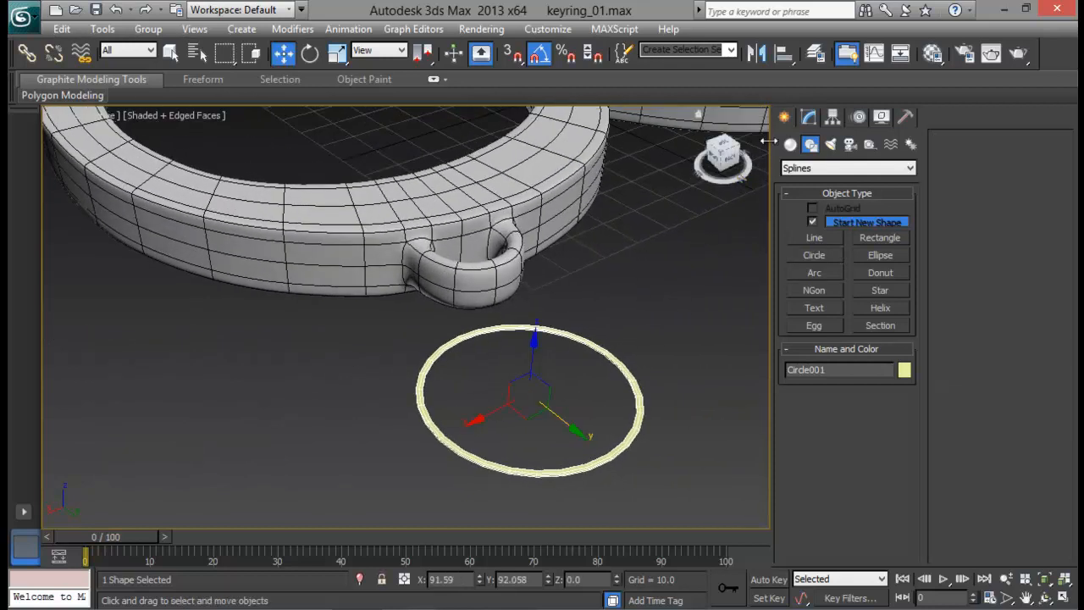
# Step: Scale the circle into a narrow oval, to about 31% in X and 52% in Y
pyautogui.press('r')
pyautogui.moveTo(474, 414); pyautogui.dragTo(518, 399)
pyautogui.keyDown('alt'); pyautogui.moveTo(547, 378); pyautogui.dragTo(610, 408, button='middle'); pyautogui.keyUp('alt')
pyautogui.moveTo(603, 390); pyautogui.dragTo(551, 363)
pyautogui.moveTo(491, 403); pyautogui.dragTo(516, 375)
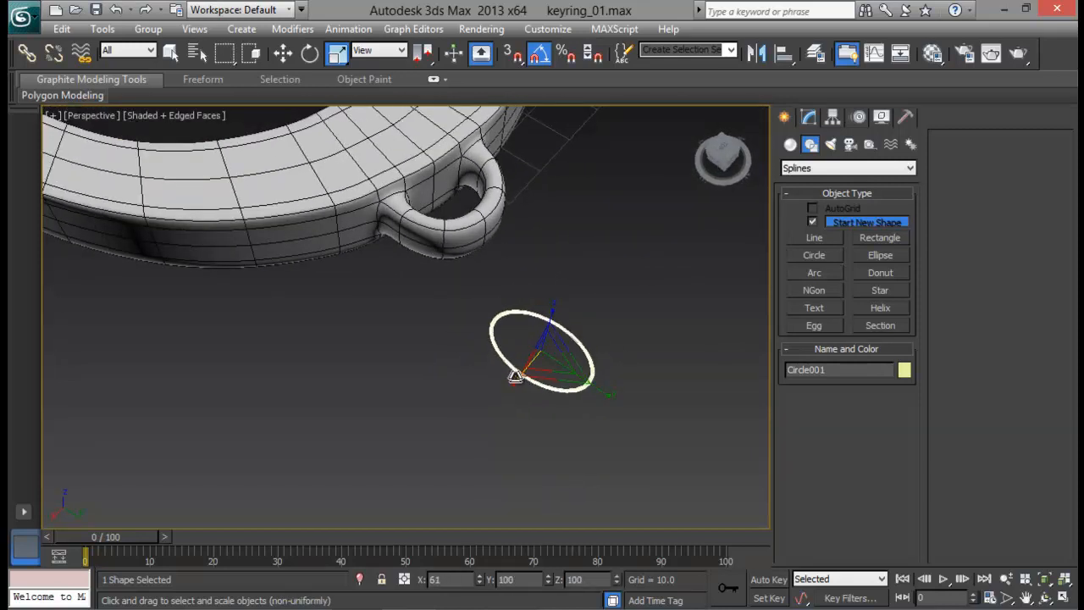
# Step: Convert the scaled circle to an Editable Spline
pyautogui.click(808, 116)
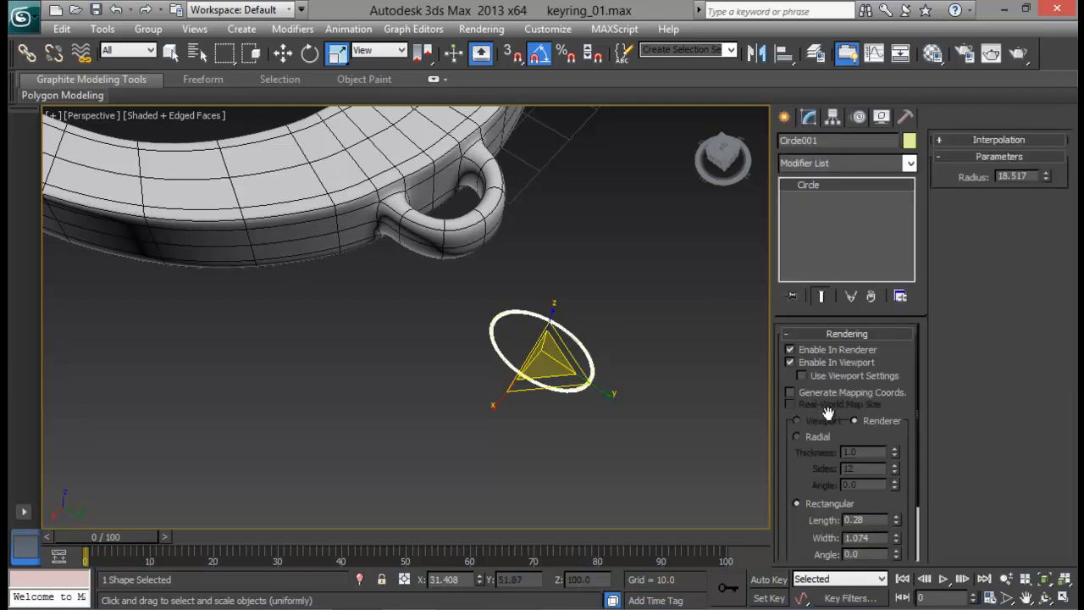
pyautogui.moveTo(785, 470); pyautogui.dragTo(789, 354)
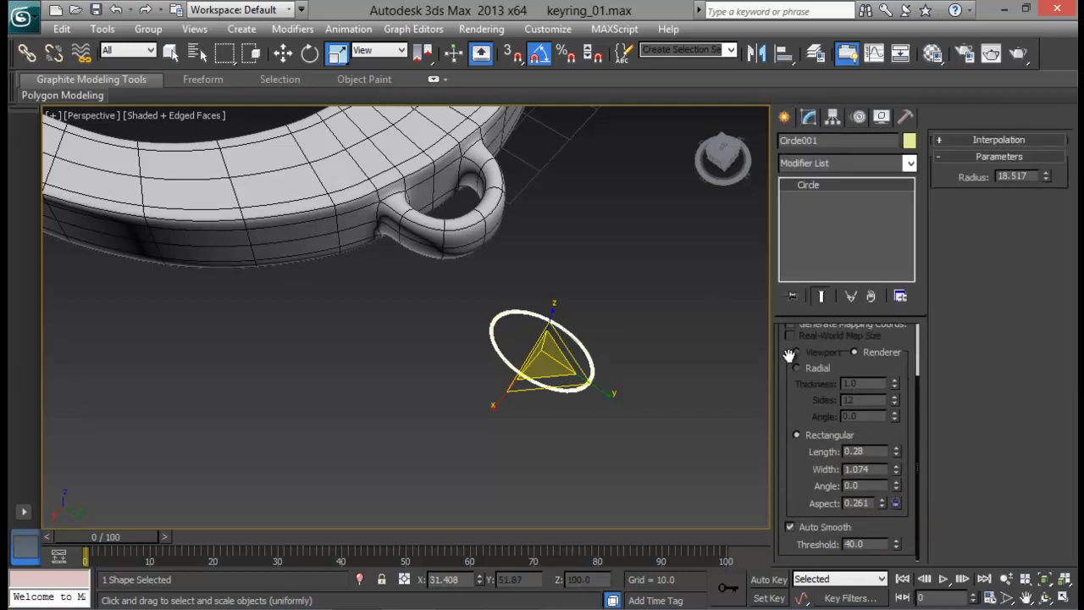
pyautogui.rightClick(584, 347)
pyautogui.moveTo(639, 504)
pyautogui.click(778, 495)
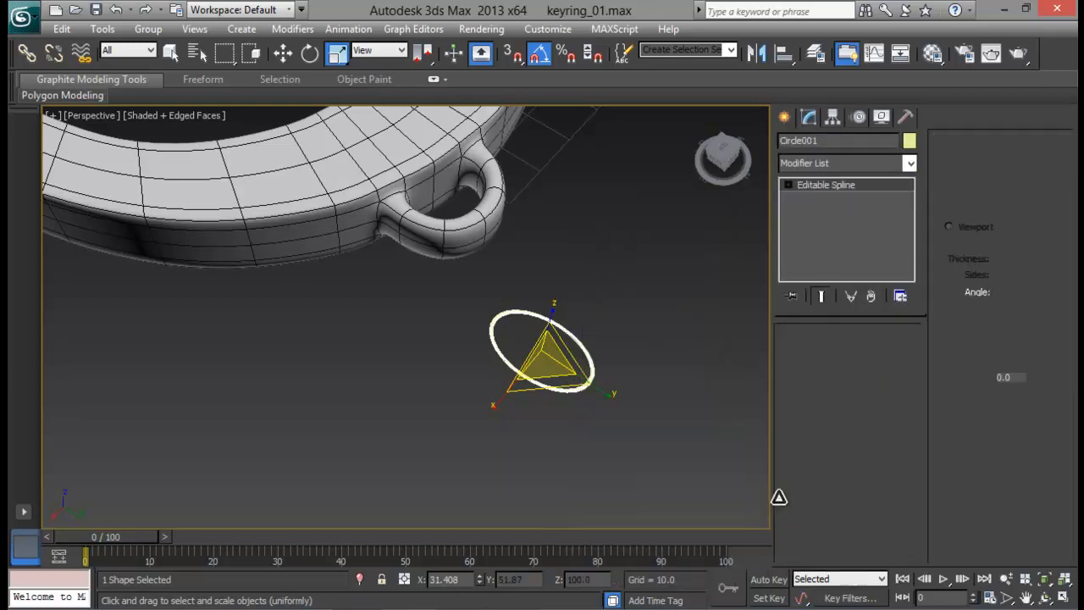
pyautogui.moveTo(594, 362); pyautogui.dragTo(493, 375, button='middle')
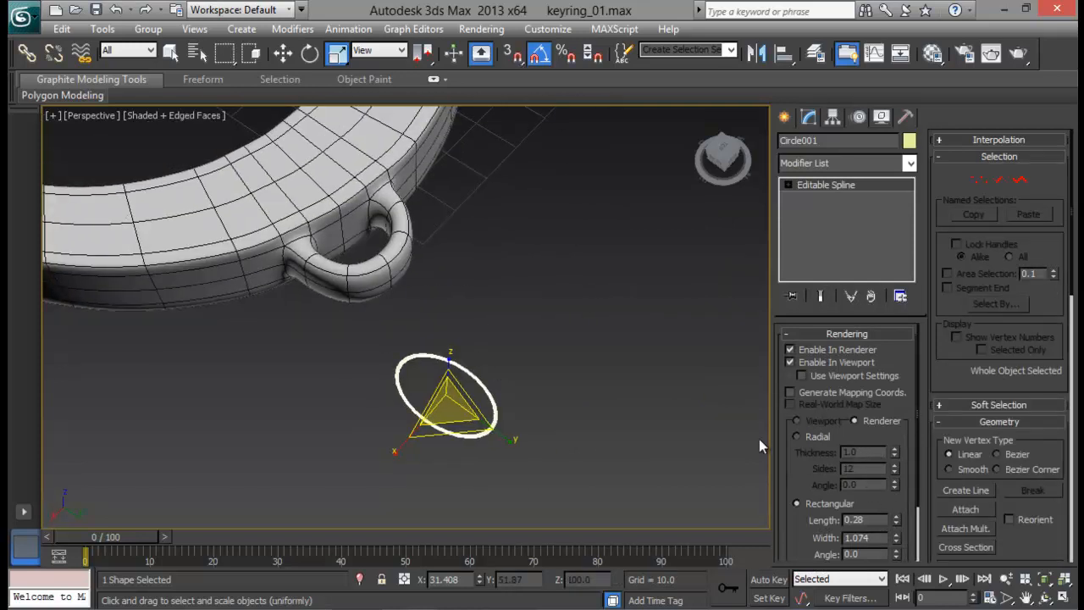
# Step: Render the oval spline with a radial cross-section and a thickness of 3.95
pyautogui.click(796, 437)
pyautogui.moveTo(893, 452); pyautogui.dragTo(889, 201)
pyautogui.keyDown('alt'); pyautogui.moveTo(552, 368); pyautogui.dragTo(582, 264, button='middle'); pyautogui.keyUp('alt')
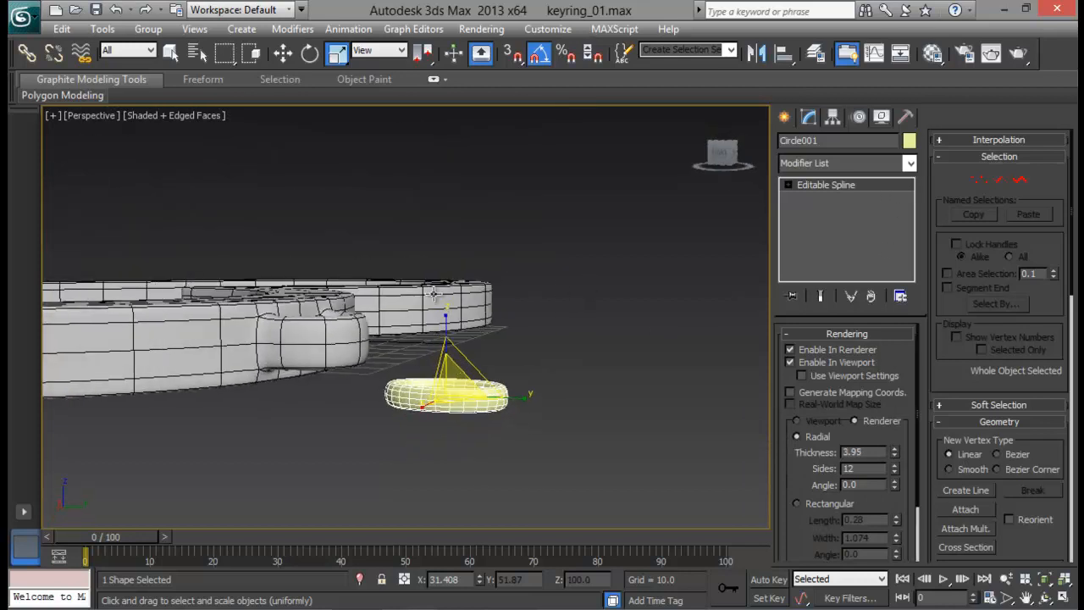
# Step: Flatten the oval ring by scaling it along Z to about 58%, and check its cross-section up close
pyautogui.moveTo(446, 325); pyautogui.dragTo(455, 370)
pyautogui.keyDown('alt'); pyautogui.moveTo(457, 381); pyautogui.dragTo(481, 422, button='middle'); pyautogui.keyUp('alt')
pyautogui.scroll(4, 482, 477)
pyautogui.press('z')
pyautogui.moveTo(507, 323); pyautogui.dragTo(508, 391, button='middle')
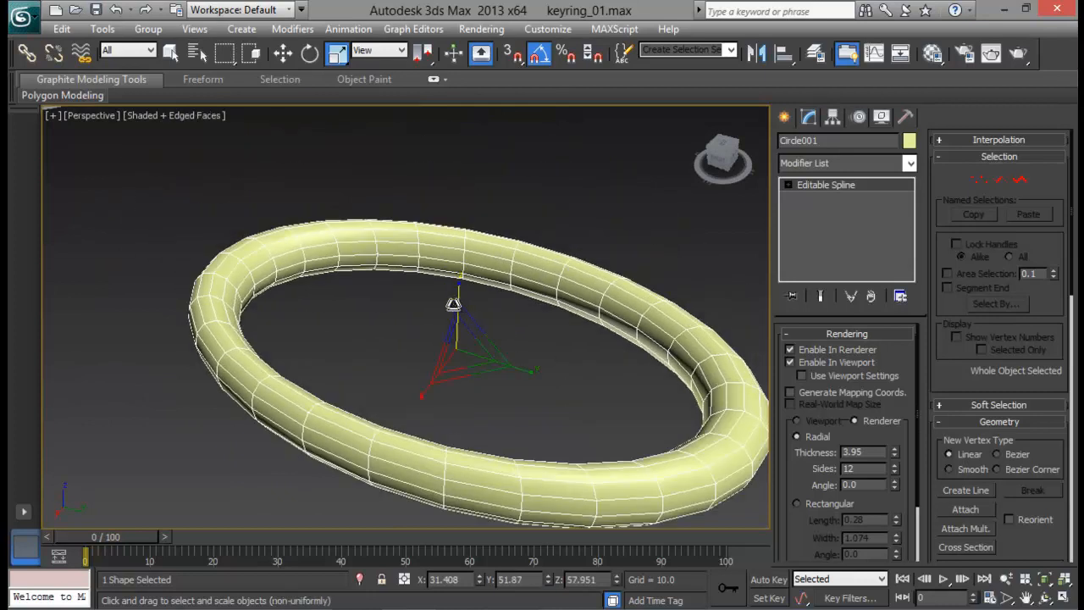
# Step: Turn off the oval spline's viewport rendering and try to fillet its two opposite end vertices
pyautogui.moveTo(457, 294); pyautogui.dragTo(460, 302)
pyautogui.click(976, 174)
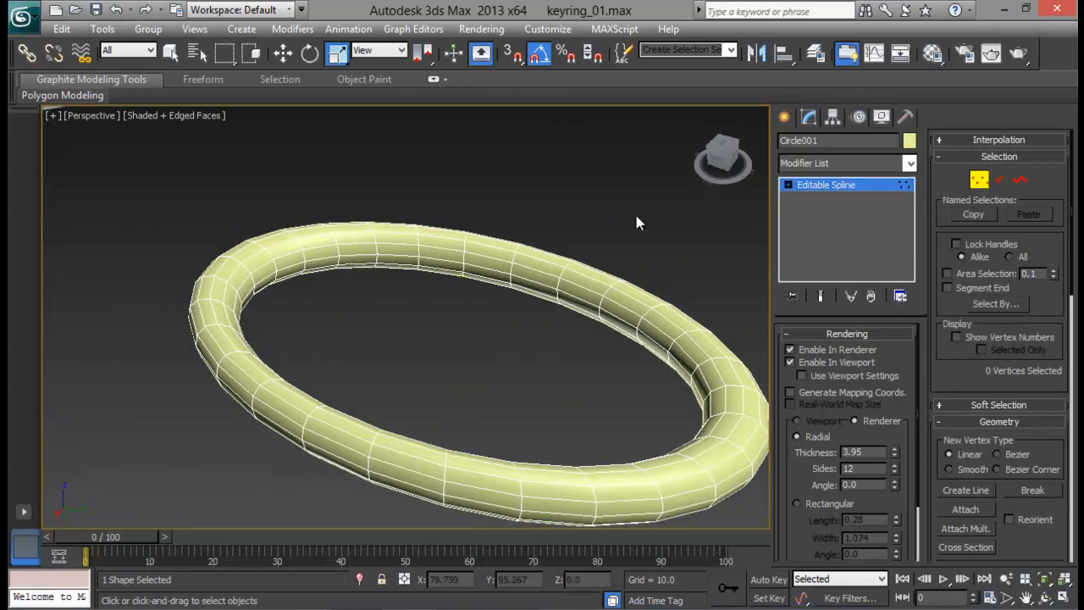
pyautogui.moveTo(169, 244); pyautogui.dragTo(269, 323)
pyautogui.moveTo(333, 248); pyautogui.dragTo(331, 357, button='middle')
pyautogui.moveTo(434, 435); pyautogui.dragTo(378, 308, button='middle')
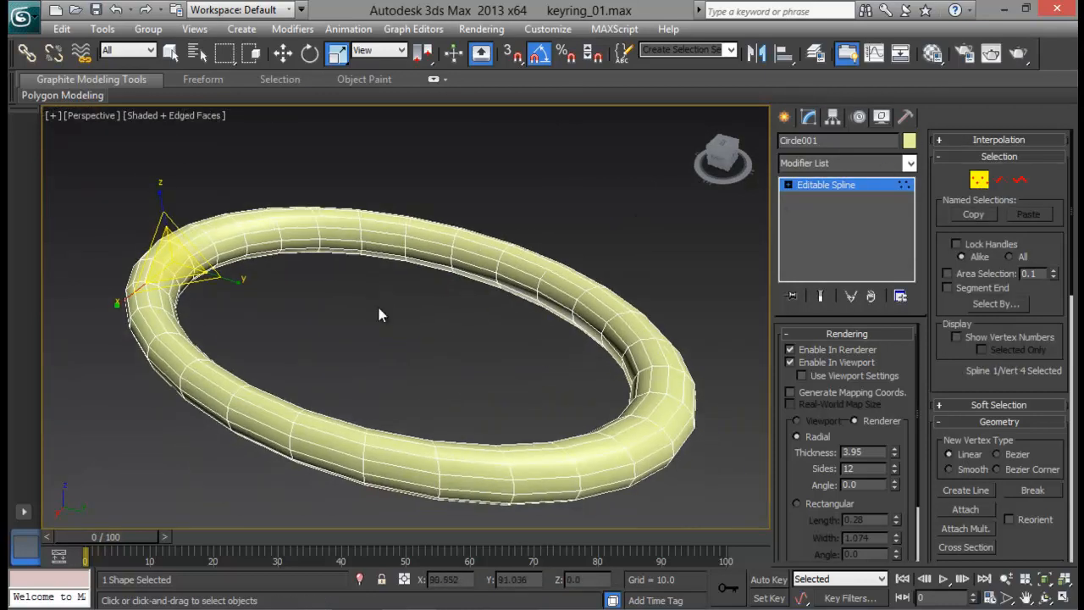
pyautogui.click(789, 361)
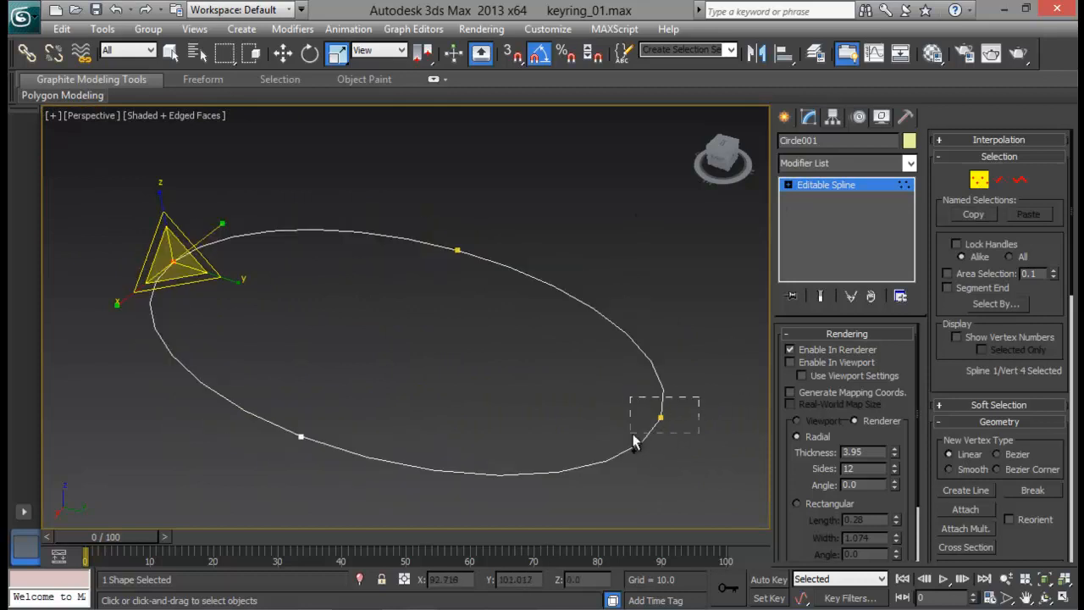
pyautogui.keyDown('ctrl'); pyautogui.moveTo(633, 435); pyautogui.dragTo(631, 434); pyautogui.keyUp('ctrl')
pyautogui.moveTo(689, 406); pyautogui.dragTo(605, 421, button='middle')
pyautogui.scroll(-5, 605, 421)
pyautogui.moveTo(950, 383); pyautogui.dragTo(942, 160)
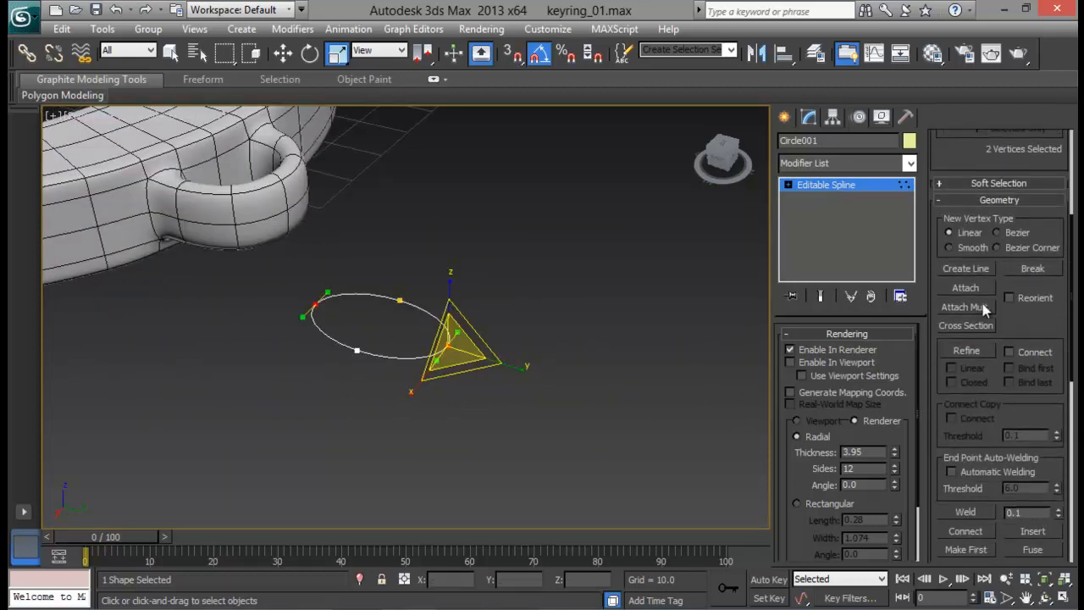
pyautogui.moveTo(996, 369); pyautogui.dragTo(984, 207)
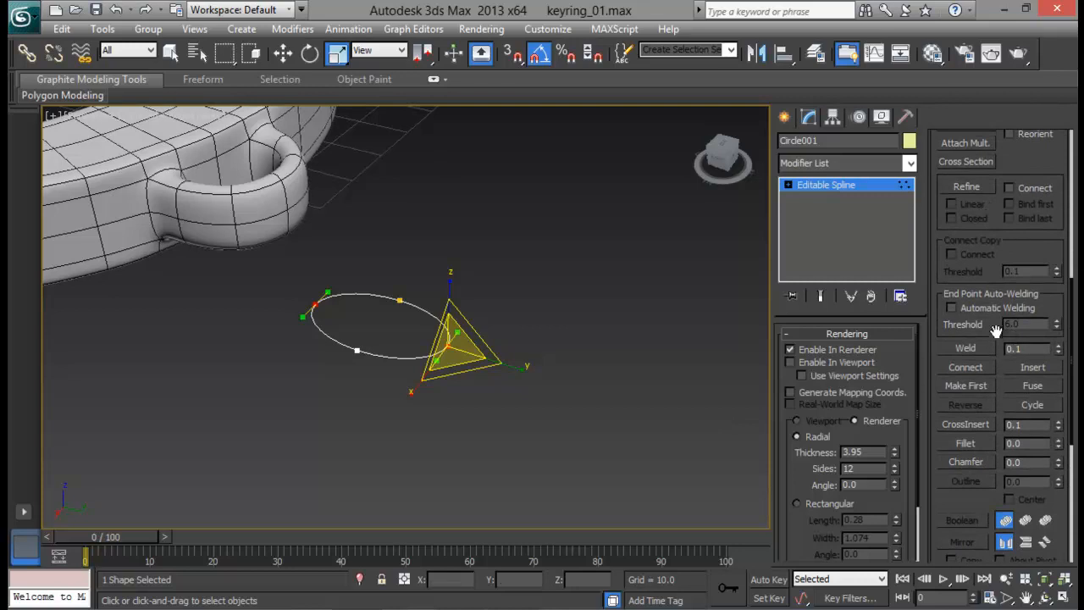
pyautogui.scroll(-2, 996, 328)
pyautogui.moveTo(1062, 388); pyautogui.dragTo(1057, 364)
pyautogui.keyDown('alt'); pyautogui.moveTo(507, 398); pyautogui.dragTo(539, 497, button='middle'); pyautogui.keyUp('alt')
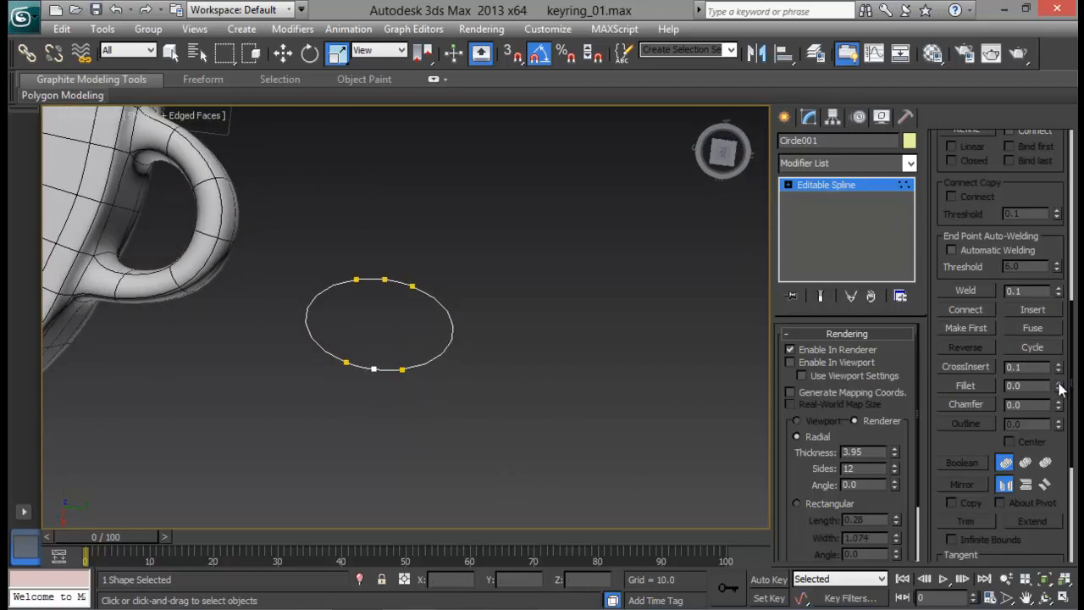
# Step: Leave vertex editing and delete the oval spline beside the hanging loop
pyautogui.moveTo(453, 256); pyautogui.dragTo(470, 328, button='middle')
pyautogui.click(822, 191)
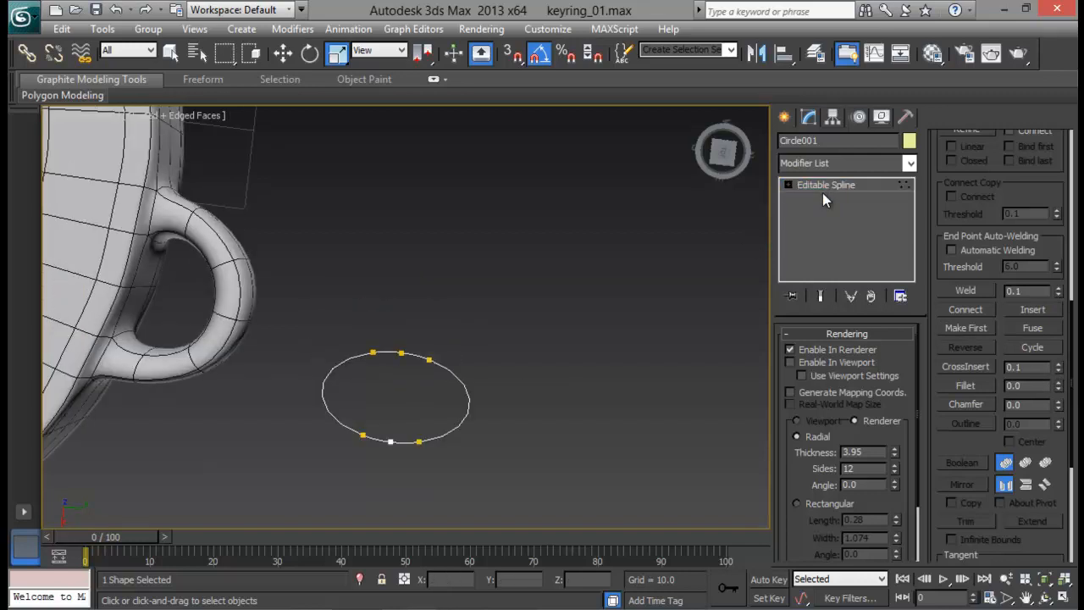
pyautogui.press('Delete')
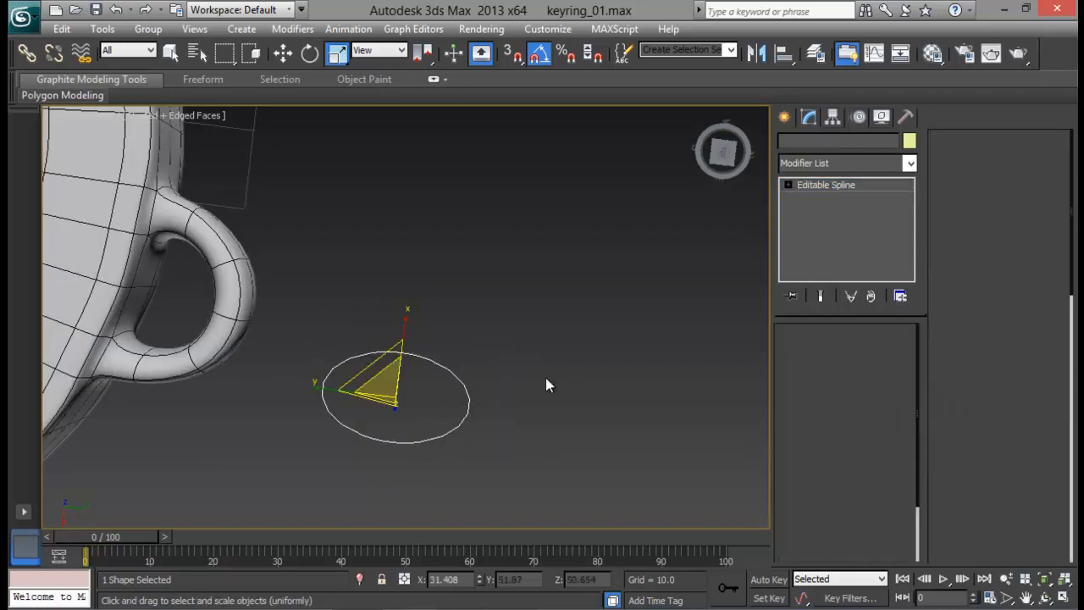
pyautogui.click(784, 116)
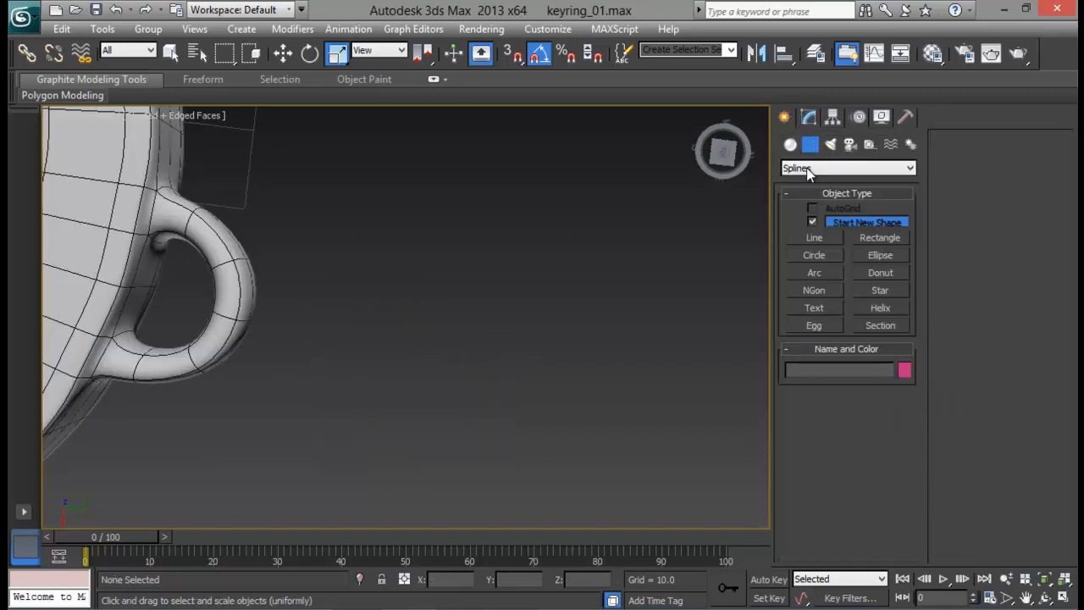
pyautogui.click(871, 253)
pyautogui.moveTo(394, 339); pyautogui.dragTo(559, 431)
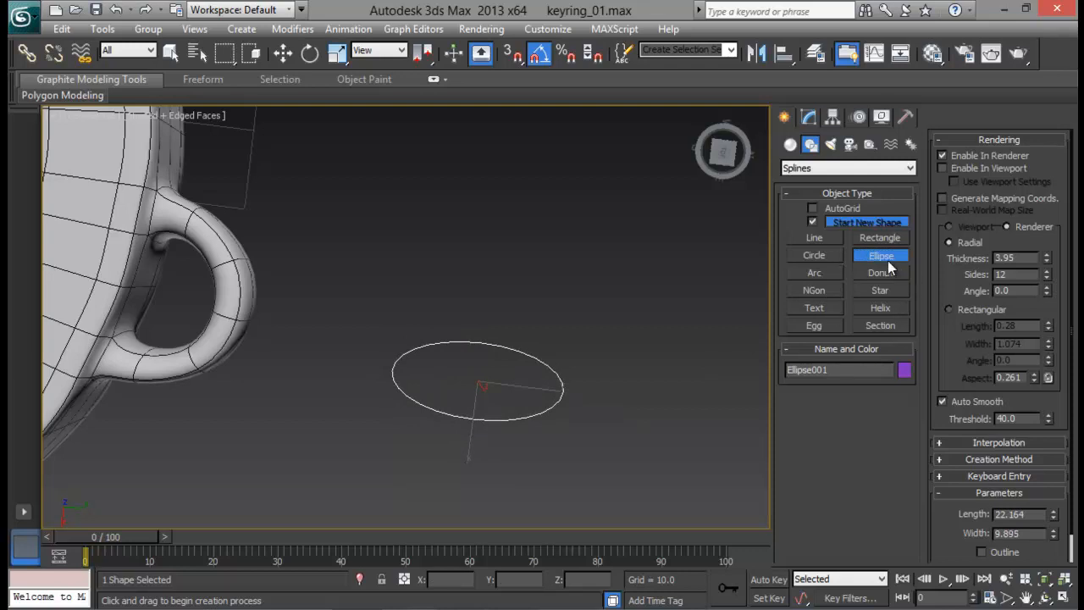
pyautogui.rightClick(533, 307)
pyautogui.click(808, 117)
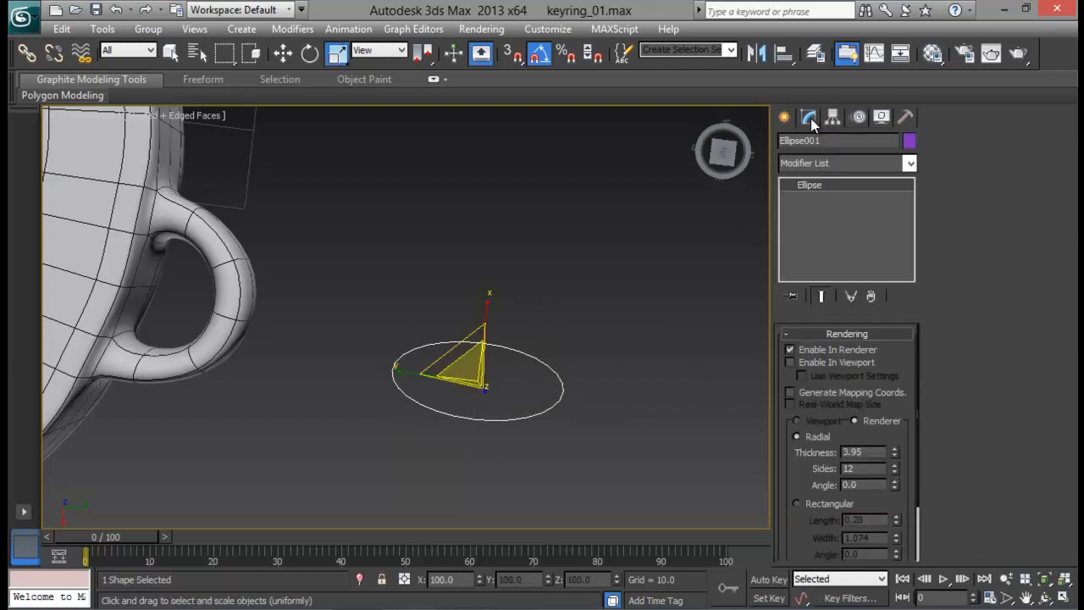
pyautogui.rightClick(545, 358)
pyautogui.moveTo(627, 510)
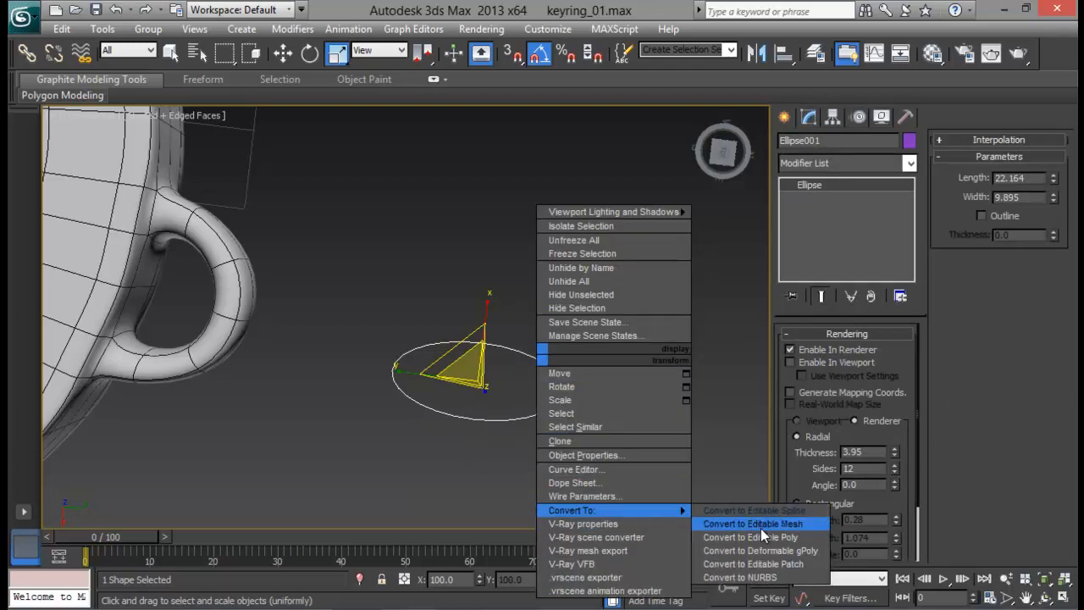
pyautogui.press('Delete')
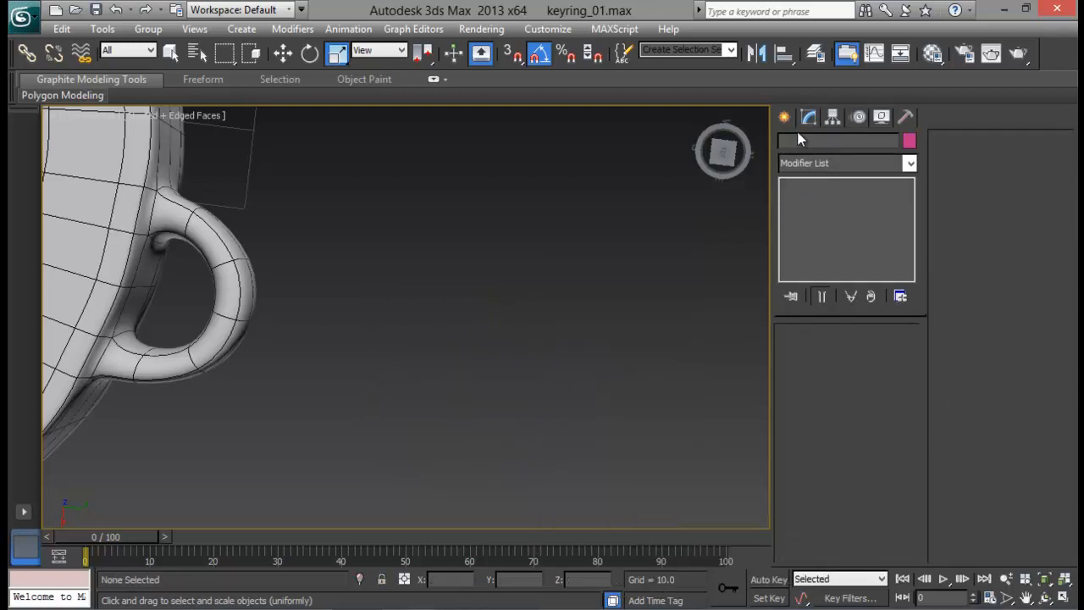
# Step: Draw a rectangle spline about 33 long and 18 wide on the grid plane beside the heart's hanging loop
pyautogui.click(784, 117)
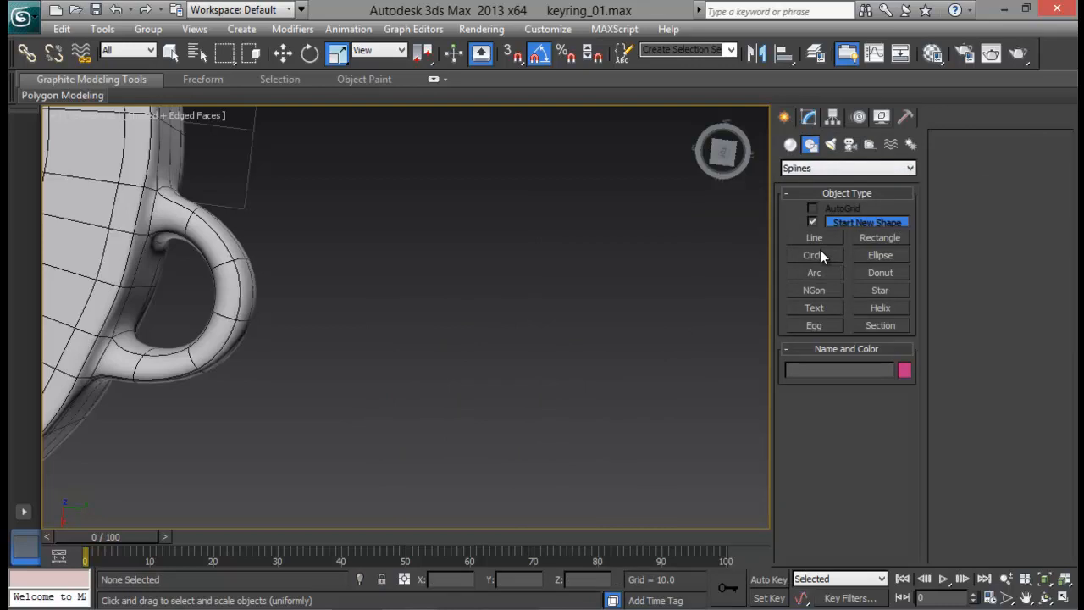
pyautogui.click(878, 240)
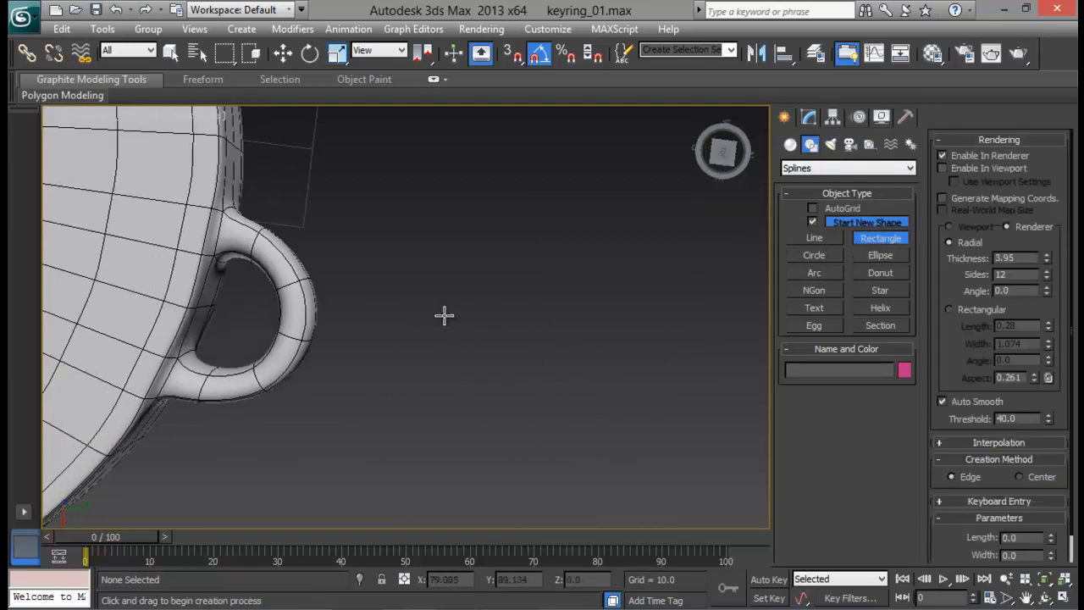
pyautogui.moveTo(443, 314)
pyautogui.mouseDown(button='middle')
pyautogui.moveTo(447, 305)
pyautogui.moveTo(411, 277)
pyautogui.moveTo(416, 375)
pyautogui.moveTo(395, 341)
pyautogui.mouseUp(button='middle')
pyautogui.scroll(-5, 416, 375)
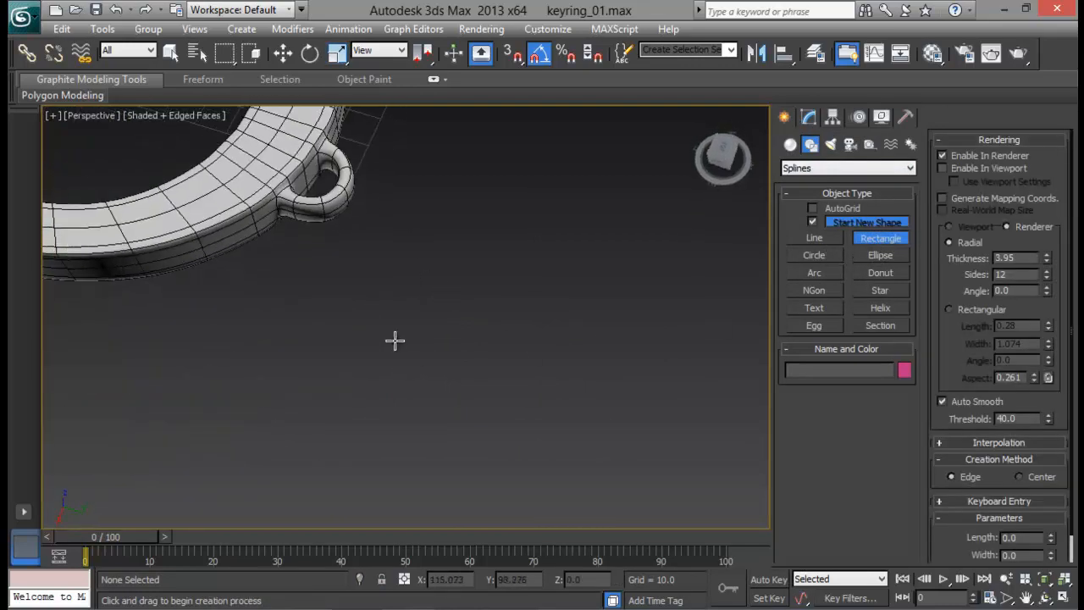
pyautogui.moveTo(389, 275); pyautogui.dragTo(397, 346, button='middle')
pyautogui.moveTo(393, 300)
pyautogui.mouseDown()
pyautogui.moveTo(414, 333)
pyautogui.moveTo(489, 392)
pyautogui.mouseUp()
pyautogui.rightClick(499, 387)
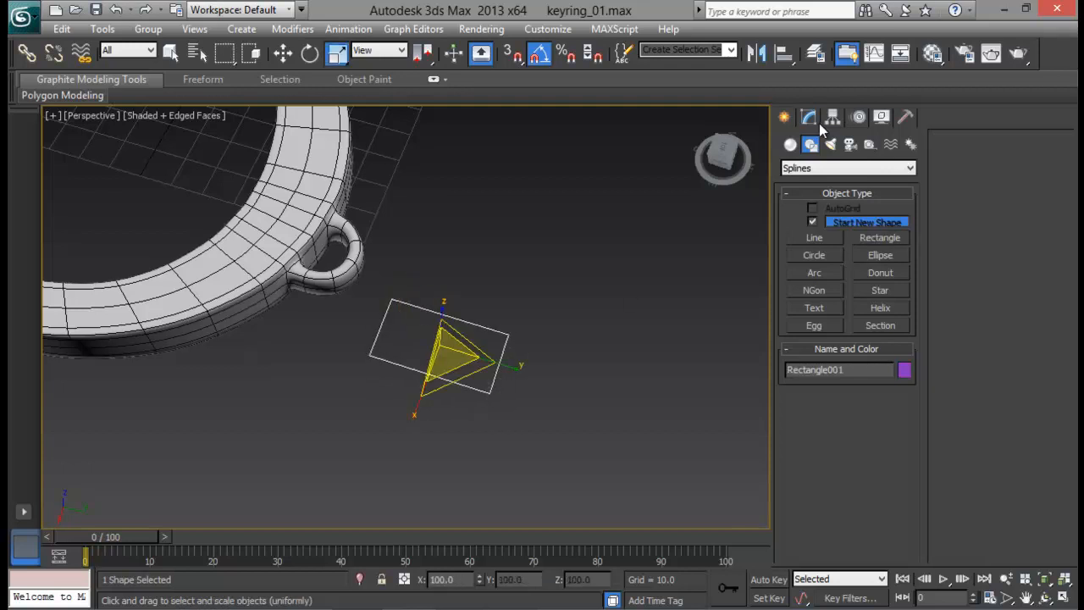
# Step: Convert the rectangle to an Editable Spline
pyautogui.click(810, 117)
pyautogui.rightClick(505, 338)
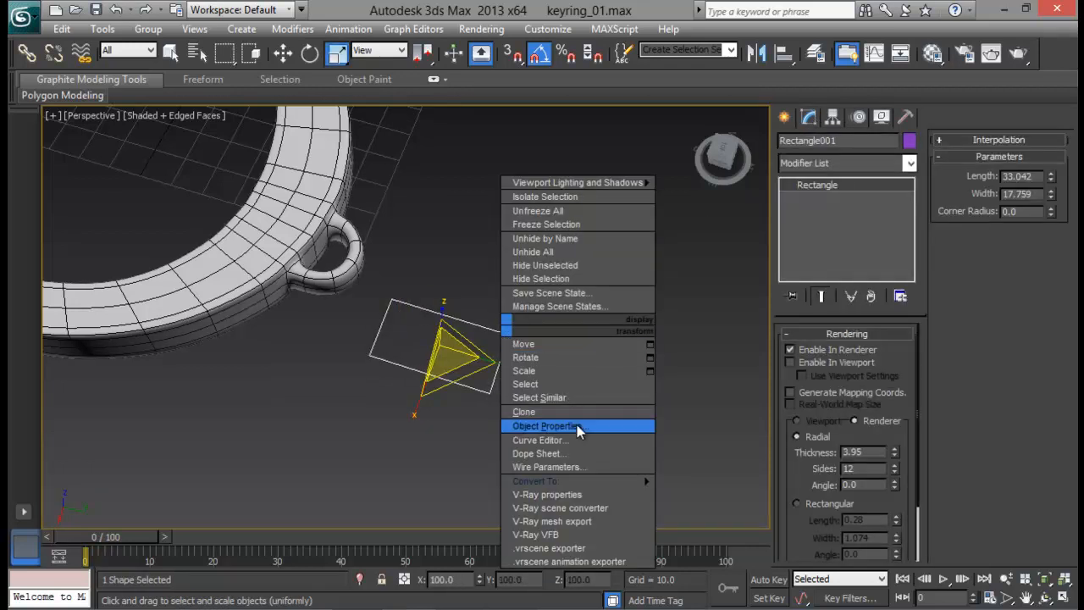
pyautogui.moveTo(606, 479)
pyautogui.click(715, 489)
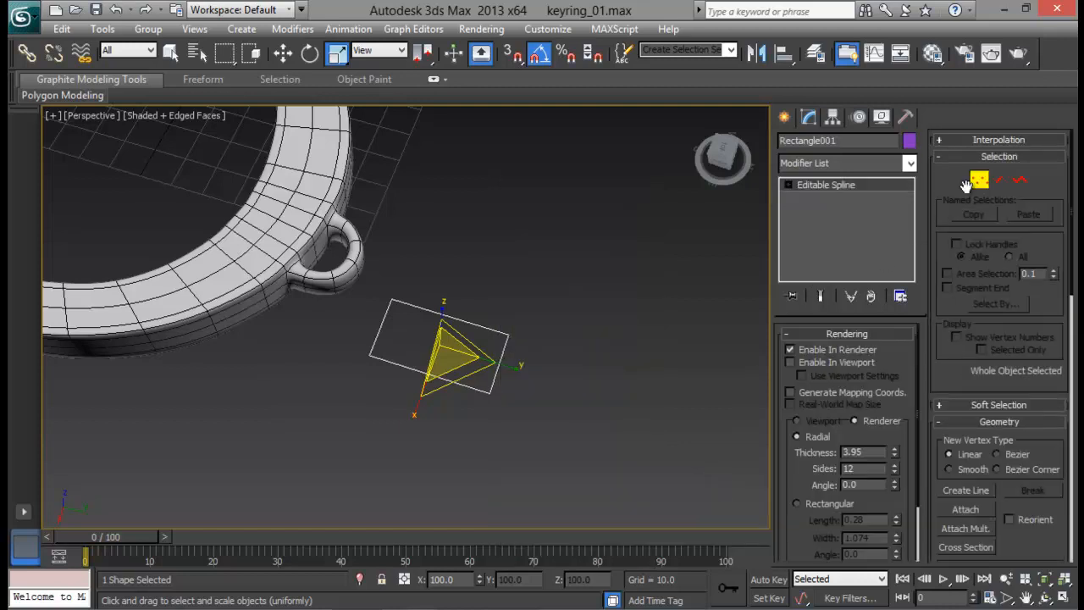
# Step: Fillet all four corner vertices of the rectangle to form a link shape with rounded ends
pyautogui.click(965, 182)
pyautogui.moveTo(581, 271); pyautogui.dragTo(216, 479)
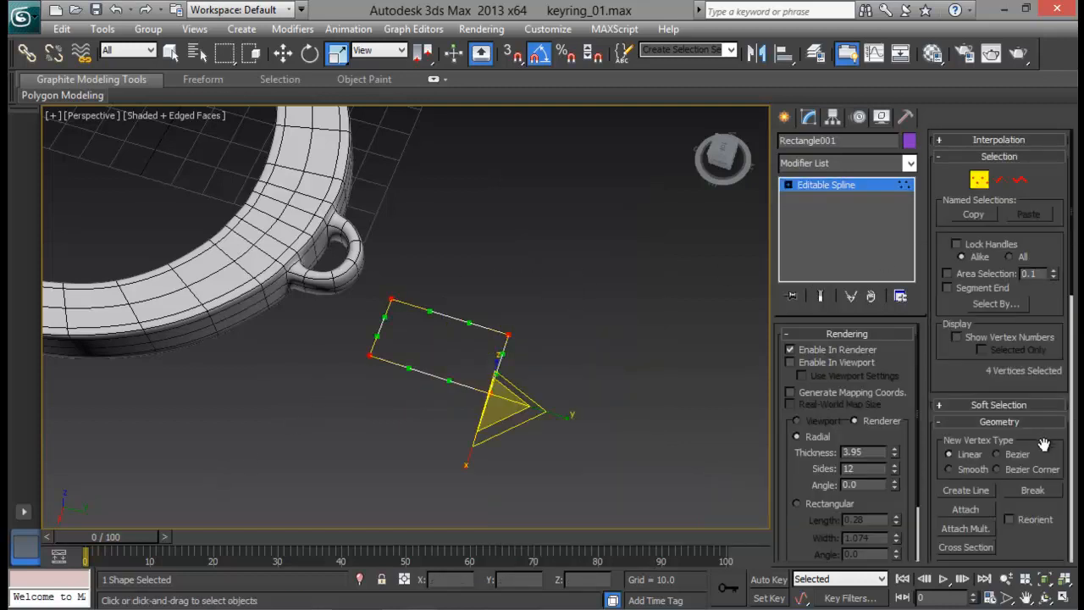
pyautogui.moveTo(1043, 445); pyautogui.dragTo(1023, 164)
pyautogui.moveTo(987, 430); pyautogui.dragTo(1001, 340)
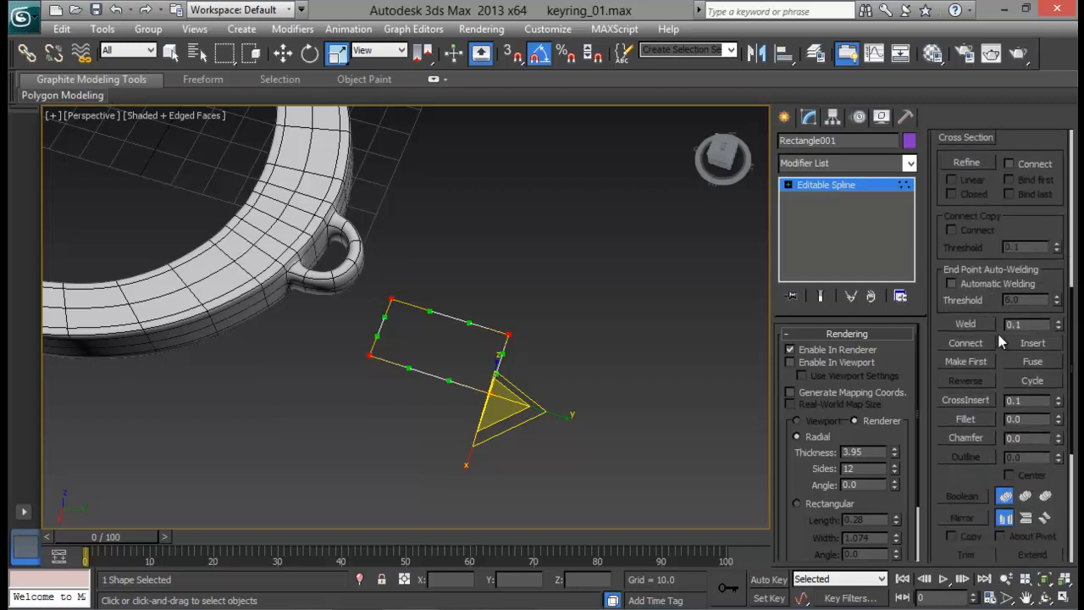
pyautogui.moveTo(1056, 424); pyautogui.dragTo(1056, 401)
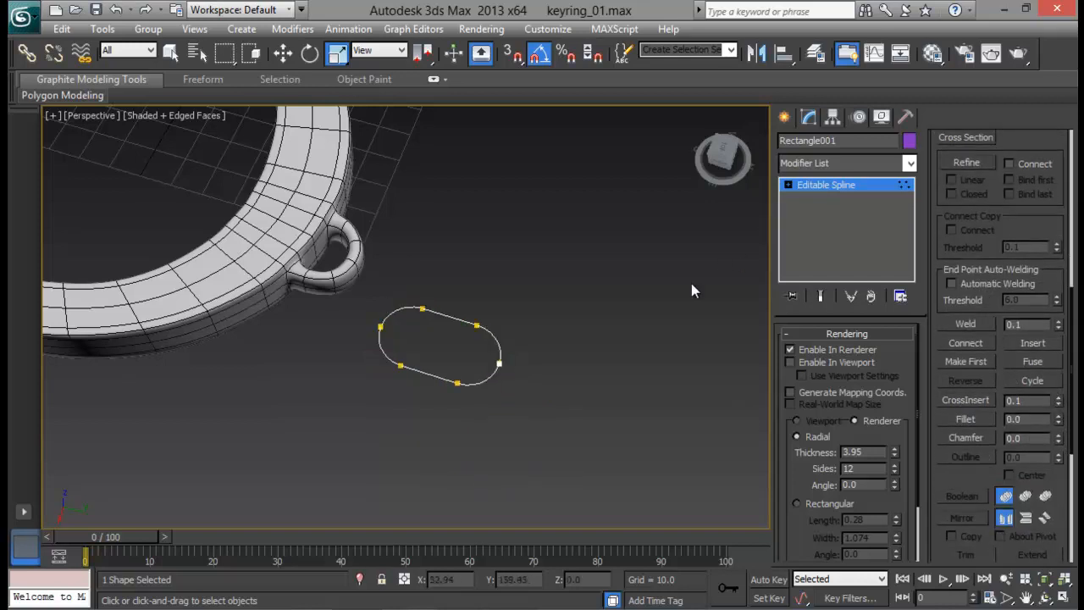
# Step: Enable viewport rendering on the rounded rectangle spline so it displays as a thick link
pyautogui.moveTo(494, 368); pyautogui.dragTo(497, 402, button='middle')
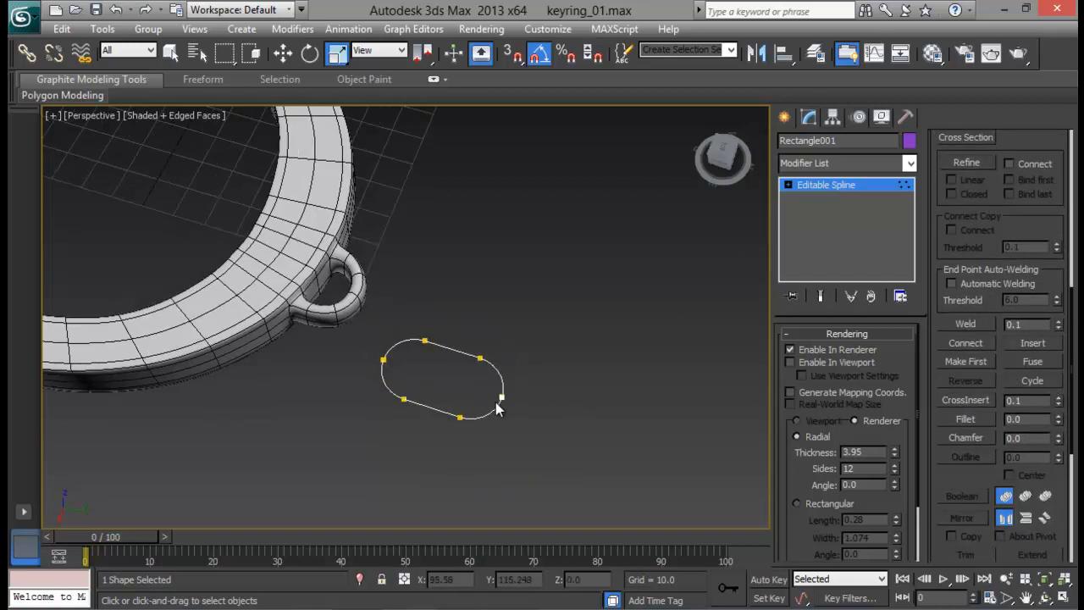
pyautogui.click(871, 360)
pyautogui.keyDown('alt'); pyautogui.moveTo(567, 339); pyautogui.dragTo(542, 367, button='middle'); pyautogui.keyUp('alt')
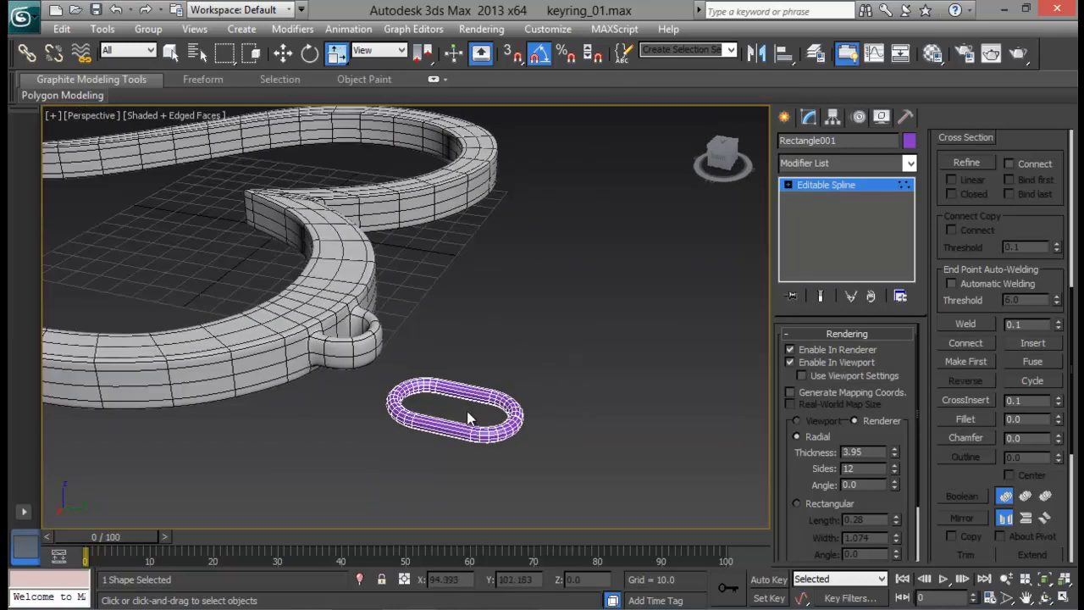
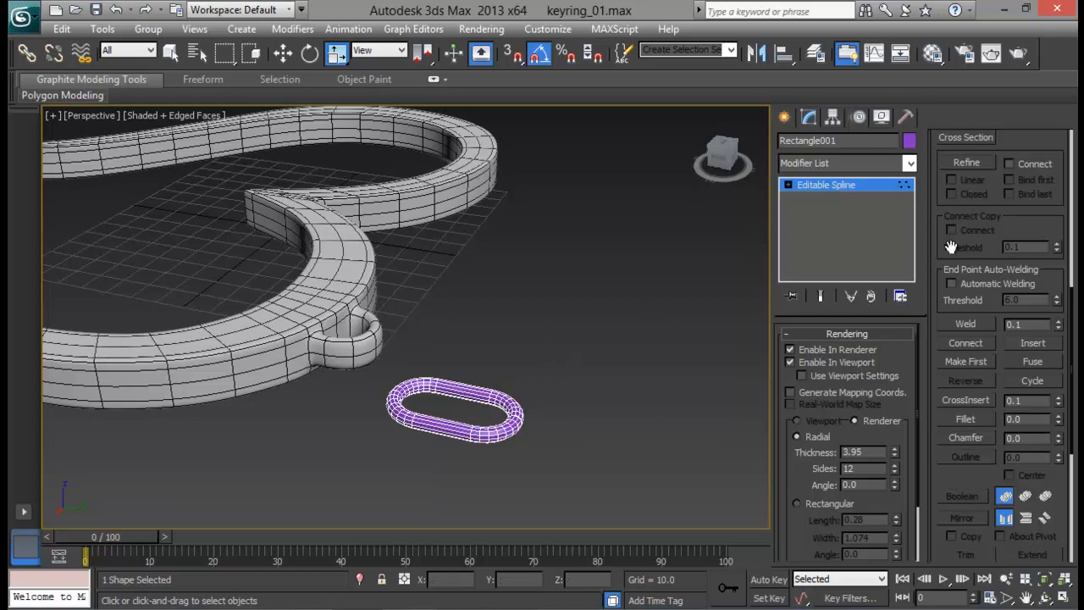
# Step: Leave vertex editing and scale the whole link uniformly to about 60%
pyautogui.moveTo(950, 246); pyautogui.dragTo(972, 481)
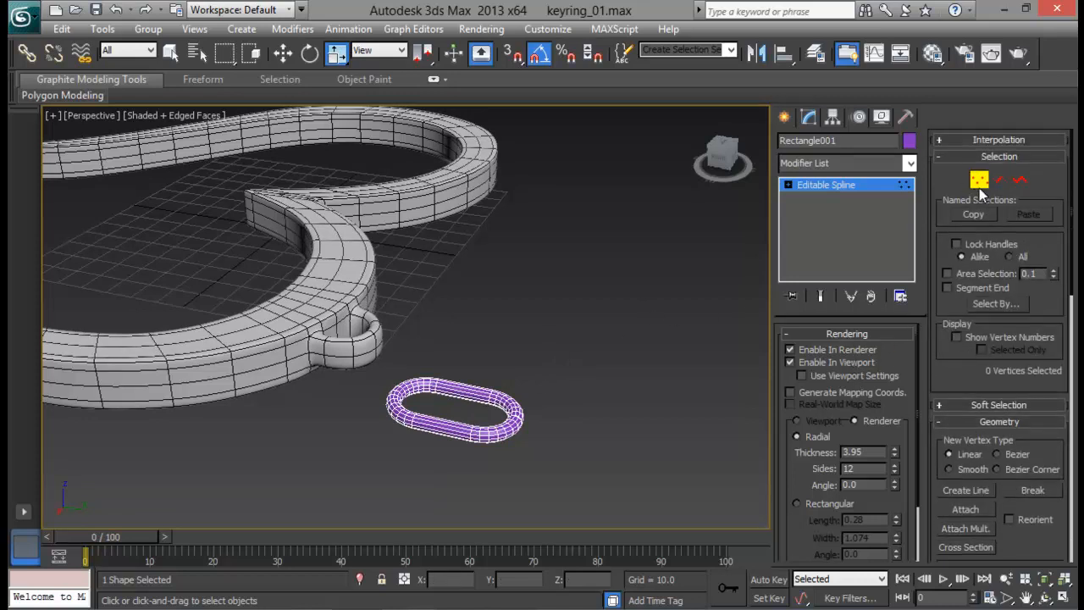
pyautogui.click(979, 189)
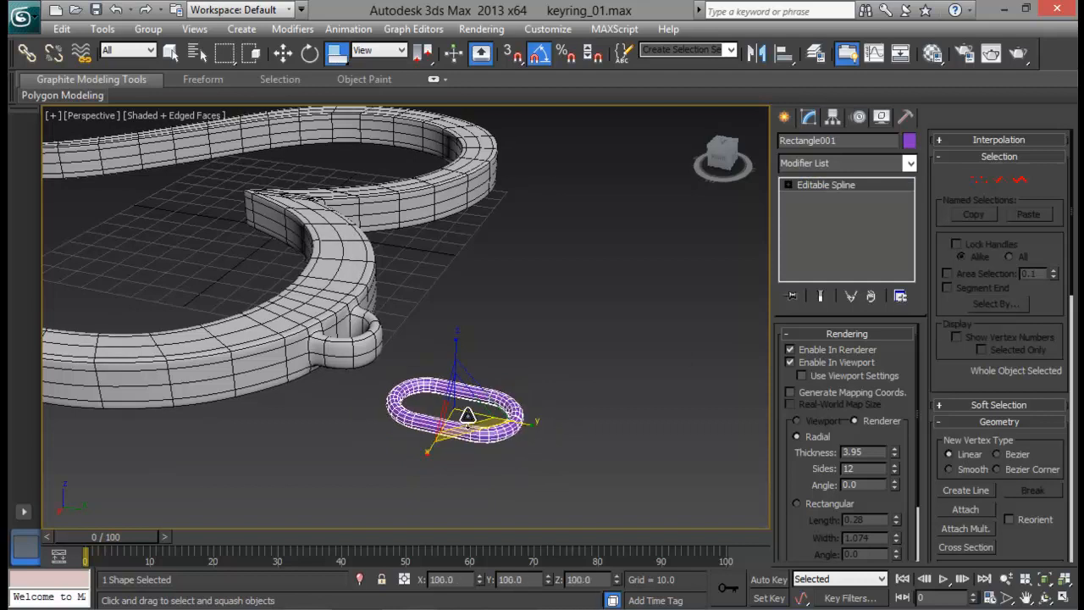
pyautogui.moveTo(332, 58); pyautogui.dragTo(337, 83)
pyautogui.moveTo(464, 401); pyautogui.dragTo(462, 459)
# Step: Set the link's radial rendering thickness to 4.5
pyautogui.scroll(-1, 803, 480)
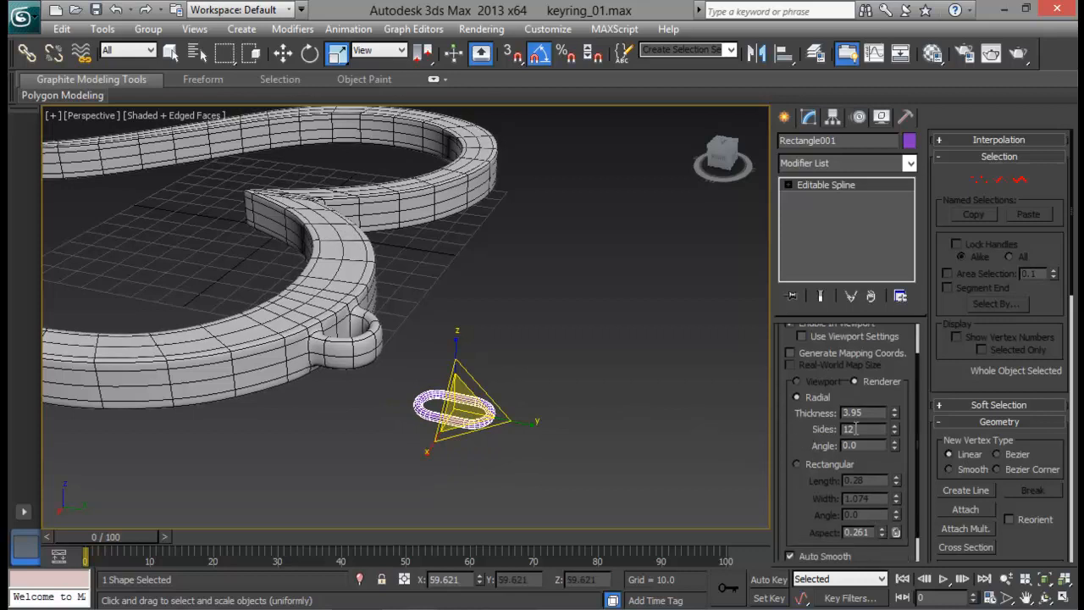
pyautogui.write('4.5')
pyautogui.press('Return')
# Step: Move the link along Y to about 78.25 and raise it to about 11.65 in Z so it passes through the hanging loop
pyautogui.moveTo(504, 400)
pyautogui.keyDown('alt'); pyautogui.mouseDown(button='middle')
pyautogui.moveTo(430, 435)
pyautogui.moveTo(435, 450)
pyautogui.moveTo(497, 395)
pyautogui.mouseUp(button='middle'); pyautogui.keyUp('alt')
pyautogui.press('w')
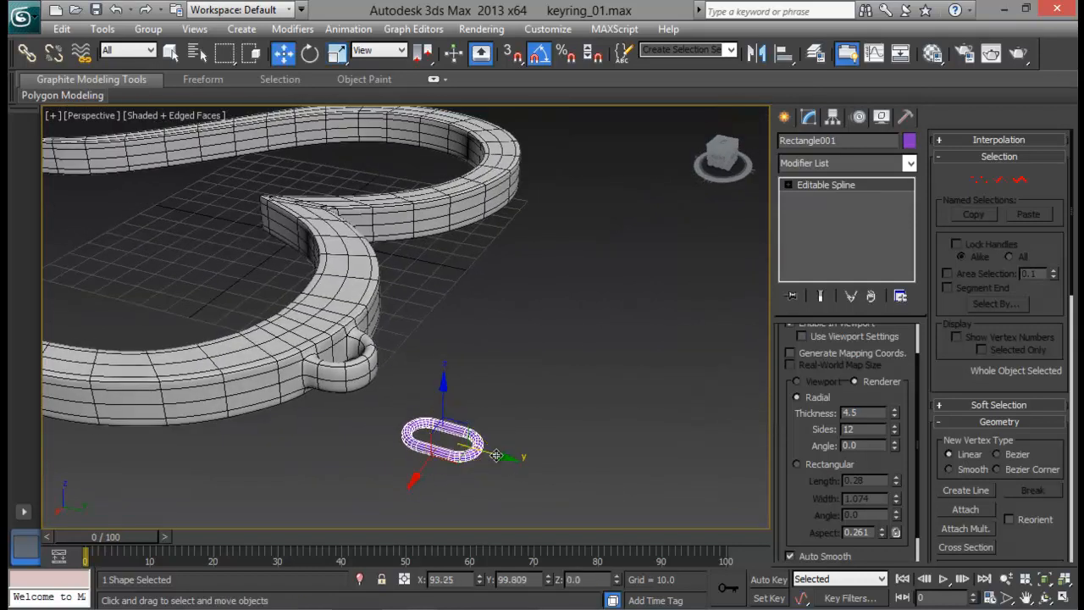
pyautogui.moveTo(495, 447); pyautogui.dragTo(421, 421)
pyautogui.scroll(4, 420, 422)
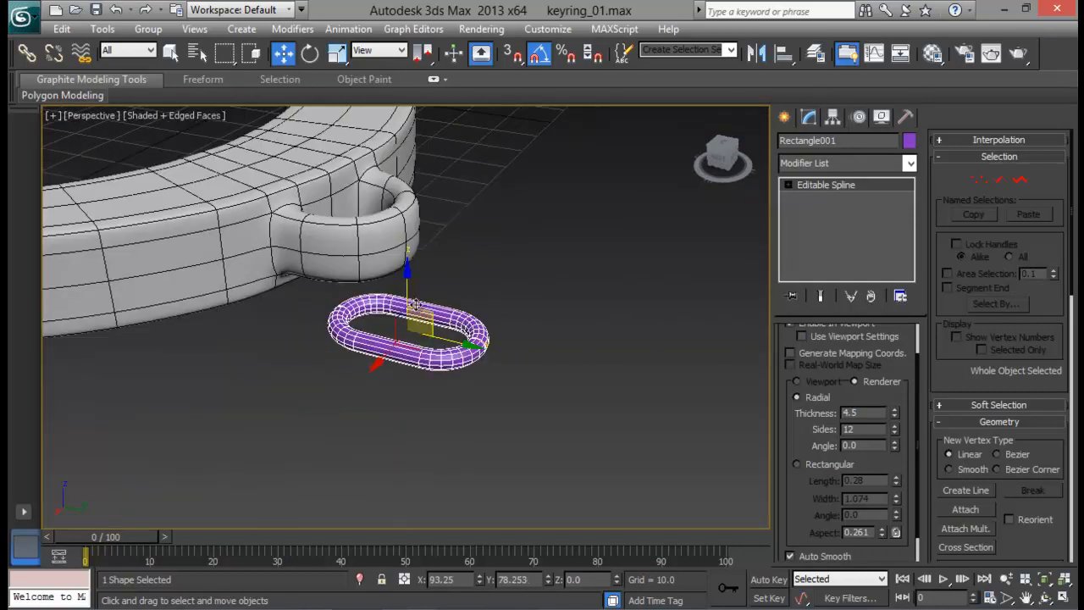
pyautogui.moveTo(403, 288); pyautogui.dragTo(399, 208)
pyautogui.keyDown('alt'); pyautogui.moveTo(398, 208); pyautogui.dragTo(570, 340, button='middle'); pyautogui.keyUp('alt')
# Step: Clone the link along Y, about 13.55 apart, as 15 copies to form a row of chain links
pyautogui.scroll(-5, 570, 356)
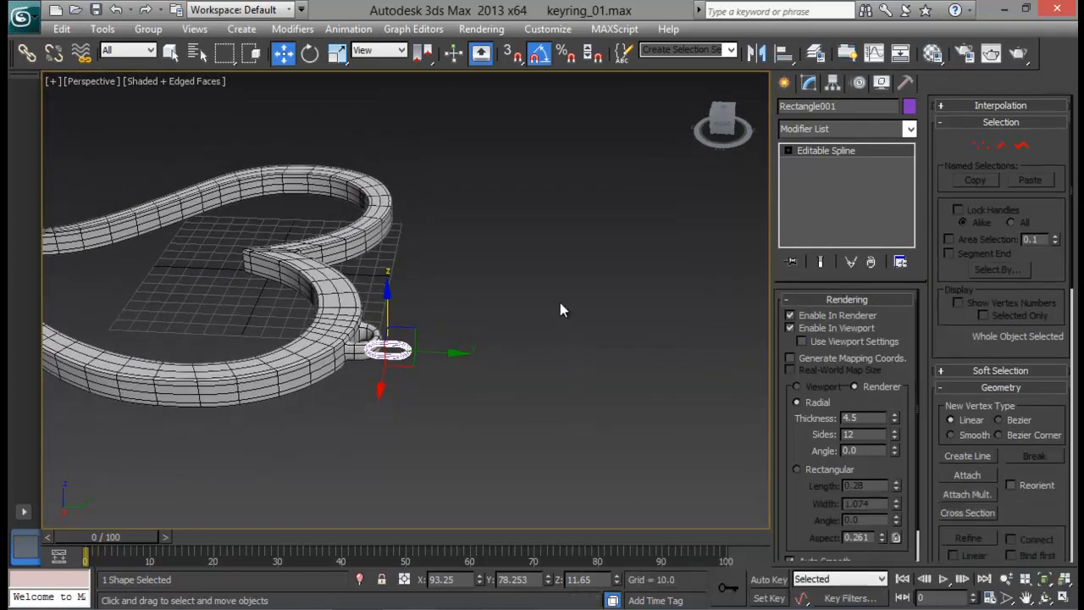
pyautogui.moveTo(398, 391); pyautogui.dragTo(402, 411, button='middle')
pyautogui.scroll(5, 401, 411)
pyautogui.moveTo(429, 377); pyautogui.dragTo(440, 285, button='middle')
pyautogui.scroll(-3, 452, 344)
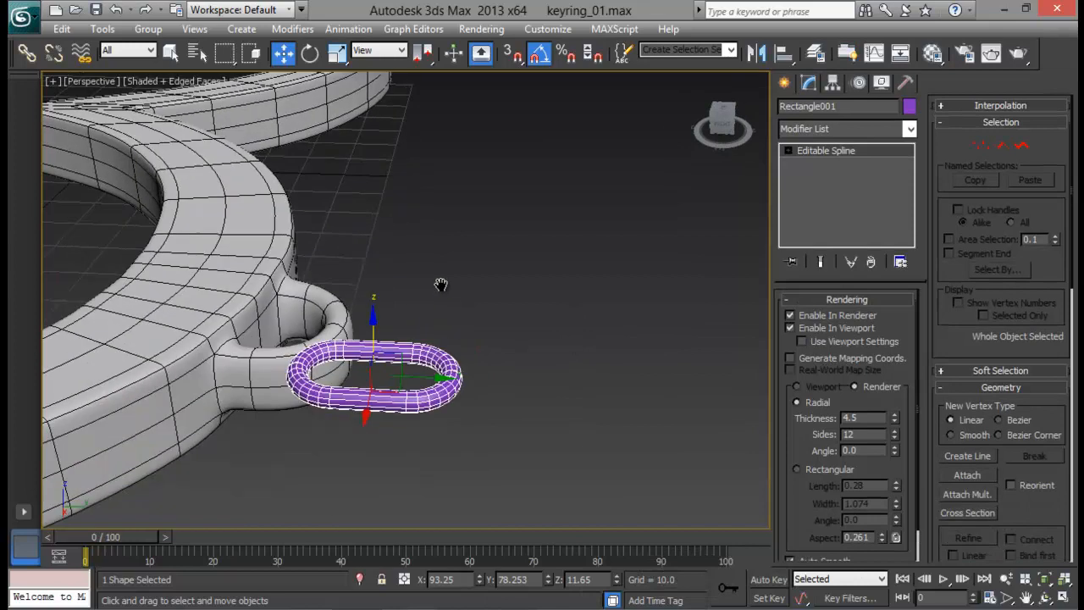
pyautogui.keyDown('shift'); pyautogui.moveTo(428, 378); pyautogui.dragTo(535, 395); pyautogui.keyUp('shift')
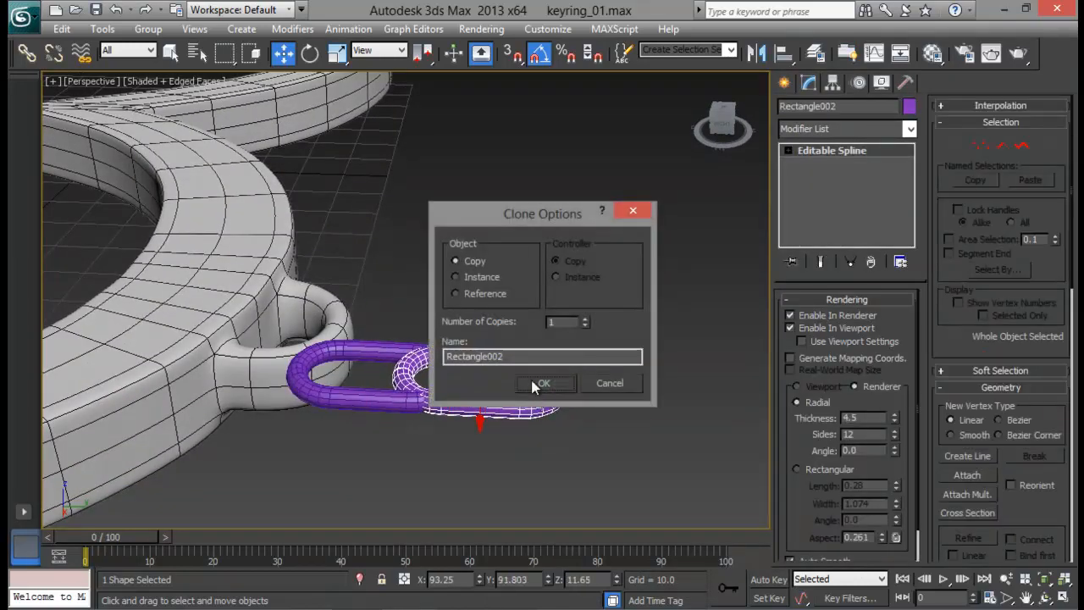
pyautogui.click(584, 319)
pyautogui.click(584, 318)
pyautogui.click(585, 319)
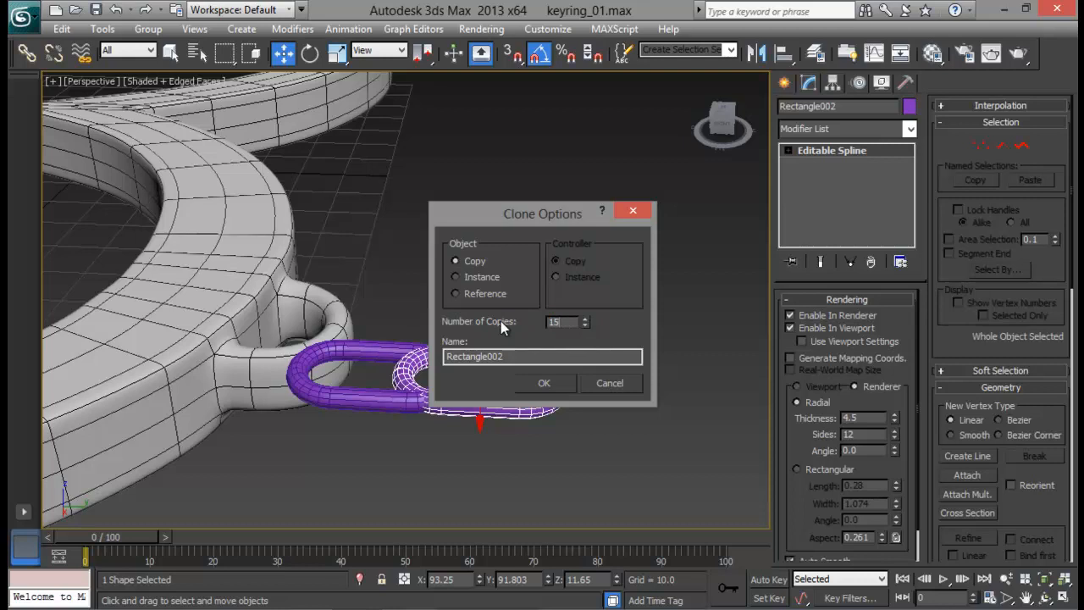
pyautogui.click(547, 385)
pyautogui.moveTo(530, 314); pyautogui.dragTo(346, 327, button='middle')
pyautogui.scroll(-7, 346, 327)
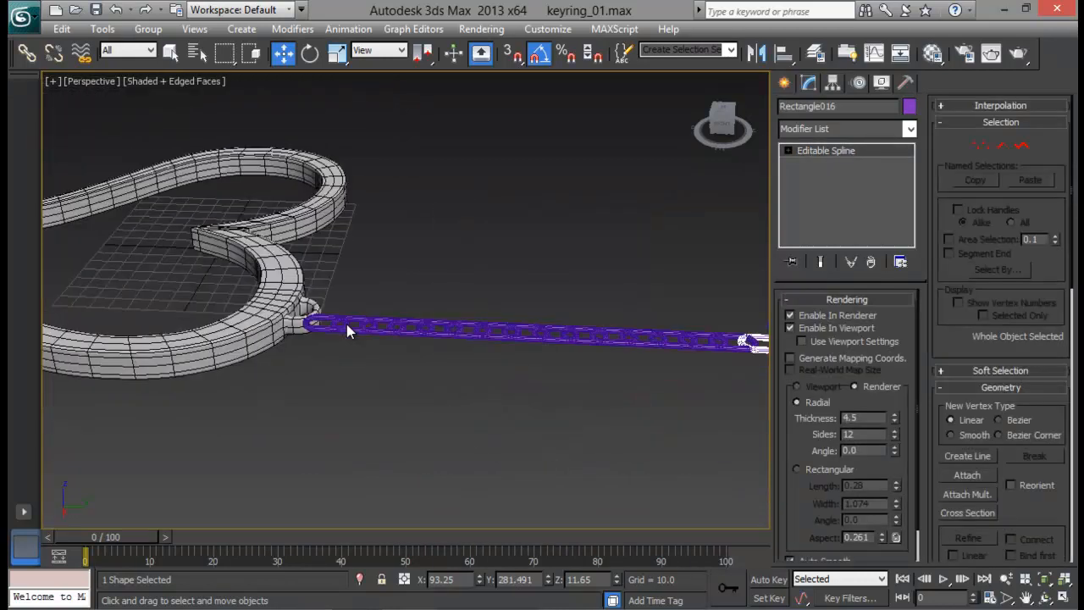
# Step: Delete the surplus links at the far end of the chain row
pyautogui.moveTo(569, 294)
pyautogui.mouseDown(button='middle')
pyautogui.moveTo(513, 323)
pyautogui.moveTo(514, 290)
pyautogui.moveTo(476, 278)
pyautogui.mouseUp(button='middle')
pyautogui.scroll(5, 523, 329)
pyautogui.scroll(-4, 511, 337)
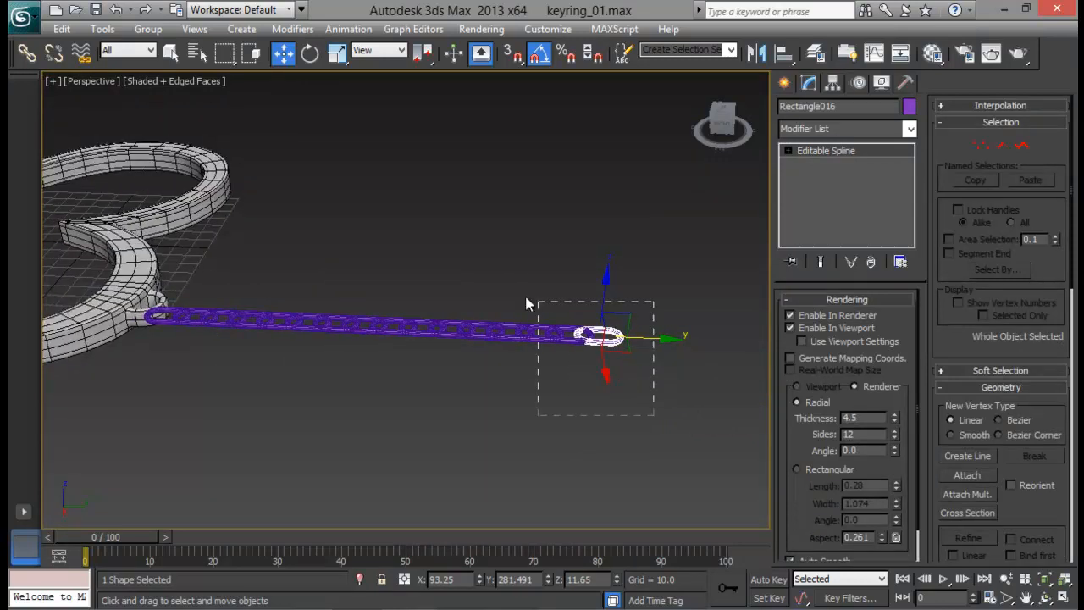
pyautogui.moveTo(526, 297); pyautogui.dragTo(507, 283)
pyautogui.press('Delete')
# Step: Rotate every second link 90 degrees about Y, starting with the one in the hanging loop, so the links interlock
pyautogui.moveTo(486, 318); pyautogui.dragTo(564, 291, button='middle')
pyautogui.scroll(5, 573, 352)
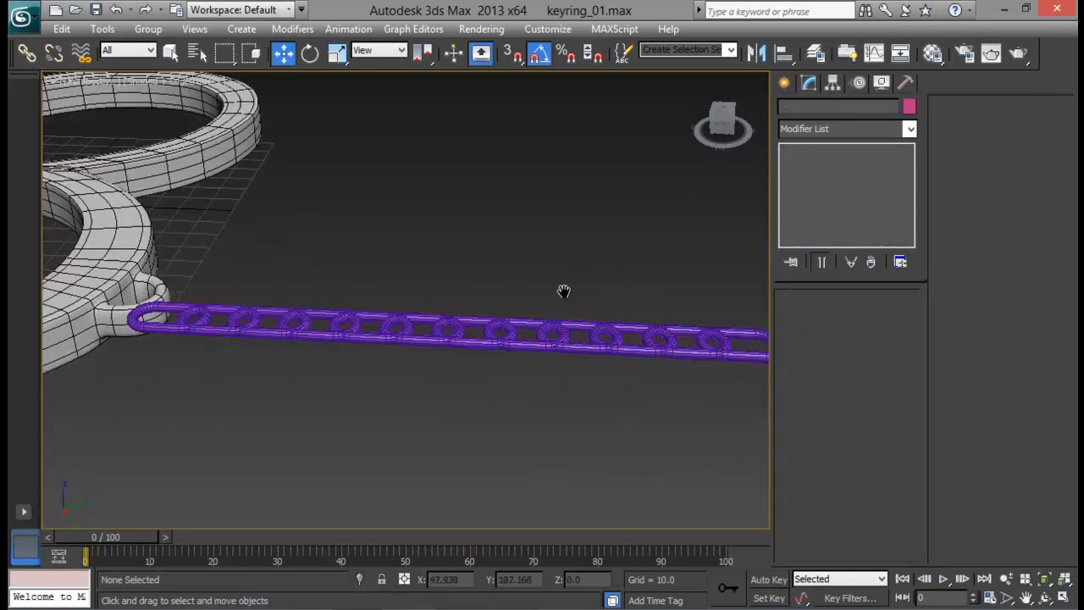
pyautogui.click(152, 317)
pyautogui.keyDown('ctrl'); pyautogui.click(254, 333); pyautogui.keyUp('ctrl')
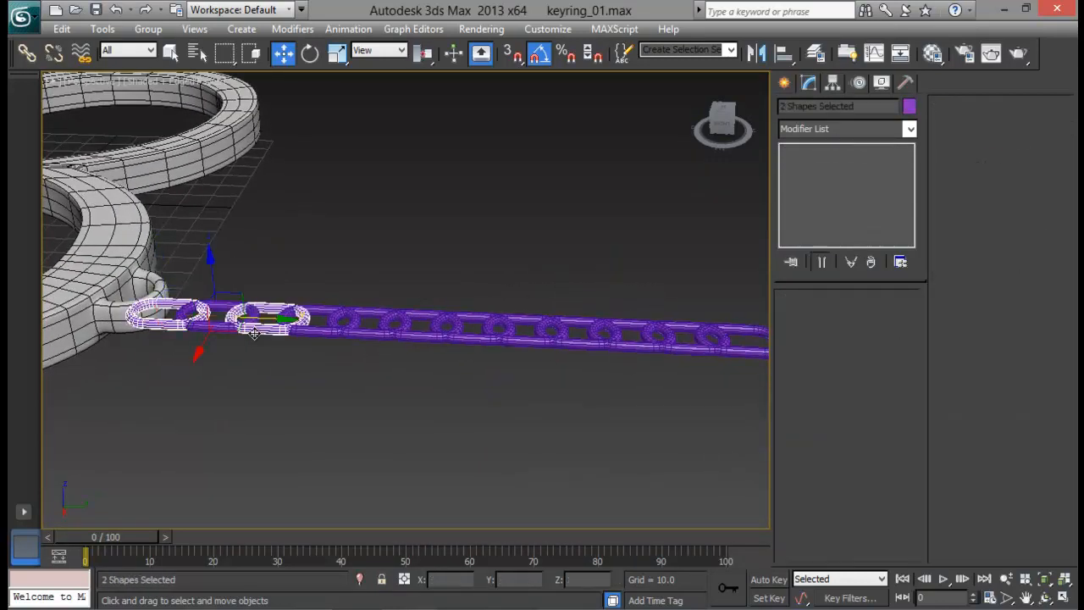
pyautogui.keyDown('ctrl'); pyautogui.click(369, 335); pyautogui.keyUp('ctrl')
pyautogui.keyDown('ctrl'); pyautogui.click(467, 339); pyautogui.keyUp('ctrl')
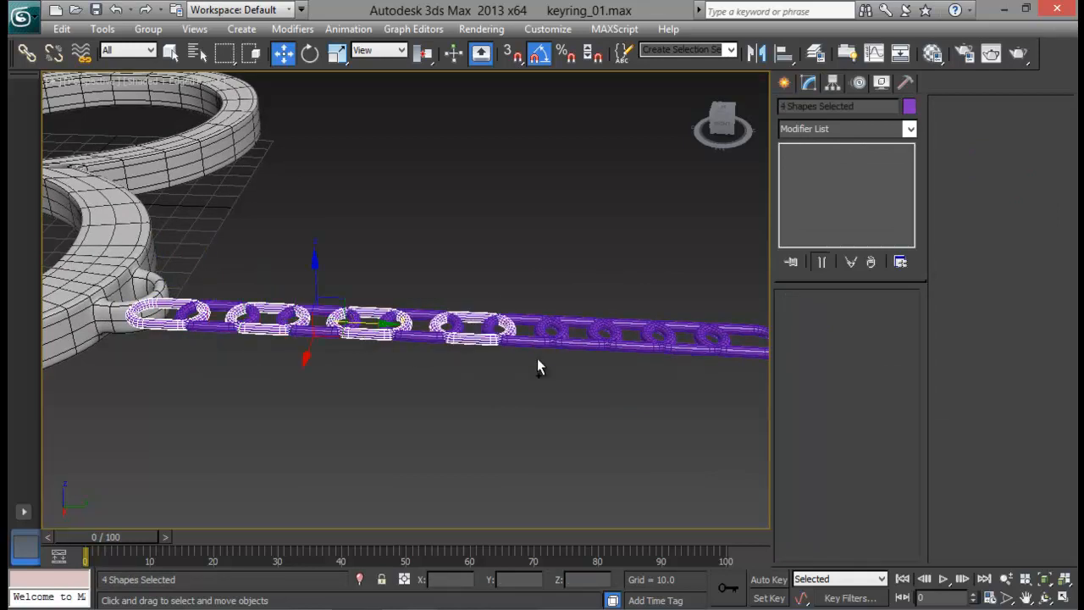
pyautogui.keyDown('ctrl'); pyautogui.click(588, 346); pyautogui.keyUp('ctrl')
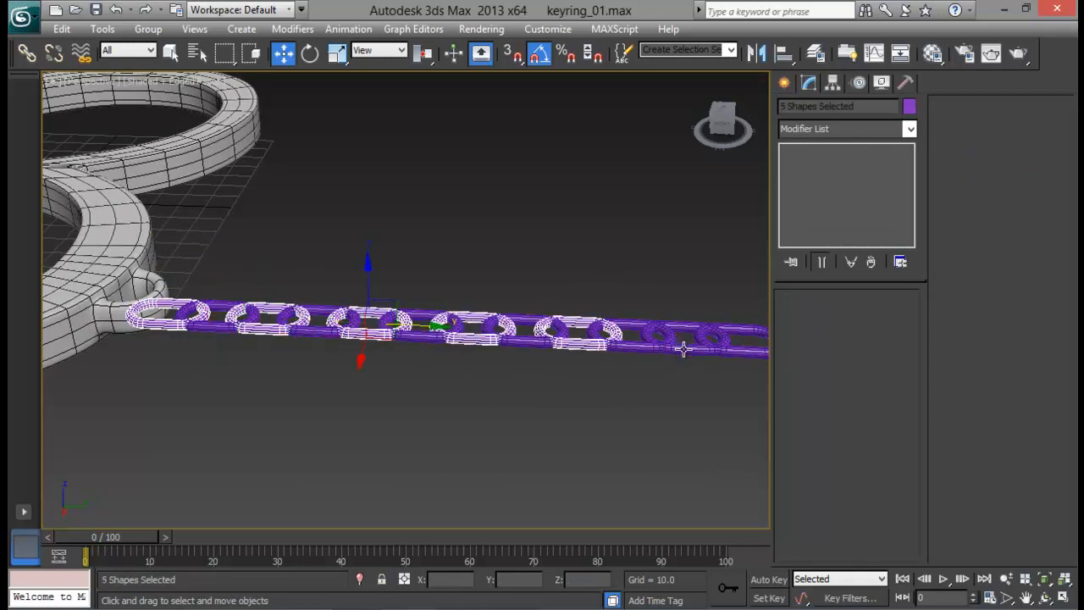
pyautogui.keyDown('ctrl'); pyautogui.click(684, 349); pyautogui.keyUp('ctrl')
pyautogui.moveTo(694, 415); pyautogui.dragTo(541, 387, button='middle')
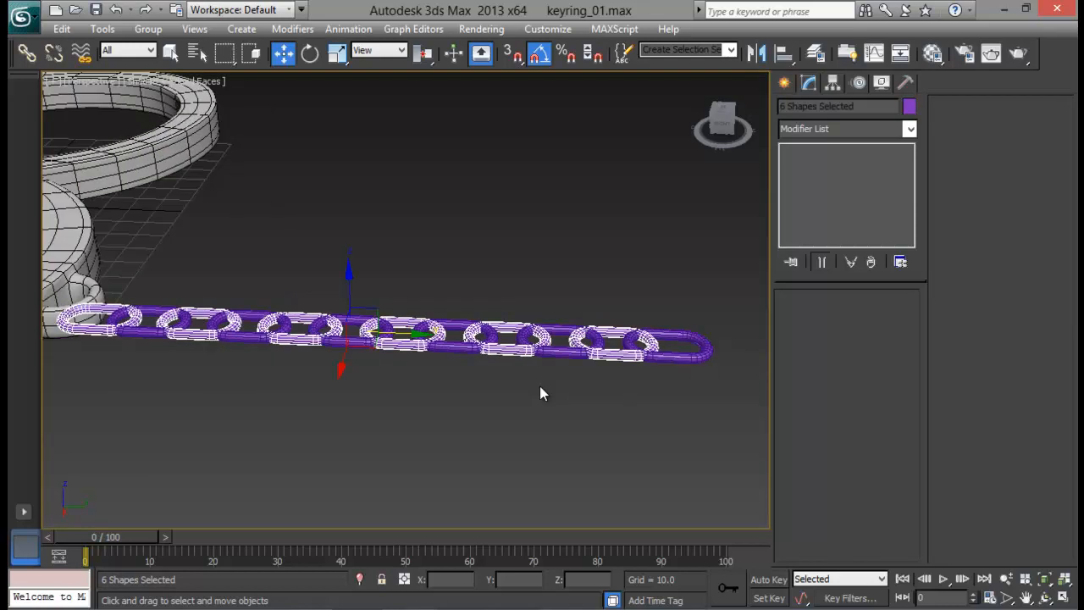
pyautogui.press('e')
pyautogui.moveTo(352, 315); pyautogui.dragTo(357, 376)
pyautogui.keyDown('alt'); pyautogui.moveTo(477, 406); pyautogui.dragTo(527, 381, button='middle'); pyautogui.keyUp('alt')
pyautogui.scroll(-5, 581, 337)
pyautogui.click(546, 398)
pyautogui.scroll(3, 545, 392)
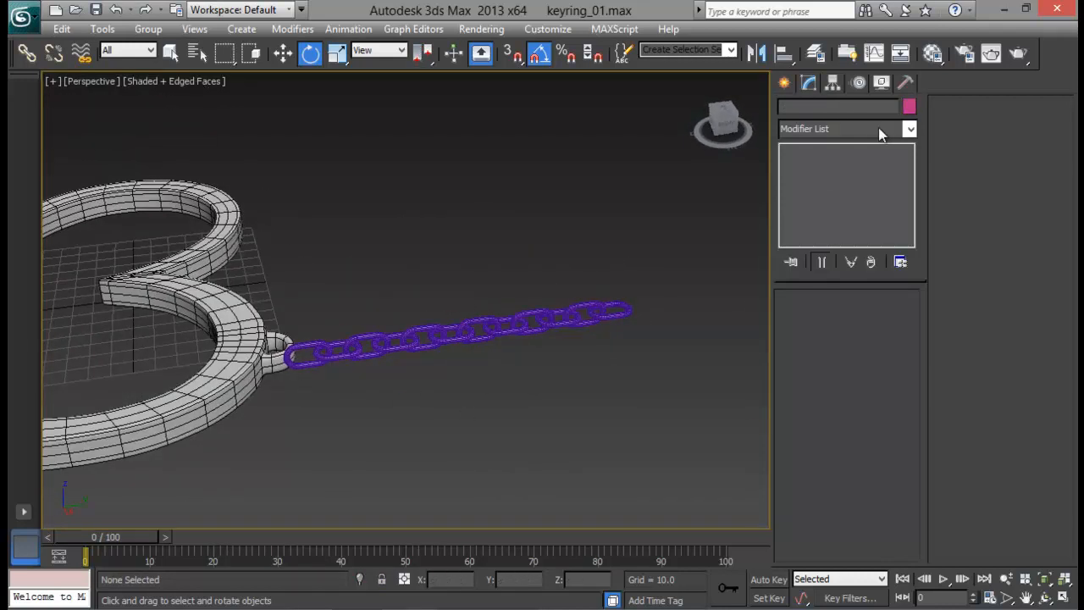
# Step: Draw an S-shaped Line spline from the first link at the hanging loop, curving out beside the chain
pyautogui.click(784, 82)
pyautogui.click(814, 204)
pyautogui.keyDown('alt'); pyautogui.moveTo(468, 377); pyautogui.dragTo(311, 383, button='middle'); pyautogui.keyUp('alt')
pyautogui.click(239, 385)
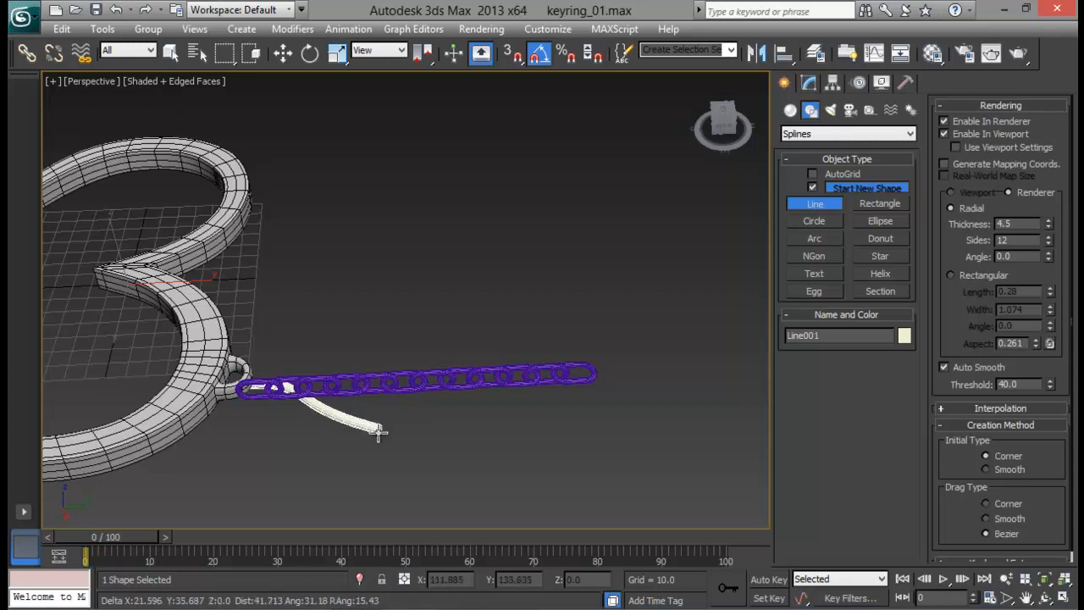
pyautogui.click(366, 462)
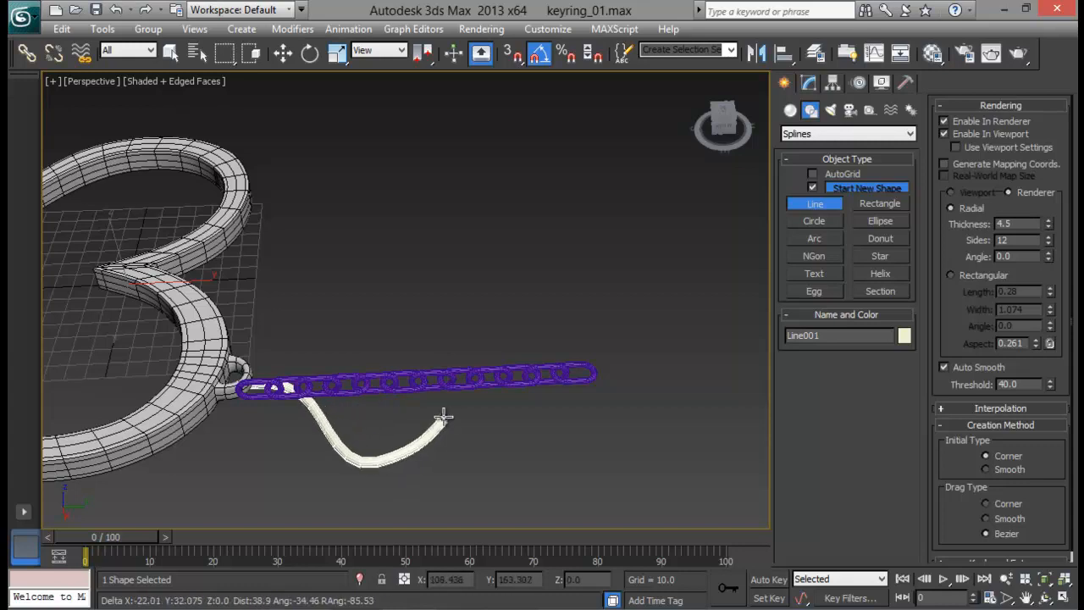
pyautogui.click(433, 422)
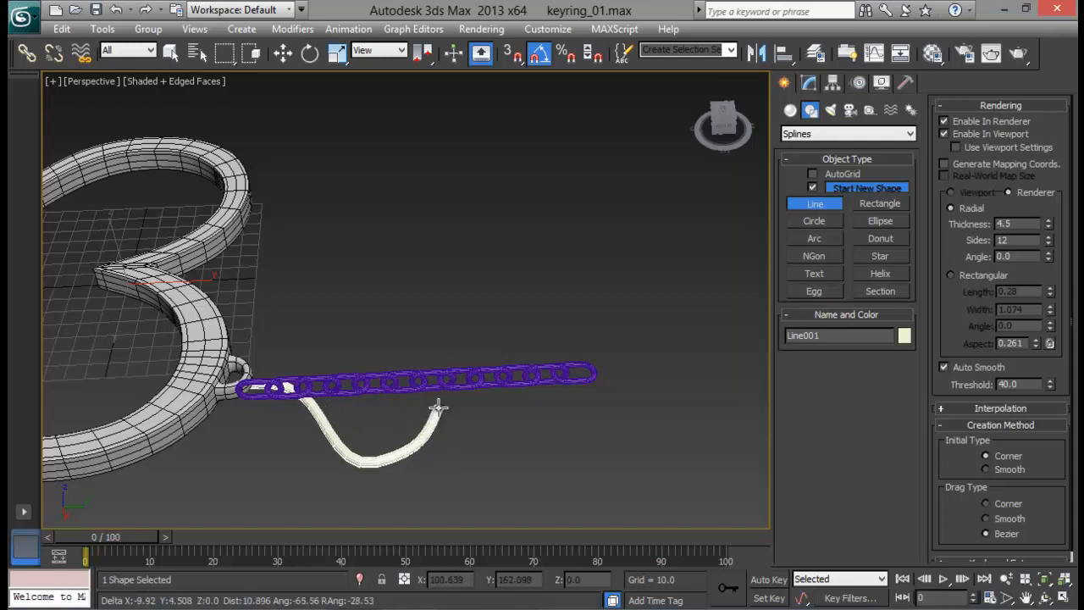
pyautogui.rightClick(439, 406)
# Step: Select all the chain links without the curved line and group them as "chain"
pyautogui.keyDown('alt'); pyautogui.moveTo(481, 365); pyautogui.dragTo(504, 270, button='middle'); pyautogui.keyUp('alt')
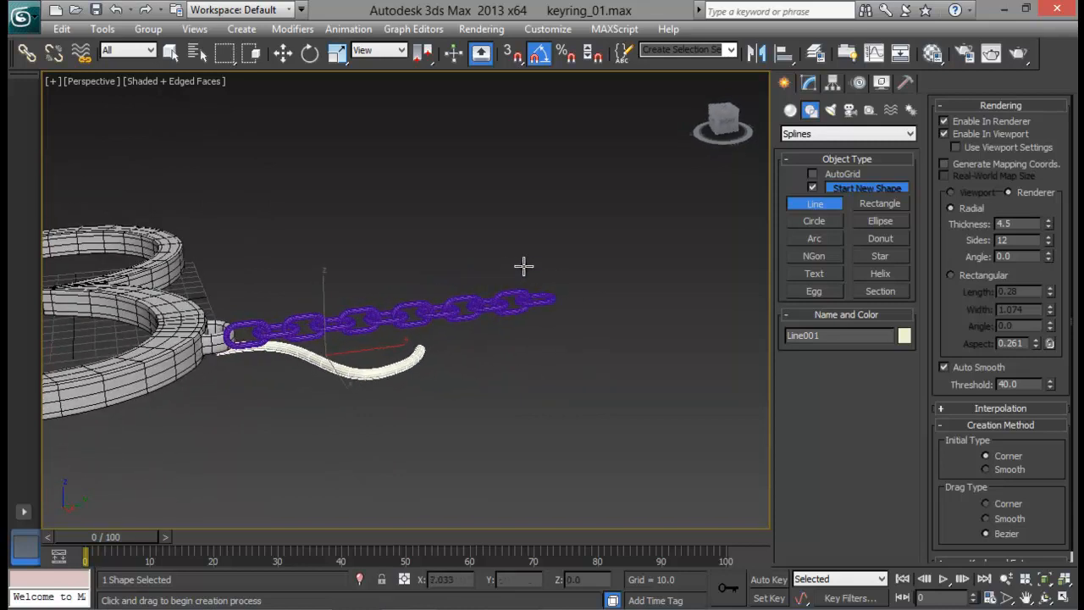
pyautogui.press('e')
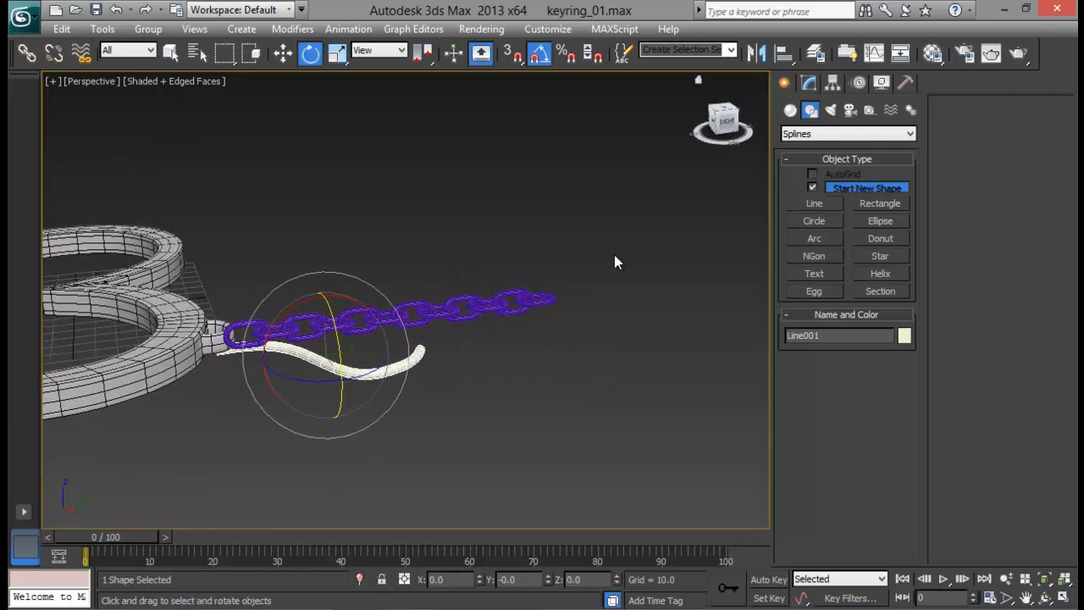
pyautogui.keyDown('alt'); pyautogui.moveTo(614, 263); pyautogui.dragTo(523, 315, button='middle'); pyautogui.keyUp('alt')
pyautogui.click(491, 307)
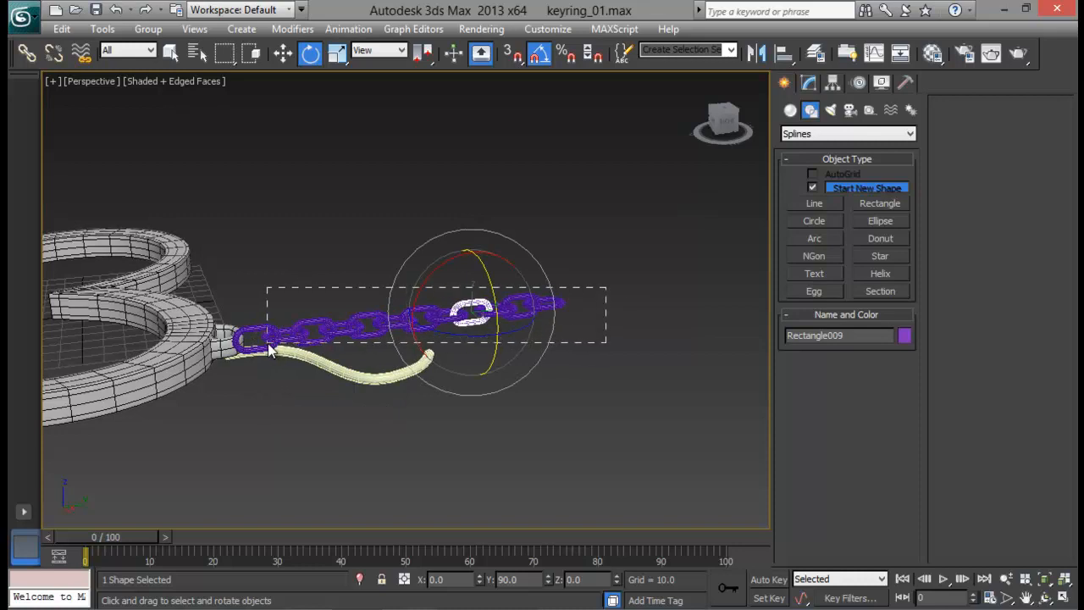
pyautogui.moveTo(267, 345); pyautogui.dragTo(270, 343)
pyautogui.keyDown('alt'); pyautogui.moveTo(270, 343); pyautogui.dragTo(364, 320, button='middle'); pyautogui.keyUp('alt')
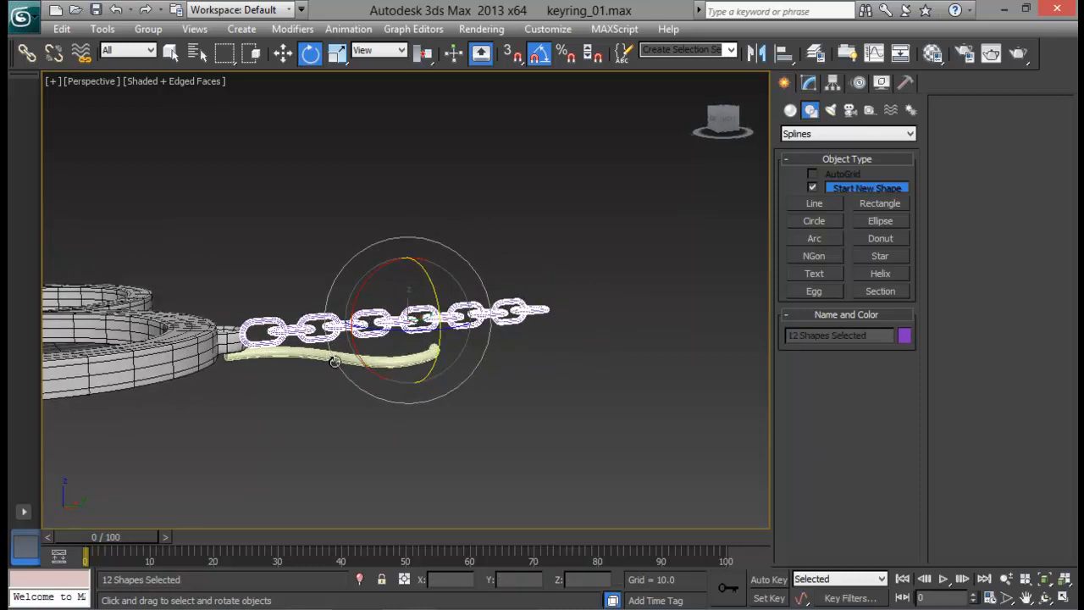
pyautogui.click(147, 29)
pyautogui.click(165, 45)
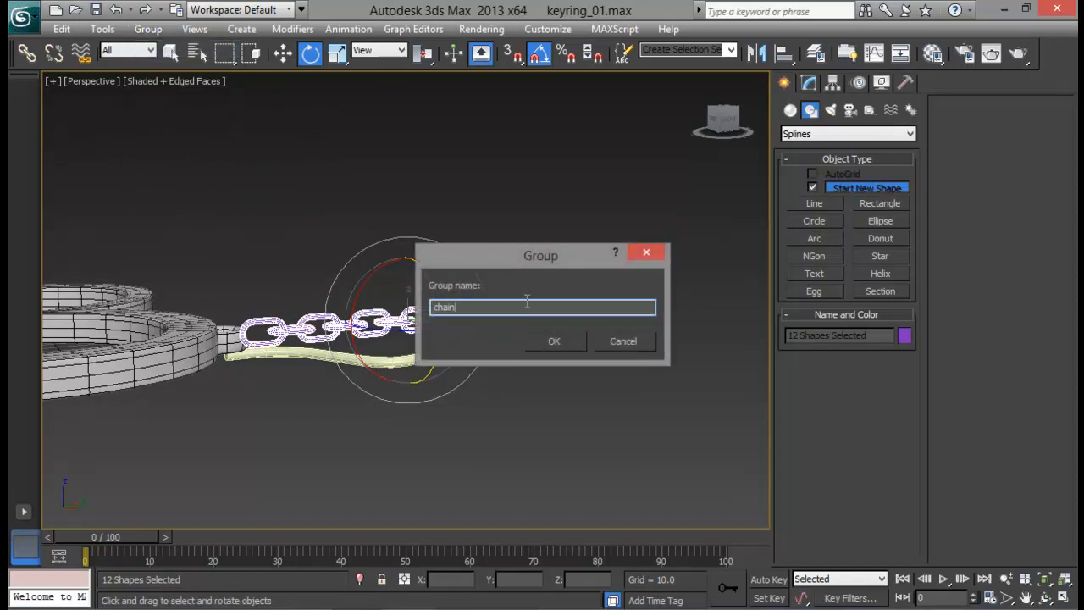
pyautogui.press('Return')
# Step: Try to apply the PathDeform (WSM) modifier to the chain group
pyautogui.click(906, 82)
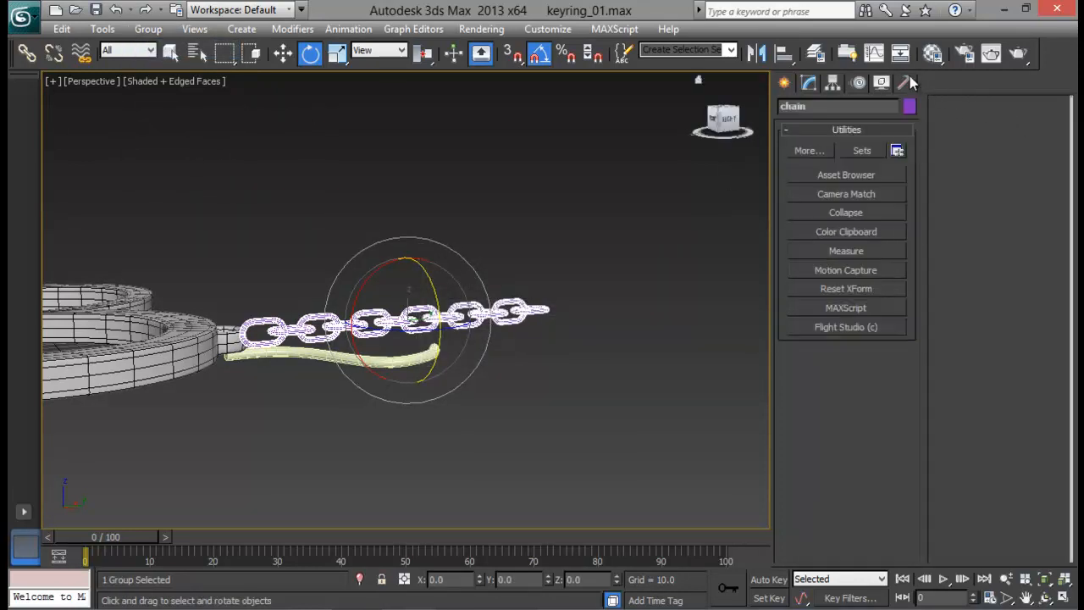
pyautogui.click(809, 85)
pyautogui.click(784, 82)
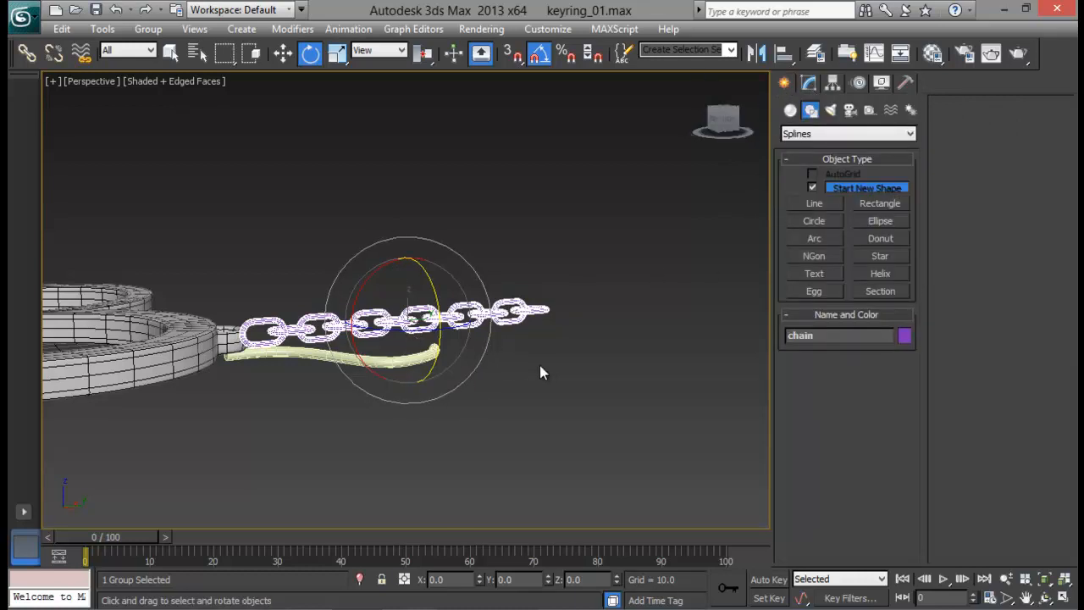
pyautogui.click(808, 84)
pyautogui.click(821, 130)
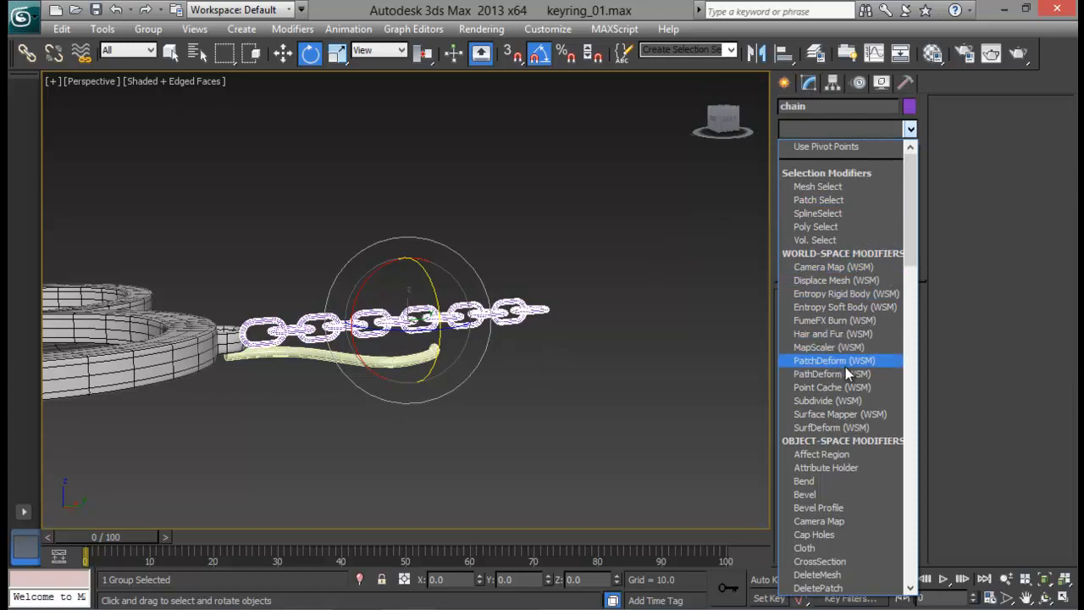
pyautogui.click(839, 372)
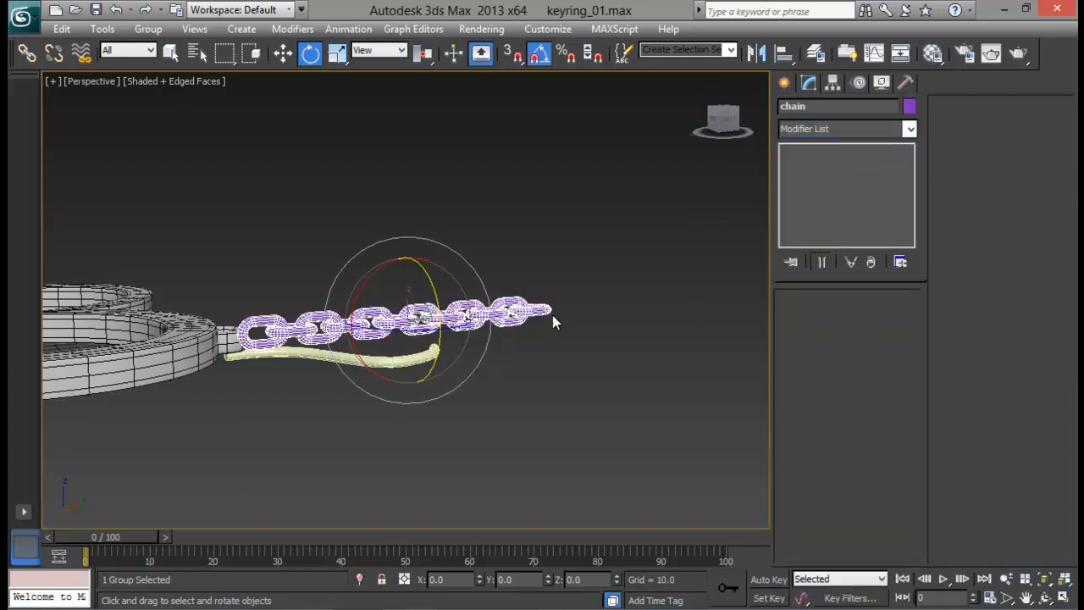
pyautogui.moveTo(515, 309); pyautogui.dragTo(490, 360, button='middle')
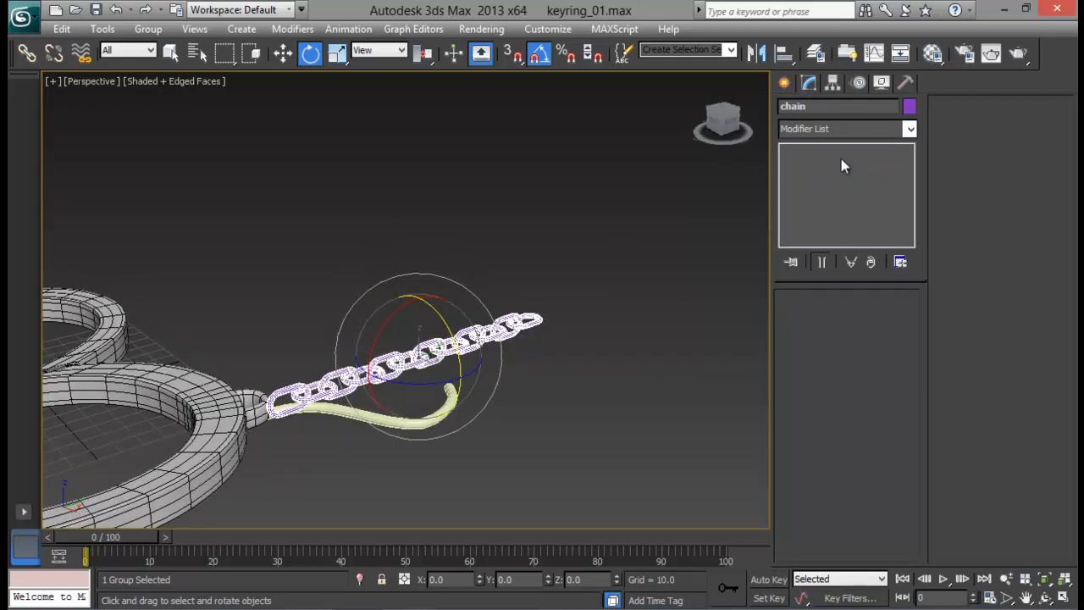
# Step: Collapse the chain group into a single mesh object with the Collapse utility
pyautogui.click(905, 83)
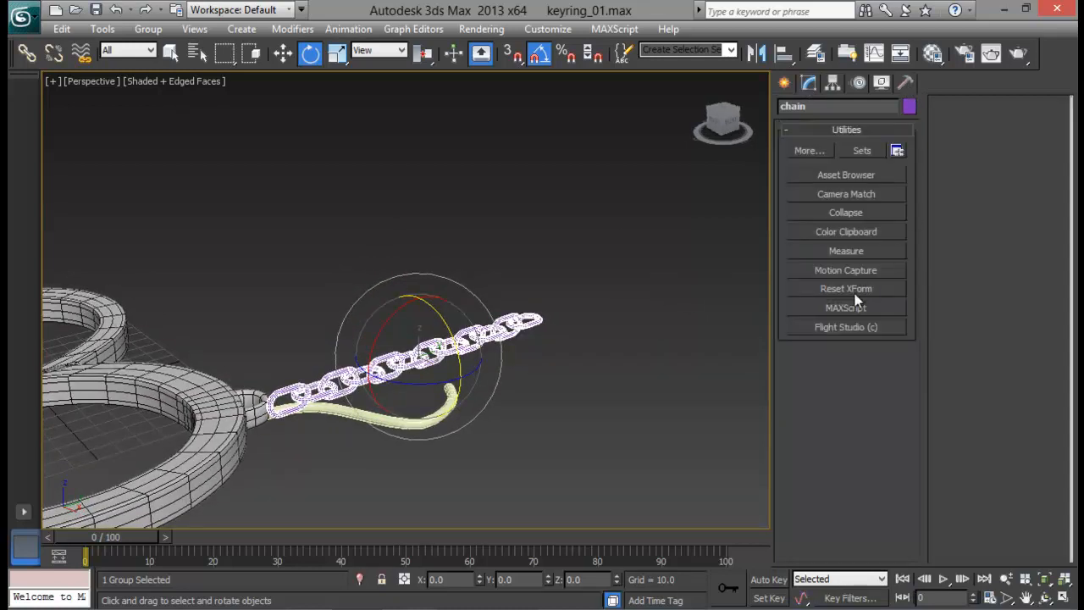
pyautogui.click(847, 213)
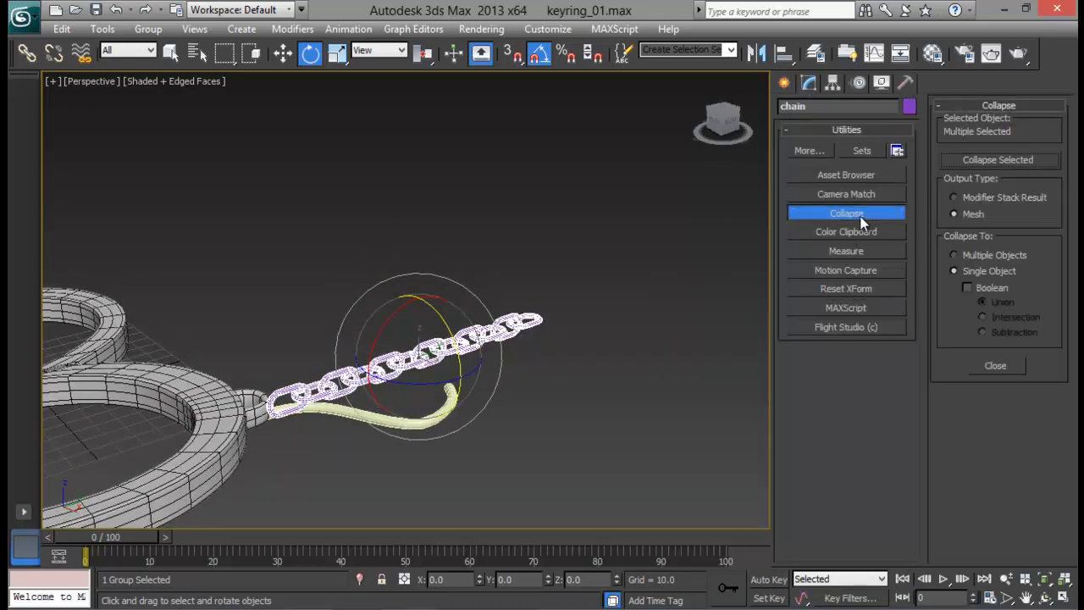
pyautogui.click(974, 158)
pyautogui.click(465, 335)
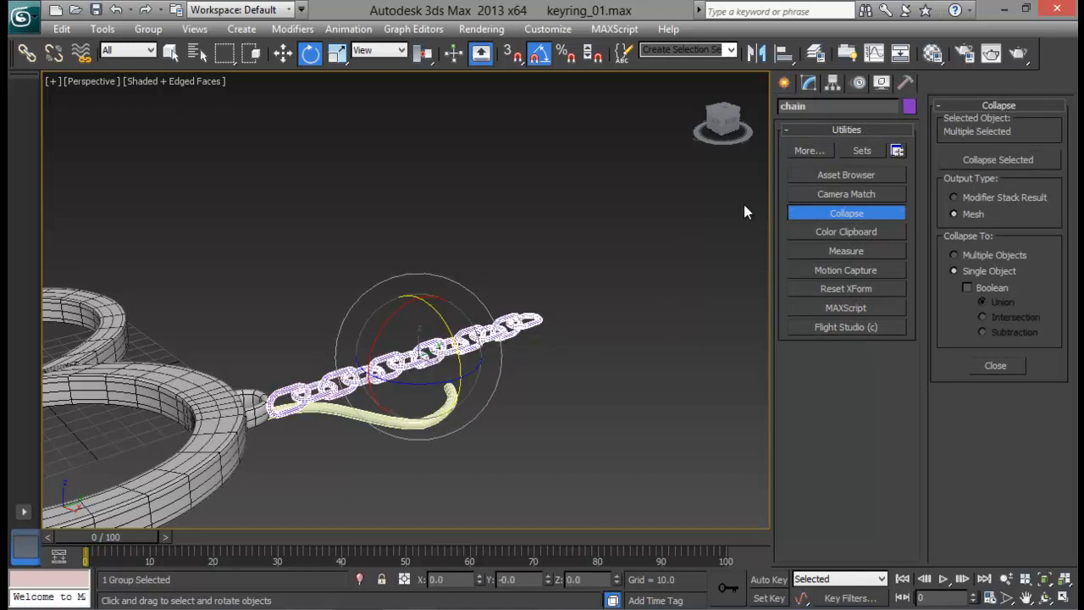
pyautogui.click(846, 214)
# Step: Try to add a PathDeform (WSM) modifier to the collapsed chain mesh
pyautogui.click(809, 82)
pyautogui.click(826, 129)
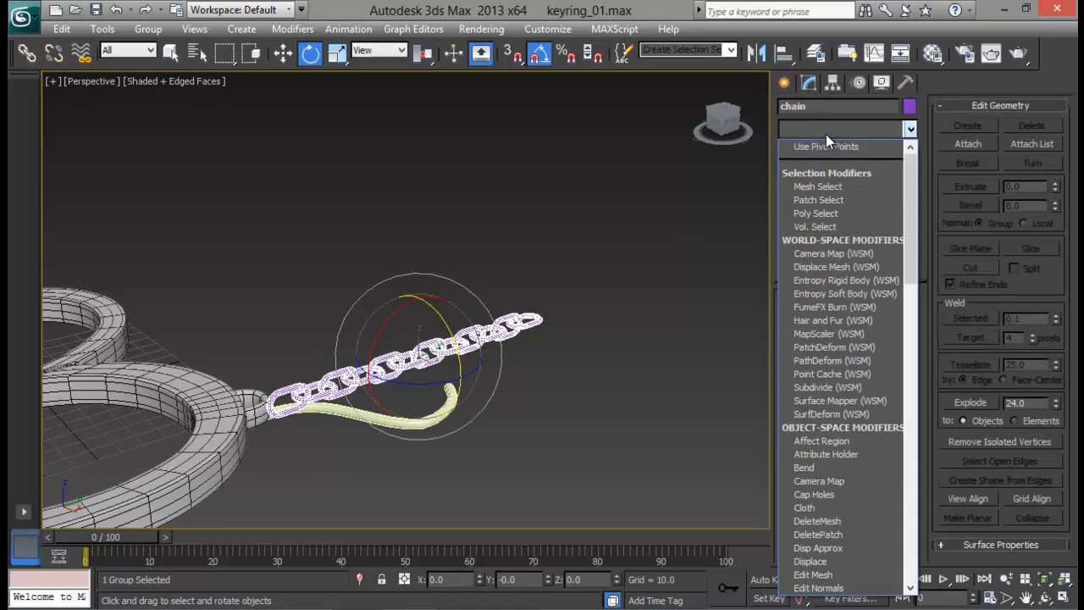
pyautogui.scroll(-3, 825, 134)
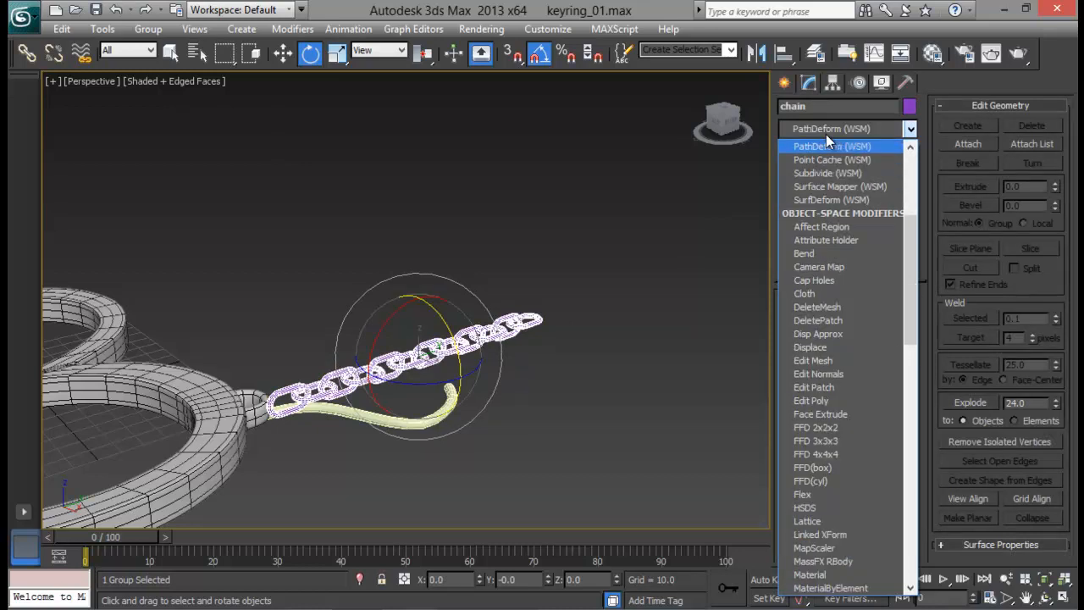
pyautogui.click(826, 147)
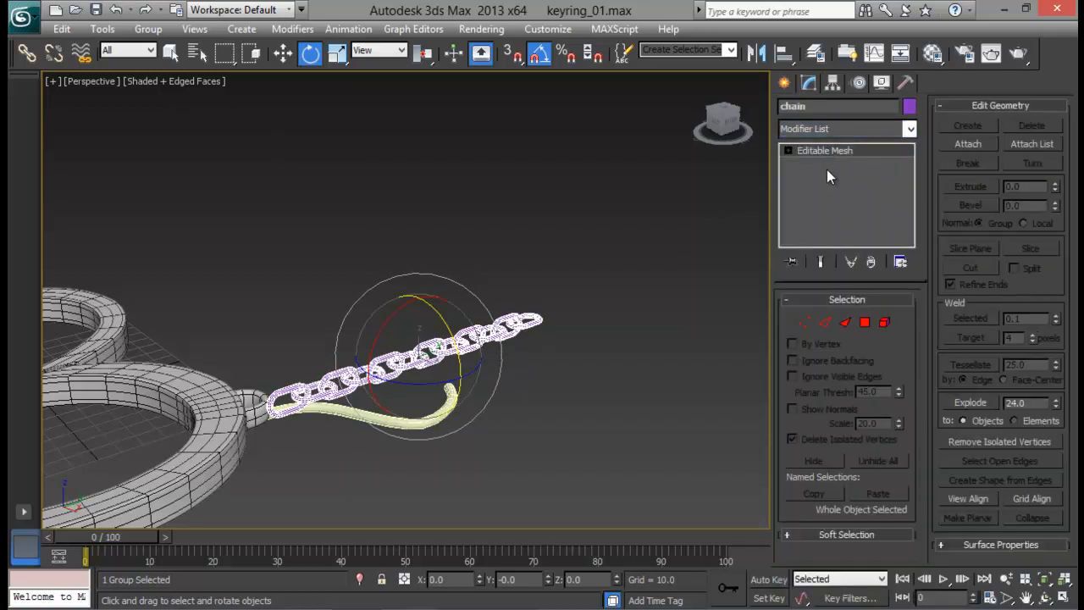
# Step: Convert the chain mesh to an Editable Poly
pyautogui.rightClick(373, 362)
pyautogui.moveTo(475, 524)
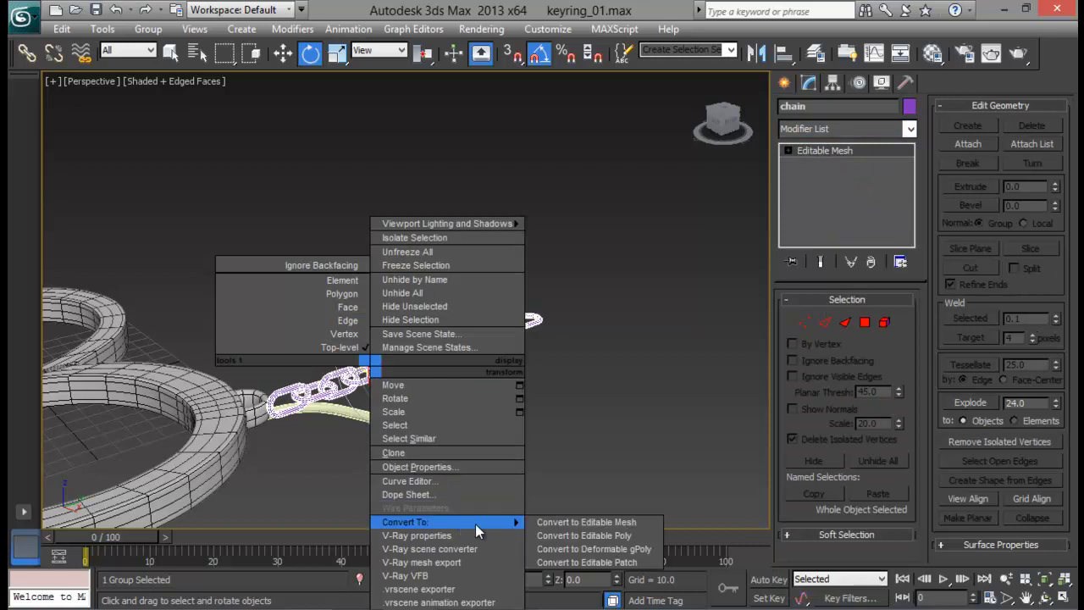
pyautogui.click(575, 532)
# Step: Look through the chain's available modifiers and its motion controller settings for a way to make it follow the curve
pyautogui.click(817, 130)
pyautogui.scroll(3, 817, 130)
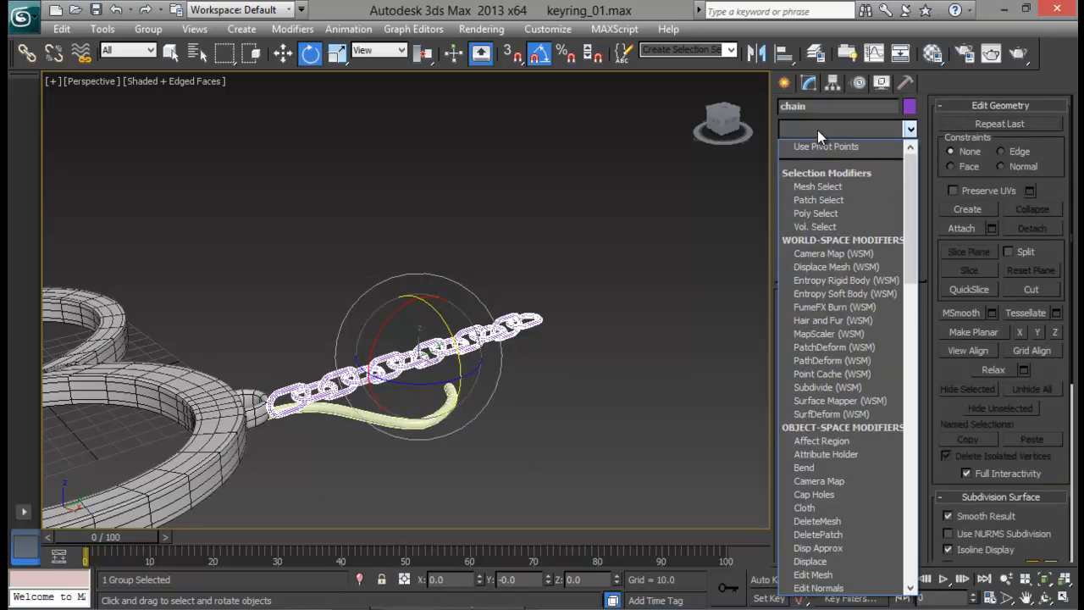
pyautogui.scroll(-4, 817, 130)
pyautogui.click(817, 130)
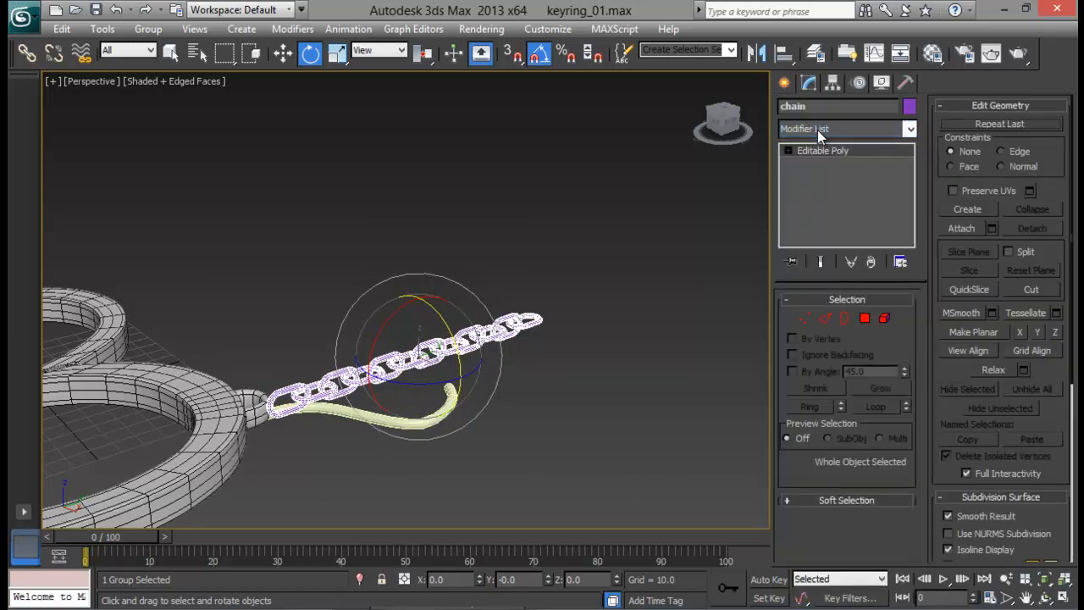
pyautogui.moveTo(582, 277); pyautogui.dragTo(579, 288, button='middle')
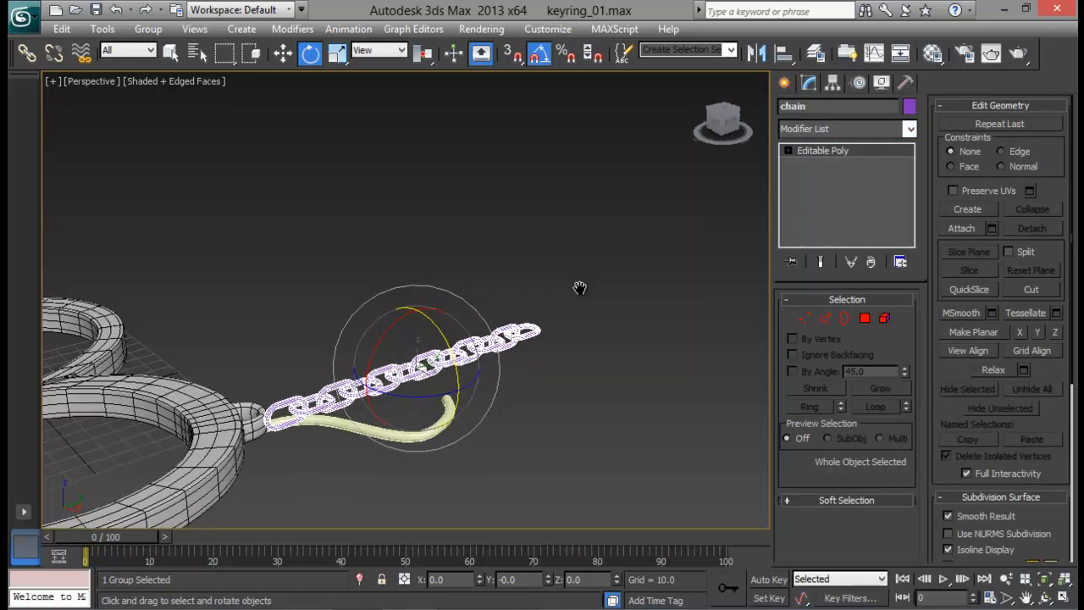
pyautogui.click(858, 83)
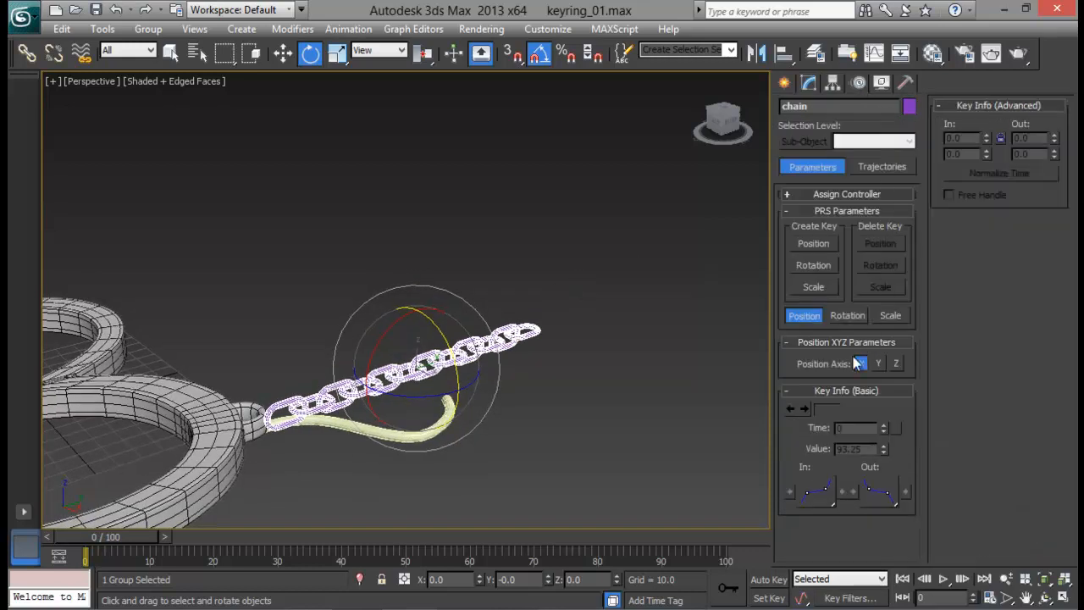
pyautogui.click(847, 194)
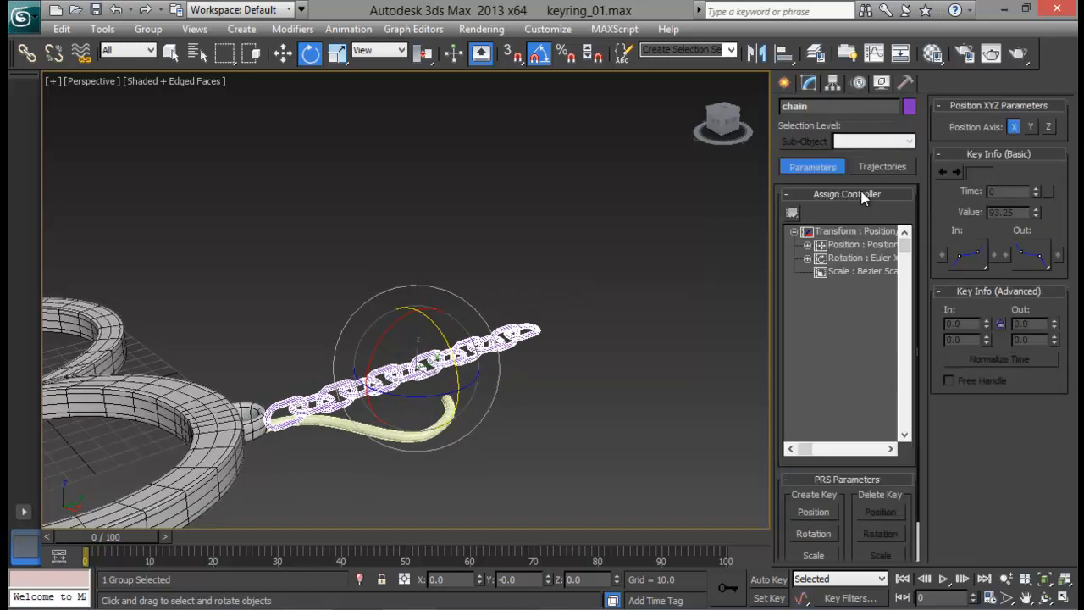
pyautogui.click(864, 197)
pyautogui.click(622, 391)
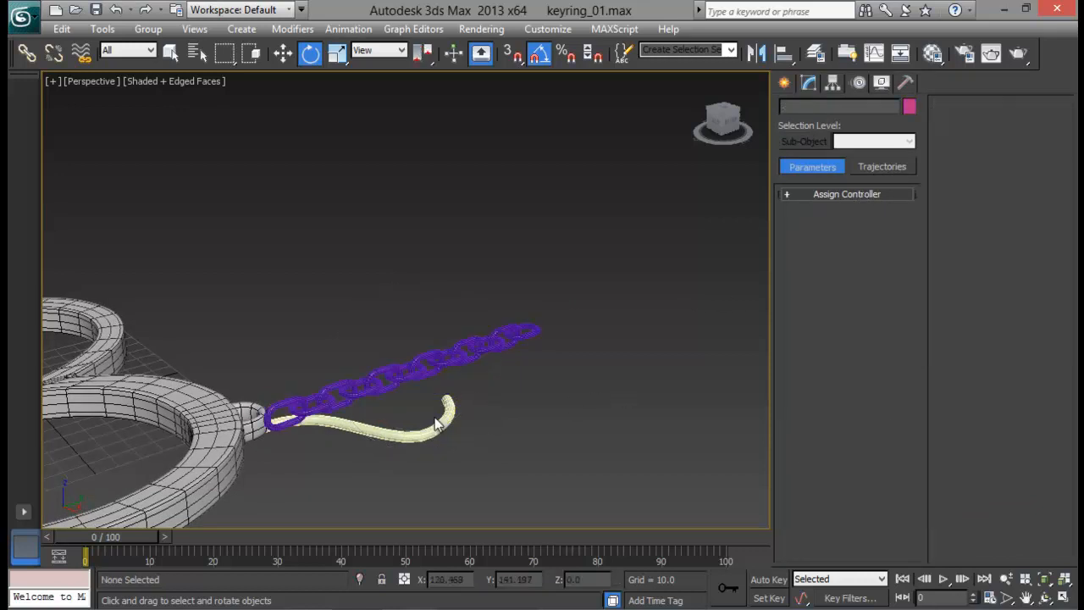
# Step: Add a PathDeform (WSM) modifier to the curved line next to the heart's hanging loop
pyautogui.click(442, 422)
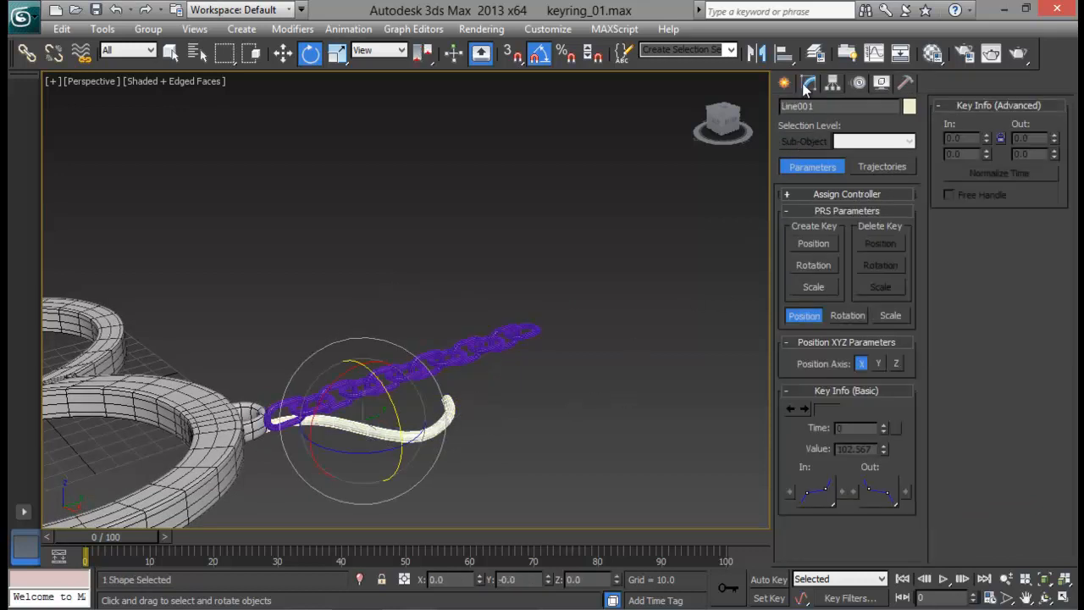
pyautogui.click(809, 83)
pyautogui.click(835, 125)
pyautogui.scroll(-10, 836, 126)
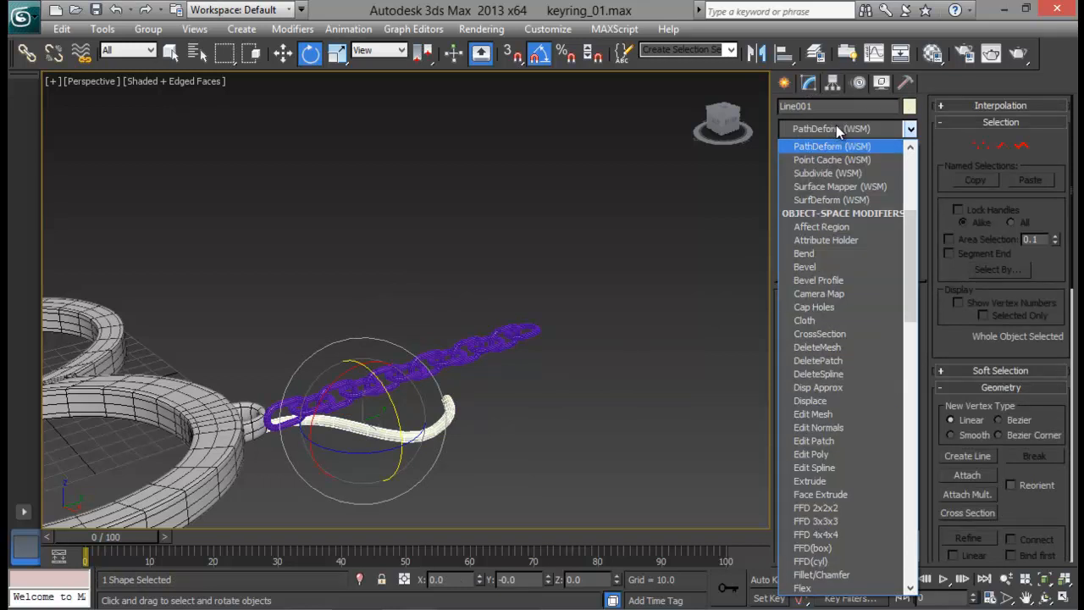
pyautogui.click(836, 147)
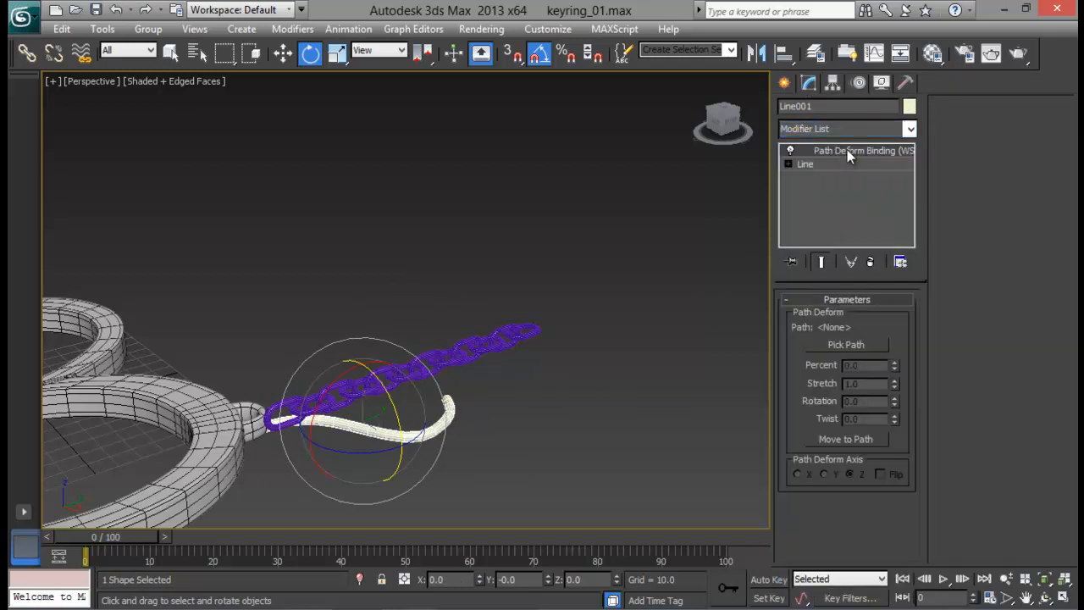
# Step: Try to add a PathDeform (WSM) modifier to the grouped chain
pyautogui.keyDown('alt'); pyautogui.moveTo(556, 360); pyautogui.dragTo(522, 342, button='middle'); pyautogui.keyUp('alt')
pyautogui.click(430, 298)
pyautogui.click(476, 416)
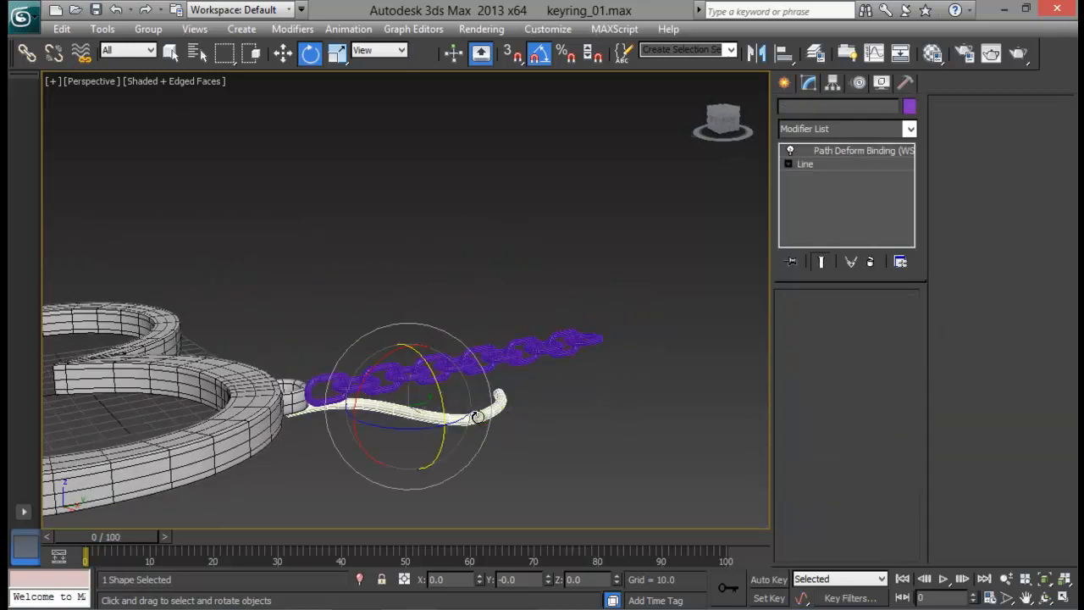
pyautogui.click(449, 361)
pyautogui.click(875, 130)
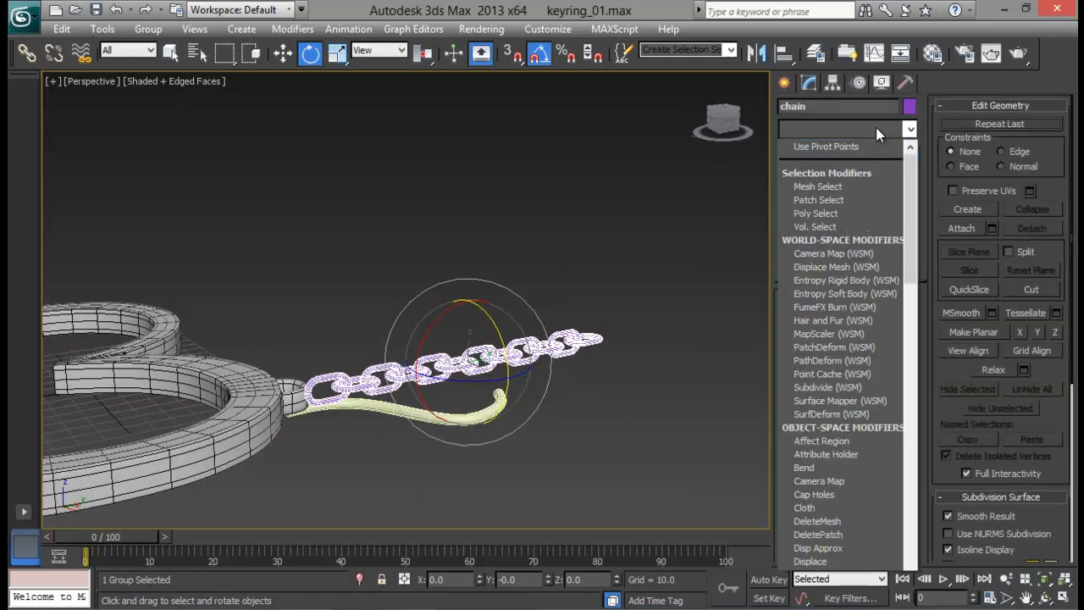
pyautogui.click(843, 363)
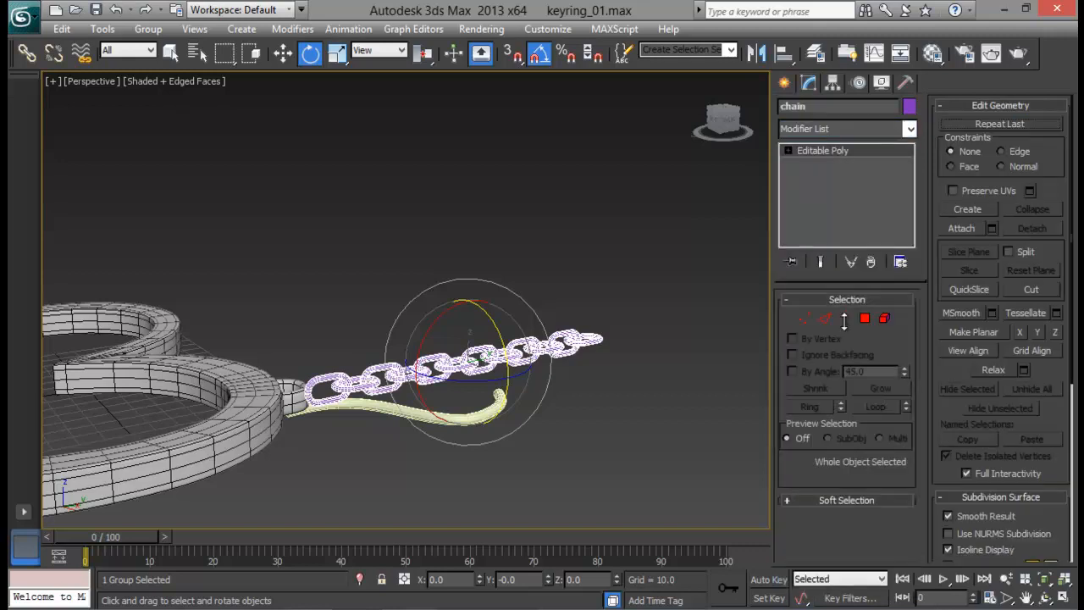
pyautogui.click(619, 389)
pyautogui.click(508, 361)
pyautogui.keyDown('alt'); pyautogui.moveTo(510, 383); pyautogui.dragTo(491, 339, button='middle'); pyautogui.keyUp('alt')
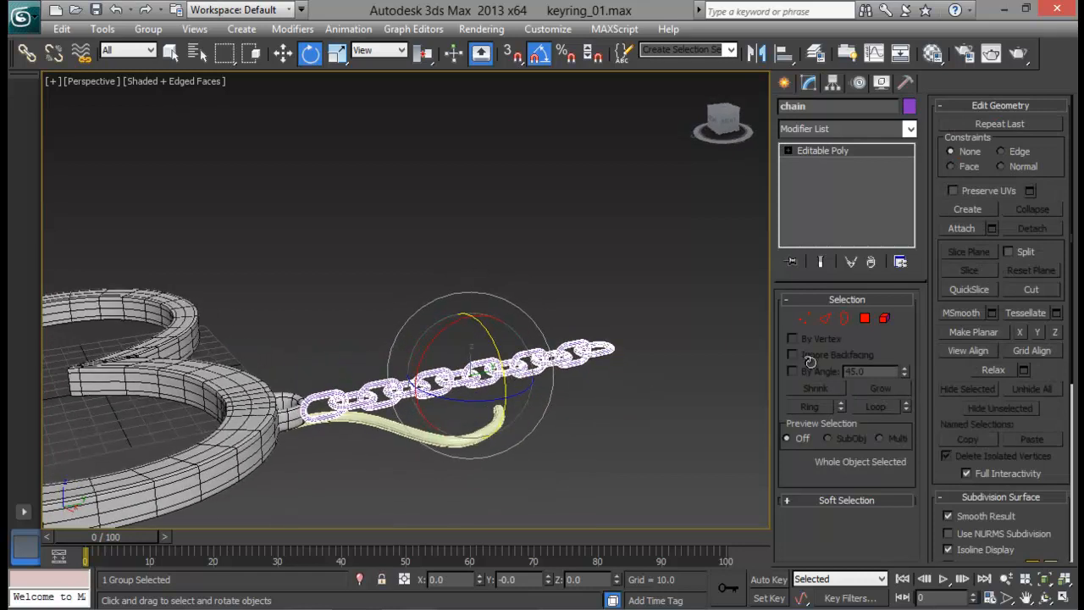
# Step: Ungroup the chain and clear the selection
pyautogui.click(151, 28)
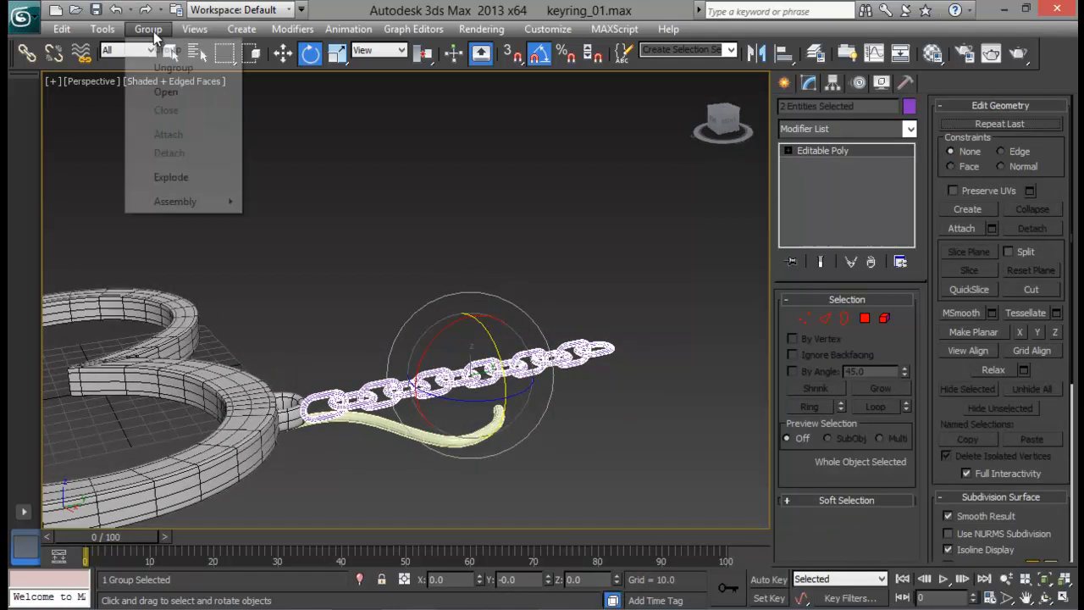
pyautogui.click(167, 68)
pyautogui.keyDown('alt'); pyautogui.moveTo(470, 289); pyautogui.dragTo(502, 276, button='middle'); pyautogui.keyUp('alt')
pyautogui.click(557, 276)
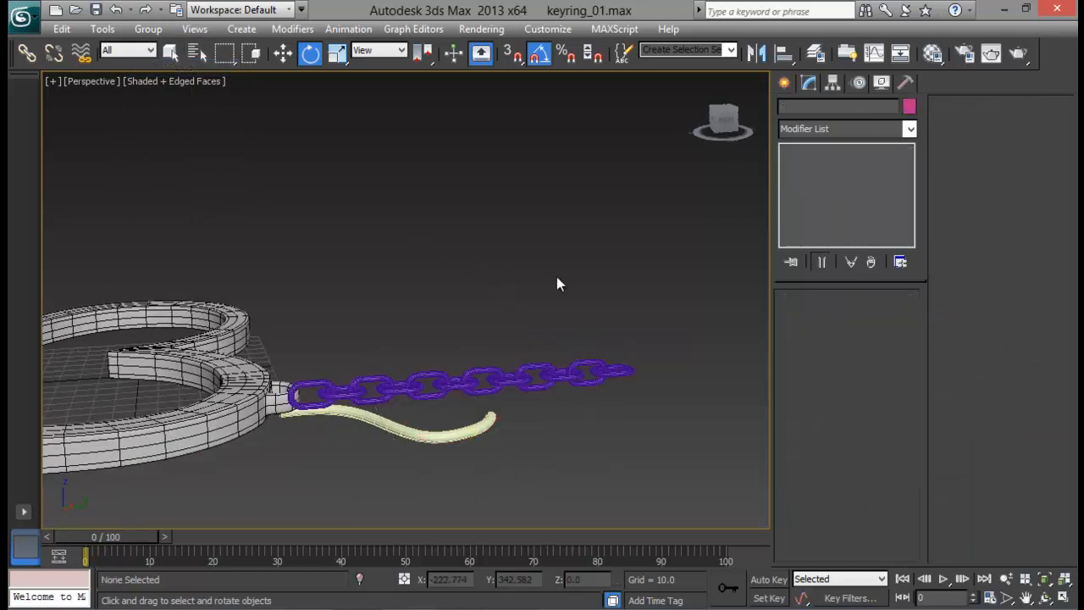
# Step: Delete the two surplus Path Deform bindings from the chain's modifier stack
pyautogui.click(525, 369)
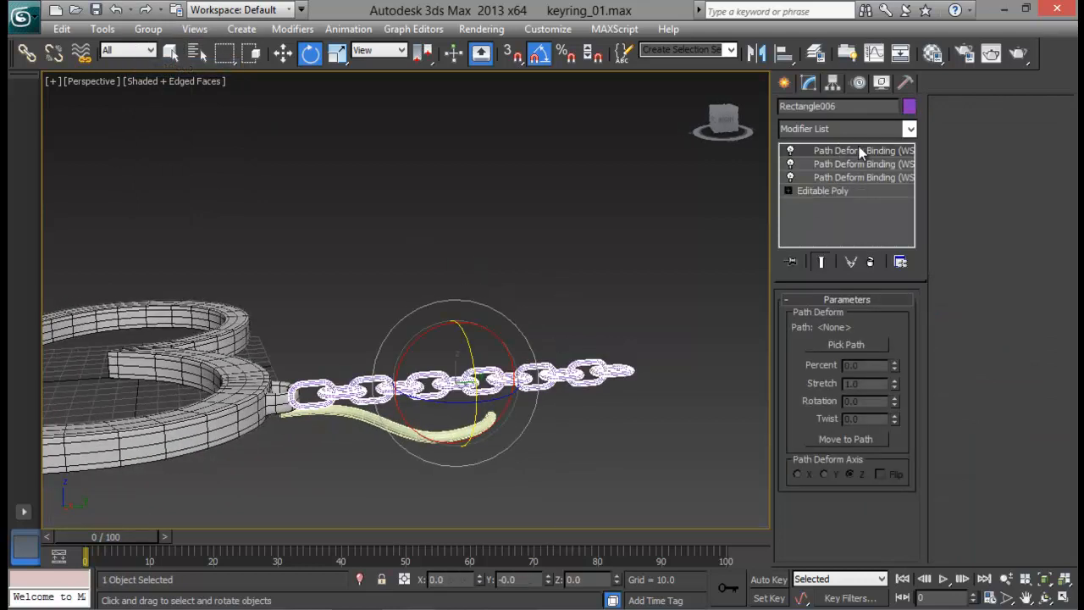
pyautogui.click(870, 263)
pyautogui.click(871, 262)
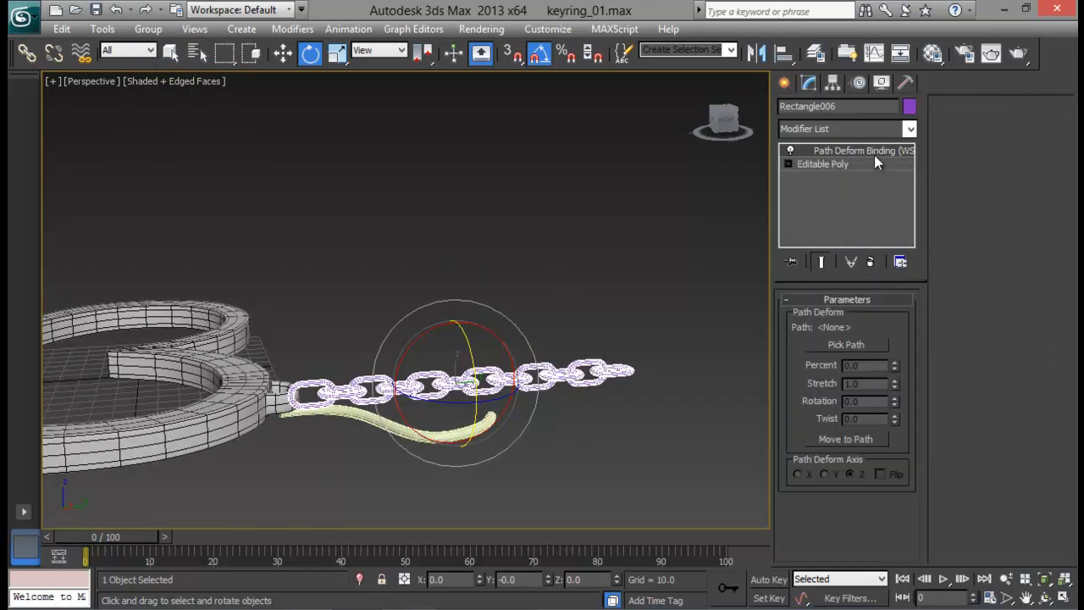
# Step: Pick the curved line as the chain's deform path and move the chain to that path
pyautogui.click(846, 344)
pyautogui.click(460, 434)
pyautogui.moveTo(496, 405); pyautogui.dragTo(536, 286, button='middle')
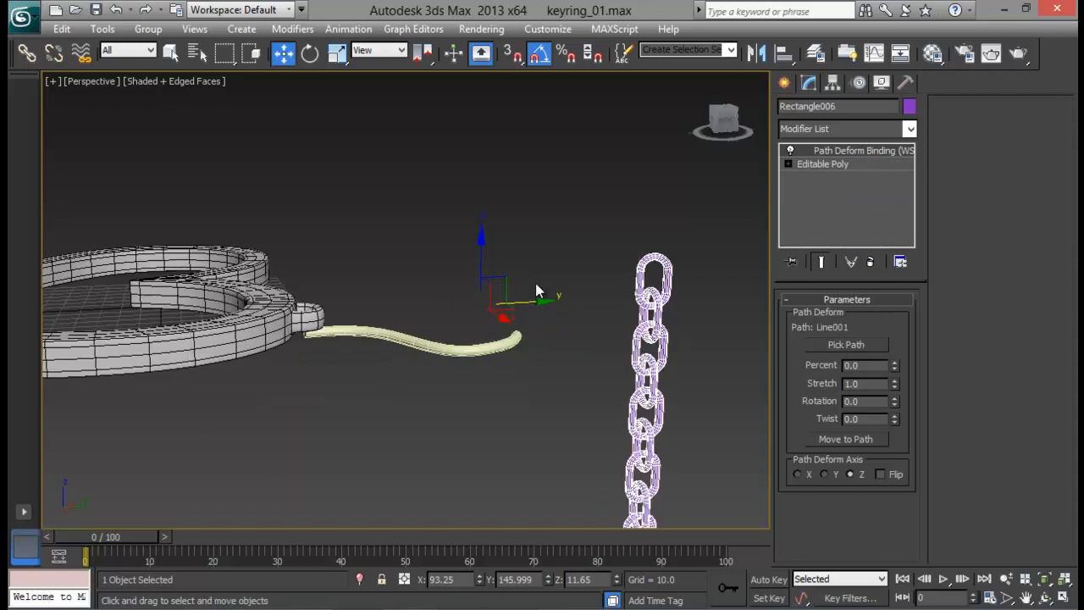
pyautogui.click(855, 441)
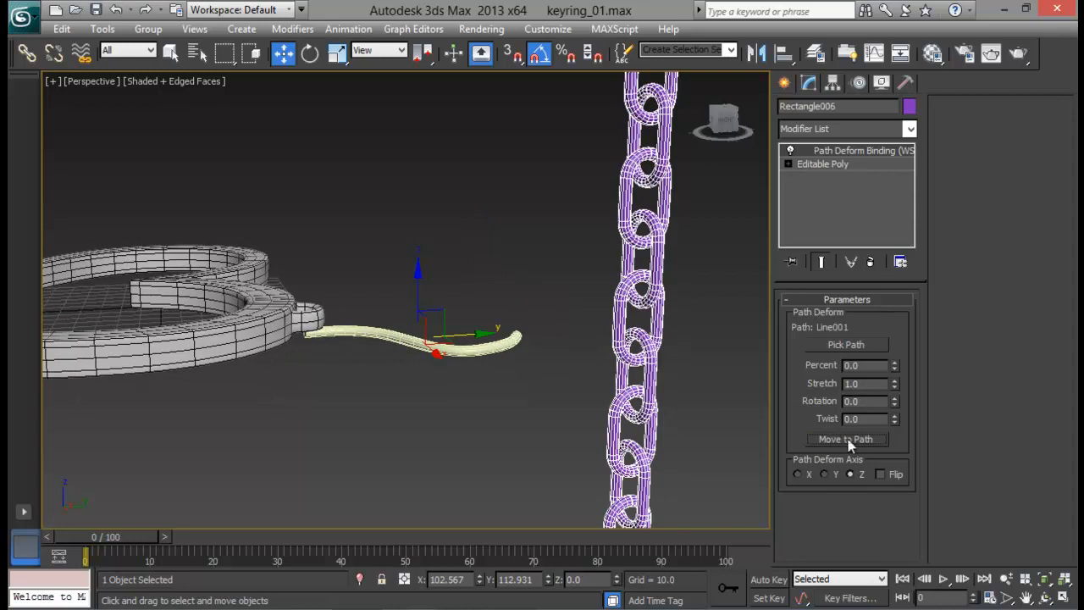
# Step: Set the chain's path deform axis to Y and its Percent to 4.0
pyautogui.click(825, 474)
pyautogui.keyDown('alt'); pyautogui.moveTo(538, 417); pyautogui.dragTo(427, 432, button='middle'); pyautogui.keyUp('alt')
pyautogui.scroll(-5, 474, 404)
pyautogui.keyDown('alt'); pyautogui.moveTo(427, 432); pyautogui.dragTo(402, 410, button='middle'); pyautogui.keyUp('alt')
pyautogui.scroll(4, 382, 449)
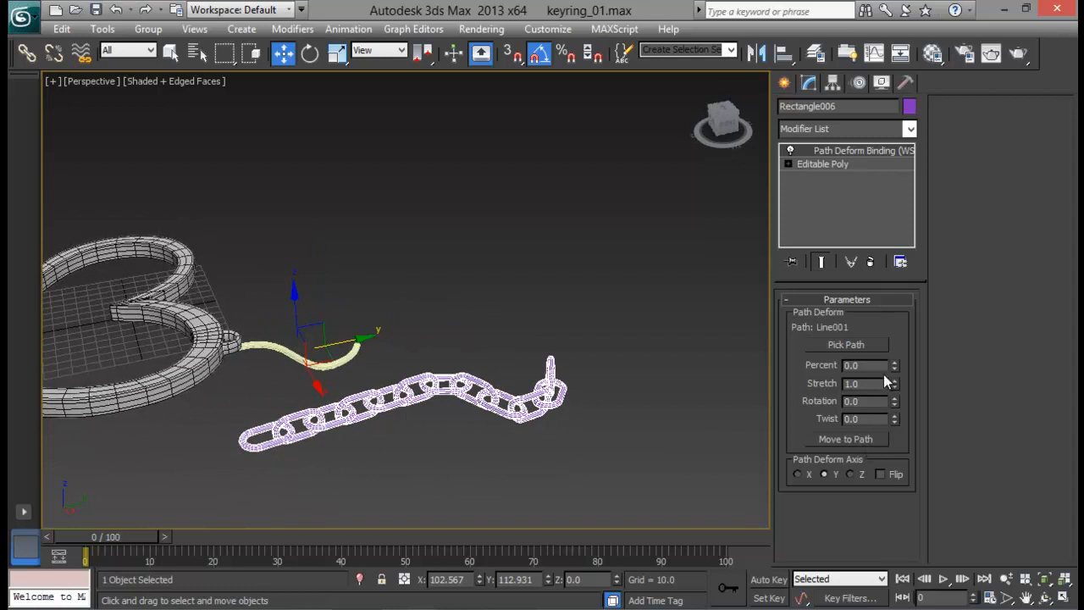
pyautogui.moveTo(896, 368); pyautogui.dragTo(888, 388)
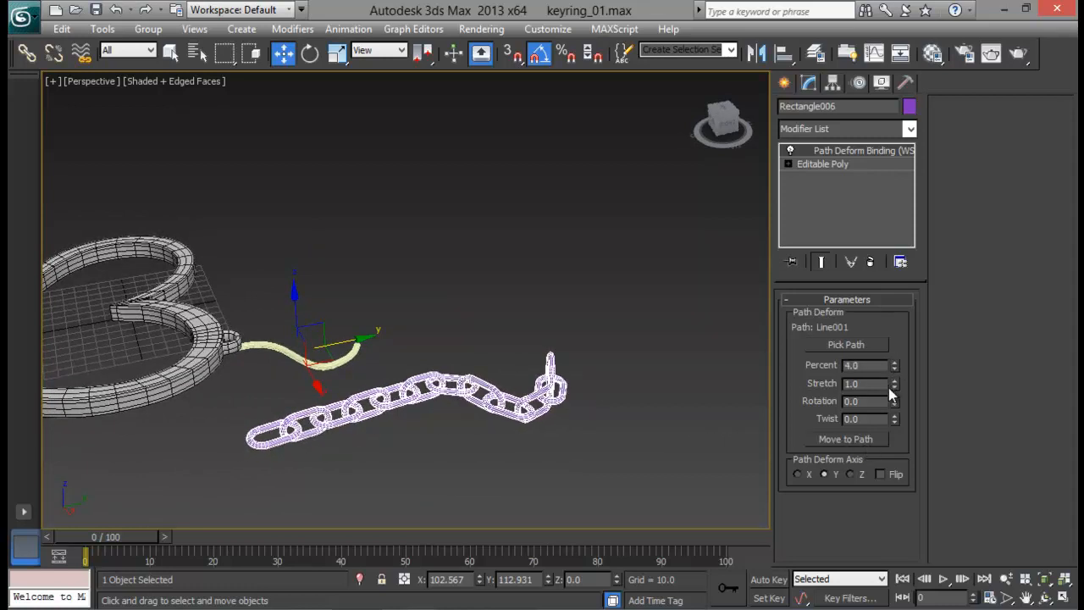
# Step: Scale the chain uniformly down to about 61% and move it to the path again
pyautogui.press('r')
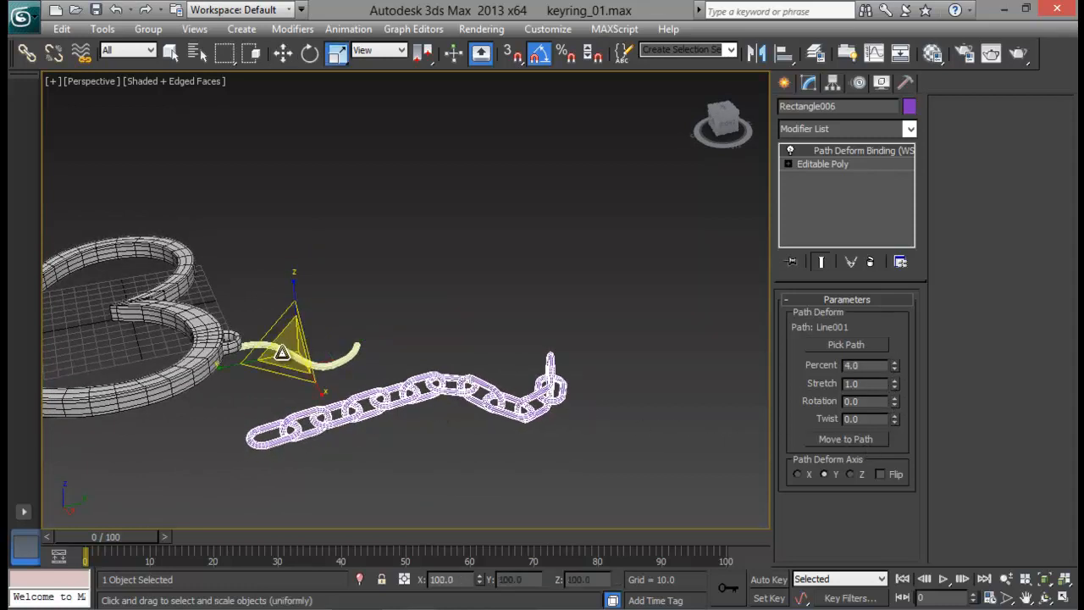
pyautogui.moveTo(282, 352); pyautogui.dragTo(315, 408)
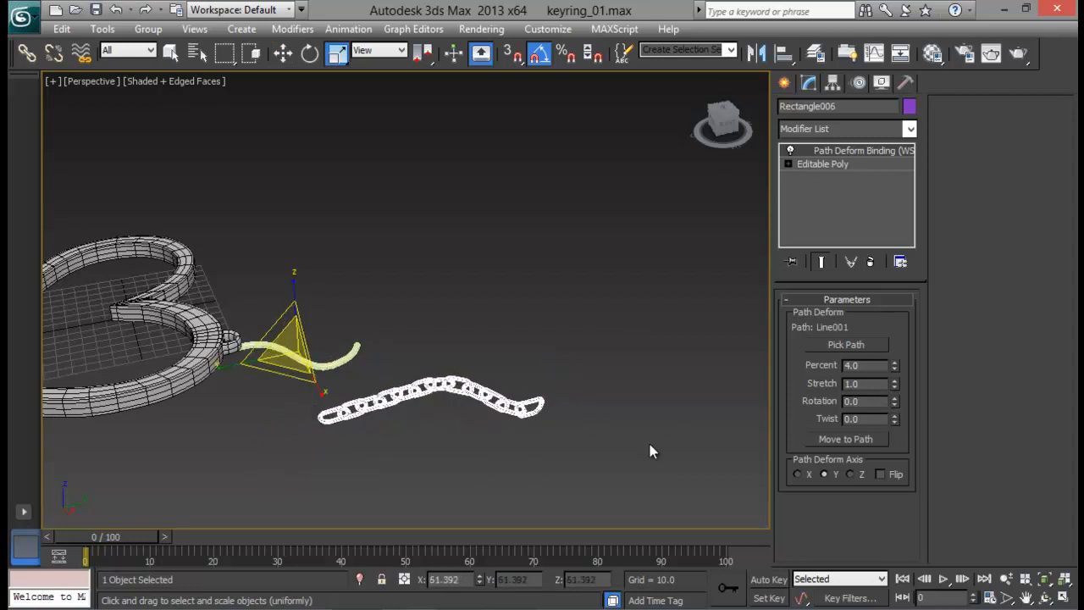
pyautogui.click(867, 442)
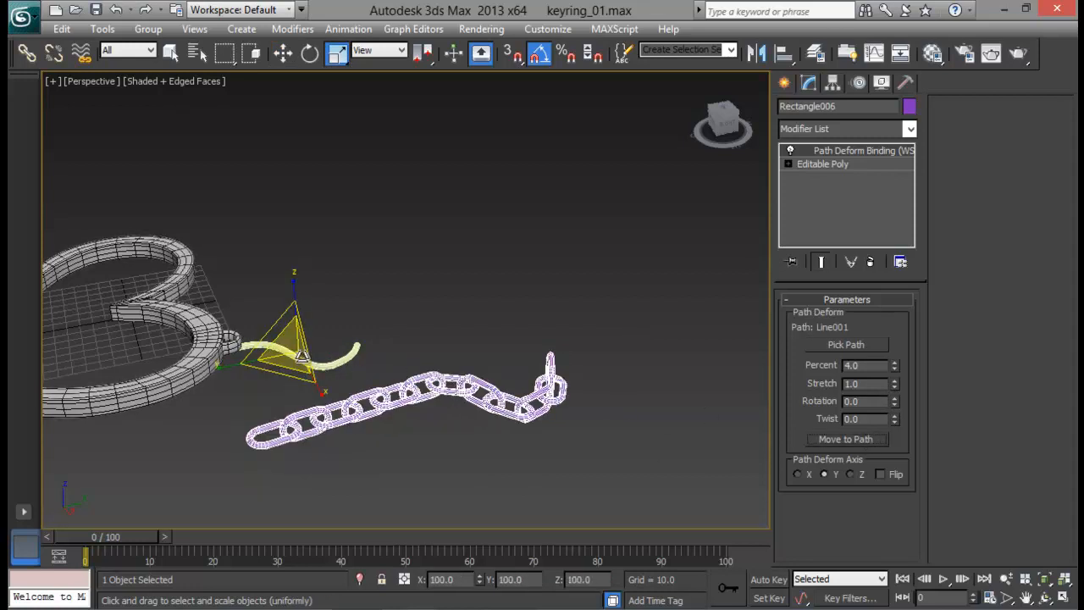
# Step: Scale the chain uniformly to about 64%, try the X deform axis and return it to Y
pyautogui.moveTo(301, 356); pyautogui.dragTo(305, 398)
pyautogui.click(797, 474)
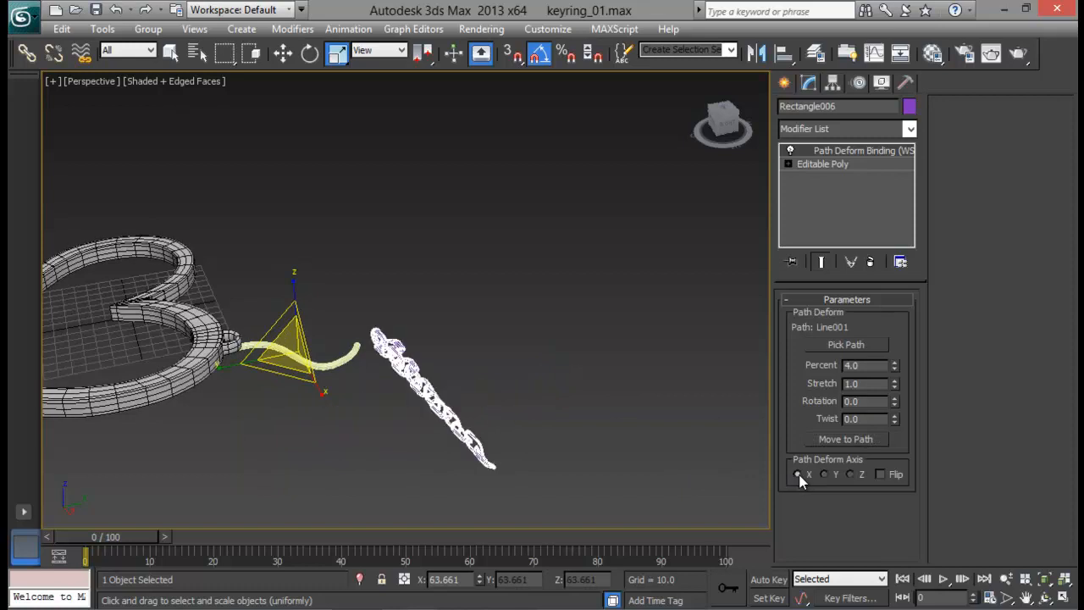
pyautogui.click(824, 474)
pyautogui.keyDown('alt'); pyautogui.moveTo(559, 398); pyautogui.dragTo(599, 419, button='middle'); pyautogui.keyUp('alt')
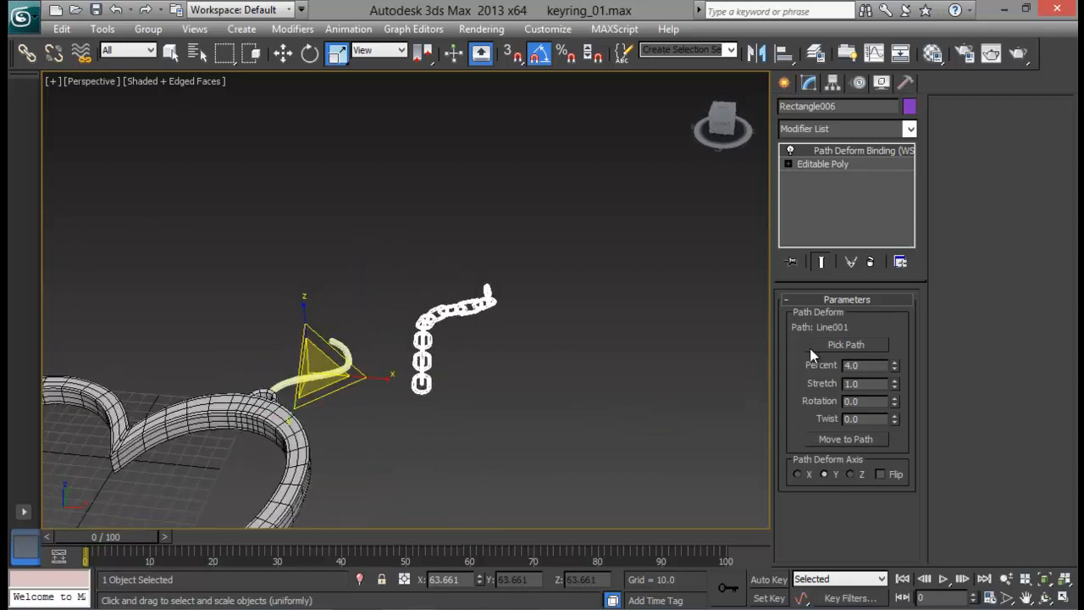
pyautogui.keyDown('alt'); pyautogui.moveTo(569, 349); pyautogui.dragTo(550, 373, button='middle'); pyautogui.keyUp('alt')
pyautogui.click(483, 388)
pyautogui.keyDown('alt'); pyautogui.moveTo(484, 389); pyautogui.dragTo(424, 398, button='middle'); pyautogui.keyUp('alt')
# Step: Try deleting the curved line that drives the chain, and undo the deletion
pyautogui.click(296, 369)
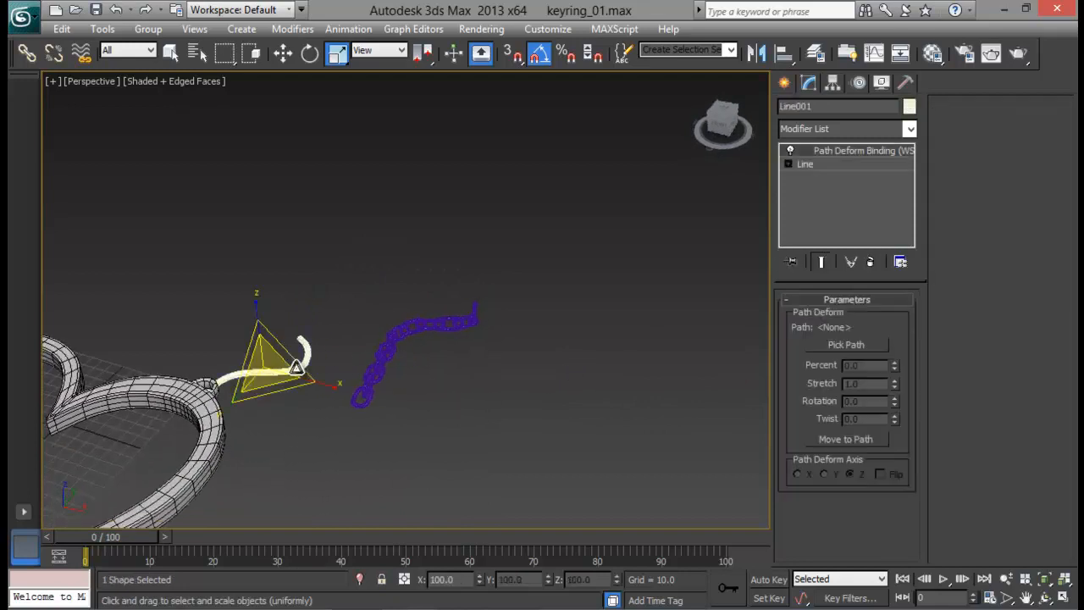
pyautogui.press('Delete')
pyautogui.hotkey('ctrl', 'z')
pyautogui.keyDown('alt'); pyautogui.moveTo(370, 372); pyautogui.dragTo(358, 395, button='middle'); pyautogui.keyUp('alt')
# Step: Move the chain along X towards the curve, try moving it along Y to the hanging loop, and undo that last move
pyautogui.click(361, 397)
pyautogui.press('w')
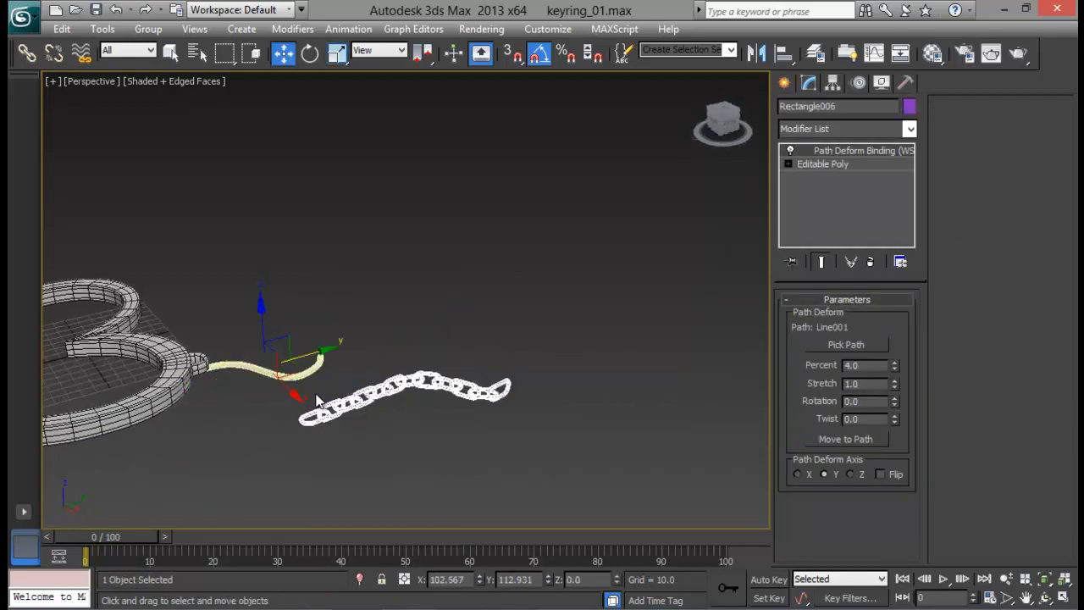
pyautogui.moveTo(293, 396); pyautogui.dragTo(262, 384)
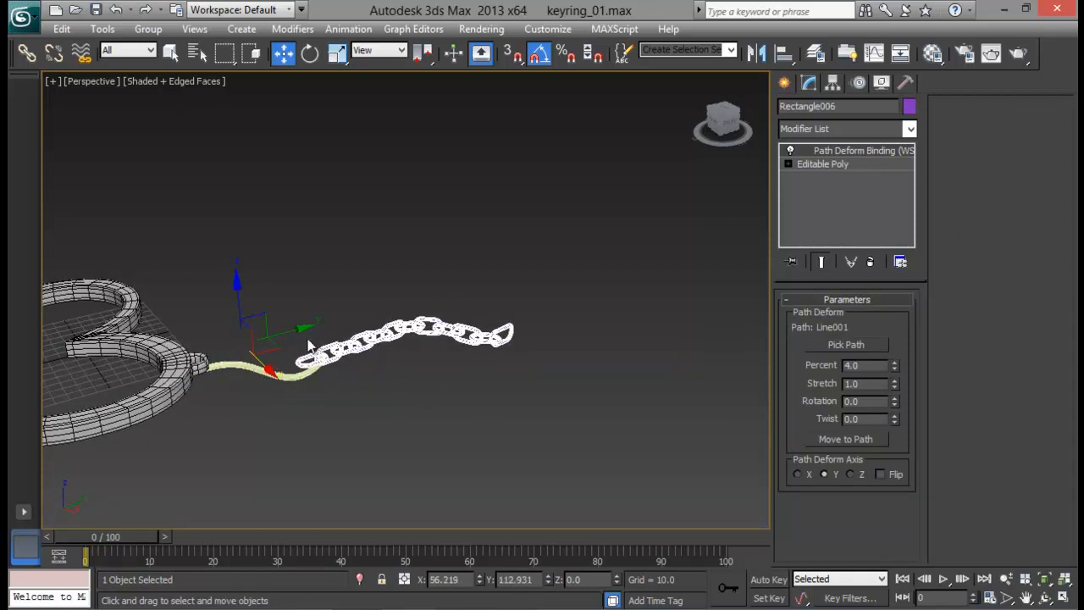
pyautogui.moveTo(309, 343); pyautogui.dragTo(164, 332)
pyautogui.keyDown('alt'); pyautogui.moveTo(411, 339); pyautogui.dragTo(490, 405, button='middle'); pyautogui.keyUp('alt')
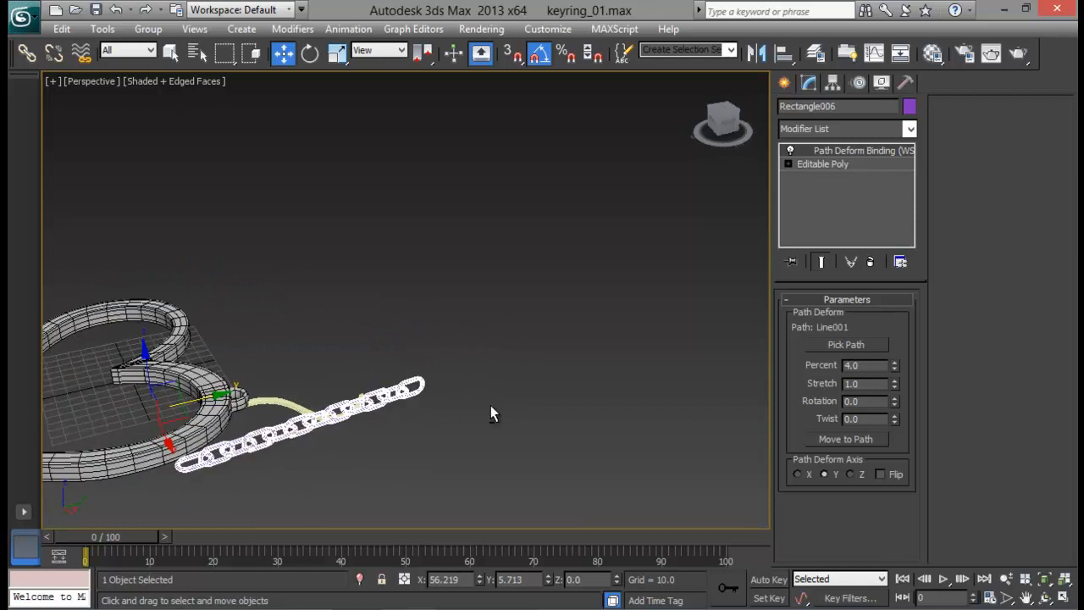
pyautogui.hotkey('ctrl', 'z')
# Step: Remove the chain's Path Deform binding and apply a fresh PathDeform (WSM) modifier
pyautogui.click(869, 263)
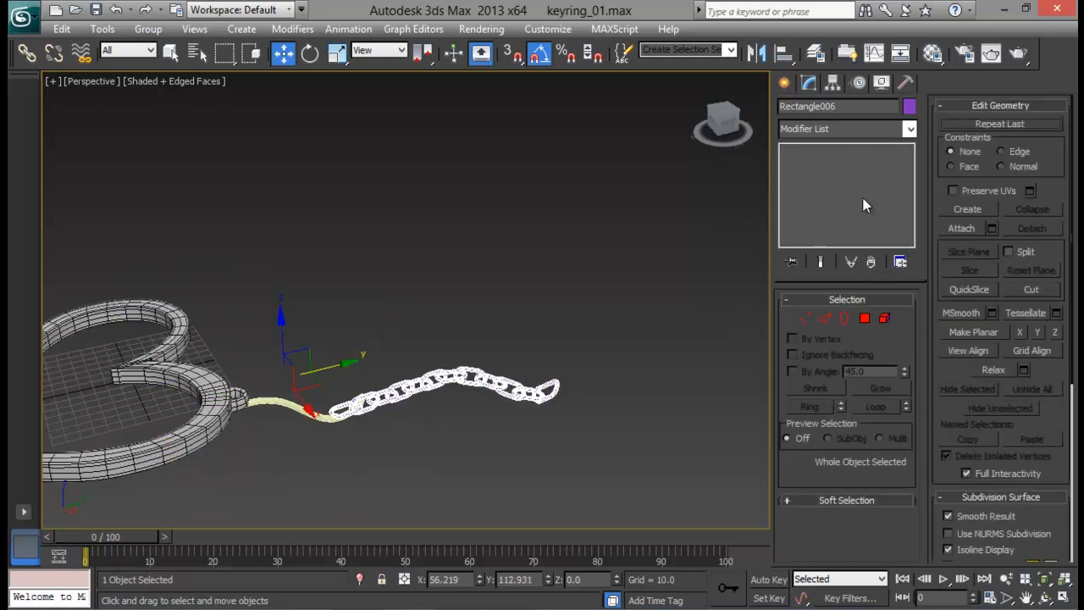
pyautogui.click(834, 126)
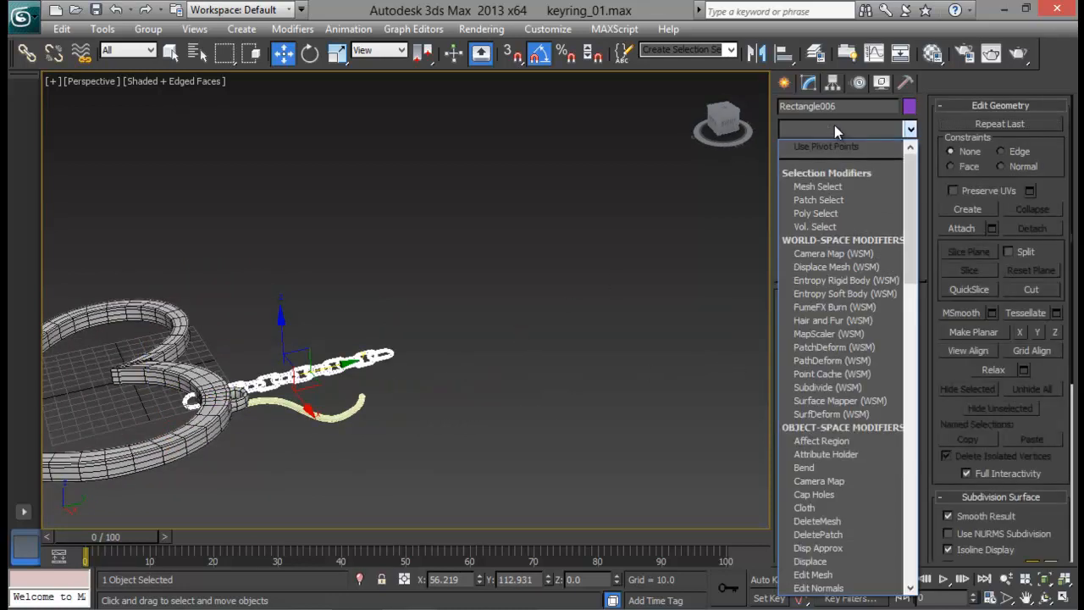
pyautogui.write('path')
pyautogui.press('Return')
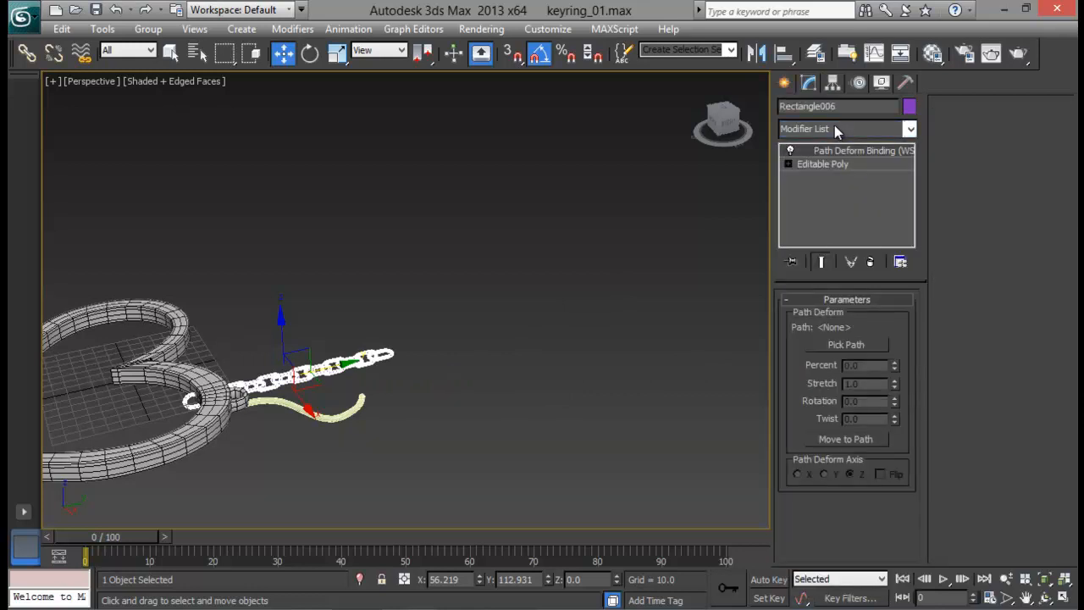
# Step: Deform the chain along the curved line on the Y axis and move it to the path
pyautogui.click(845, 345)
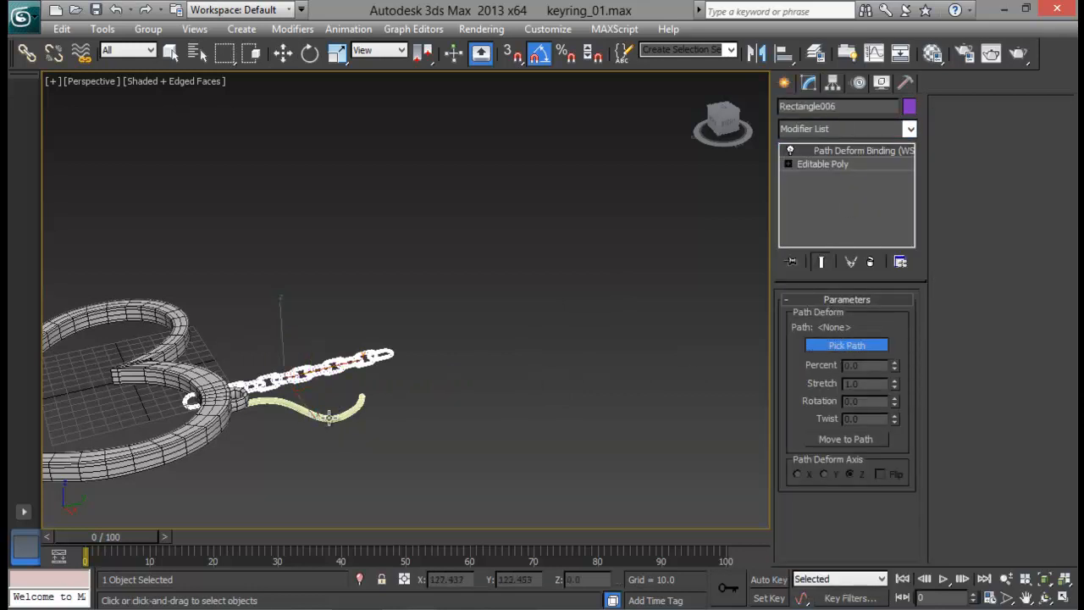
pyautogui.click(328, 414)
pyautogui.click(826, 474)
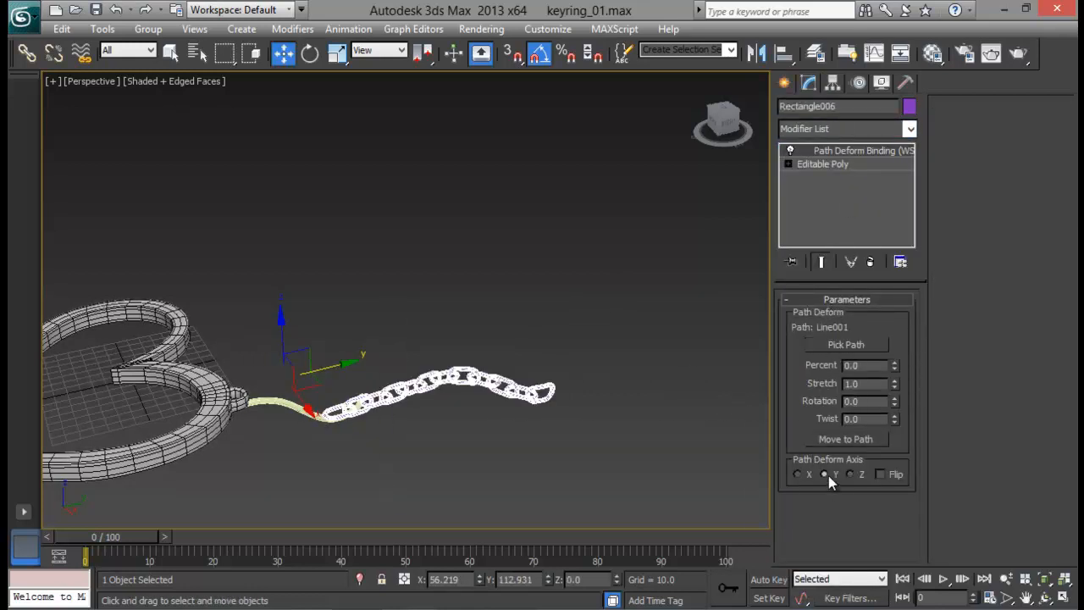
pyautogui.click(841, 439)
pyautogui.keyDown('alt'); pyautogui.moveTo(506, 422); pyautogui.dragTo(525, 373, button='middle'); pyautogui.keyUp('alt')
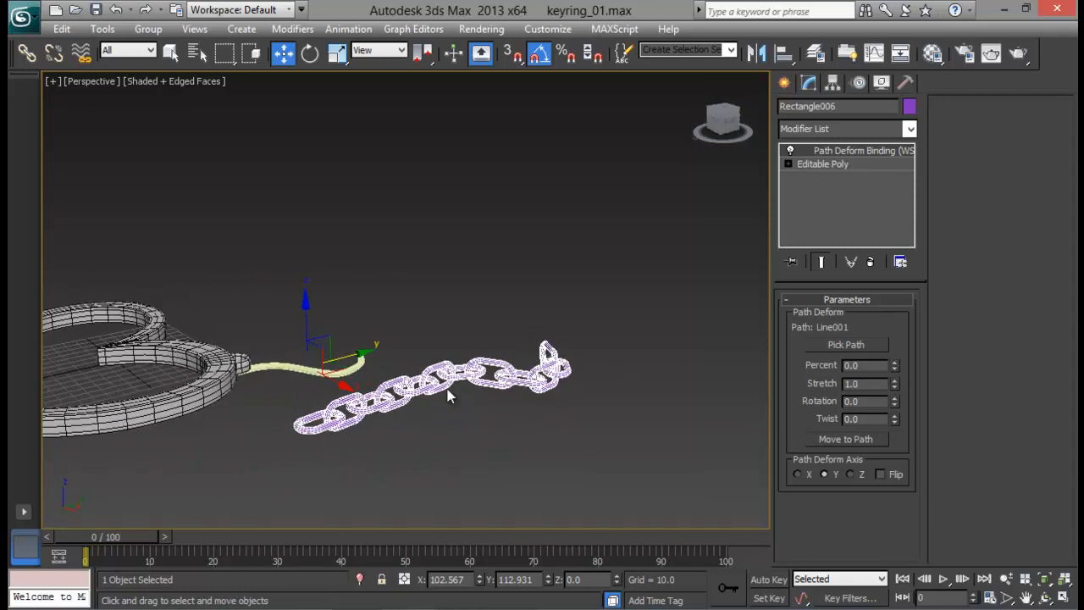
pyautogui.keyDown('alt'); pyautogui.moveTo(449, 396); pyautogui.dragTo(368, 415, button='middle'); pyautogui.keyUp('alt')
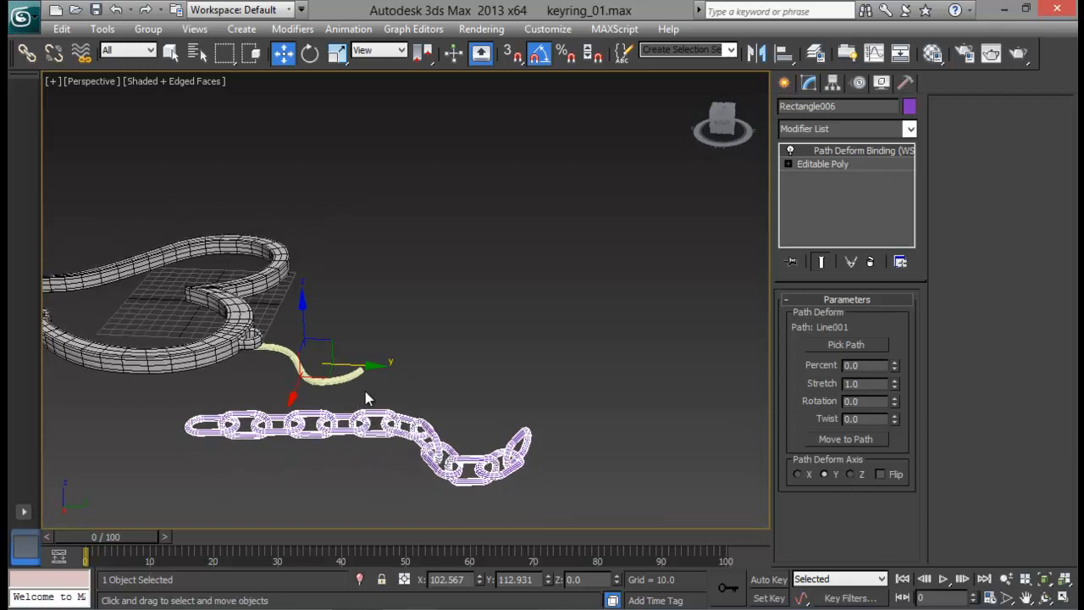
# Step: Try to convert the path-deformed chain to an Editable Poly
pyautogui.rightClick(367, 430)
pyautogui.moveTo(471, 520)
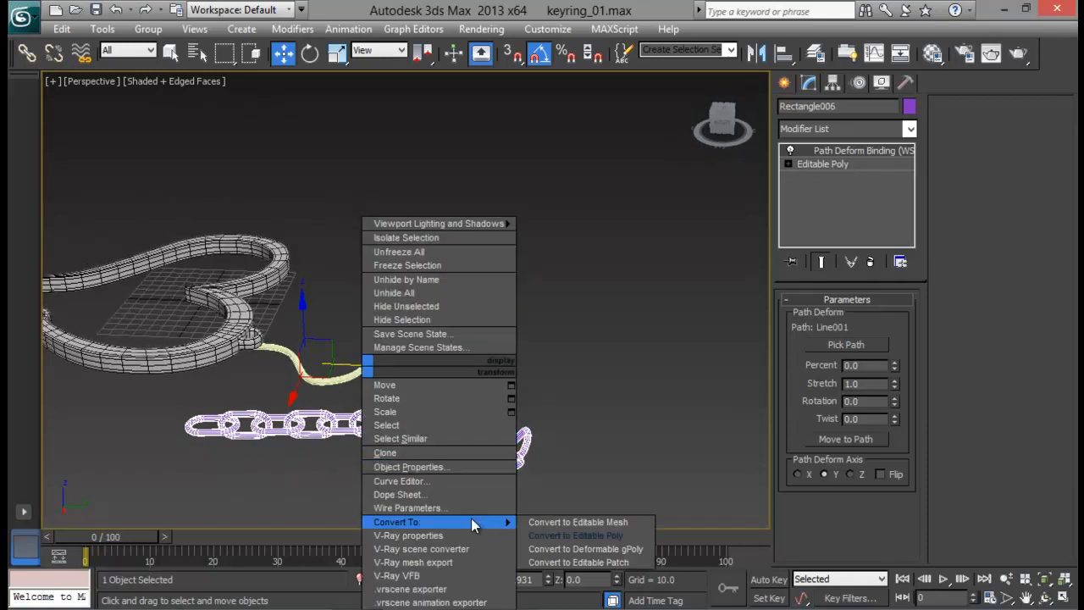
pyautogui.click(570, 535)
pyautogui.click(460, 454)
# Step: Test deleting the path curve after the conversion attempt, undo the deletion and select the chain again
pyautogui.click(337, 381)
pyautogui.press('Delete')
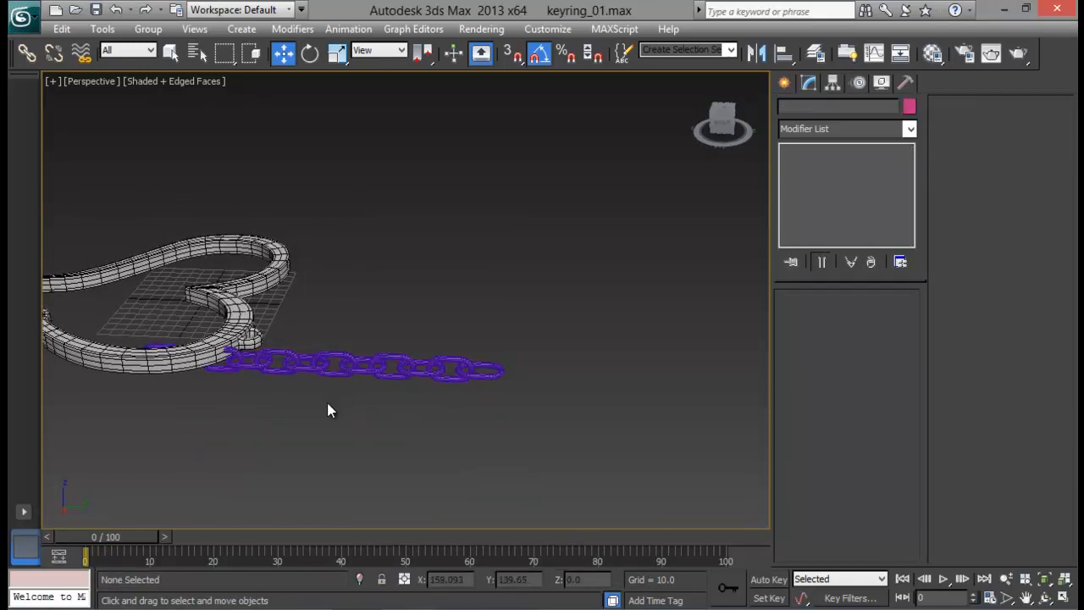
pyautogui.hotkey('ctrl', 'z')
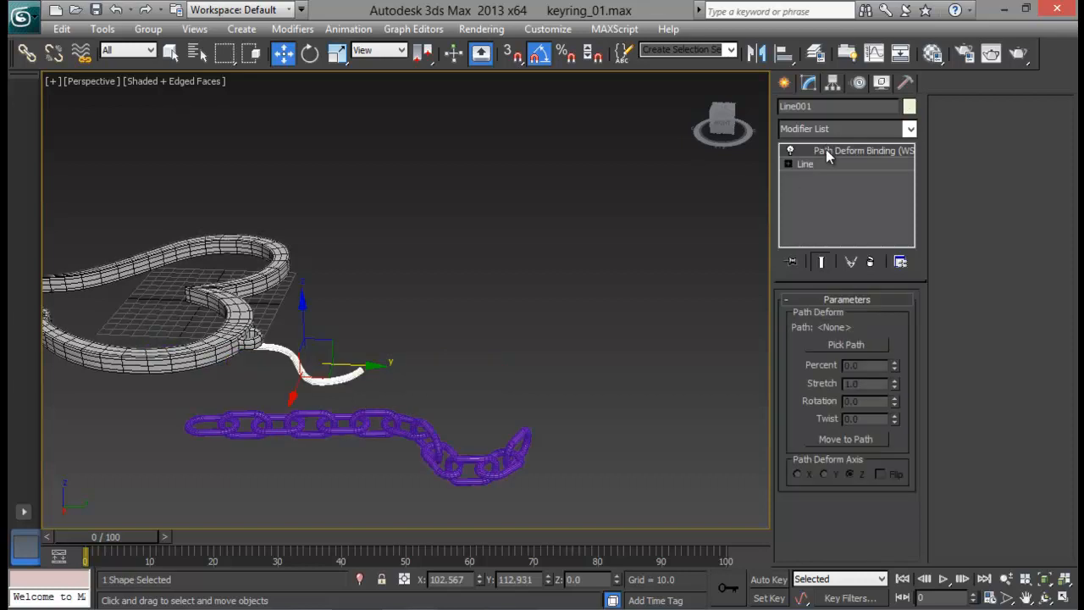
pyautogui.click(381, 410)
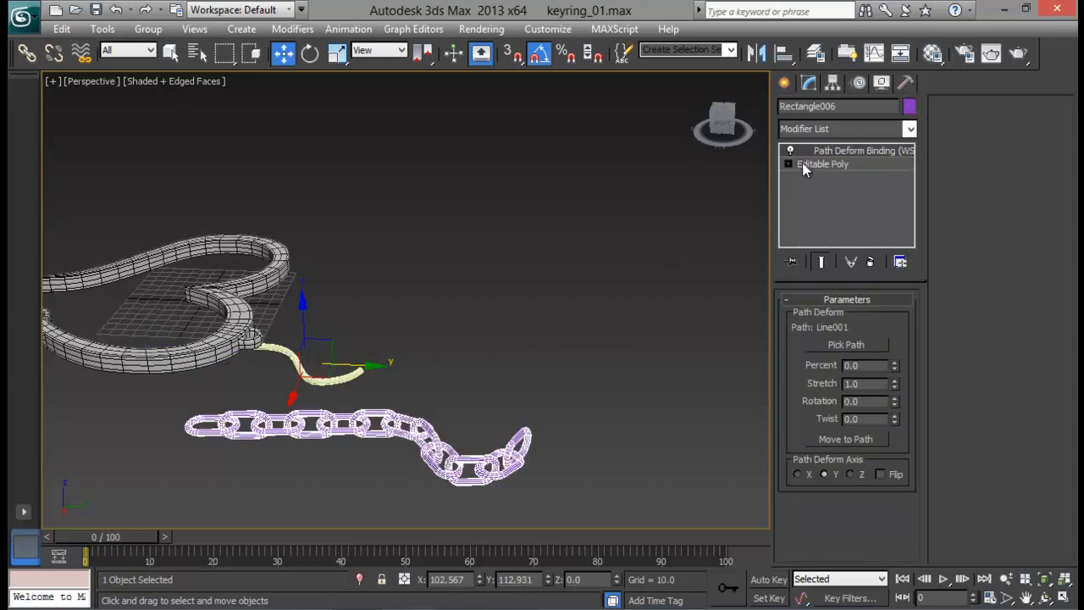
# Step: Try to make the chain's deformation permanent by converting it to Editable Poly and adding an Edit Poly modifier, and remove that modifier
pyautogui.rightClick(407, 415)
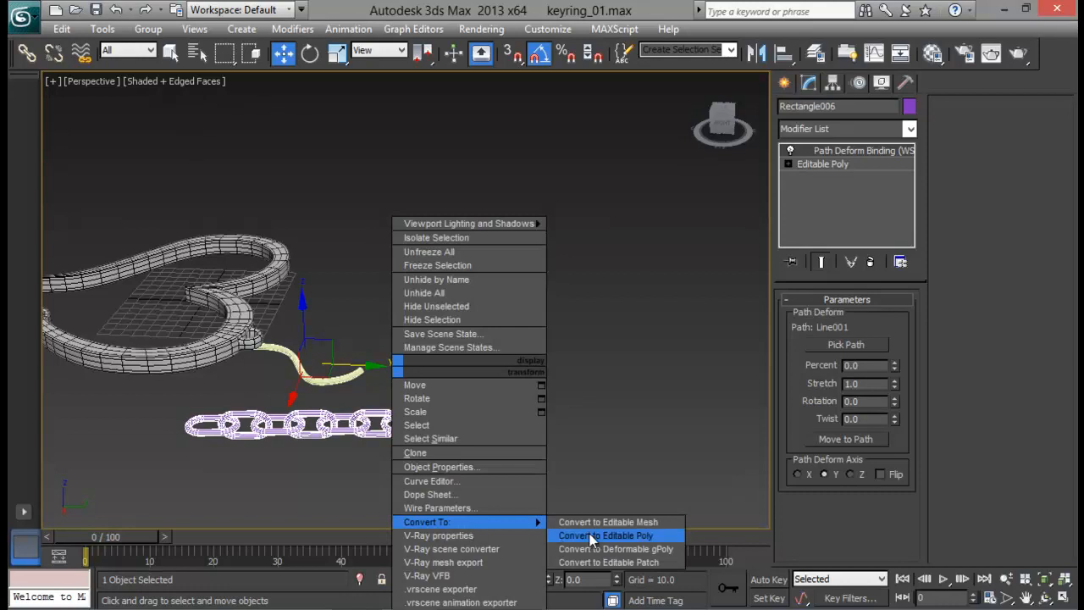
pyautogui.click(591, 536)
pyautogui.click(881, 128)
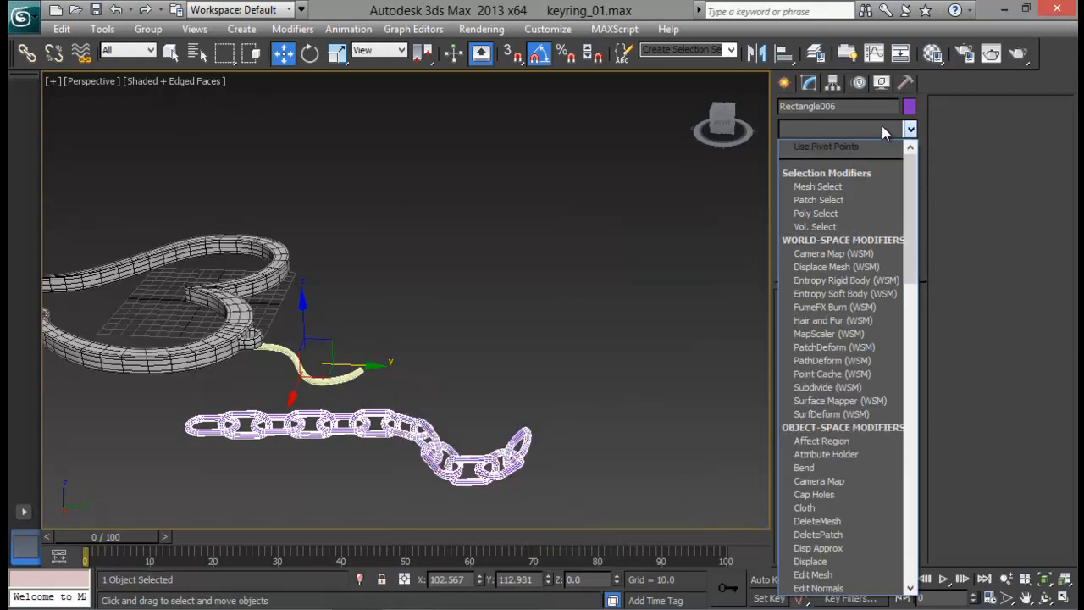
pyautogui.press('e')
pyautogui.press('e')
pyautogui.press('e')
pyautogui.press('e')
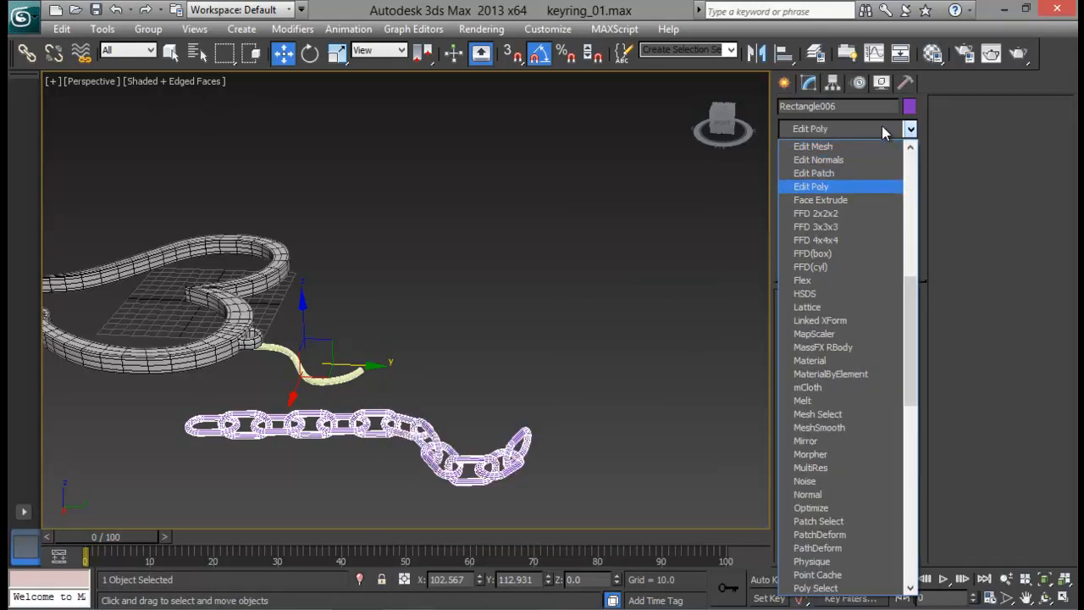
pyautogui.press('Return')
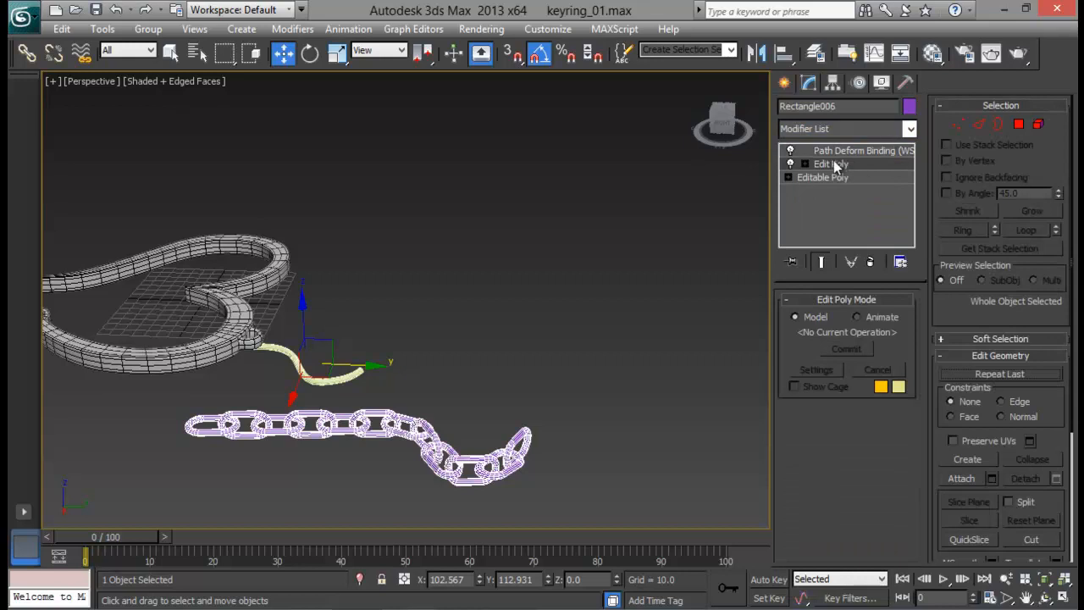
pyautogui.click(870, 261)
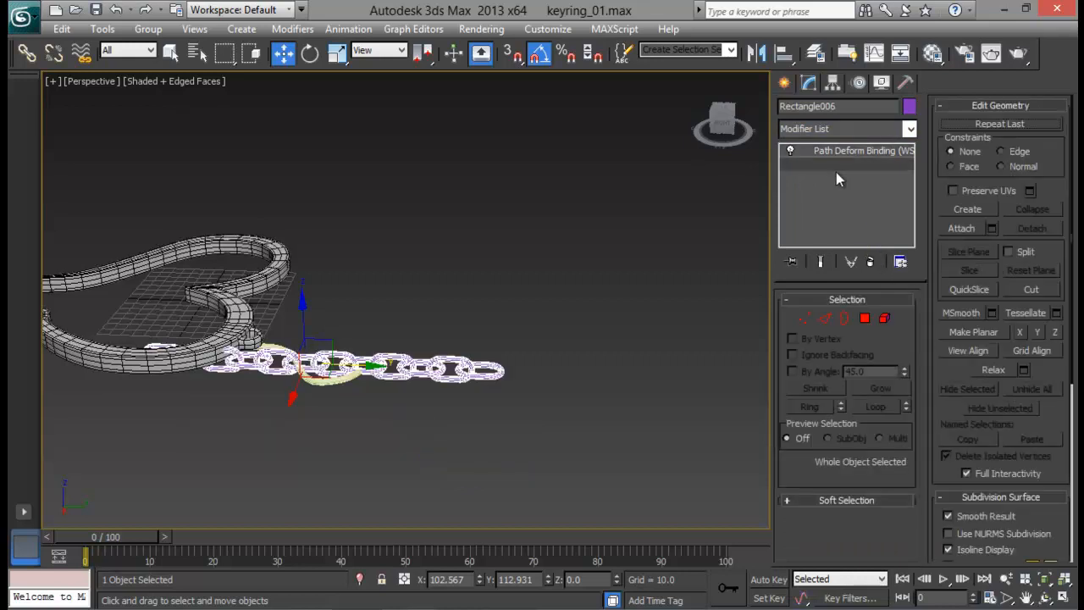
pyautogui.click(876, 150)
# Step: Move the heart frame sideways and down so its hanging loop meets the first link of the deformed chain
pyautogui.keyDown('alt'); pyautogui.moveTo(401, 444); pyautogui.dragTo(622, 397, button='middle'); pyautogui.keyUp('alt')
pyautogui.click(367, 409)
pyautogui.moveTo(330, 432); pyautogui.dragTo(307, 377, button='middle')
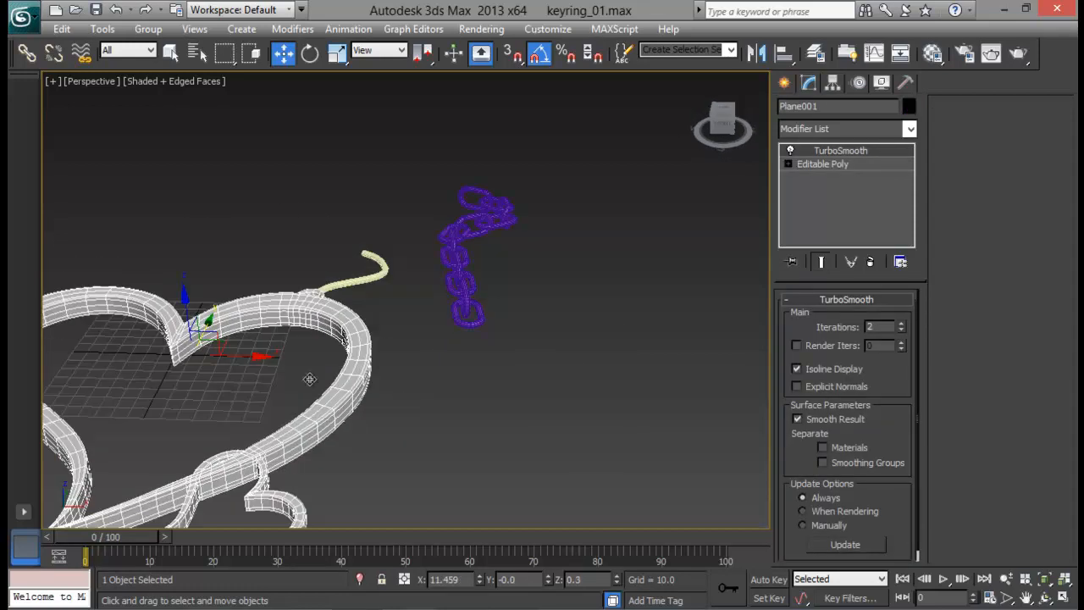
pyautogui.moveTo(244, 361); pyautogui.dragTo(421, 415)
pyautogui.keyDown('alt'); pyautogui.moveTo(430, 413); pyautogui.dragTo(345, 388, button='middle'); pyautogui.keyUp('alt')
pyautogui.moveTo(468, 432); pyautogui.dragTo(412, 394, button='middle')
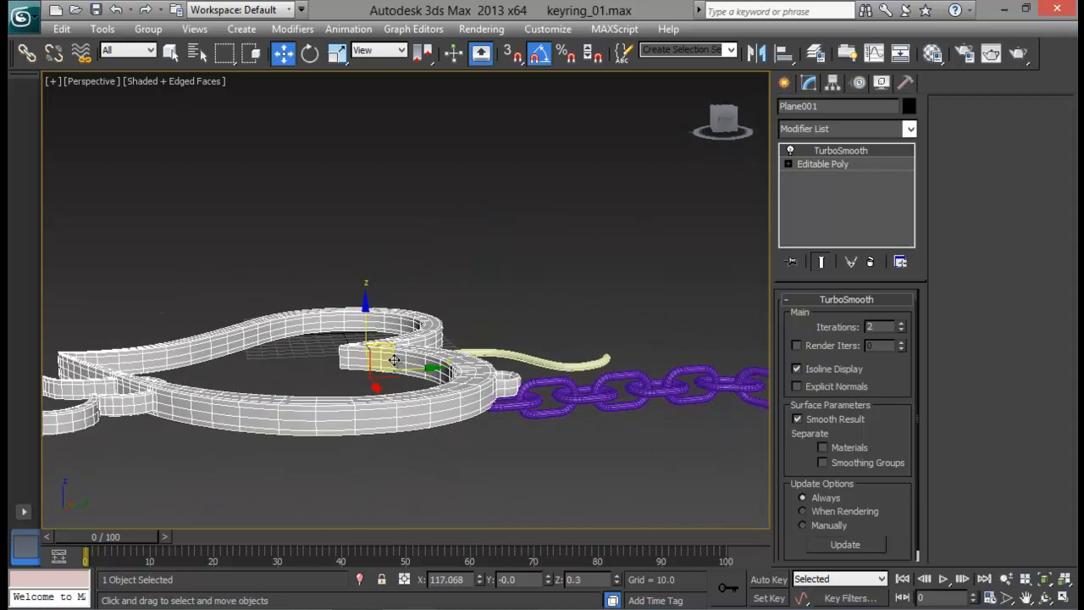
pyautogui.moveTo(393, 359); pyautogui.dragTo(341, 334)
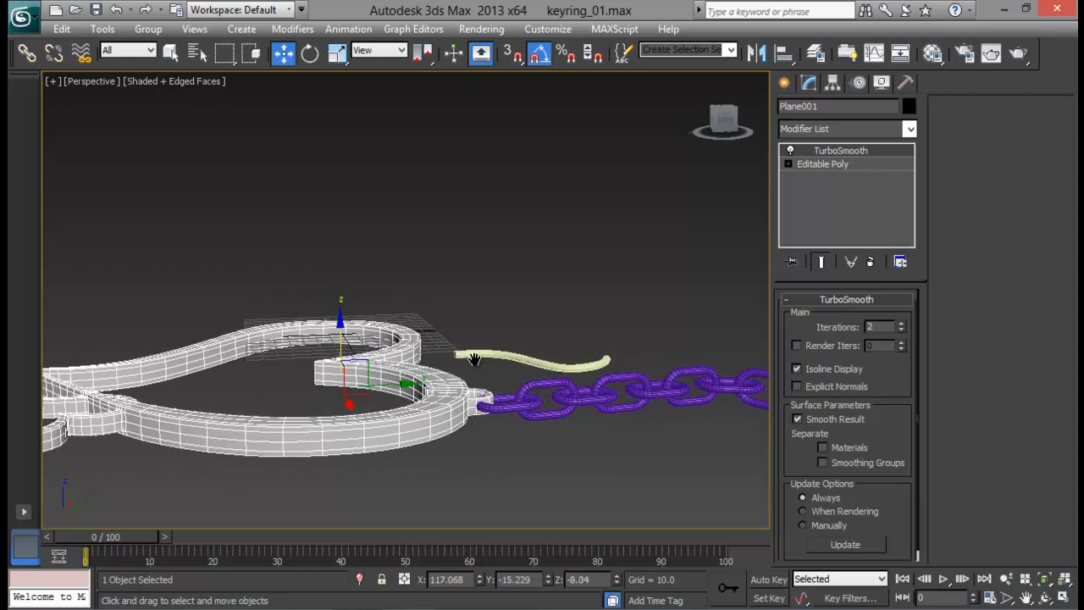
pyautogui.moveTo(474, 359); pyautogui.dragTo(442, 330, button='middle')
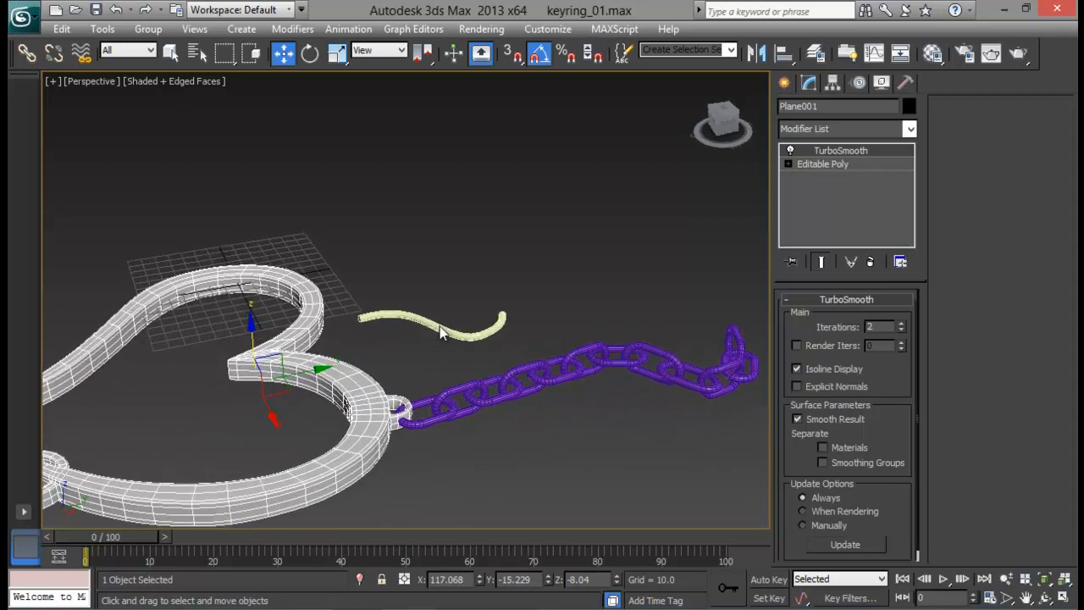
# Step: Bring the deformed chain back onto the curved path line and reposition the heart frame with its loop near the curve's start
pyautogui.click(441, 333)
pyautogui.click(870, 262)
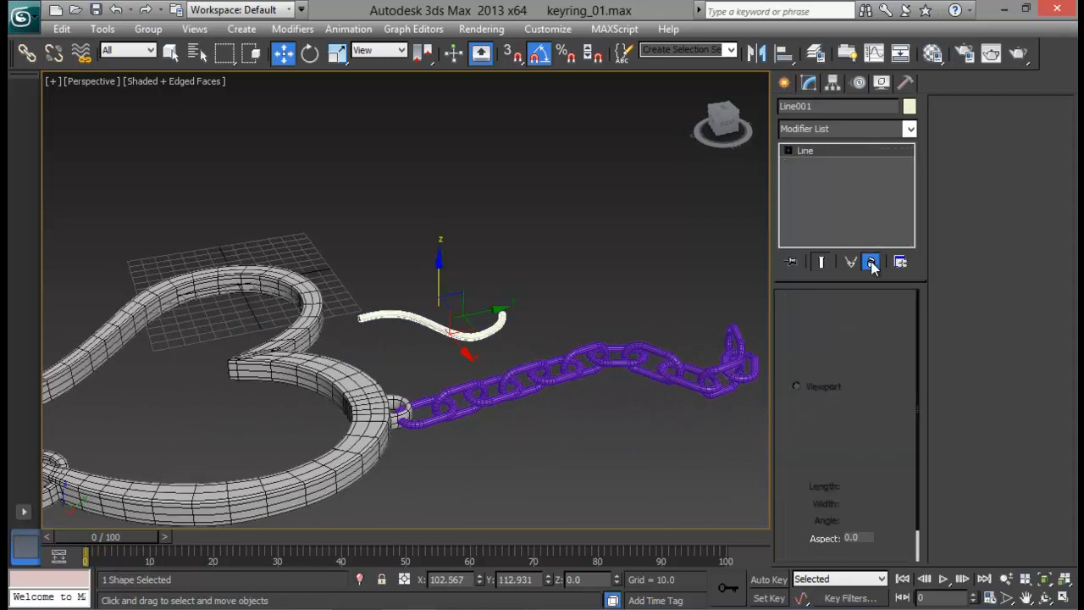
pyautogui.scroll(-4, 551, 330)
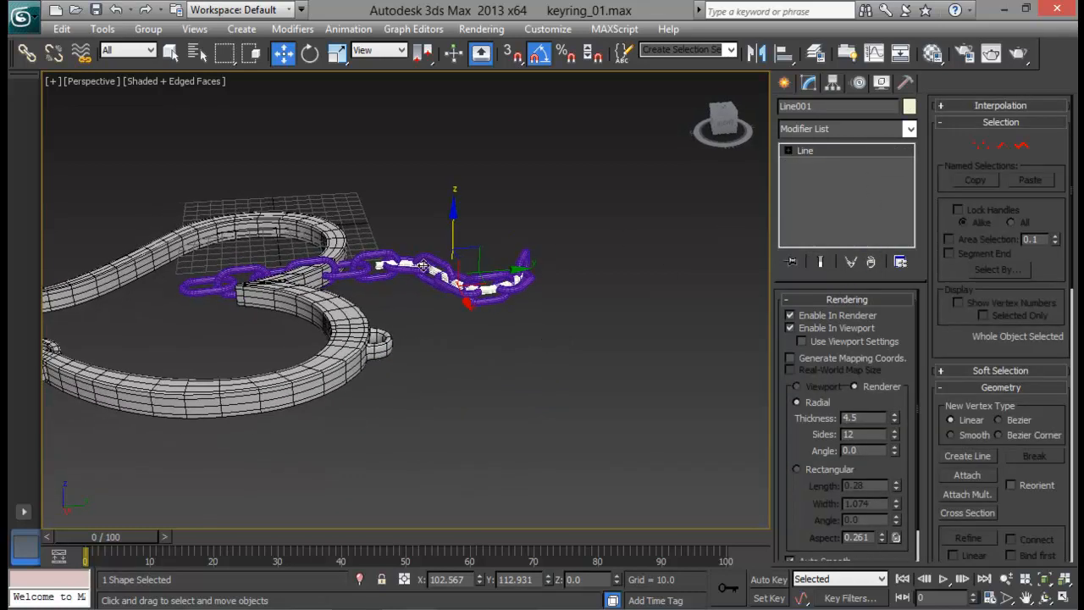
pyautogui.moveTo(415, 261); pyautogui.dragTo(410, 294, button='middle')
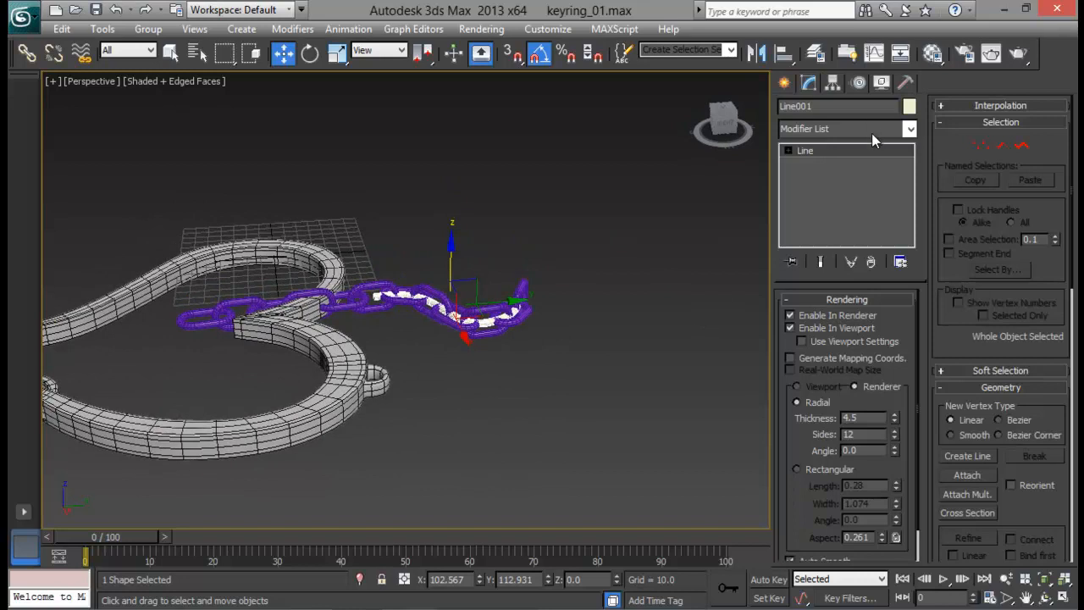
pyautogui.keyDown('alt'); pyautogui.moveTo(360, 333); pyautogui.dragTo(425, 348, button='middle'); pyautogui.keyUp('alt')
pyautogui.click(399, 362)
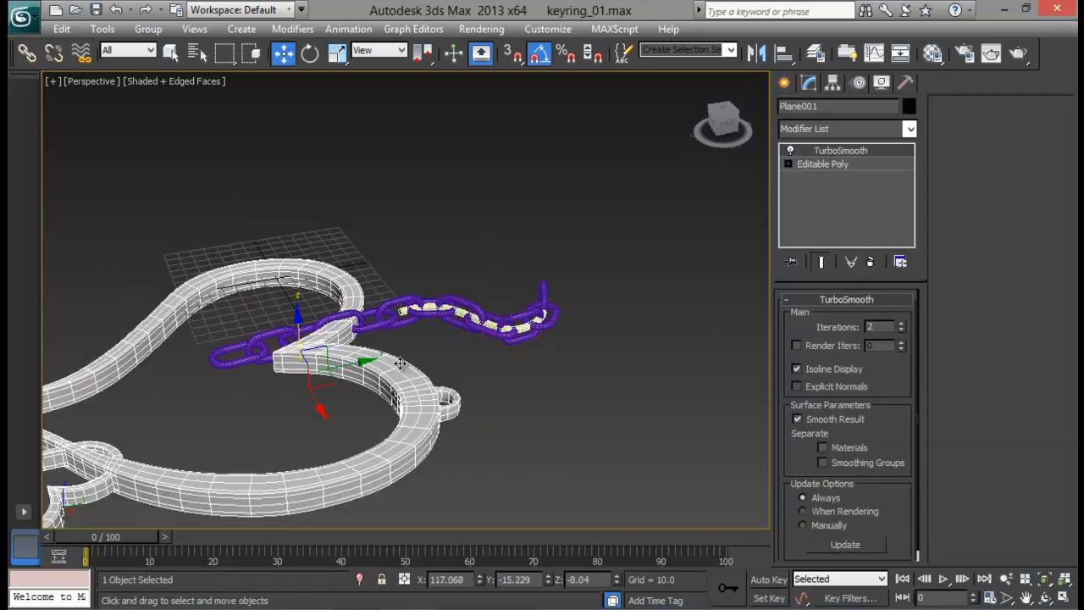
pyautogui.moveTo(318, 421); pyautogui.dragTo(286, 353)
# Step: Scale the chain down uniformly to about 39% and slide it along Y to about 160.7 so it covers the curve
pyautogui.click(465, 302)
pyautogui.press('r')
pyautogui.moveTo(474, 307); pyautogui.dragTo(468, 447)
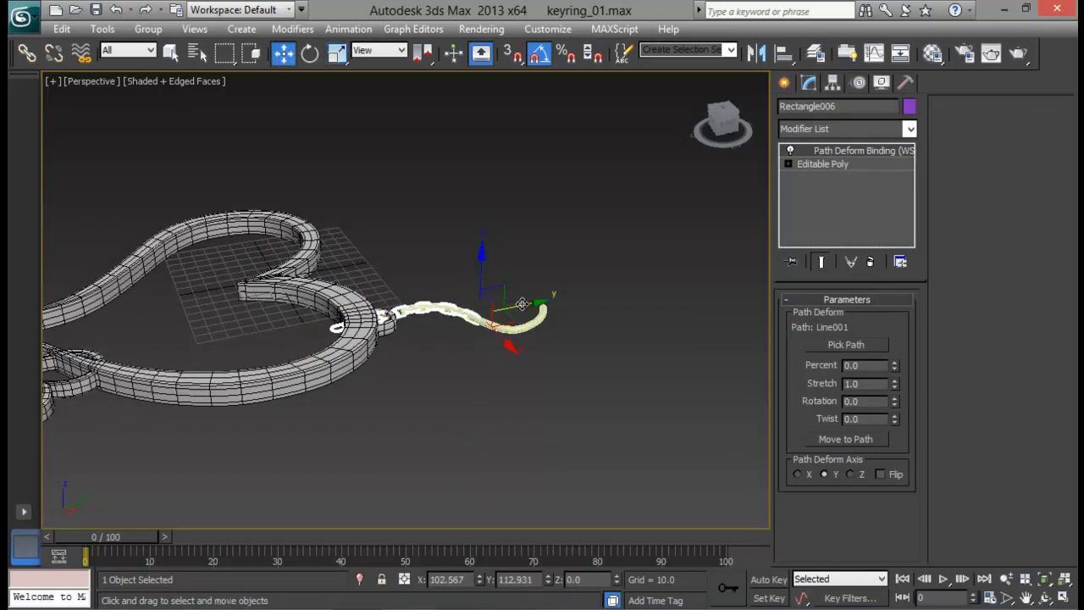
pyautogui.moveTo(521, 303); pyautogui.dragTo(582, 294)
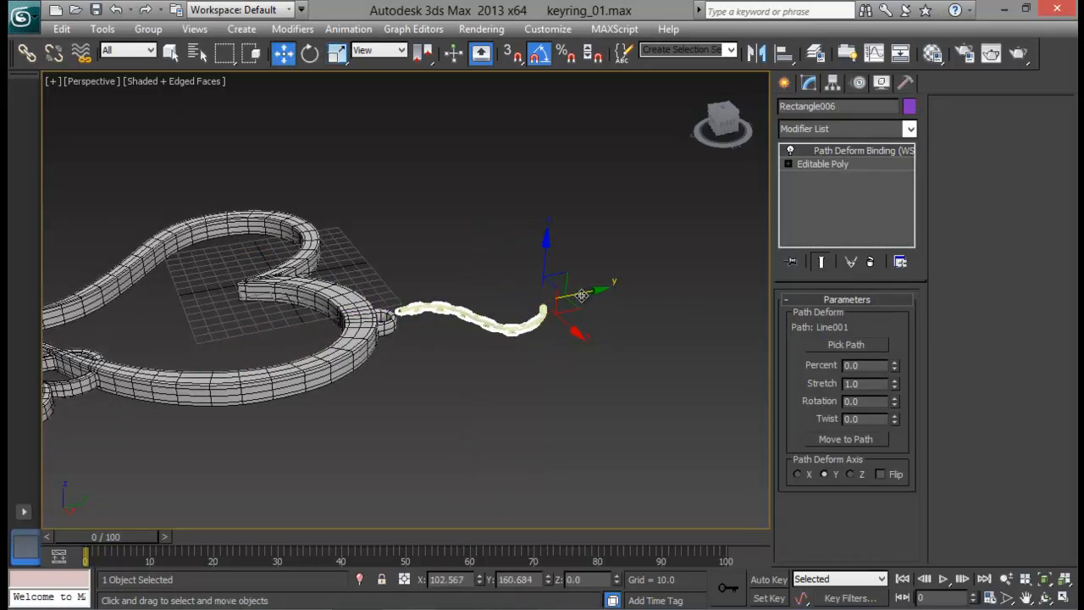
pyautogui.scroll(6, 581, 296)
pyautogui.scroll(-2, 576, 297)
pyautogui.moveTo(575, 297); pyautogui.dragTo(438, 296, button='middle')
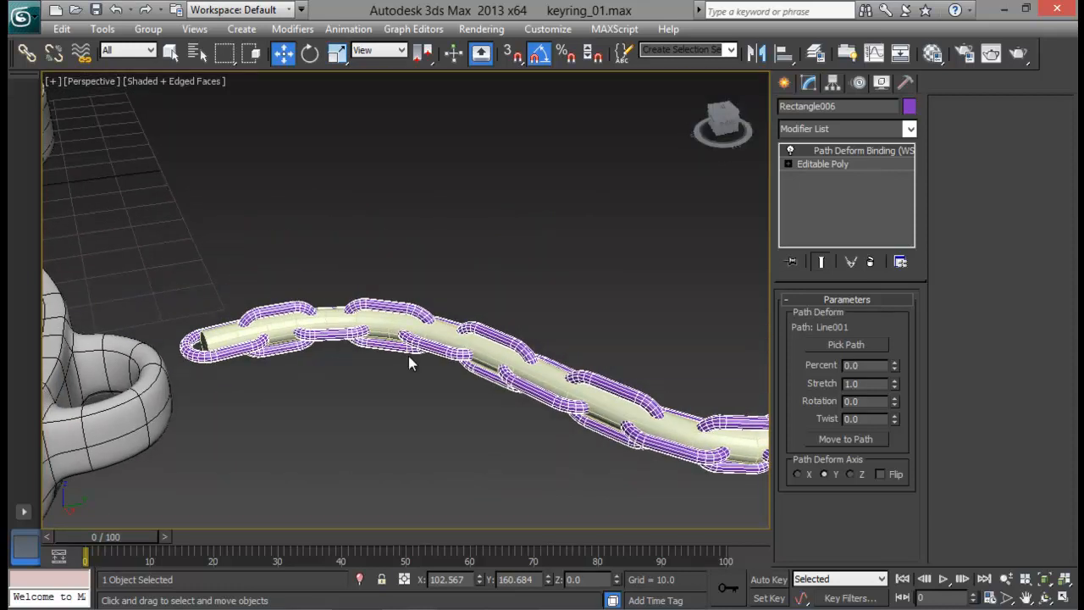
# Step: Move the heart frame on X and Y so its hanging loop sits at the first link of the scaled-down chain
pyautogui.scroll(-5, 408, 362)
pyautogui.moveTo(339, 363); pyautogui.dragTo(409, 359, button='middle')
pyautogui.keyDown('alt'); pyautogui.moveTo(566, 353); pyautogui.dragTo(479, 373, button='middle'); pyautogui.keyUp('alt')
pyautogui.click(477, 372)
pyautogui.click(491, 325)
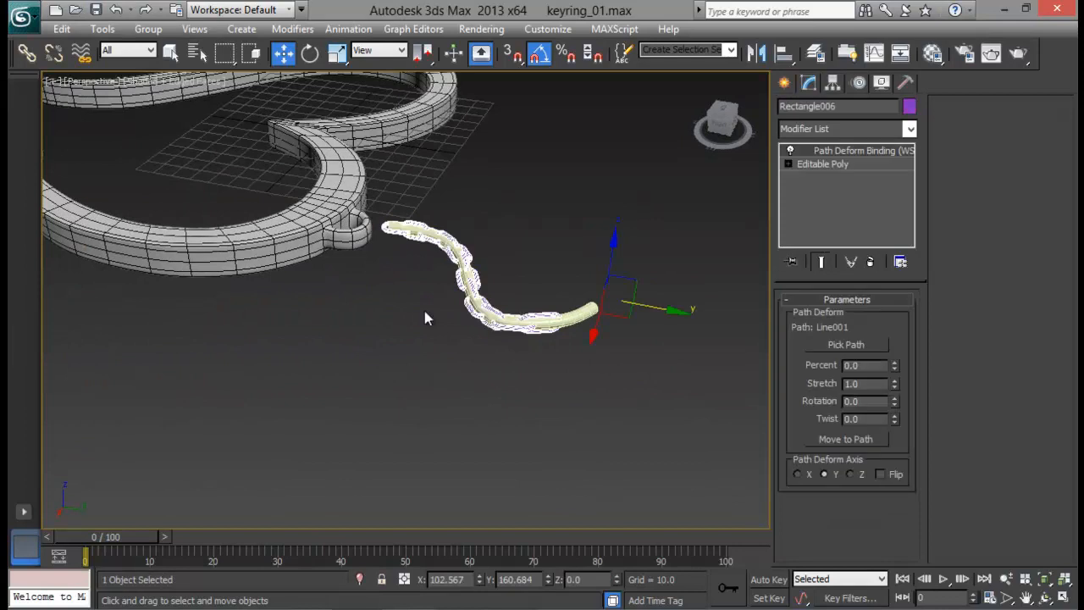
pyautogui.click(342, 236)
pyautogui.moveTo(365, 249); pyautogui.dragTo(290, 338, button='middle')
pyautogui.keyDown('alt'); pyautogui.moveTo(290, 339); pyautogui.dragTo(255, 399, button='middle'); pyautogui.keyUp('alt')
pyautogui.moveTo(144, 290); pyautogui.dragTo(158, 291)
pyautogui.keyDown('alt'); pyautogui.moveTo(217, 326); pyautogui.dragTo(282, 289, button='middle'); pyautogui.keyUp('alt')
pyautogui.moveTo(301, 247); pyautogui.dragTo(317, 250)
pyautogui.scroll(3, 383, 321)
pyautogui.keyDown('alt'); pyautogui.moveTo(382, 349); pyautogui.dragTo(407, 339, button='middle'); pyautogui.keyUp('alt')
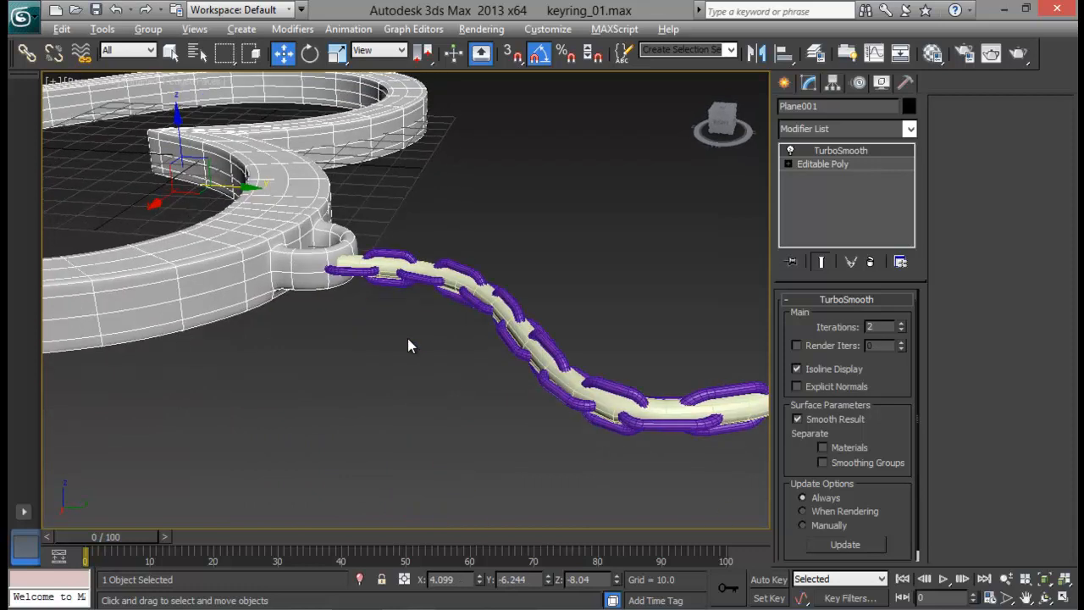
# Step: Enlarge the chain slightly with a uniform scale and slide it along Y to about 167 at the hanging loop
pyautogui.click(404, 277)
pyautogui.press('r')
pyautogui.moveTo(507, 324); pyautogui.dragTo(469, 399, button='middle')
pyautogui.scroll(-3, 469, 401)
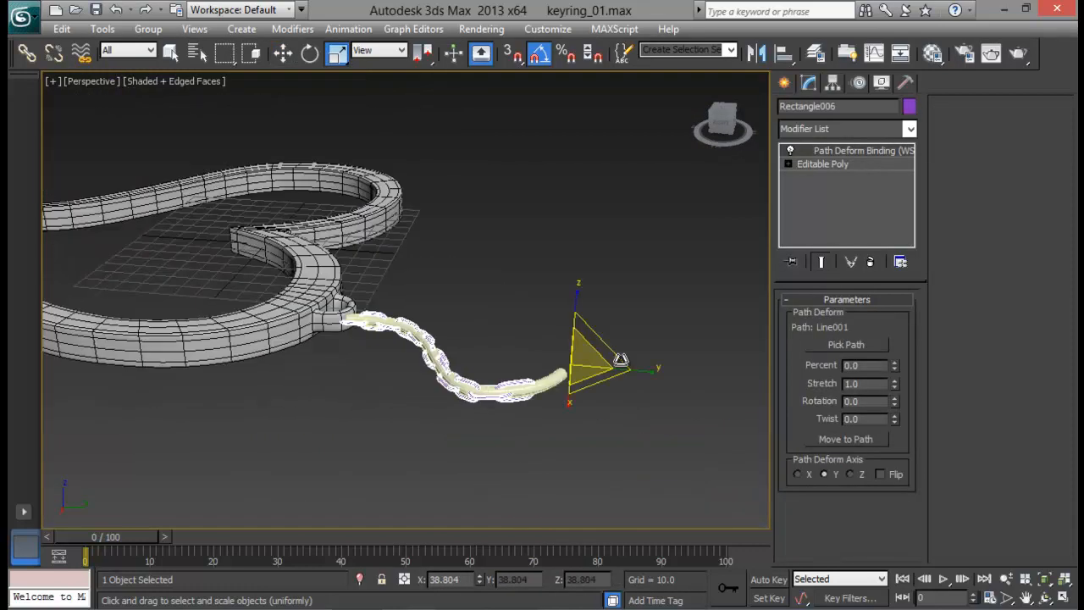
pyautogui.moveTo(585, 358); pyautogui.dragTo(567, 266)
pyautogui.press('e')
pyautogui.keyDown('alt'); pyautogui.moveTo(446, 311); pyautogui.dragTo(467, 385, button='middle'); pyautogui.keyUp('alt')
pyautogui.press('w')
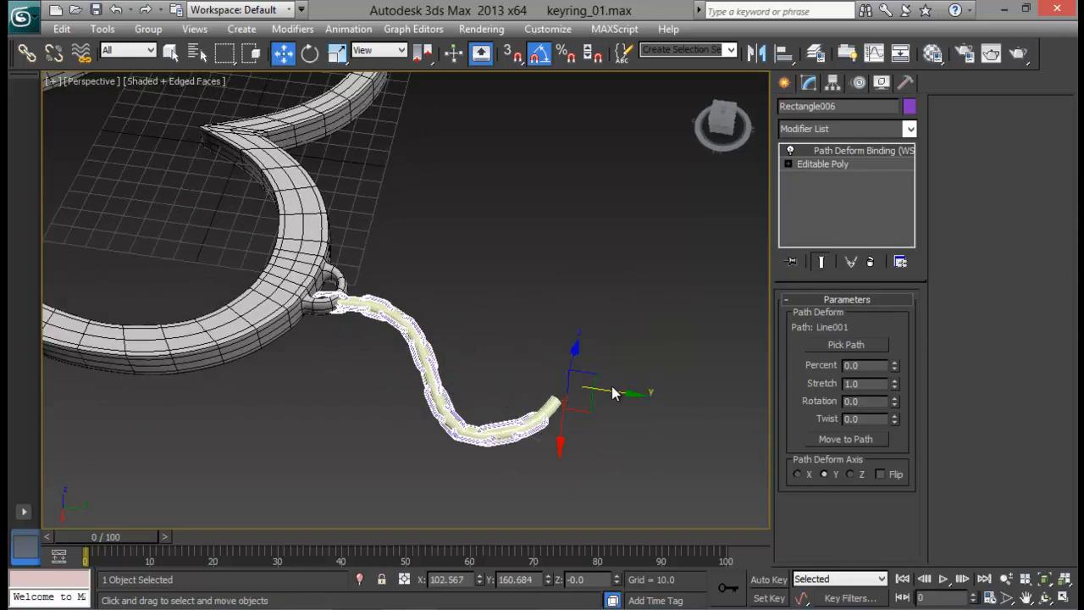
pyautogui.click(621, 386)
pyautogui.click(579, 408)
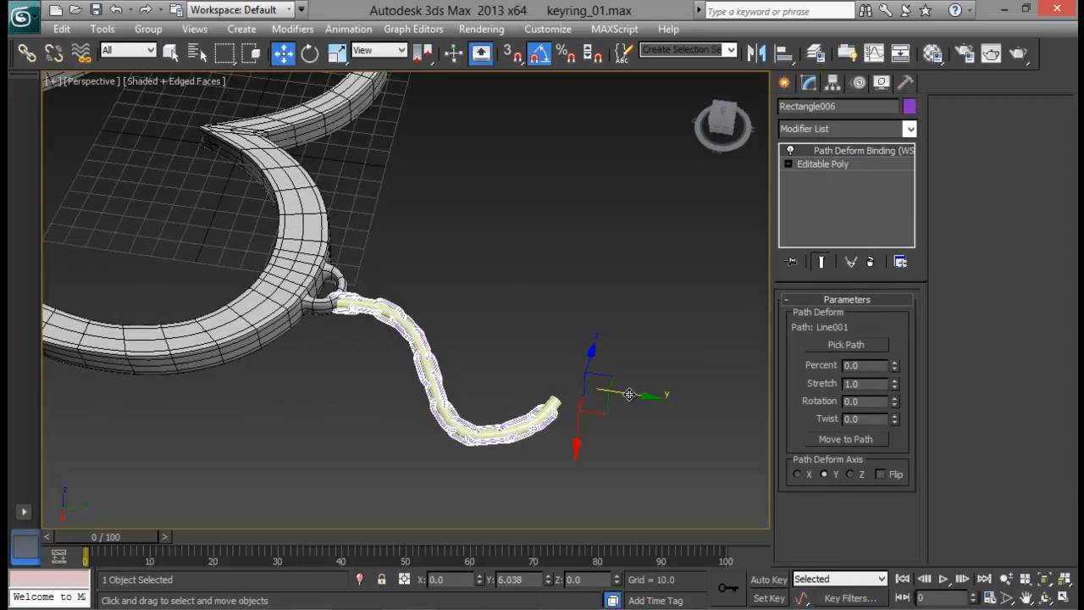
pyautogui.click(647, 463)
# Step: Select the curved path line inside the chain and shift it slightly along X to about 95.7
pyautogui.keyDown('alt'); pyautogui.moveTo(552, 453); pyautogui.dragTo(477, 300, button='middle'); pyautogui.keyUp('alt')
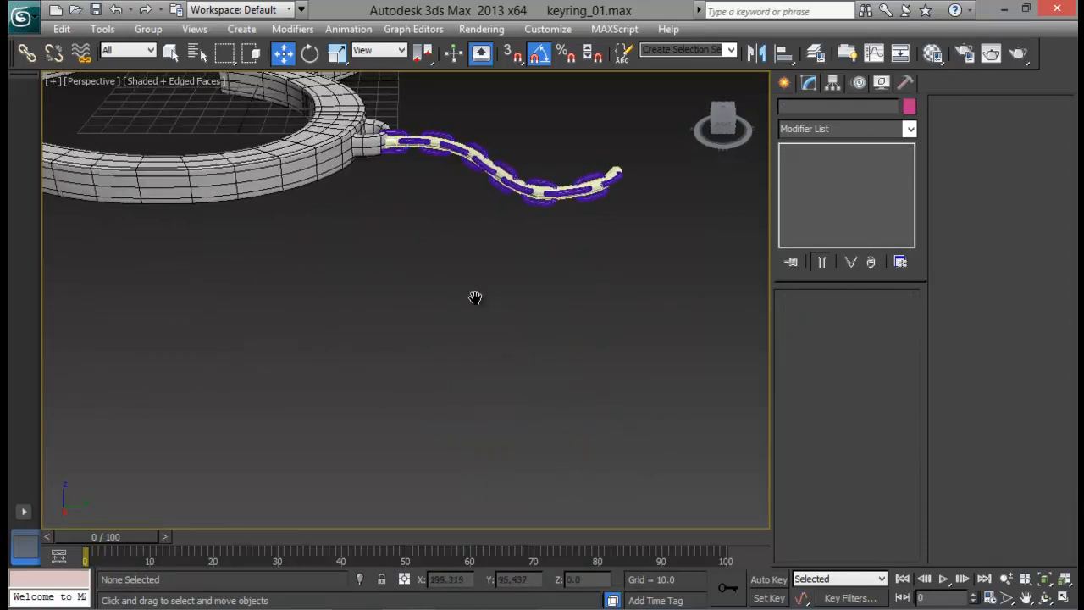
pyautogui.moveTo(408, 186); pyautogui.dragTo(470, 405, button='middle')
pyautogui.click(383, 368)
pyautogui.scroll(3, 383, 373)
pyautogui.scroll(-2, 396, 376)
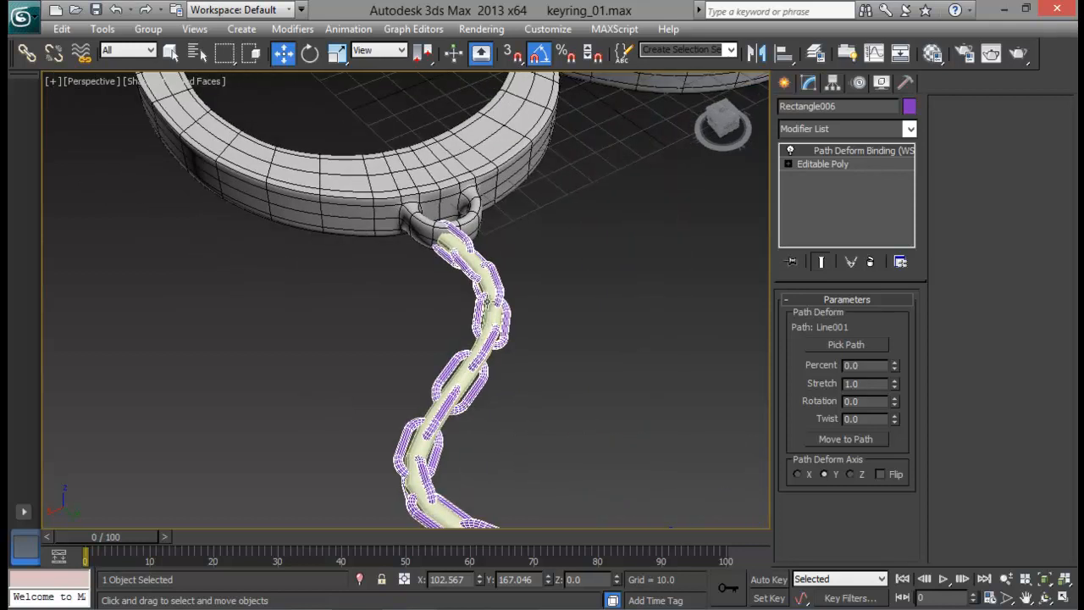
pyautogui.click(490, 304)
pyautogui.click(519, 333)
pyautogui.click(488, 340)
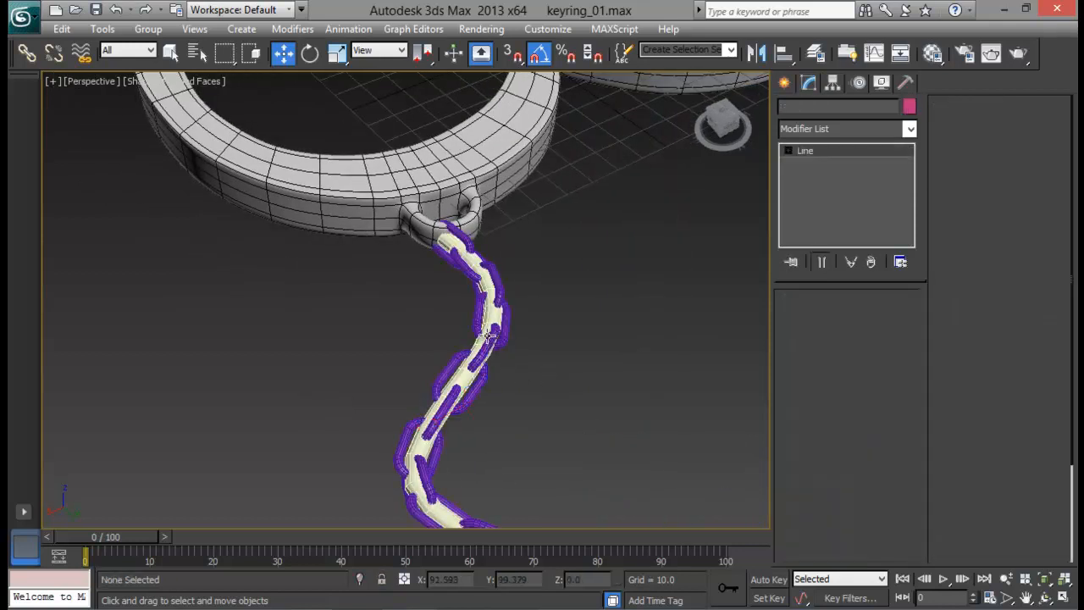
pyautogui.moveTo(453, 414); pyautogui.dragTo(469, 405)
# Step: Undo the stray move, and use Move to Path to realign the chain with the shifted curve
pyautogui.click(490, 286)
pyautogui.keyDown('alt'); pyautogui.moveTo(490, 290); pyautogui.dragTo(614, 314, button='middle'); pyautogui.keyUp('alt')
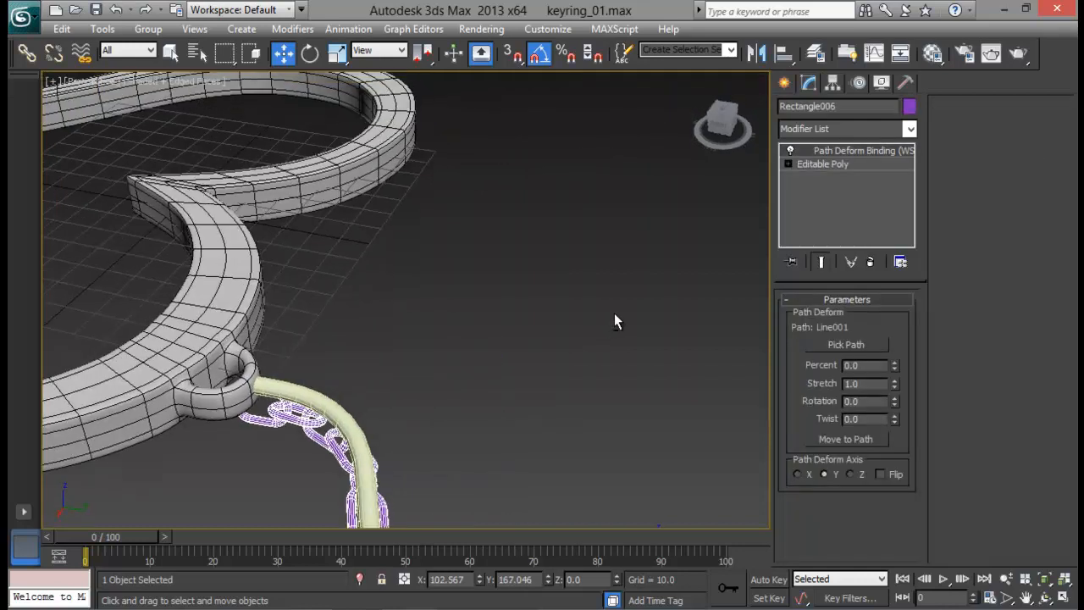
pyautogui.scroll(-5, 593, 334)
pyautogui.keyDown('alt'); pyautogui.moveTo(434, 340); pyautogui.dragTo(463, 337, button='middle'); pyautogui.keyUp('alt')
pyautogui.moveTo(472, 337); pyautogui.dragTo(472, 337)
pyautogui.hotkey('ctrl', 'z')
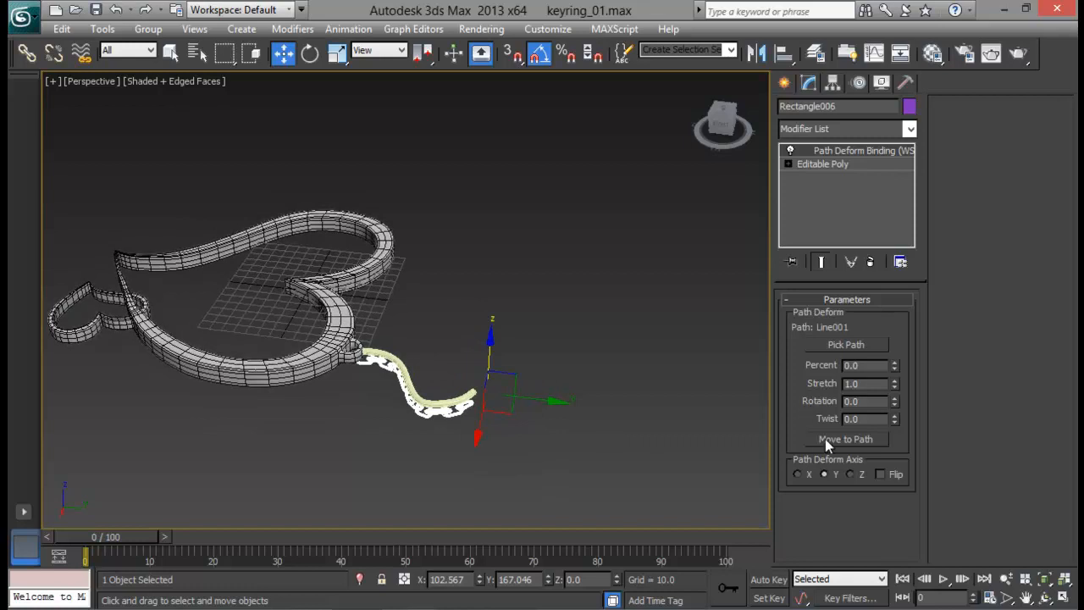
pyautogui.click(823, 438)
# Step: Scale the chain uniformly to about 53% and slide it along Y so its first link reaches the hanging loop
pyautogui.press('r')
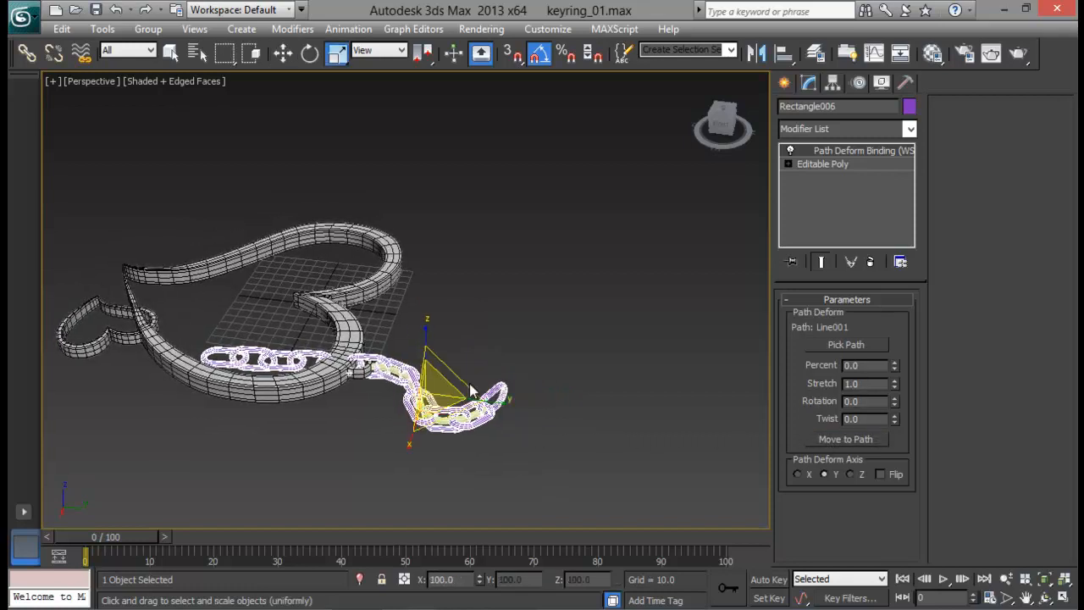
pyautogui.moveTo(433, 391); pyautogui.dragTo(449, 498)
pyautogui.press('w')
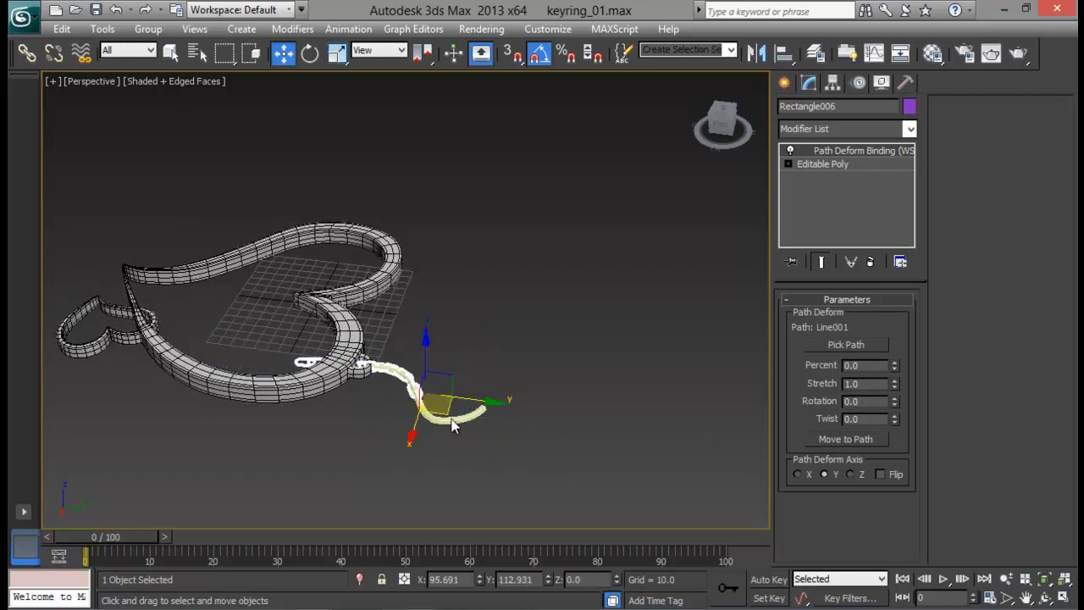
pyautogui.press('r')
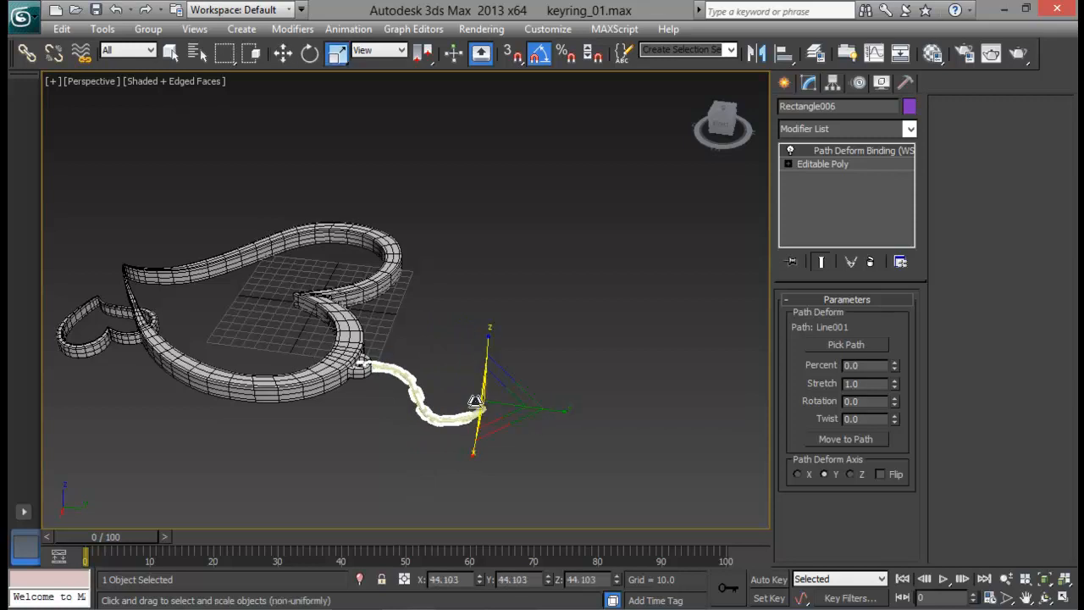
pyautogui.press('r')
pyautogui.scroll(4, 440, 393)
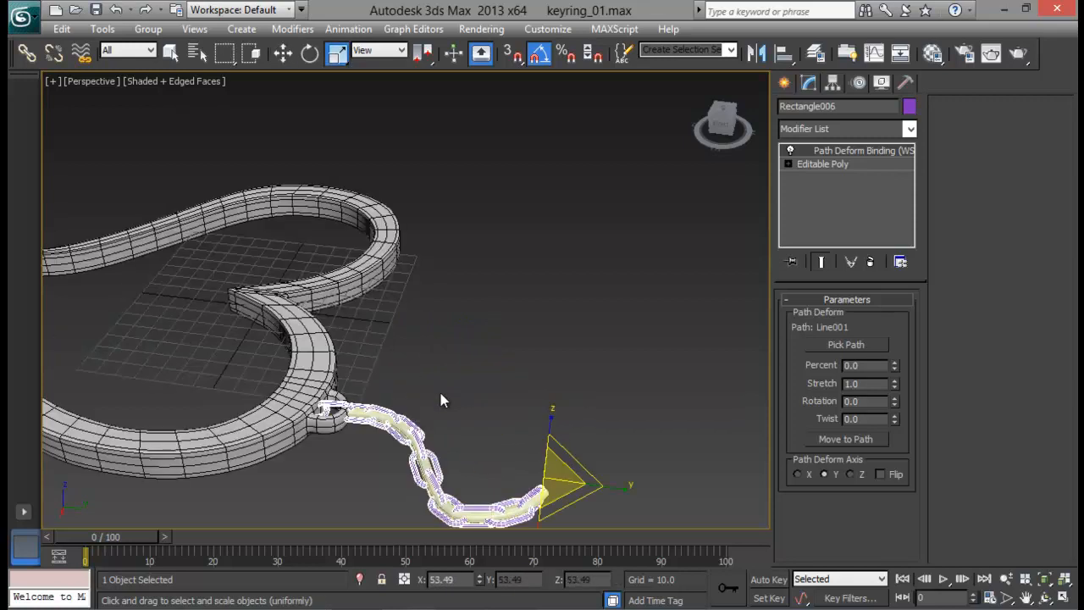
pyautogui.press('w')
pyautogui.moveTo(527, 405); pyautogui.dragTo(547, 403)
pyautogui.moveTo(410, 366); pyautogui.dragTo(414, 431, button='middle')
# Step: Rotate the chain to -105° about Y and shift it slightly along Y so its first link hooks through the loop
pyautogui.moveTo(515, 436); pyautogui.dragTo(492, 365)
pyautogui.press('e')
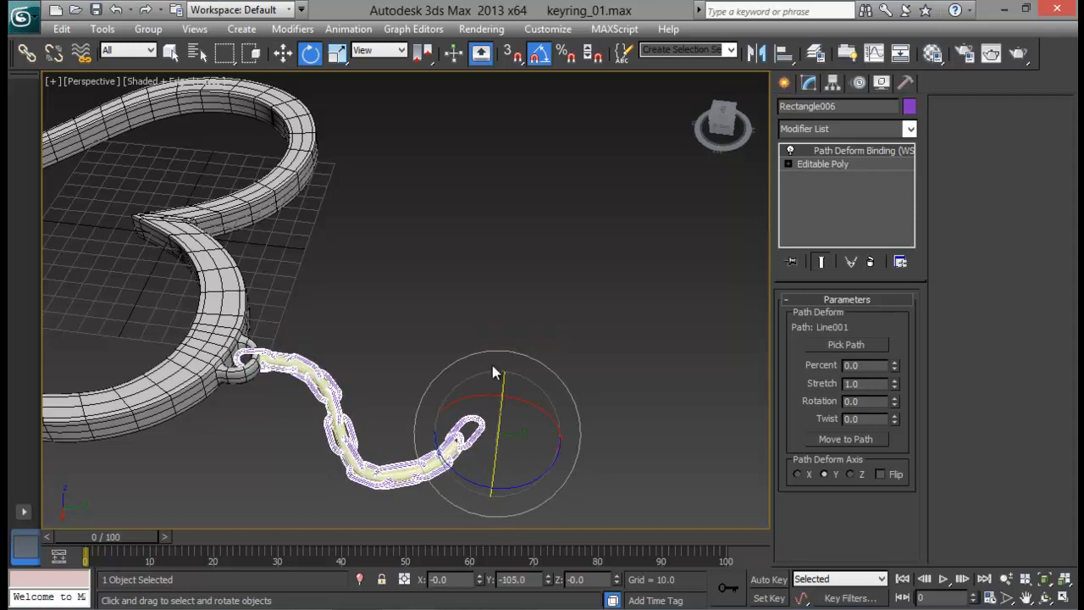
pyautogui.press('w')
pyautogui.moveTo(532, 440); pyautogui.dragTo(551, 440)
pyautogui.click(308, 346)
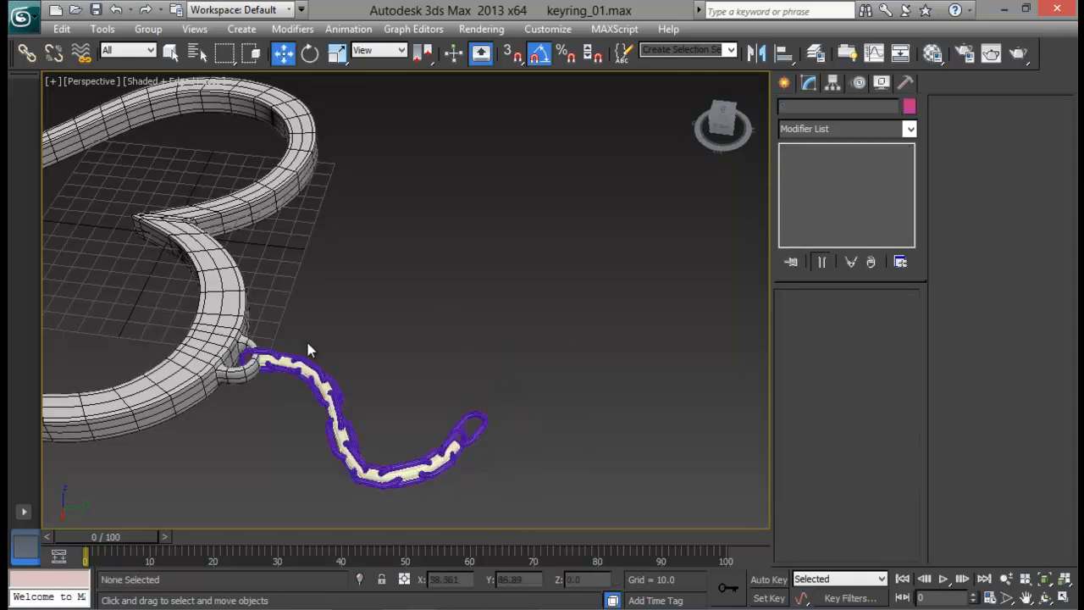
# Step: Hide the curved path line running through the chain
pyautogui.keyDown('alt'); pyautogui.moveTo(308, 347); pyautogui.dragTo(328, 297, button='middle'); pyautogui.keyUp('alt')
pyautogui.scroll(5, 415, 305)
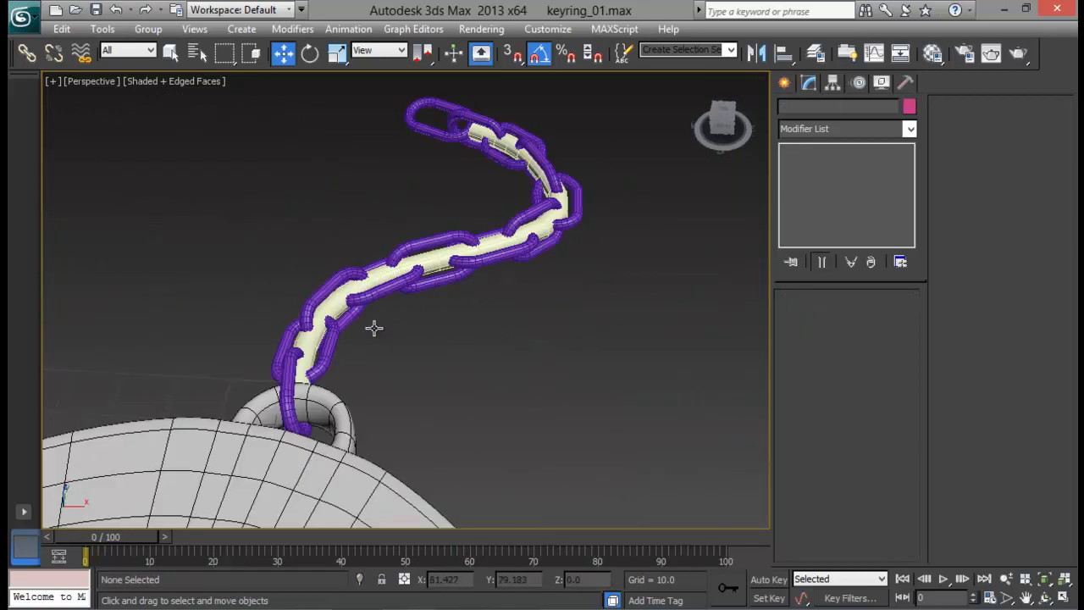
pyautogui.click(383, 274)
pyautogui.rightClick(708, 366)
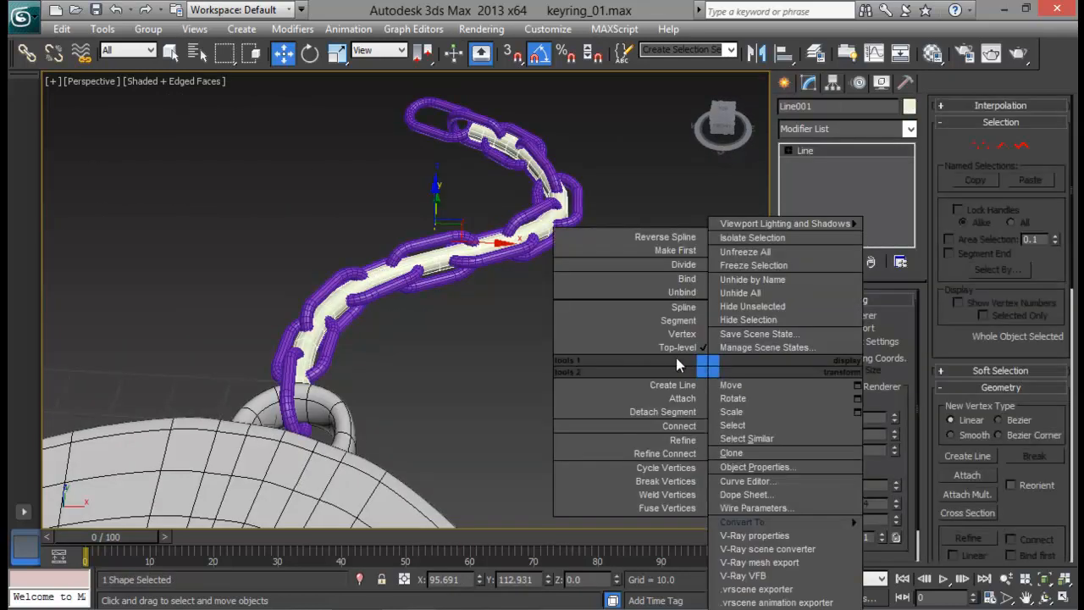
pyautogui.click(748, 319)
pyautogui.scroll(-4, 542, 331)
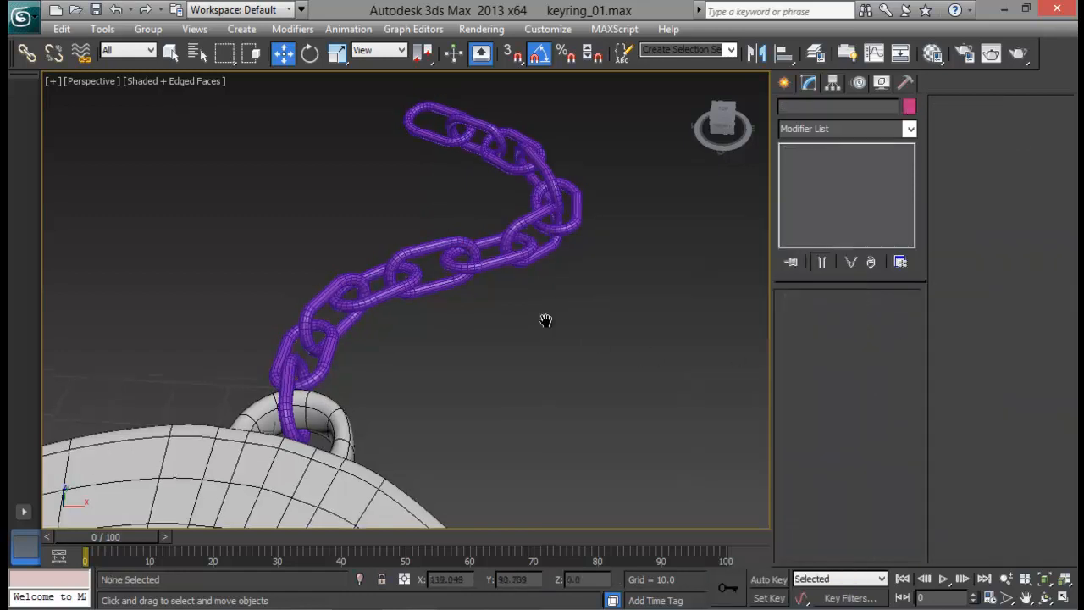
# Step: Examine the hooked chain from several angles and compare it with the reference picture of the keyring
pyautogui.keyDown('alt'); pyautogui.moveTo(539, 337); pyautogui.dragTo(380, 358, button='middle'); pyautogui.keyUp('alt')
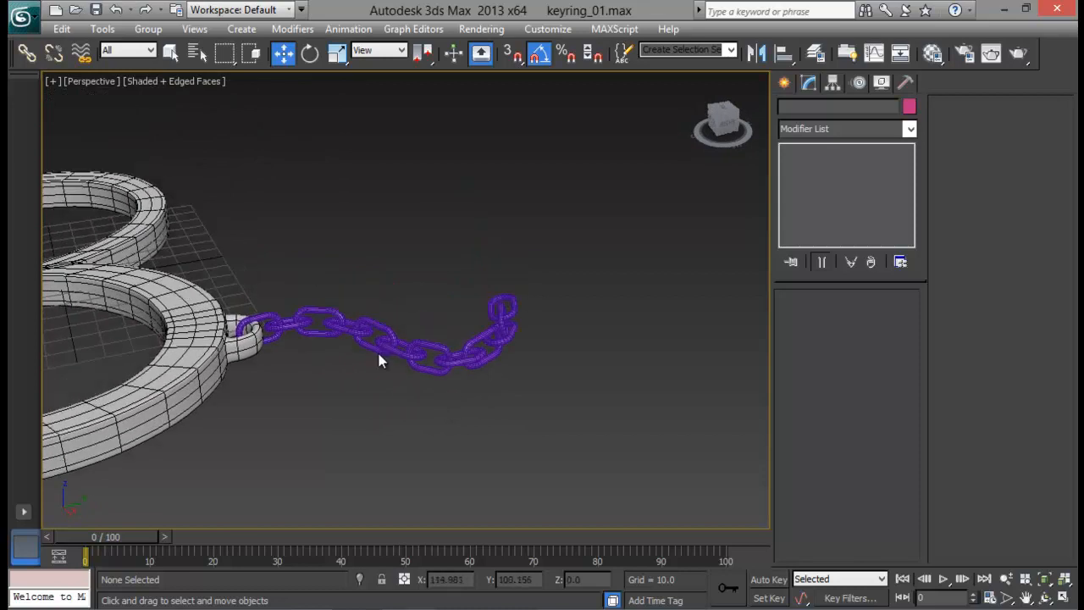
pyautogui.click(379, 327)
pyautogui.rightClick(476, 349)
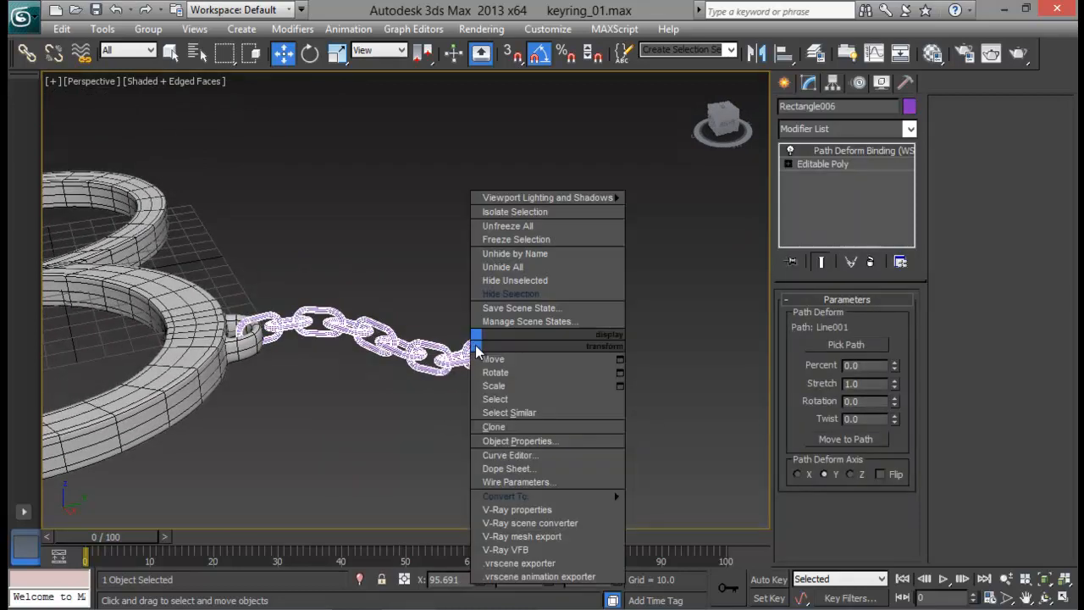
pyautogui.click(679, 508)
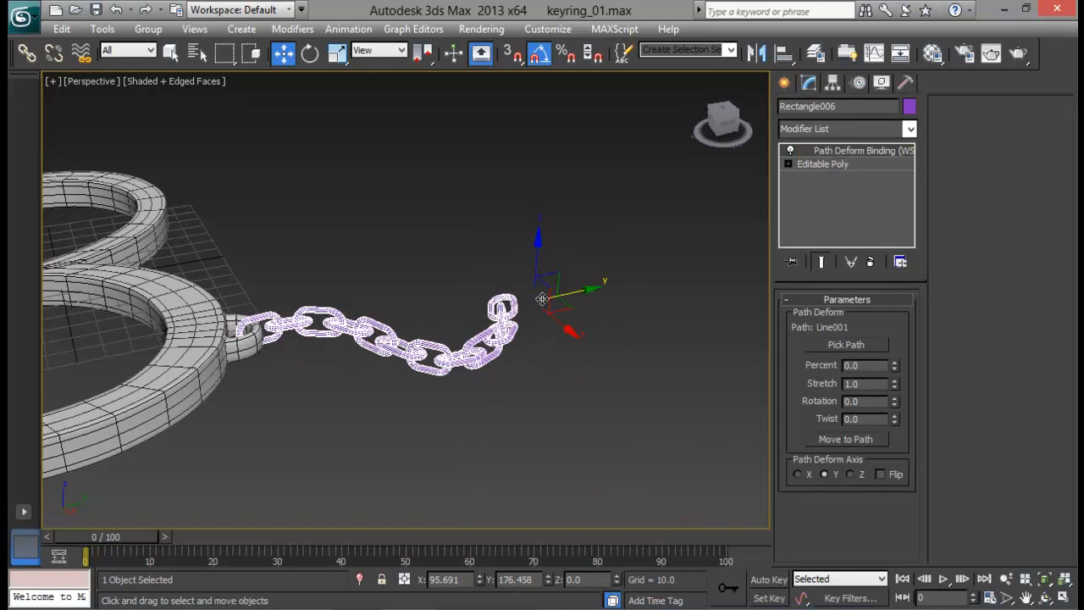
pyautogui.keyDown('alt'); pyautogui.moveTo(428, 345); pyautogui.dragTo(340, 342, button='middle'); pyautogui.keyUp('alt')
pyautogui.keyDown('alt'); pyautogui.moveTo(406, 336); pyautogui.dragTo(380, 343, button='middle'); pyautogui.keyUp('alt')
pyautogui.scroll(4, 381, 343)
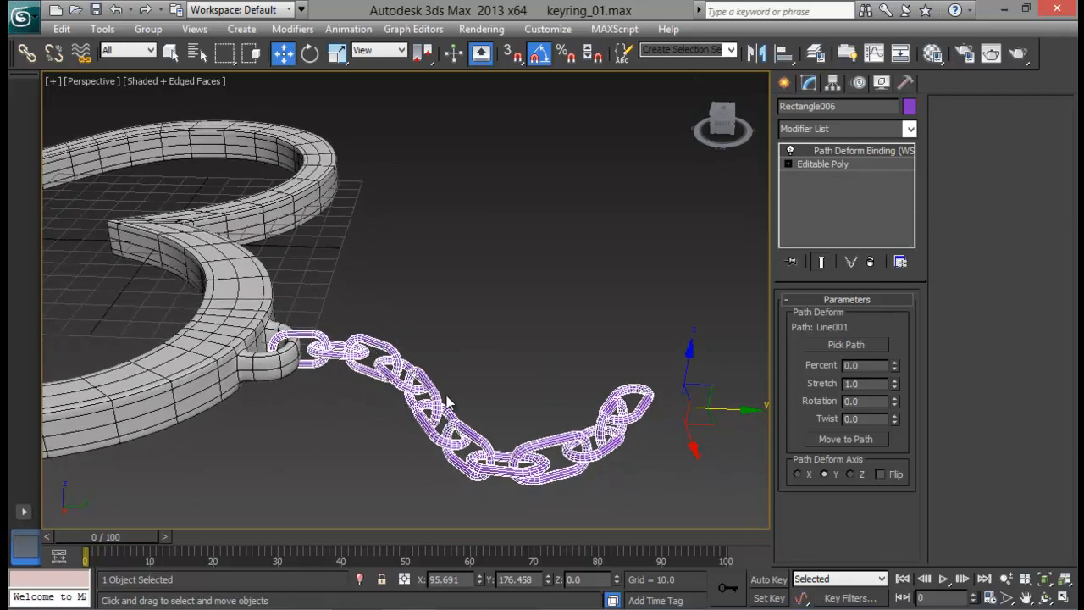
pyautogui.keyDown('alt'); pyautogui.moveTo(455, 407); pyautogui.dragTo(432, 364, button='middle'); pyautogui.keyUp('alt')
pyautogui.click(524, 608)
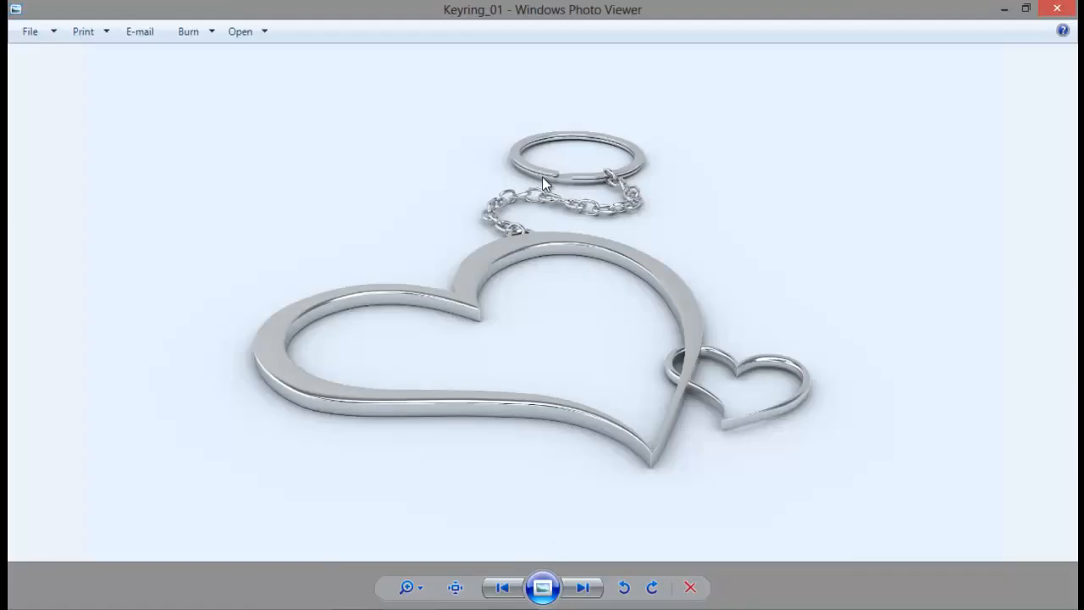
pyautogui.click(518, 608)
# Step: Create a circle spline with a radius of about 32.8 centred near the chain's free end
pyautogui.click(783, 88)
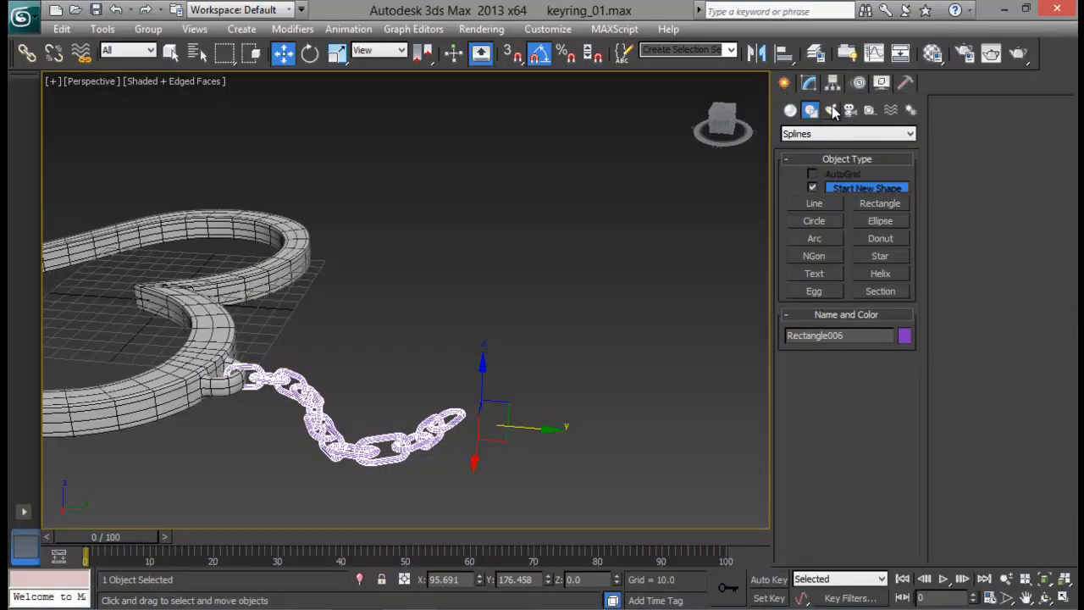
pyautogui.click(812, 224)
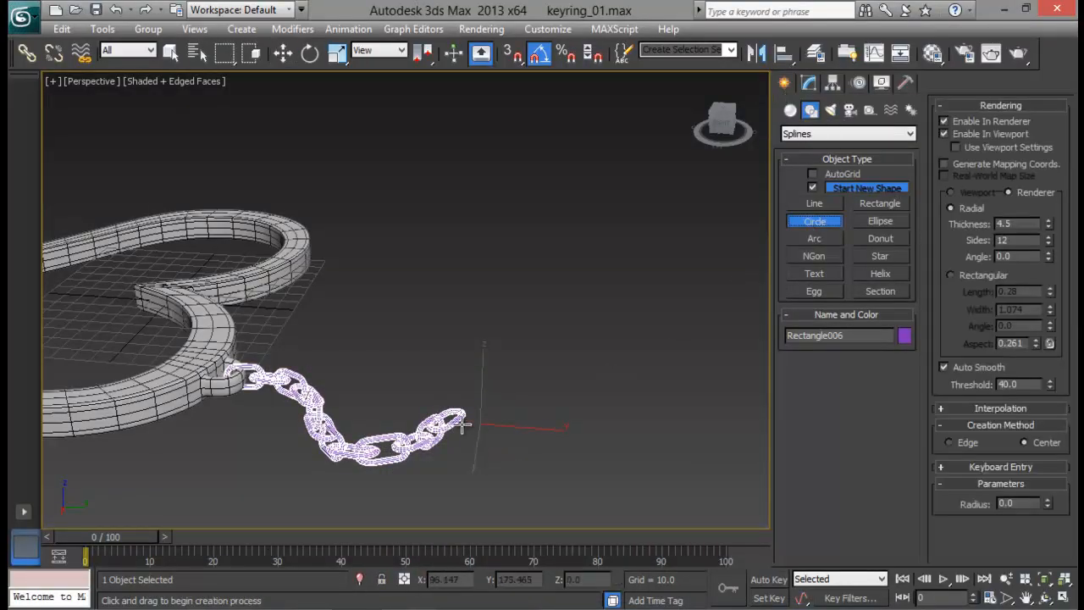
pyautogui.moveTo(472, 415); pyautogui.dragTo(514, 451)
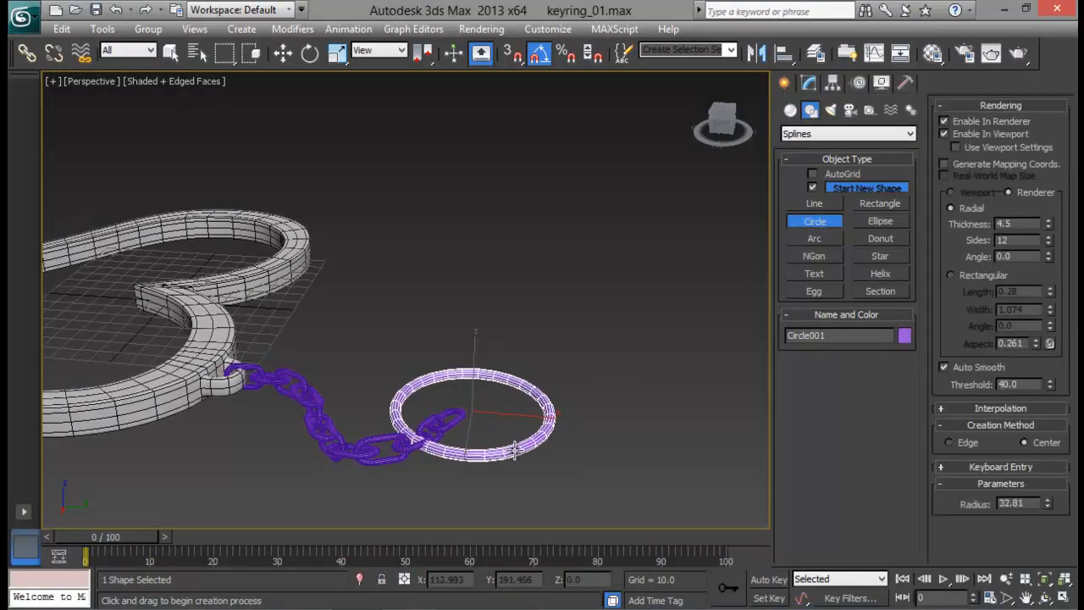
pyautogui.press('w')
pyautogui.keyDown('alt'); pyautogui.moveTo(518, 455); pyautogui.dragTo(625, 409, button='middle'); pyautogui.keyUp('alt')
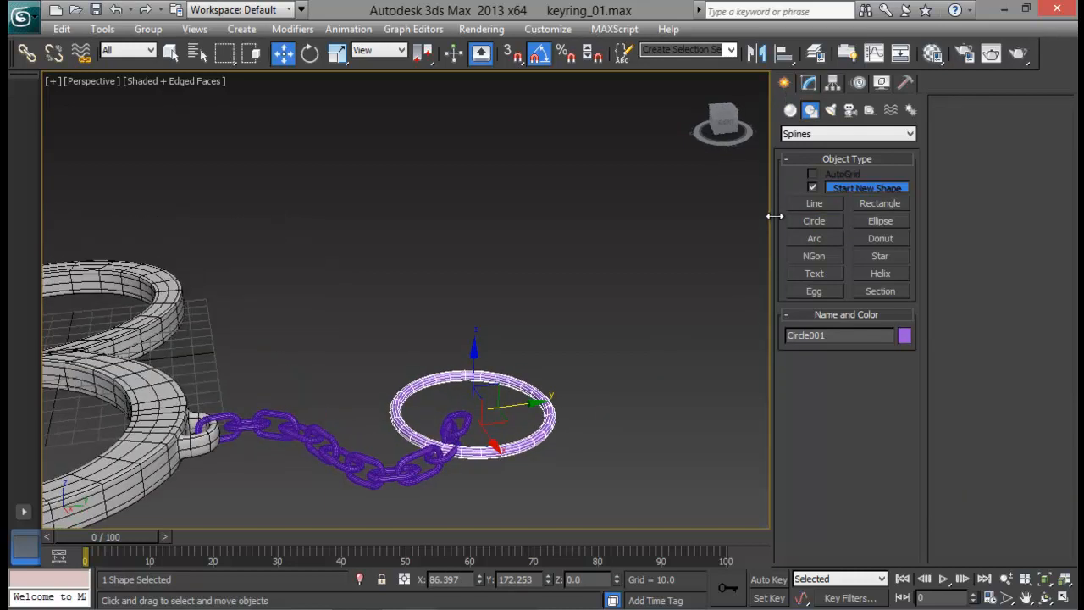
# Step: Turn off the circle's viewport rendering and convert it to an editable spline
pyautogui.click(811, 82)
pyautogui.click(790, 328)
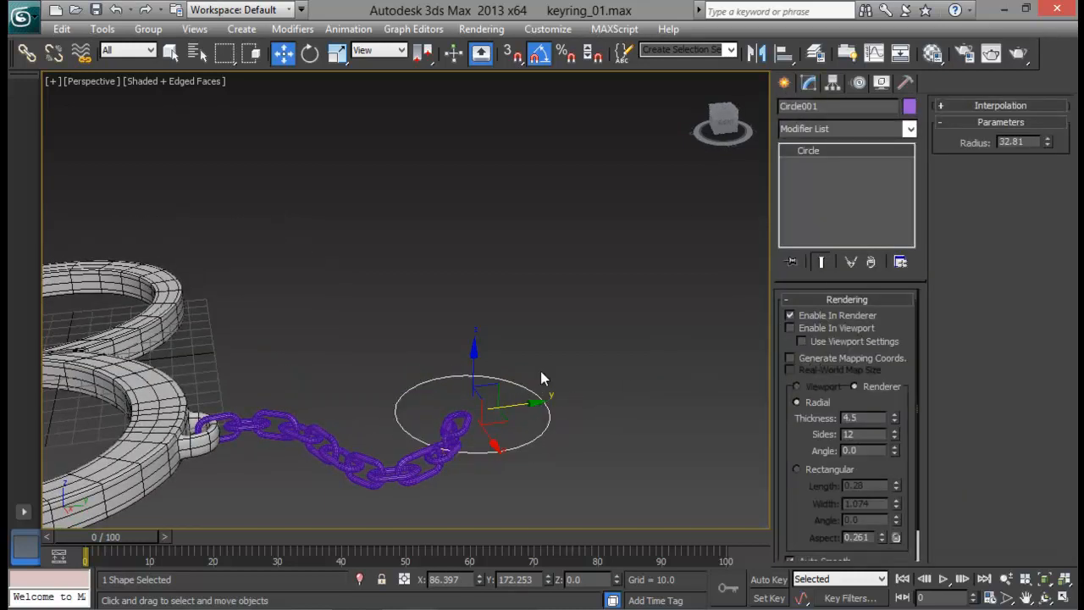
pyautogui.rightClick(541, 372)
pyautogui.moveTo(606, 520)
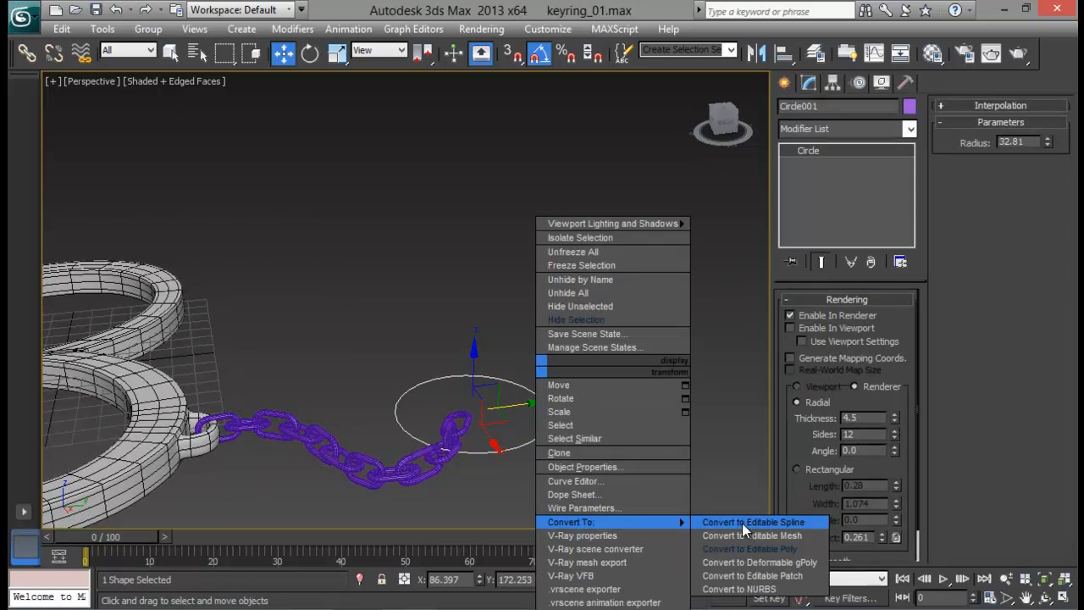
pyautogui.click(742, 522)
# Step: Break the circle at its vertex nearest the heart and move the two resulting end vertices apart along X to open a gap
pyautogui.click(980, 146)
pyautogui.keyDown('alt'); pyautogui.moveTo(636, 314); pyautogui.dragTo(484, 457, button='middle'); pyautogui.keyUp('alt')
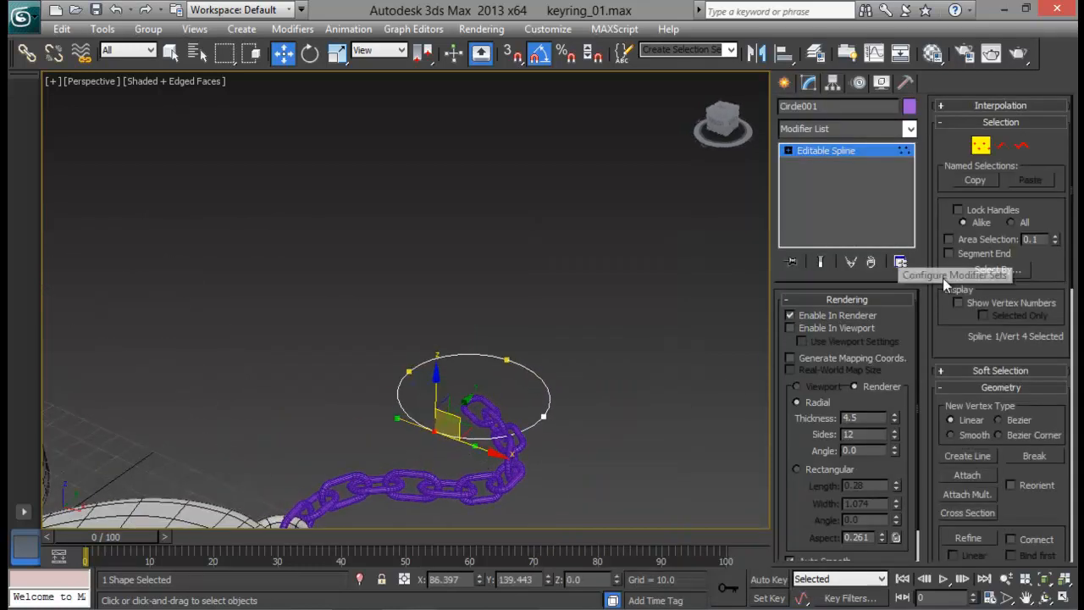
pyautogui.scroll(-3, 946, 254)
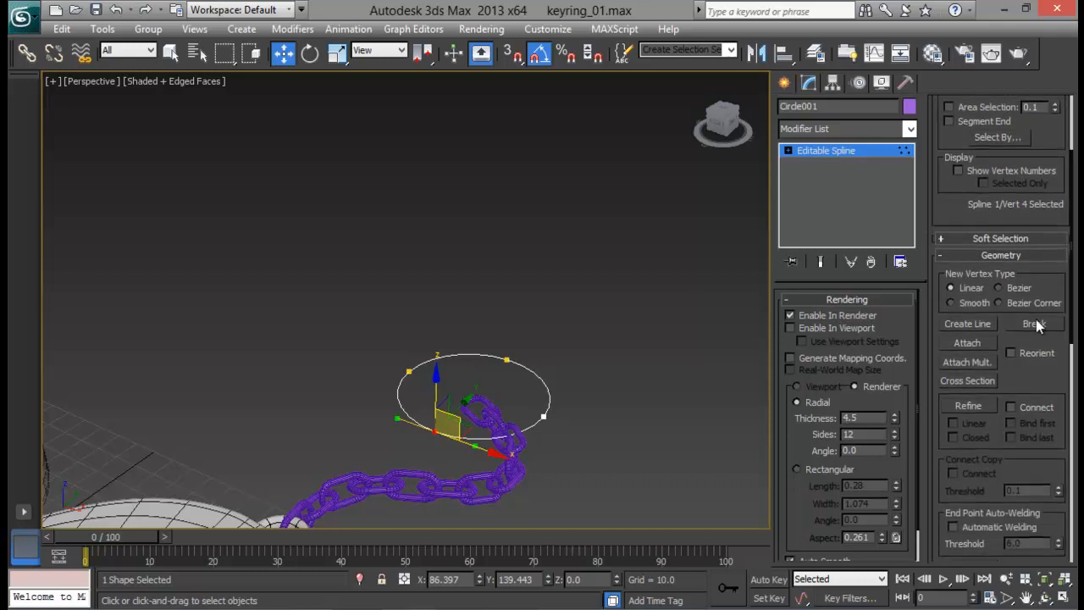
pyautogui.click(1039, 326)
pyautogui.moveTo(575, 373); pyautogui.dragTo(508, 360, button='middle')
pyautogui.scroll(3, 508, 360)
pyautogui.moveTo(949, 145); pyautogui.dragTo(965, 477)
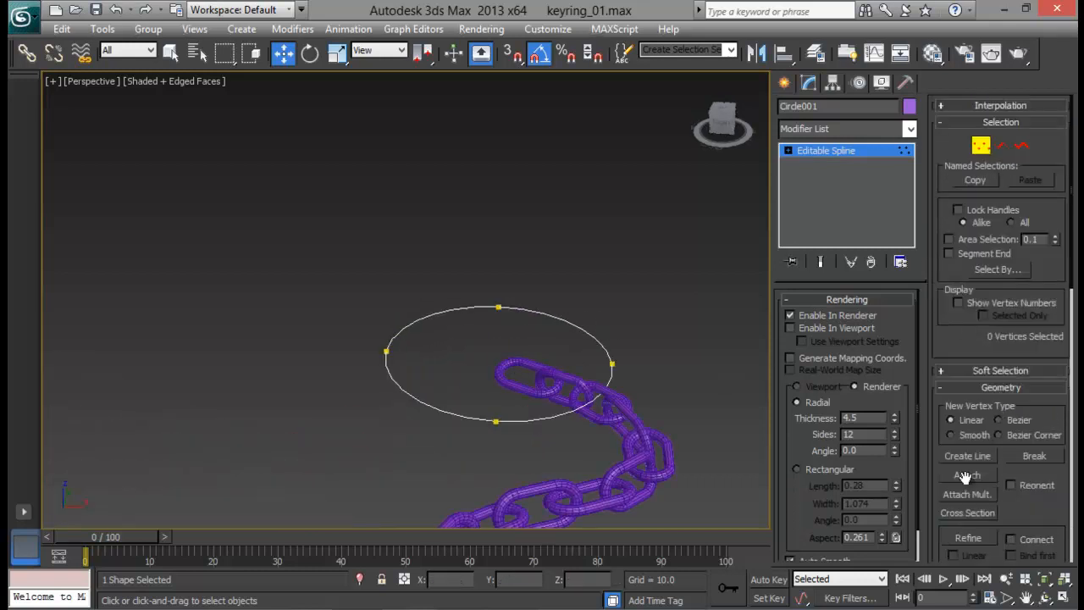
pyautogui.click(496, 421)
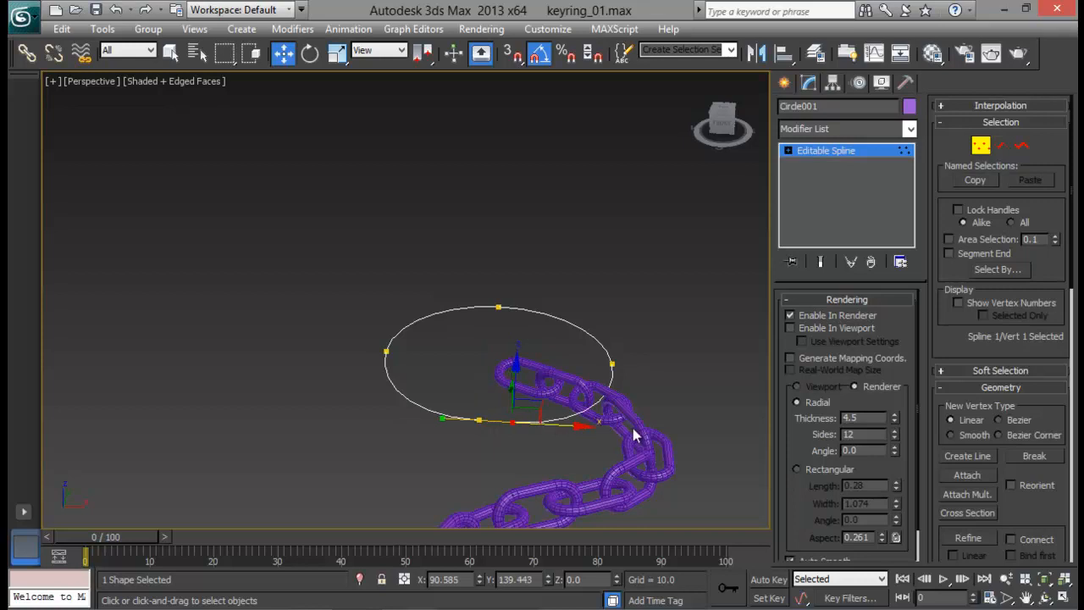
pyautogui.moveTo(635, 435); pyautogui.dragTo(618, 435, button='middle')
# Step: Display the split circle in the viewport with a rectangular cross-section, length 1.544 and width 3.642
pyautogui.click(790, 328)
pyautogui.keyDown('alt'); pyautogui.moveTo(659, 374); pyautogui.dragTo(560, 397, button='middle'); pyautogui.keyUp('alt')
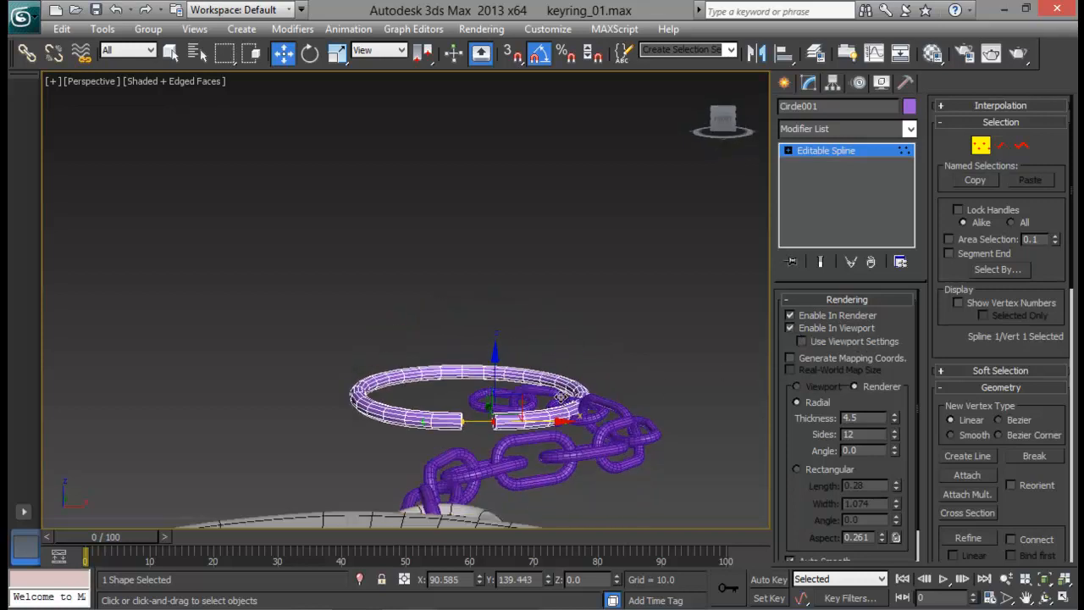
pyautogui.moveTo(790, 458); pyautogui.dragTo(794, 338)
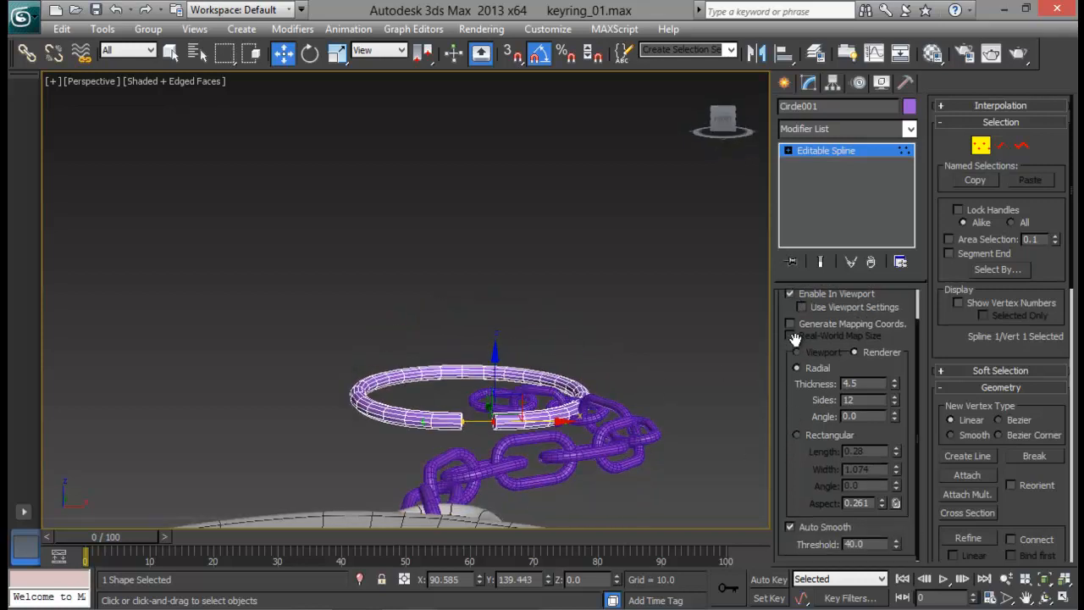
pyautogui.click(796, 435)
pyautogui.keyDown('alt'); pyautogui.moveTo(695, 444); pyautogui.dragTo(595, 467, button='middle'); pyautogui.keyUp('alt')
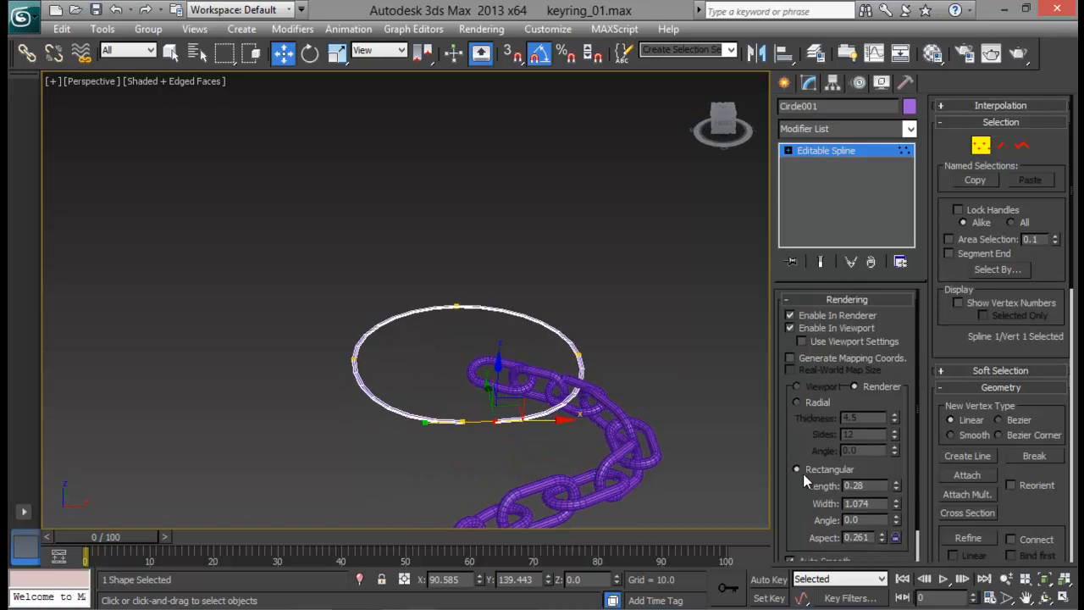
pyautogui.moveTo(895, 457); pyautogui.dragTo(897, 418)
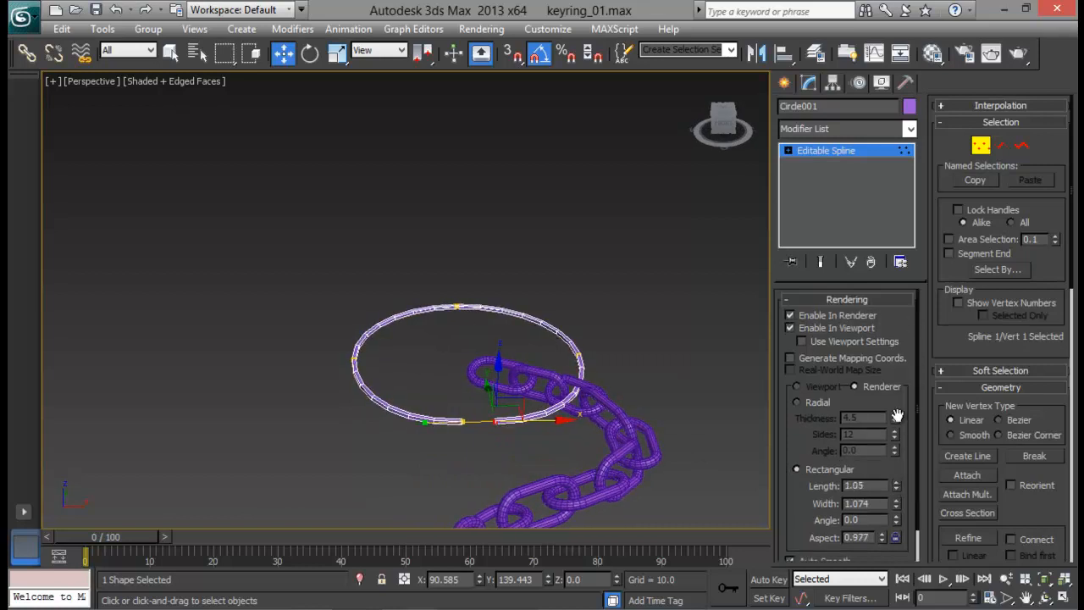
pyautogui.moveTo(896, 506); pyautogui.dragTo(891, 285)
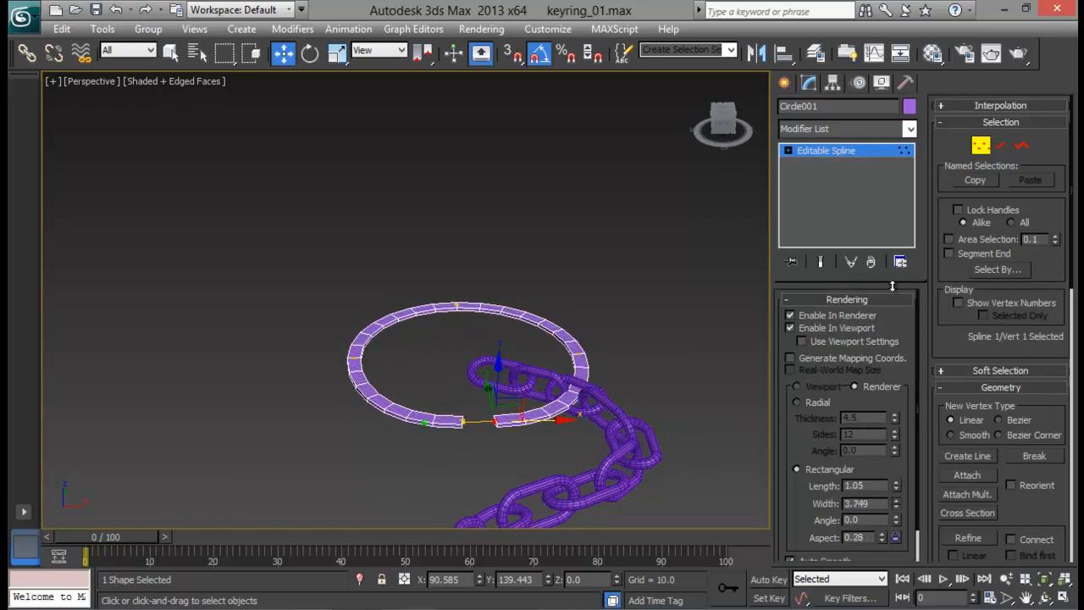
pyautogui.keyDown('alt'); pyautogui.moveTo(696, 397); pyautogui.dragTo(665, 364, button='middle'); pyautogui.keyUp('alt')
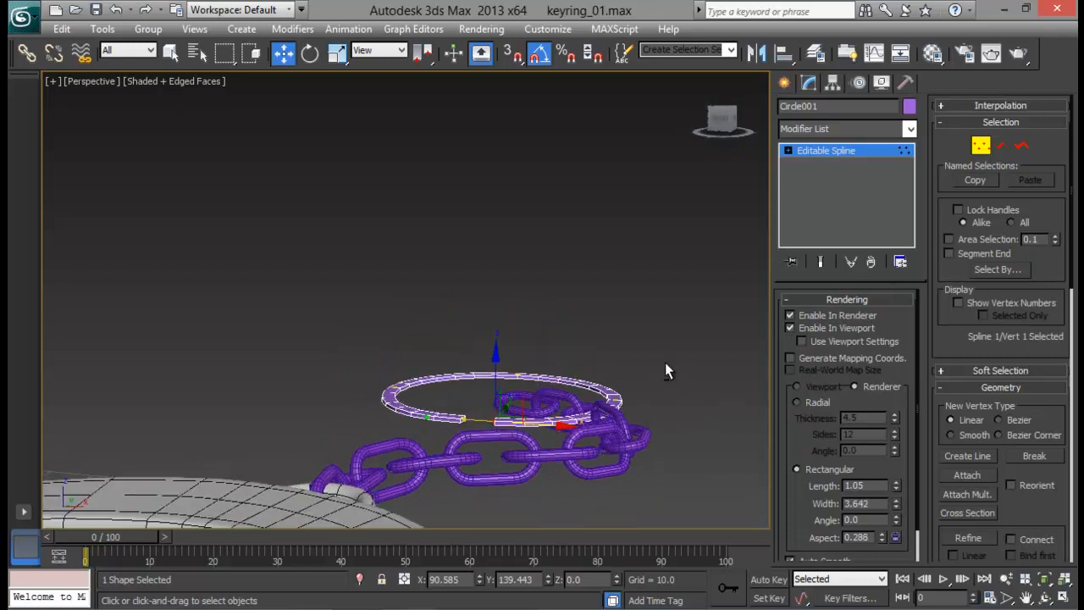
pyautogui.scroll(3, 628, 422)
pyautogui.moveTo(628, 422)
pyautogui.mouseDown(button='middle')
pyautogui.moveTo(522, 378)
pyautogui.moveTo(648, 424)
pyautogui.mouseUp(button='middle')
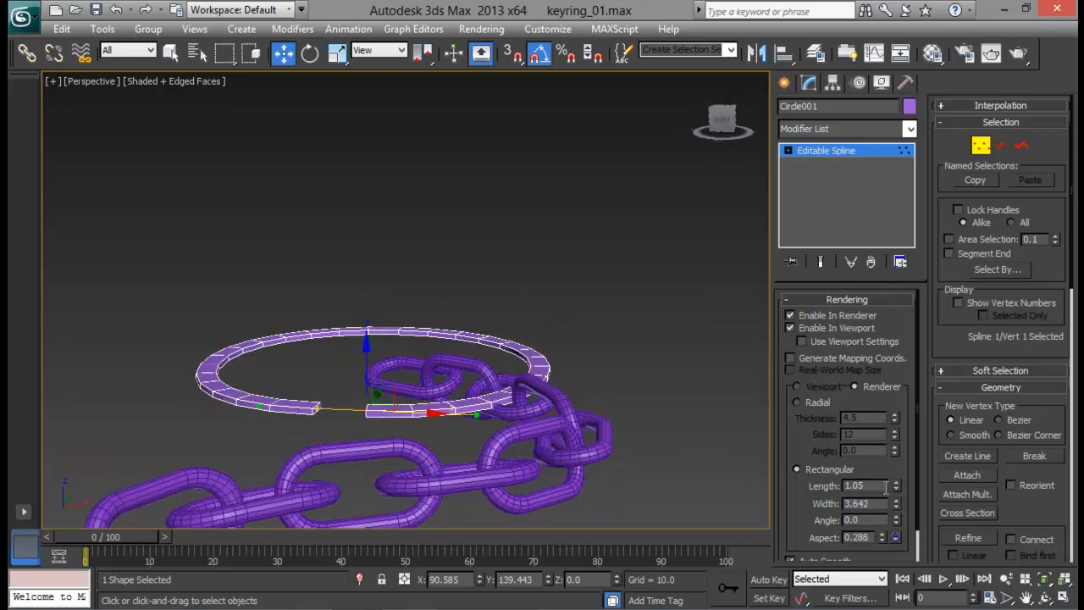
pyautogui.moveTo(896, 481); pyautogui.dragTo(895, 441)
# Step: Convert the flat split ring to an editable poly
pyautogui.moveTo(476, 440); pyautogui.dragTo(557, 432, button='middle')
pyautogui.rightClick(467, 396)
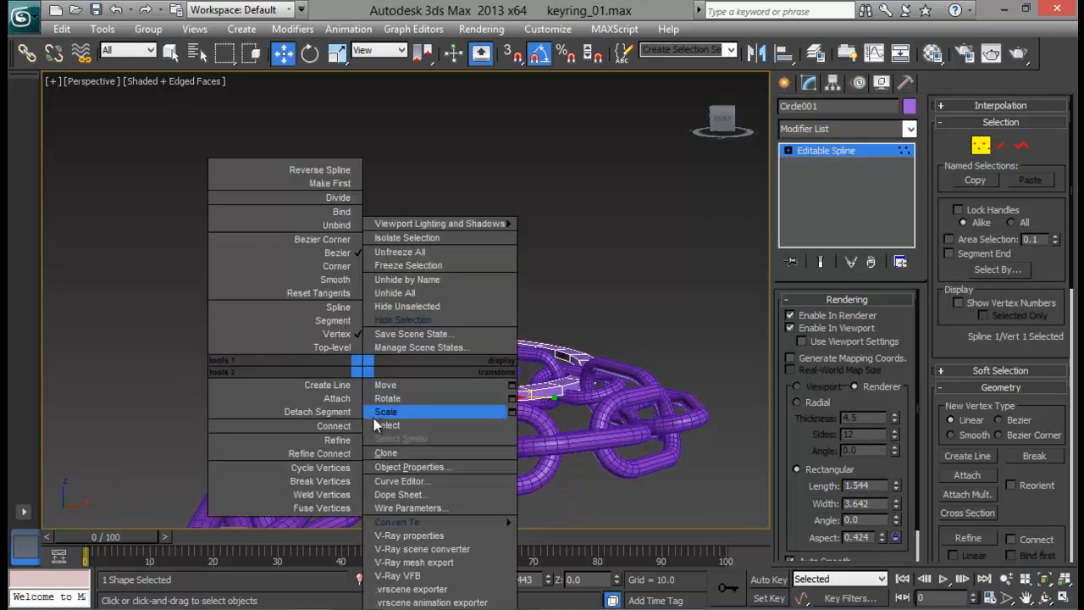
pyautogui.moveTo(424, 521)
pyautogui.click(580, 548)
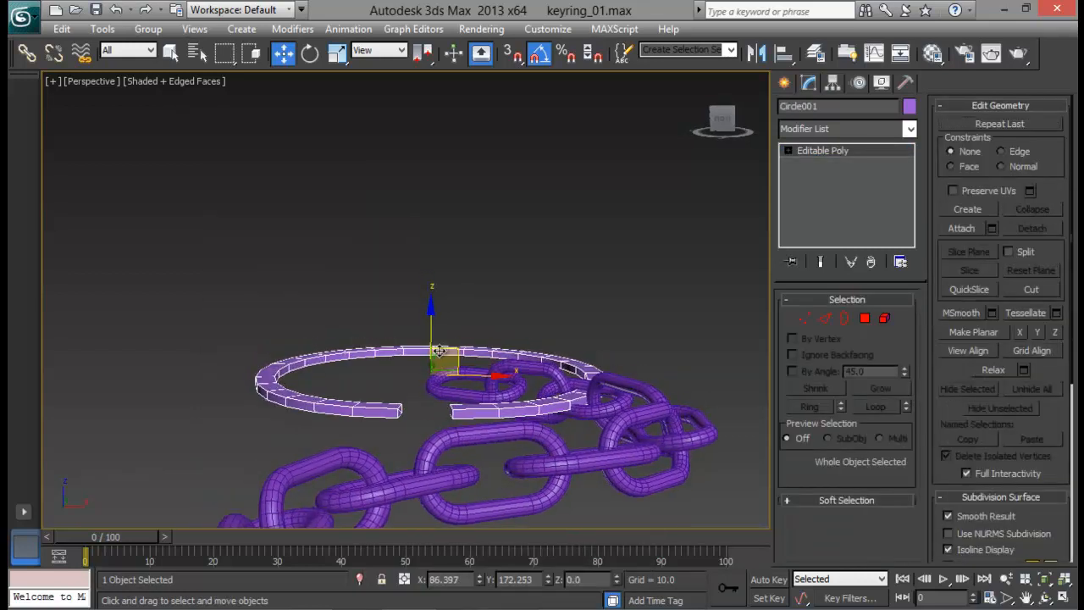
# Step: Clone the split ring upward along Z and stack the duplicate closely on the original, at Z about 1.95
pyautogui.keyDown('shift'); pyautogui.moveTo(432, 313); pyautogui.dragTo(489, 331); pyautogui.keyUp('shift')
pyautogui.click(535, 386)
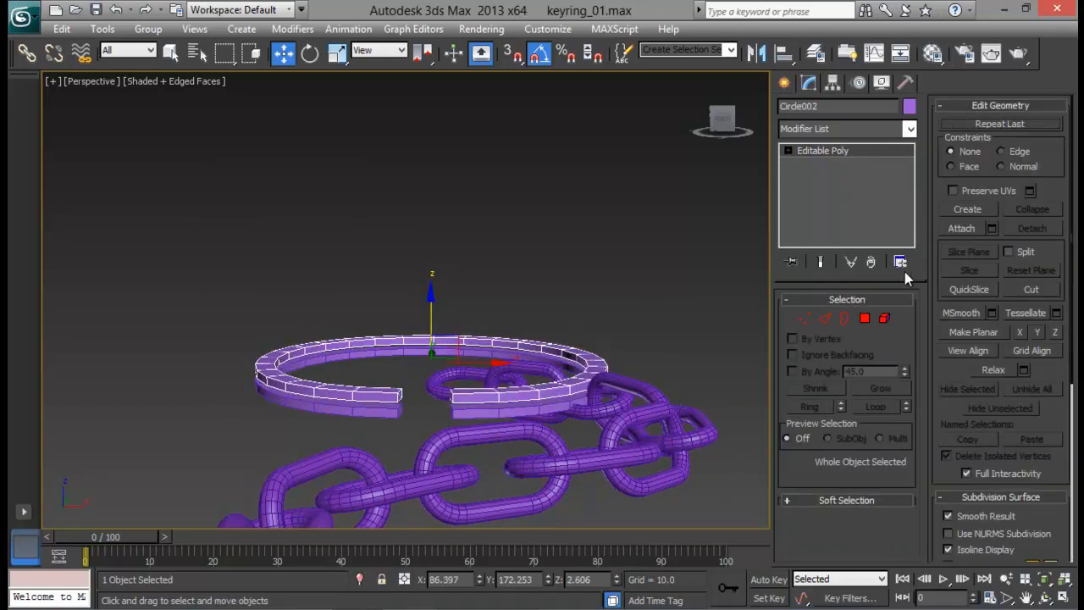
pyautogui.keyDown('alt'); pyautogui.moveTo(426, 349); pyautogui.dragTo(439, 332, button='middle'); pyautogui.keyUp('alt')
pyautogui.moveTo(428, 309); pyautogui.dragTo(430, 312)
# Step: Attach the lower split ring to the upper one so both form a single mesh
pyautogui.keyDown('alt'); pyautogui.moveTo(536, 354); pyautogui.dragTo(539, 371, button='middle'); pyautogui.keyUp('alt')
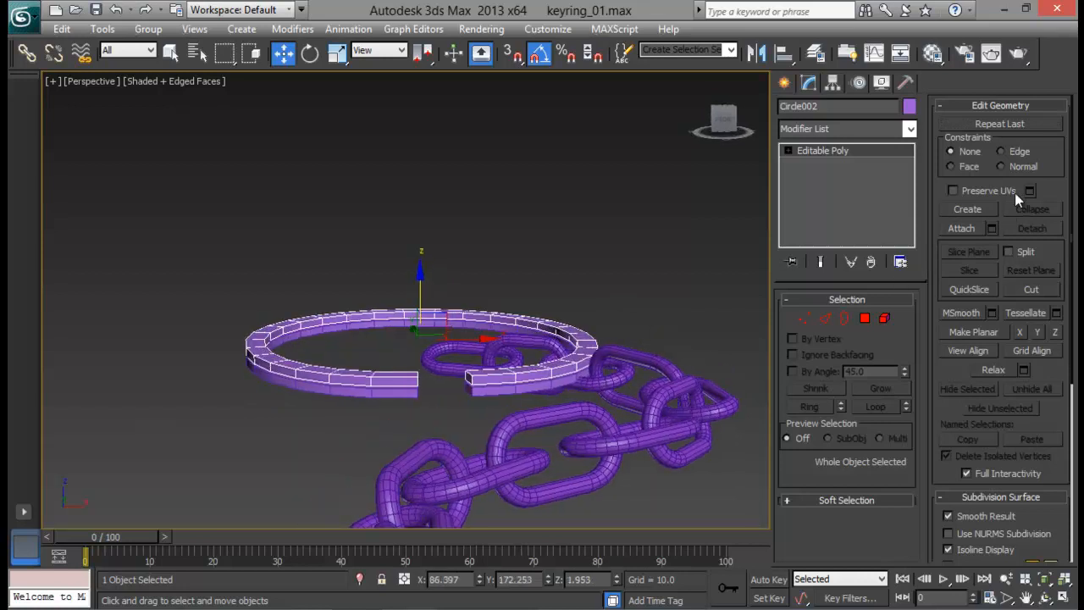
pyautogui.click(960, 229)
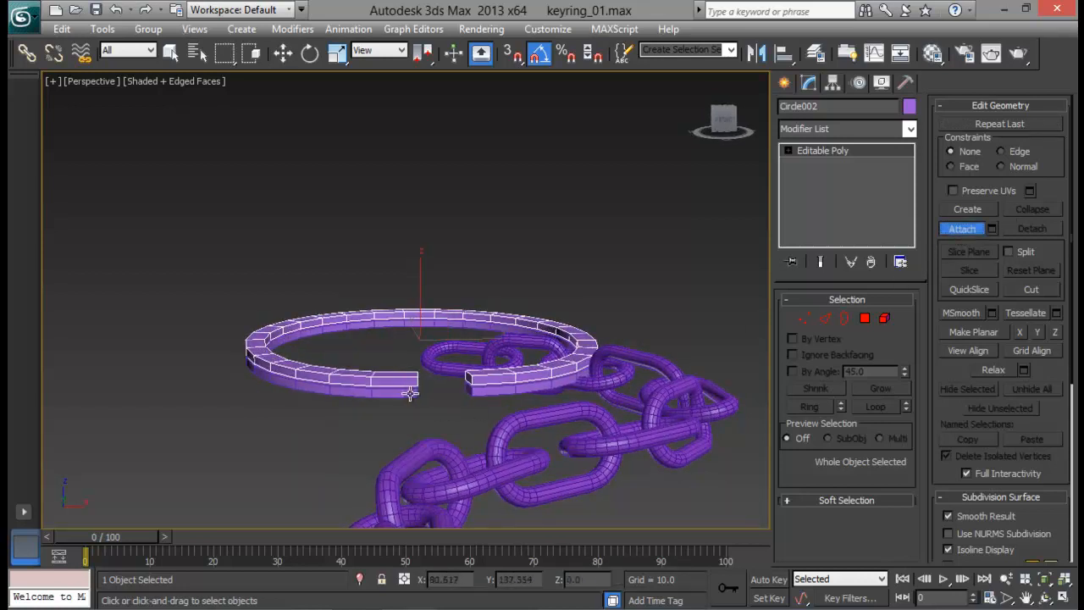
pyautogui.click(410, 393)
# Step: Delete the end-cap polygons of the upper coil on one side of the gap and the lower coil on the other
pyautogui.click(864, 318)
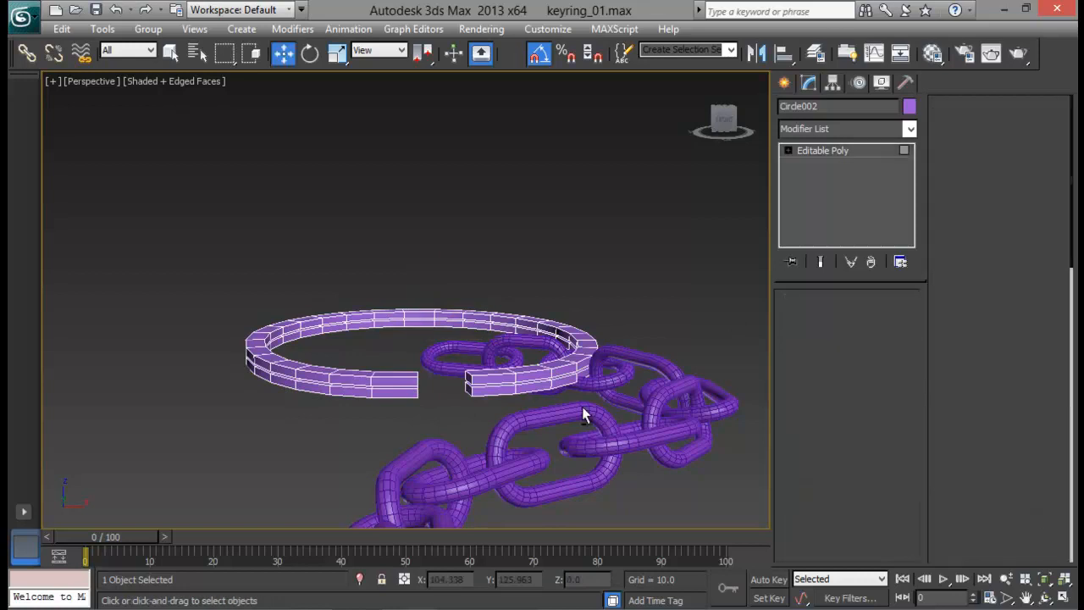
pyautogui.scroll(2, 448, 423)
pyautogui.moveTo(448, 423); pyautogui.dragTo(508, 320, button='middle')
pyautogui.scroll(3, 558, 416)
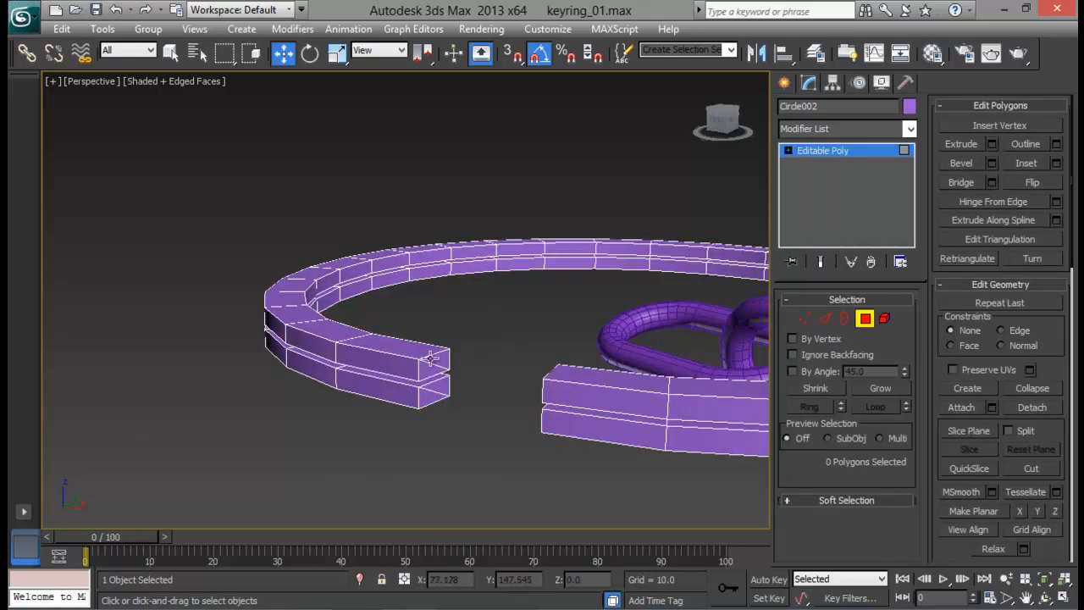
pyautogui.keyDown('ctrl'); pyautogui.click(438, 360); pyautogui.keyUp('ctrl')
pyautogui.keyDown('alt'); pyautogui.moveTo(513, 375); pyautogui.dragTo(563, 383, button='middle'); pyautogui.keyUp('alt')
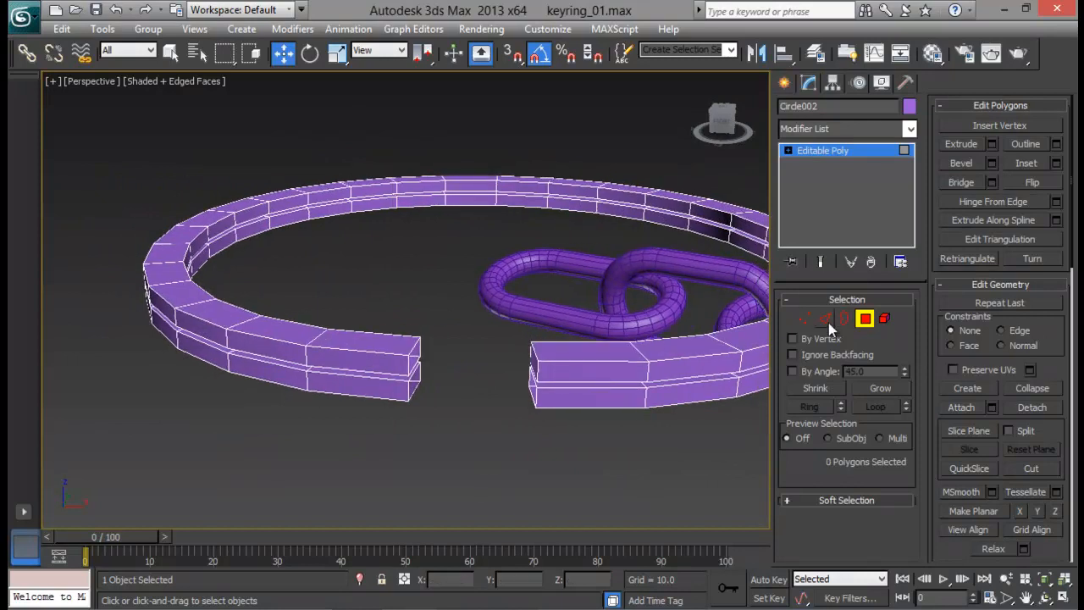
# Step: Bridge the two open borders across the gap, linking the upper coil's end to the lower coil's opposite end
pyautogui.click(826, 319)
pyautogui.click(844, 318)
pyautogui.click(537, 396)
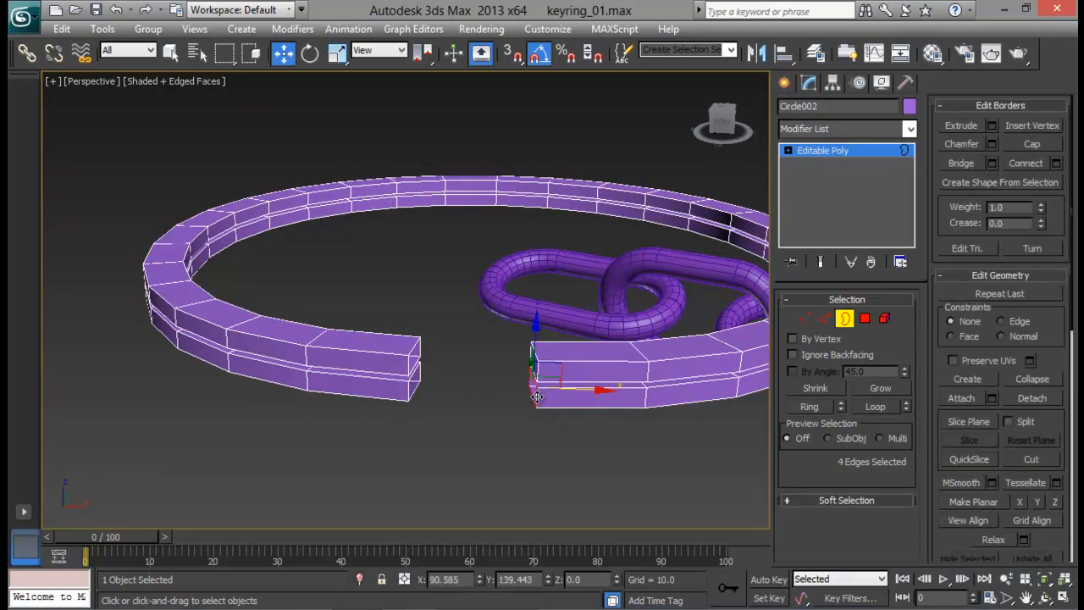
pyautogui.keyDown('ctrl'); pyautogui.click(410, 351); pyautogui.keyUp('ctrl')
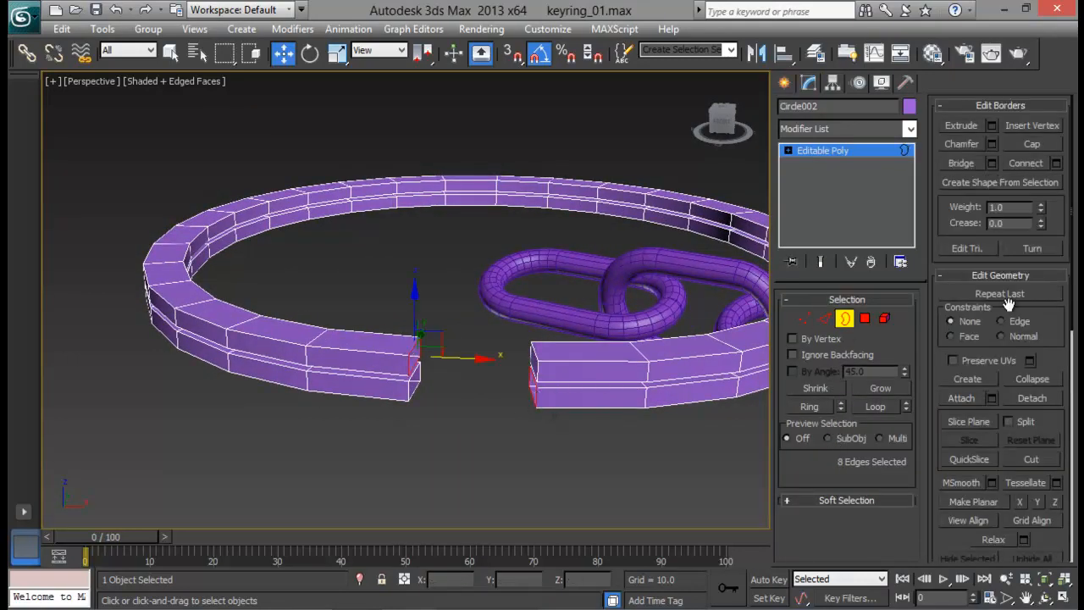
pyautogui.click(962, 163)
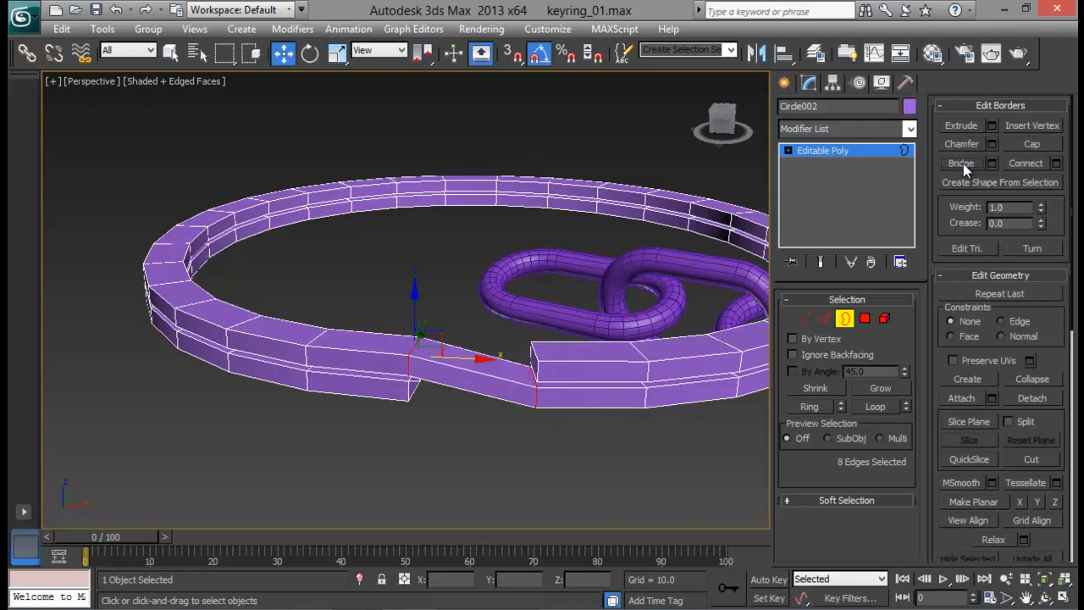
pyautogui.click(847, 319)
pyautogui.click(536, 459)
# Step: Move the split ring along X so the chain's last link loops around it, and rotate the ring -30° about Z
pyautogui.scroll(-3, 498, 475)
pyautogui.moveTo(535, 459); pyautogui.dragTo(530, 434, button='middle')
pyautogui.click(503, 388)
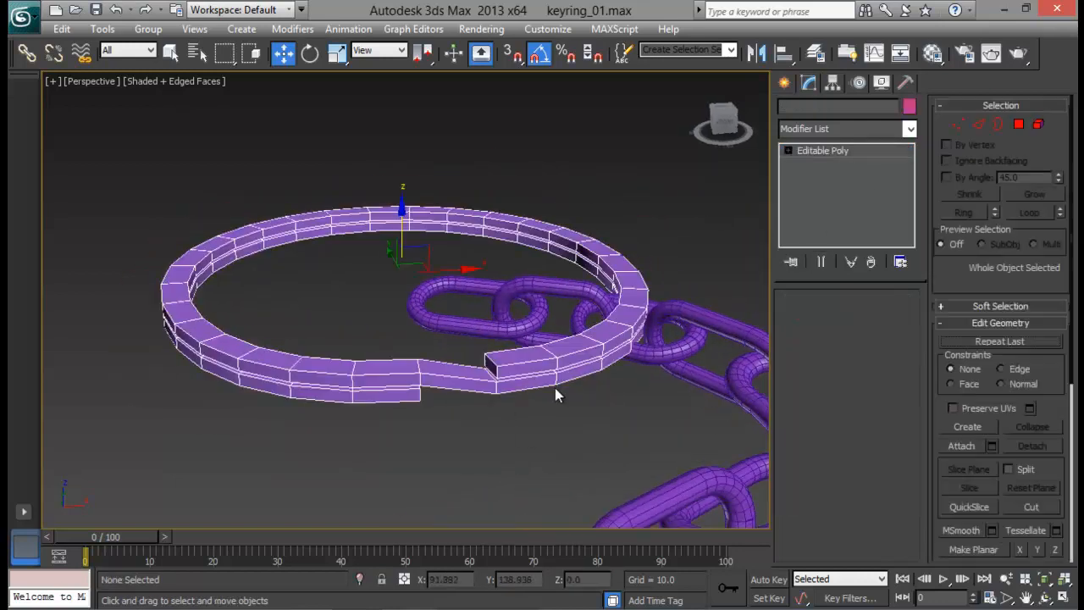
pyautogui.keyDown('alt'); pyautogui.moveTo(555, 388); pyautogui.dragTo(427, 413, button='middle'); pyautogui.keyUp('alt')
pyautogui.moveTo(443, 270); pyautogui.dragTo(605, 247)
pyautogui.moveTo(590, 322)
pyautogui.keyDown('alt'); pyautogui.mouseDown(button='middle')
pyautogui.moveTo(706, 314)
pyautogui.moveTo(641, 330)
pyautogui.moveTo(583, 310)
pyautogui.mouseUp(button='middle'); pyautogui.keyUp('alt')
pyautogui.press('e')
pyautogui.moveTo(583, 310); pyautogui.dragTo(529, 295)
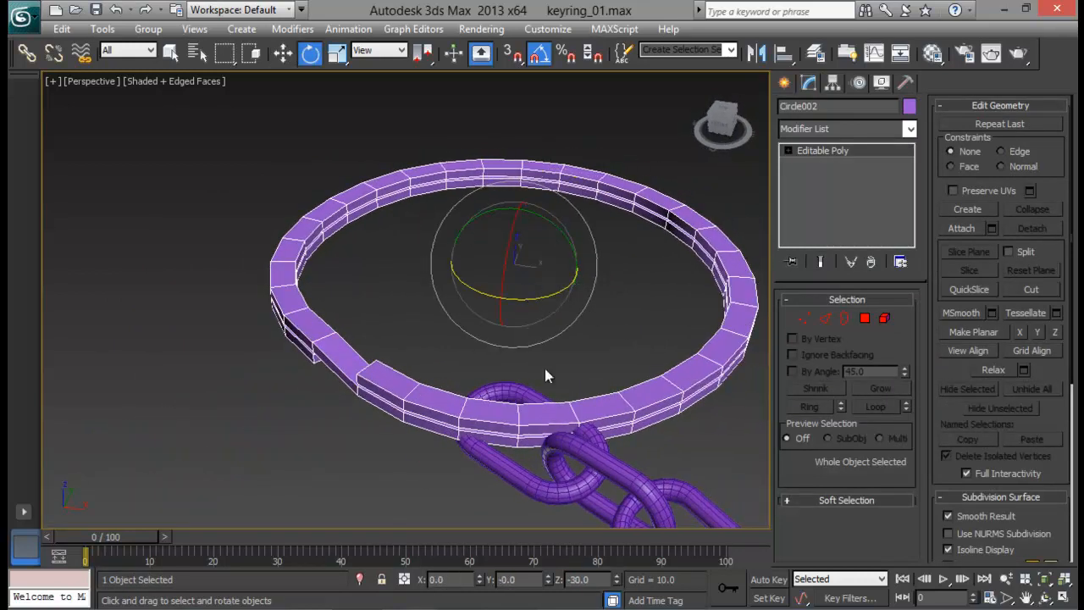
# Step: Select the chain's free end link as an element of the Editable Poly beneath the chain's Path Deform modifier
pyautogui.click(488, 463)
pyautogui.moveTo(489, 462); pyautogui.dragTo(574, 361, button='middle')
pyautogui.keyDown('alt'); pyautogui.moveTo(524, 389); pyautogui.dragTo(370, 373, button='middle'); pyautogui.keyUp('alt')
pyautogui.scroll(-3, 535, 405)
pyautogui.scroll(-2, 374, 366)
pyautogui.scroll(3, 279, 381)
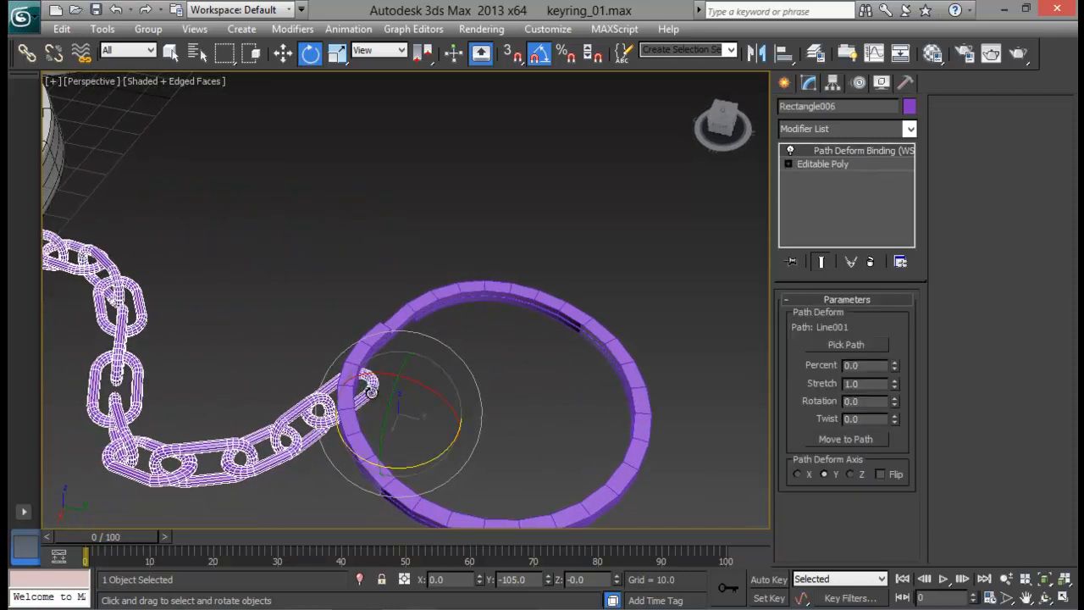
pyautogui.click(827, 163)
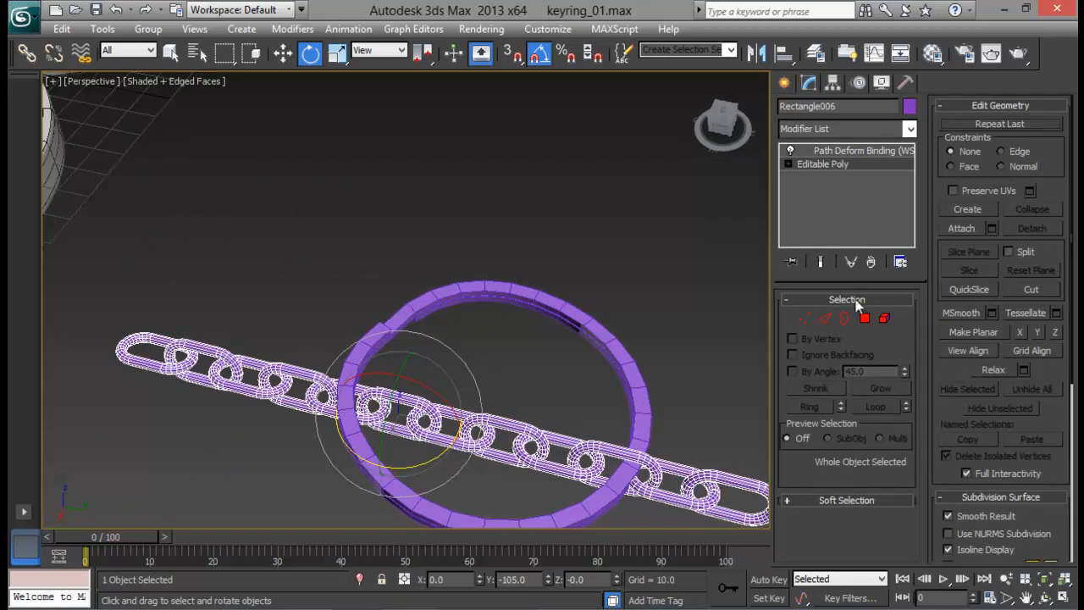
pyautogui.click(883, 320)
pyautogui.moveTo(559, 451); pyautogui.dragTo(373, 366, button='middle')
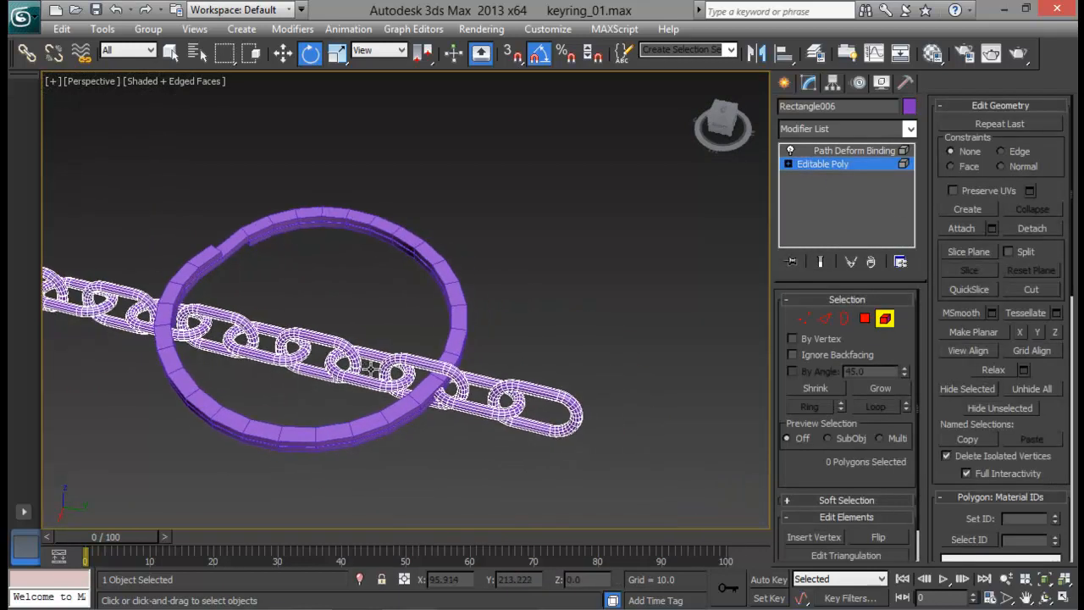
pyautogui.click(561, 409)
pyautogui.keyDown('alt'); pyautogui.moveTo(561, 409); pyautogui.dragTo(651, 372, button='middle'); pyautogui.keyUp('alt')
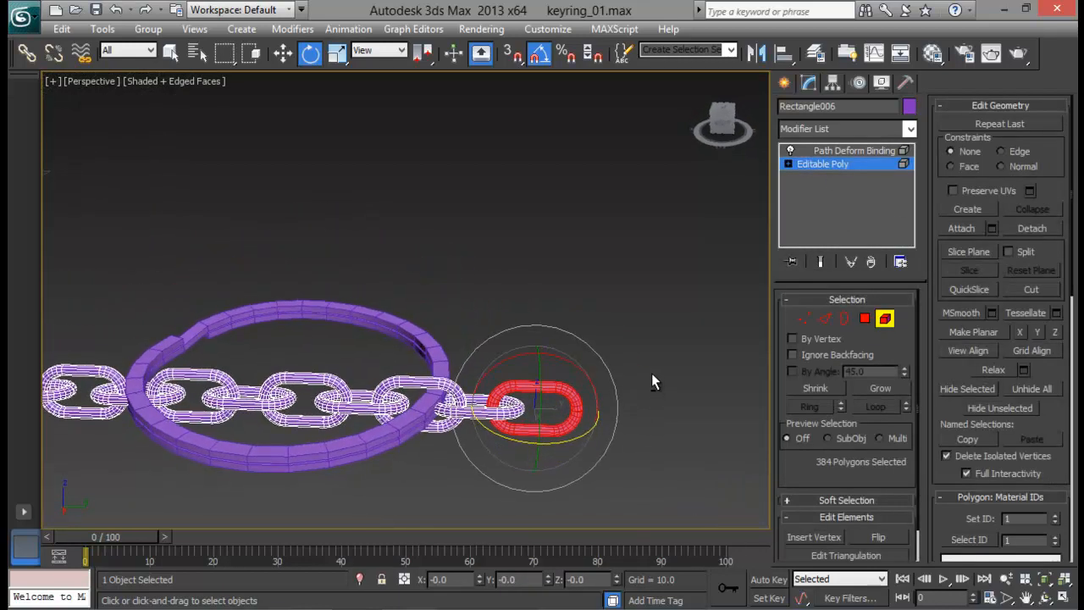
pyautogui.click(1032, 228)
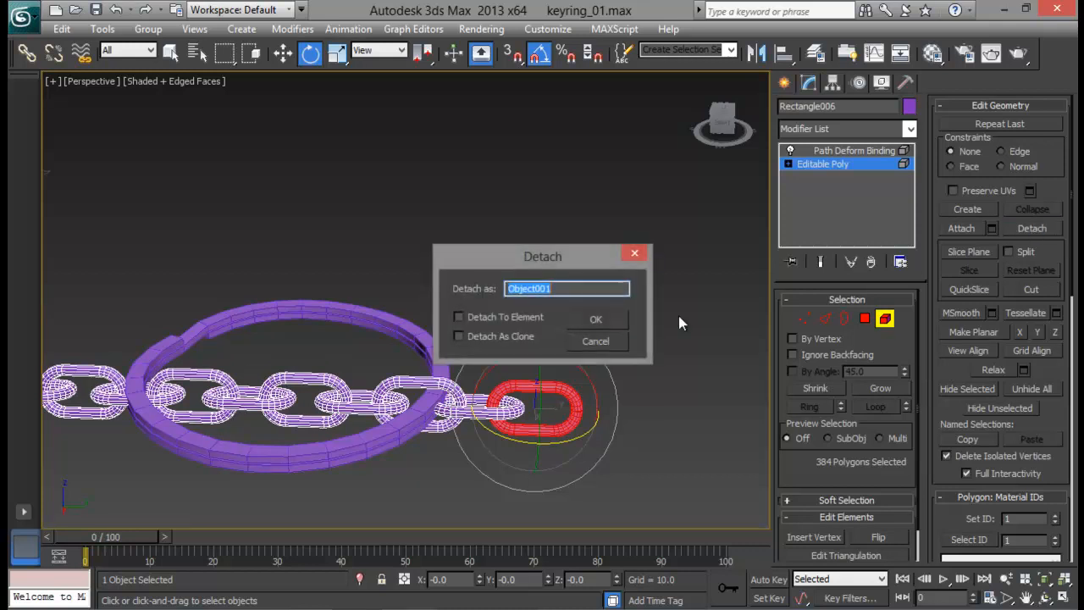
pyautogui.click(596, 320)
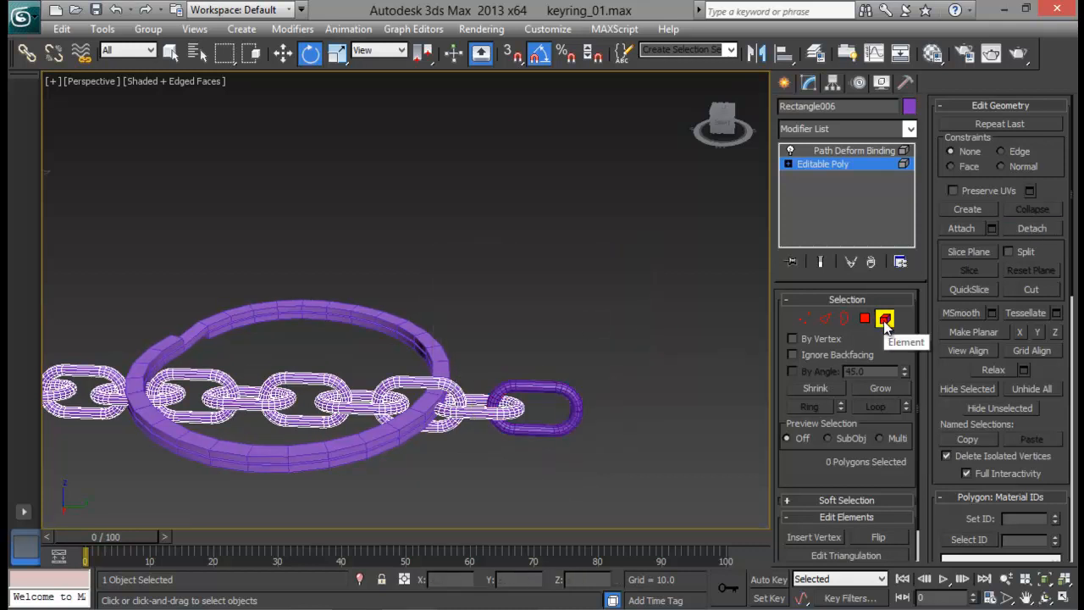
pyautogui.hotkey('ctrl', 'z')
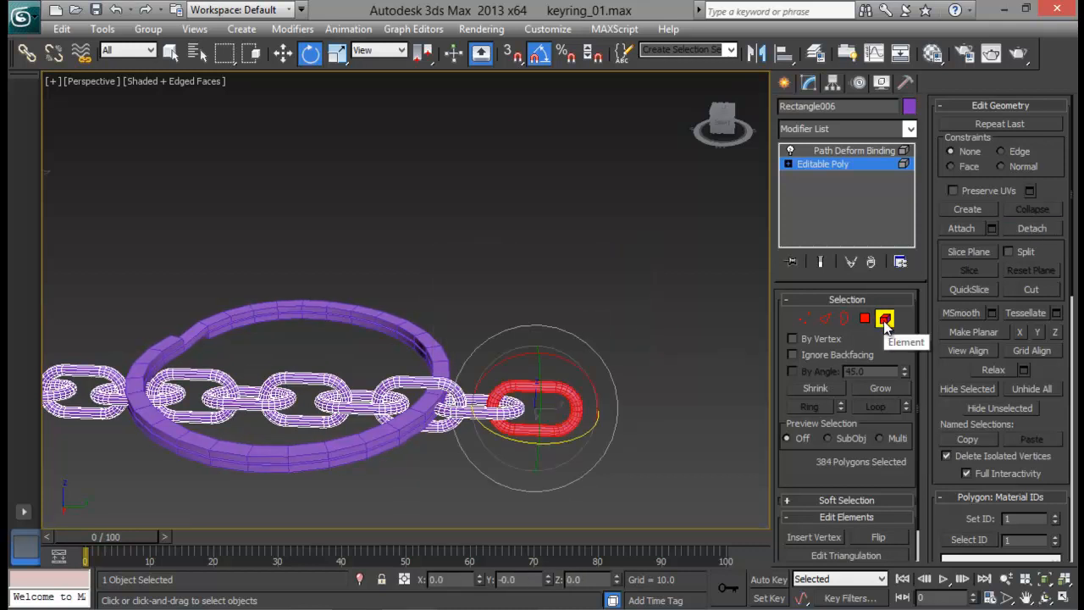
# Step: Detach the selected end link from the chain as a separate object and leave element mode
pyautogui.click(1033, 230)
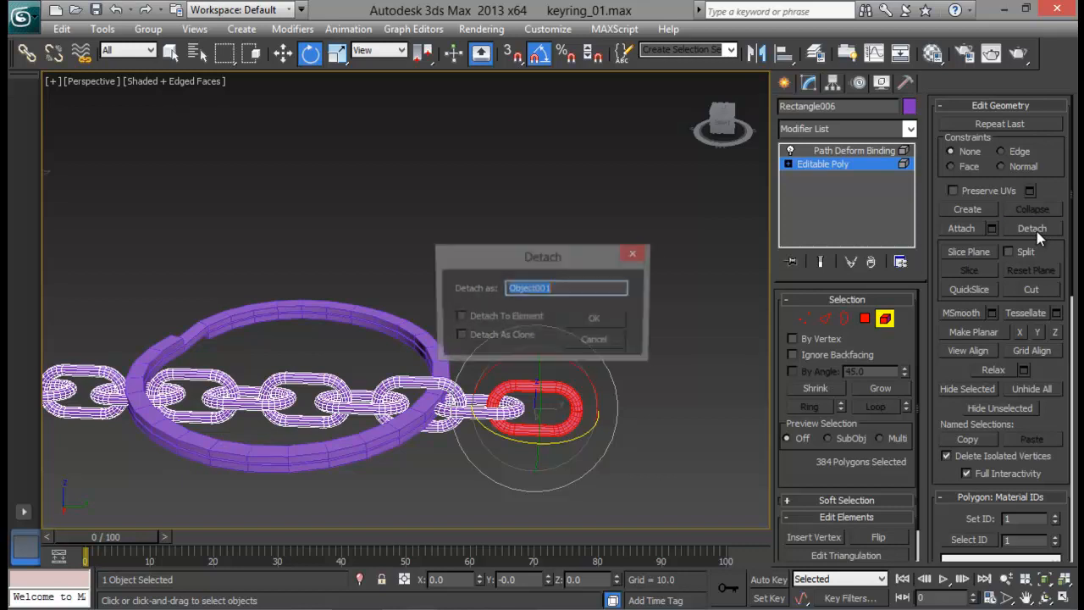
pyautogui.click(601, 318)
pyautogui.click(884, 319)
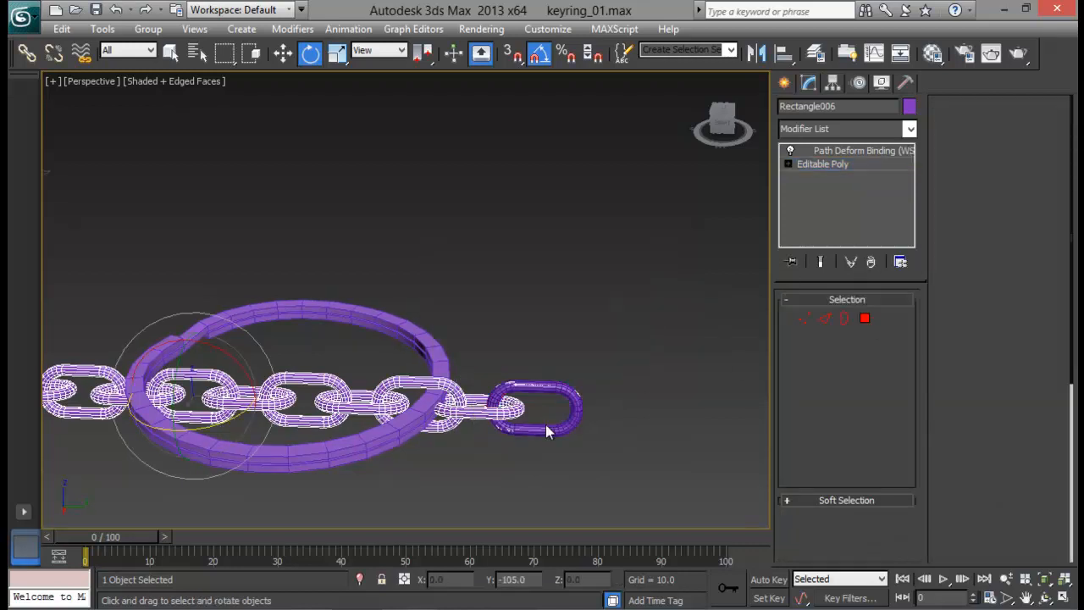
# Step: Move the detached link along Y by about -50.6 units, bringing it inside the split ring
pyautogui.click(566, 395)
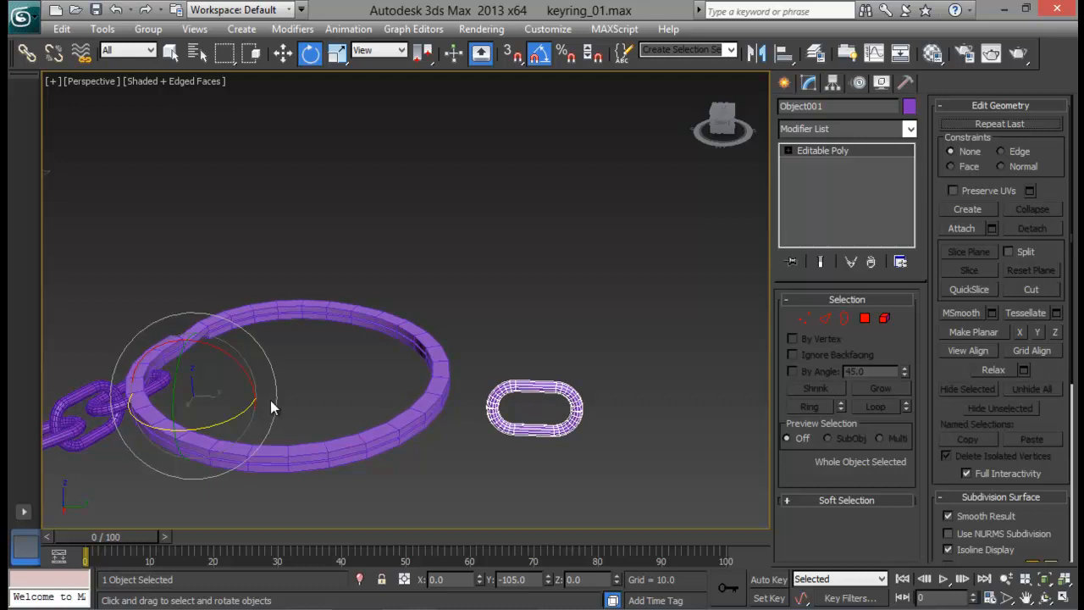
pyautogui.press('w')
pyautogui.moveTo(243, 397); pyautogui.dragTo(9, 361)
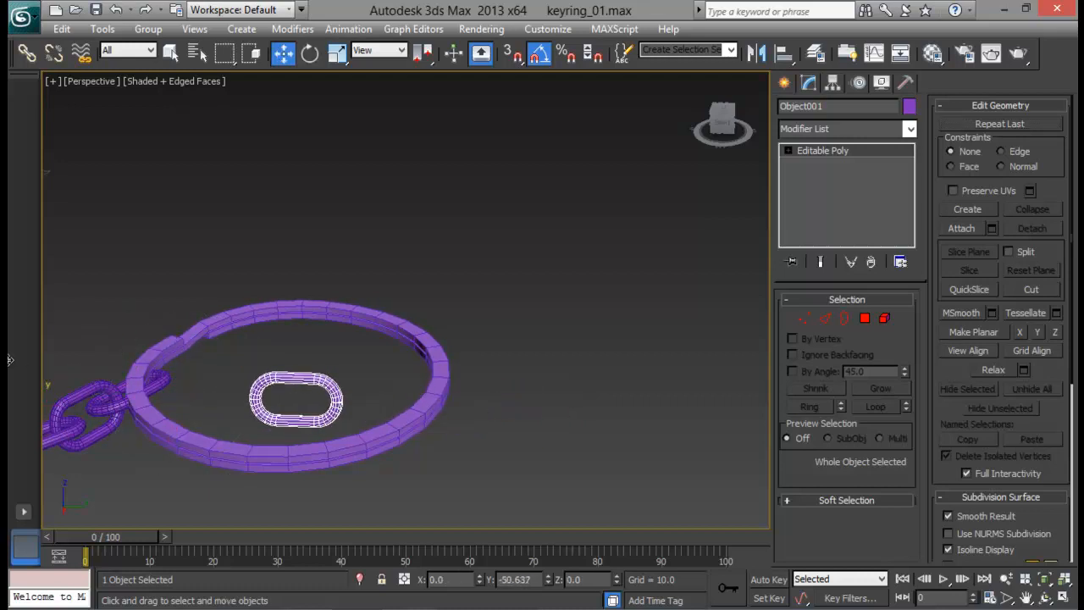
pyautogui.moveTo(241, 370); pyautogui.dragTo(403, 389, button='middle')
pyautogui.click(196, 421)
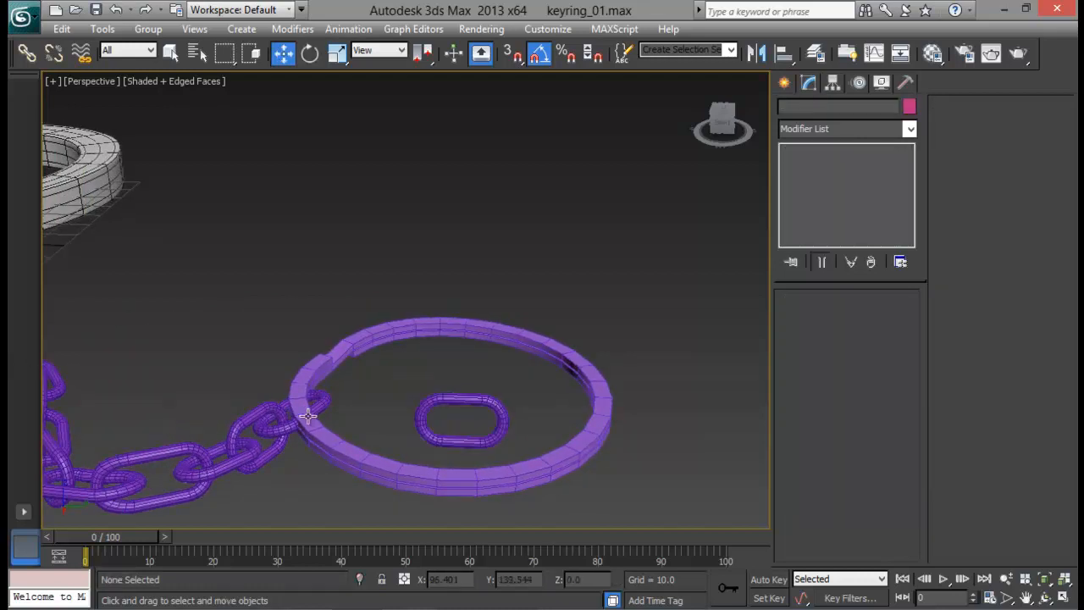
# Step: Center the detached link's pivot on the link itself
pyautogui.click(441, 401)
pyautogui.click(832, 83)
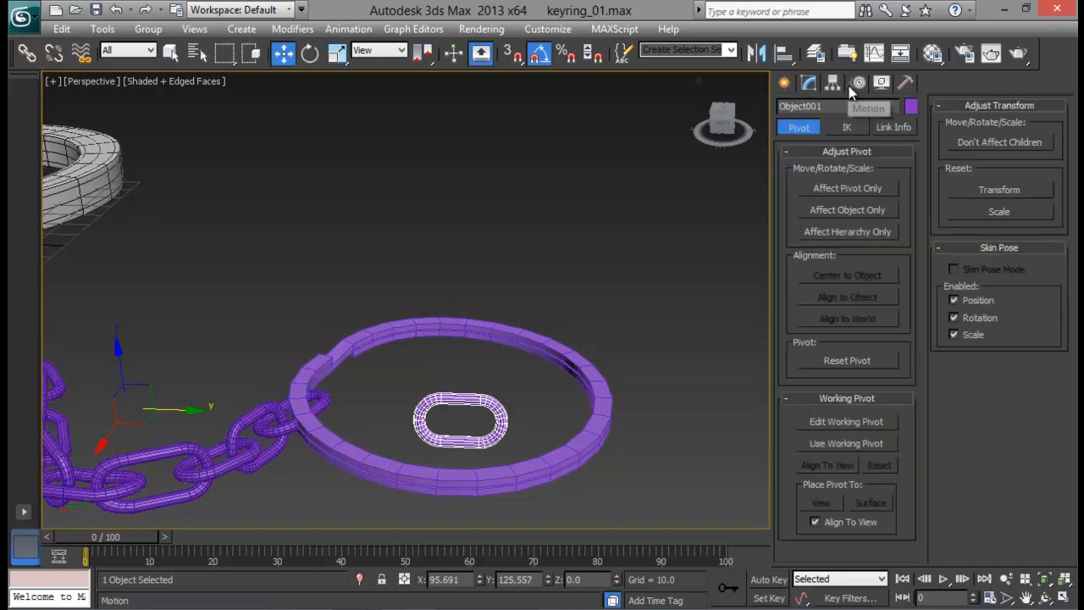
pyautogui.click(841, 190)
pyautogui.click(840, 276)
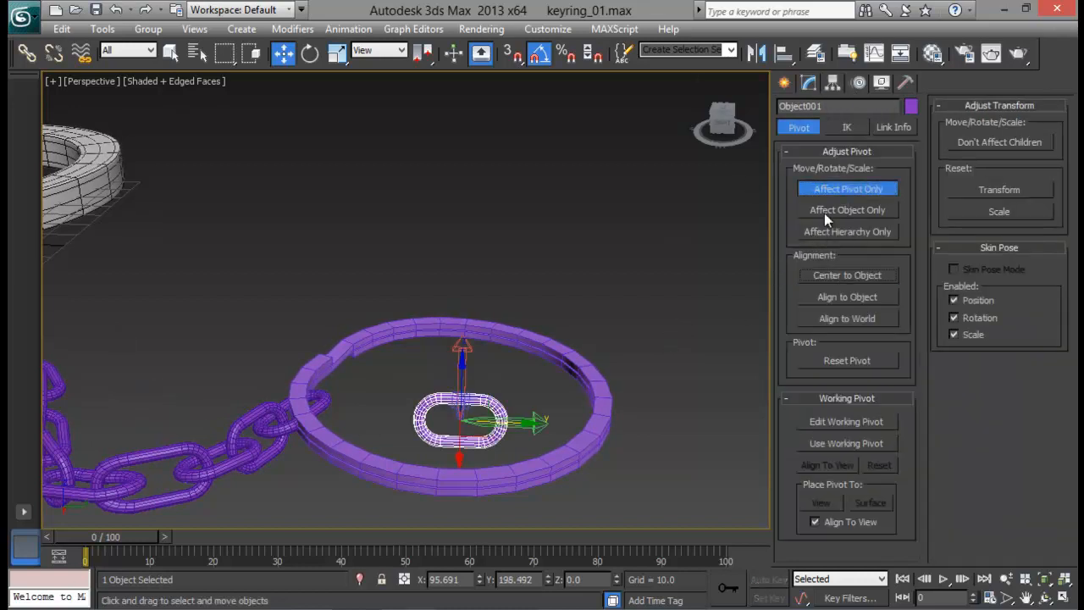
pyautogui.click(828, 192)
# Step: Move the detached link along Y and X to the chain's last link and turn it about Z so the two interlock
pyautogui.moveTo(525, 424); pyautogui.dragTo(379, 419)
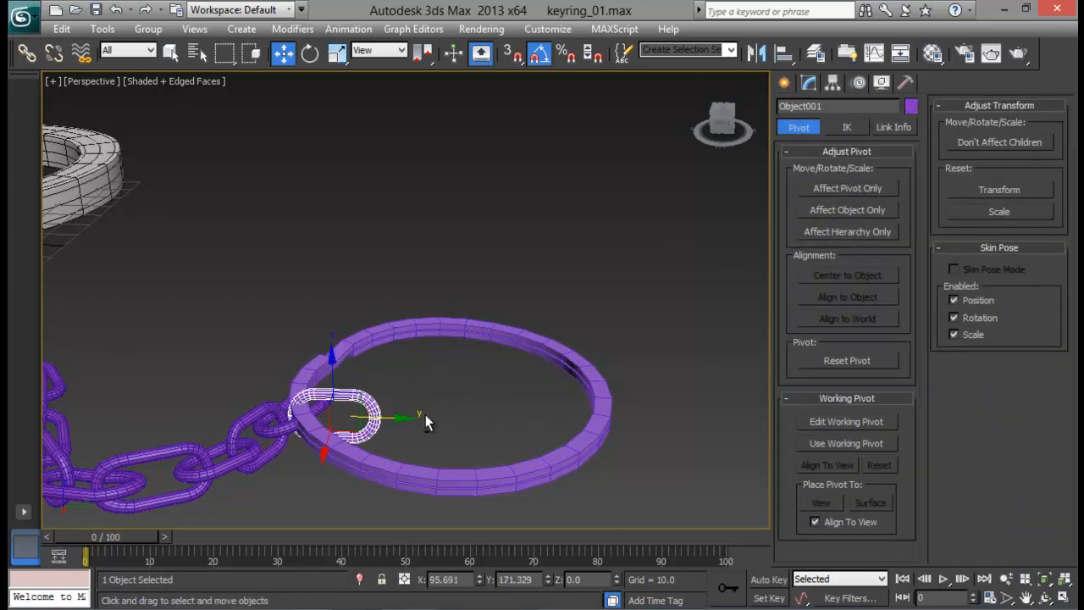
pyautogui.keyDown('alt'); pyautogui.moveTo(426, 418); pyautogui.dragTo(382, 443, button='middle'); pyautogui.keyUp('alt')
pyautogui.press('e')
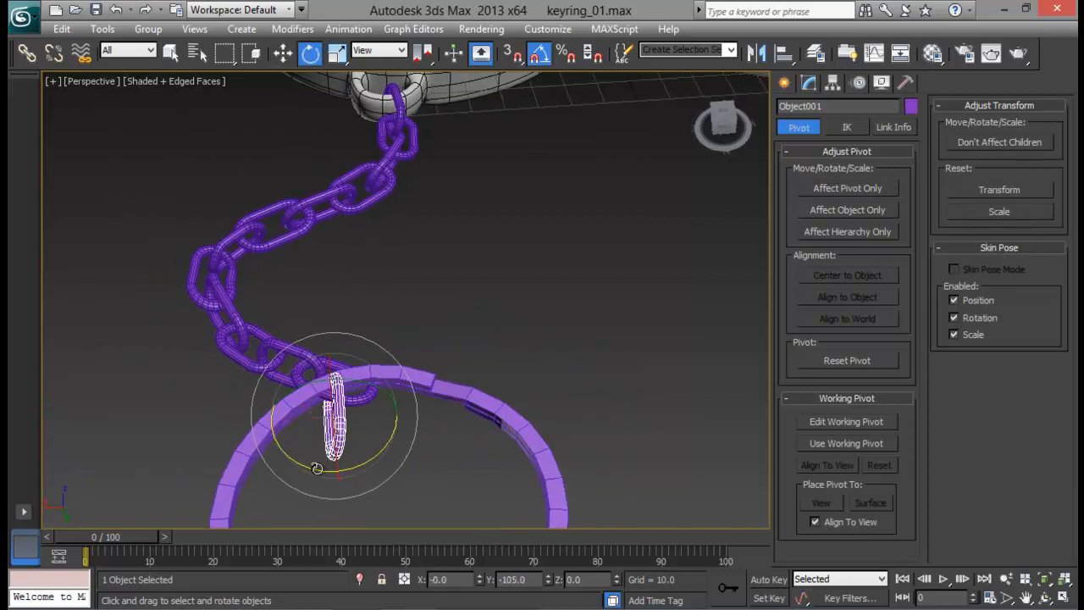
pyautogui.moveTo(316, 469); pyautogui.dragTo(365, 465)
pyautogui.press('w')
pyautogui.moveTo(286, 417); pyautogui.dragTo(341, 413)
# Step: Move the split ring along X by about -27.7 units so it passes through the detached end link
pyautogui.moveTo(494, 402); pyautogui.dragTo(520, 367, button='middle')
pyautogui.click(482, 331)
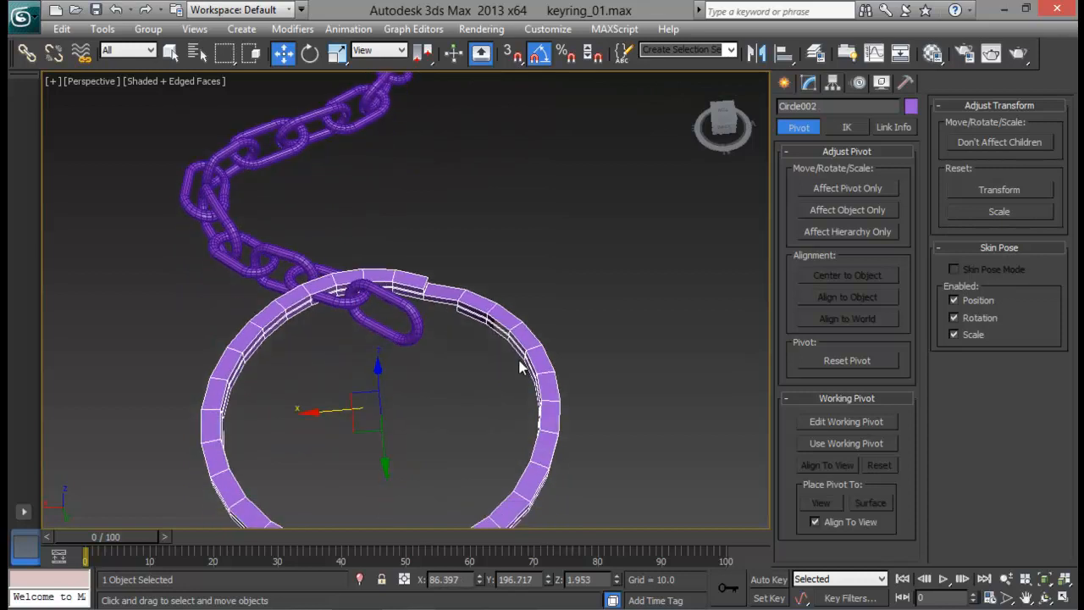
pyautogui.click(373, 413)
pyautogui.hotkey('ctrl', 'z')
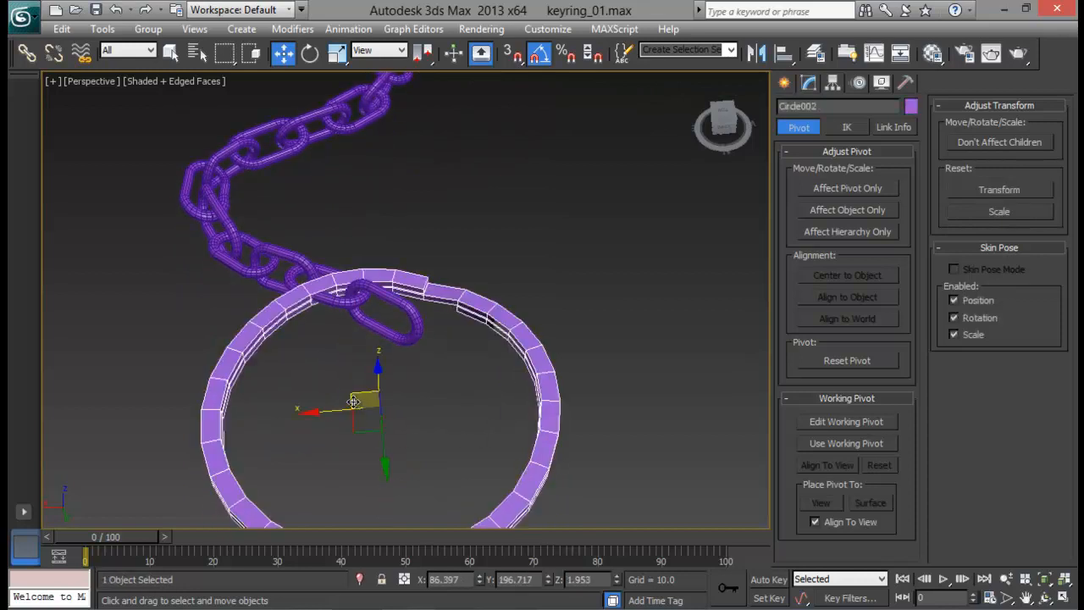
pyautogui.moveTo(320, 412); pyautogui.dragTo(467, 431)
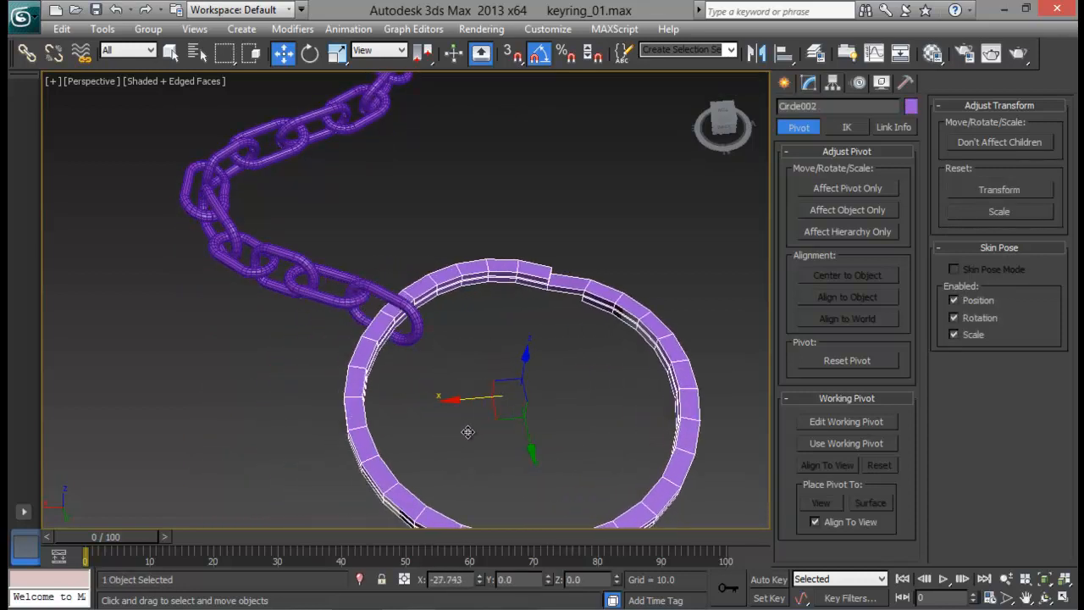
# Step: Scale the split ring slightly
pyautogui.click(487, 227)
pyautogui.moveTo(486, 230); pyautogui.dragTo(472, 300, button='middle')
pyautogui.scroll(-6, 474, 308)
pyautogui.keyDown('alt'); pyautogui.moveTo(487, 340); pyautogui.dragTo(369, 305, button='middle'); pyautogui.keyUp('alt')
pyautogui.click(388, 262)
pyautogui.moveTo(393, 265); pyautogui.dragTo(425, 329, button='middle')
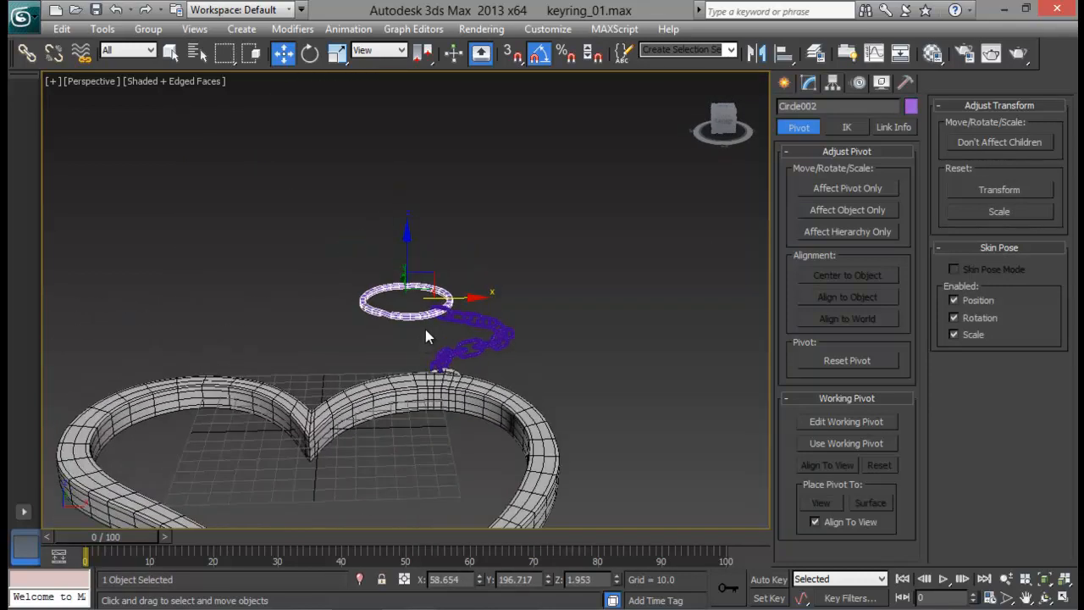
pyautogui.press('r')
pyautogui.moveTo(403, 279); pyautogui.dragTo(404, 276)
# Step: Shift the split ring a little in the negative X direction to seat its edge inside the end link
pyautogui.press('w')
pyautogui.moveTo(610, 407); pyautogui.dragTo(532, 385, button='middle')
pyautogui.scroll(5, 649, 449)
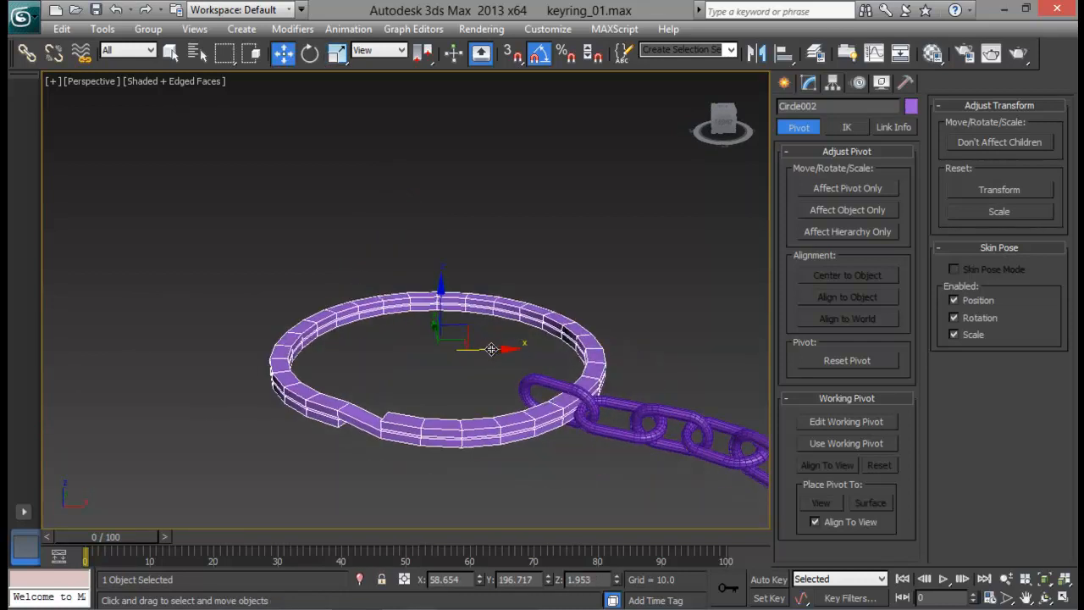
pyautogui.moveTo(491, 349); pyautogui.dragTo(459, 348)
pyautogui.click(455, 333)
pyautogui.moveTo(579, 288); pyautogui.dragTo(574, 245, button='middle')
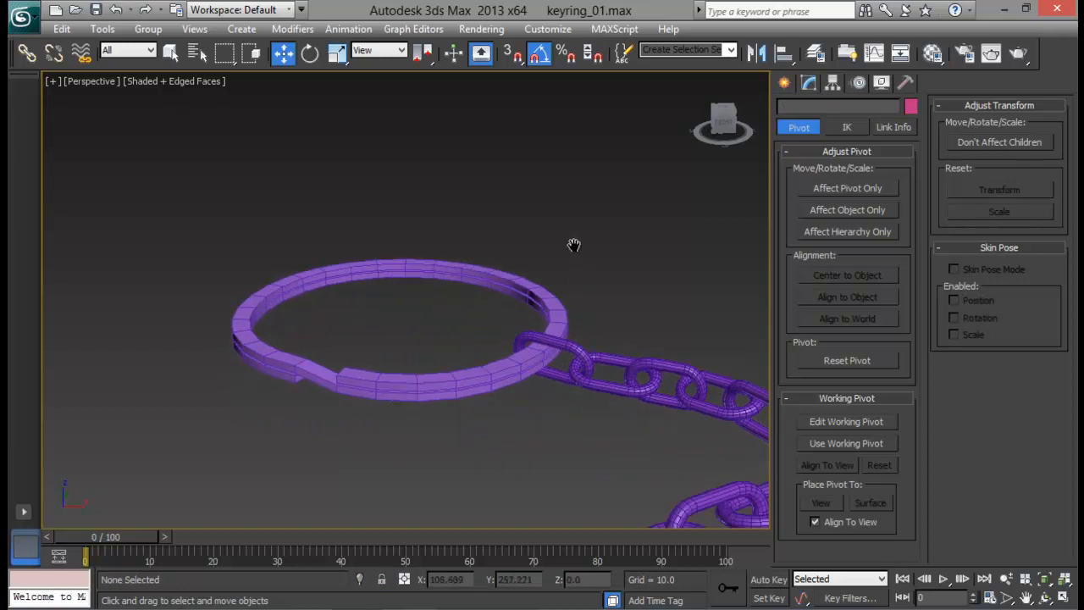
pyautogui.scroll(-8, 576, 257)
pyautogui.keyDown('alt'); pyautogui.moveTo(482, 369); pyautogui.dragTo(730, 199, button='middle'); pyautogui.keyUp('alt')
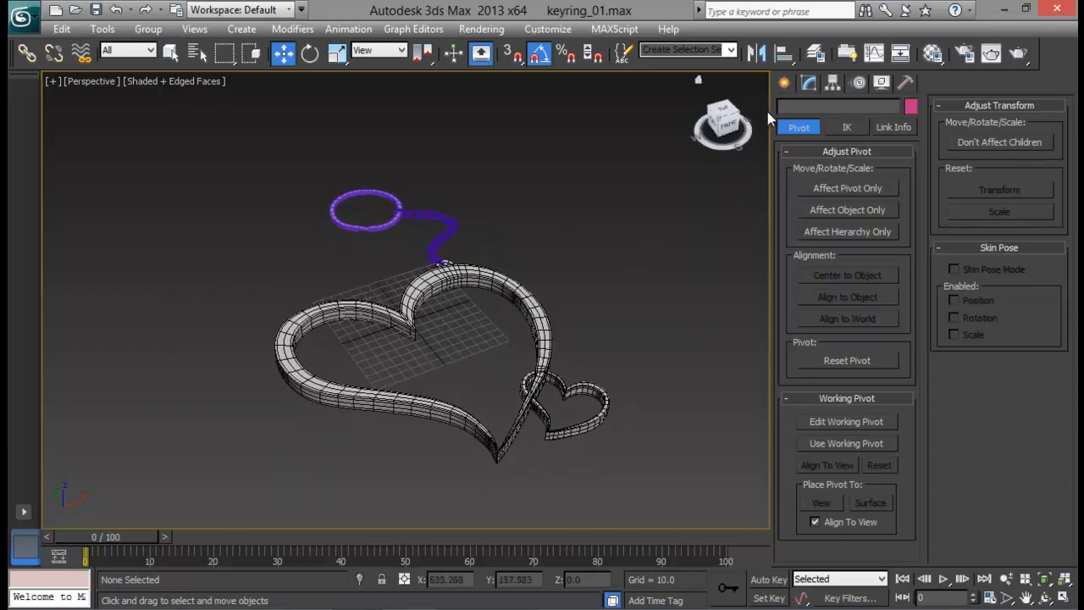
# Step: Open the Material Editor and place its window clear of the keyring
pyautogui.click(784, 83)
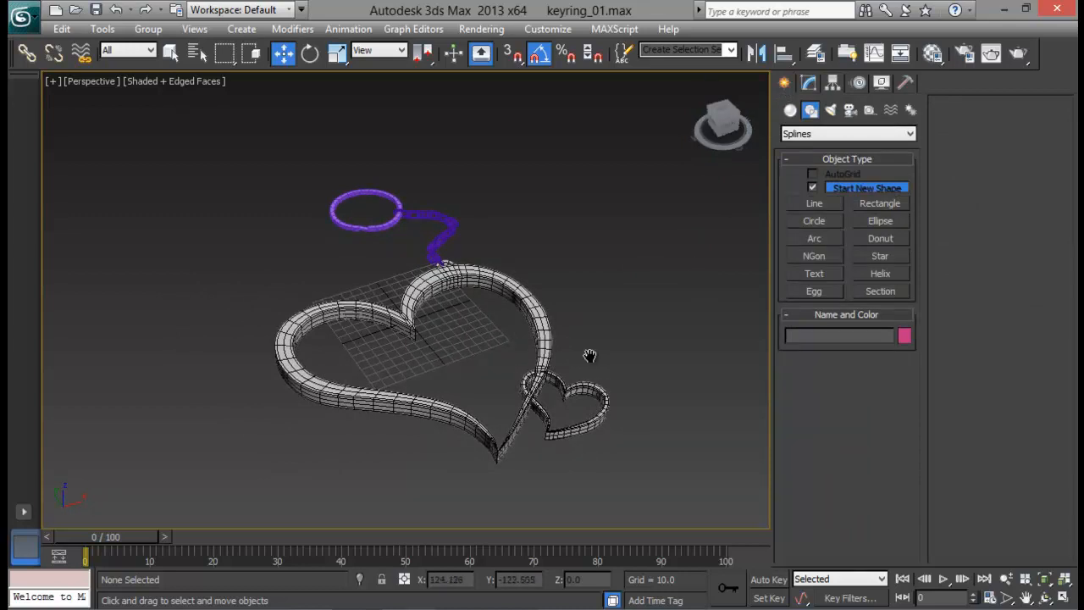
pyautogui.keyDown('alt'); pyautogui.moveTo(590, 356); pyautogui.dragTo(530, 376, button='middle'); pyautogui.keyUp('alt')
pyautogui.click(932, 53)
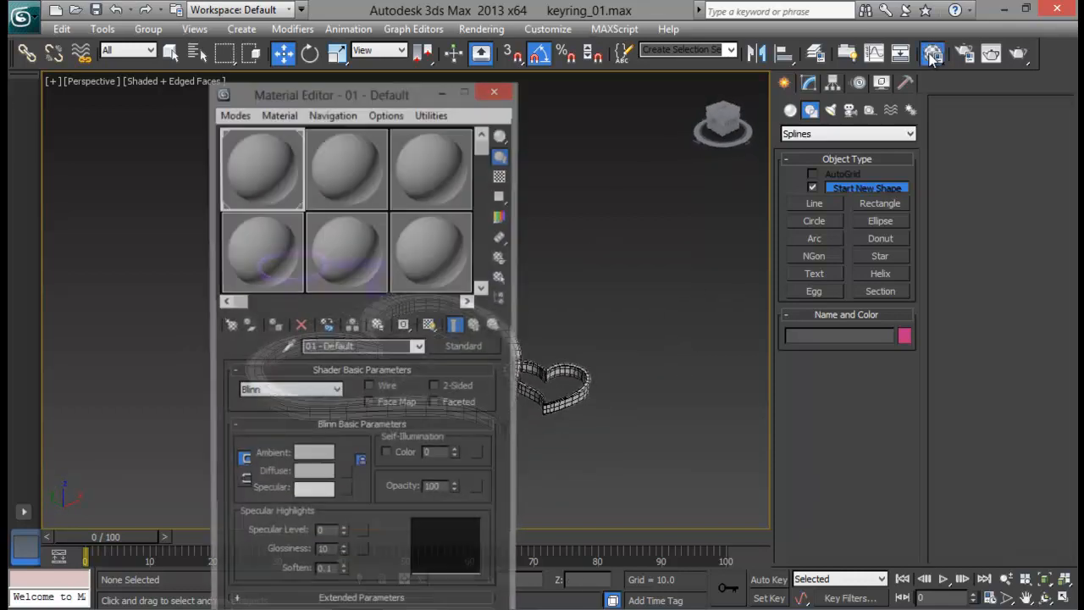
pyautogui.moveTo(419, 93); pyautogui.dragTo(835, 47)
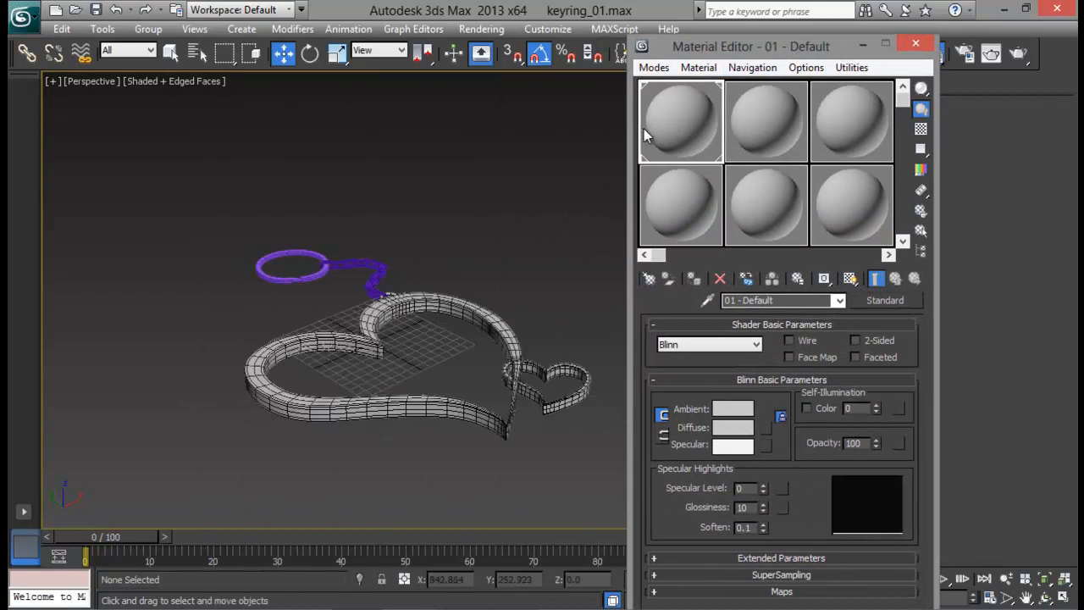
pyautogui.click(867, 303)
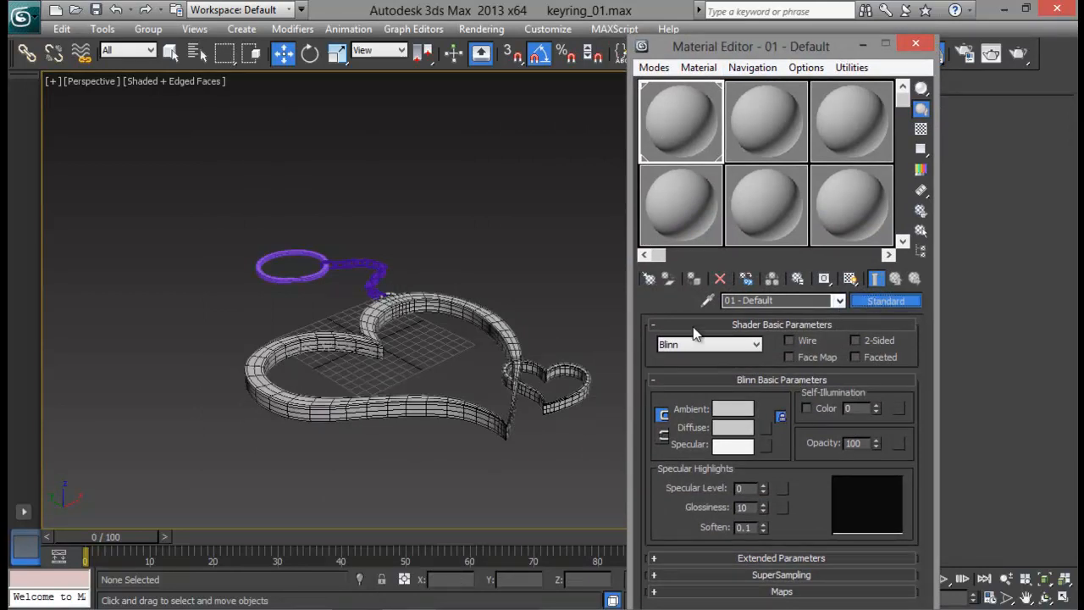
pyautogui.click(875, 301)
pyautogui.moveTo(751, 181); pyautogui.dragTo(497, 63)
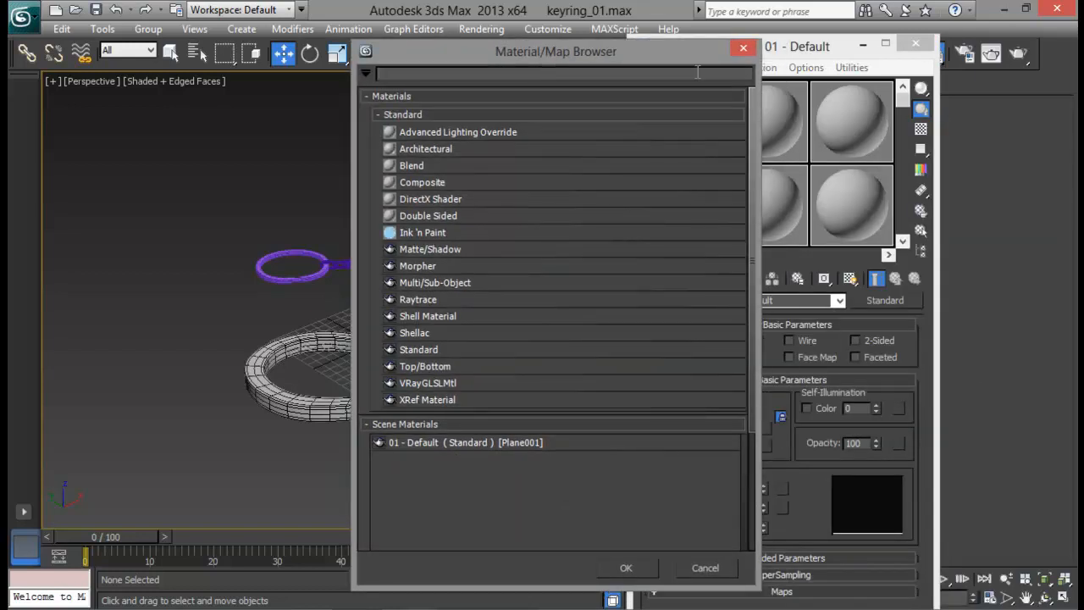
pyautogui.click(745, 48)
# Step: Assign V-Ray Adv 2.30.01 as the production renderer in the render setup
pyautogui.moveTo(817, 52); pyautogui.dragTo(686, 46)
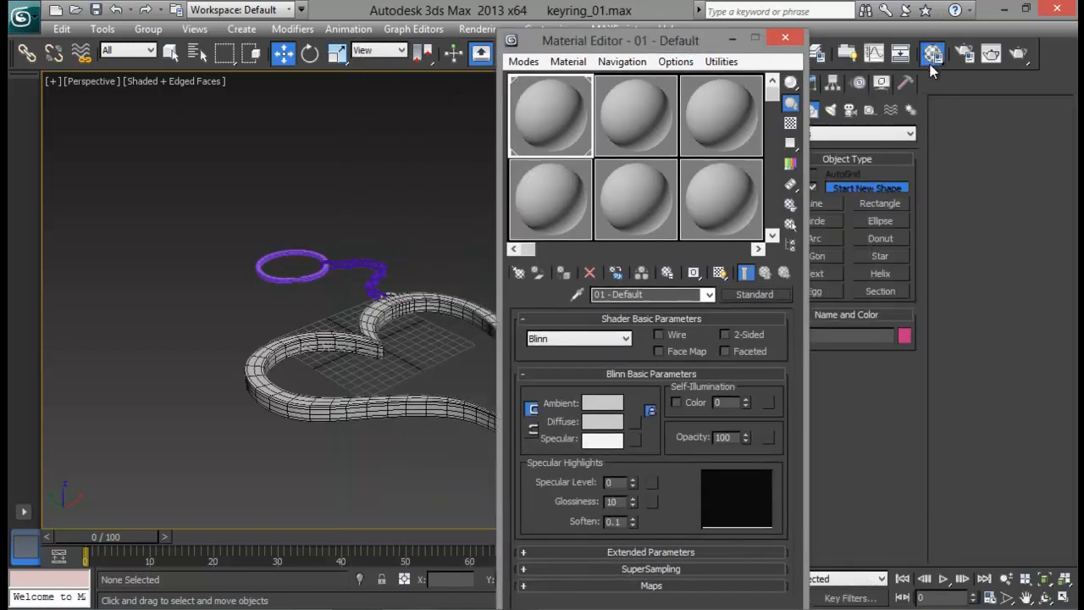
pyautogui.click(966, 52)
pyautogui.moveTo(693, 494); pyautogui.dragTo(695, 159)
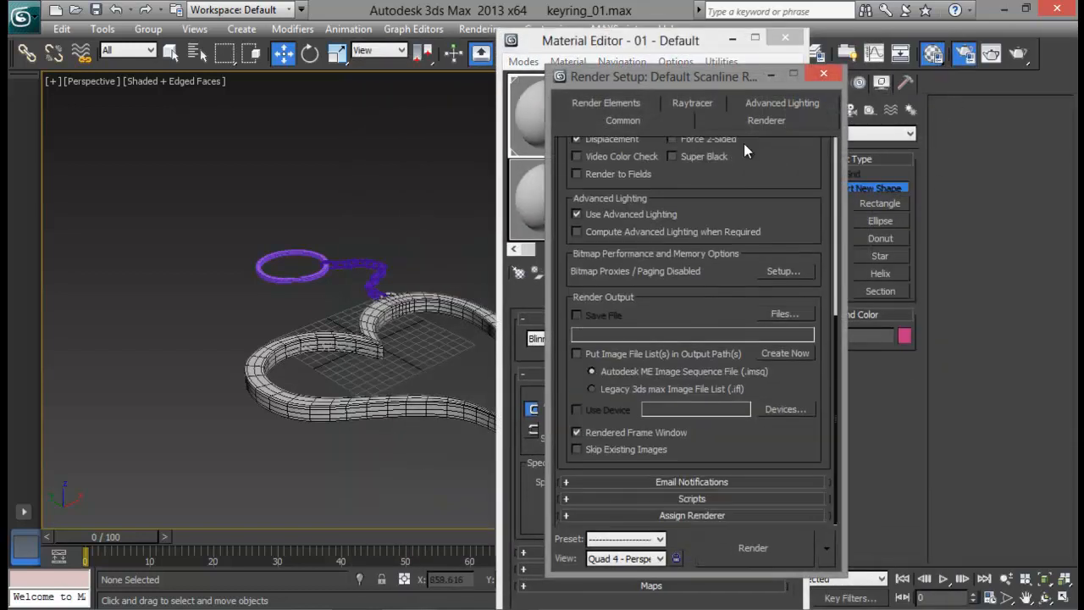
pyautogui.click(682, 511)
pyautogui.click(786, 445)
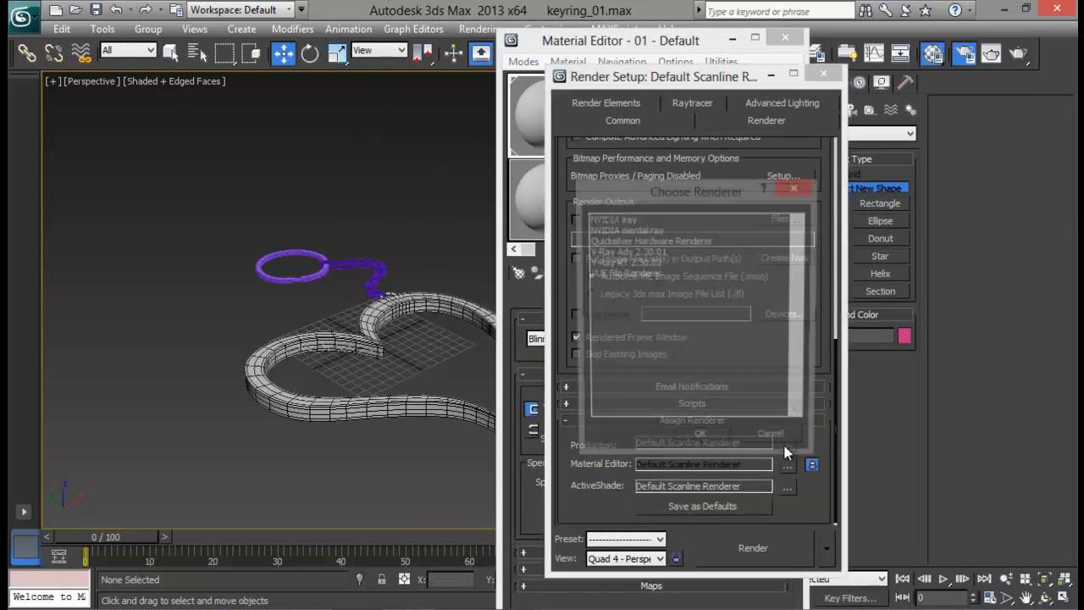
pyautogui.doubleClick(629, 251)
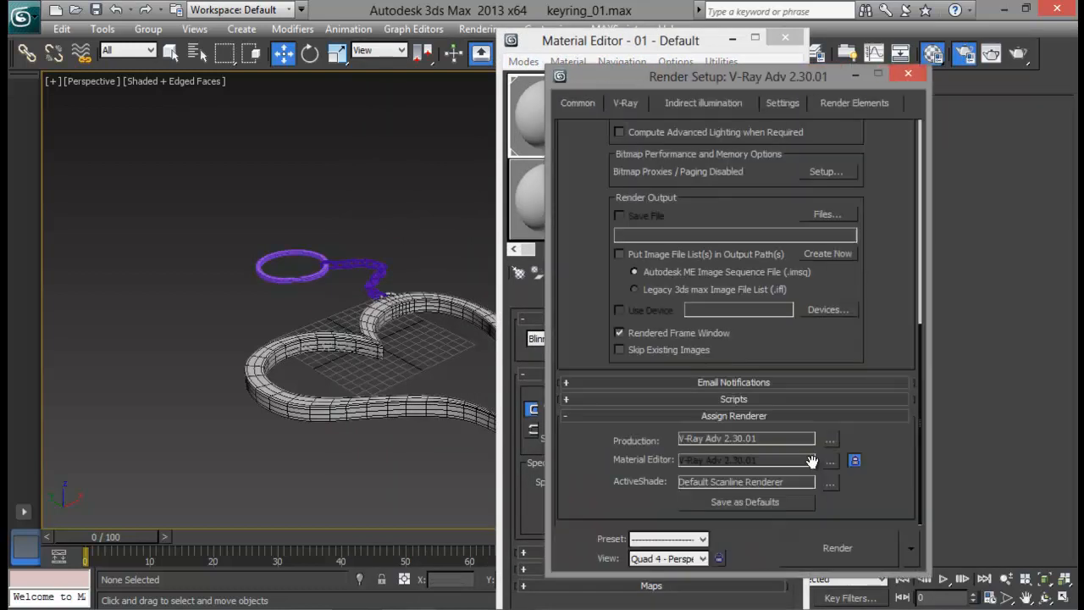
pyautogui.click(907, 74)
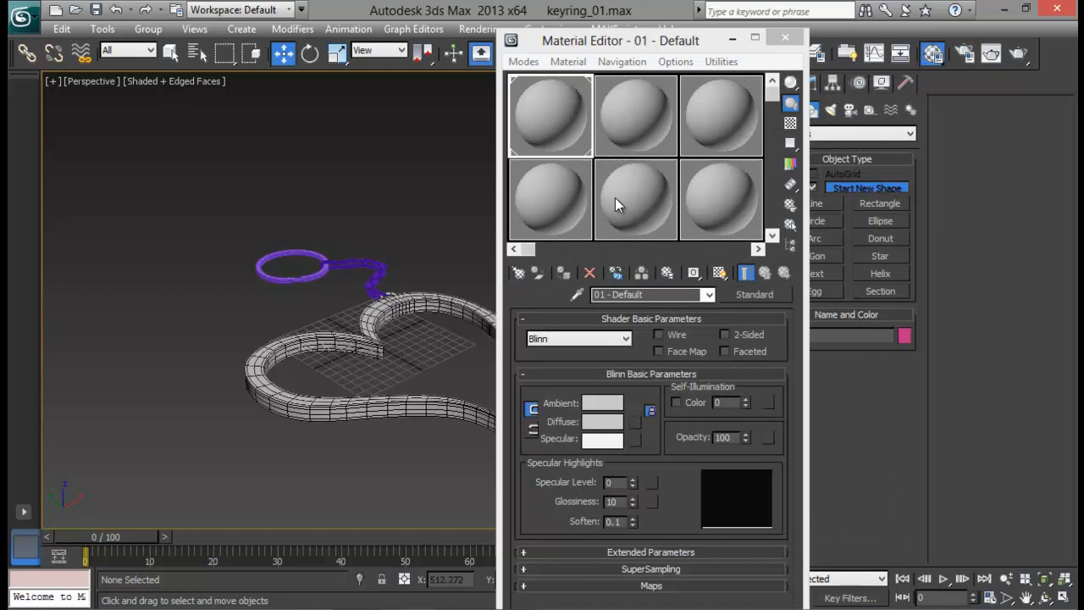
# Step: Change the first material, 01 - Default, from Standard to VRayMtl
pyautogui.click(758, 298)
pyautogui.click(409, 403)
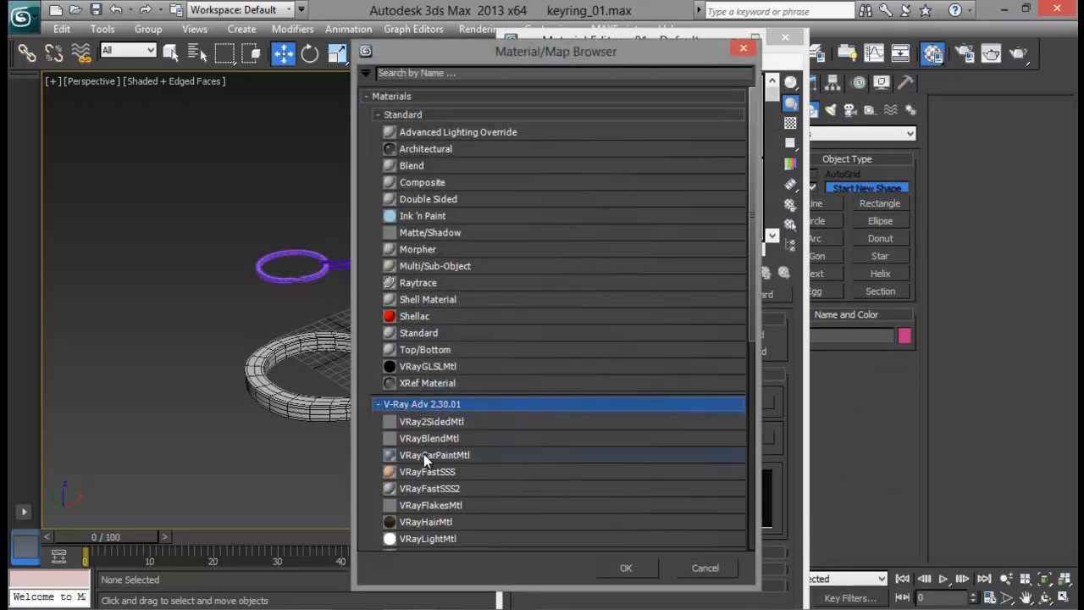
pyautogui.scroll(-2, 464, 504)
pyautogui.doubleClick(419, 515)
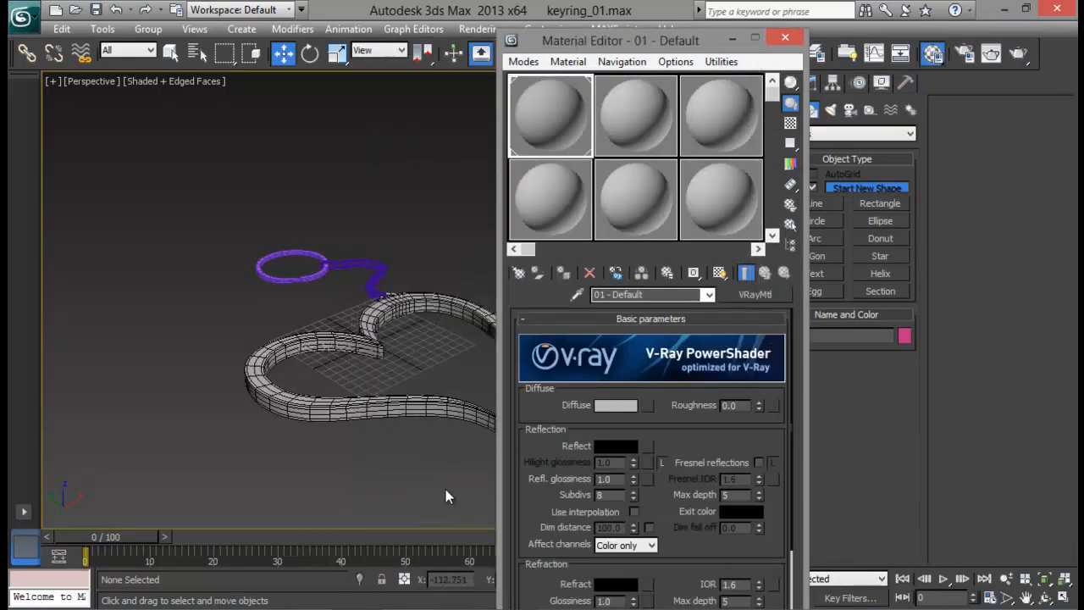
# Step: Give the first V-Ray material a grey diffuse, light grey reflection, 0.9 reflection glossiness and 15 reflection subdivs
pyautogui.click(618, 406)
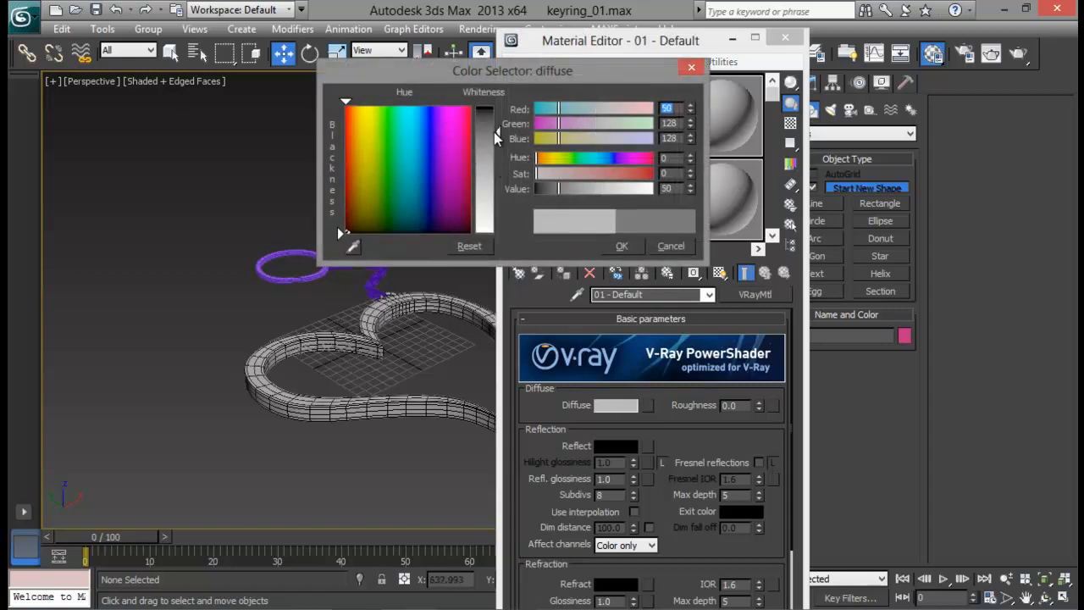
pyautogui.click(621, 246)
pyautogui.click(616, 446)
pyautogui.moveTo(482, 143); pyautogui.dragTo(496, 196)
pyautogui.click(622, 246)
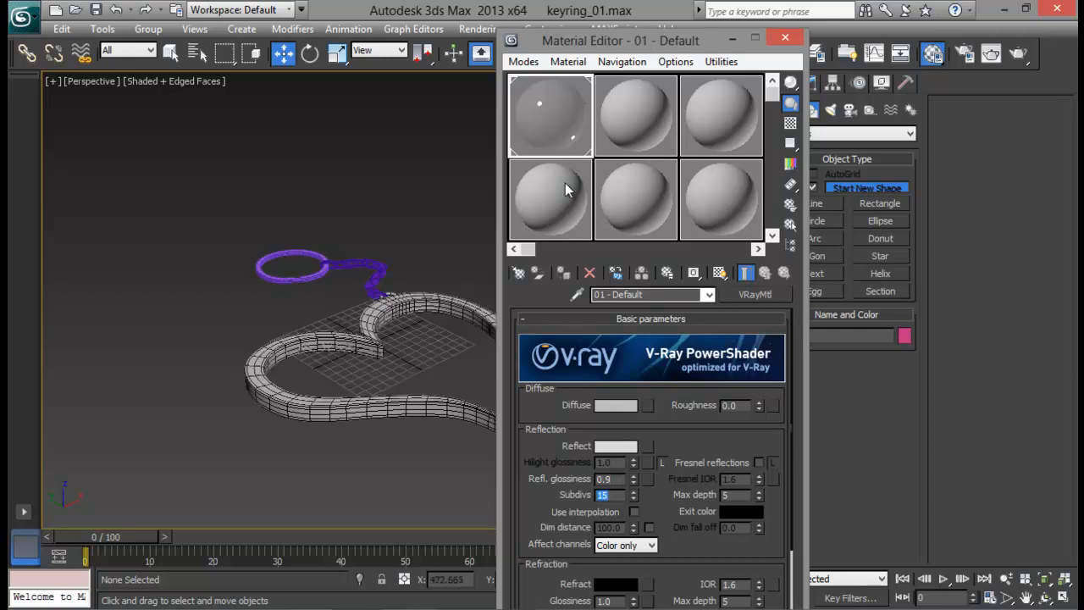
# Step: Assign the reflective V-Ray material to all the keyring objects, including hearts, chain and split ring, and deselect them
pyautogui.moveTo(342, 227); pyautogui.dragTo(261, 212, button='middle')
pyautogui.moveTo(121, 206); pyautogui.dragTo(462, 404)
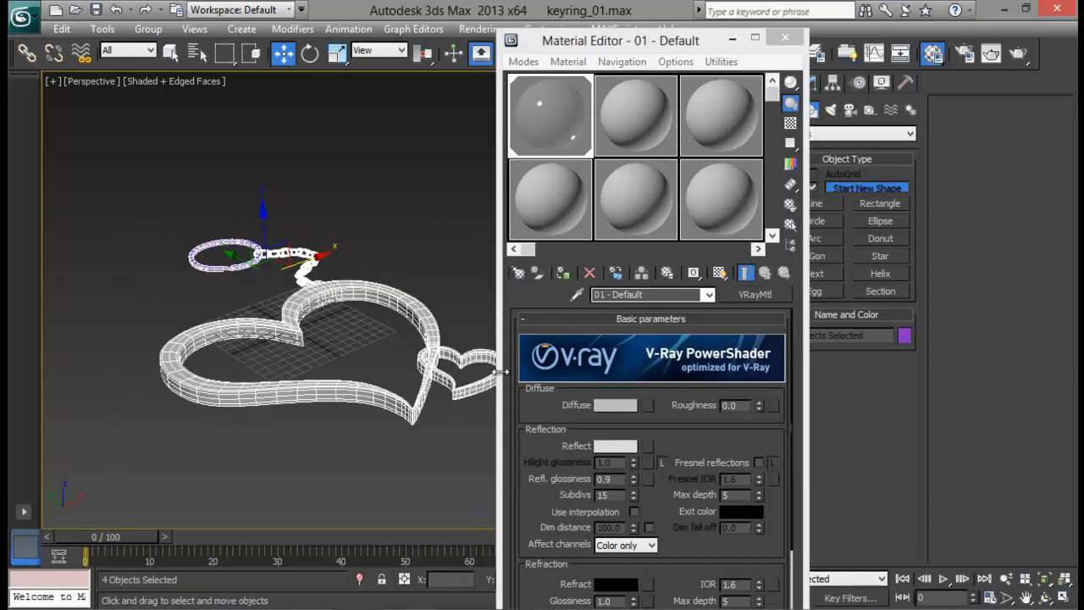
pyautogui.click(536, 273)
pyautogui.click(427, 253)
pyautogui.keyDown('alt'); pyautogui.moveTo(428, 252); pyautogui.dragTo(355, 313, button='middle'); pyautogui.keyUp('alt')
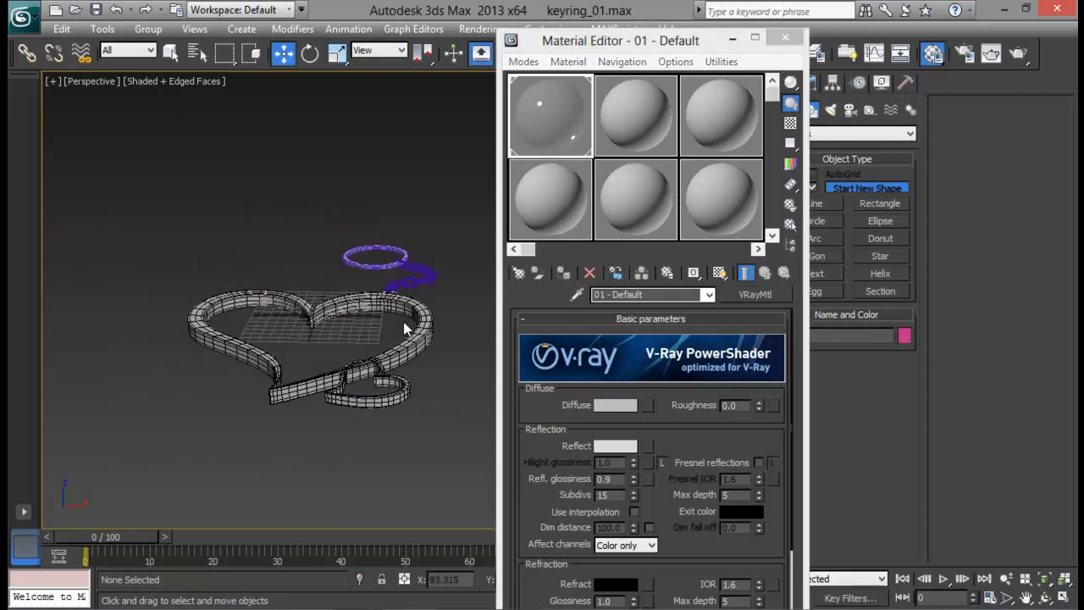
# Step: Load a VRayHDRI map into the second sample slot and close the Material/Map Browser
pyautogui.click(658, 105)
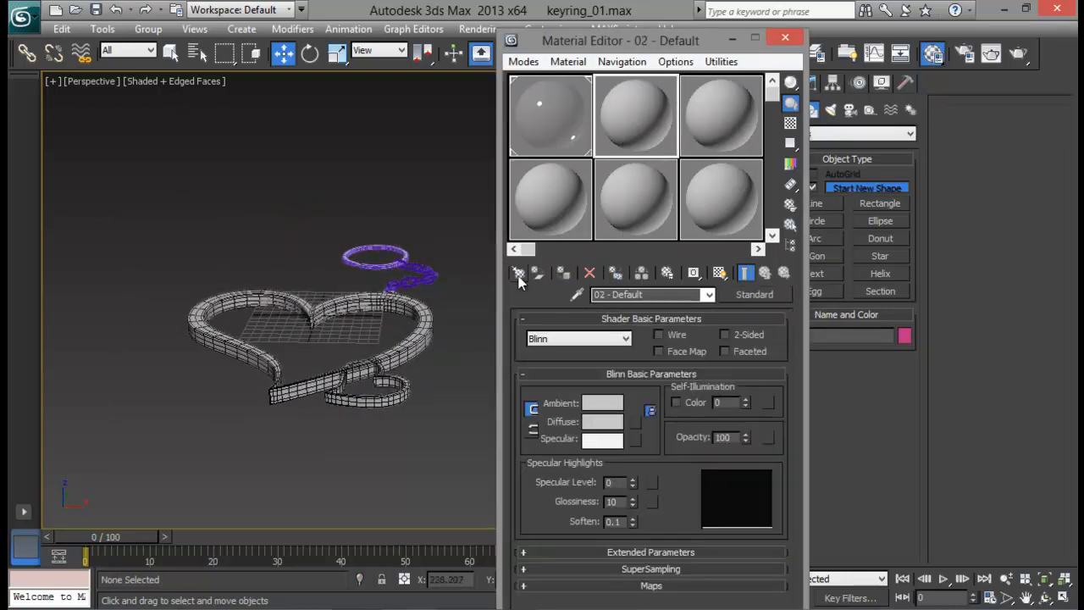
pyautogui.click(517, 273)
pyautogui.moveTo(746, 214); pyautogui.dragTo(756, 445)
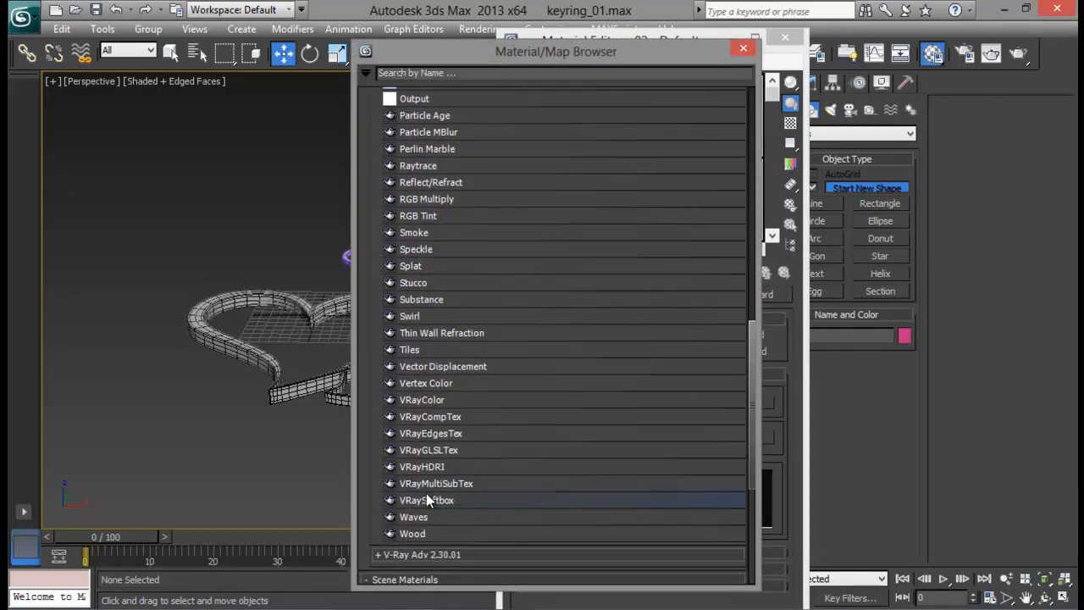
pyautogui.doubleClick(424, 465)
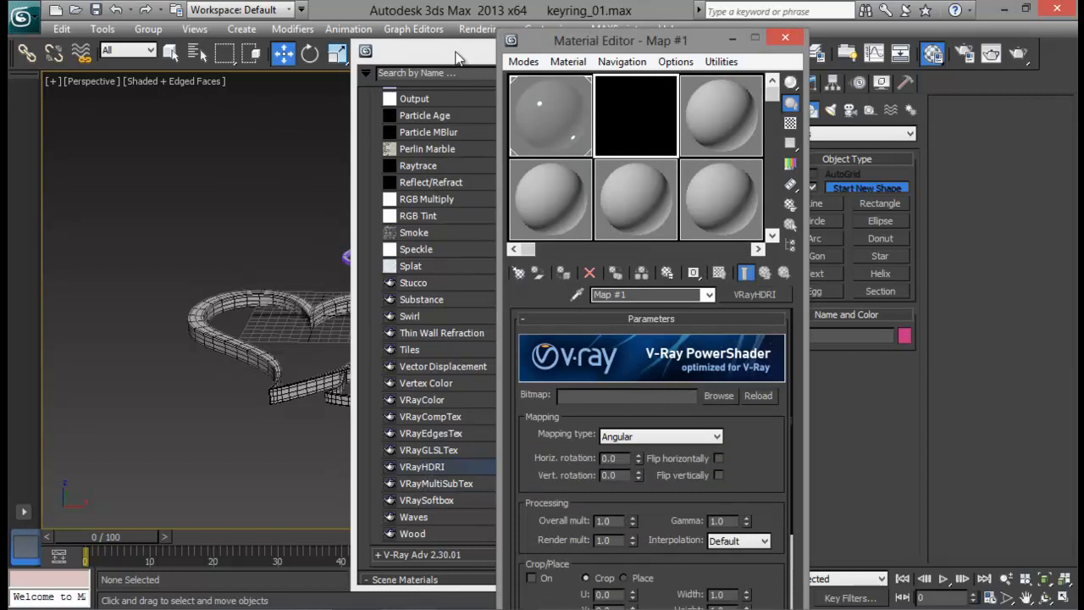
pyautogui.click(457, 57)
pyautogui.click(735, 56)
# Step: Load the Chrome HDR image from the Studio chrome folder on the Elements (E:) drive as the VRayHDRI bitmap
pyautogui.click(718, 396)
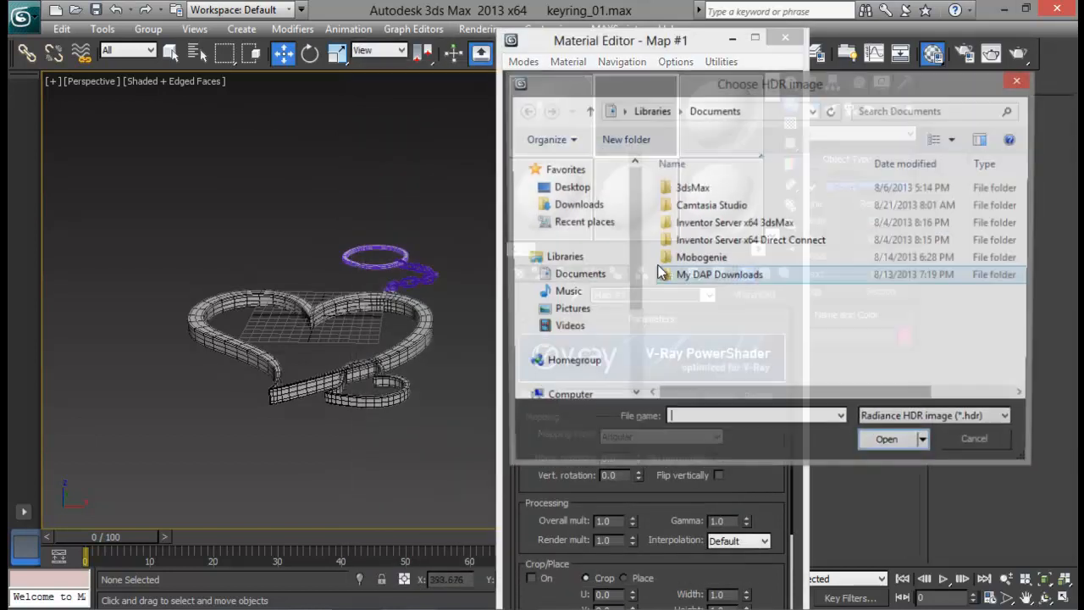
pyautogui.moveTo(632, 270); pyautogui.dragTo(632, 315)
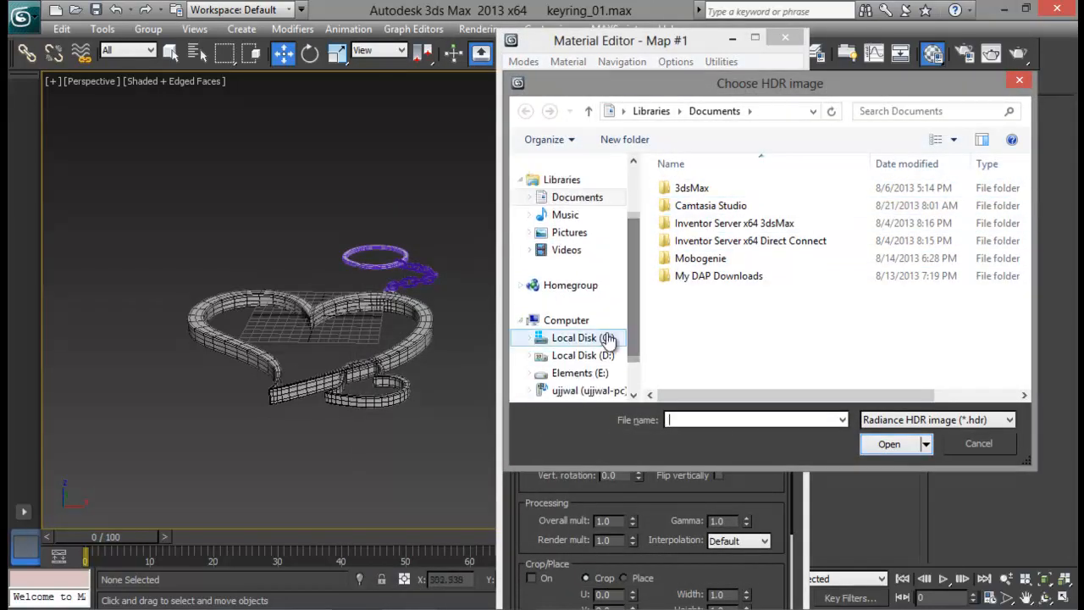
pyautogui.click(579, 372)
pyautogui.doubleClick(685, 223)
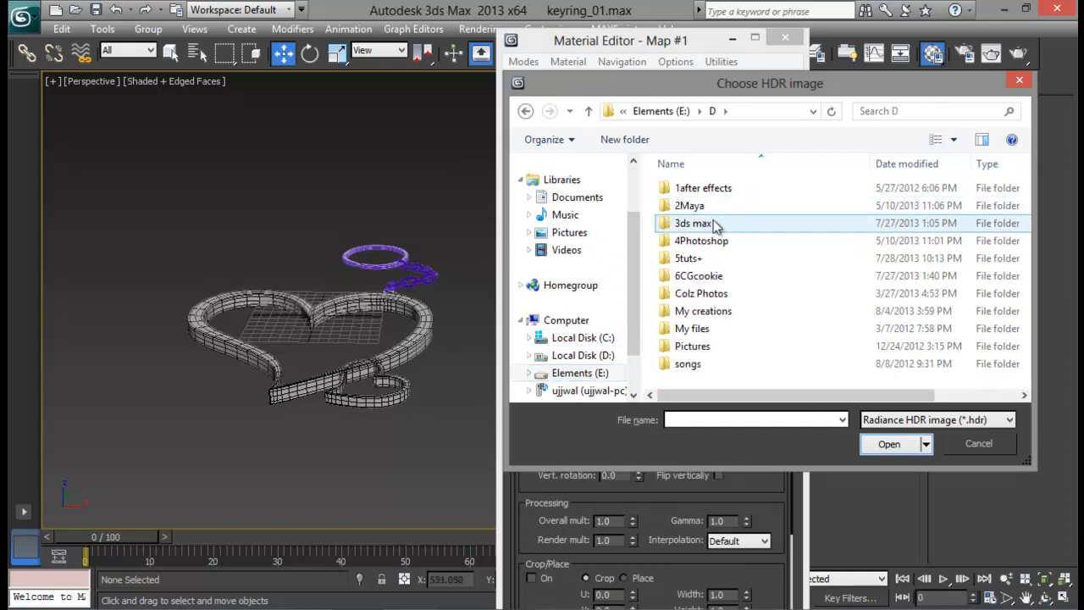
pyautogui.doubleClick(714, 223)
pyautogui.doubleClick(690, 241)
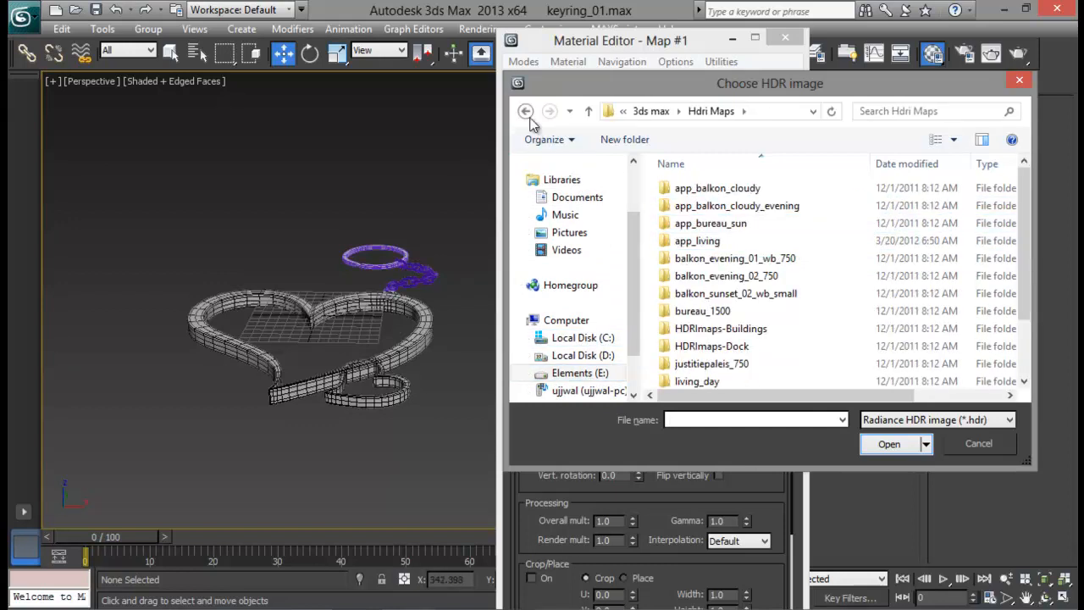
pyautogui.click(525, 111)
pyautogui.doubleClick(702, 222)
pyautogui.doubleClick(703, 205)
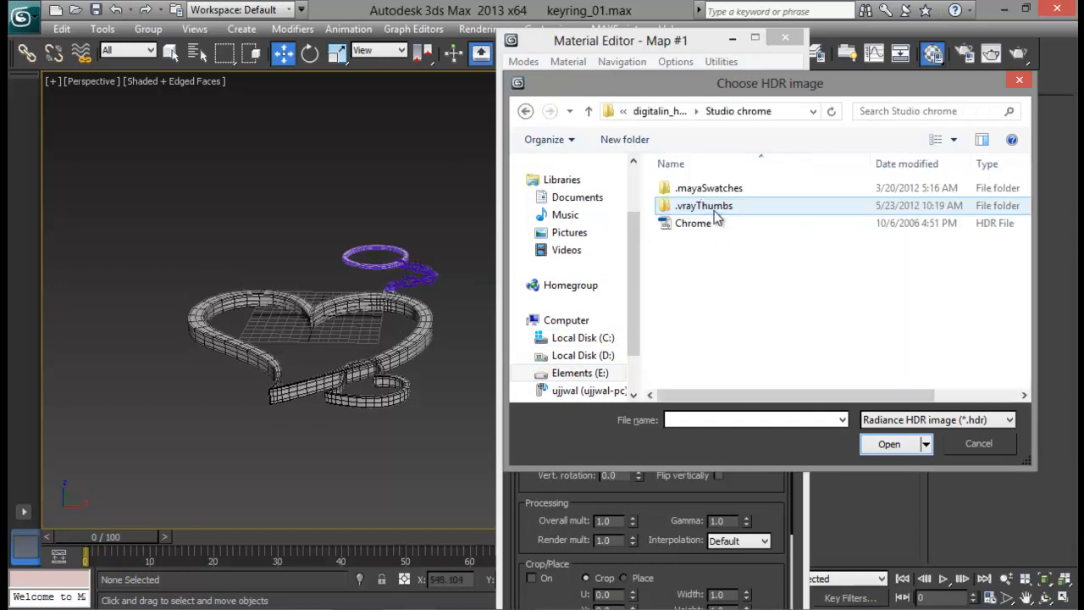
pyautogui.click(713, 222)
pyautogui.click(881, 446)
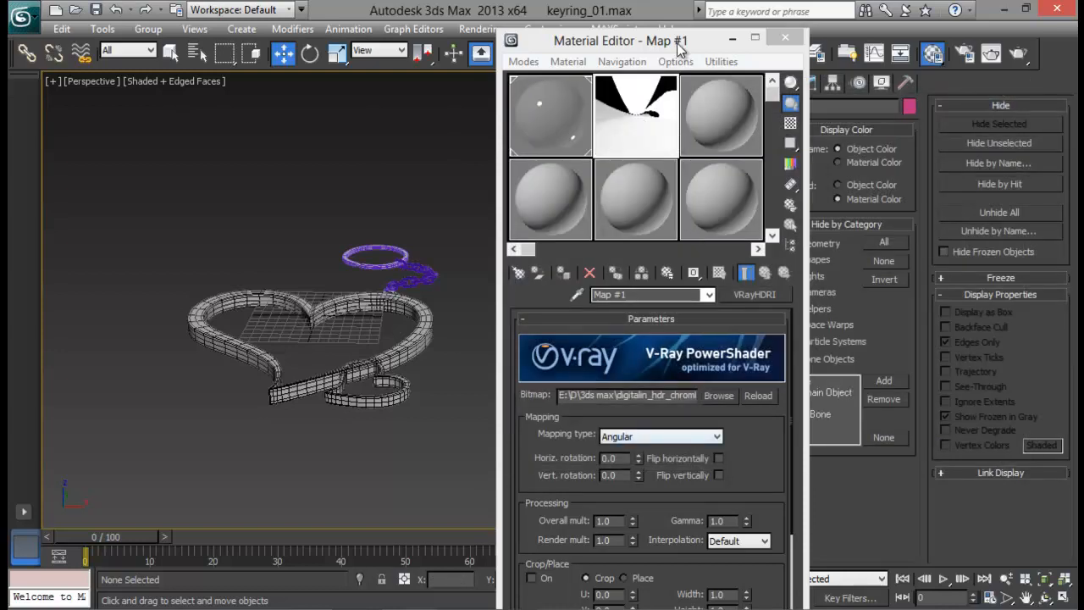
# Step: Turn on indirect illumination (GI) and ambient occlusion in the V-Ray render setup
pyautogui.moveTo(677, 47); pyautogui.dragTo(767, 85)
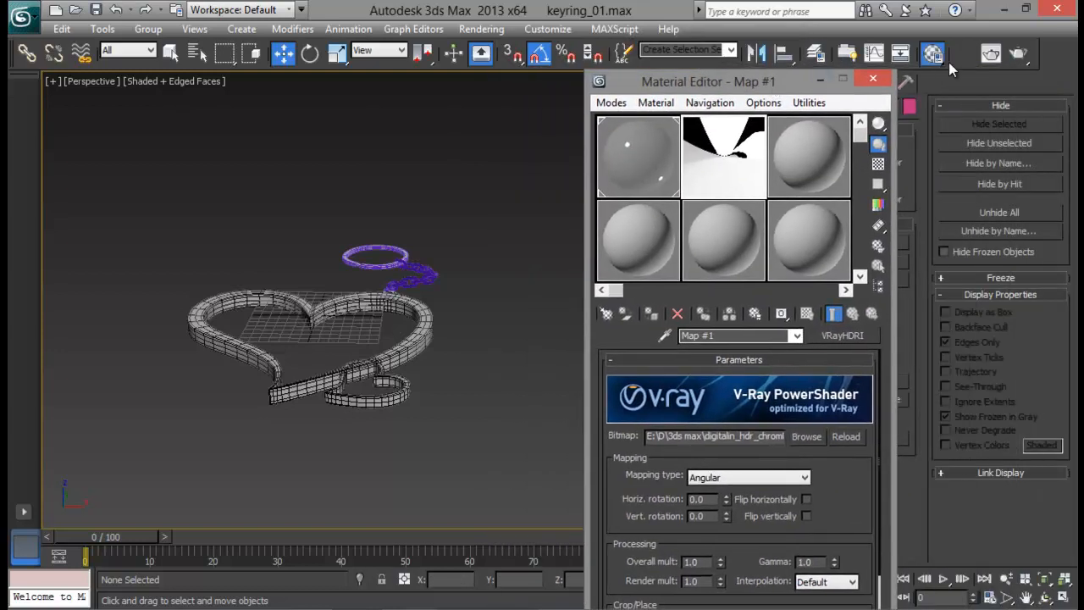
pyautogui.click(965, 54)
pyautogui.moveTo(699, 83); pyautogui.dragTo(408, 74)
pyautogui.click(415, 99)
pyautogui.click(282, 148)
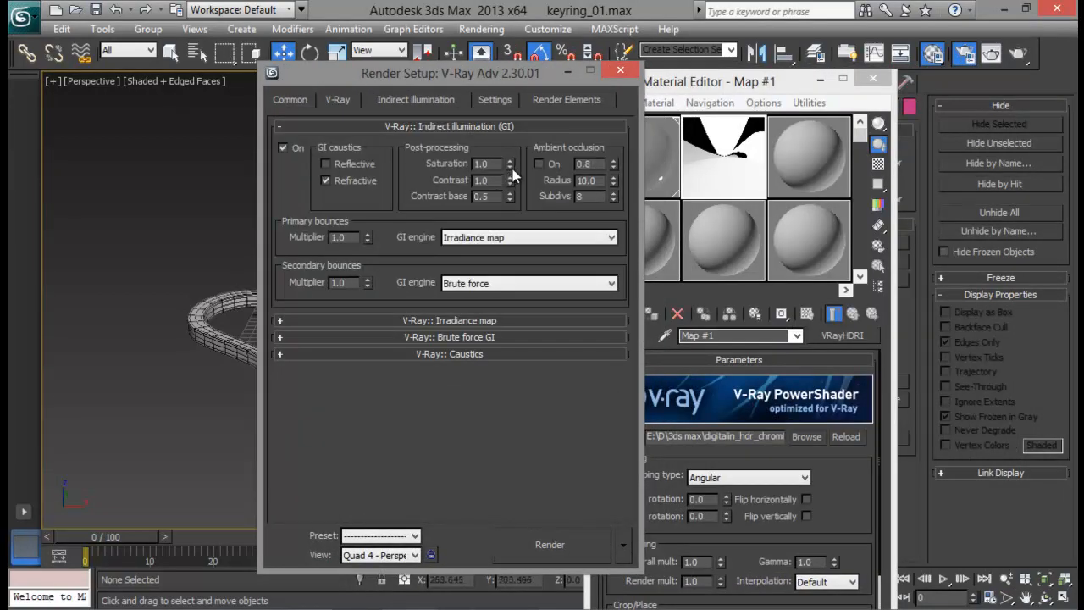
pyautogui.click(538, 163)
# Step: Enable the GI and reflection/refraction environment overrides and assign the VRayHDRI map to both as an instance
pyautogui.click(347, 102)
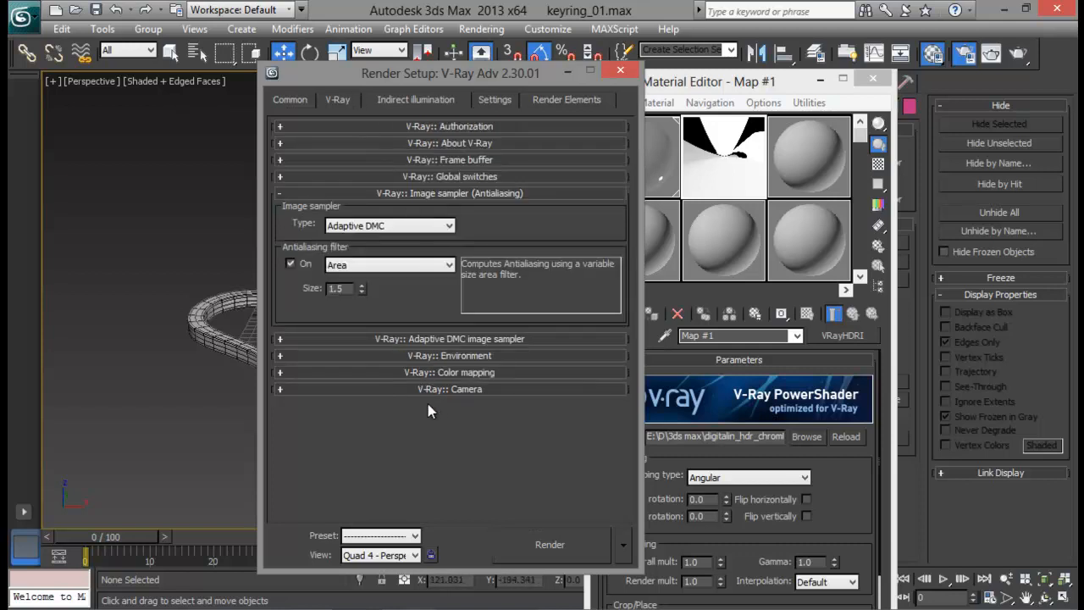
pyautogui.click(462, 356)
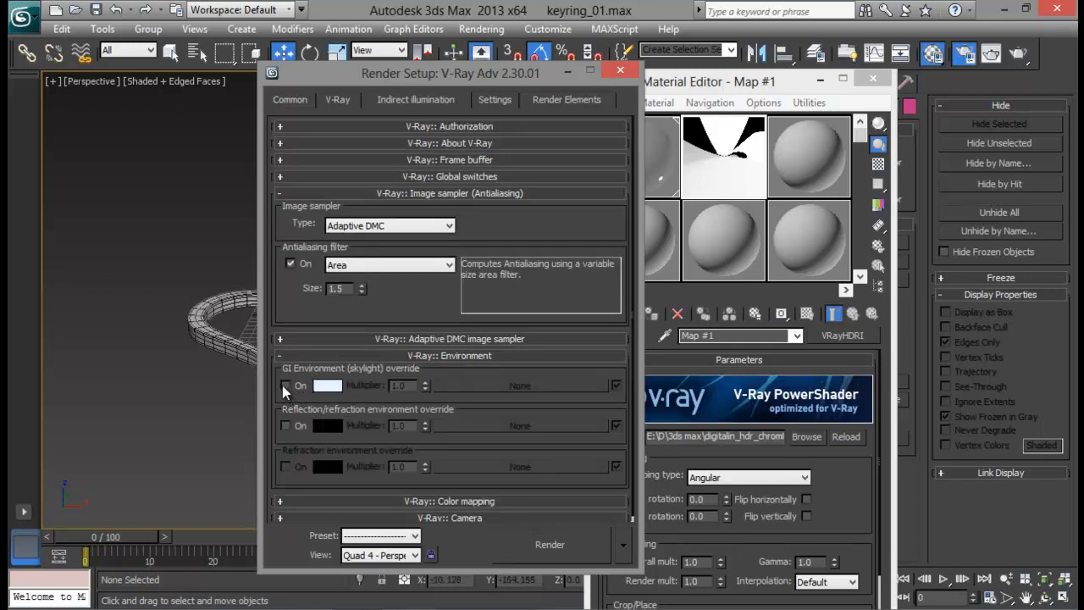
pyautogui.click(285, 426)
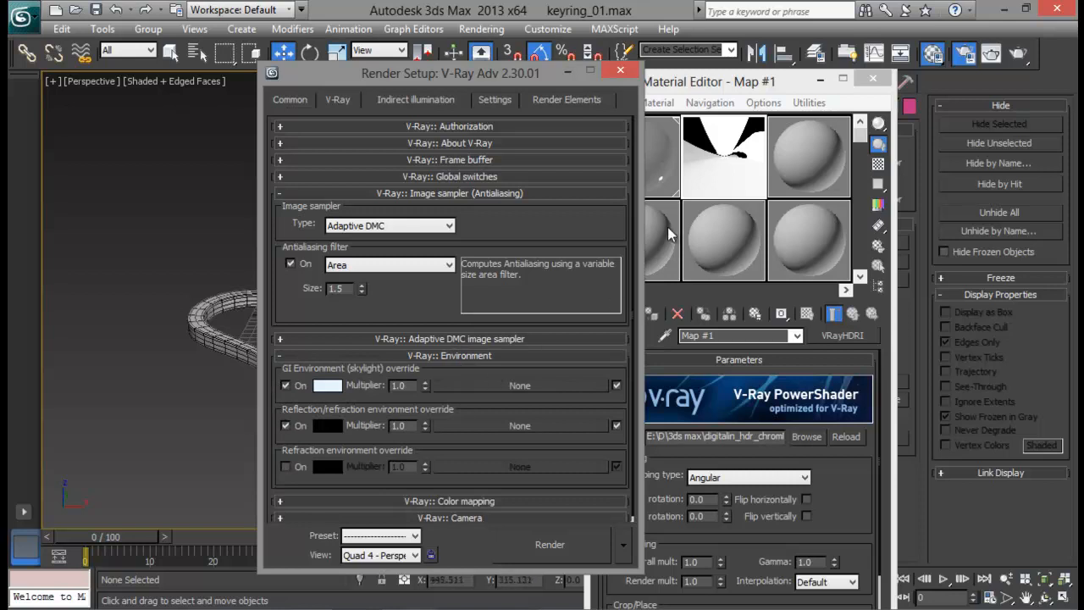
pyautogui.moveTo(669, 234); pyautogui.dragTo(485, 385)
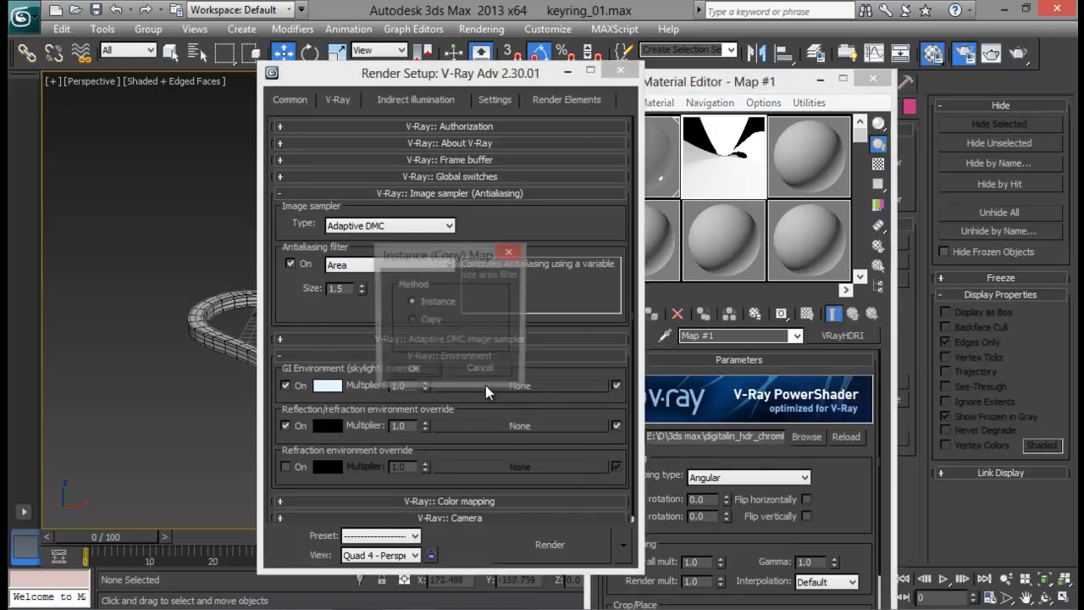
pyautogui.click(433, 367)
pyautogui.moveTo(509, 429); pyautogui.dragTo(508, 428)
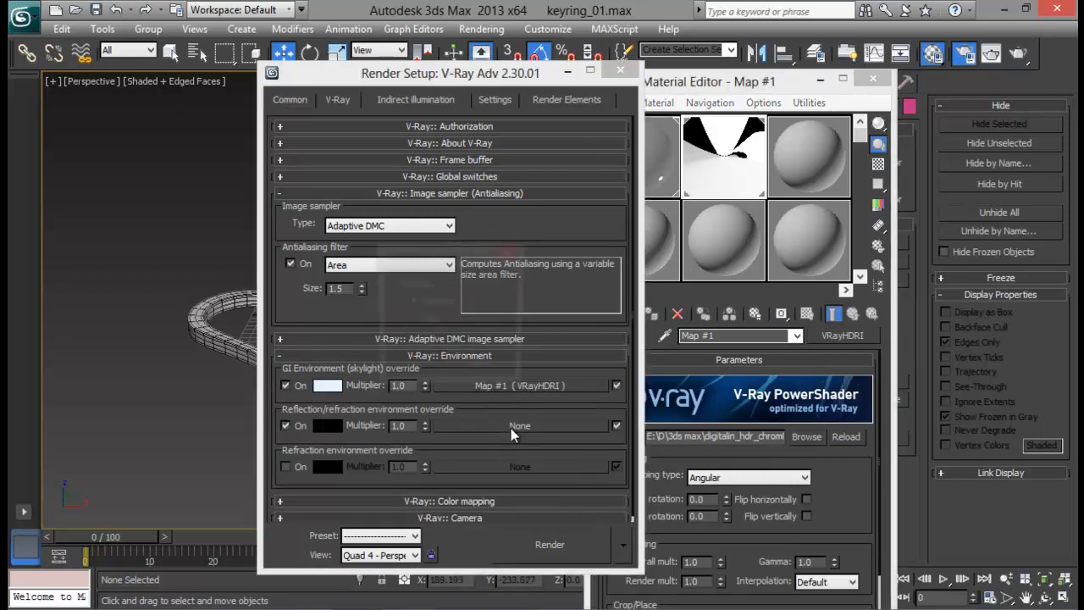
pyautogui.click(427, 369)
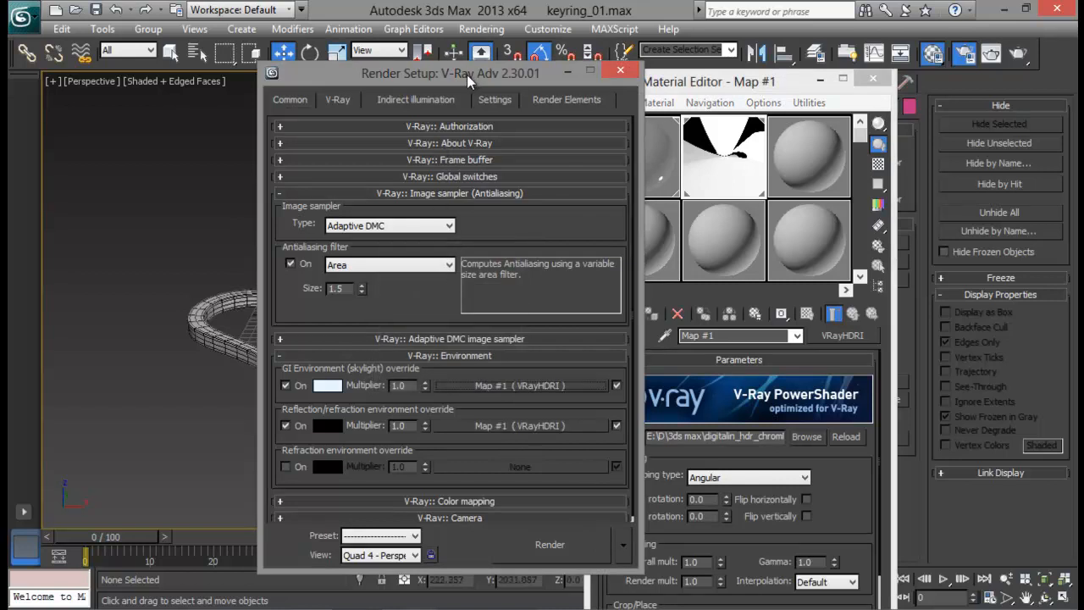
pyautogui.moveTo(467, 74); pyautogui.dragTo(392, 74)
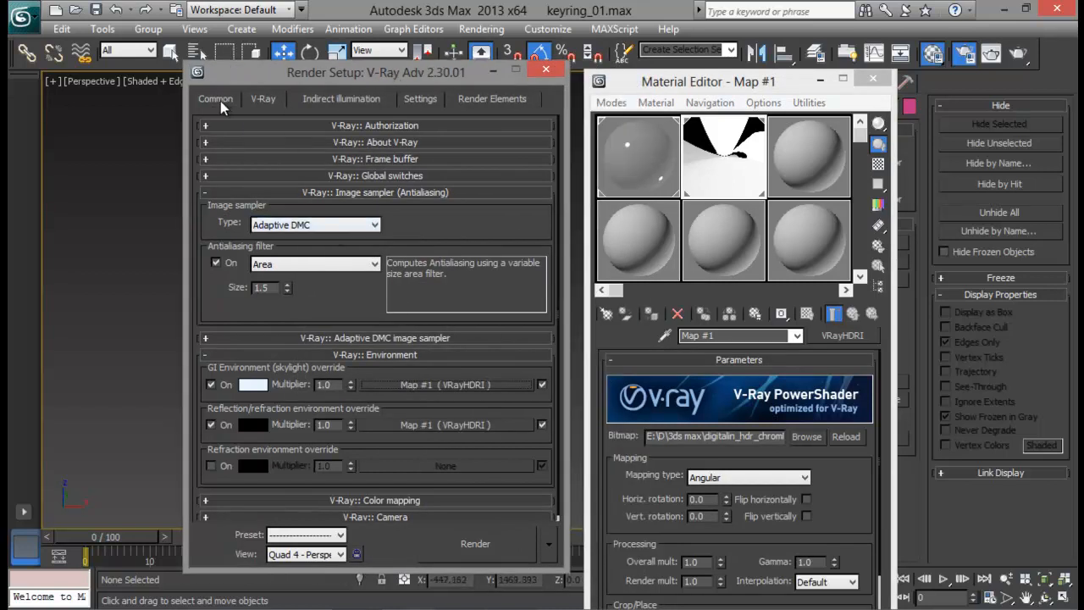
pyautogui.click(217, 99)
pyautogui.click(410, 103)
pyautogui.click(341, 101)
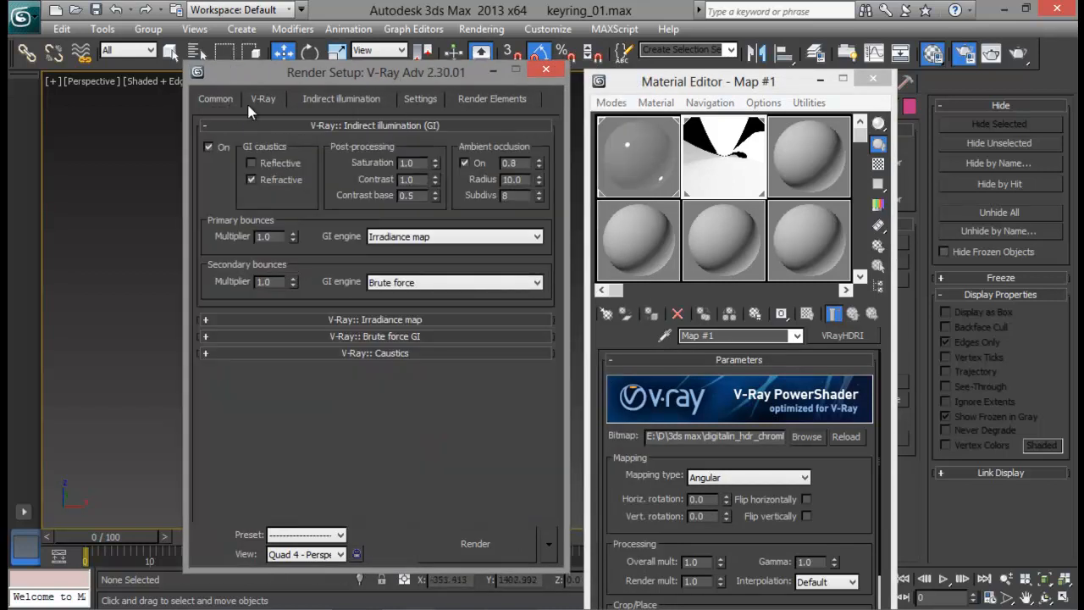
pyautogui.click(223, 99)
# Step: Set the render environment's background color to pure white (255, 255, 255) and close the environment settings
pyautogui.click(483, 30)
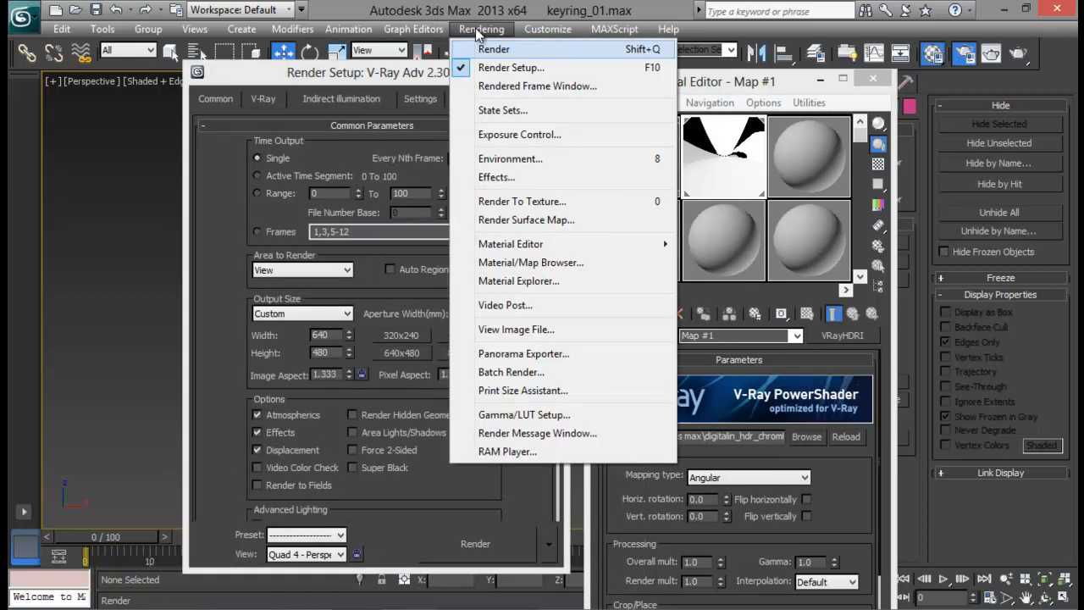
pyautogui.click(508, 158)
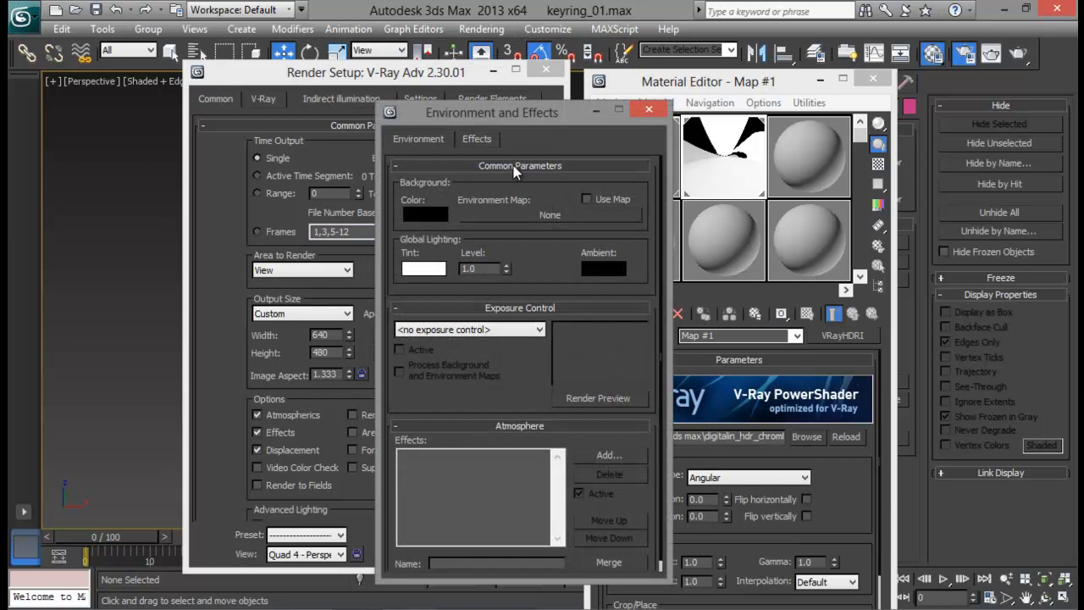
pyautogui.click(423, 216)
pyautogui.moveTo(491, 202); pyautogui.dragTo(498, 224)
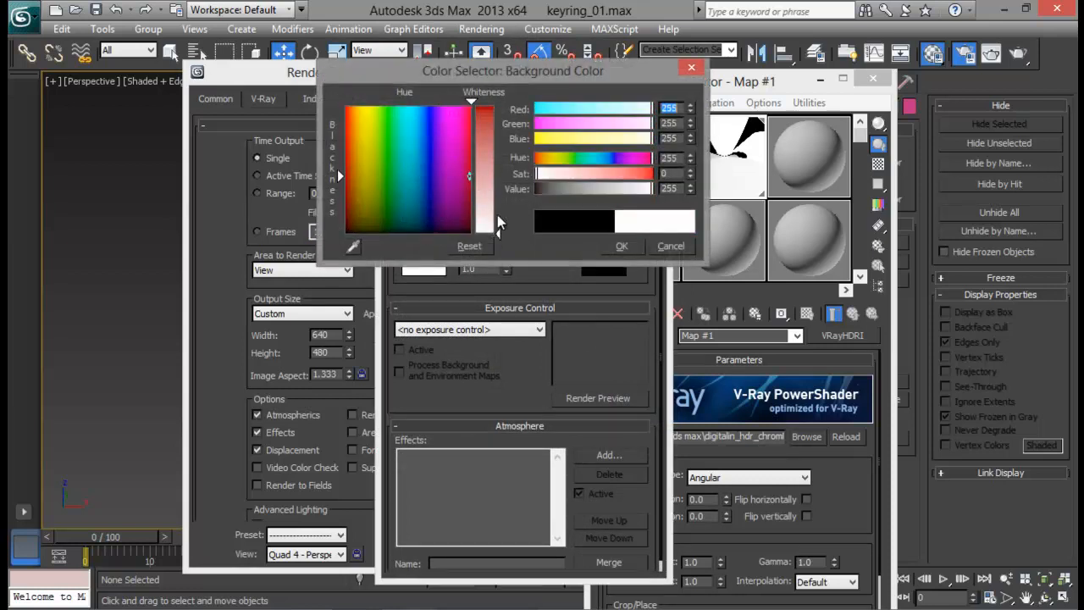
pyautogui.click(620, 246)
pyautogui.click(658, 90)
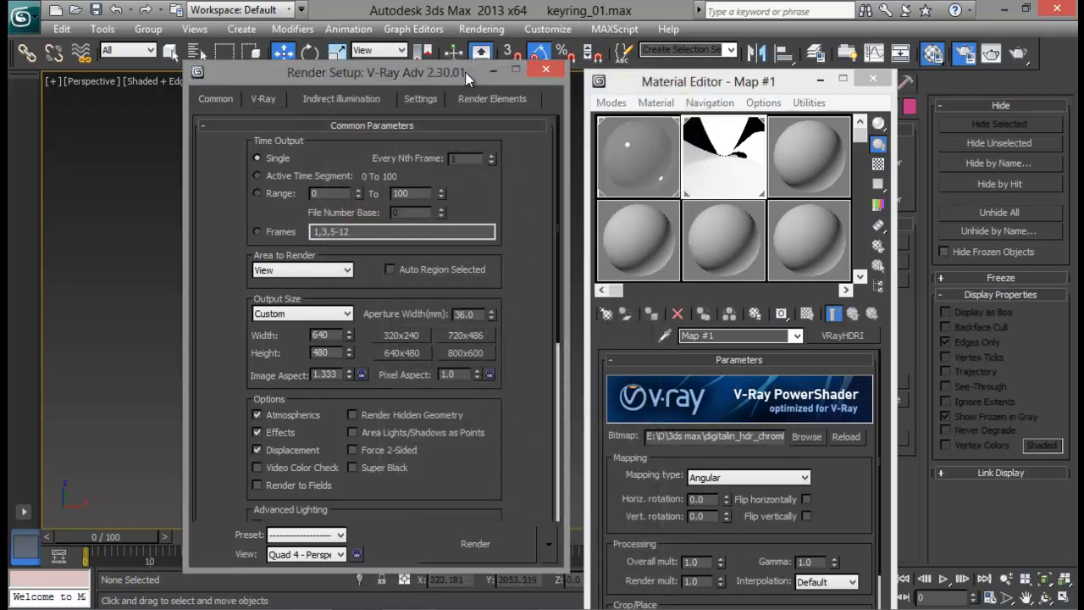
# Step: Close the render setup and reposition the Material Editor window so the object creation controls are uncovered
pyautogui.moveTo(465, 72); pyautogui.dragTo(381, 44)
pyautogui.moveTo(727, 78); pyautogui.dragTo(827, 47)
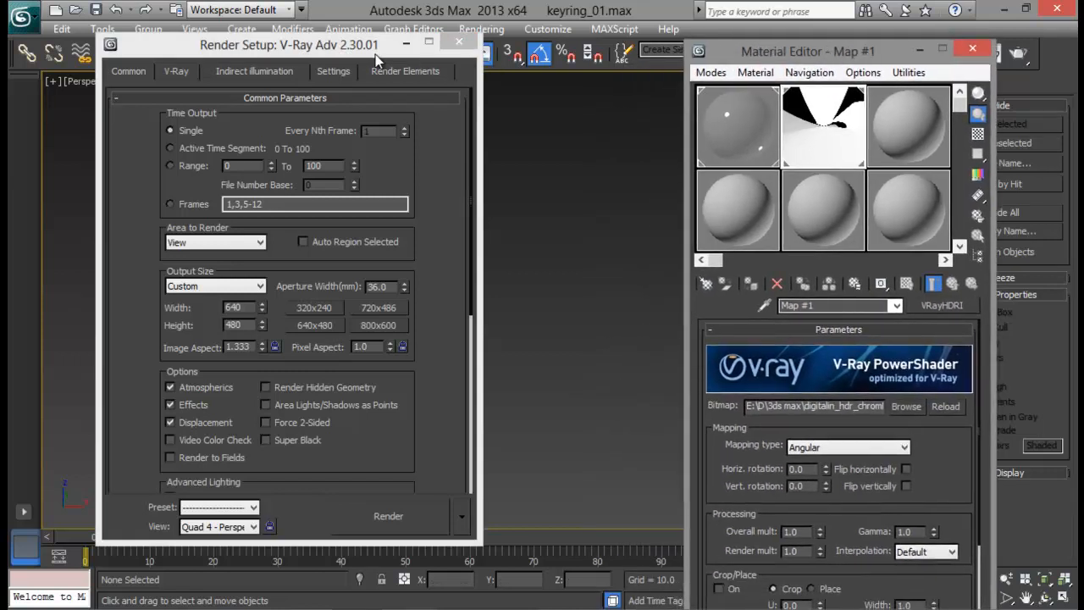
pyautogui.moveTo(376, 54); pyautogui.dragTo(262, 50)
pyautogui.click(340, 43)
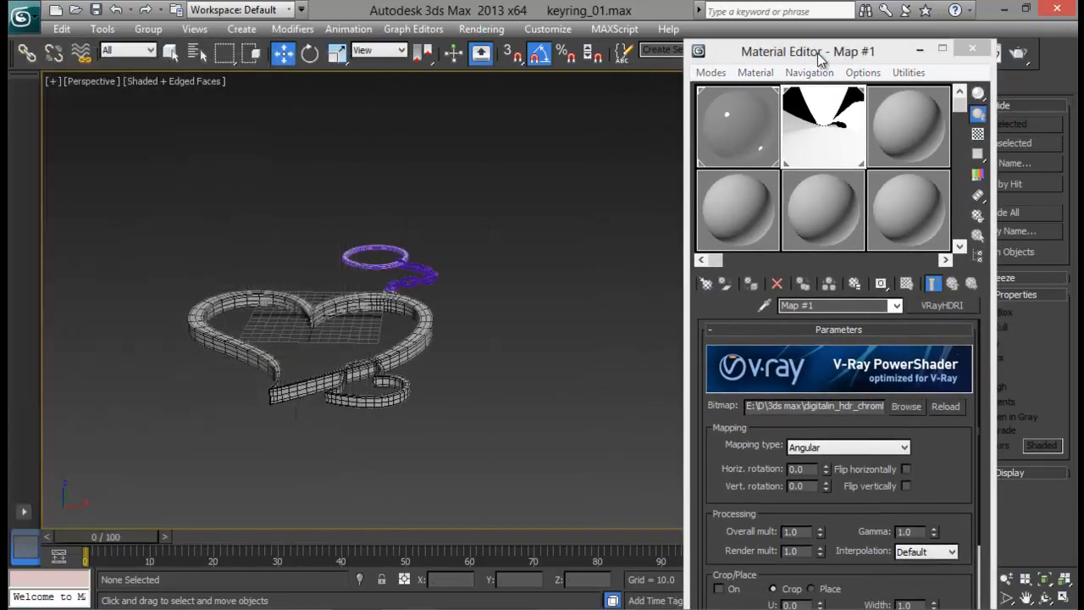
pyautogui.moveTo(820, 58); pyautogui.dragTo(632, 52)
pyautogui.moveTo(711, 47); pyautogui.dragTo(622, 29)
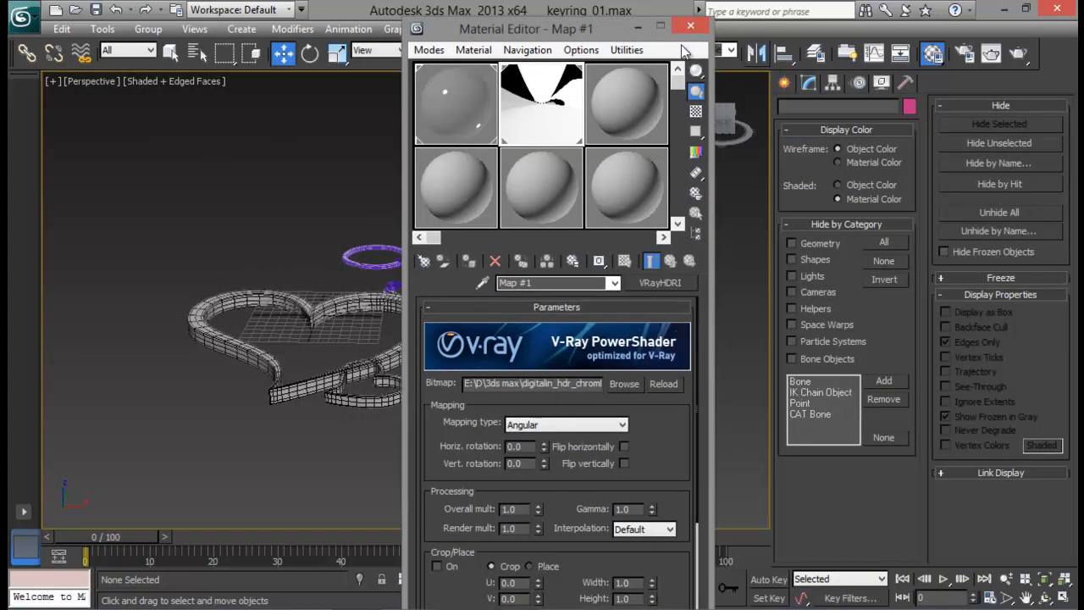
# Step: Create a VRayPlane beside the large heart to serve as the ground
pyautogui.click(784, 82)
pyautogui.click(848, 134)
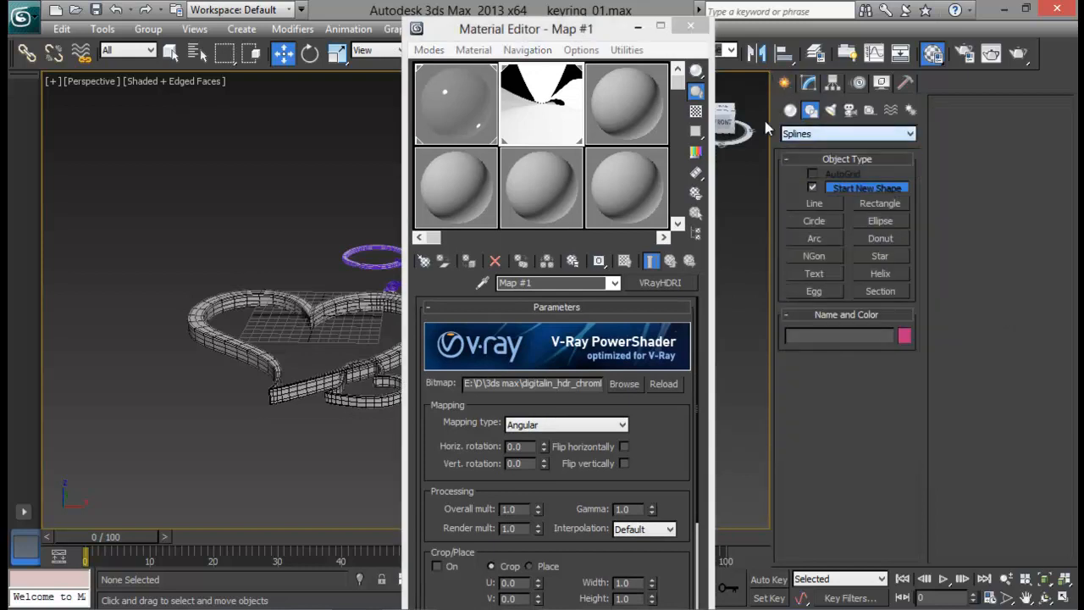
pyautogui.click(790, 110)
pyautogui.click(847, 134)
pyautogui.click(793, 312)
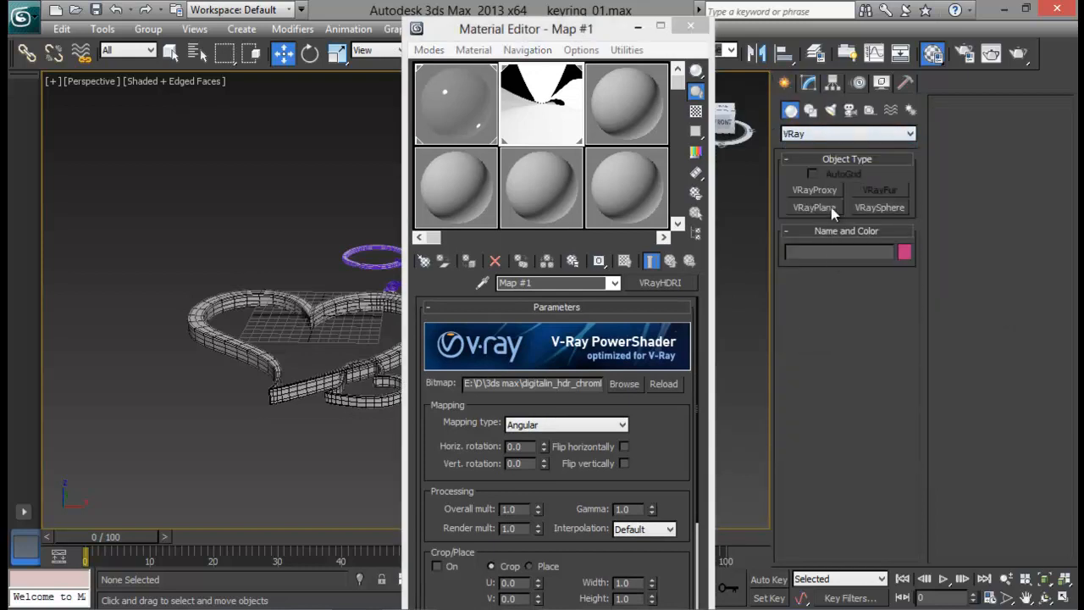
pyautogui.click(826, 207)
pyautogui.click(130, 370)
pyautogui.rightClick(185, 360)
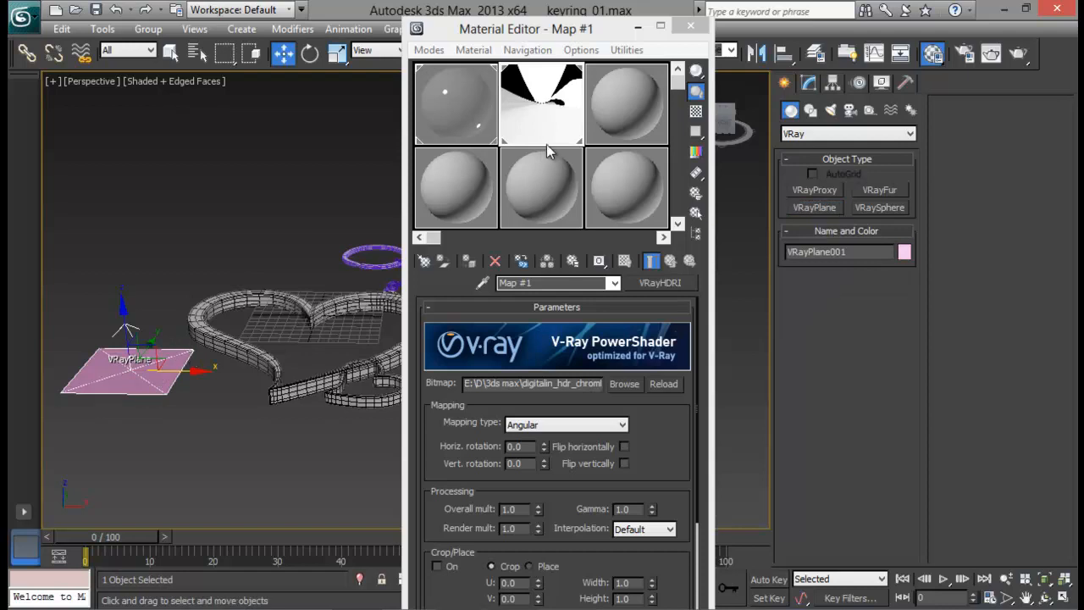
# Step: Create a VRayMtl in the third material slot with a pure white diffuse color, apply it to the VRayPlane and minimize the Material Editor
pyautogui.click(620, 119)
pyautogui.click(659, 283)
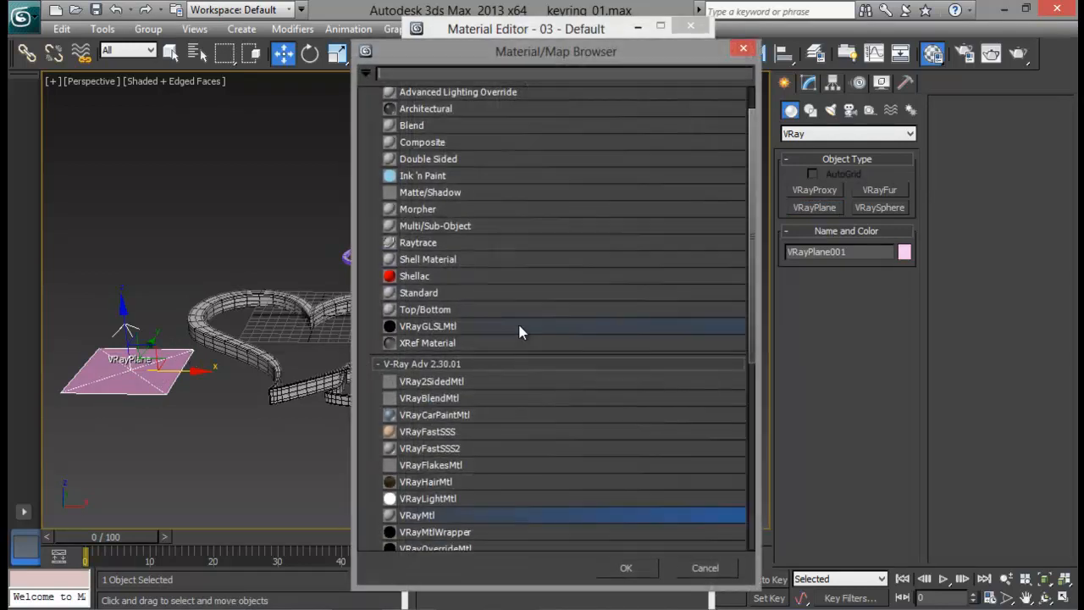
pyautogui.doubleClick(423, 516)
pyautogui.click(520, 393)
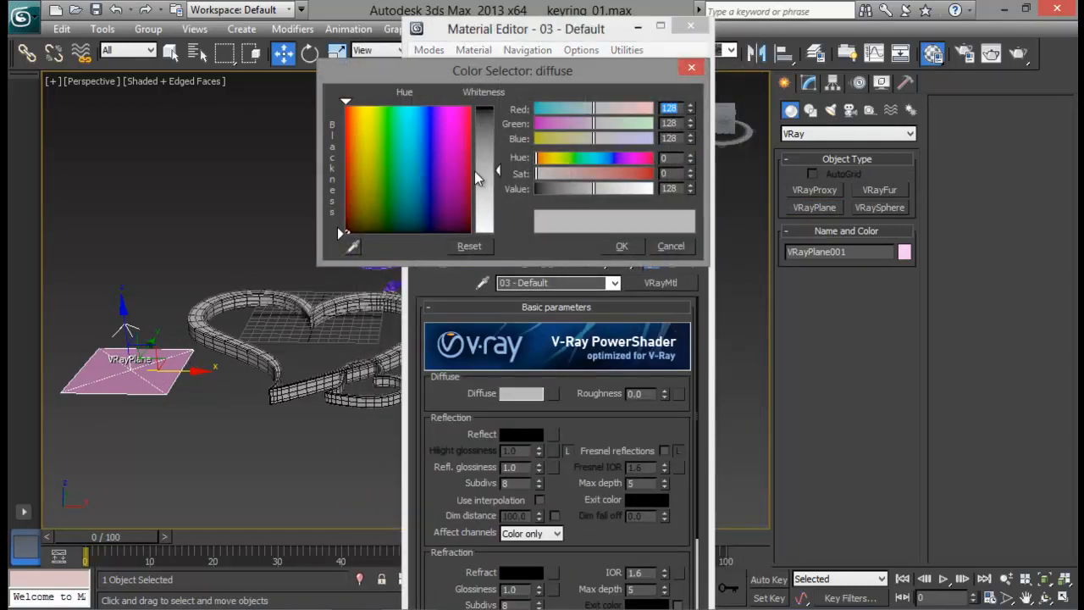
pyautogui.moveTo(495, 194); pyautogui.dragTo(496, 245)
pyautogui.click(621, 247)
pyautogui.moveTo(622, 118); pyautogui.dragTo(131, 377)
pyautogui.click(638, 27)
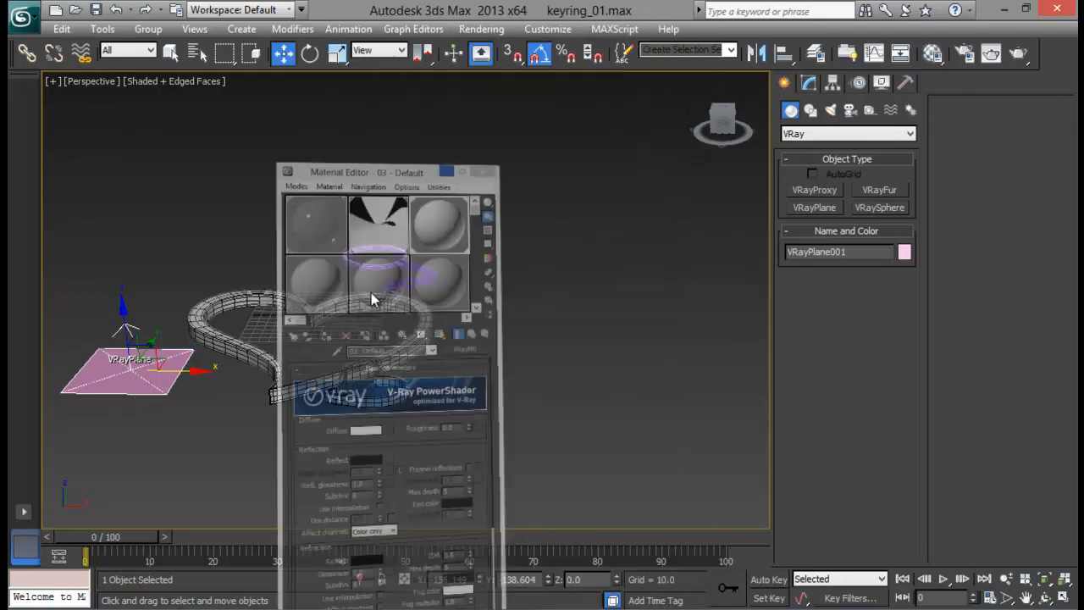
# Step: Render the keyring close up in the Perspective view at 640 x 480 and inspect the finished image
pyautogui.scroll(6, 511, 315)
pyautogui.scroll(6, 511, 315)
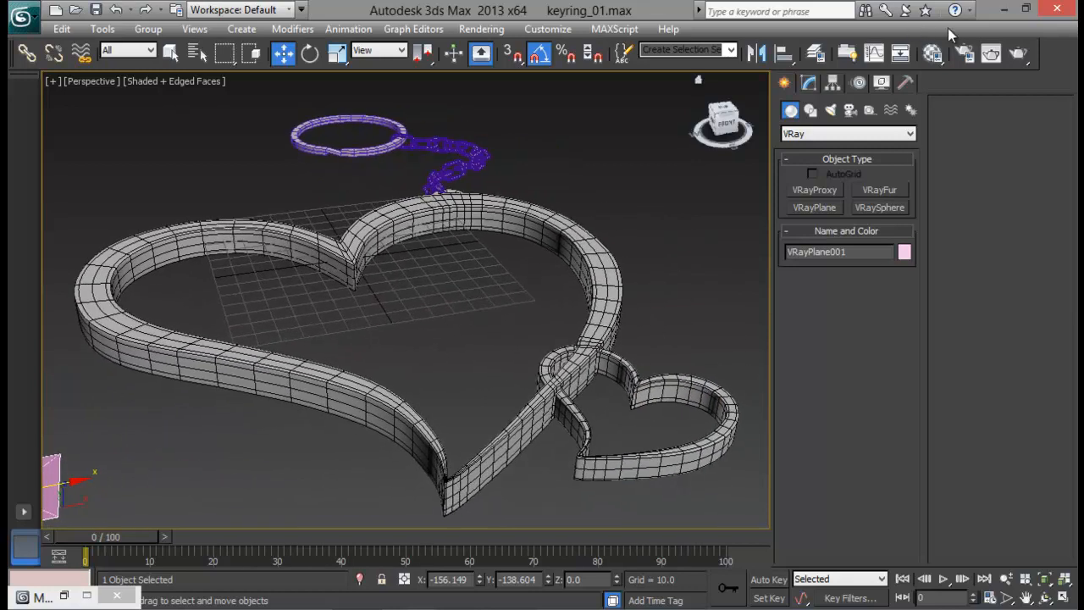
pyautogui.press('F10')
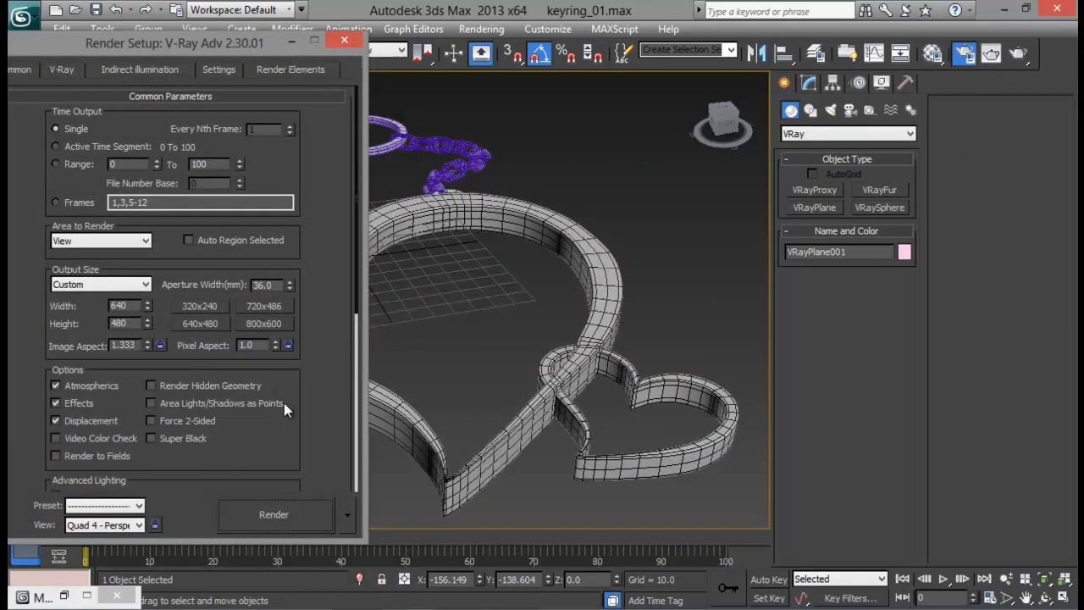
pyautogui.click(295, 508)
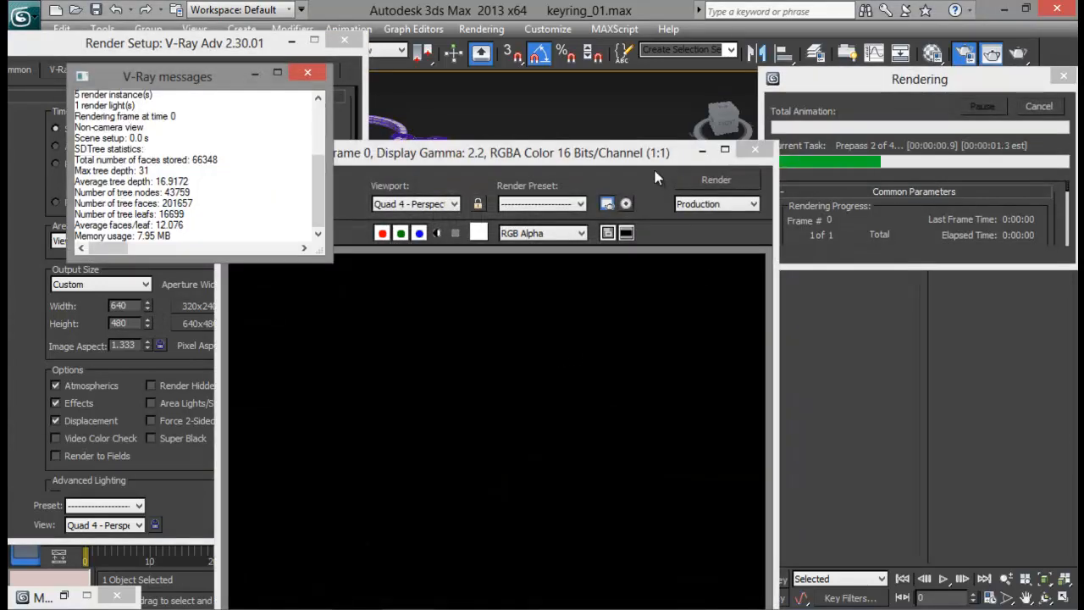
pyautogui.moveTo(647, 151); pyautogui.dragTo(599, 68)
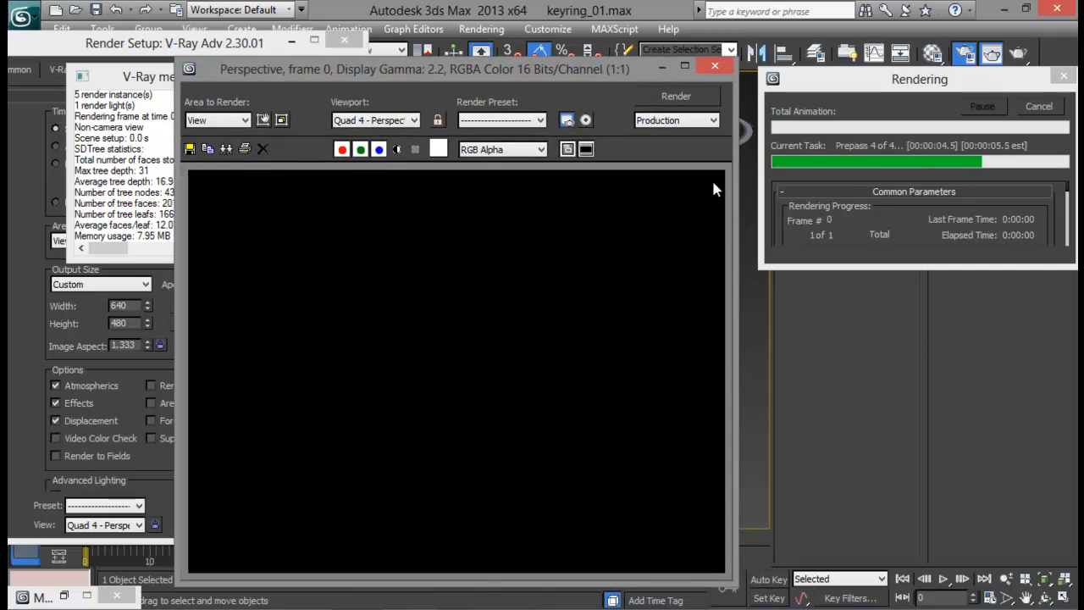
pyautogui.moveTo(946, 71); pyautogui.dragTo(938, 120)
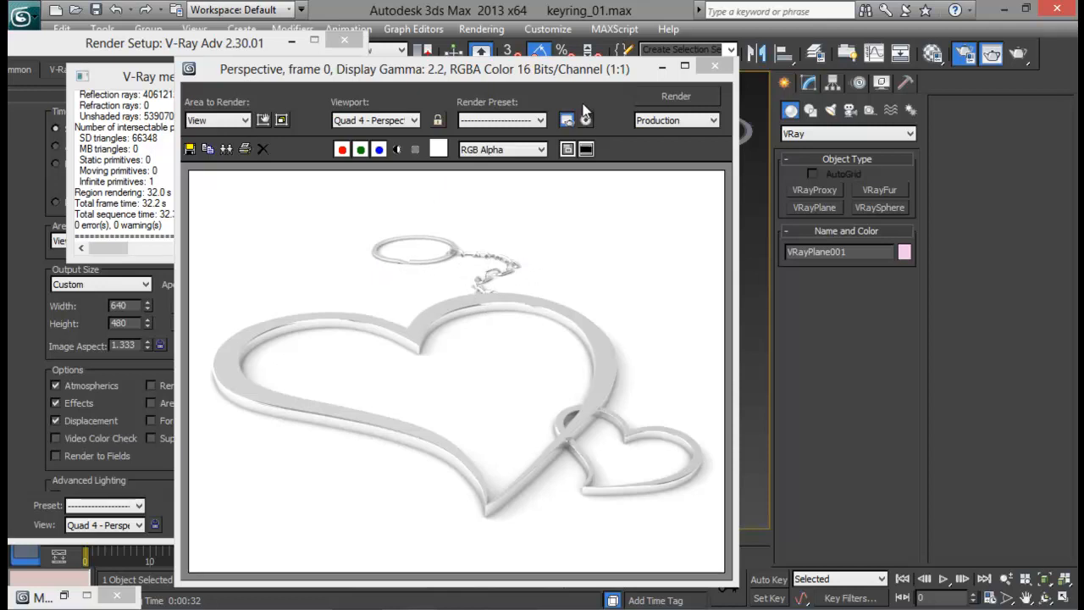
pyautogui.moveTo(509, 69); pyautogui.dragTo(728, 60)
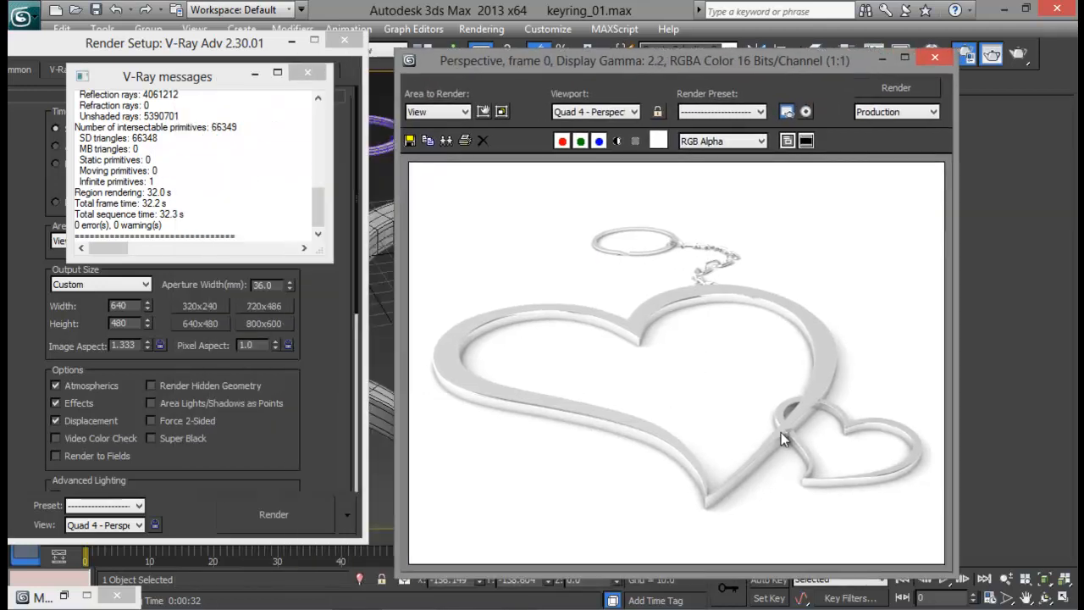
pyautogui.moveTo(678, 66); pyautogui.dragTo(624, 69)
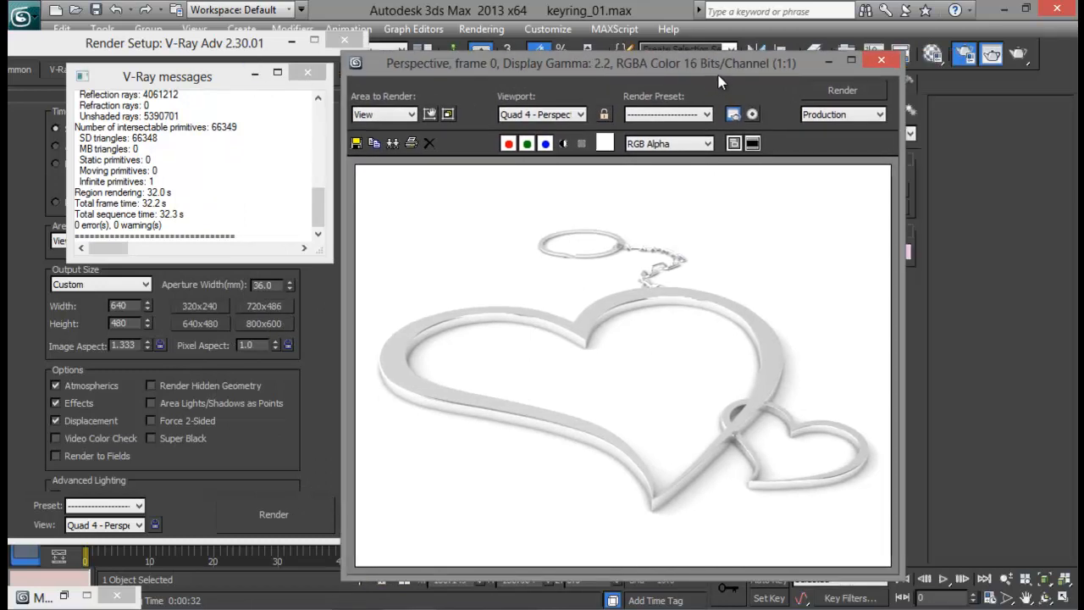
pyautogui.moveTo(718, 82); pyautogui.dragTo(654, 71)
# Step: Brighten the keyring metal material's reflection color to 221 gray
pyautogui.click(932, 53)
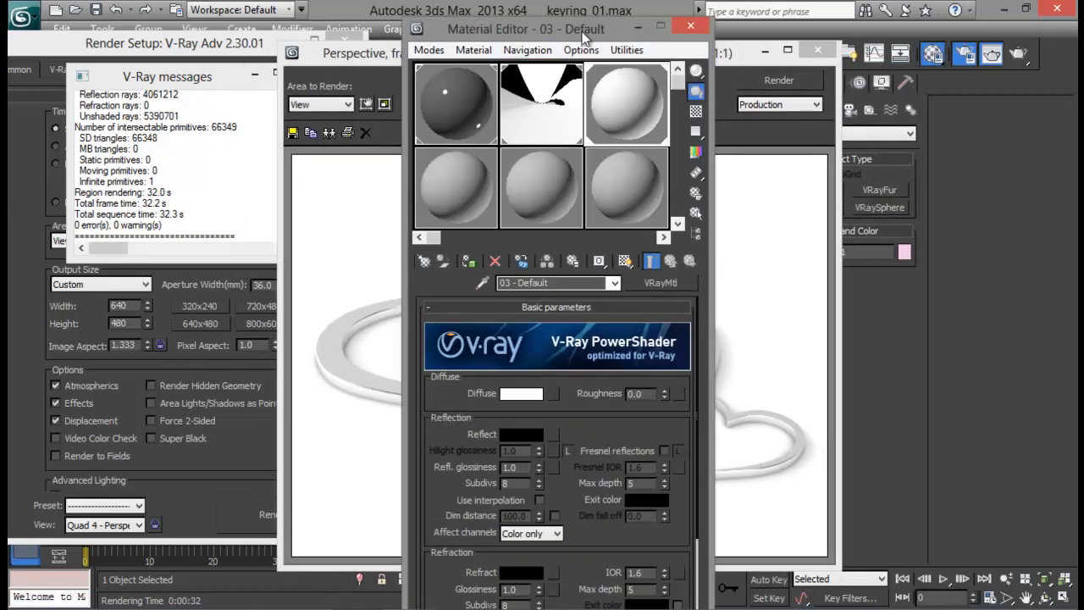
pyautogui.moveTo(583, 32); pyautogui.dragTo(845, 33)
pyautogui.click(733, 98)
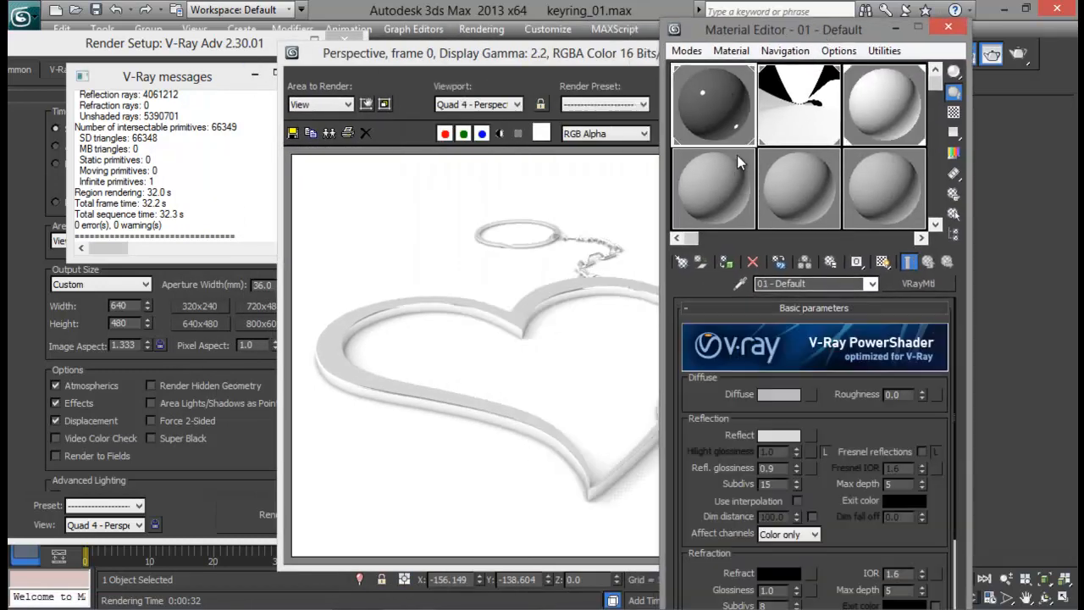
pyautogui.click(779, 438)
pyautogui.moveTo(498, 197); pyautogui.dragTo(502, 215)
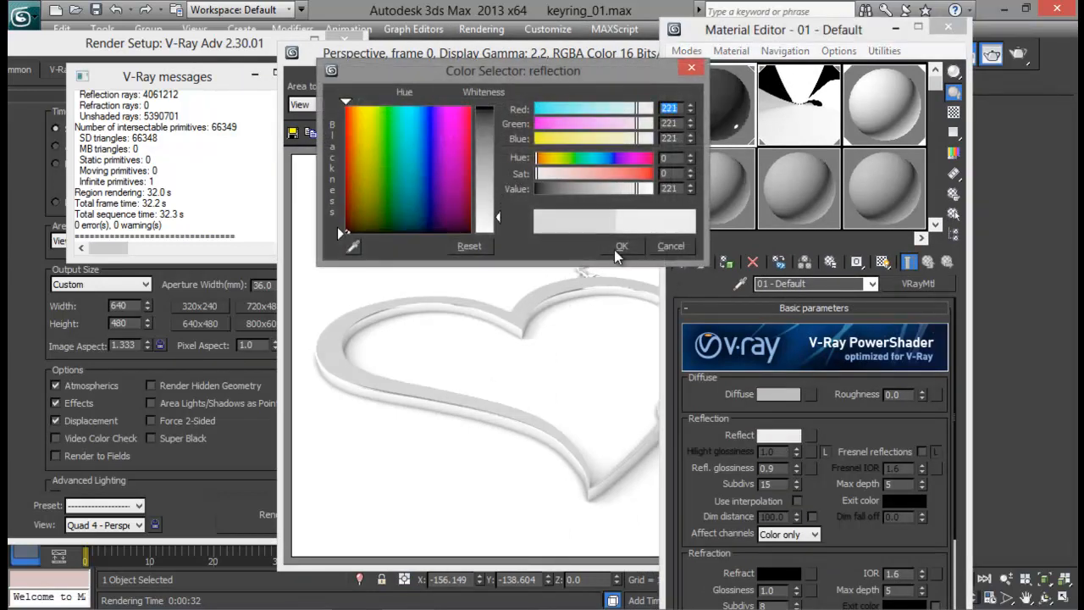
pyautogui.click(621, 247)
# Step: Change the mapping type of the VRayHDRI environment map to Spherical
pyautogui.moveTo(850, 429); pyautogui.dragTo(844, 460)
pyautogui.click(785, 144)
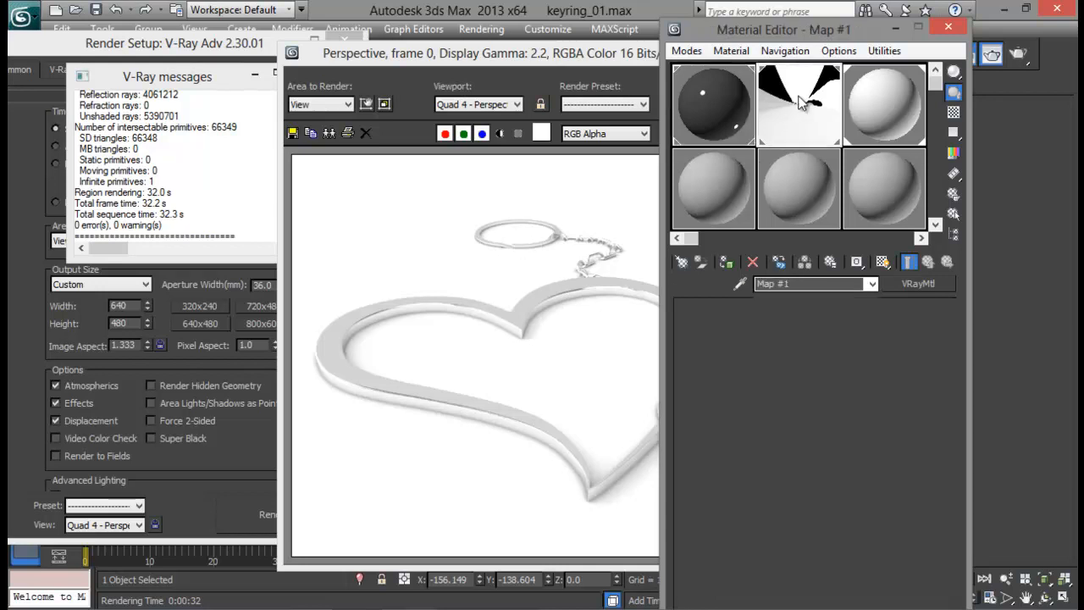
pyautogui.click(845, 427)
pyautogui.click(800, 464)
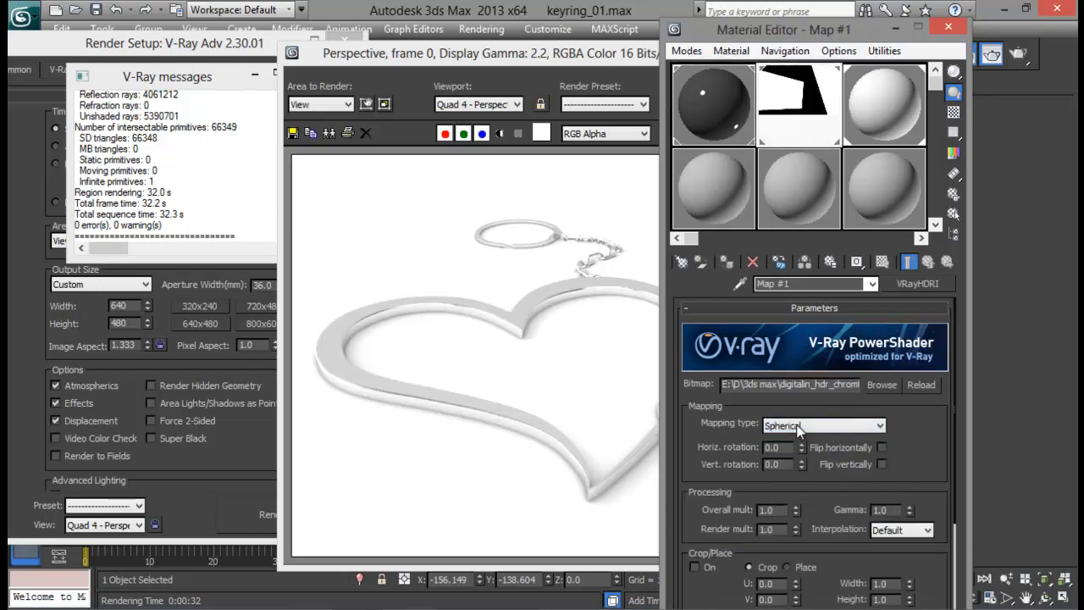
pyautogui.moveTo(803, 32); pyautogui.dragTo(921, 27)
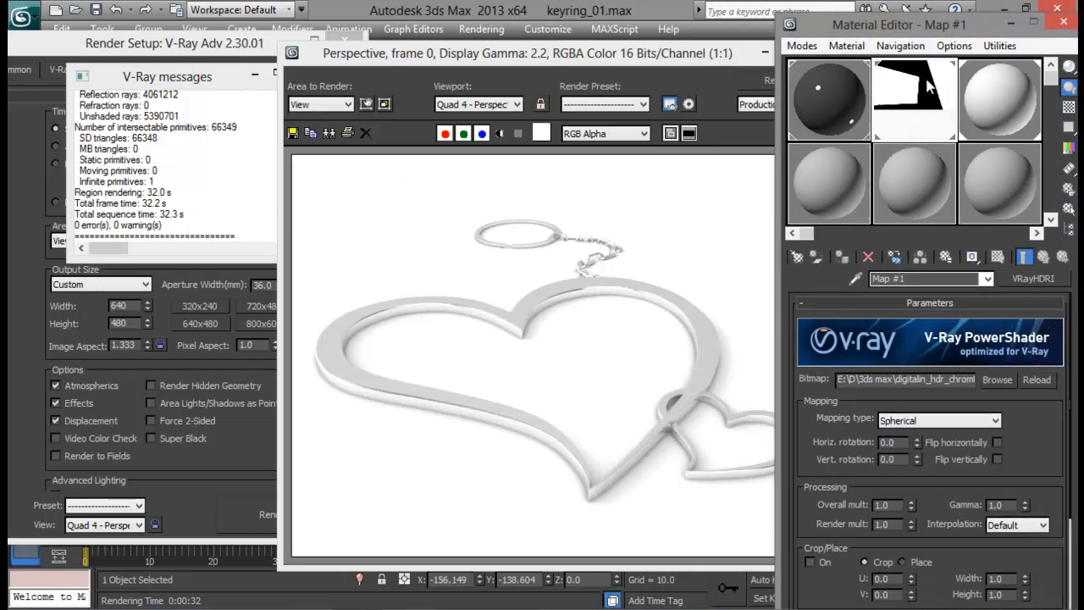
# Step: Close the Material Editor, the rendered image, the V-Ray messages and the render setup
pyautogui.click(1059, 23)
pyautogui.click(829, 52)
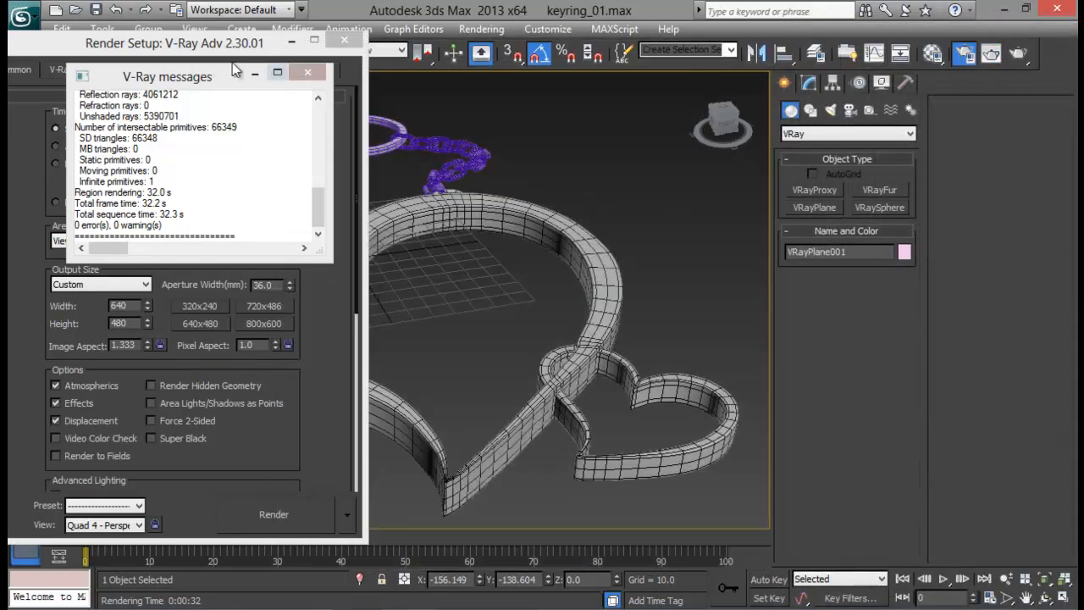
pyautogui.click(315, 75)
pyautogui.click(344, 41)
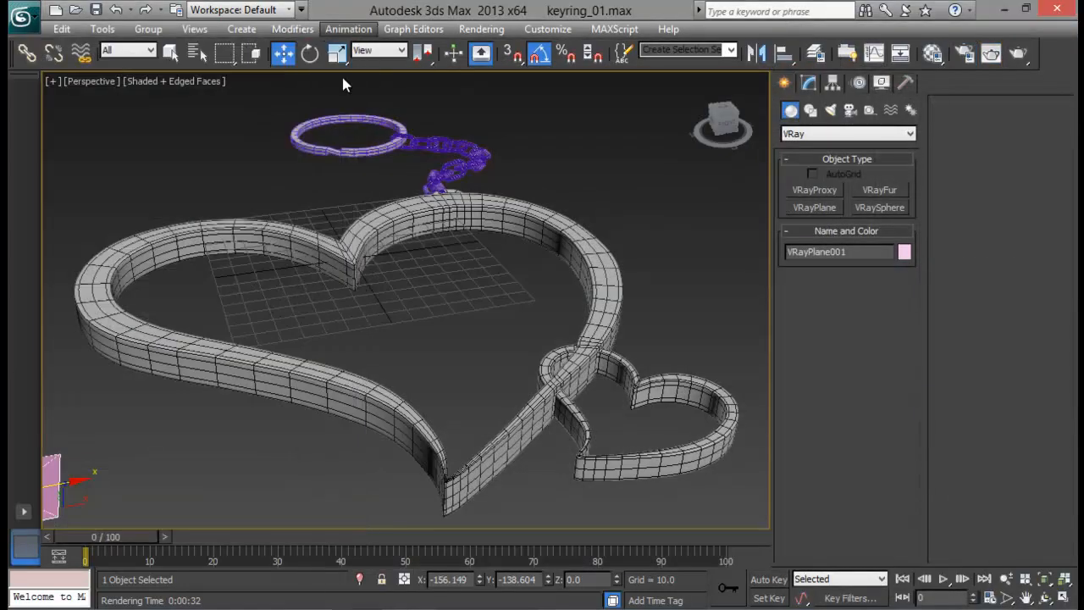
# Step: Reframe the Perspective view so the whole keyring and the VRayPlane are visible from an elevated front angle
pyautogui.keyDown('alt'); pyautogui.moveTo(487, 170); pyautogui.dragTo(438, 172, button='middle'); pyautogui.keyUp('alt')
pyautogui.scroll(-5, 405, 227)
pyautogui.scroll(2, 433, 214)
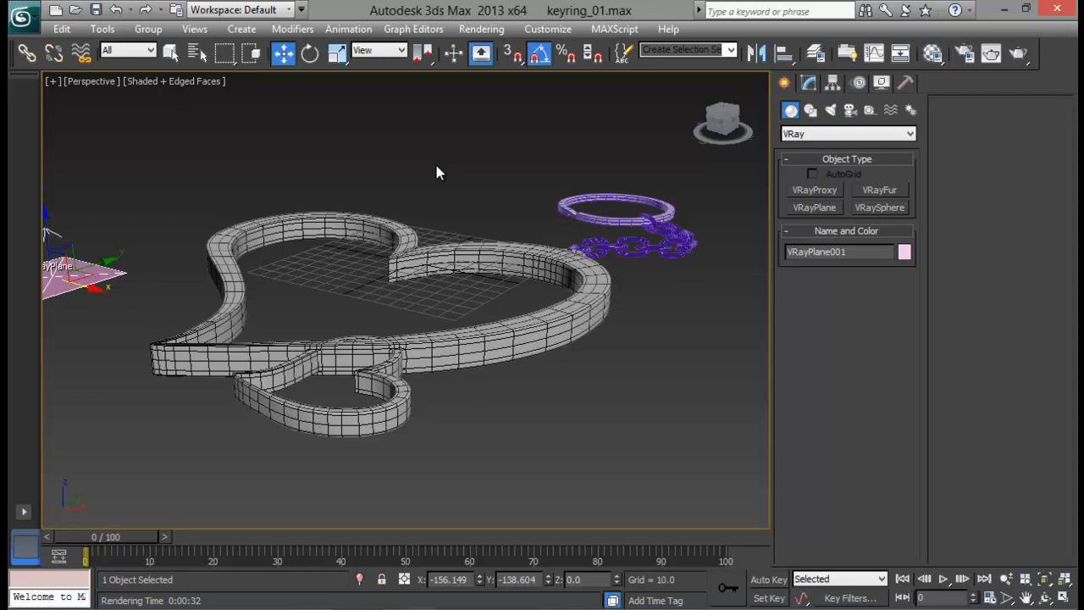
pyautogui.keyDown('alt'); pyautogui.moveTo(412, 184); pyautogui.dragTo(520, 300, button='middle'); pyautogui.keyUp('alt')
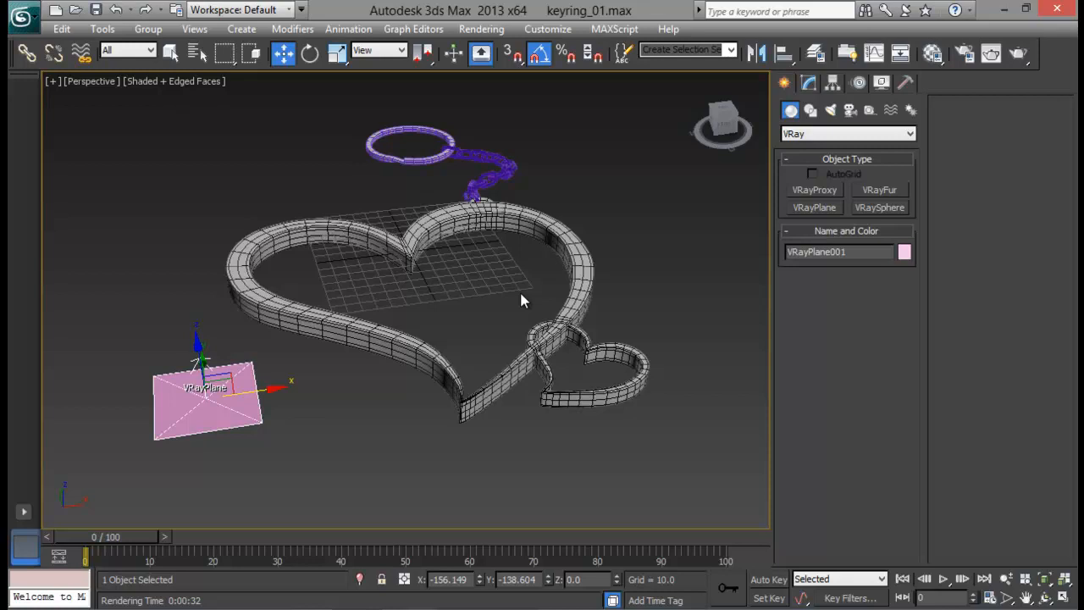
pyautogui.keyDown('alt'); pyautogui.moveTo(544, 320); pyautogui.dragTo(496, 290, button='middle'); pyautogui.keyUp('alt')
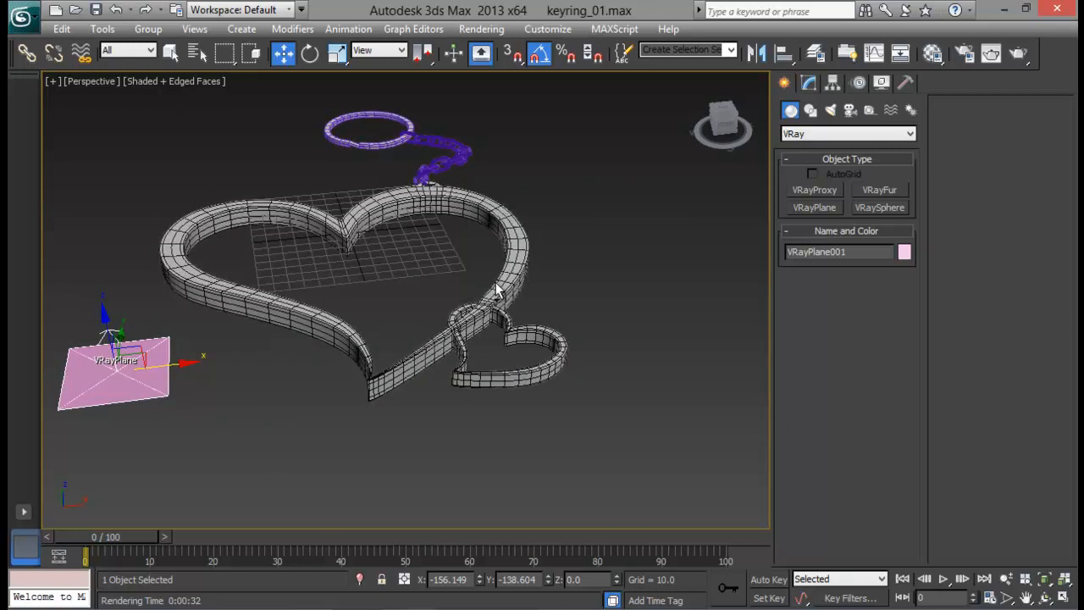